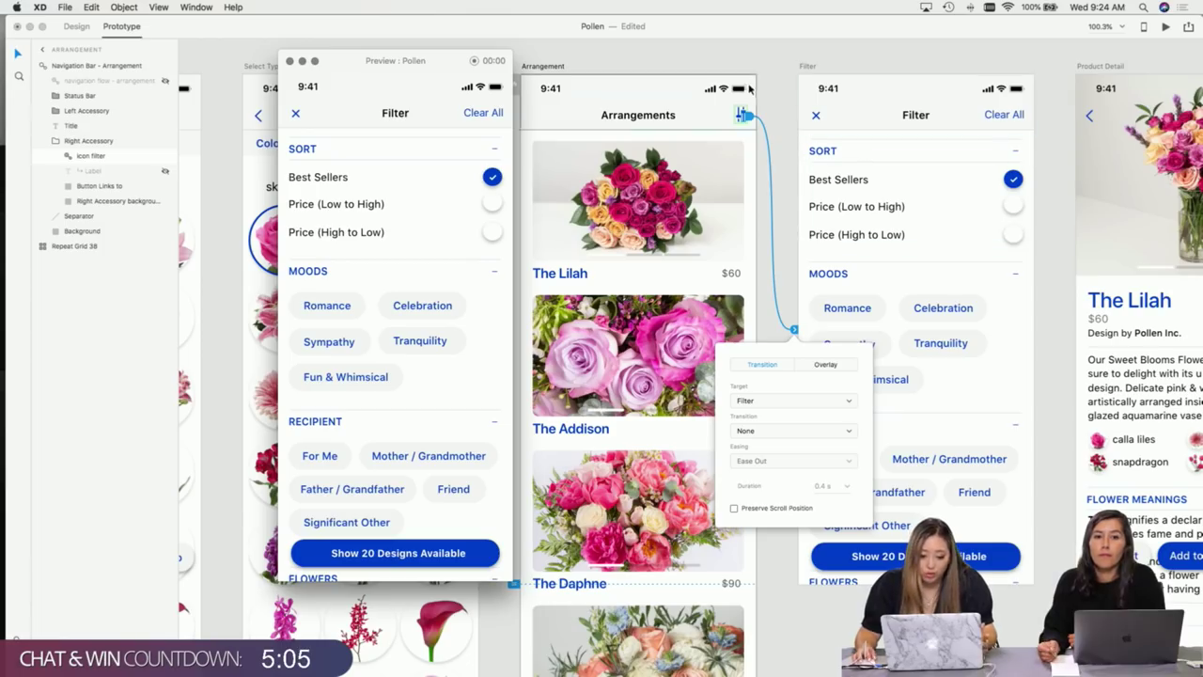
Step: Link the close icon in the Filter artboard's top bar to Previous Artboard as a transition
click(815, 116)
click(815, 117)
click(815, 116)
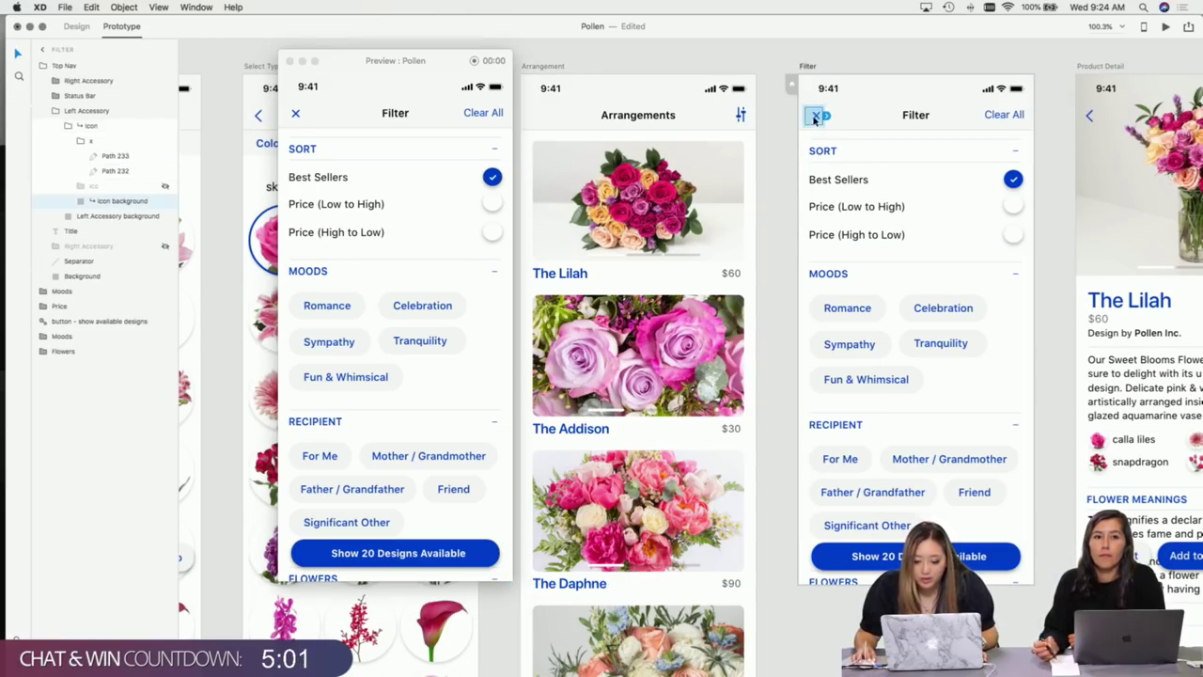
drag(826, 115, 748, 119)
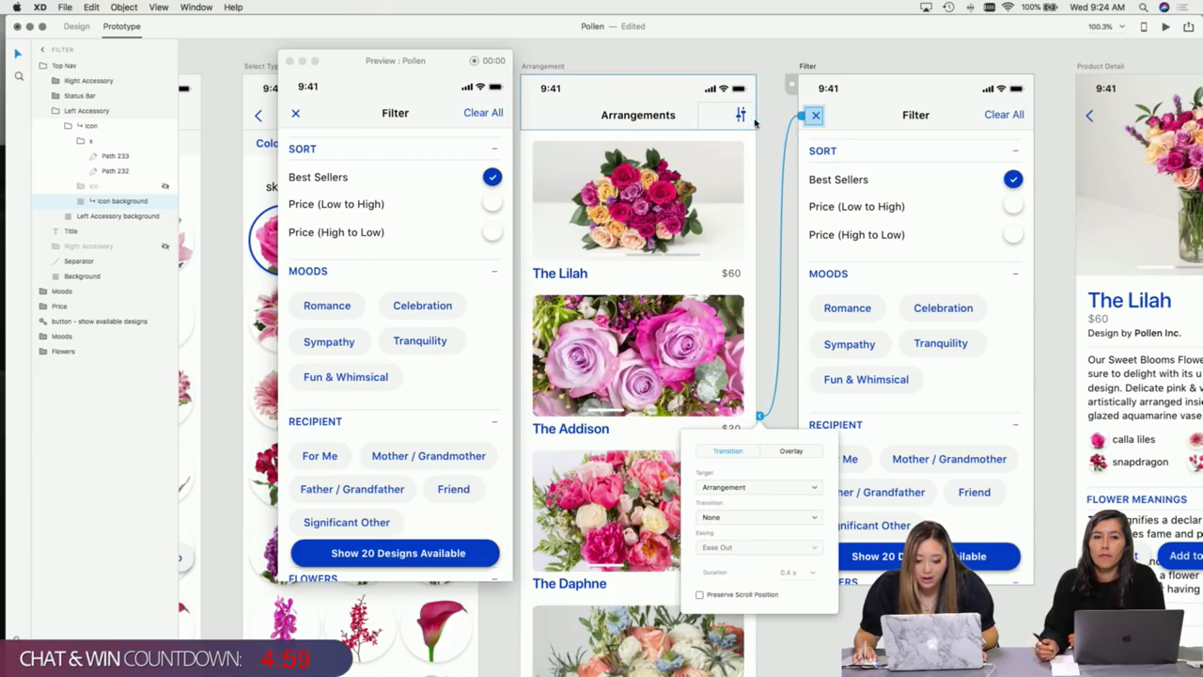
click(733, 493)
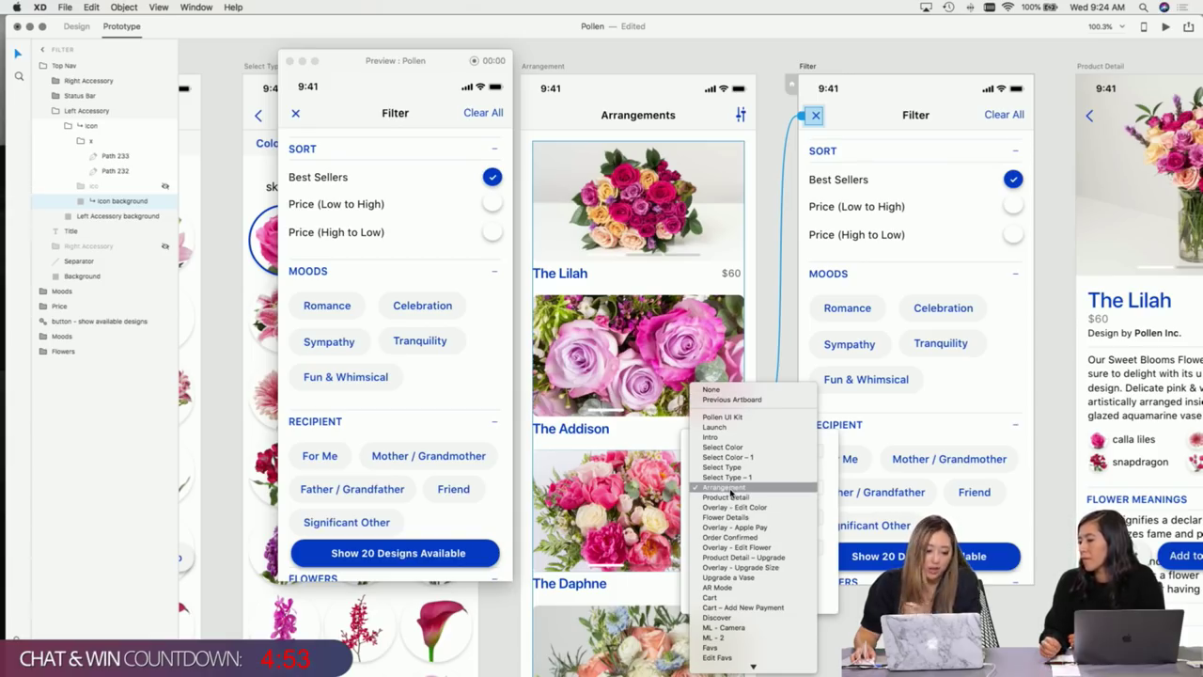
click(757, 400)
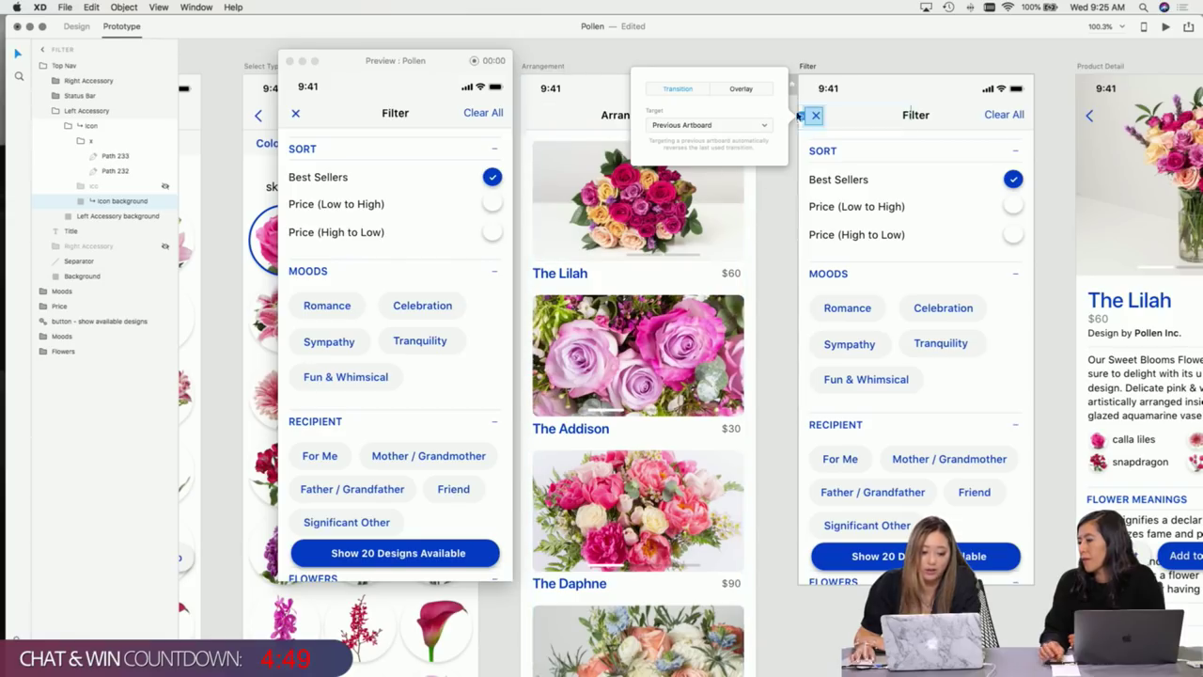
Step: Test the Filter screen's close icon in the preview, review its available targets, and save the file
click(297, 116)
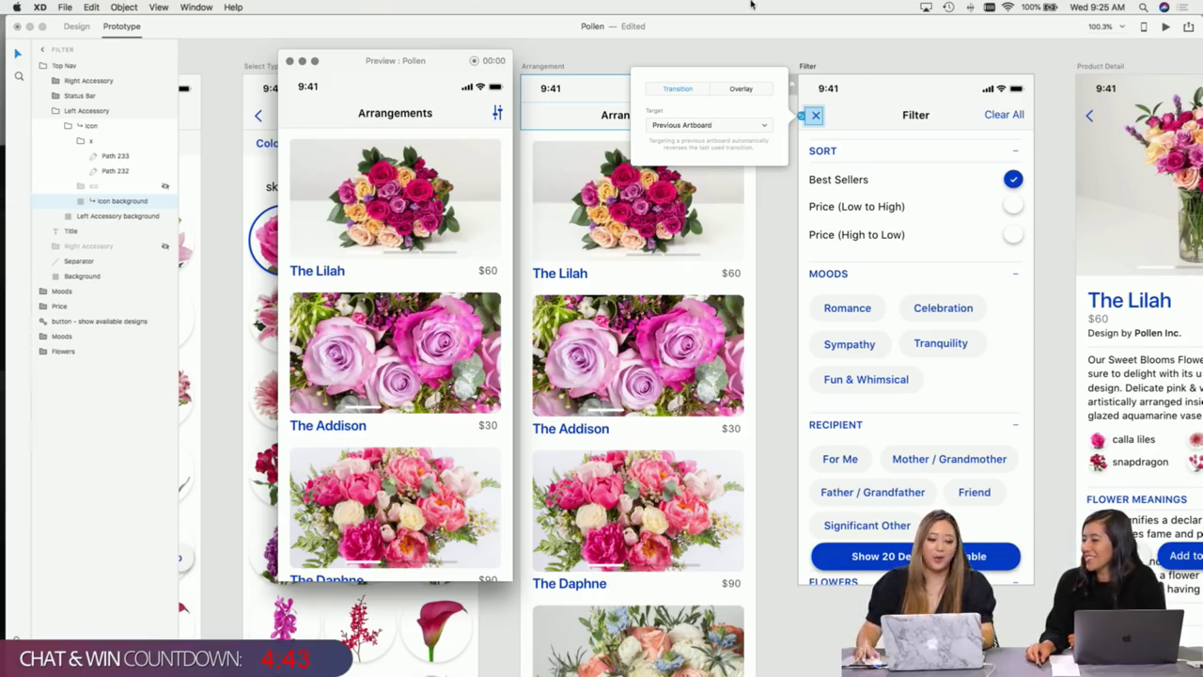
click(747, 123)
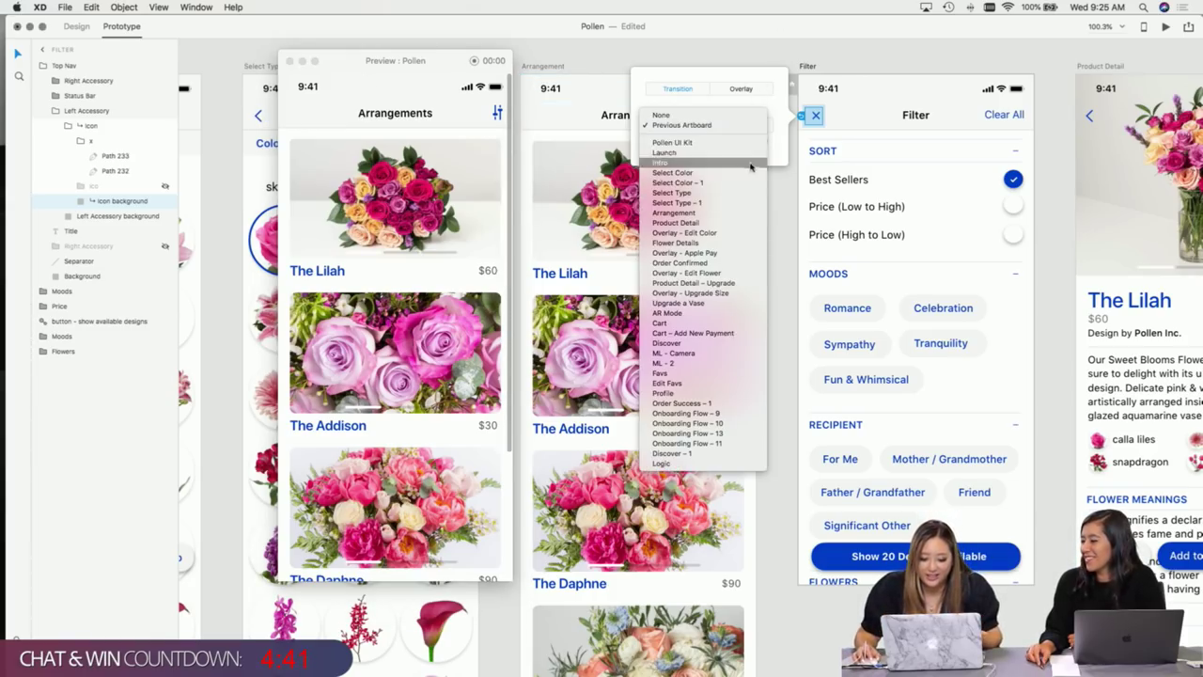
click(795, 47)
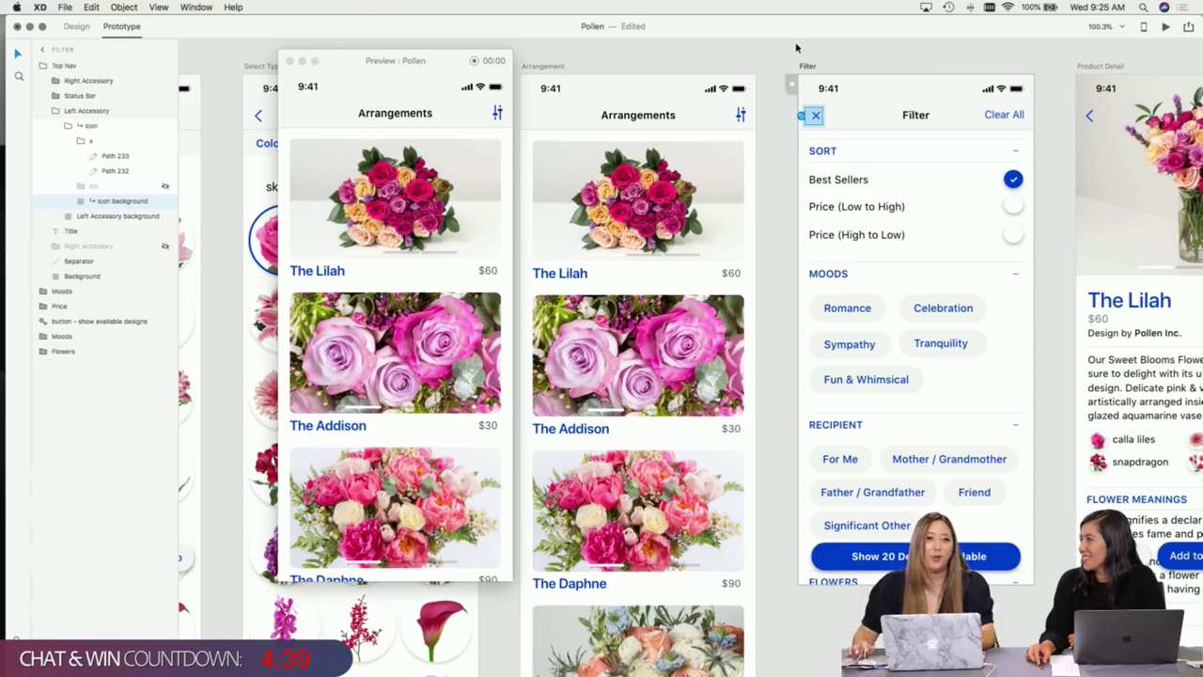
scroll(795, 47, left, 1)
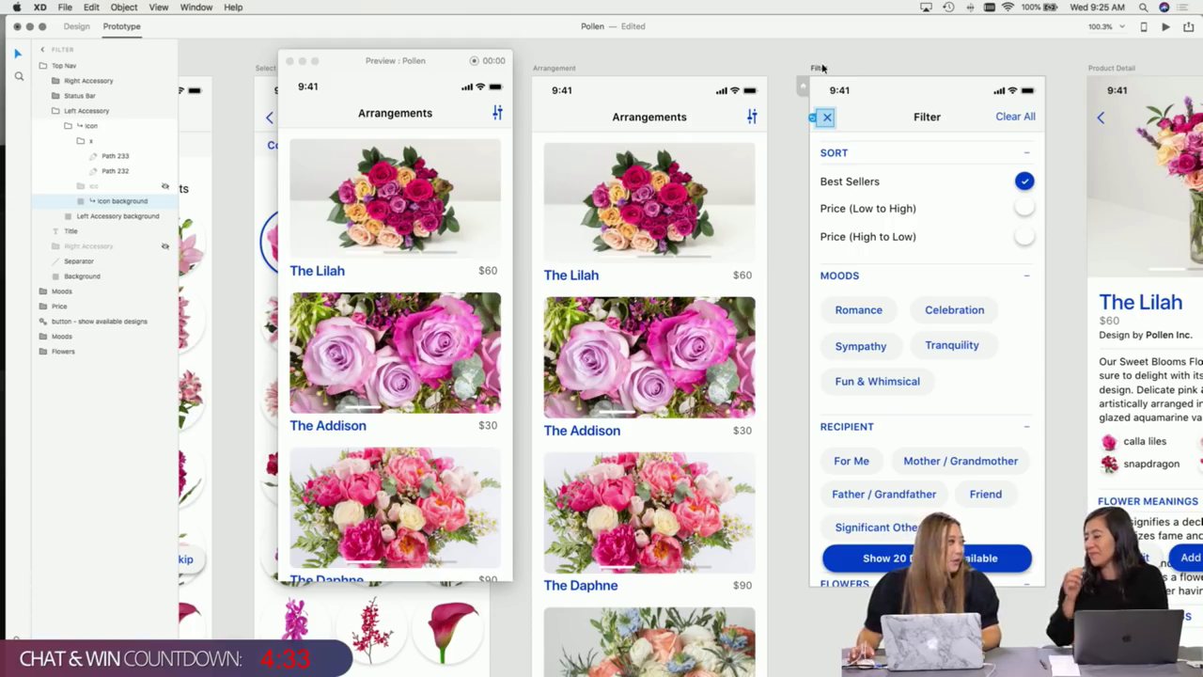
key(super+s)
Step: Link the "Show 20 Designs Available" button on the Filter artboard to the Arrangement artboard with transition None
click(1015, 562)
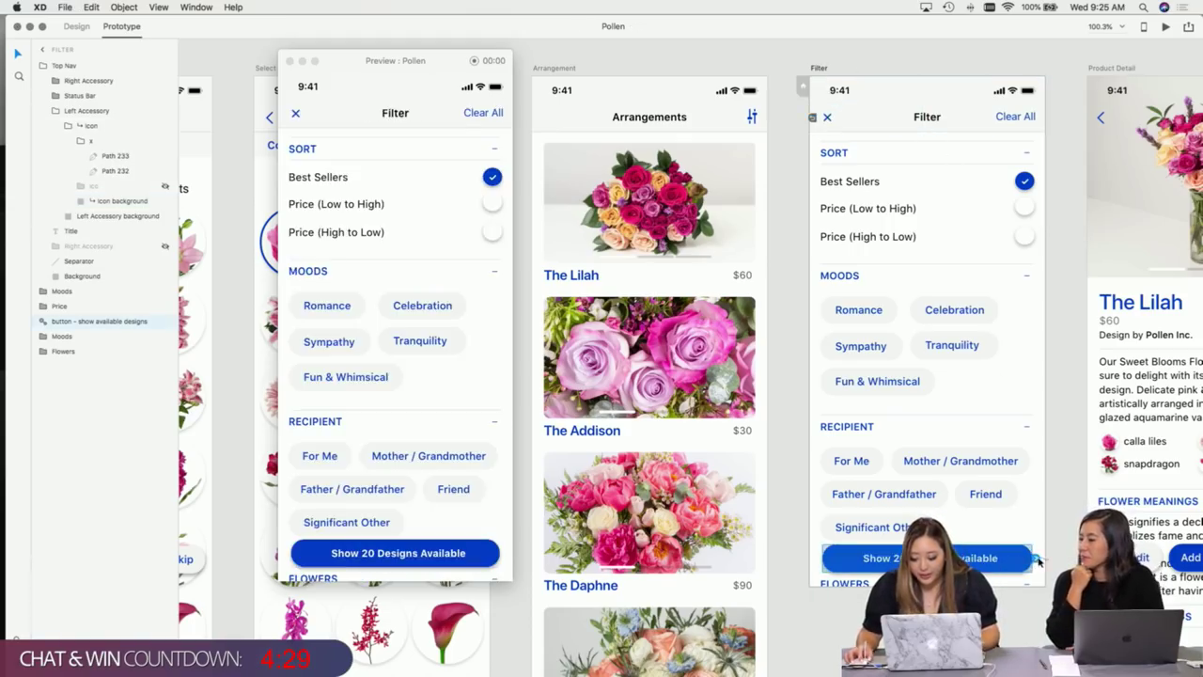
drag(1036, 562, 766, 197)
click(778, 279)
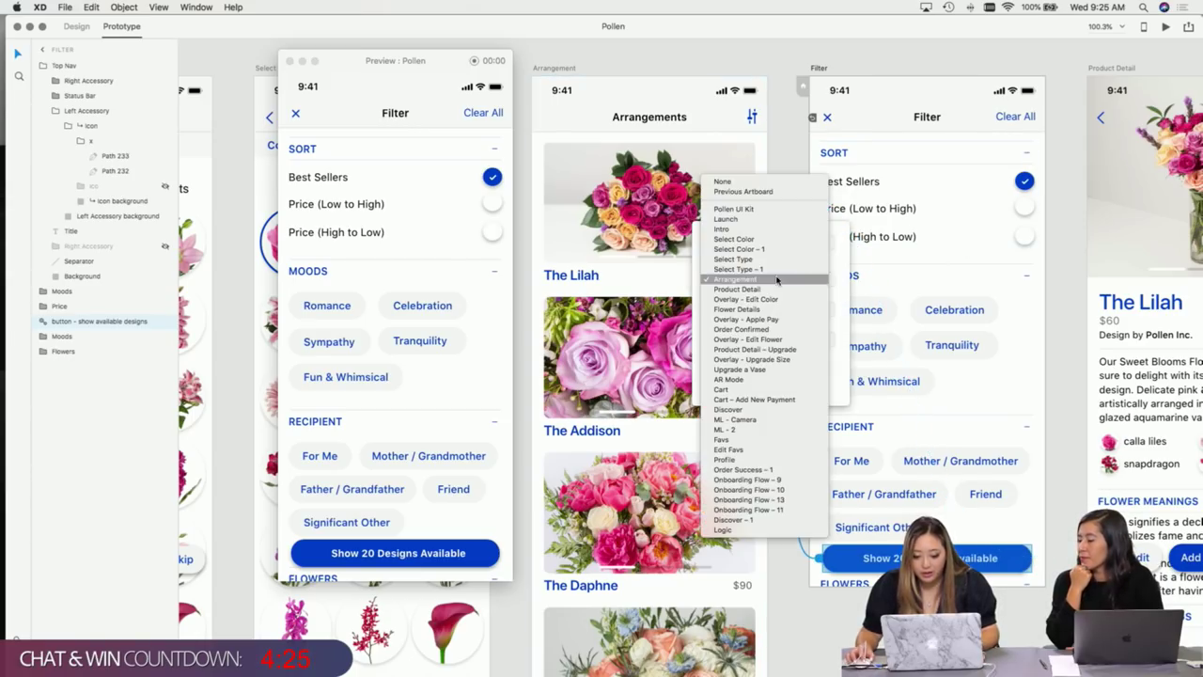
click(779, 280)
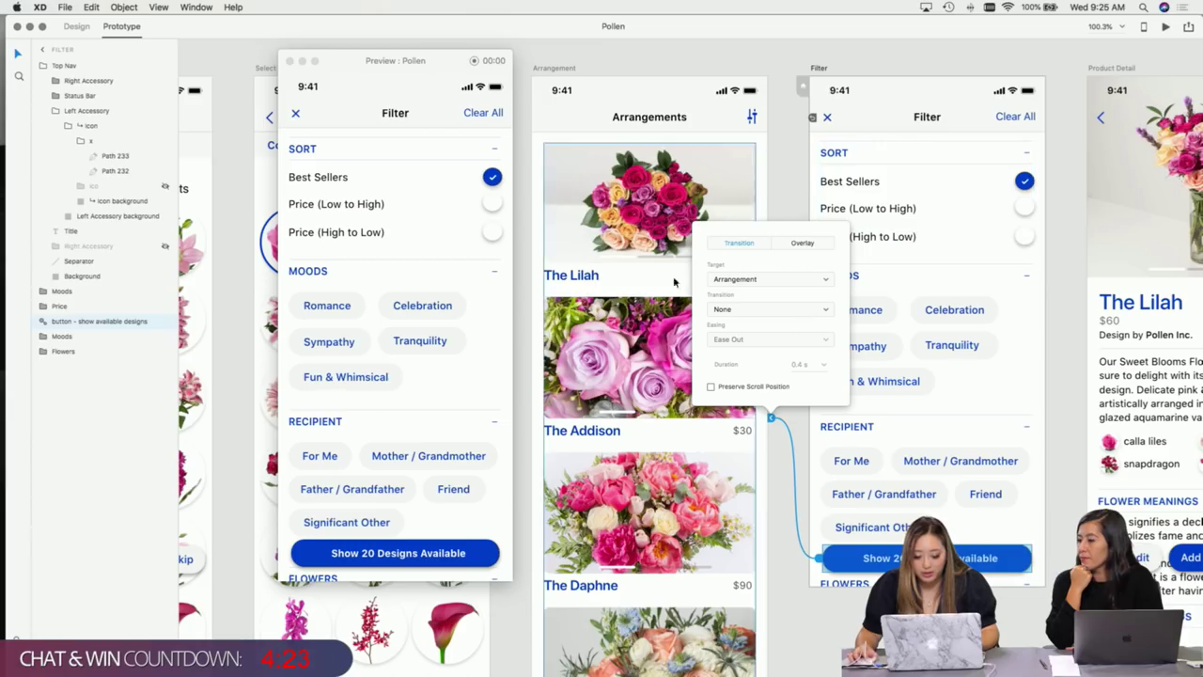
Step: Test the "Show 20 Designs Available" button and the Arrangements filter icon in the preview
click(372, 554)
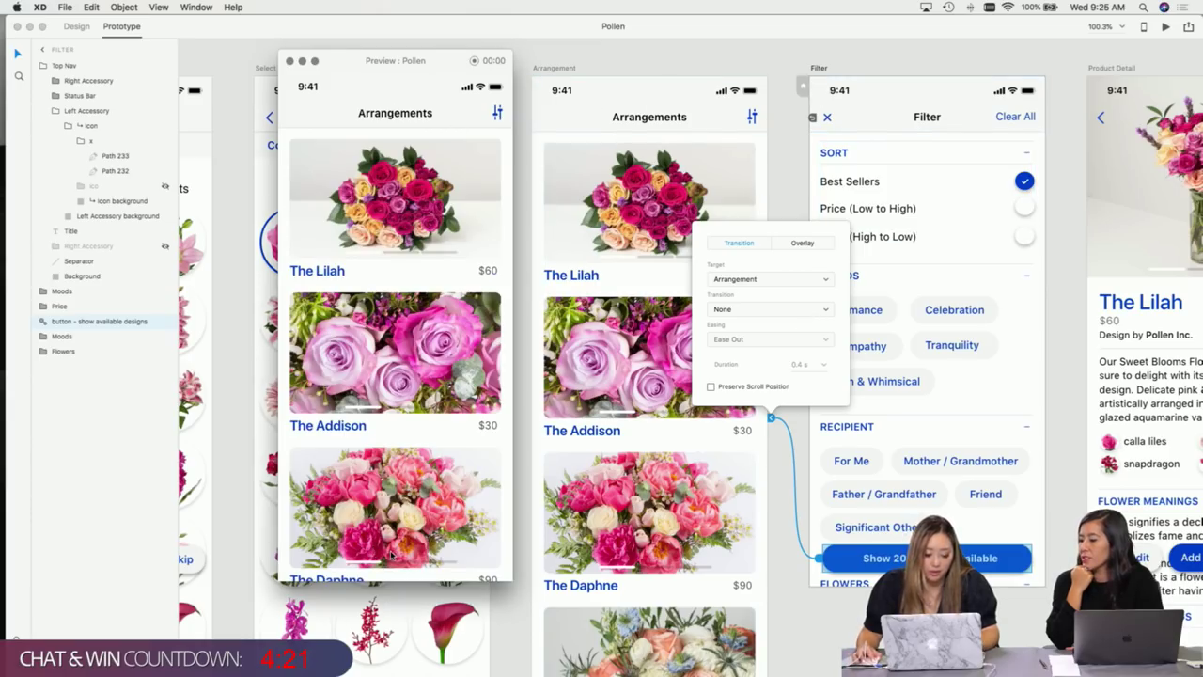
click(499, 113)
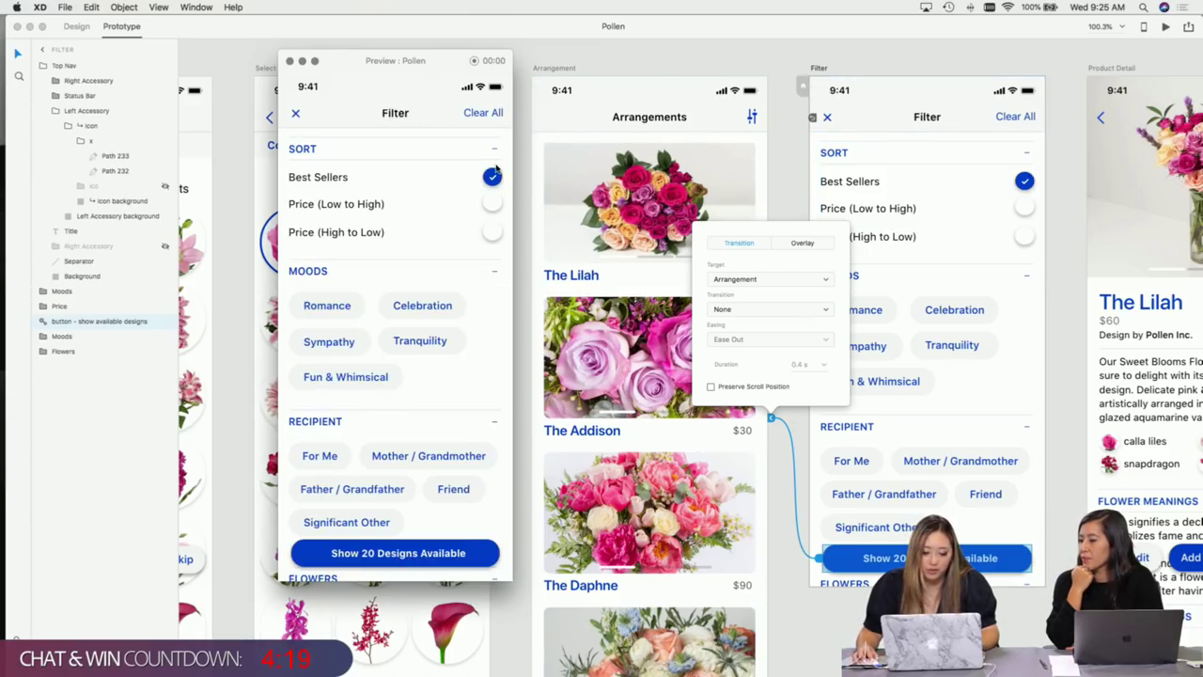
click(455, 555)
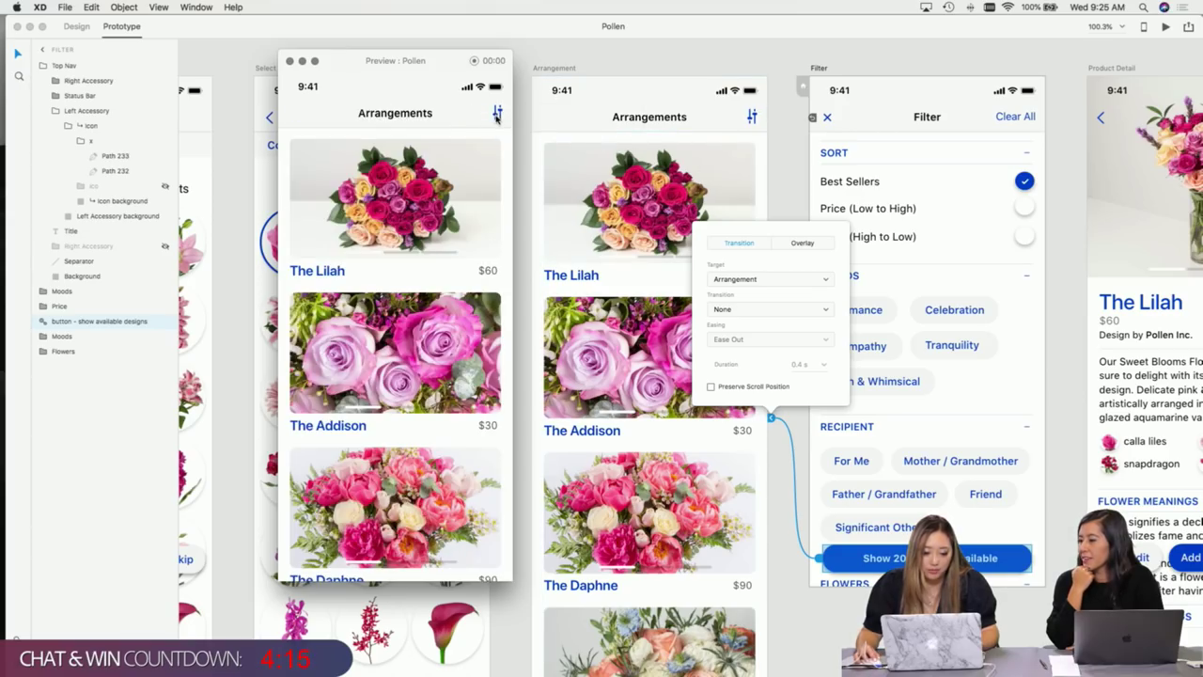
Step: Link the Right Accessory background behind the Arrangement filter icon to the Filter artboard with transition None
click(758, 116)
click(757, 117)
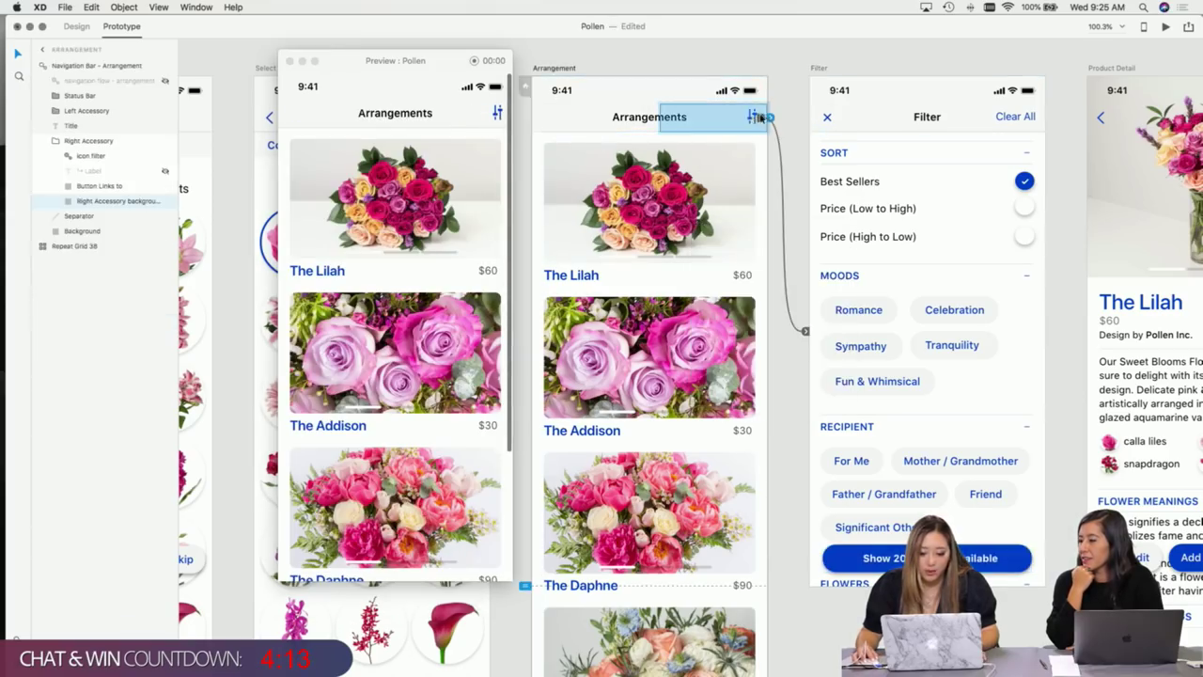
double_click(759, 118)
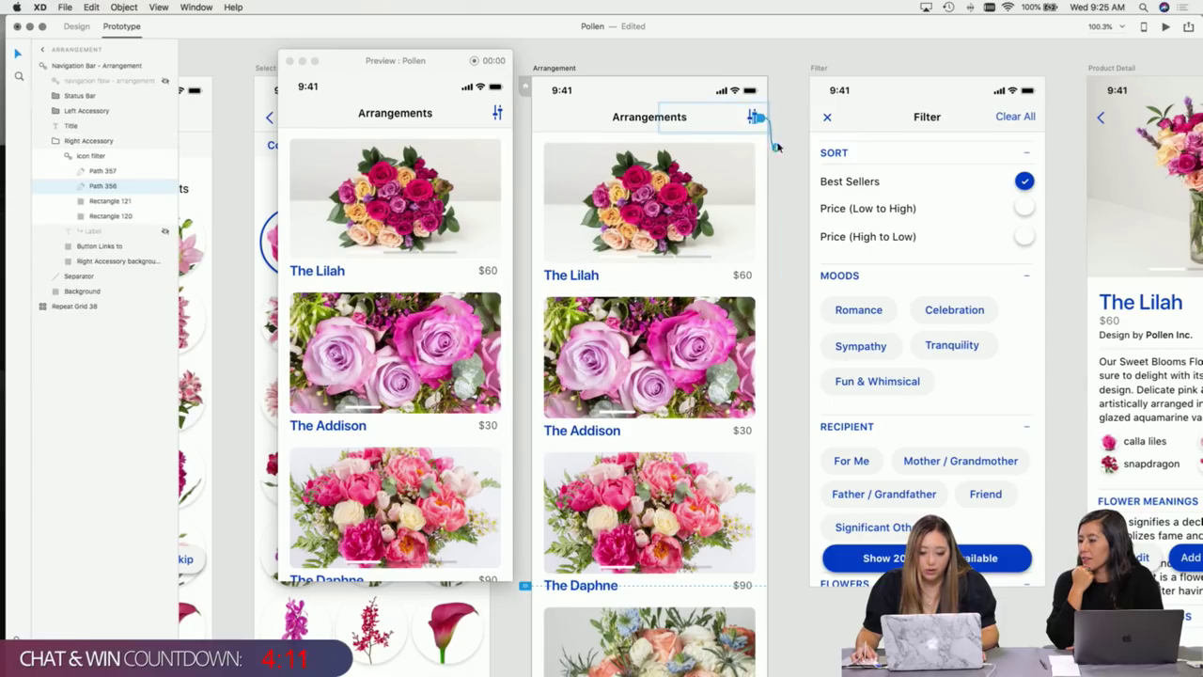
click(765, 113)
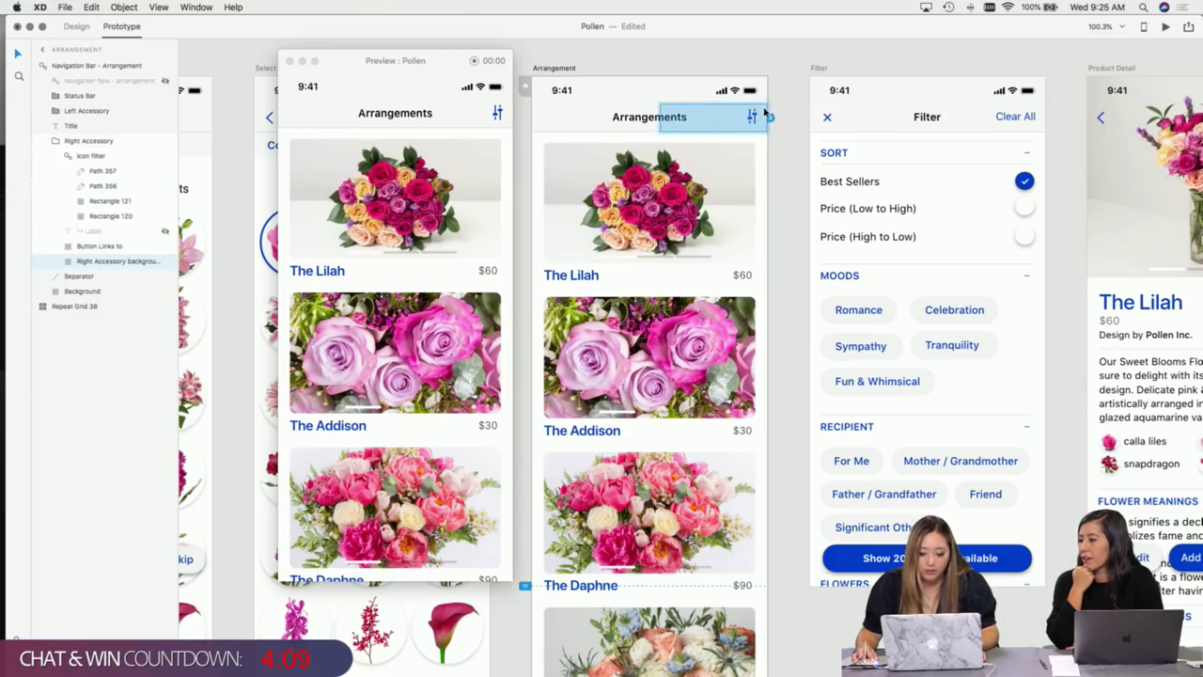
drag(773, 116, 812, 130)
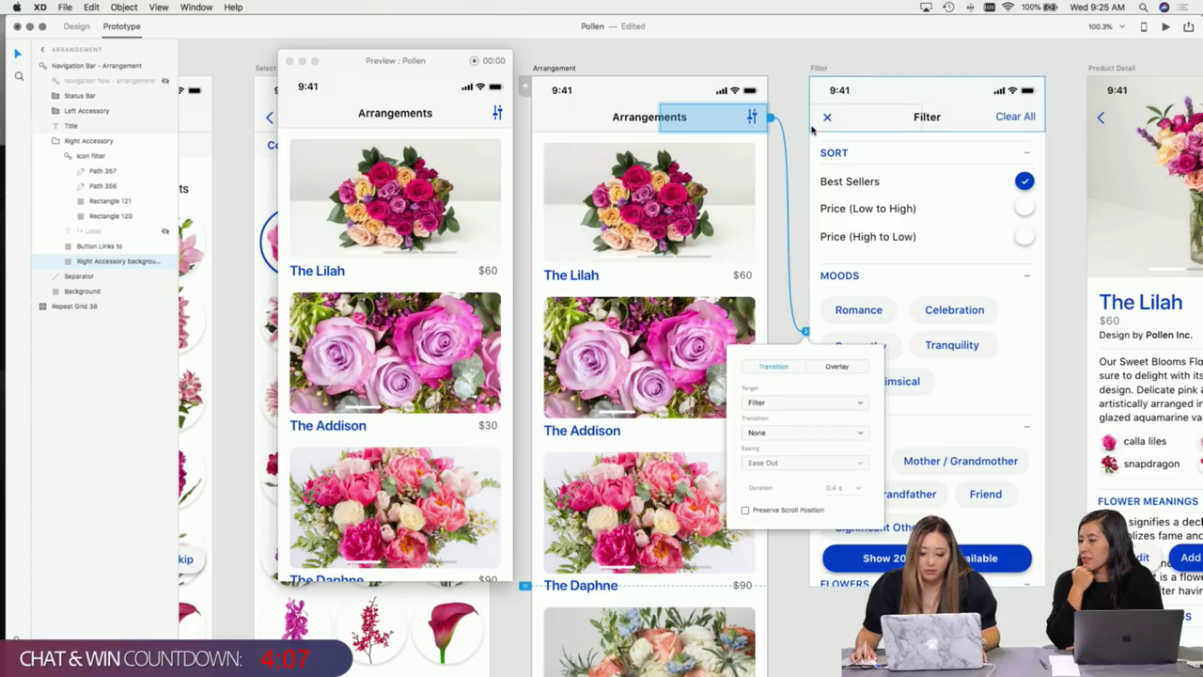
click(744, 131)
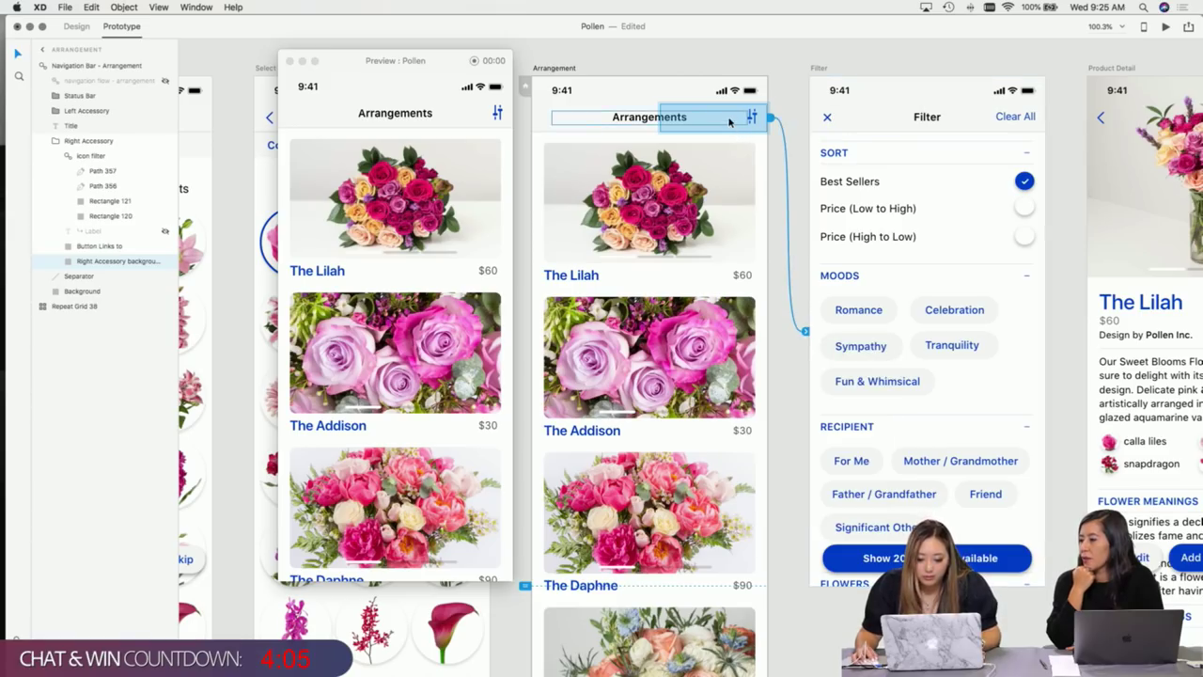
Step: Inspect the hidden Label layer and the Left Accessory group in the Arrangement navigation bar
click(69, 157)
click(90, 170)
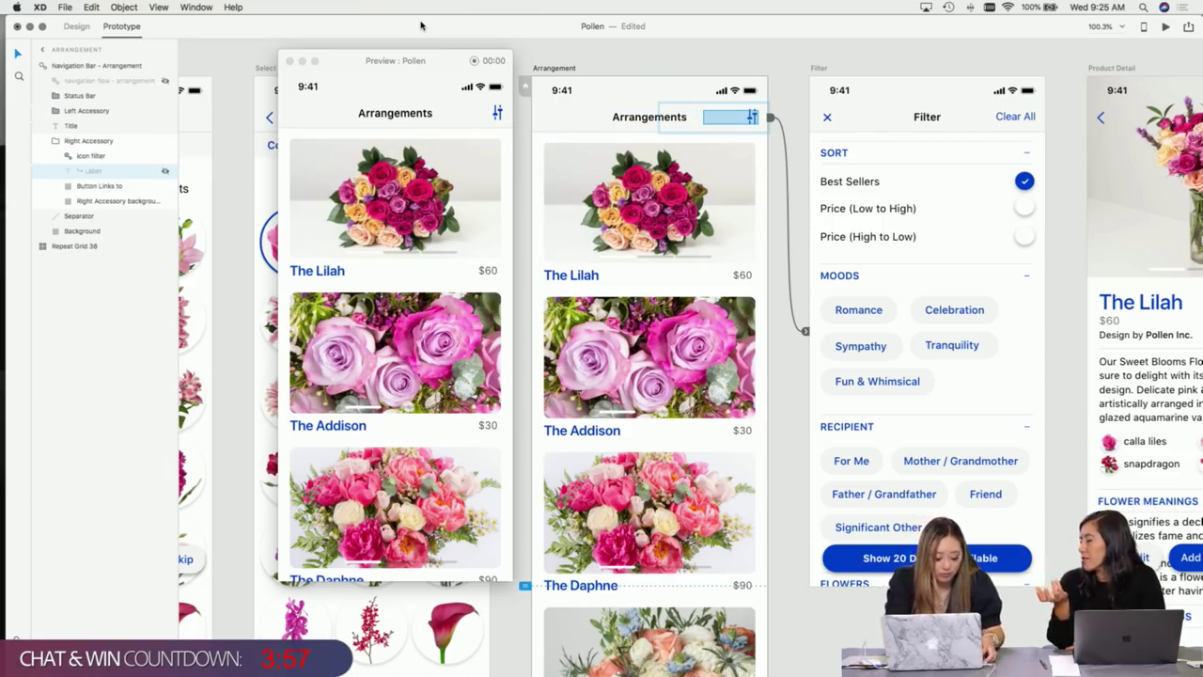
click(90, 111)
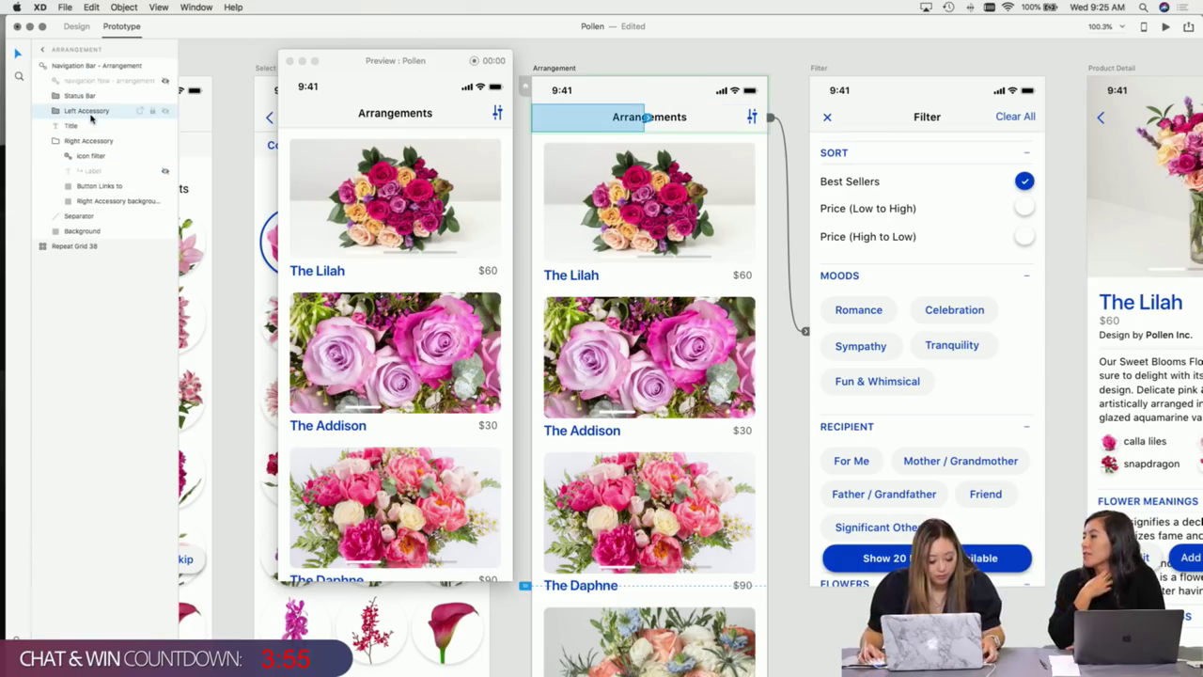
Step: In design mode, draw a rectangle about 45 × 44 over the filter icon inside the Arrangement artboard's Right Accessory group
key(super+1)
click(750, 116)
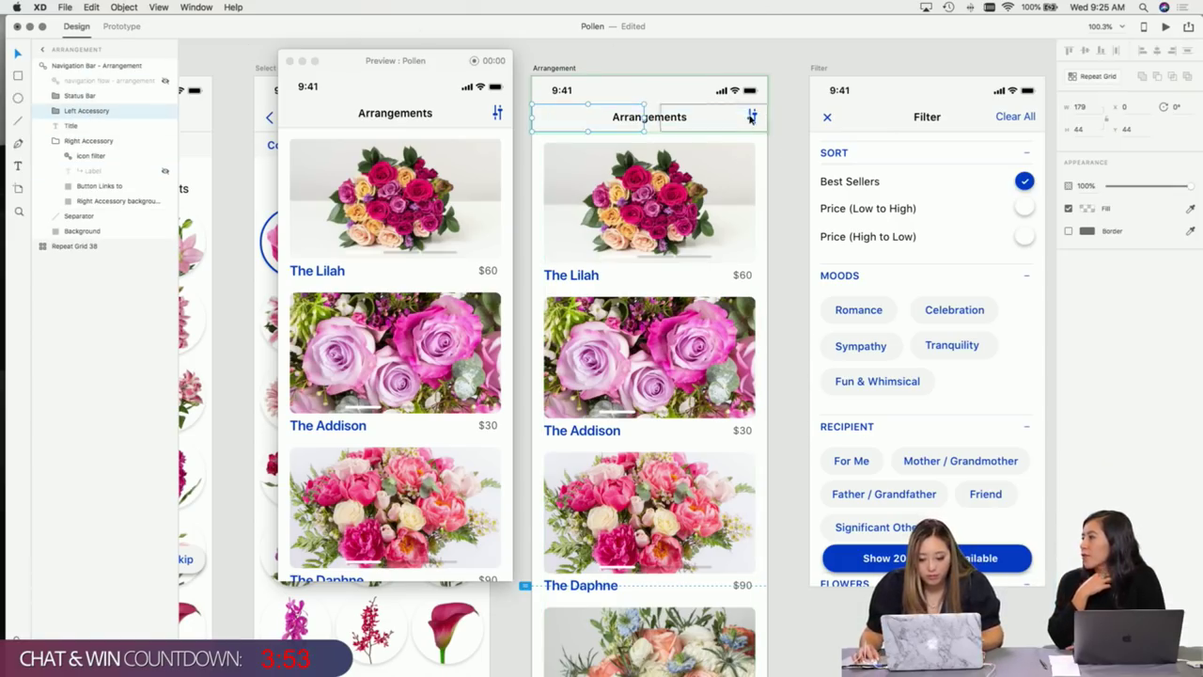
double_click(750, 116)
click(68, 155)
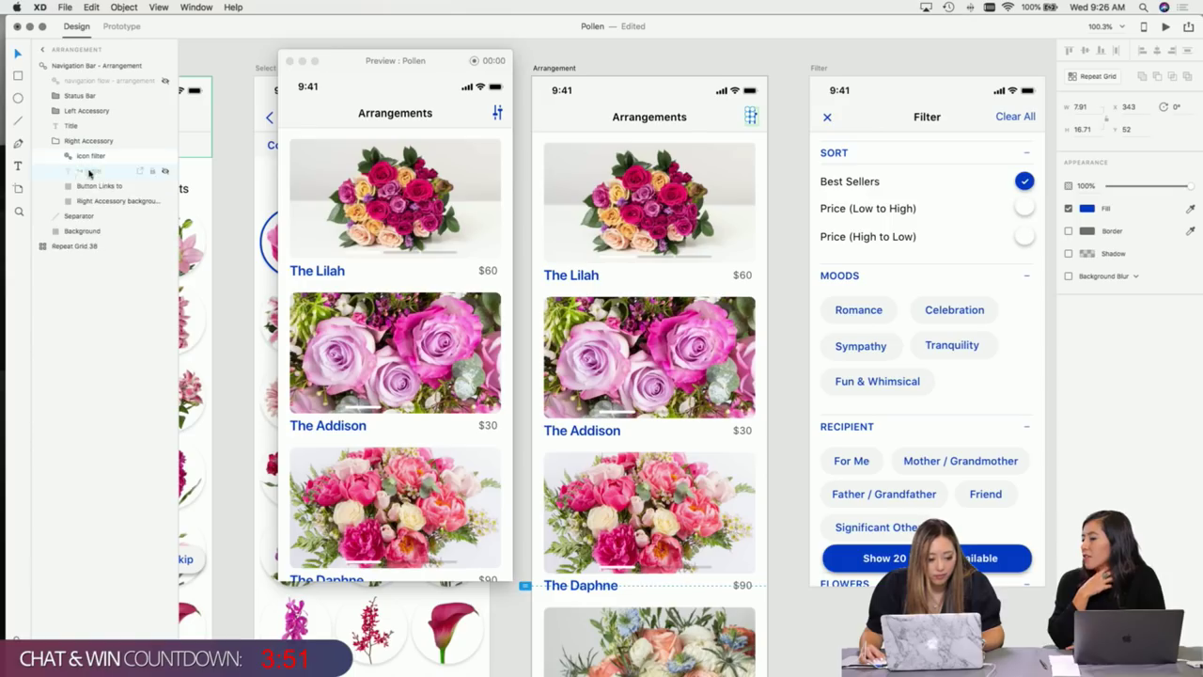
click(98, 175)
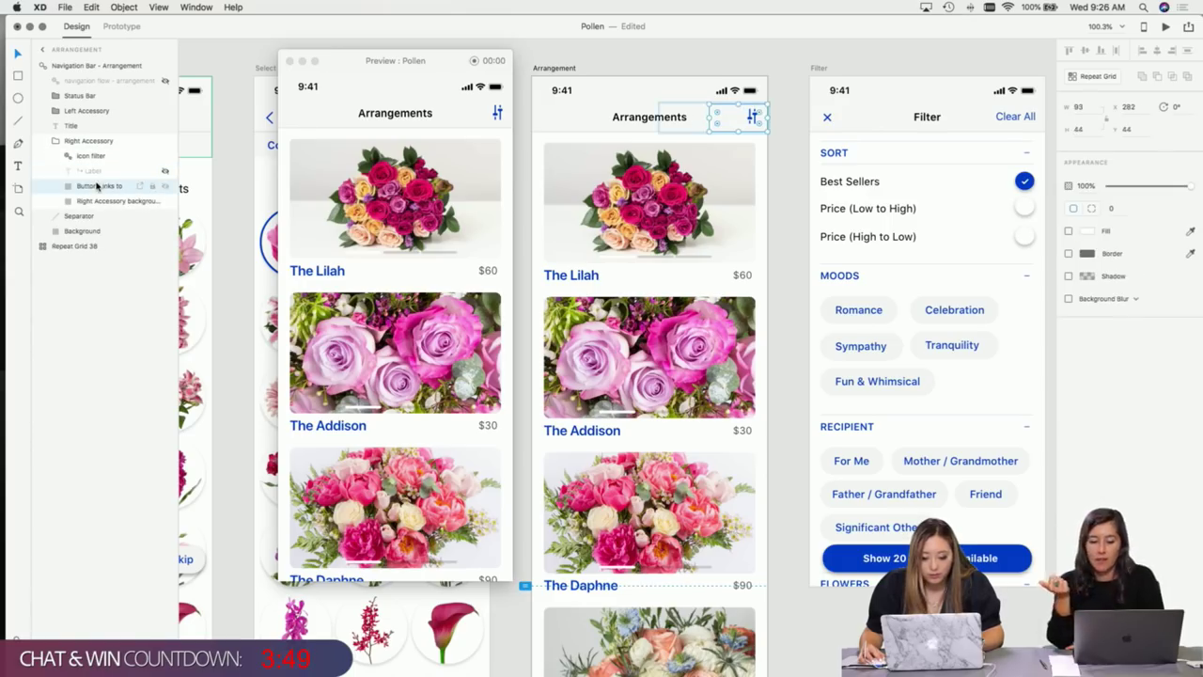
click(100, 173)
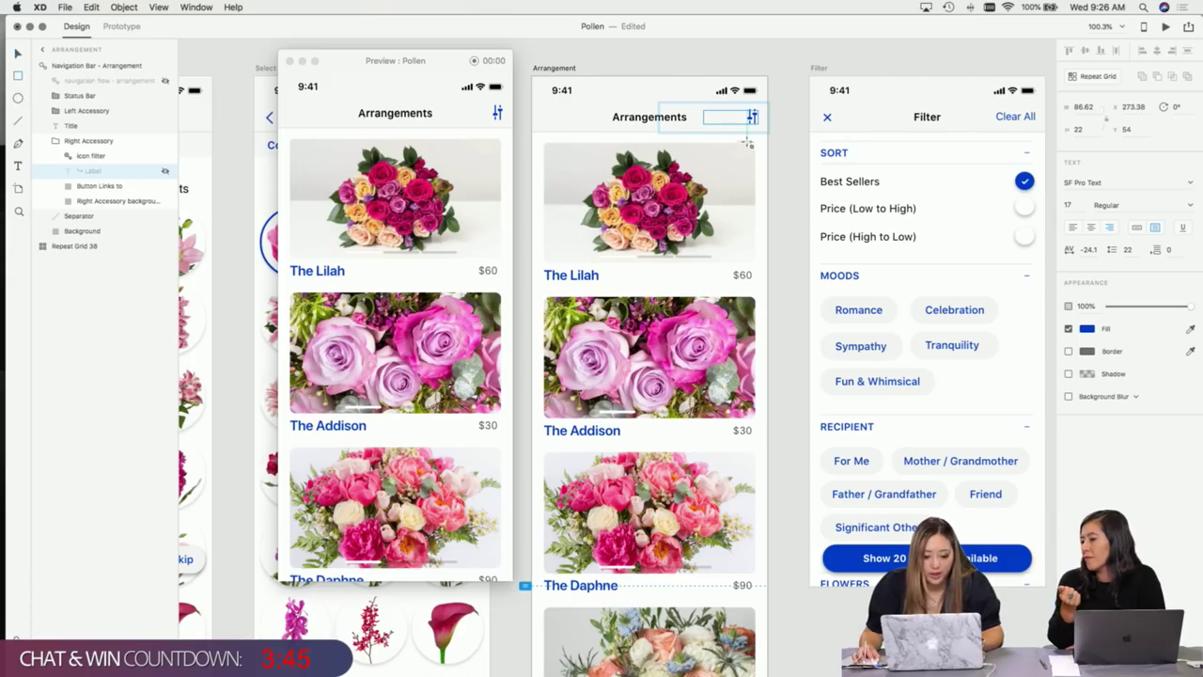
drag(737, 104, 767, 133)
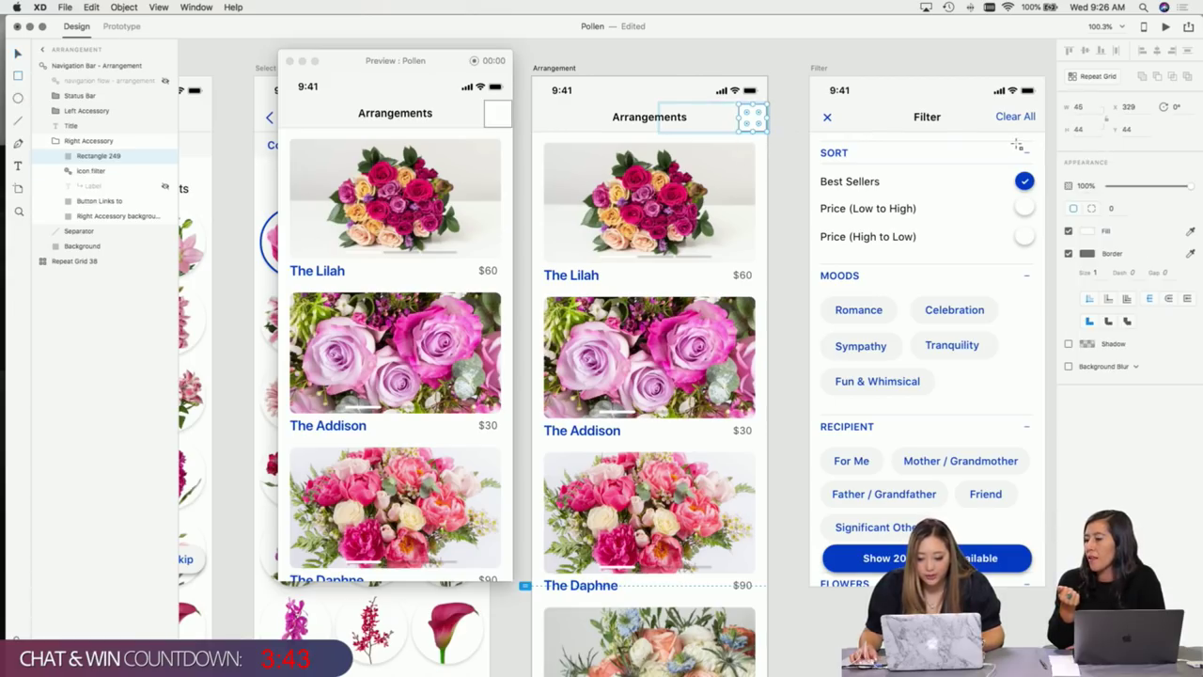
Step: Set the new rectangle's width to 44 and place it beneath the filter icon and Label layers at X 330
click(1078, 107)
text(44)
key(Return)
drag(87, 163, 94, 195)
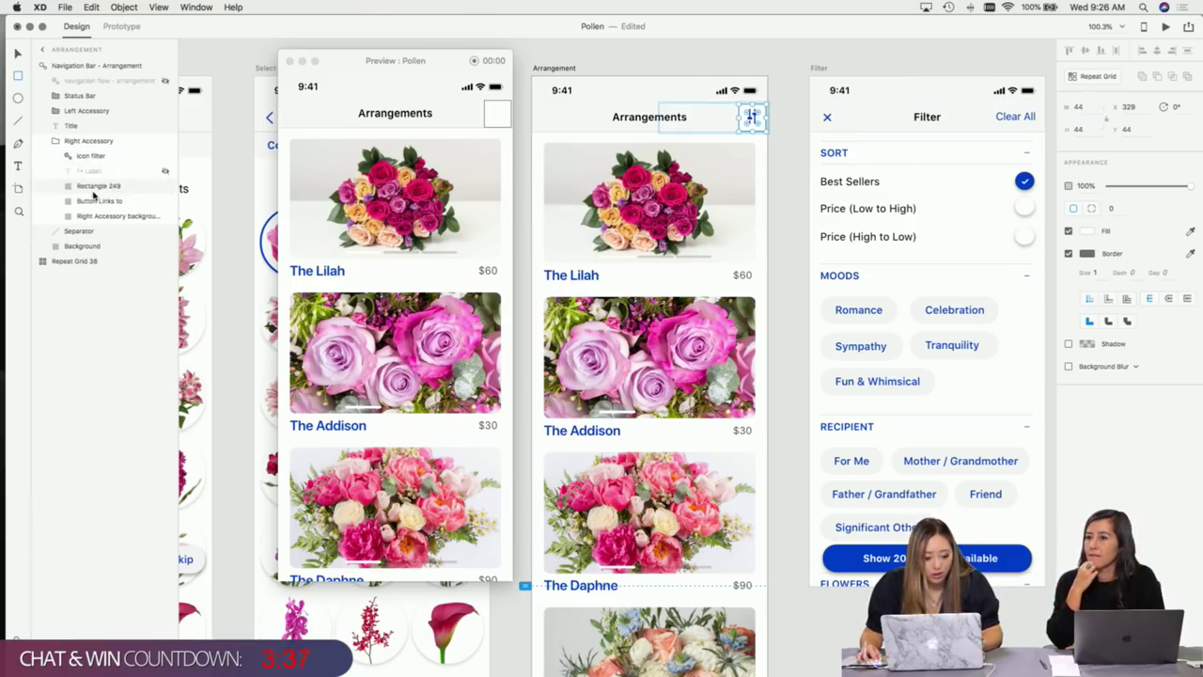
key(Right)
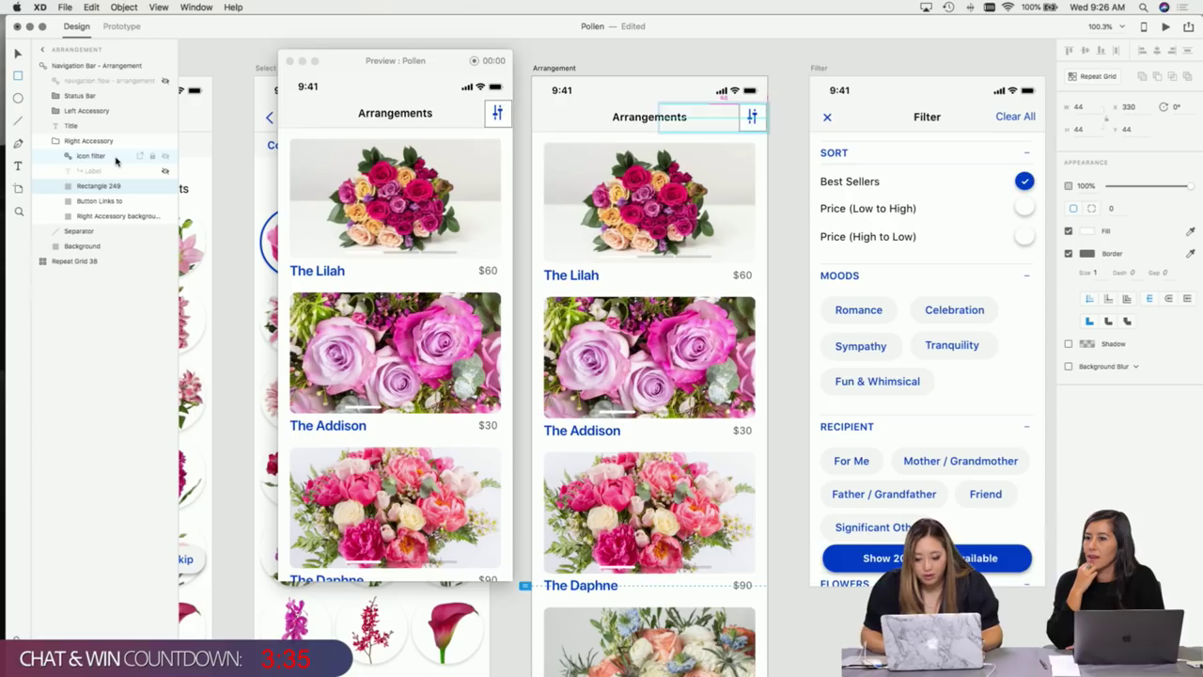
Step: Remove the border and fill from the rectangle behind the filter icon and save the file
click(1068, 253)
click(1068, 230)
key(super+s)
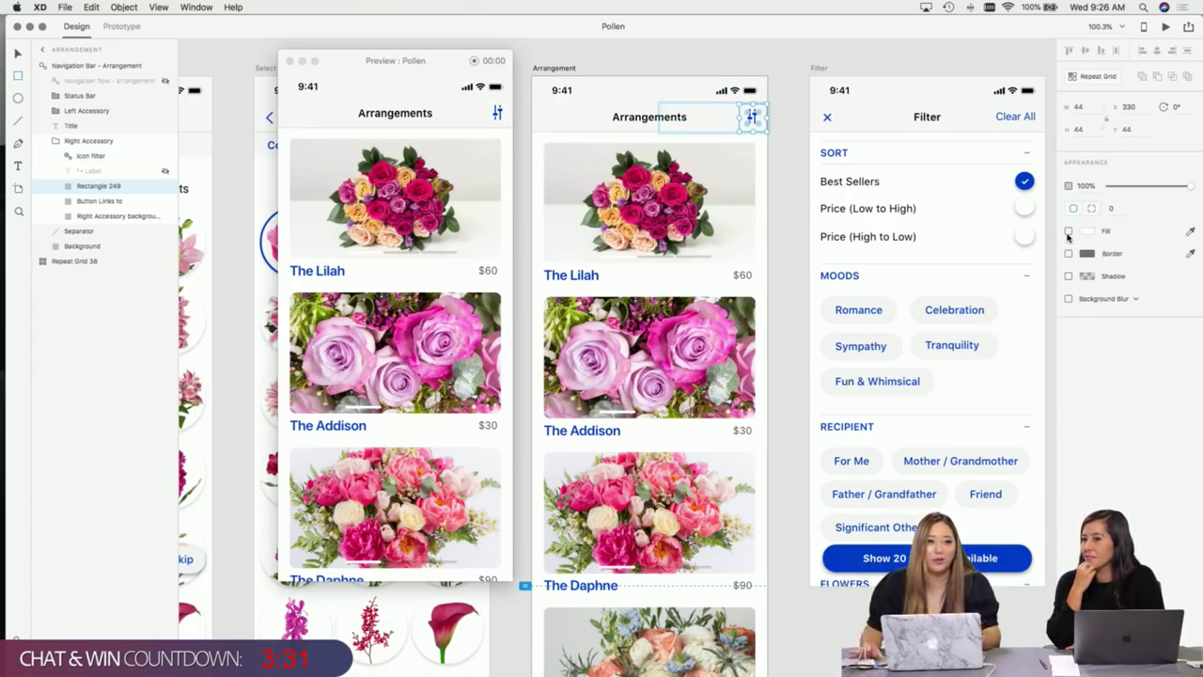
Step: In prototype mode, reconnect the Right Accessory background on Arrangement to the Filter artboard and save the file
click(121, 26)
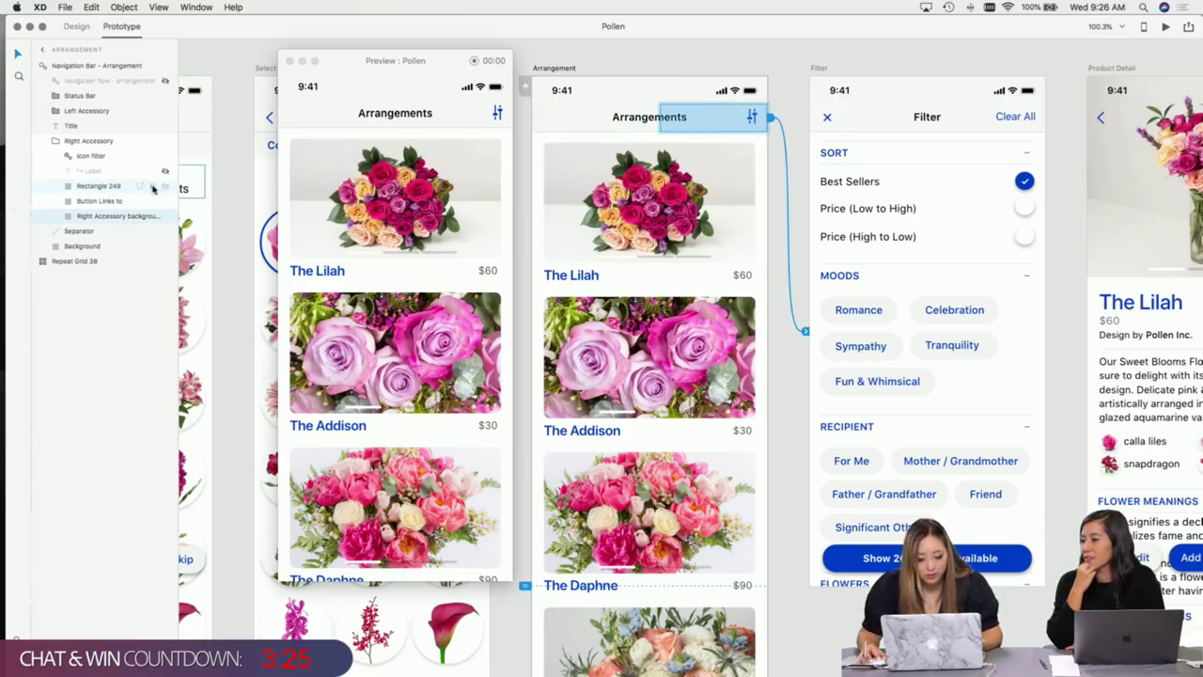
click(768, 118)
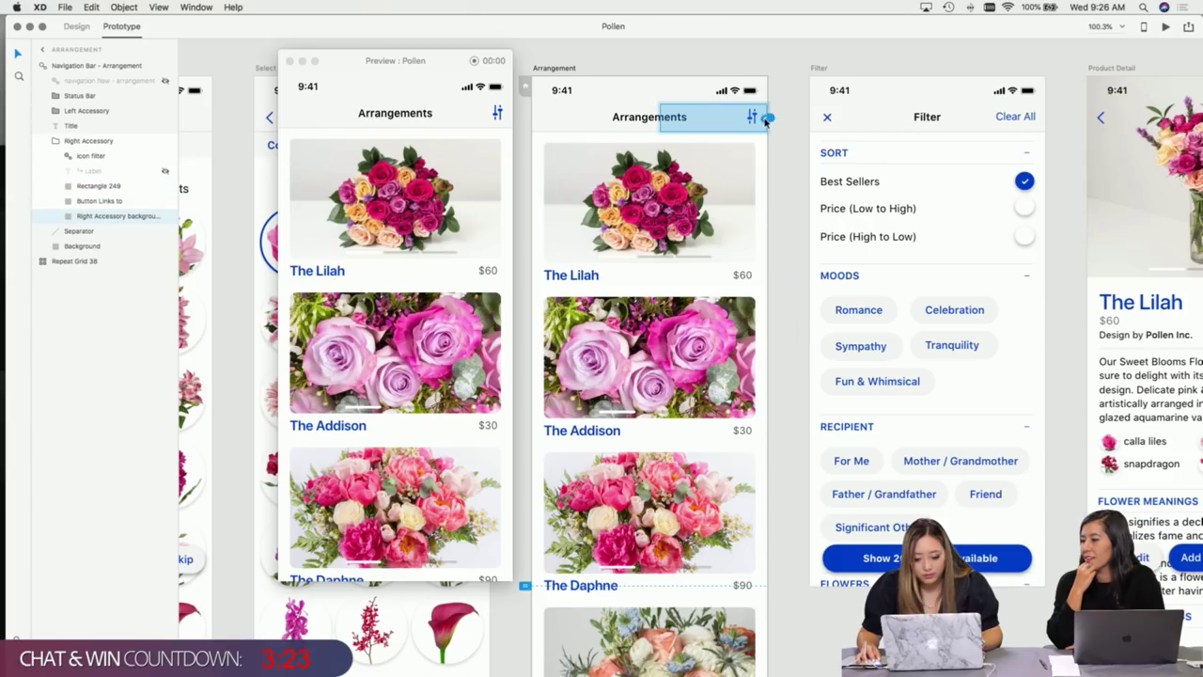
drag(769, 116, 813, 190)
key(super+s)
click(787, 57)
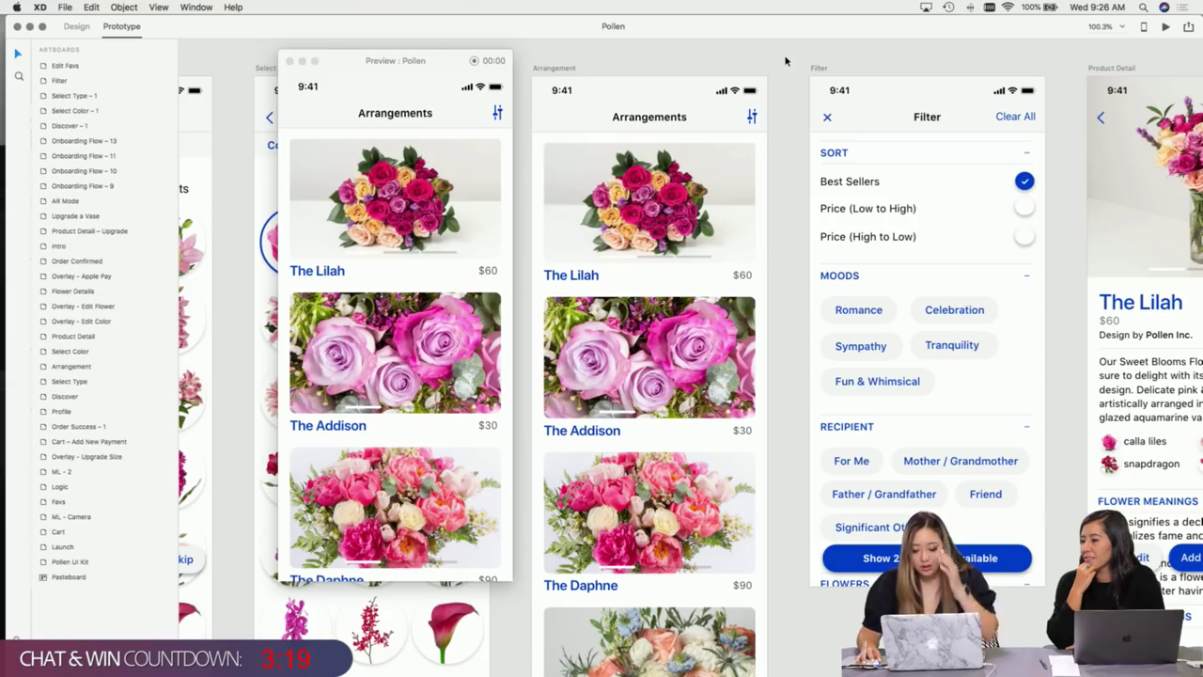
Step: Move the preview window slightly and test opening the Filter screen, returning through the show-designs button and the close icon
drag(441, 64, 468, 57)
click(523, 107)
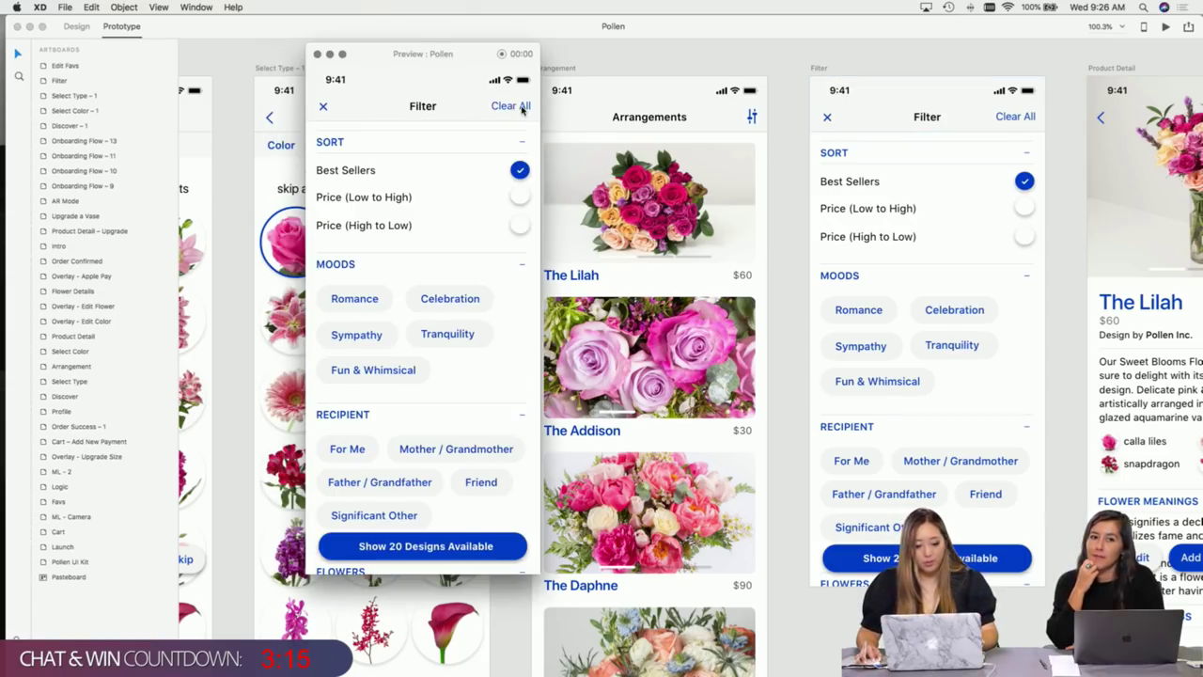
click(429, 555)
click(525, 107)
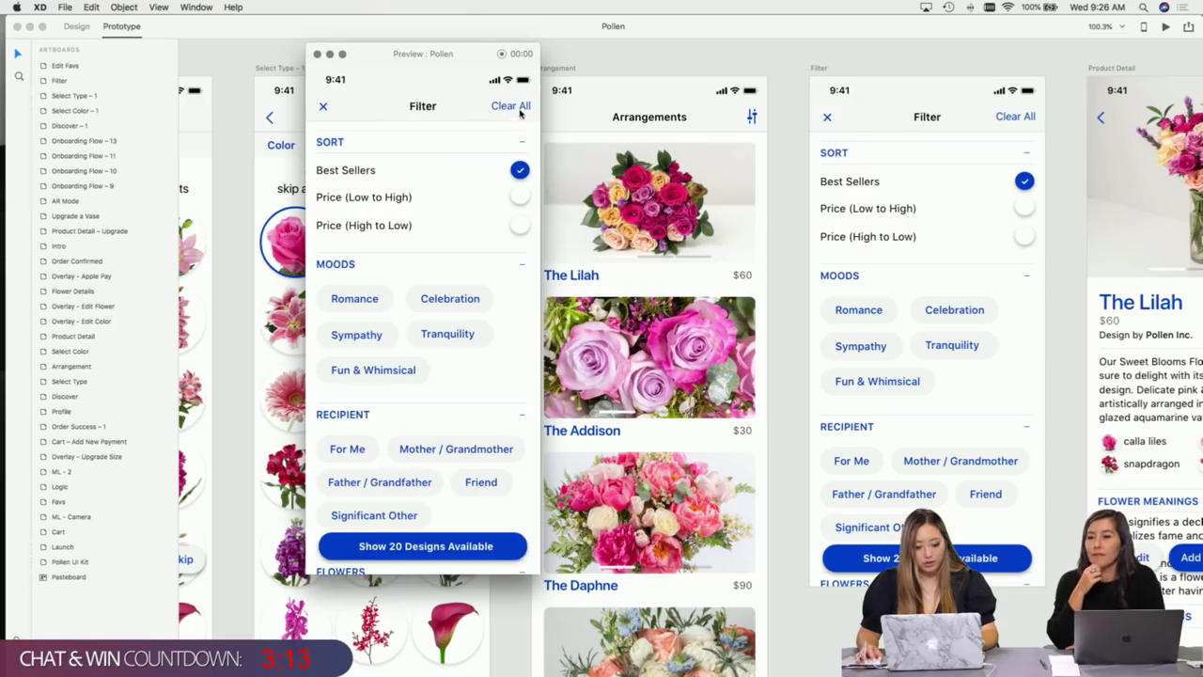
click(325, 107)
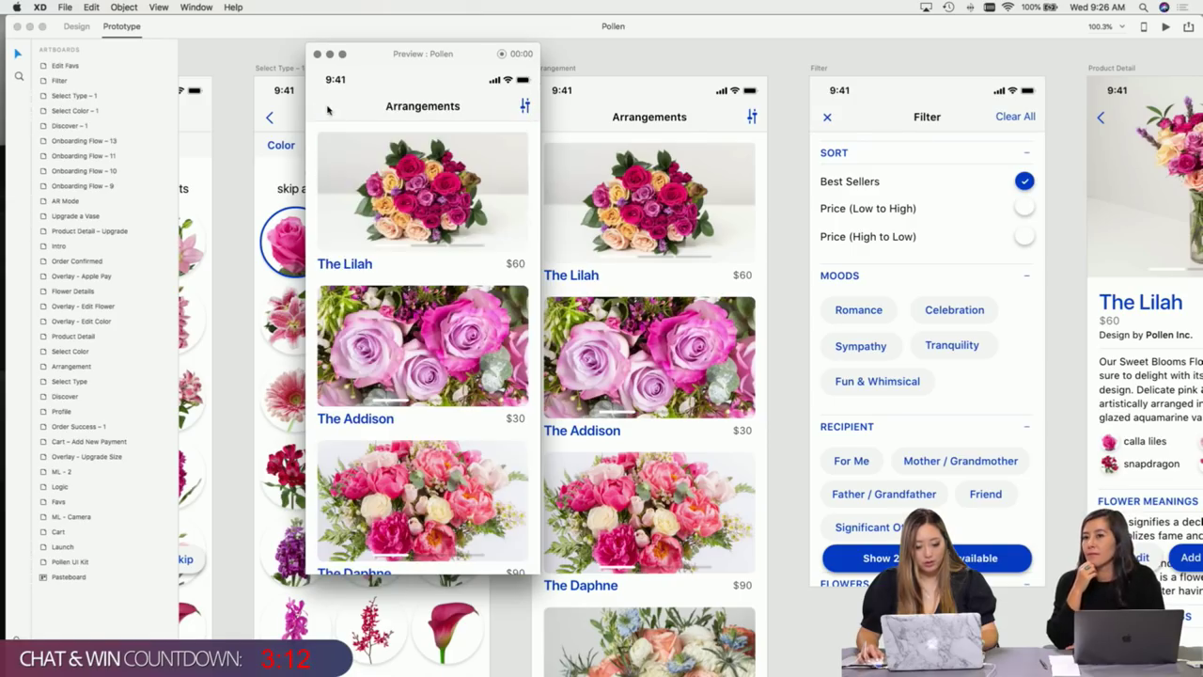
Step: Test the filter icon and the show-designs button in the preview, moving the preview window clear of the Arrangement artboard
click(525, 108)
drag(380, 60, 330, 52)
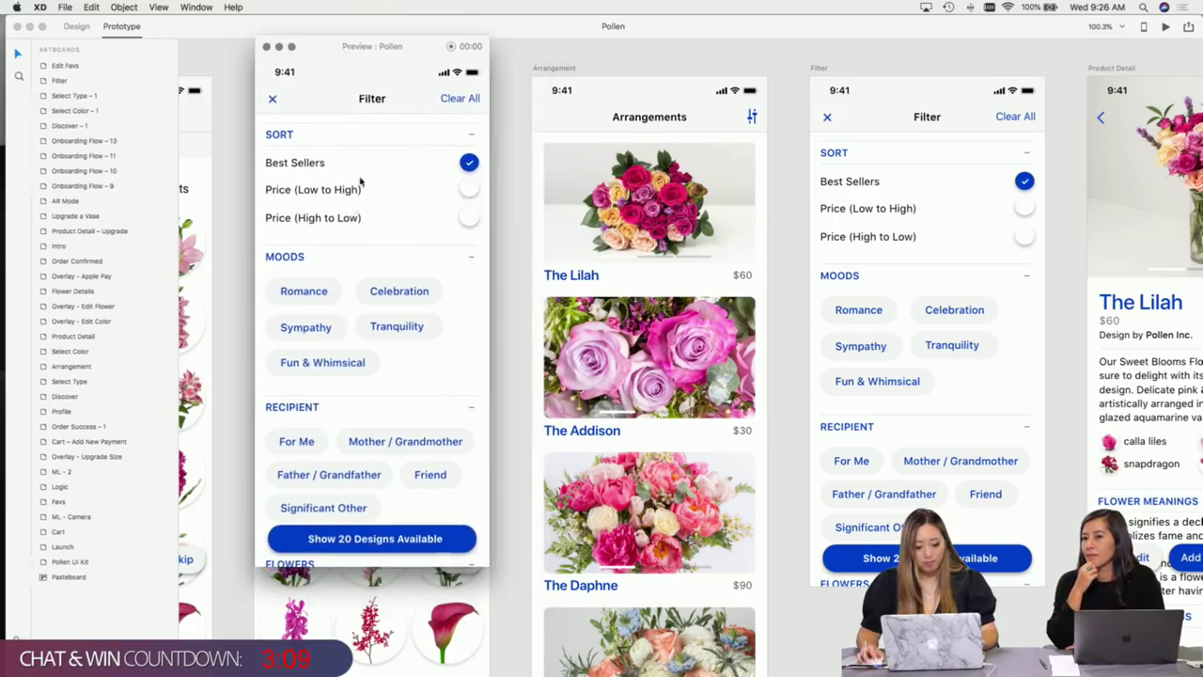
click(438, 541)
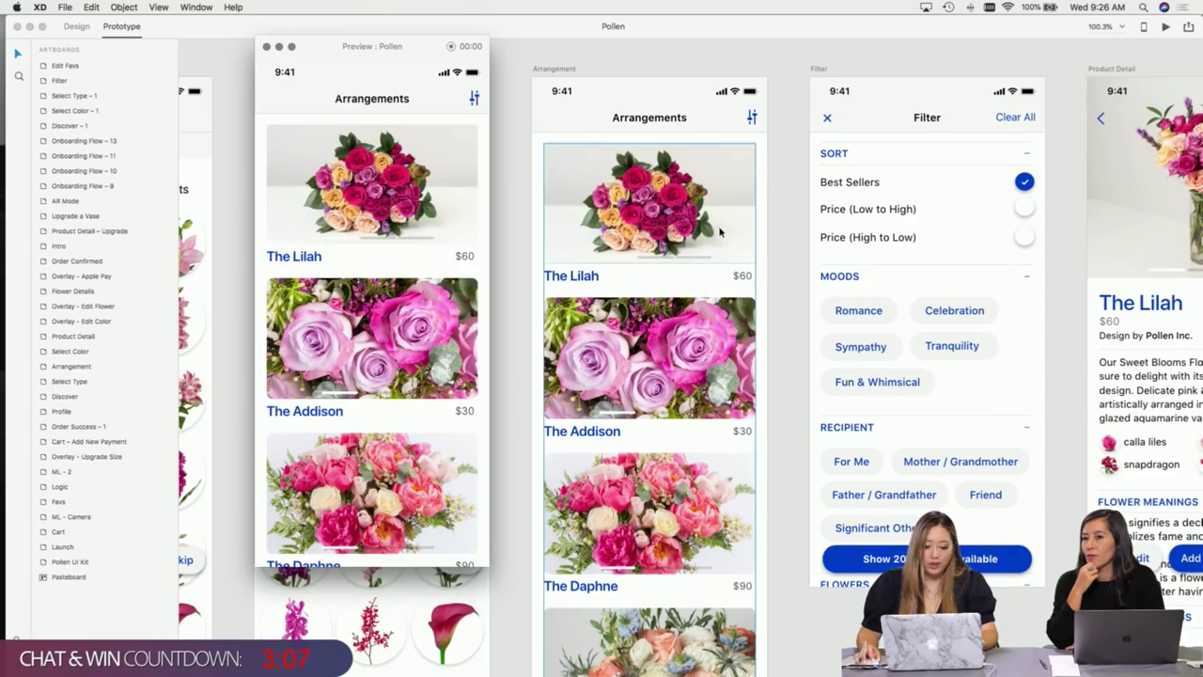
scroll(1097, 259, right, 5)
scroll(1097, 259, left, 5)
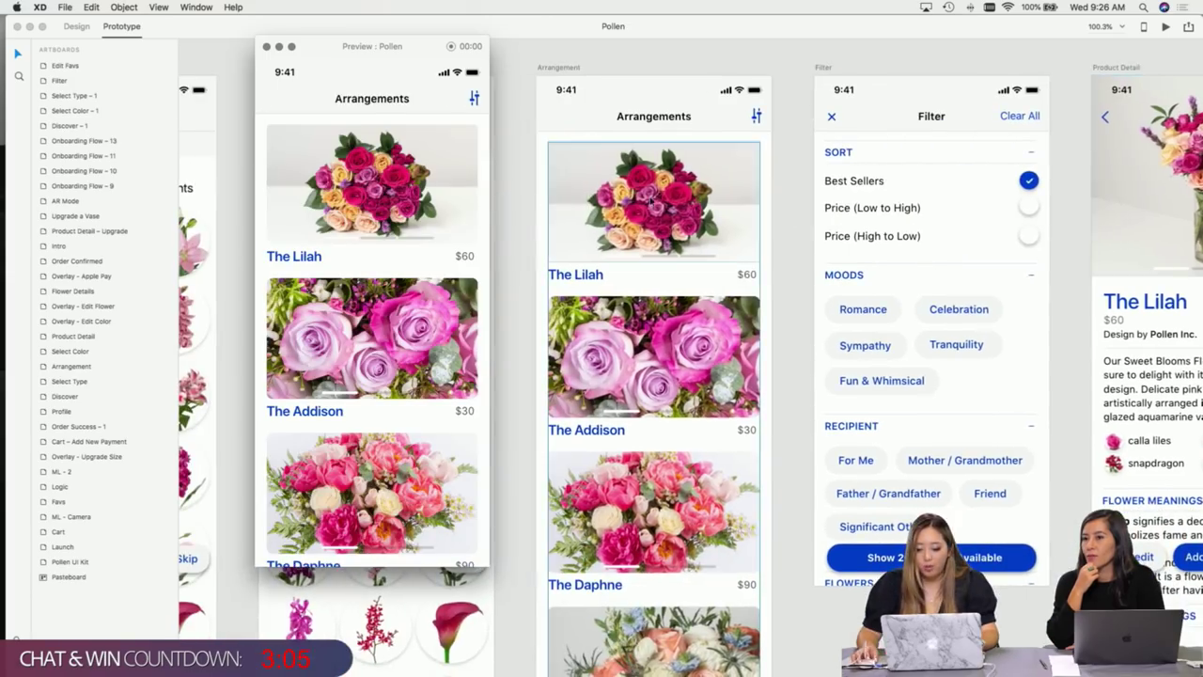
click(750, 188)
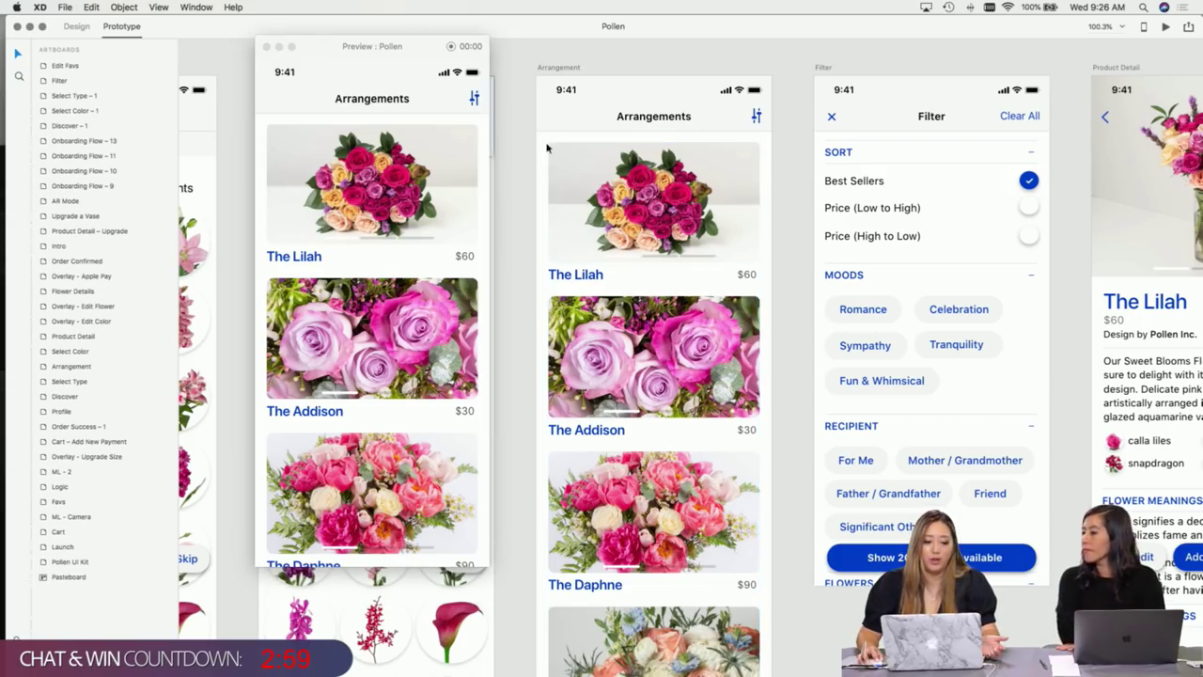
click(695, 195)
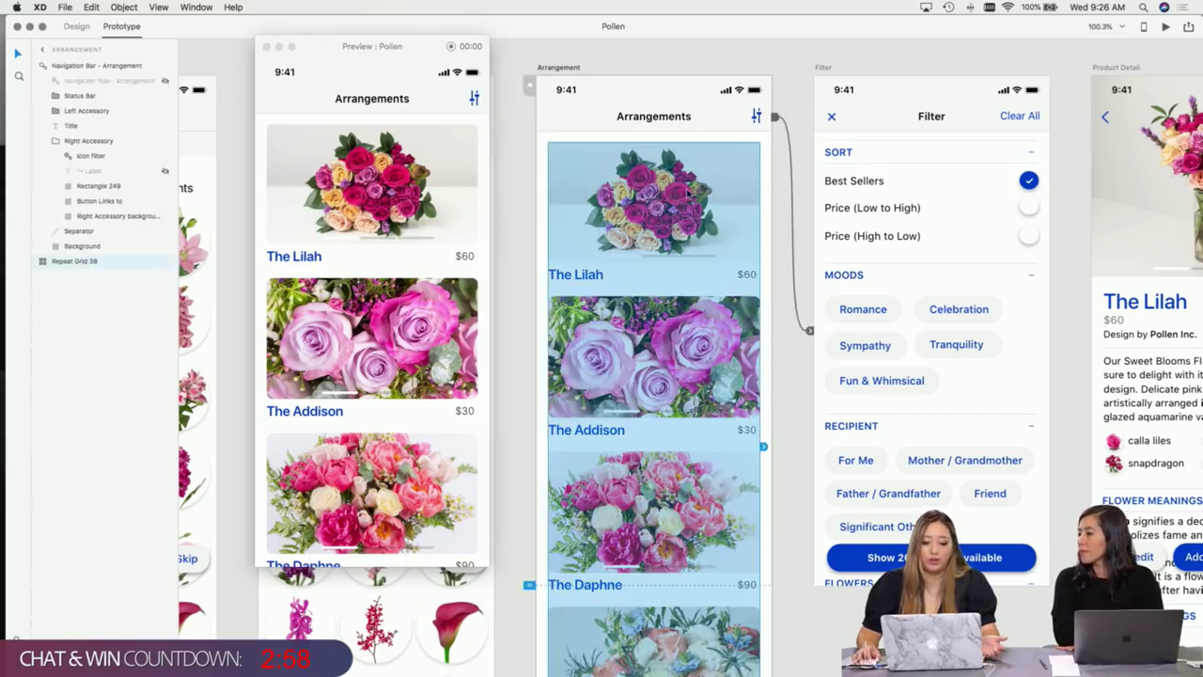
double_click(747, 230)
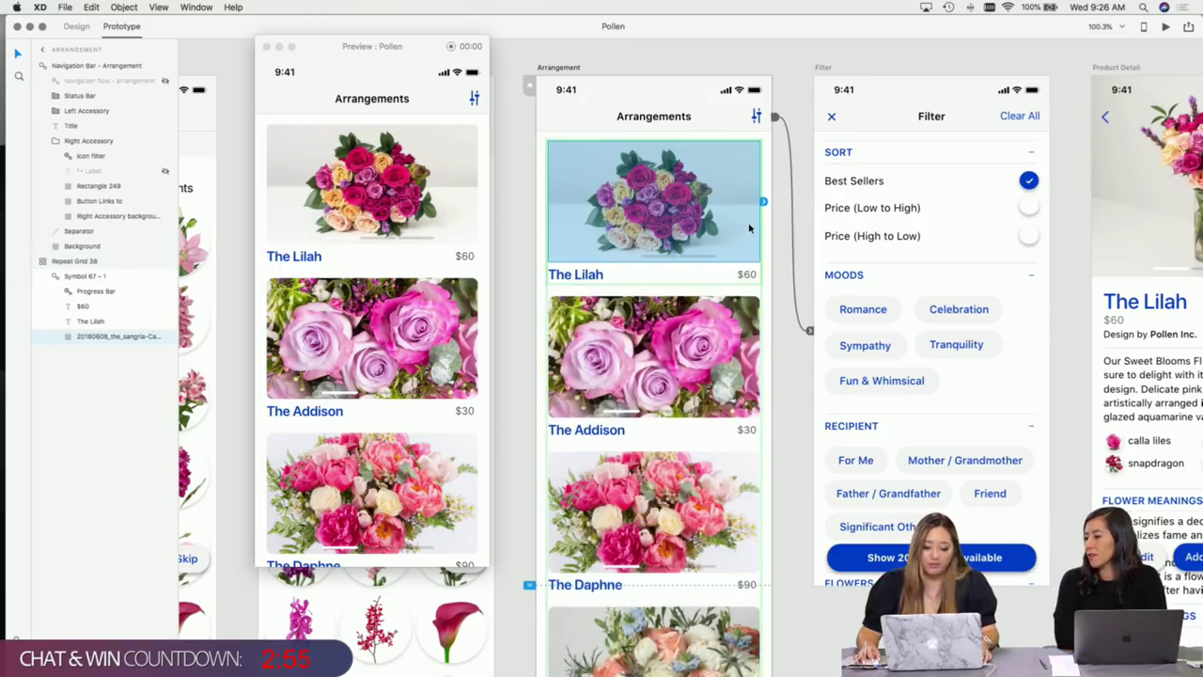
click(783, 176)
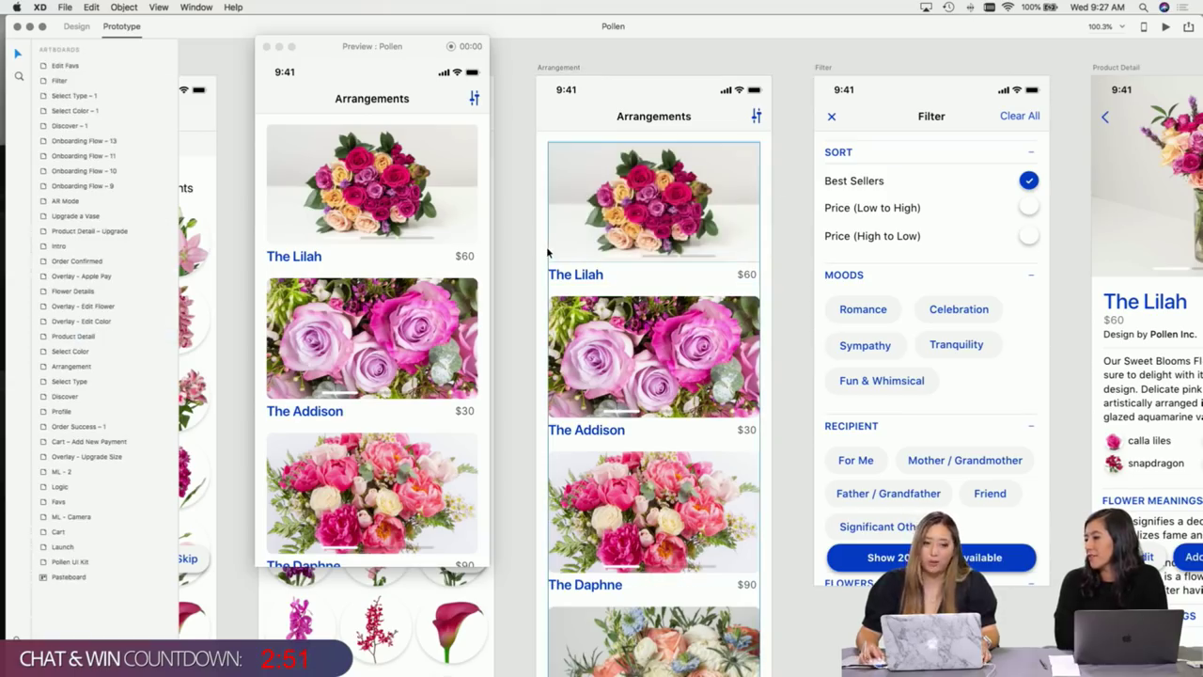
Step: Rename the first card's component inside the repeat grid on the Arrangement artboard as Lilah
double_click(717, 208)
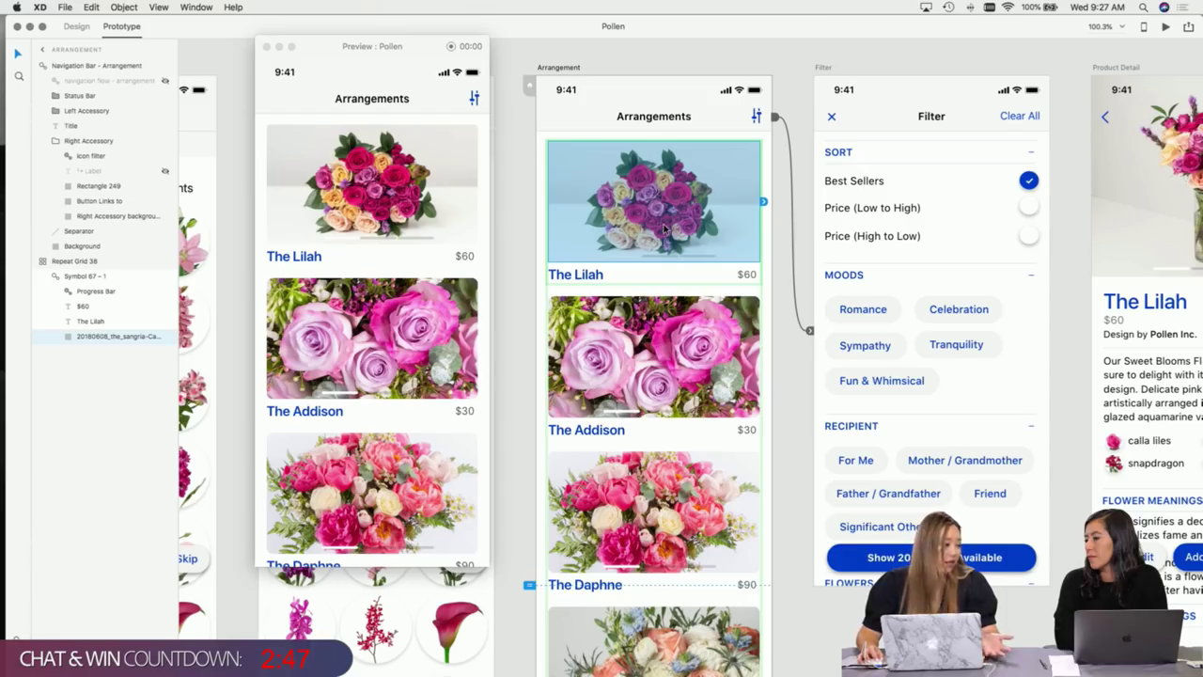
click(79, 280)
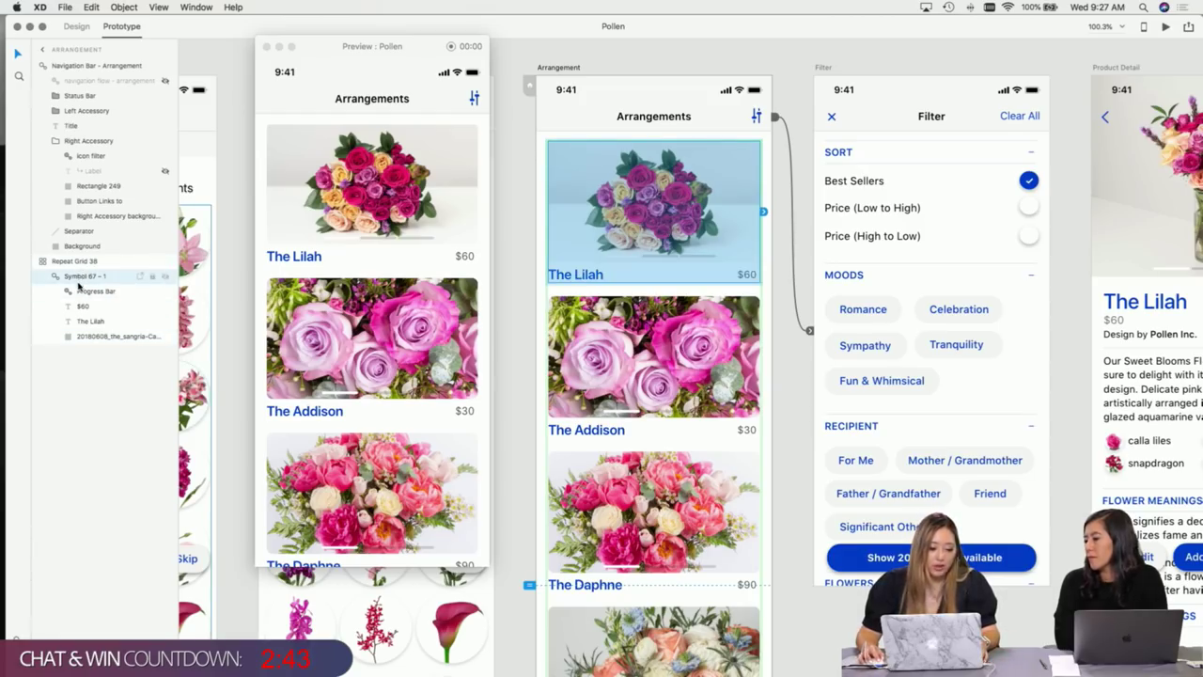
double_click(85, 277)
text(L)
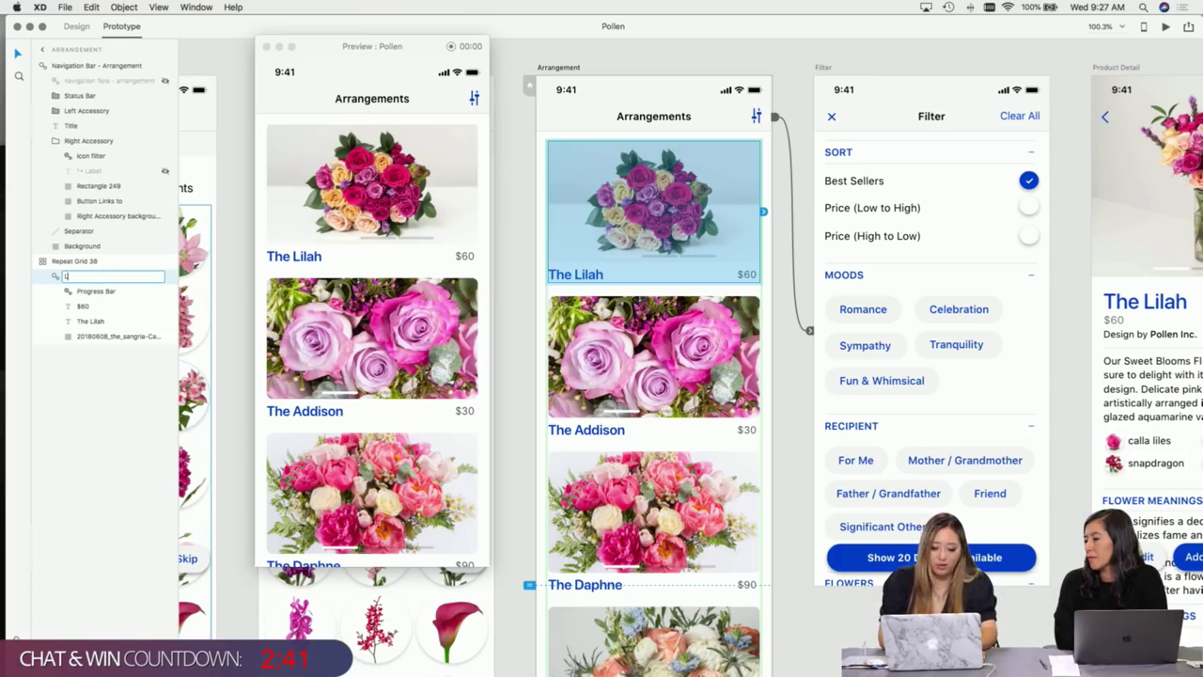
text(ilah)
key(Return)
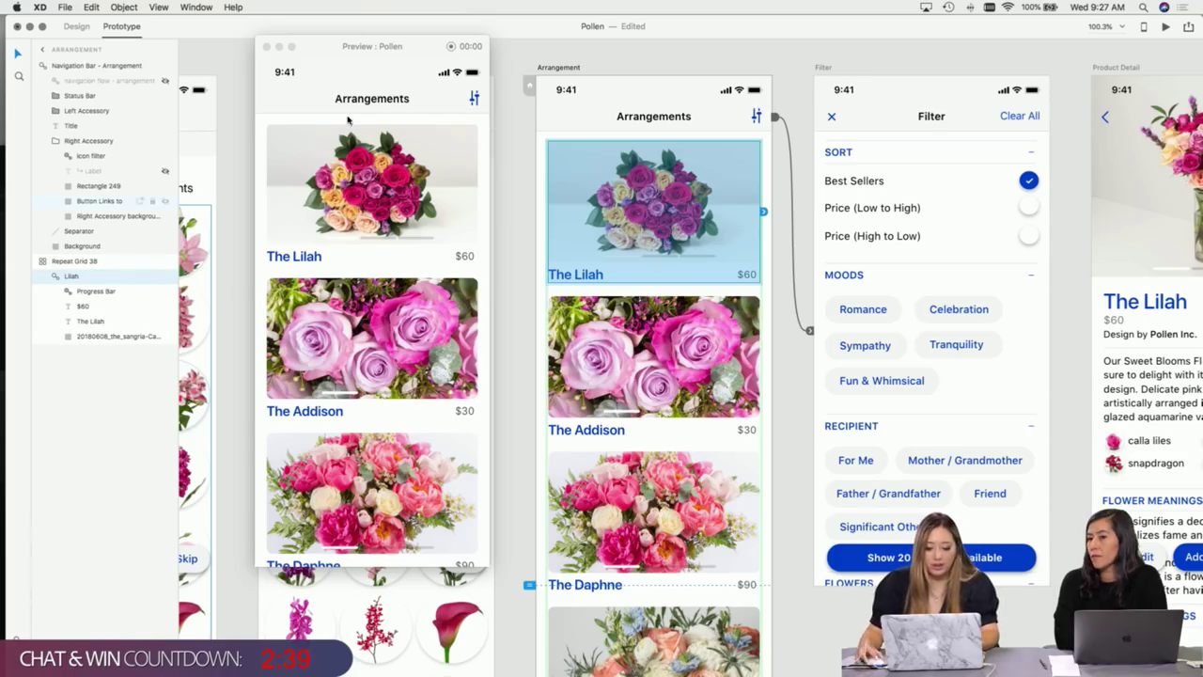
Step: Link the Lilah card to the Product Detail artboard with a Push Left transition and test it in the preview
drag(766, 215, 1100, 185)
scroll(940, 235, right, 5)
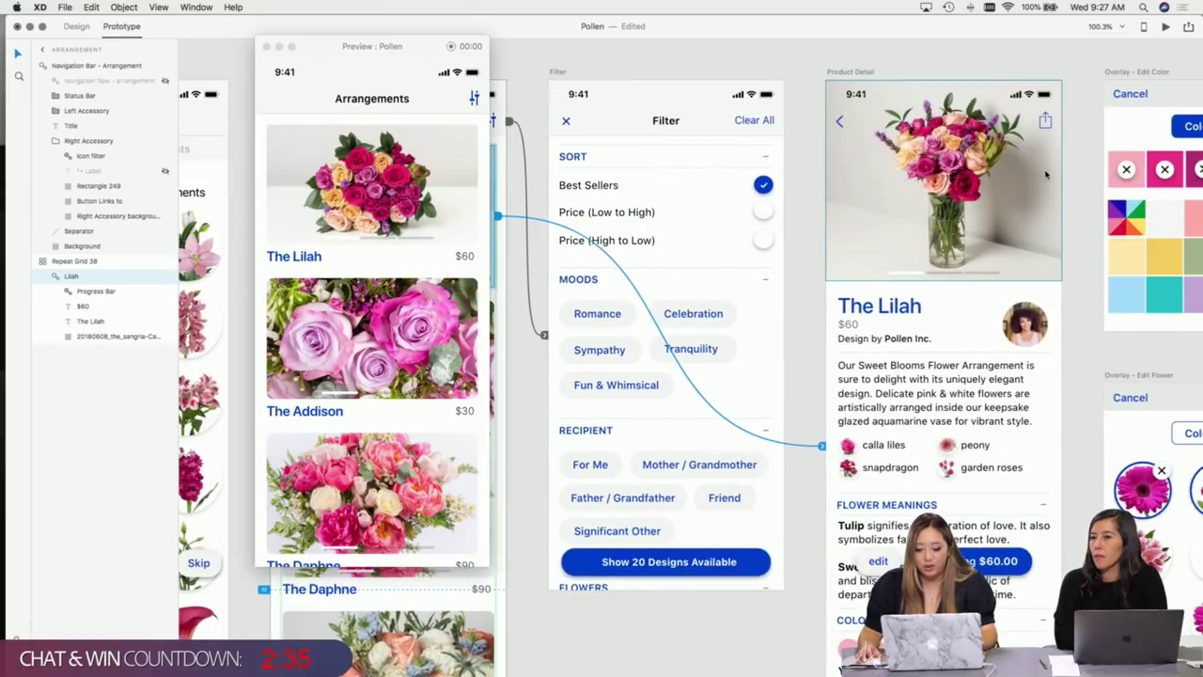
scroll(830, 249, left, 4)
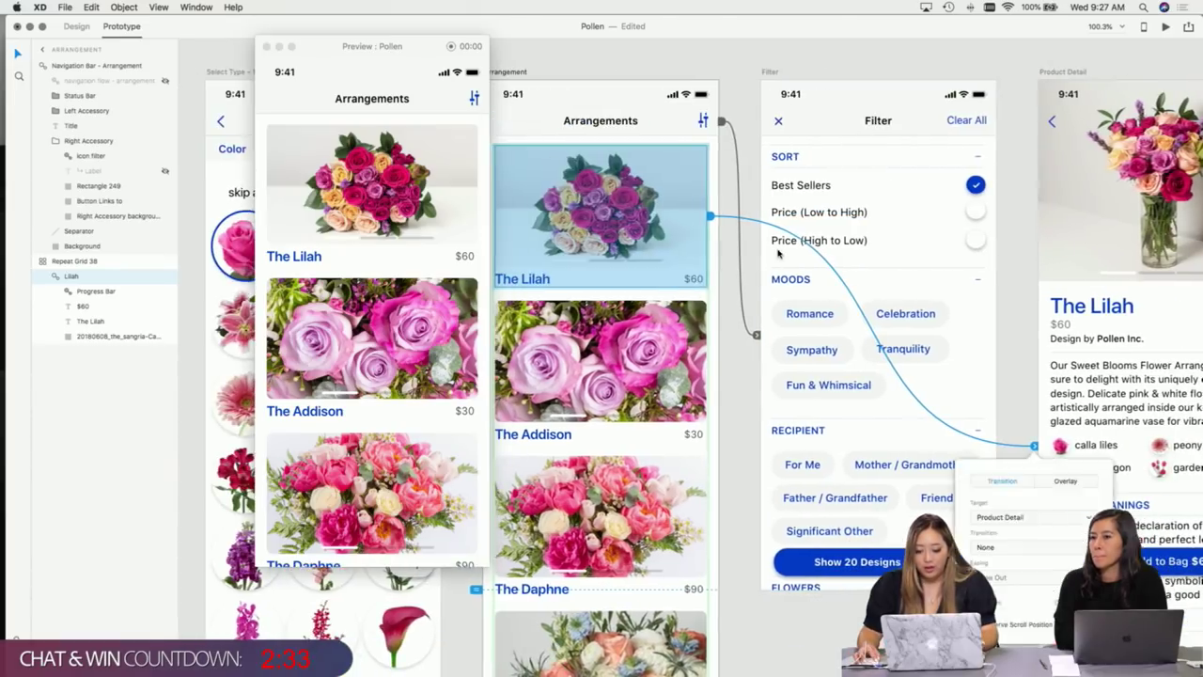
scroll(799, 252, right, 4)
scroll(779, 253, right, 1)
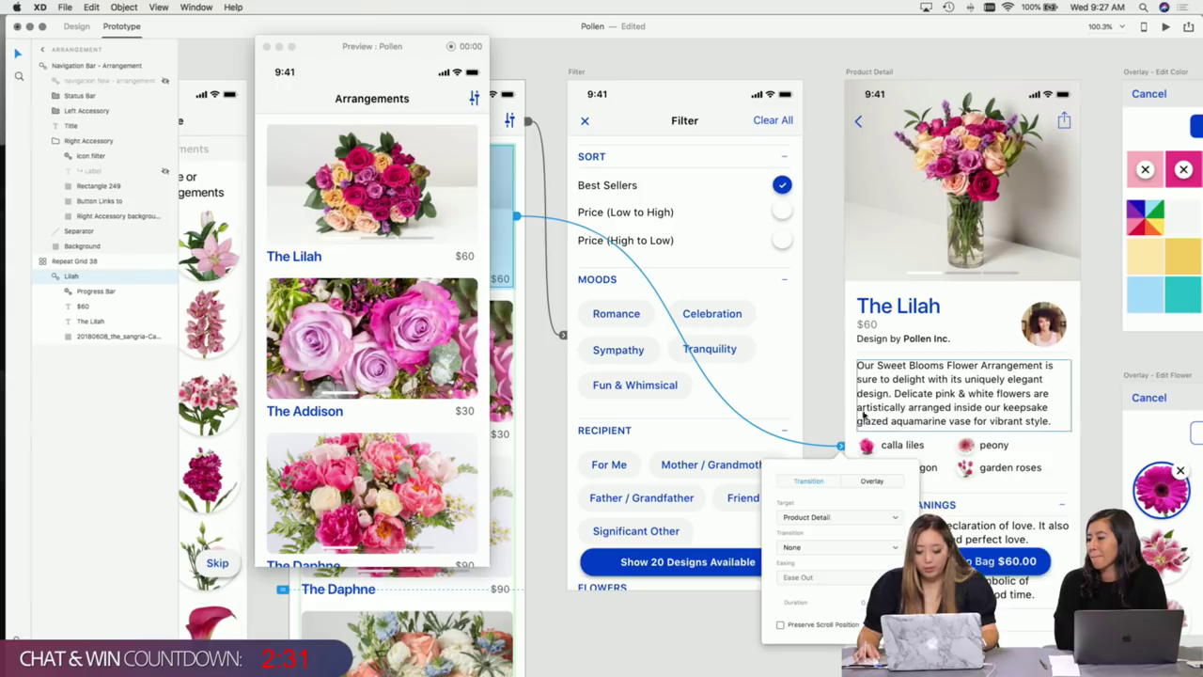
click(839, 547)
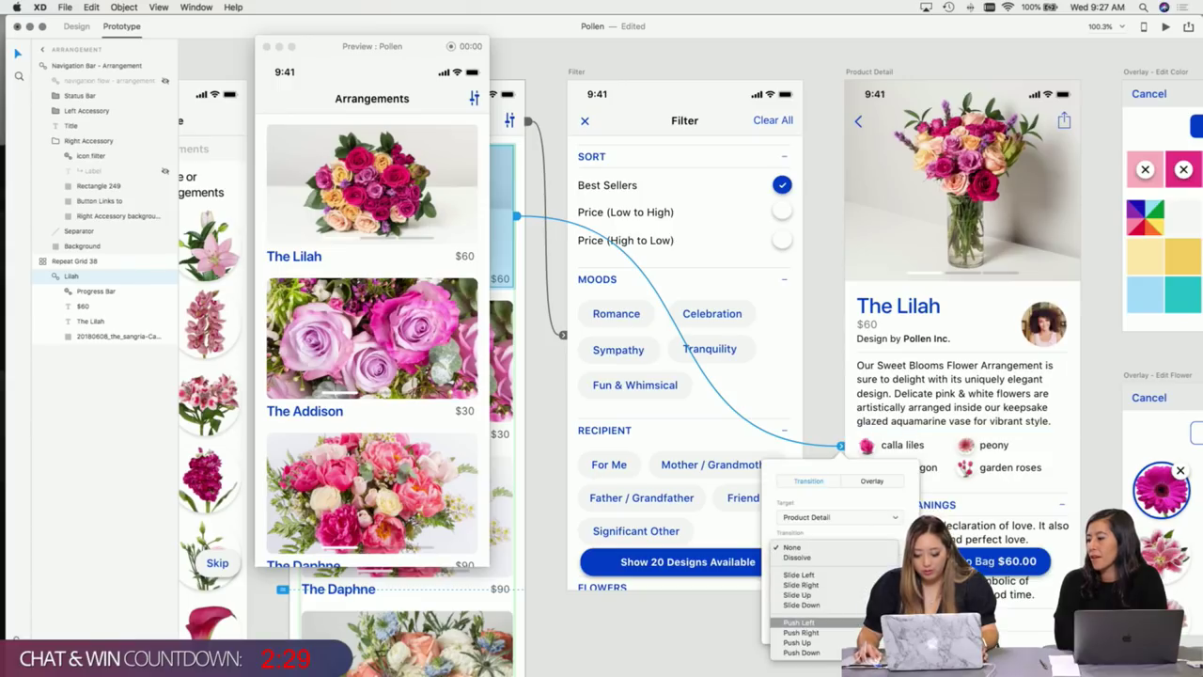
click(799, 622)
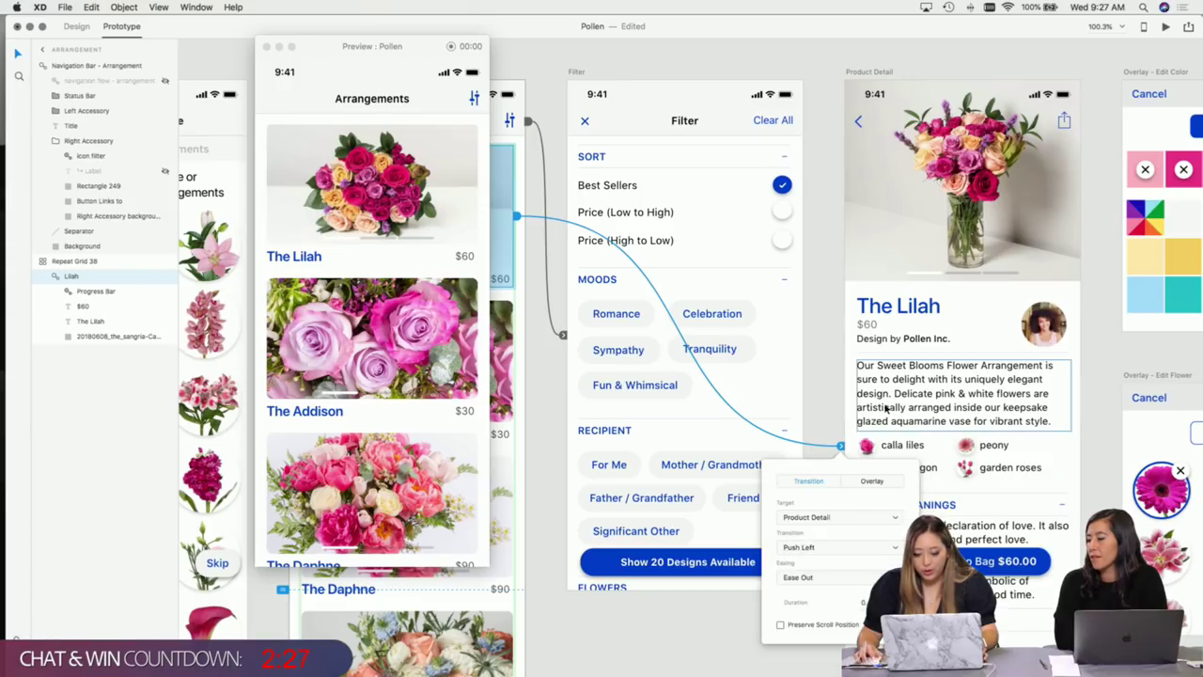
click(322, 110)
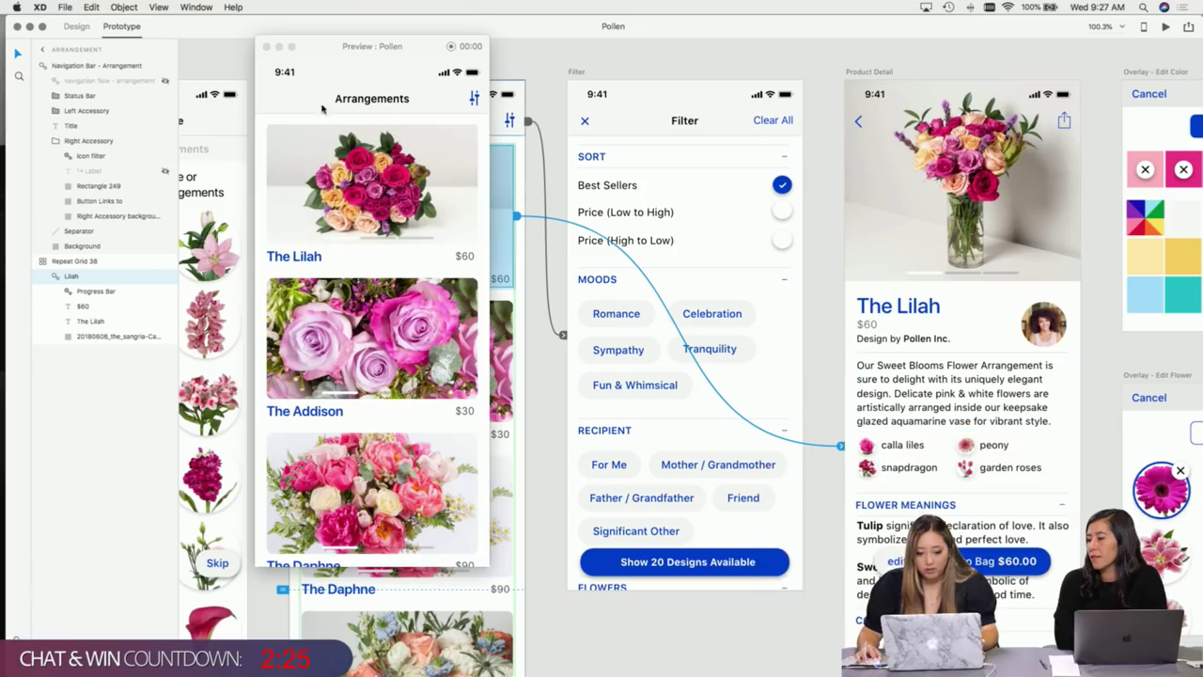
click(394, 192)
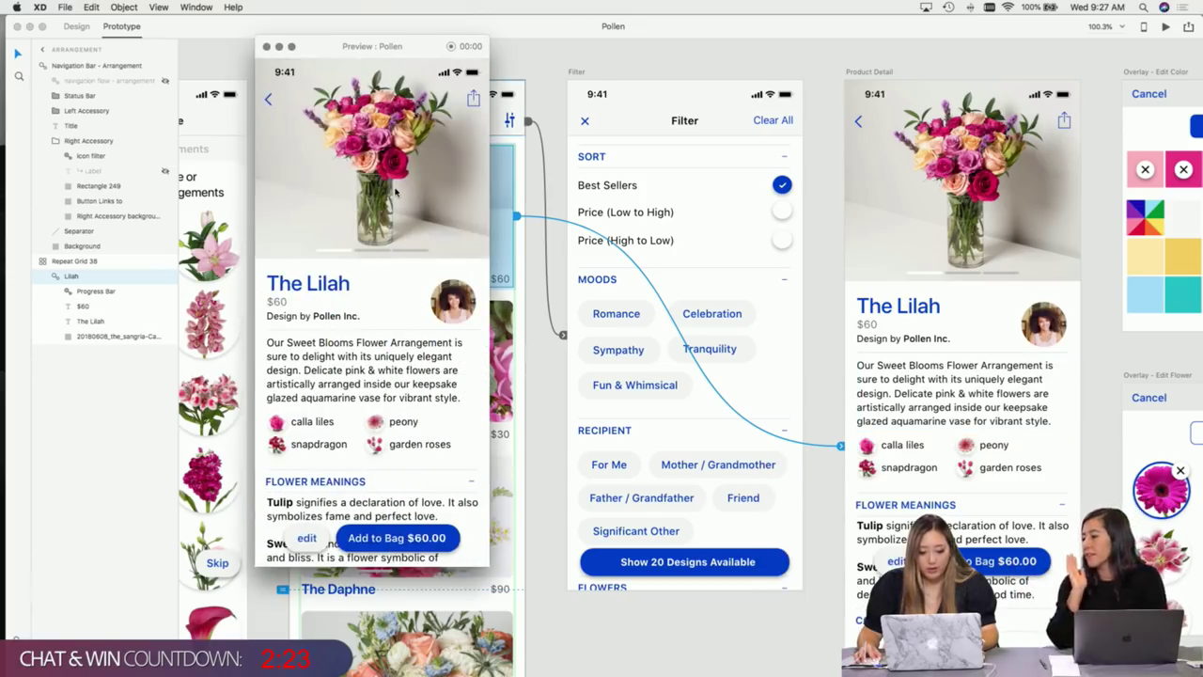
Step: Link the back arrow's icon background in the Product Detail hero to the Arrangement artboard
click(854, 131)
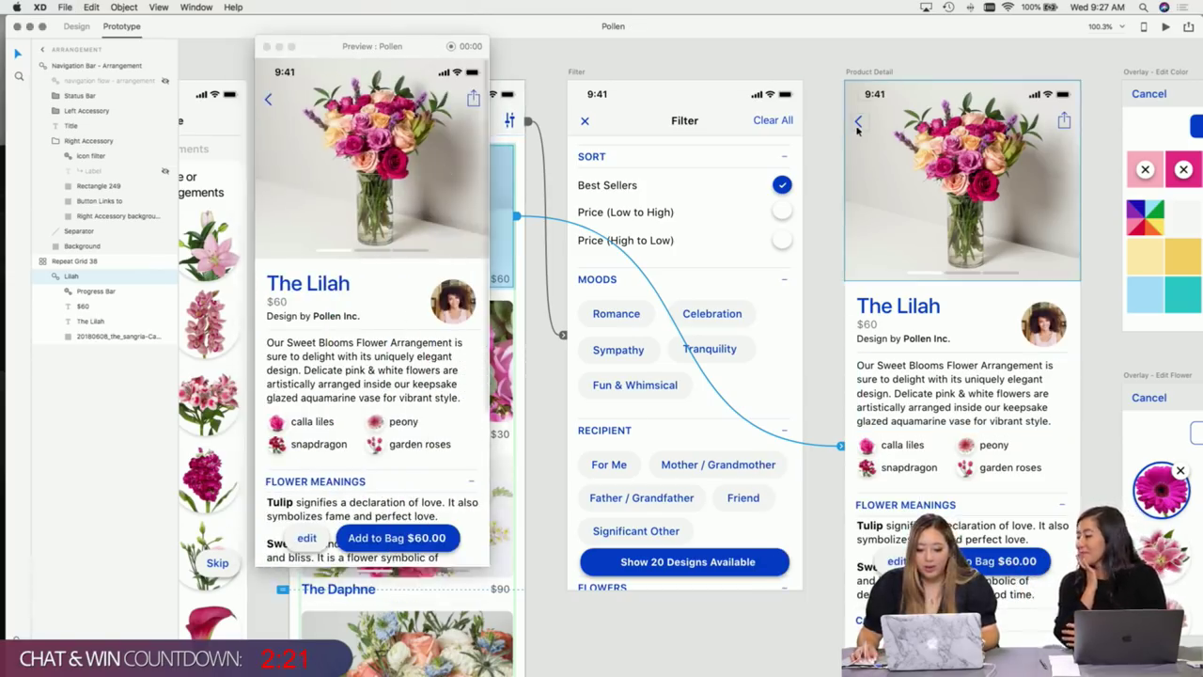
click(857, 127)
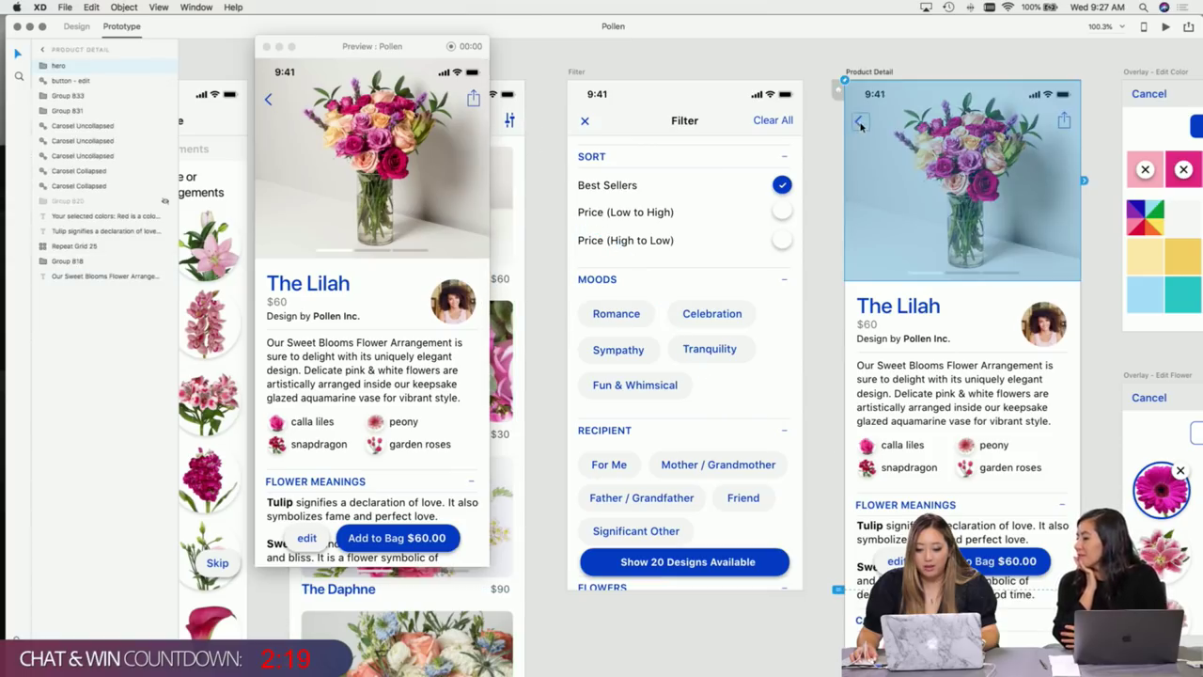
double_click(861, 126)
drag(874, 125, 511, 201)
scroll(870, 124, left, 5)
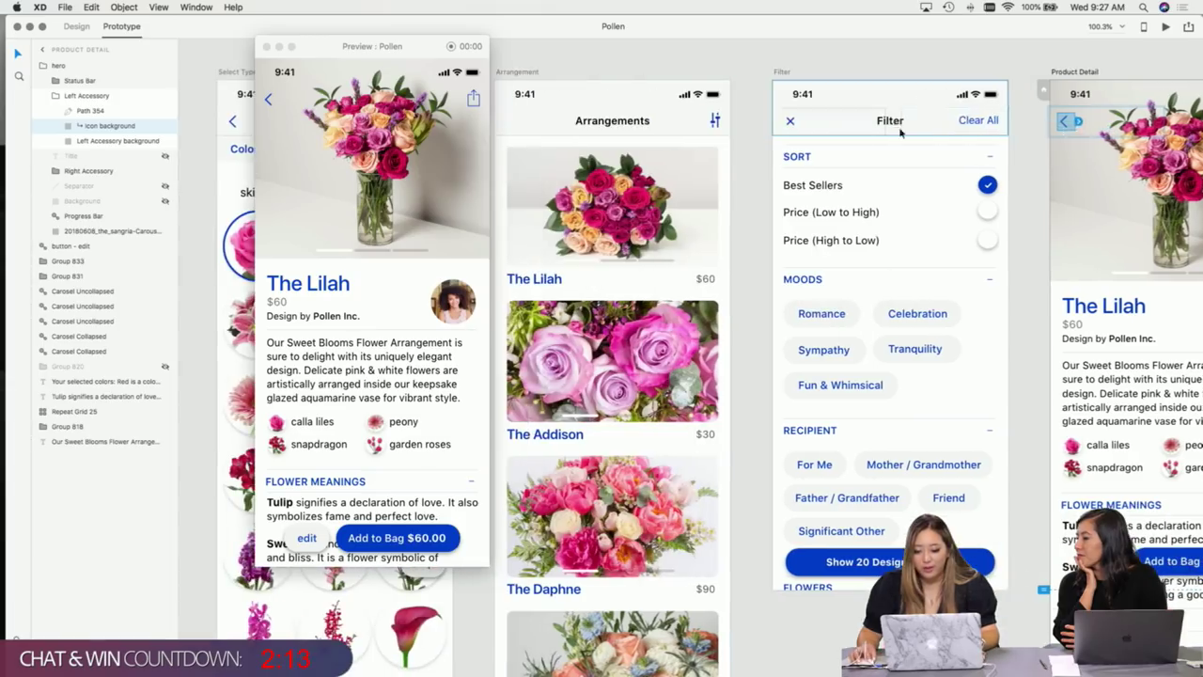
drag(1078, 122, 729, 235)
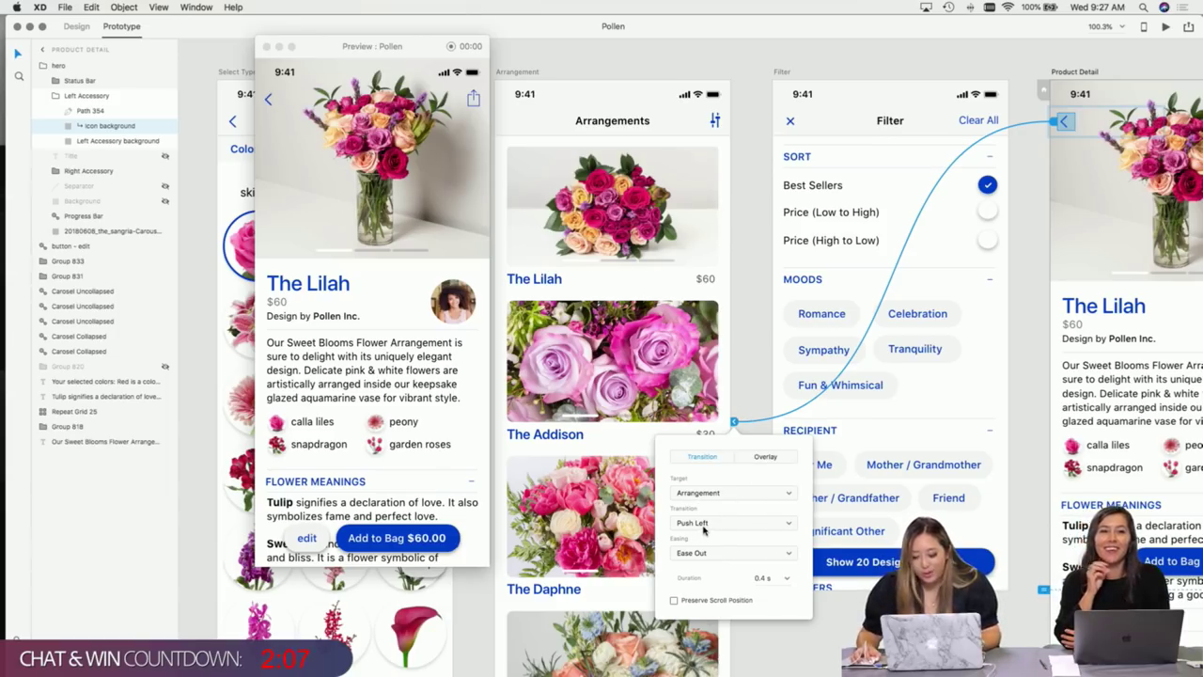
Step: Choose Push Left for the back arrow's transition and test returning to Arrangements in the preview
click(703, 526)
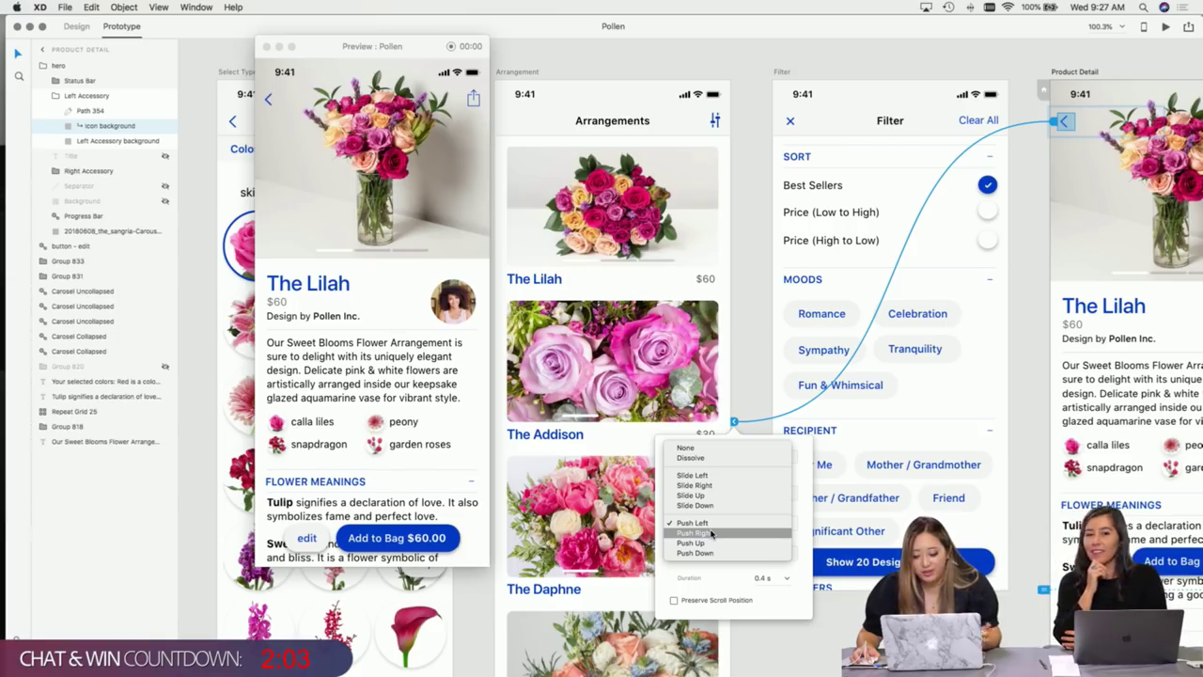
click(693, 523)
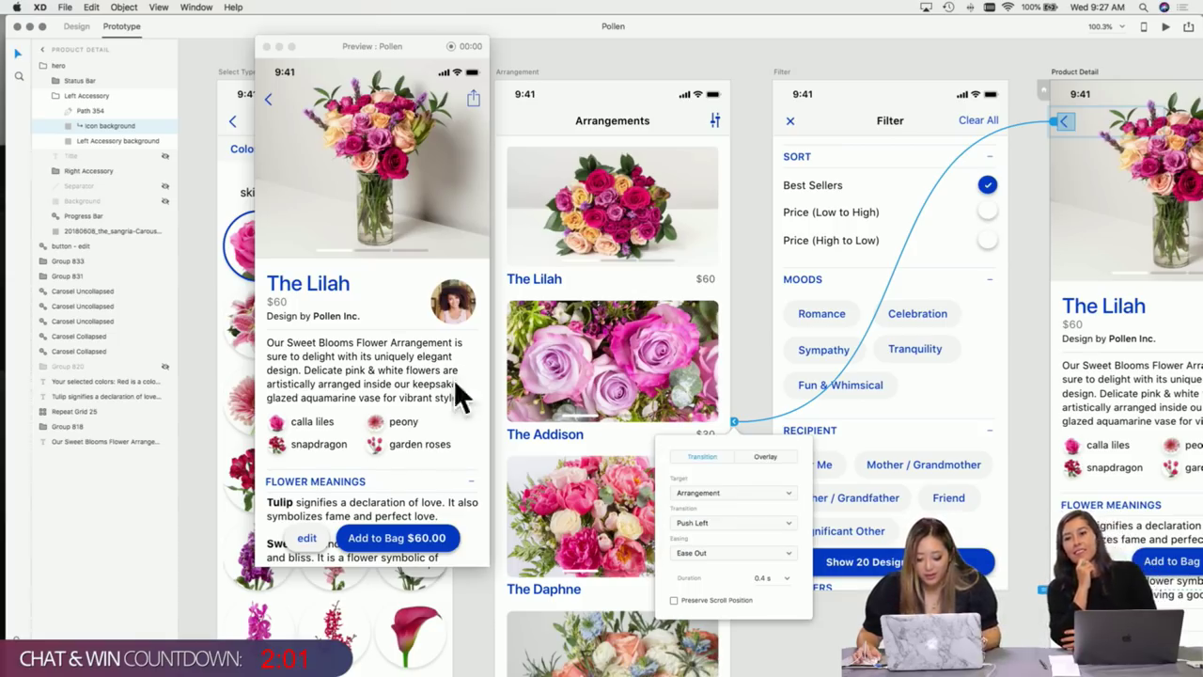
click(351, 229)
click(271, 102)
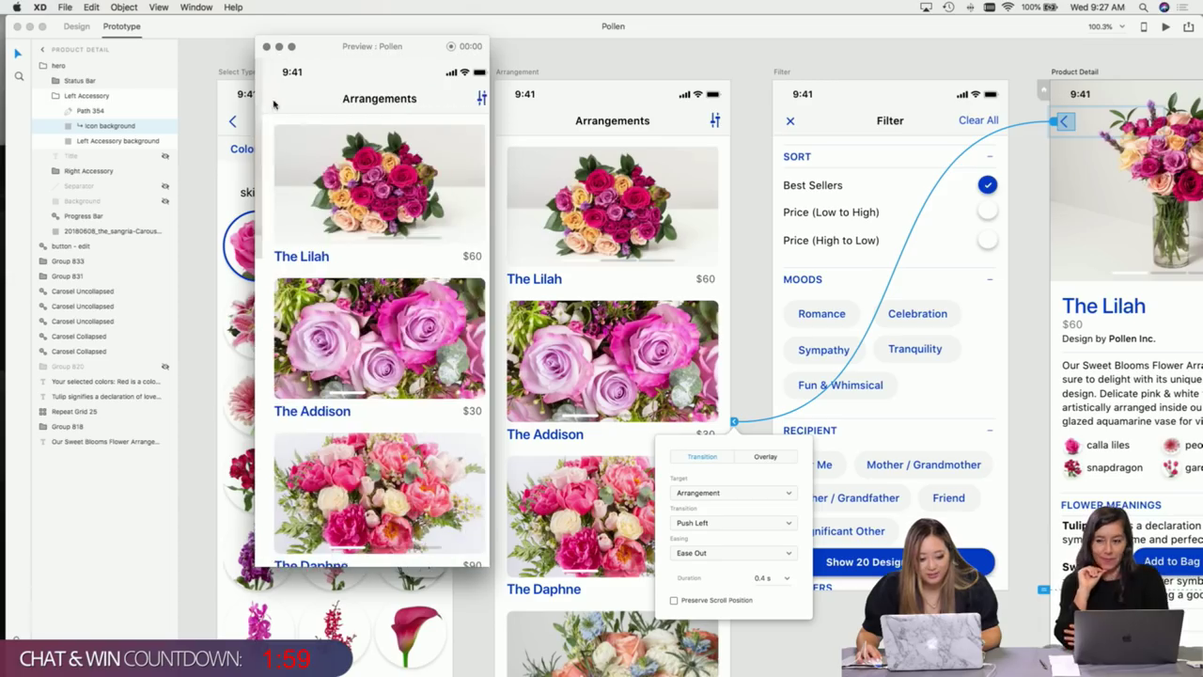
Step: Set the back arrow's transition to Push Right and test opening The Lilah and returning in the preview
click(737, 525)
click(734, 534)
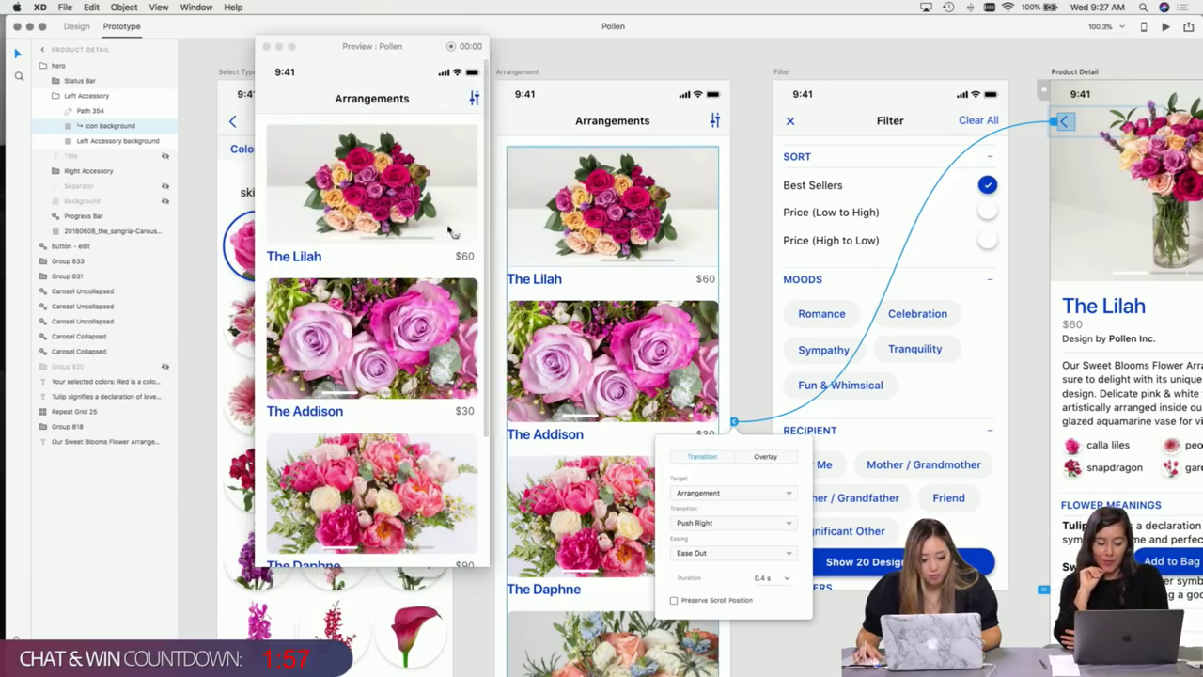
click(353, 188)
click(271, 105)
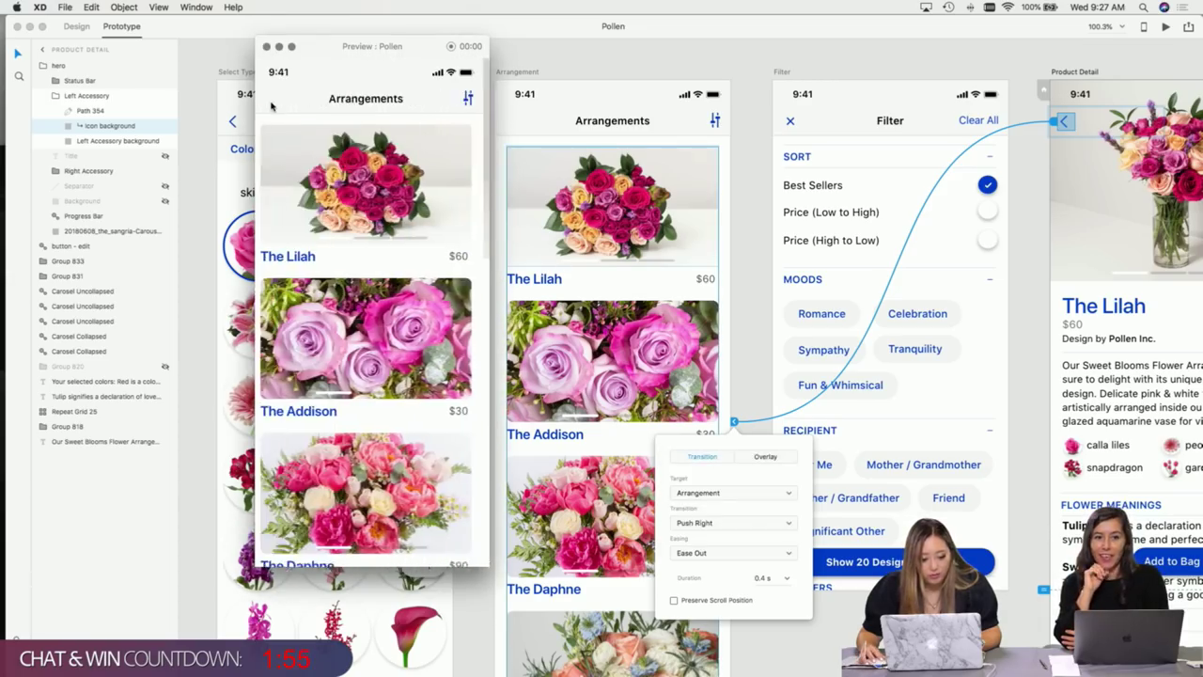
click(272, 103)
click(273, 103)
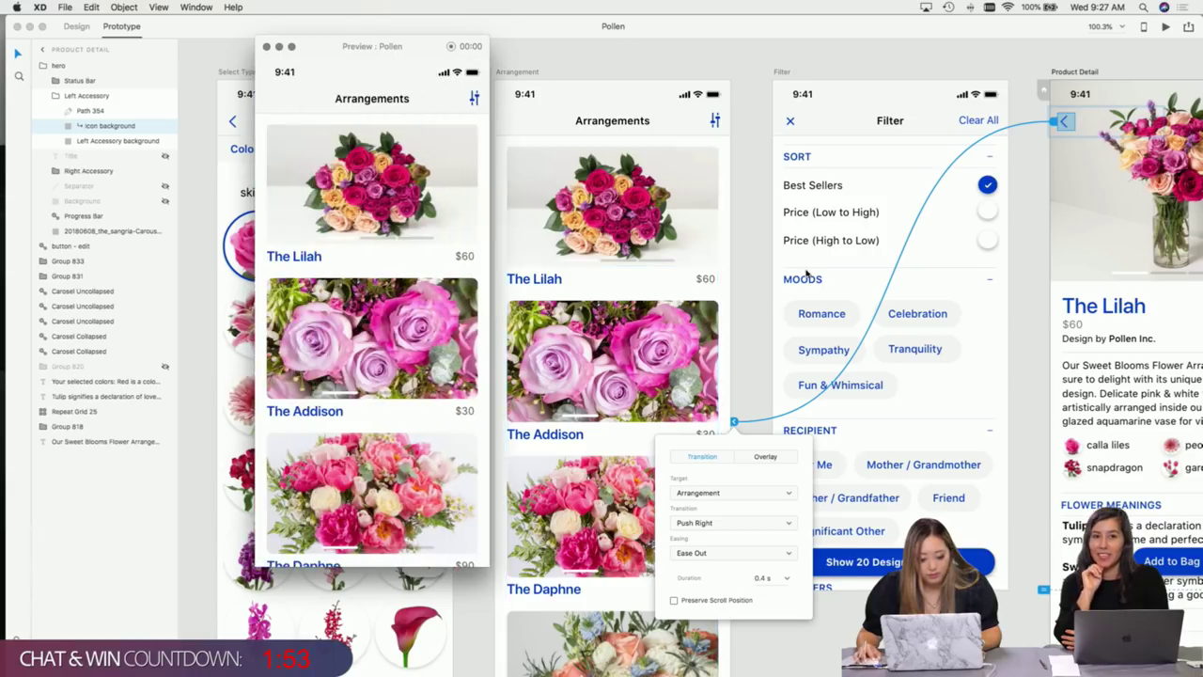
Step: Examine the Product Detail artboard and the neighbouring Edit Color, Edit Flower and Flower Details artboards, with the preview beside them showing Product Detail
scroll(1043, 377, right, 5)
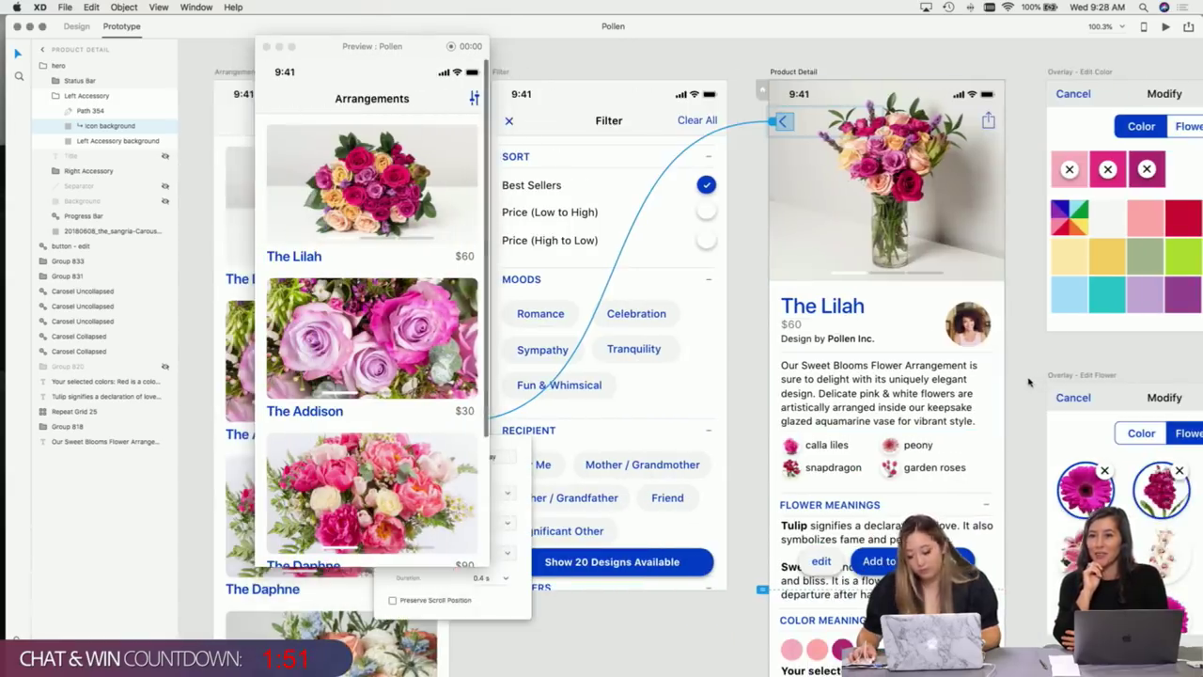
scroll(1028, 382, down, 3)
scroll(1028, 381, right, 2)
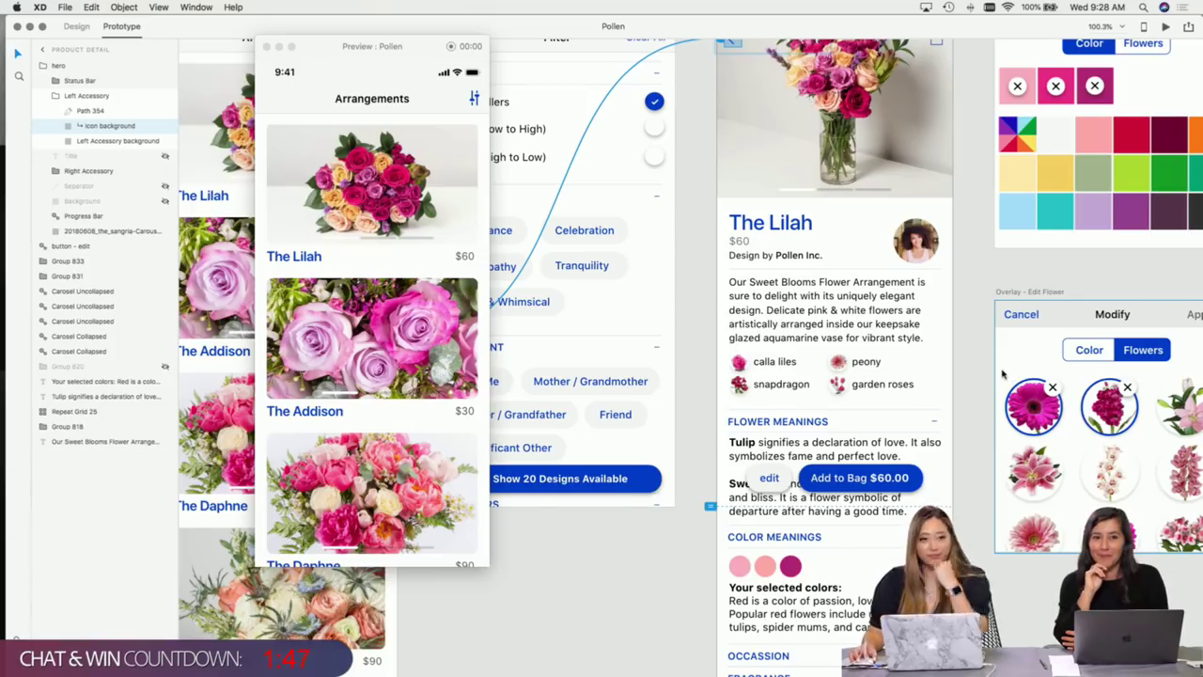
scroll(1003, 373, right, 3)
scroll(925, 368, up, 3)
scroll(841, 354, right, 3)
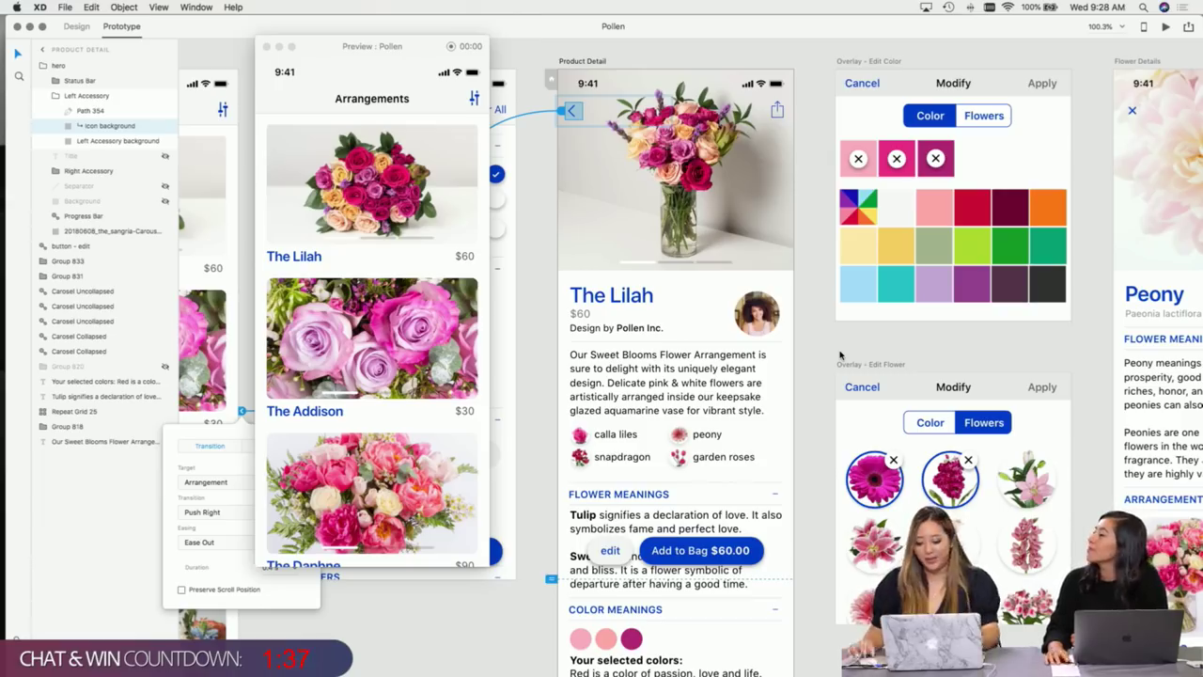
click(809, 296)
mouse_move(394, 54)
mouse_down()
mouse_move(426, 56)
mouse_move(394, 53)
mouse_up()
scroll(444, 94, right, 2)
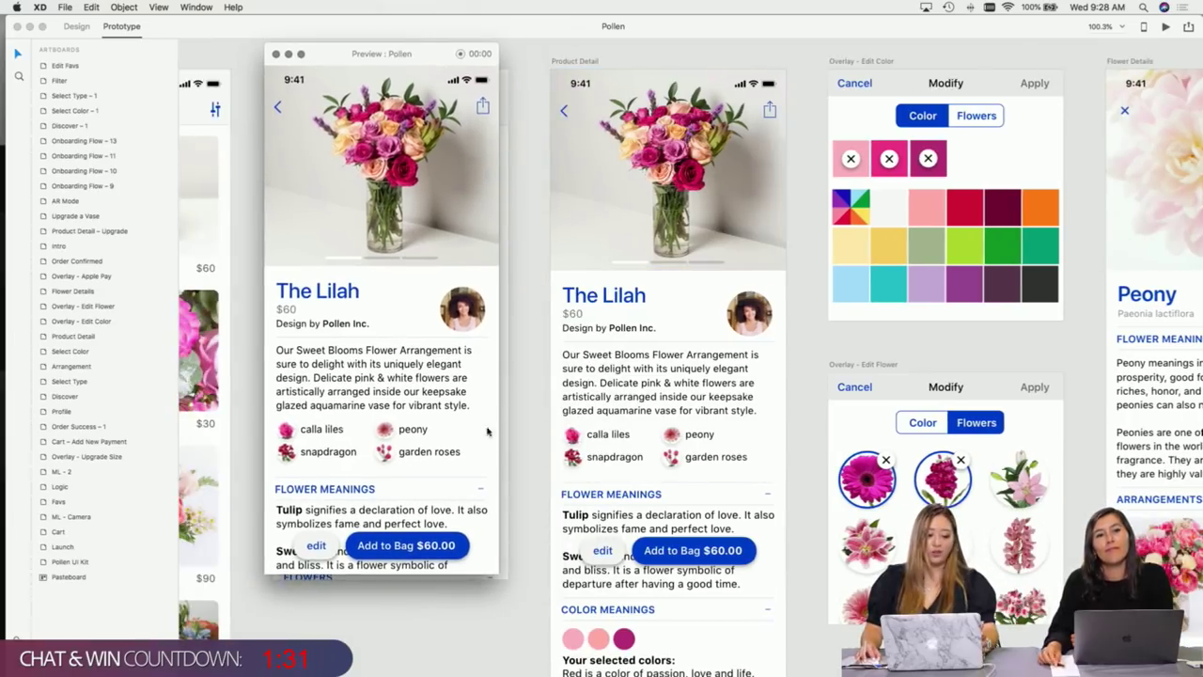
scroll(517, 437, right, 5)
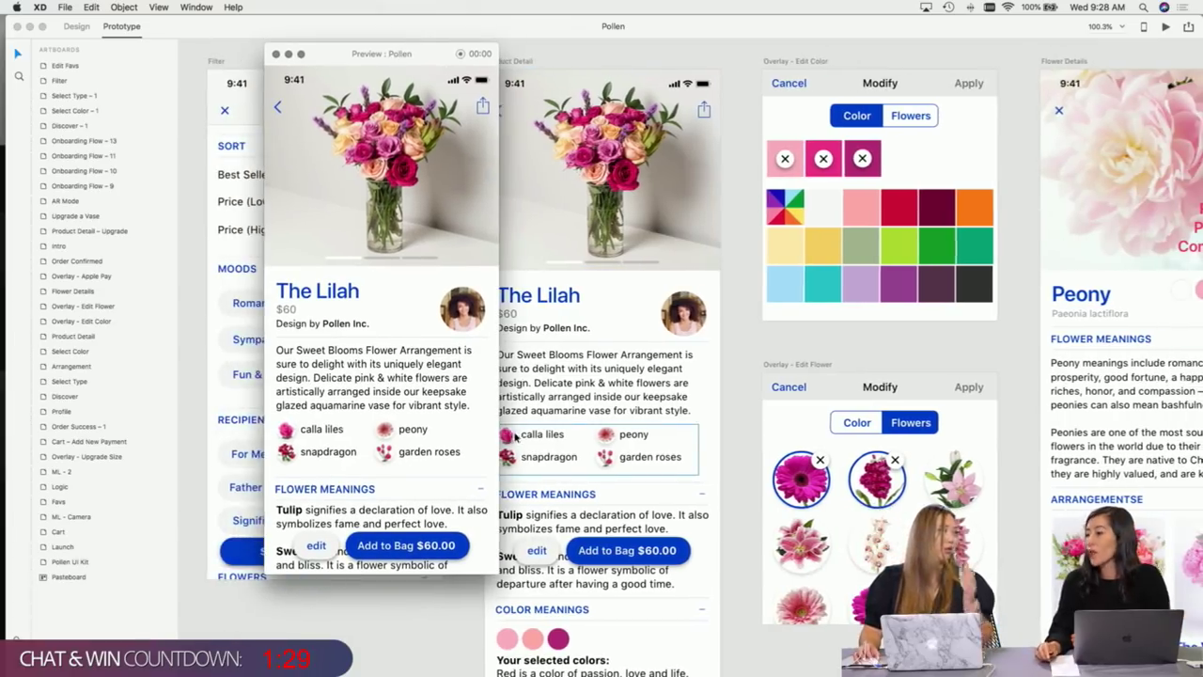
scroll(822, 285, left, 3)
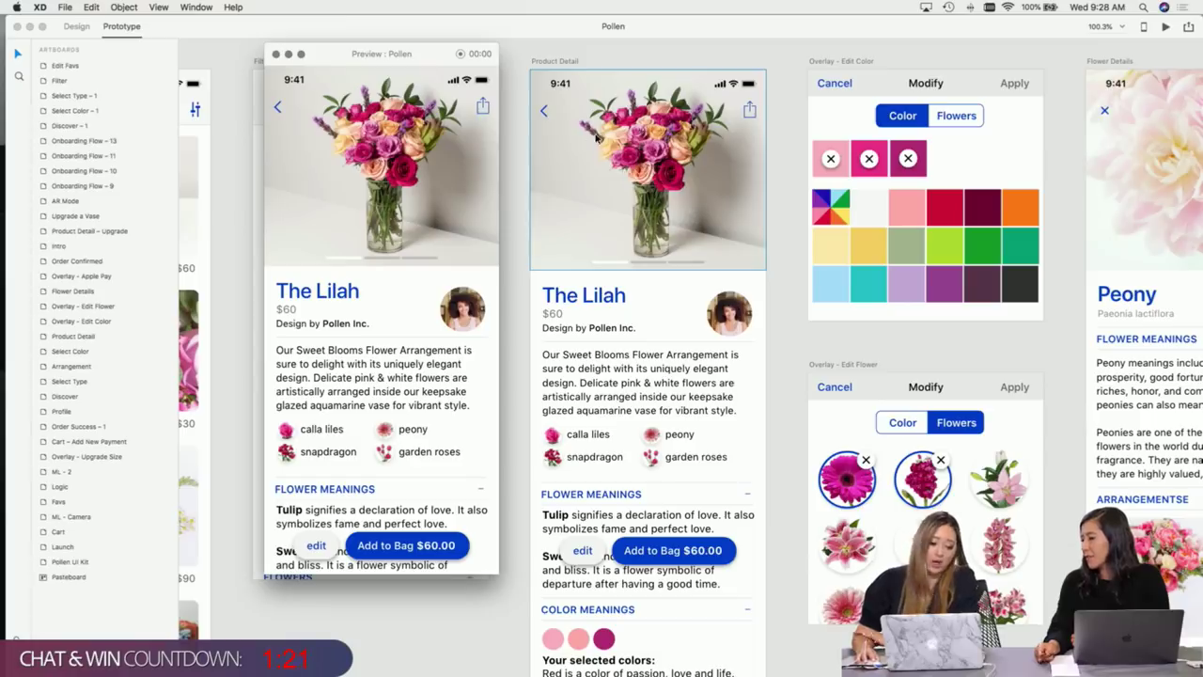
scroll(596, 137, down, 5)
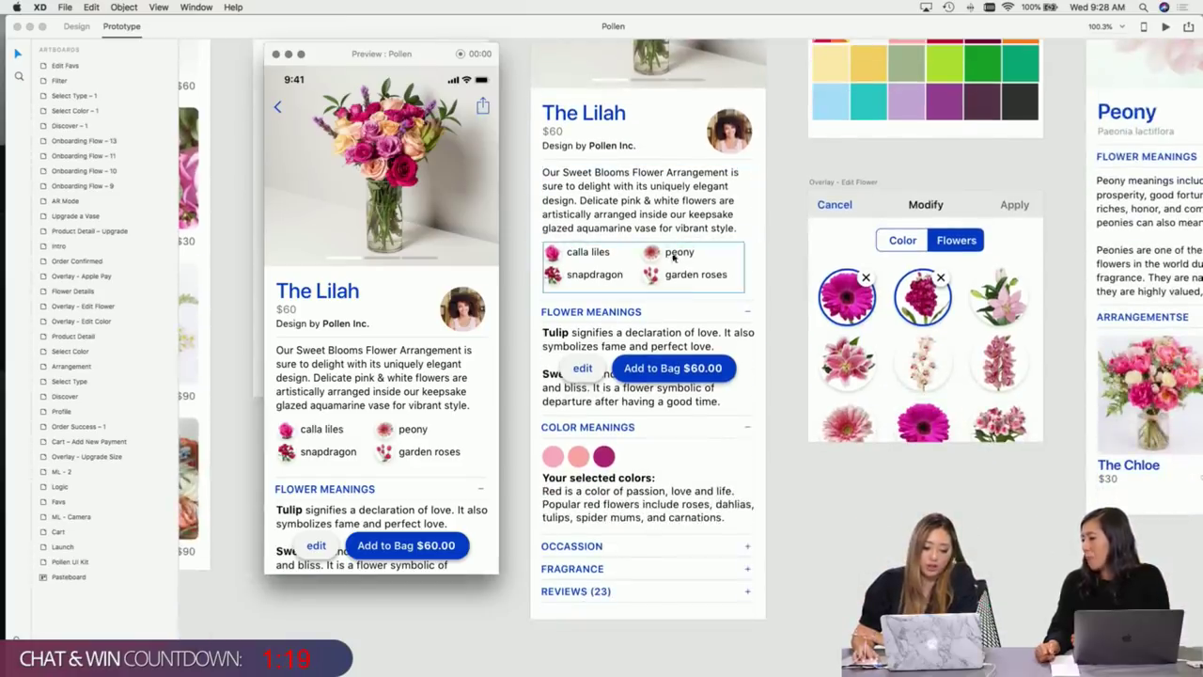
Step: Examine the Product Detail artboard from its hero image to the Reviews section, including the edit button and the edit overlays beside it
scroll(651, 267, up, 5)
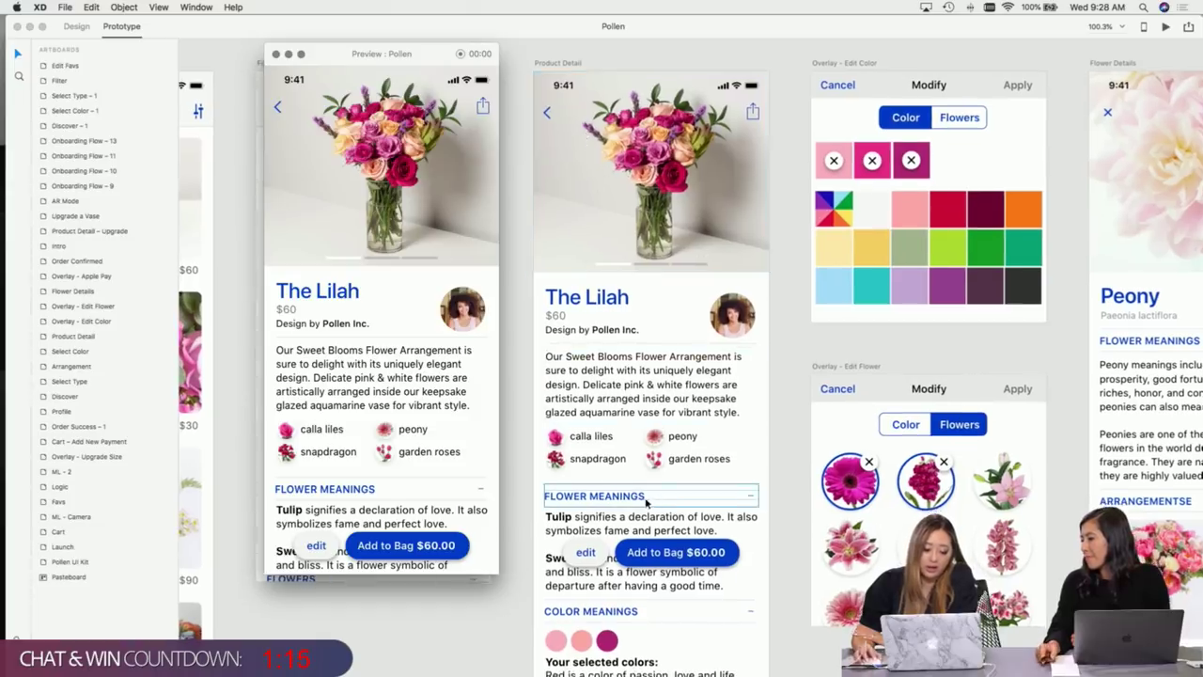
scroll(649, 508, down, 3)
scroll(650, 567, down, 4)
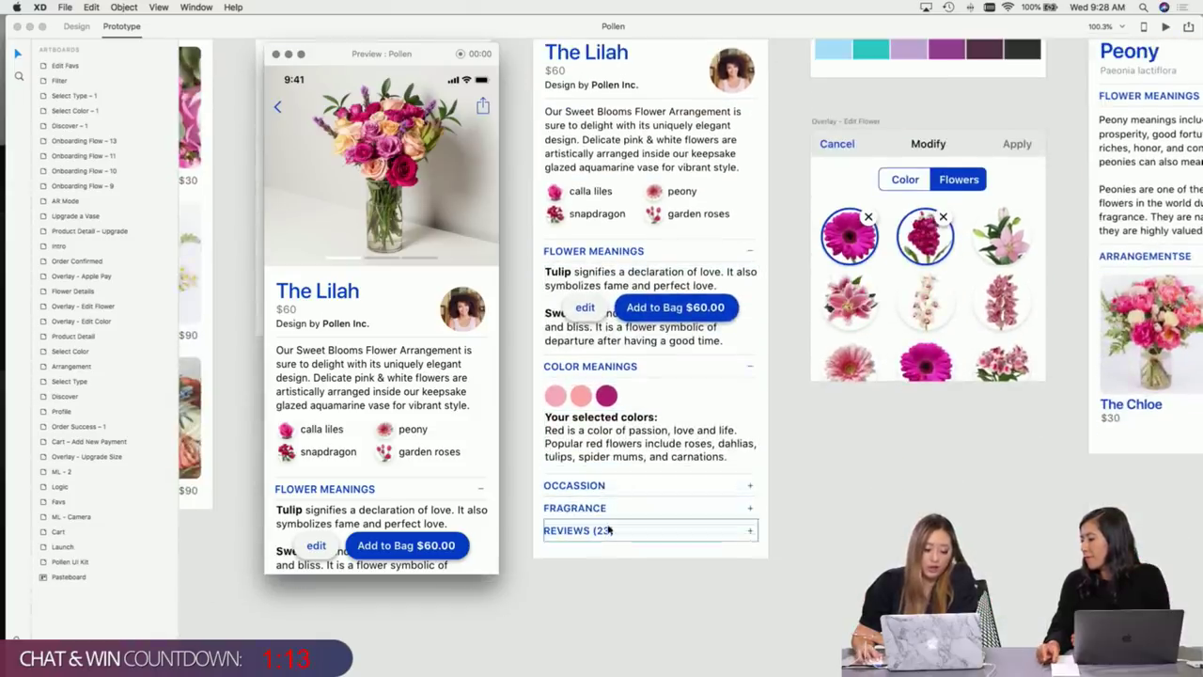
scroll(696, 545, up, 2)
scroll(695, 545, up, 5)
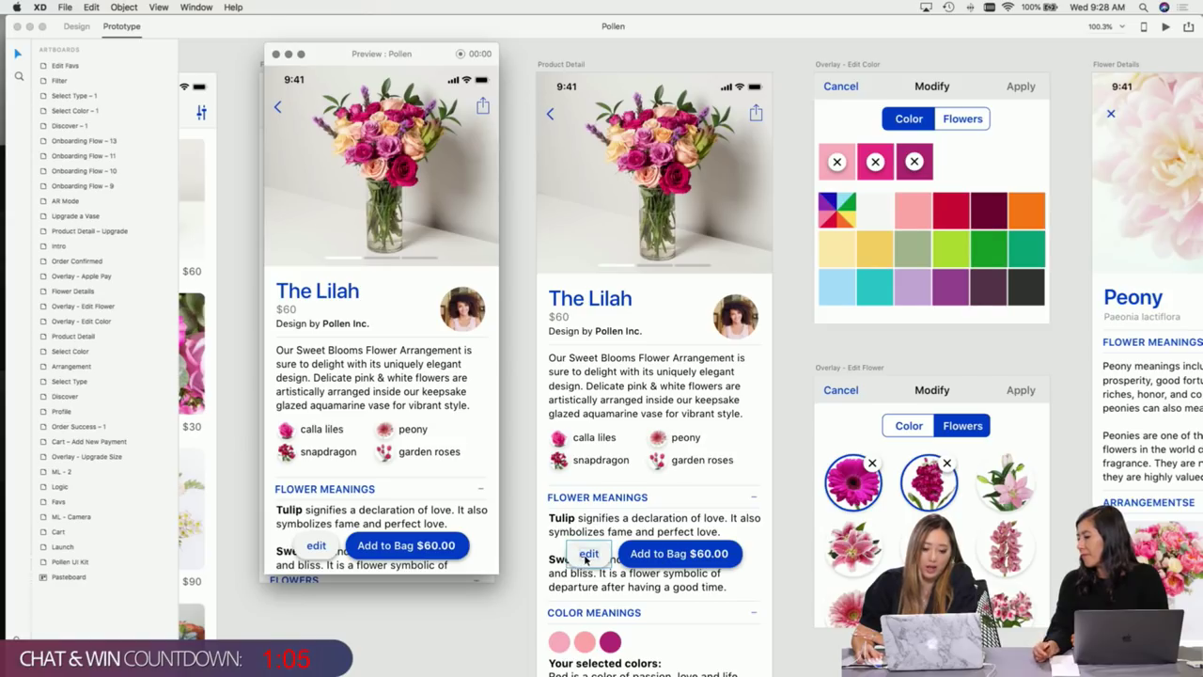
scroll(585, 560, right, 1)
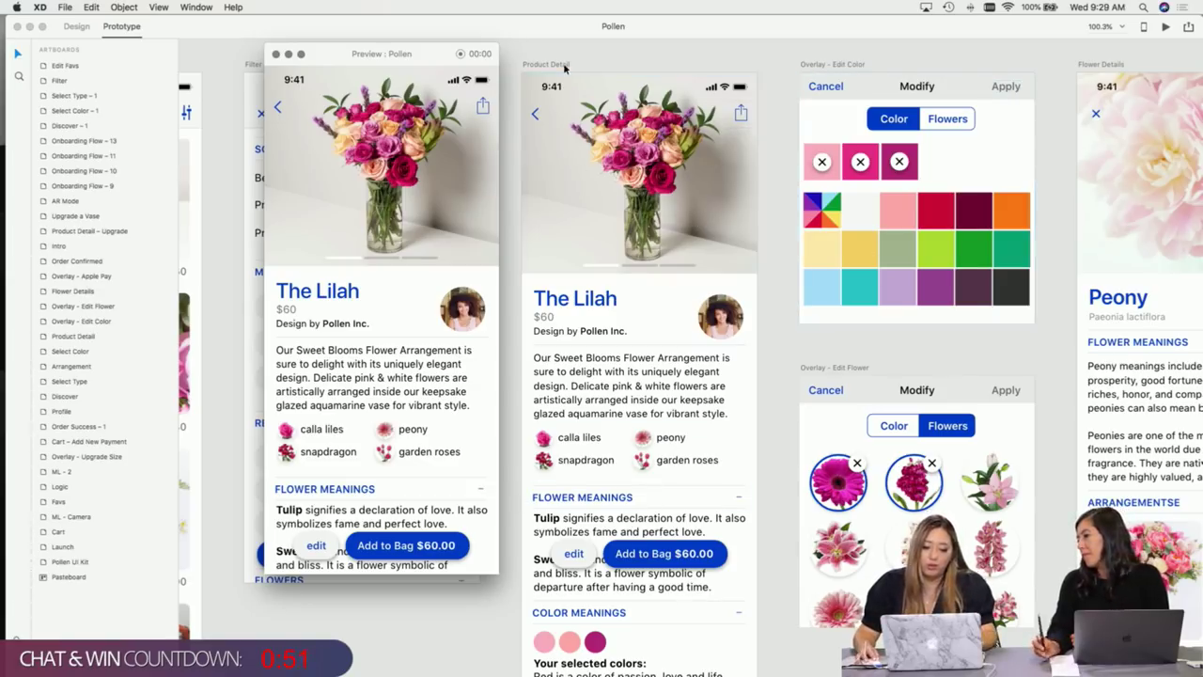
Step: Review the flow from the Select Type artboards through Arrangement and Filter to Product Detail and the Edit Color and Edit Flower overlays
scroll(650, 185, left, 10)
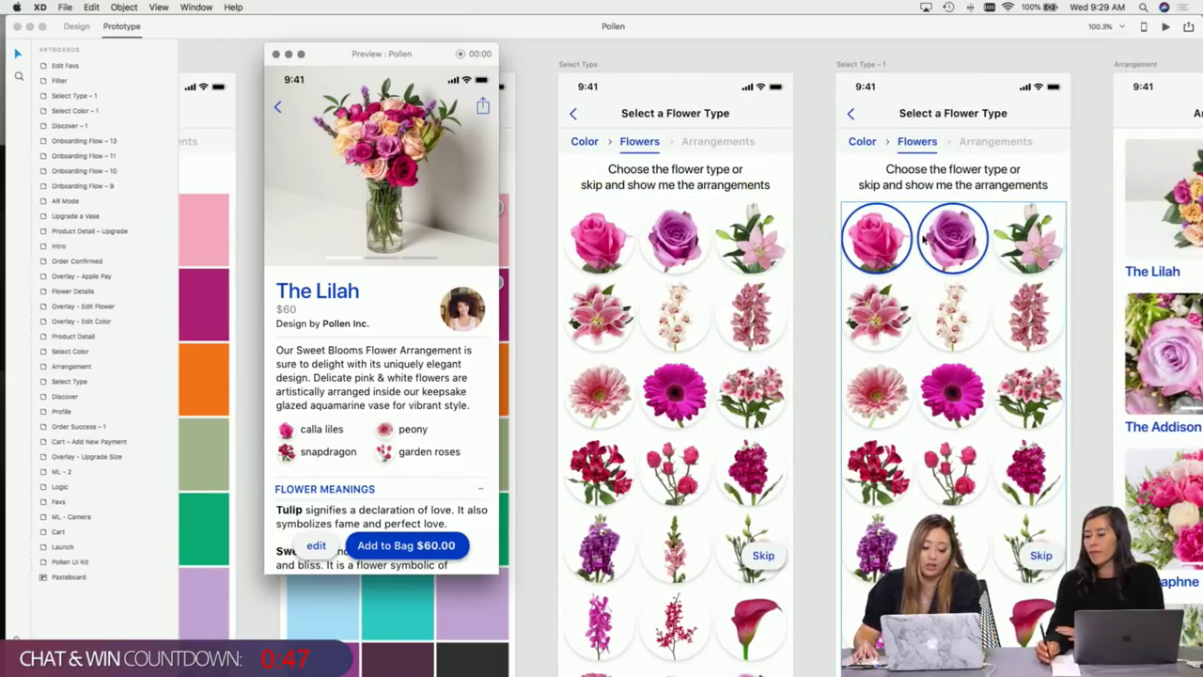
scroll(719, 192, left, 2)
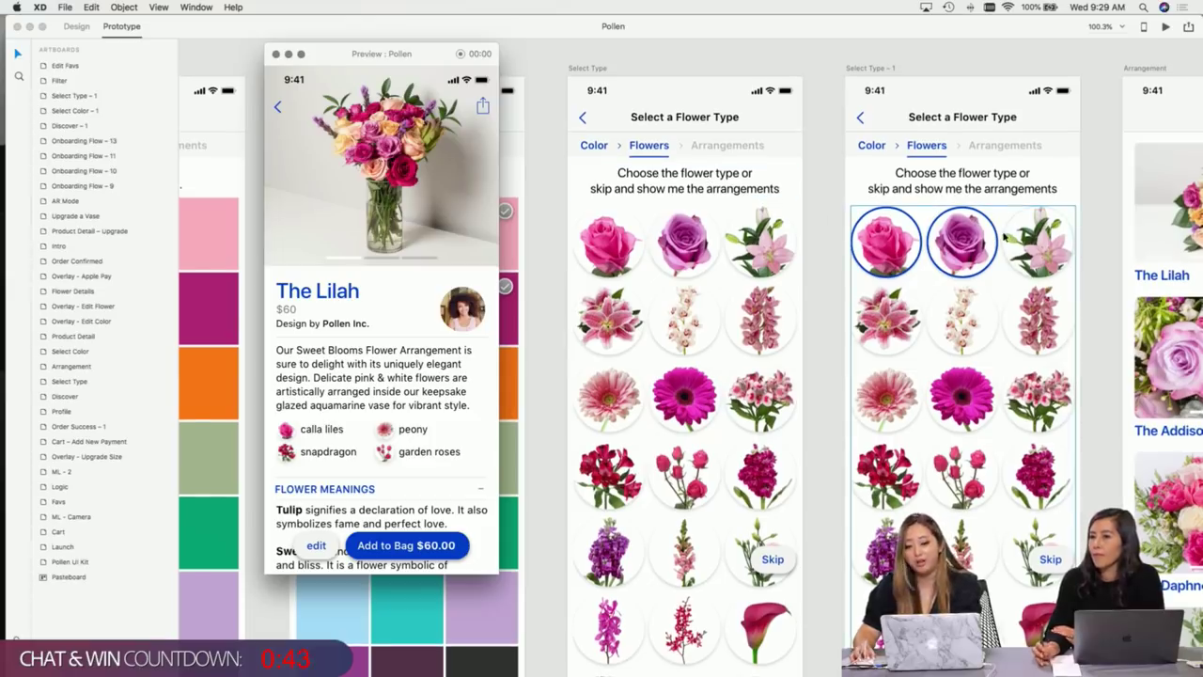
scroll(1004, 238, right, 10)
scroll(1002, 238, right, 4)
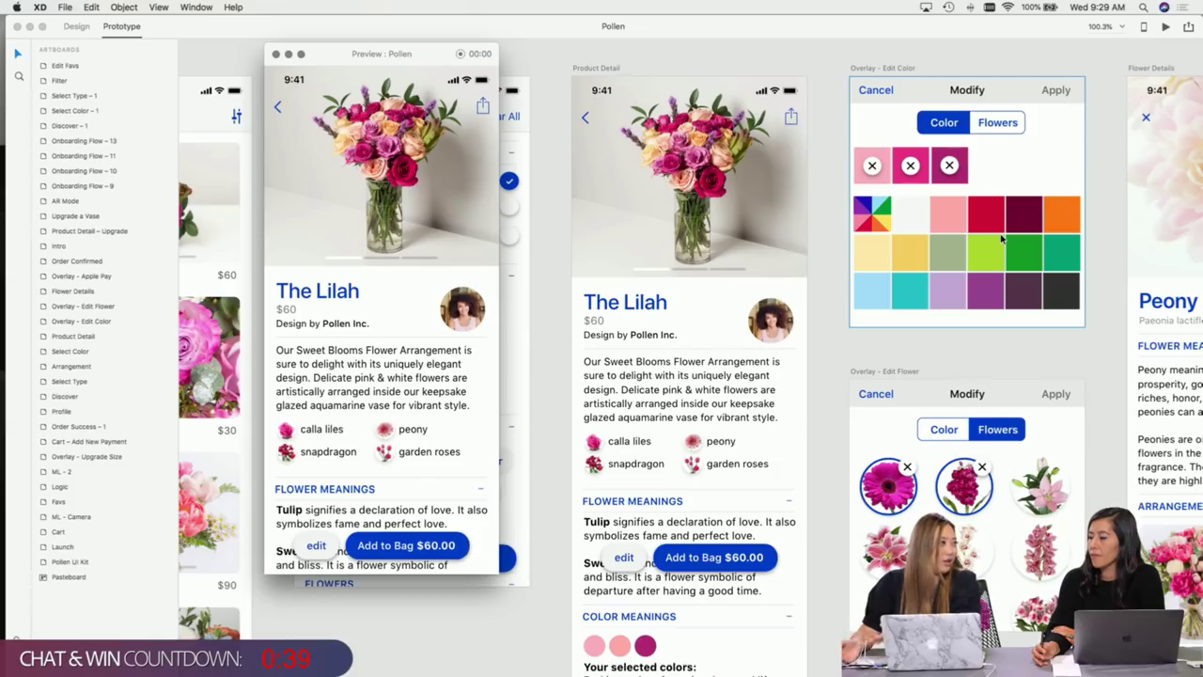
scroll(1001, 237, left, 2)
scroll(1002, 238, right, 10)
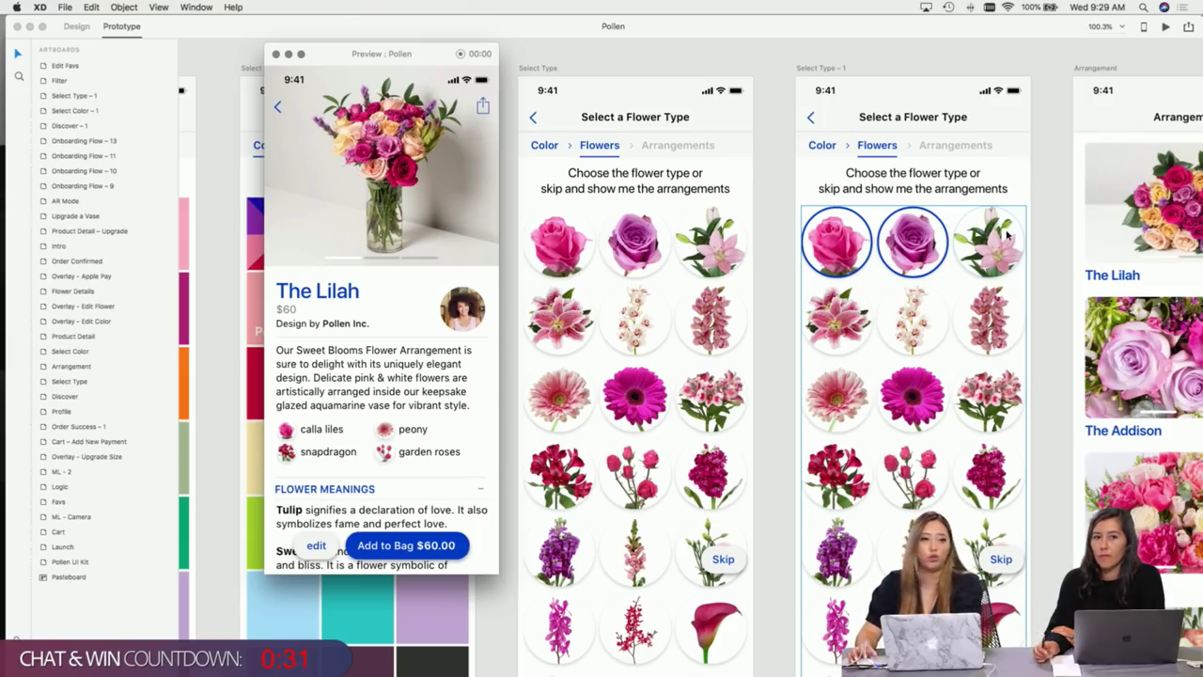
scroll(1006, 234, right, 3)
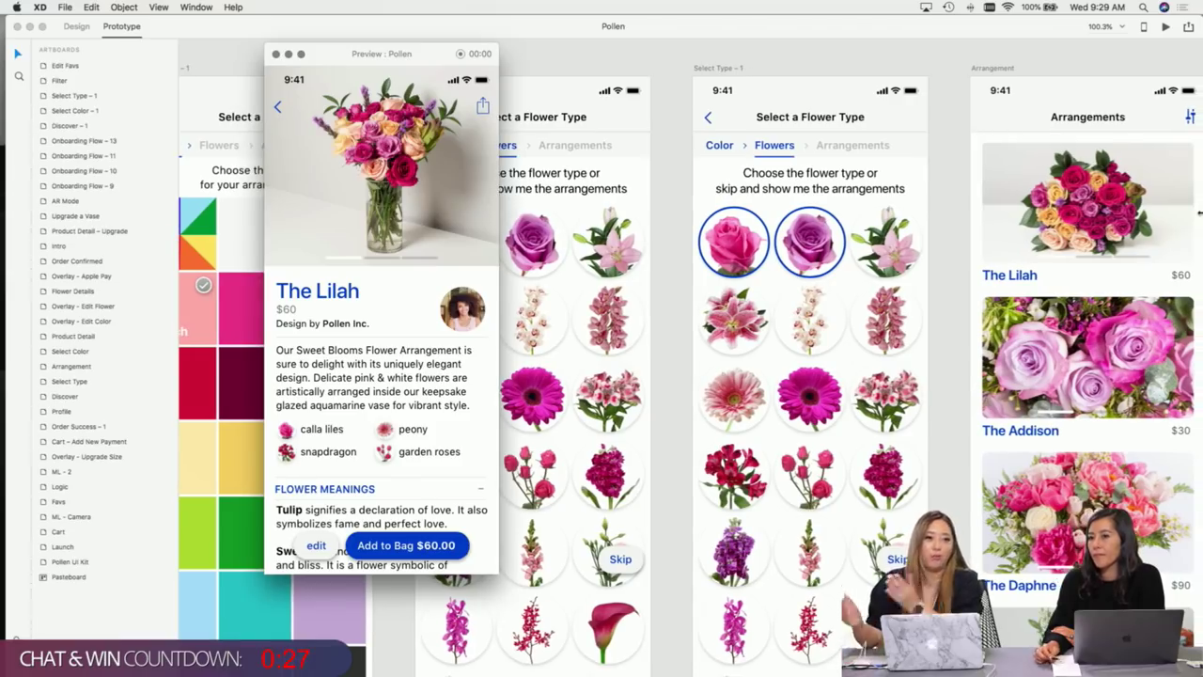
scroll(1199, 213, right, 10)
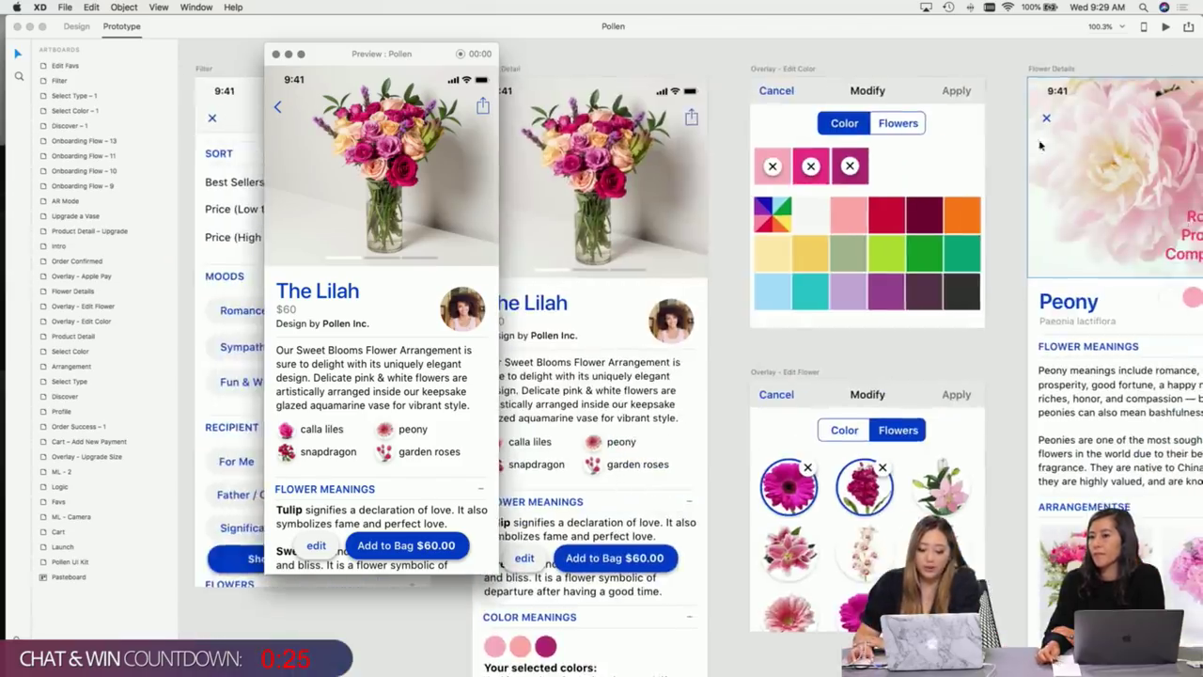
scroll(1116, 175, left, 4)
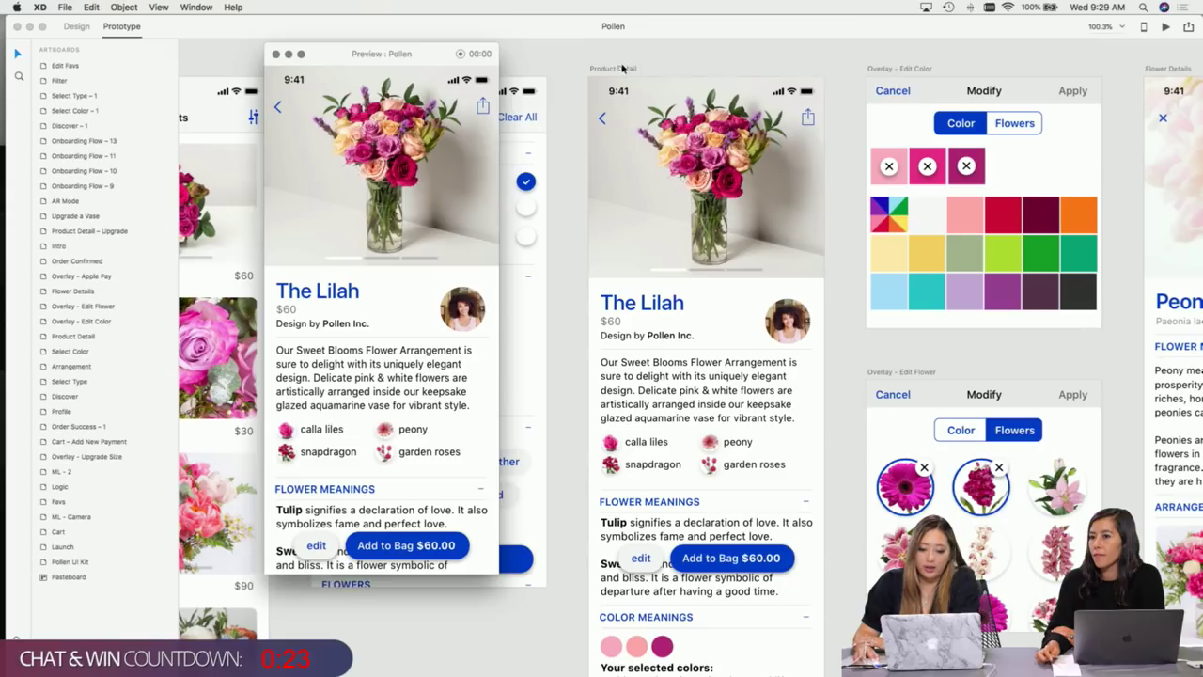
Step: Link the Product Detail artboard to Overlay - Edit Color as an overlay with Slide Right, and place the overlay lower on the artboard
click(904, 68)
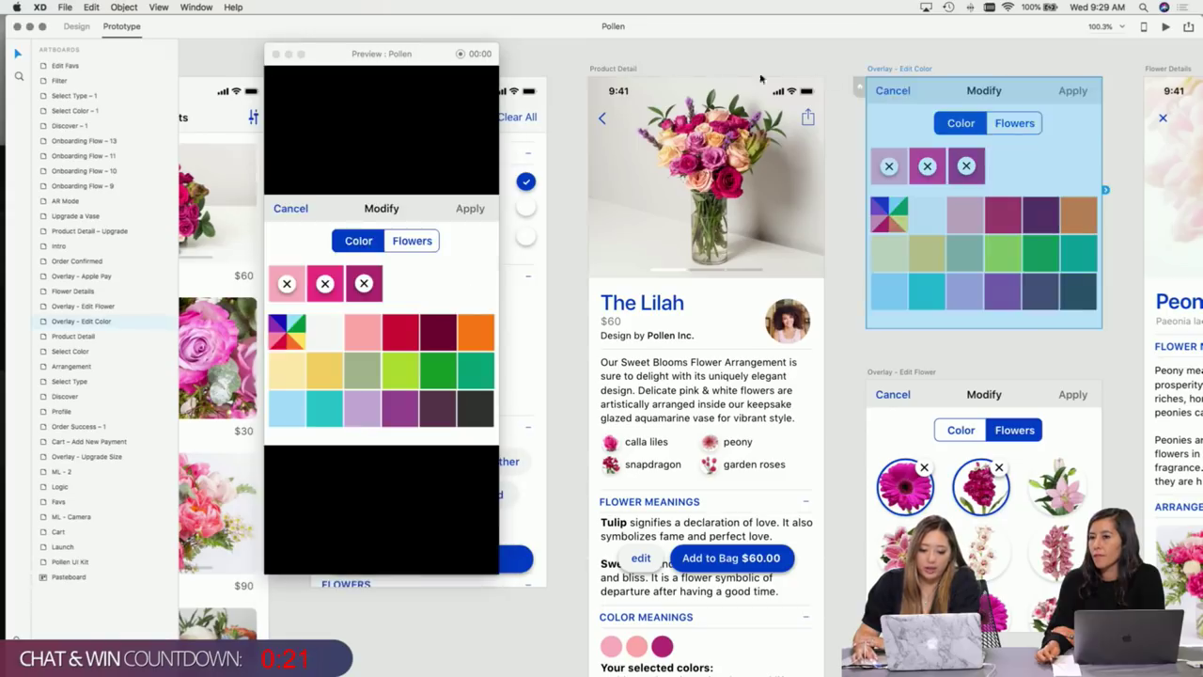
click(610, 71)
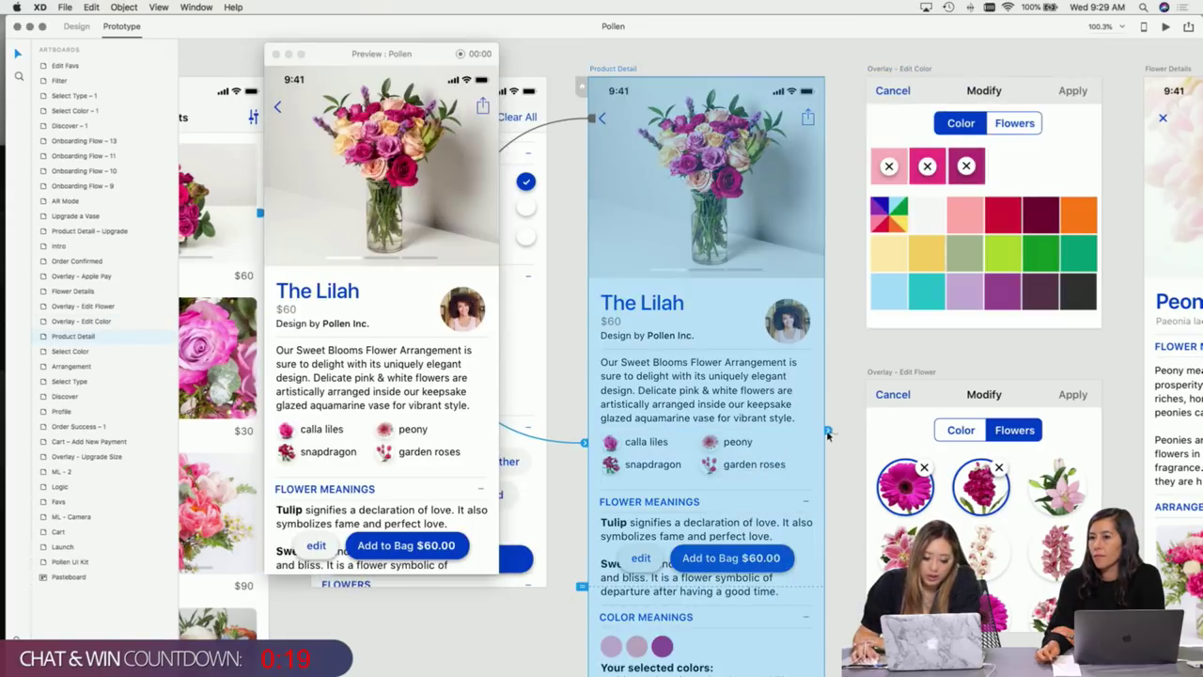
drag(828, 433, 872, 110)
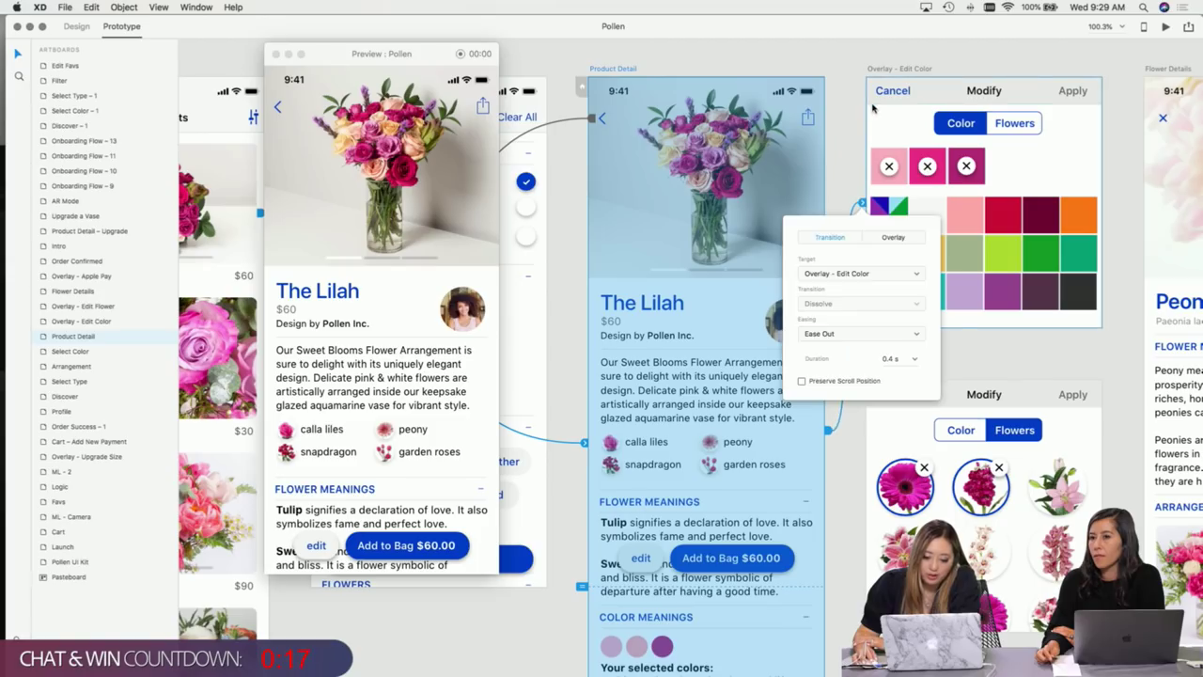
click(883, 237)
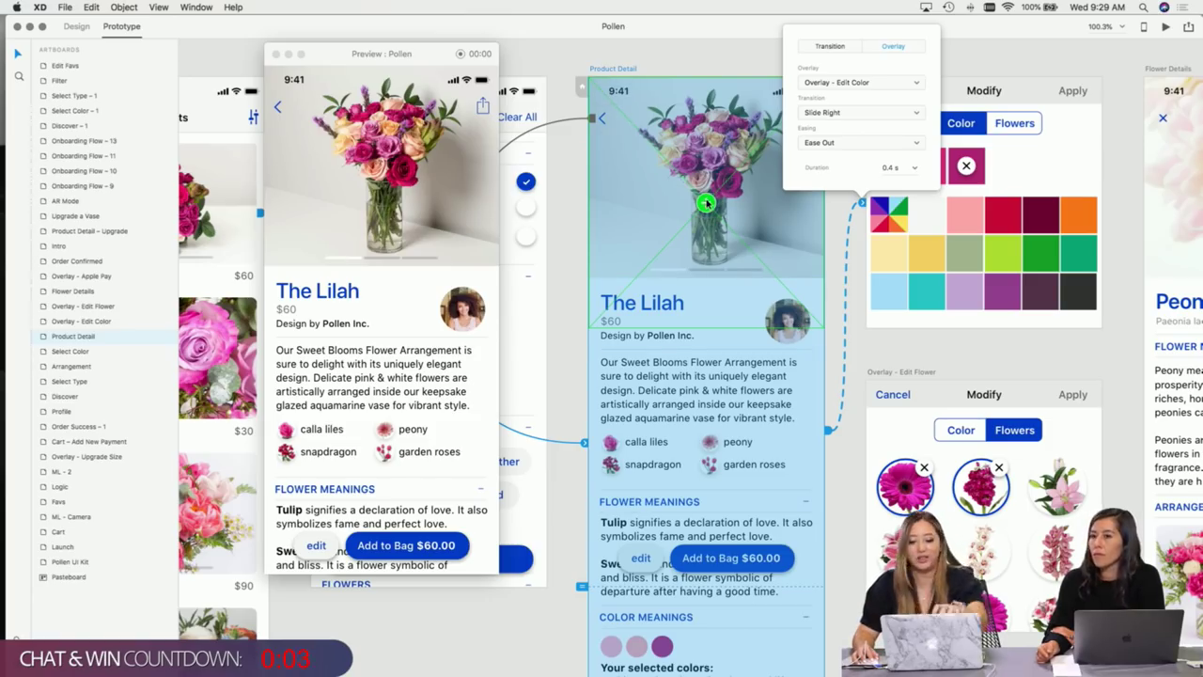
scroll(722, 227, down, 5)
scroll(729, 231, up, 5)
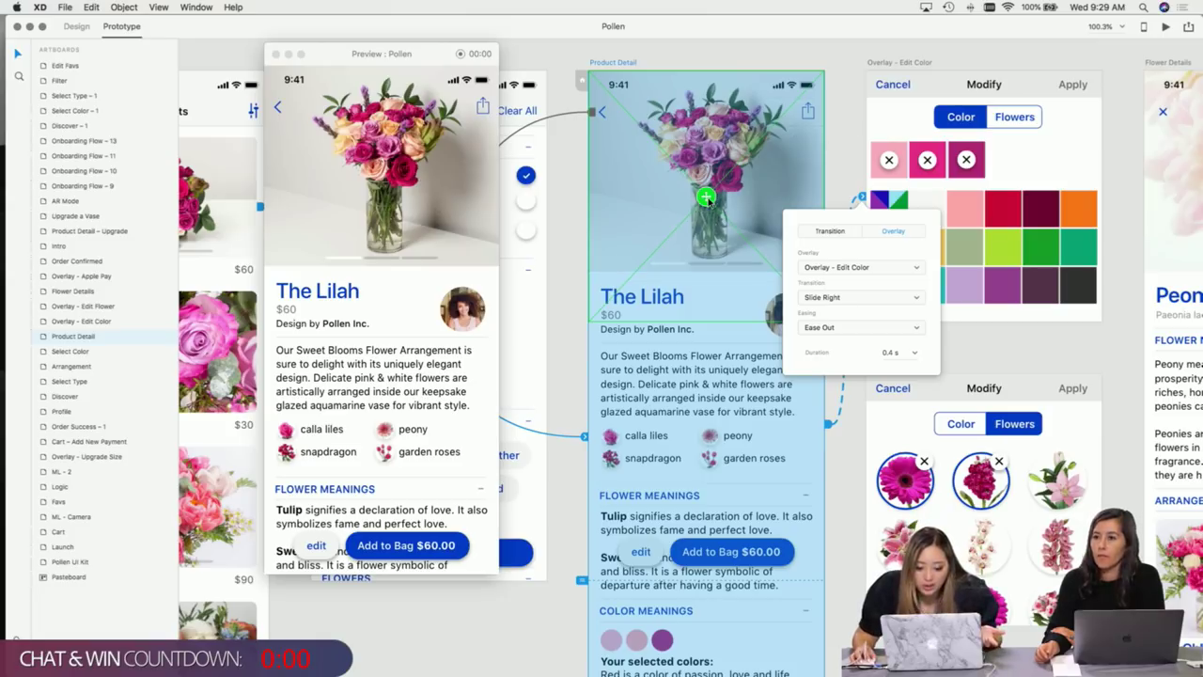
drag(709, 199, 713, 247)
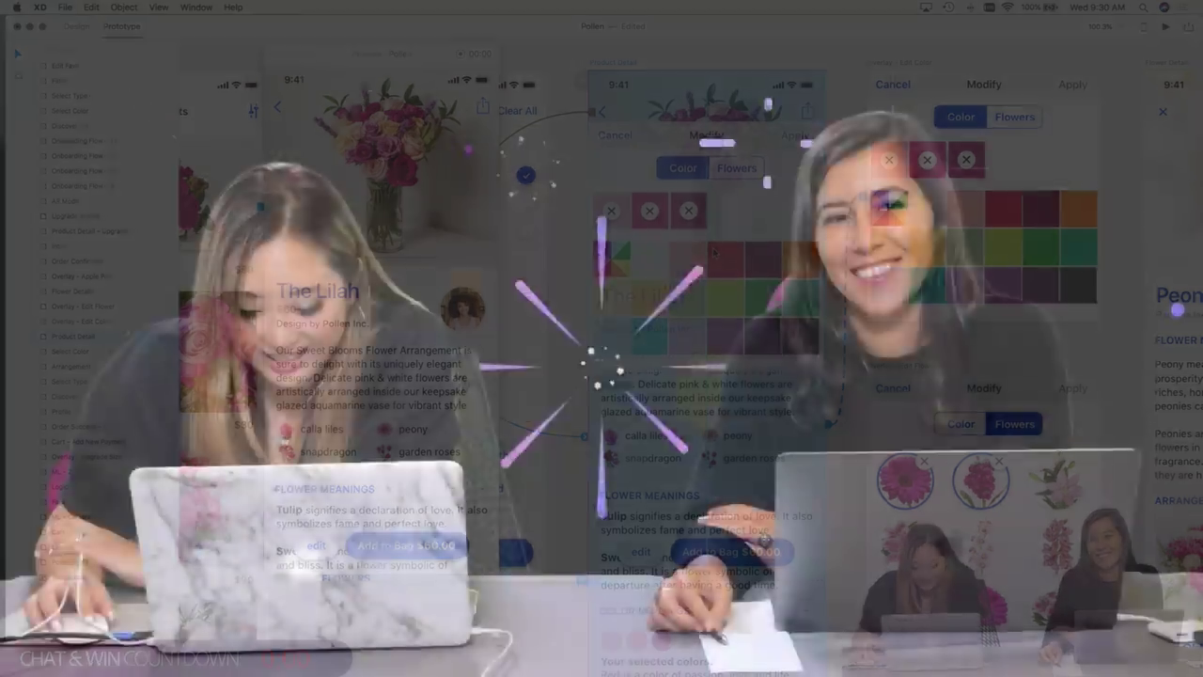
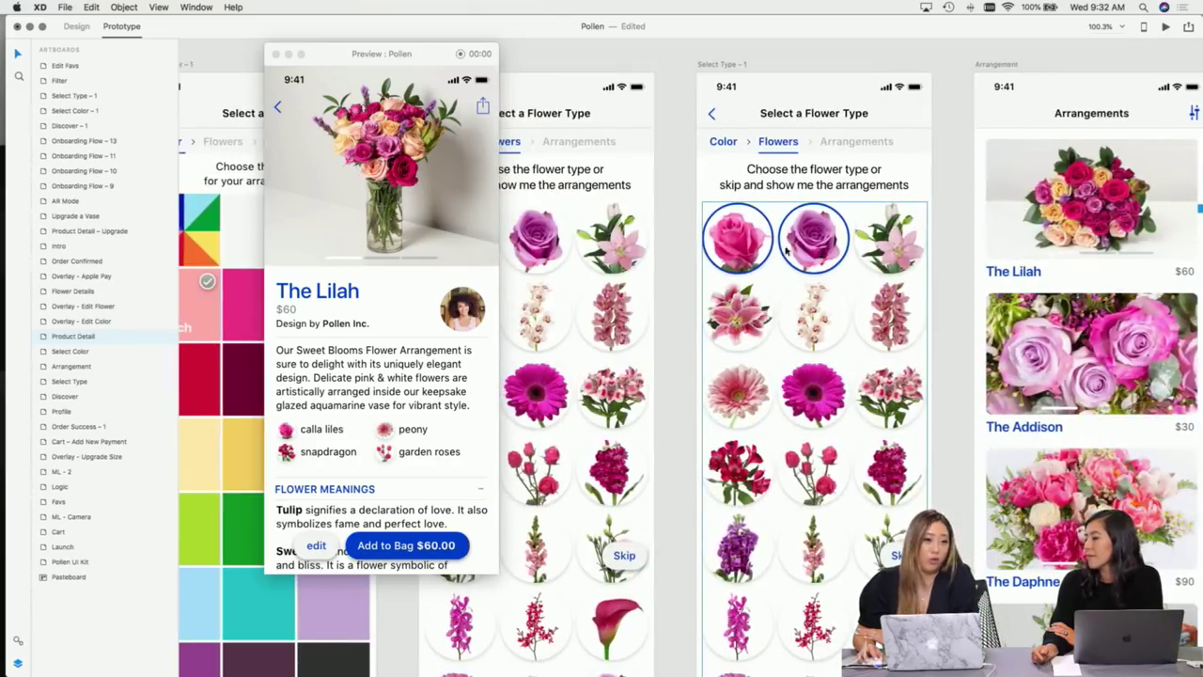
Step: Try out the visibility of the flower repeat grid on the Select Type – 1 artboard, and close the preview window
scroll(846, 247, left, 5)
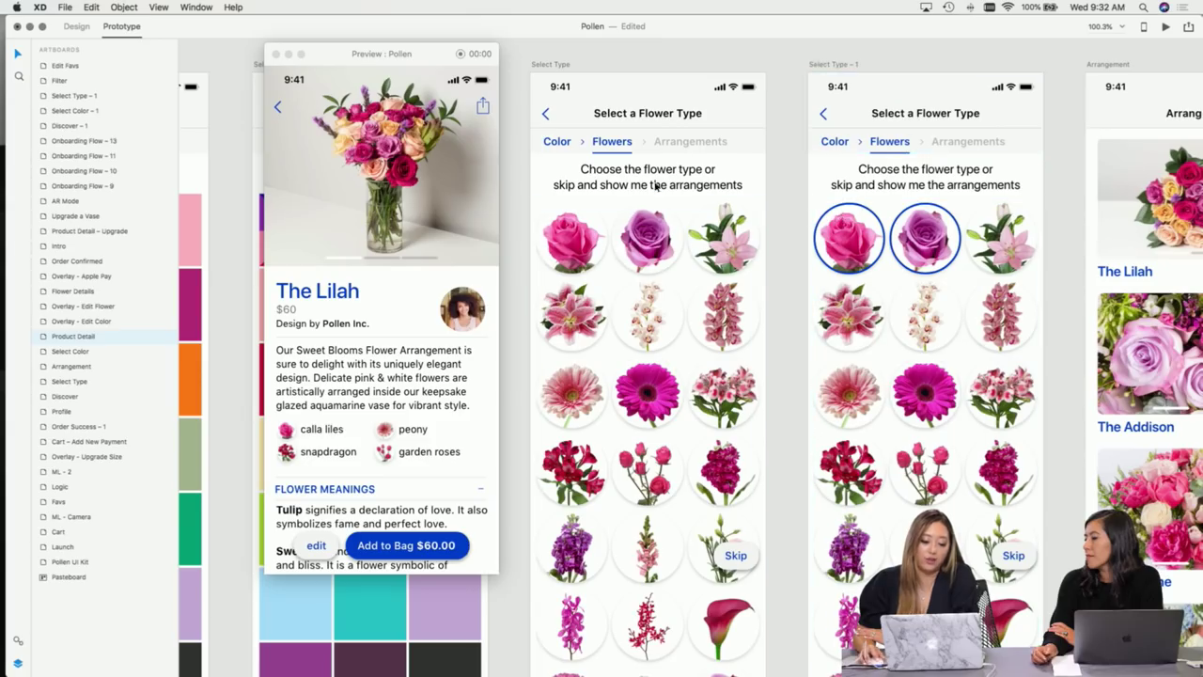
click(851, 207)
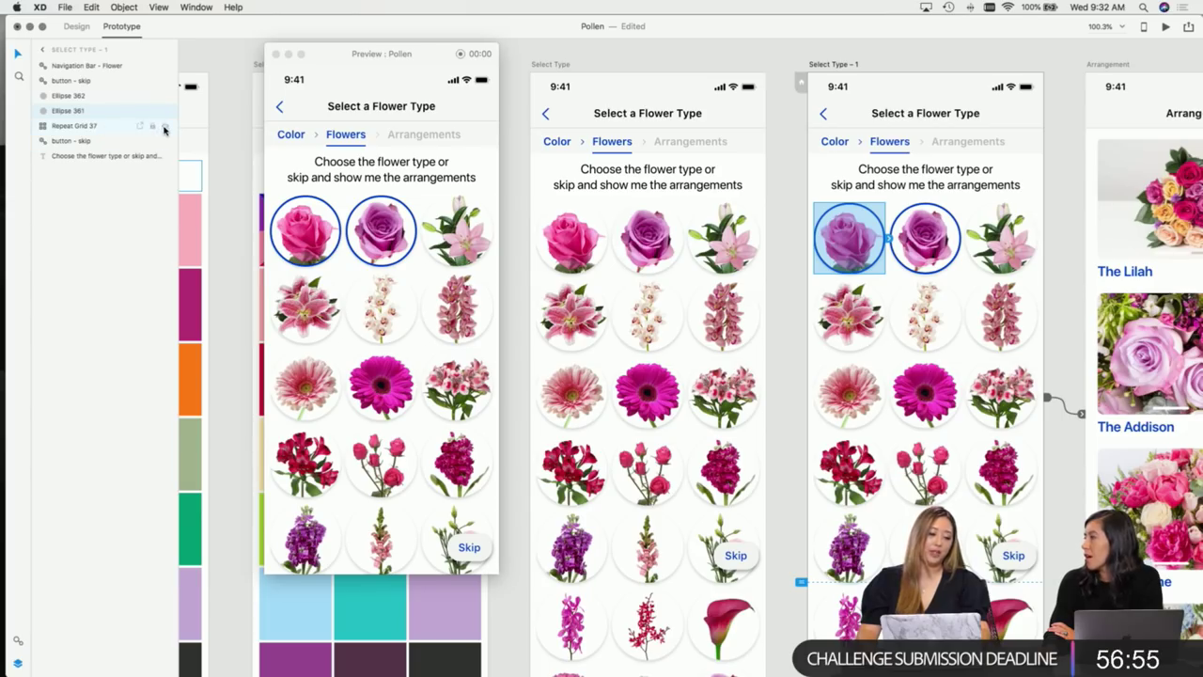
click(165, 127)
click(166, 127)
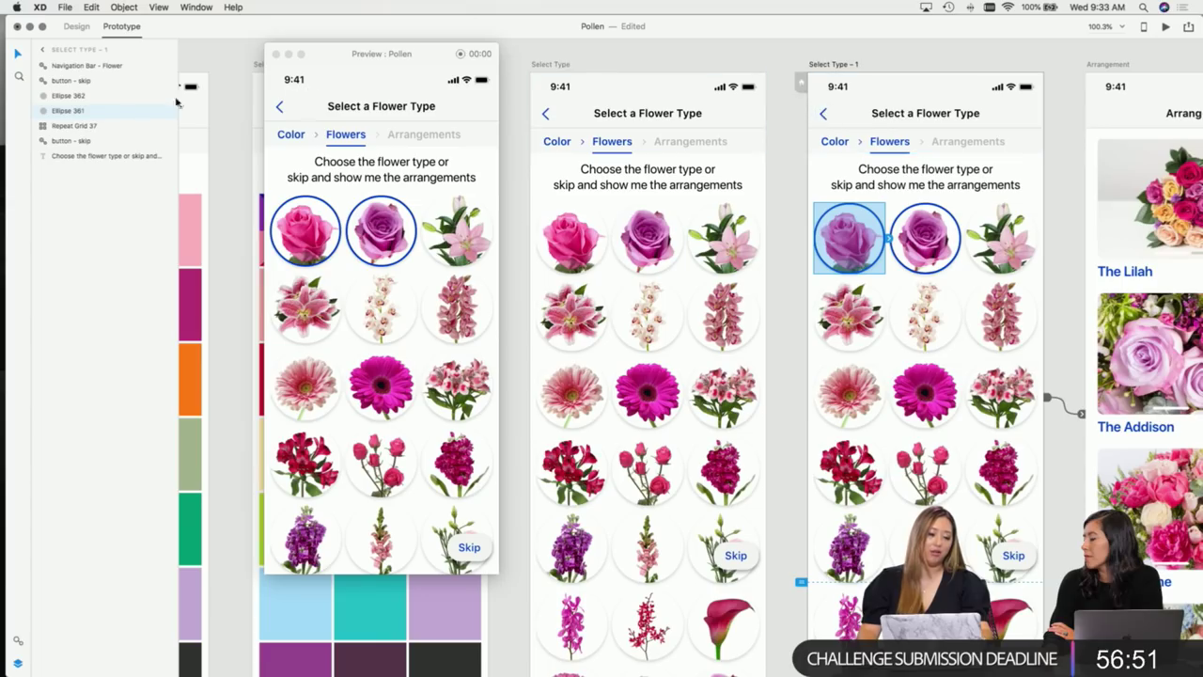
click(276, 53)
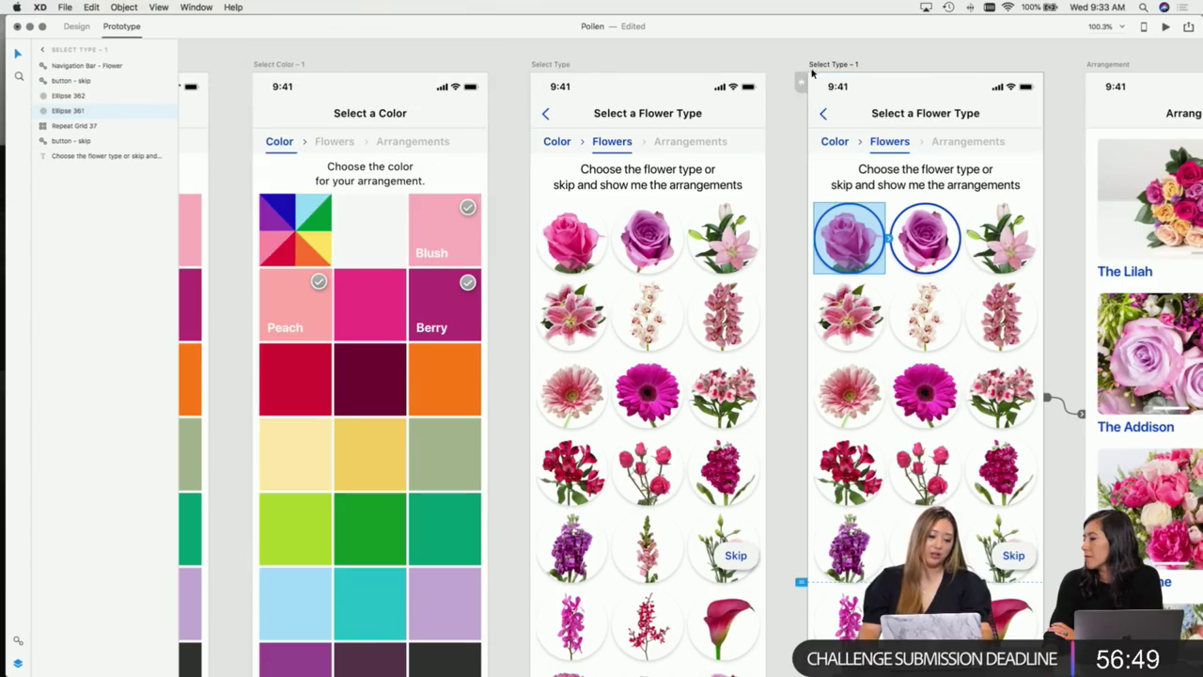
Step: Hide the navigation bar, both skip buttons, the flower repeat grid and the instruction text on Select Type – 1, keeping the two circles
click(813, 68)
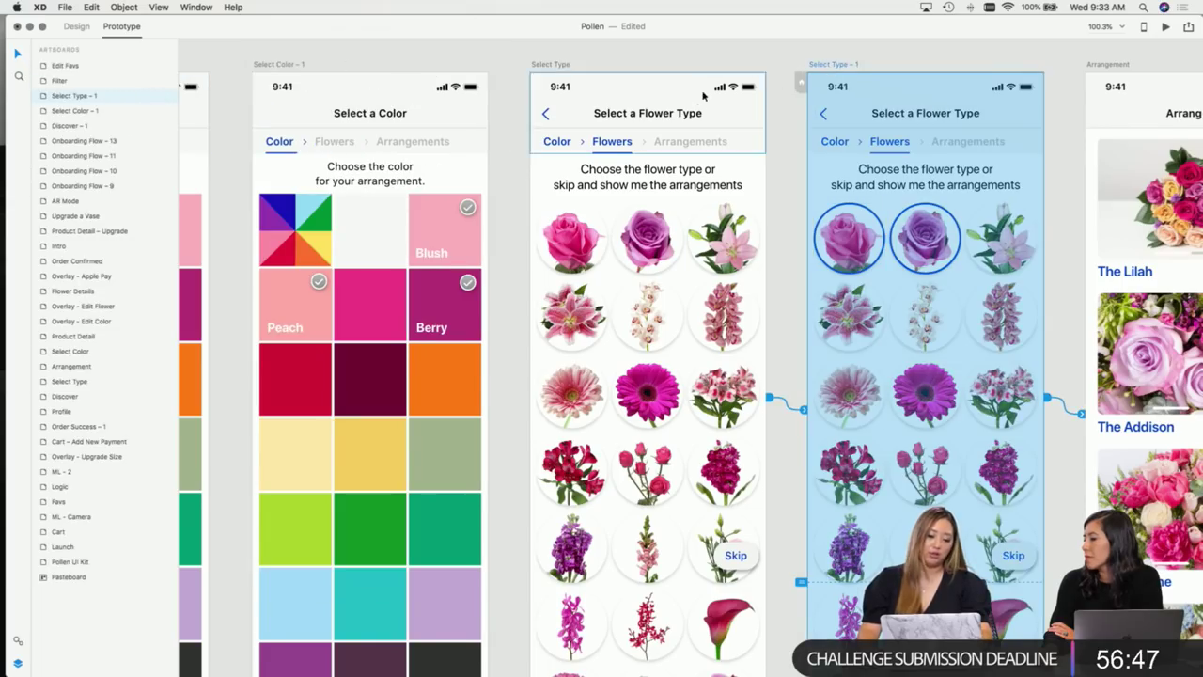
click(894, 142)
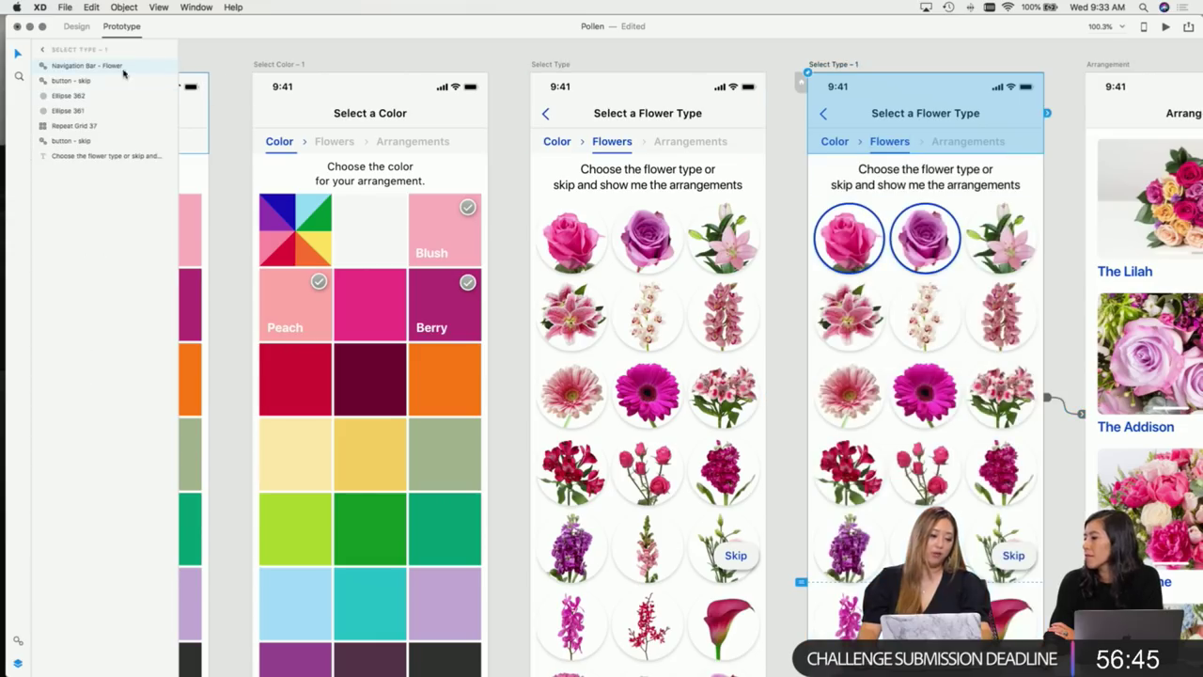
click(166, 66)
click(165, 81)
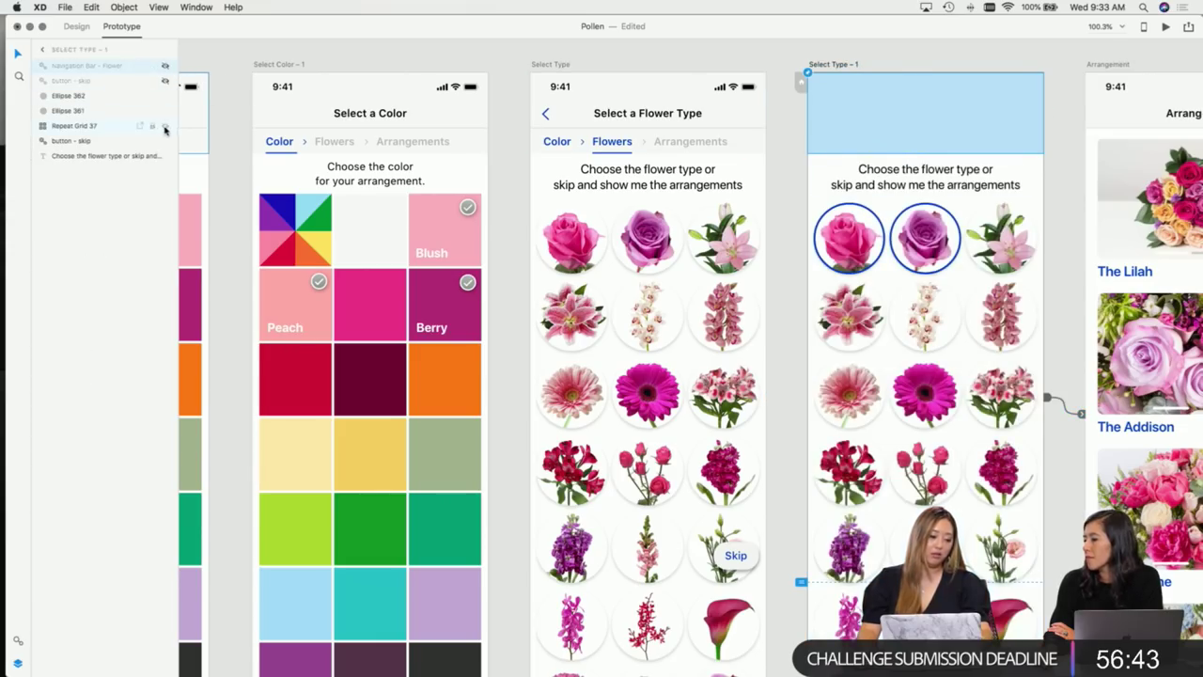
click(165, 126)
click(165, 156)
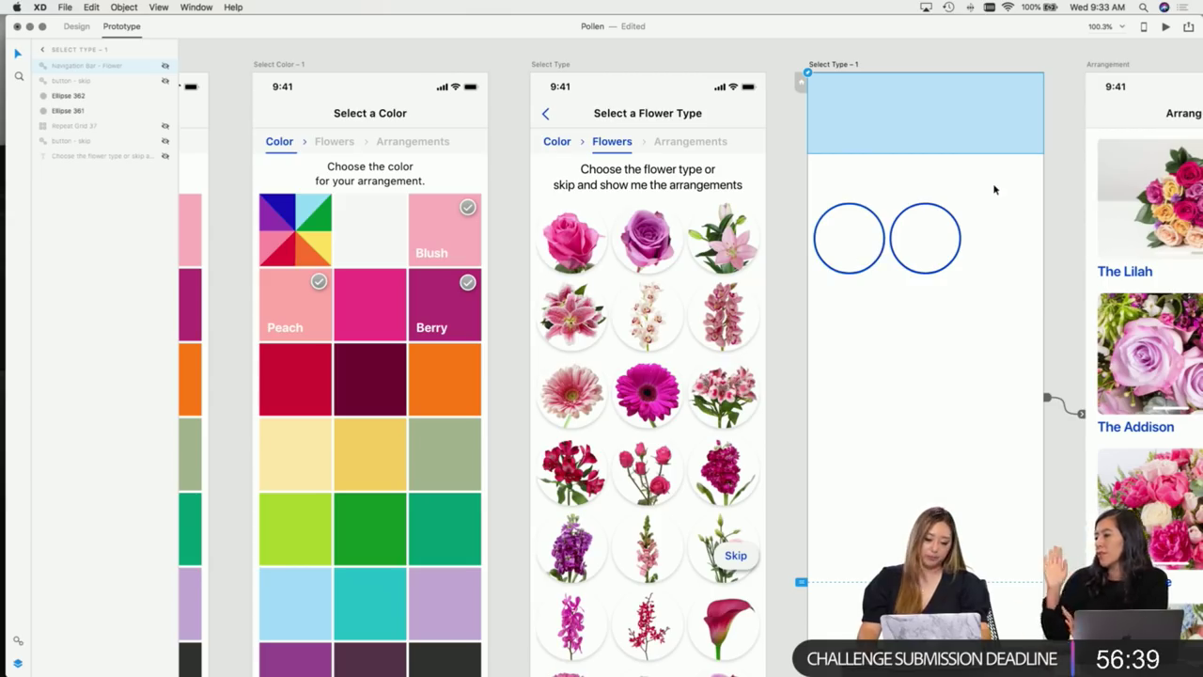
click(1066, 188)
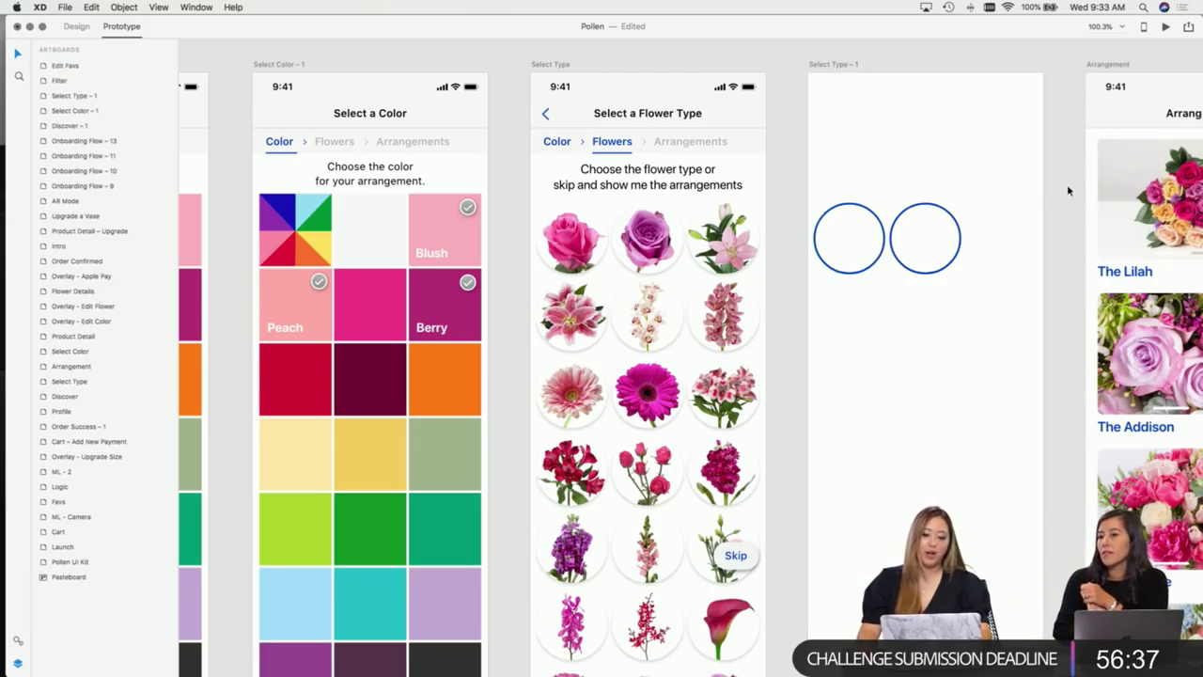
Step: Change the Select Type artboard's link to Select Type – 1 into an overlay
click(876, 217)
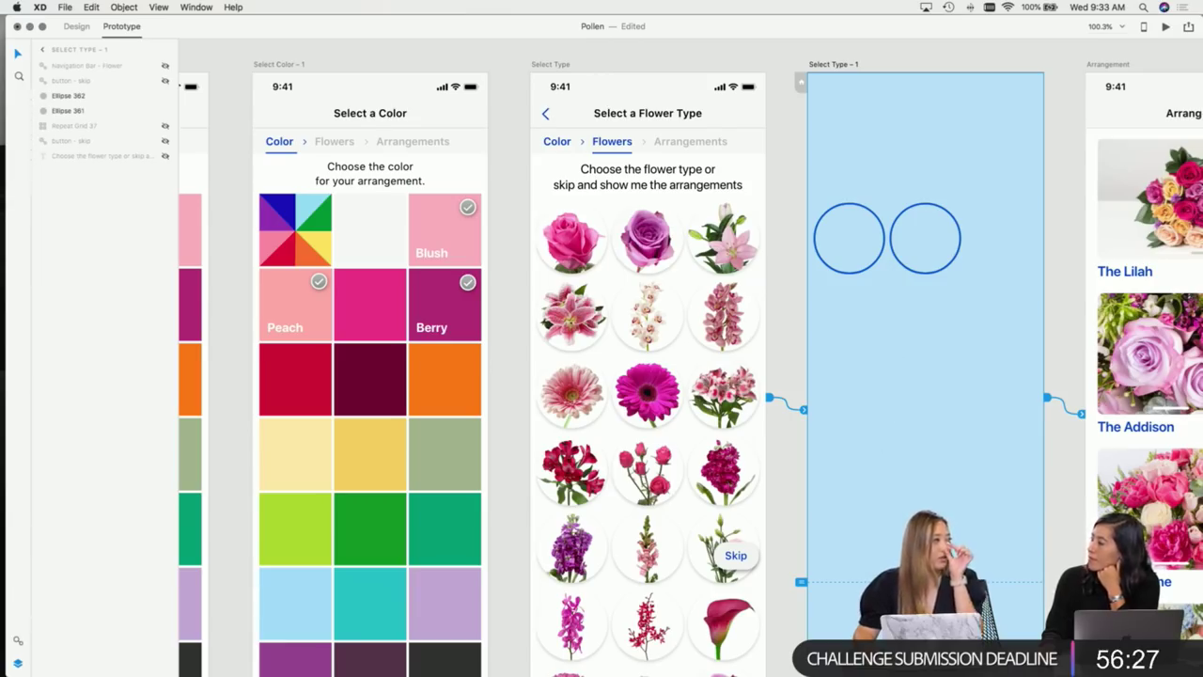
scroll(897, 197, down, 3)
scroll(910, 208, up, 3)
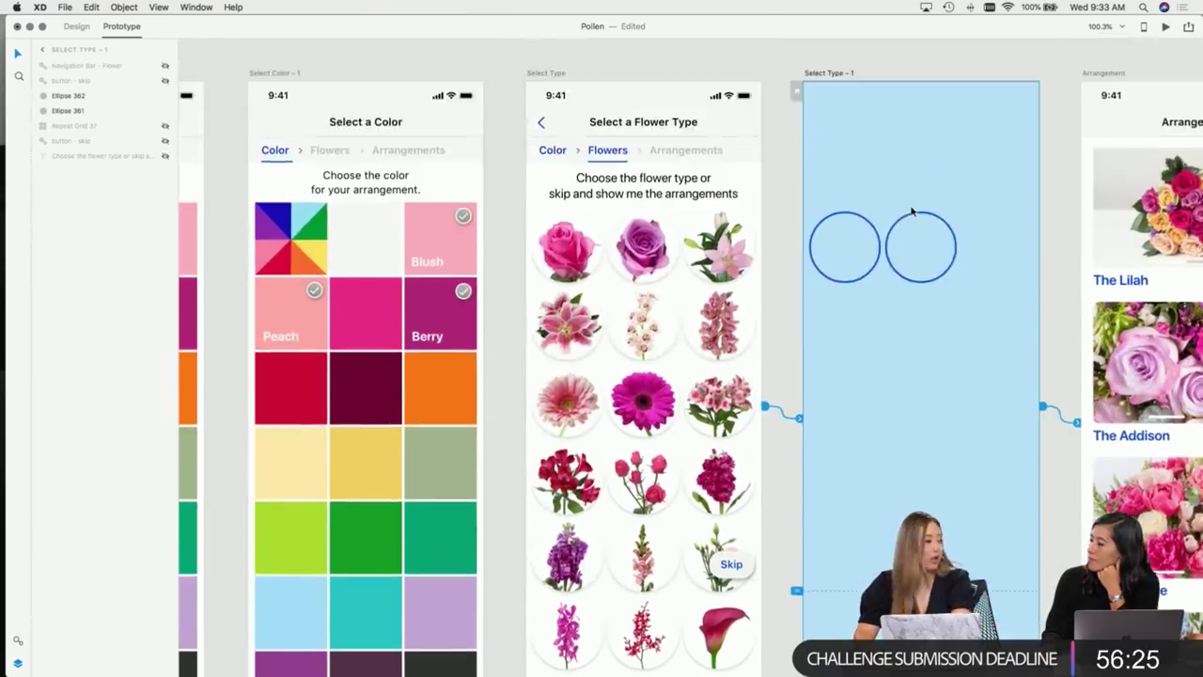
scroll(911, 212, up, 2)
click(555, 172)
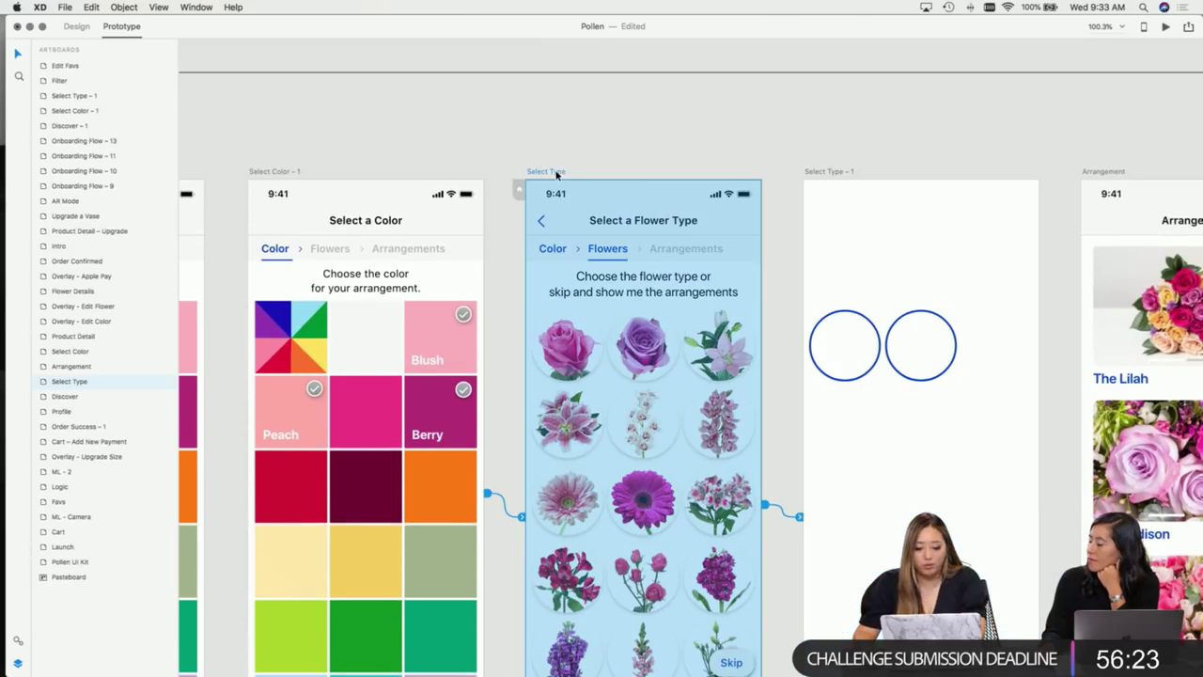
click(799, 519)
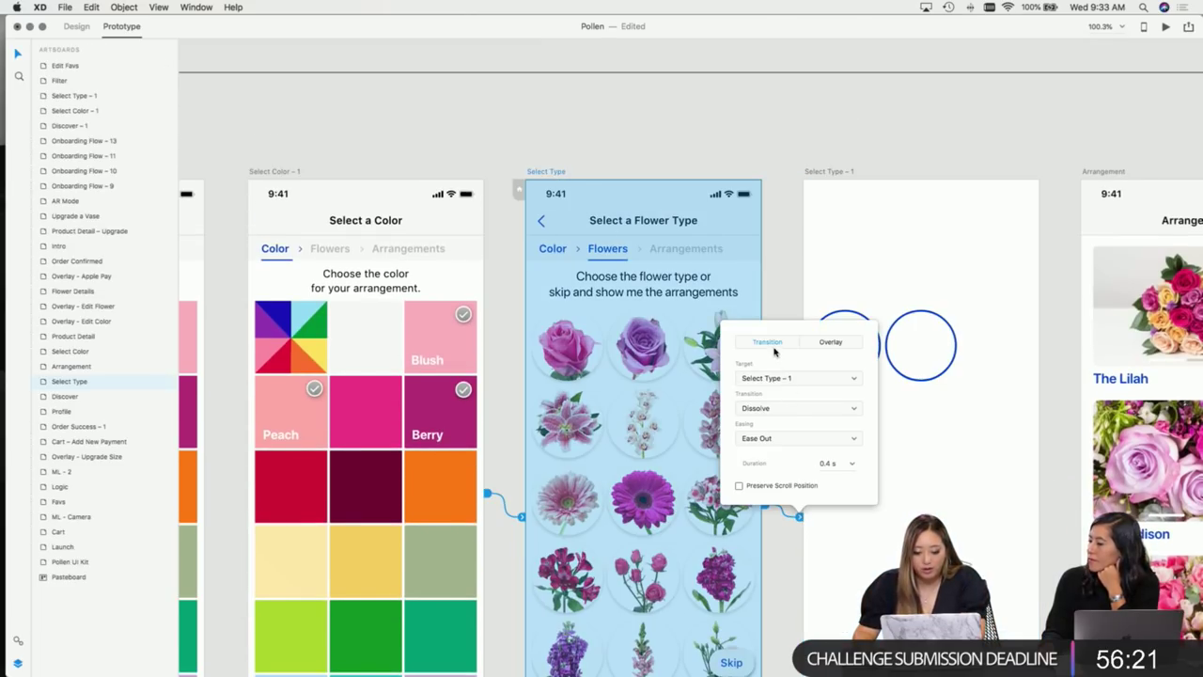
click(832, 344)
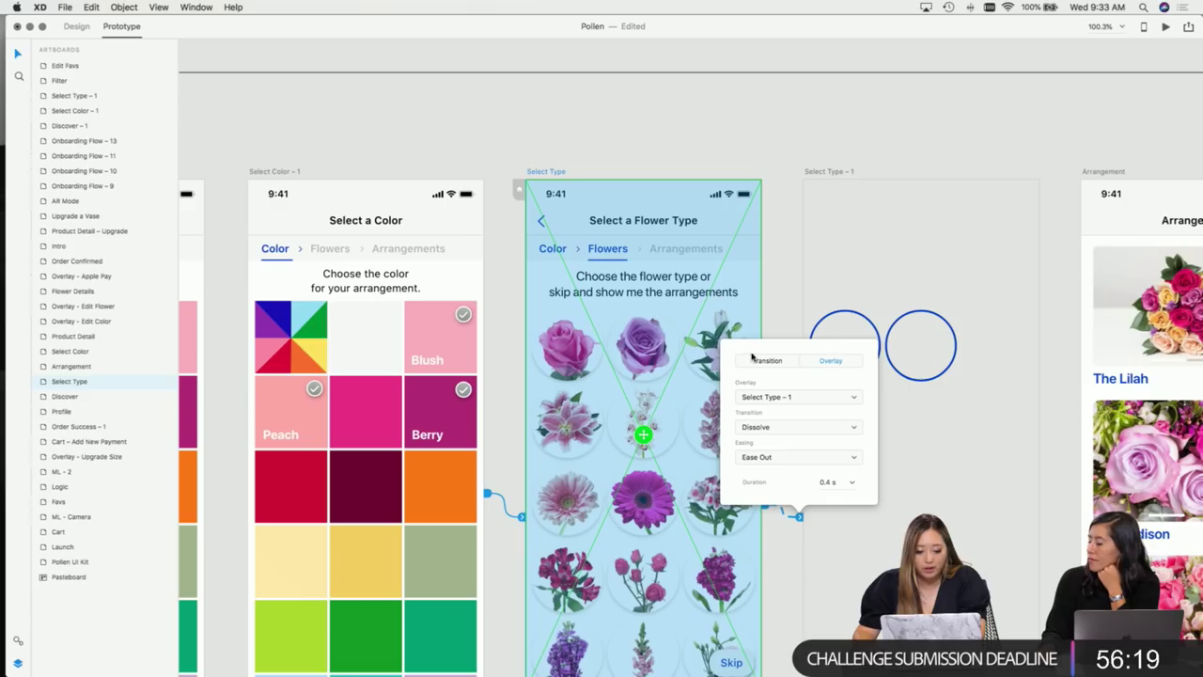
Step: Inspect the overlay's placement on Select Type, select the Select Type – 1 artboard and hide the layers list
click(641, 433)
click(642, 434)
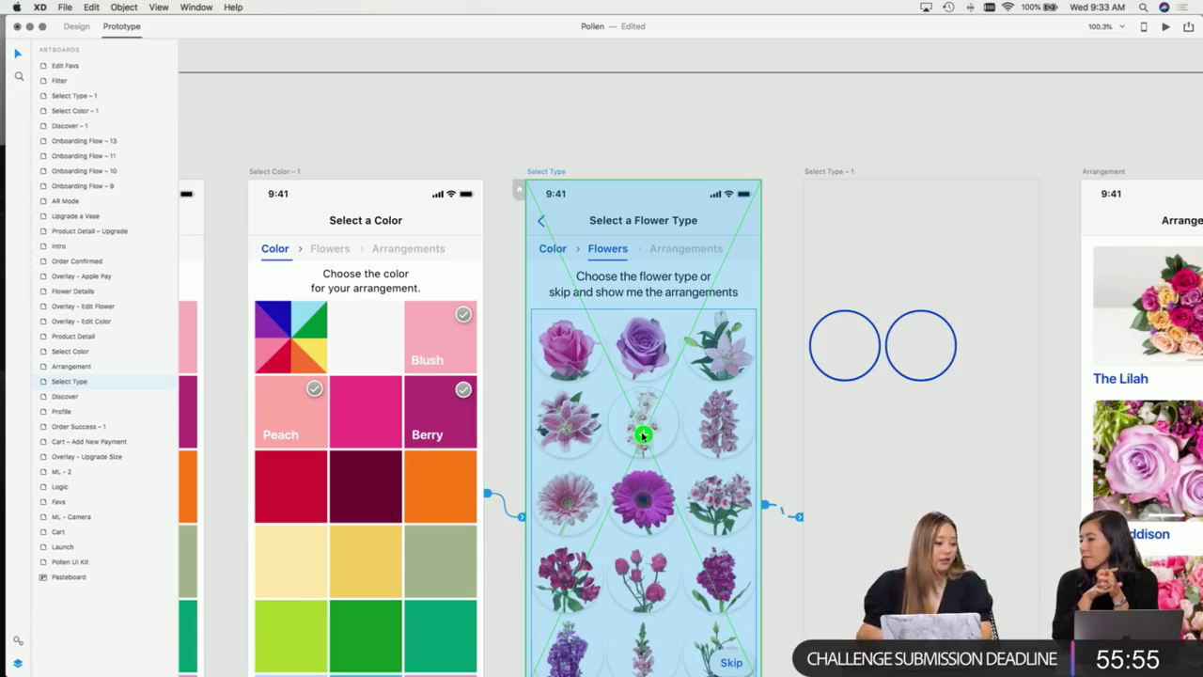
click(643, 434)
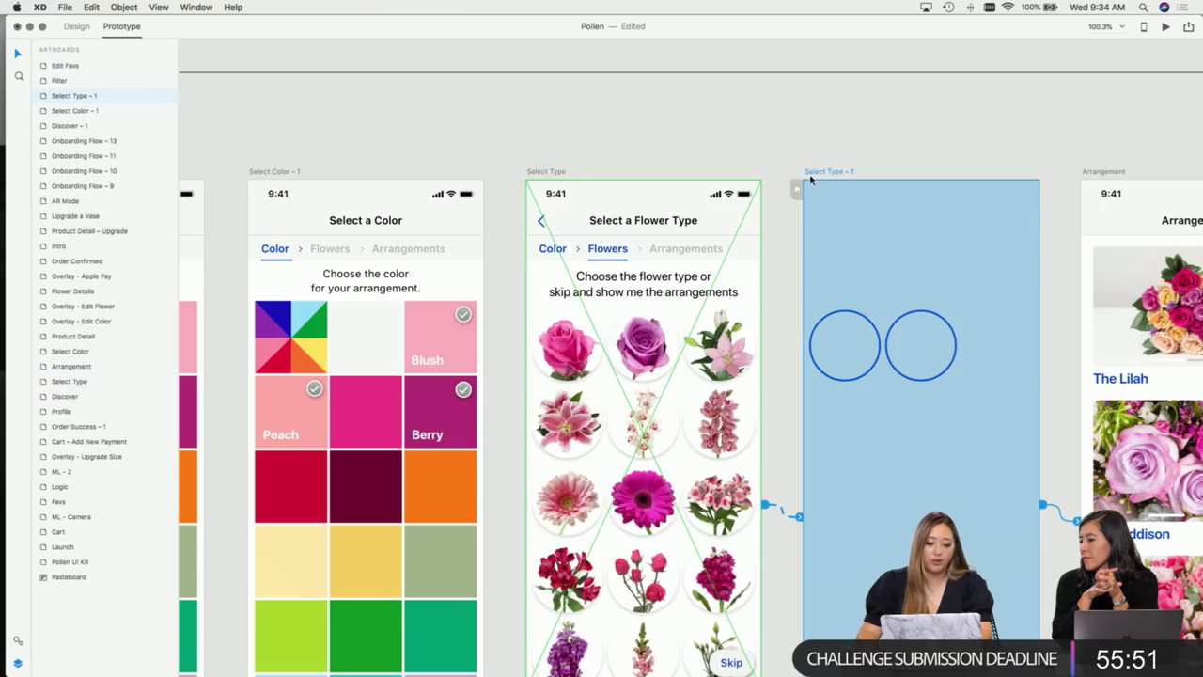
key(super+y)
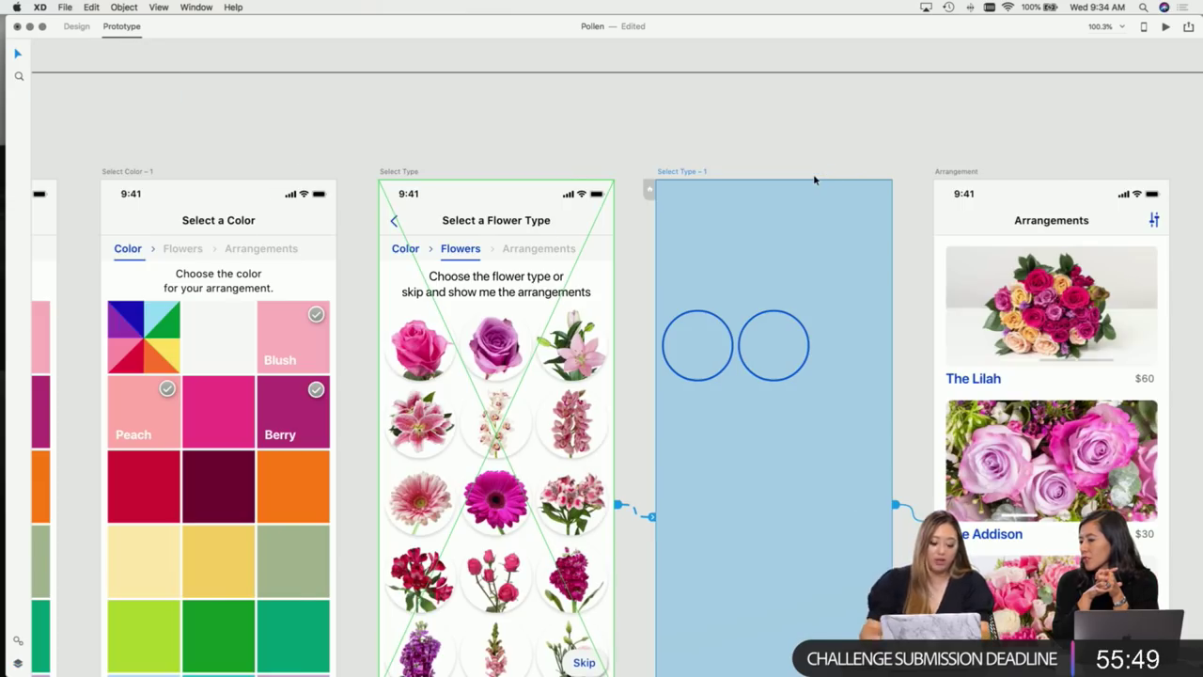
Step: Show the layers list and review the full height of the Select Type – 1 artboard beside Select Type
key(super+y)
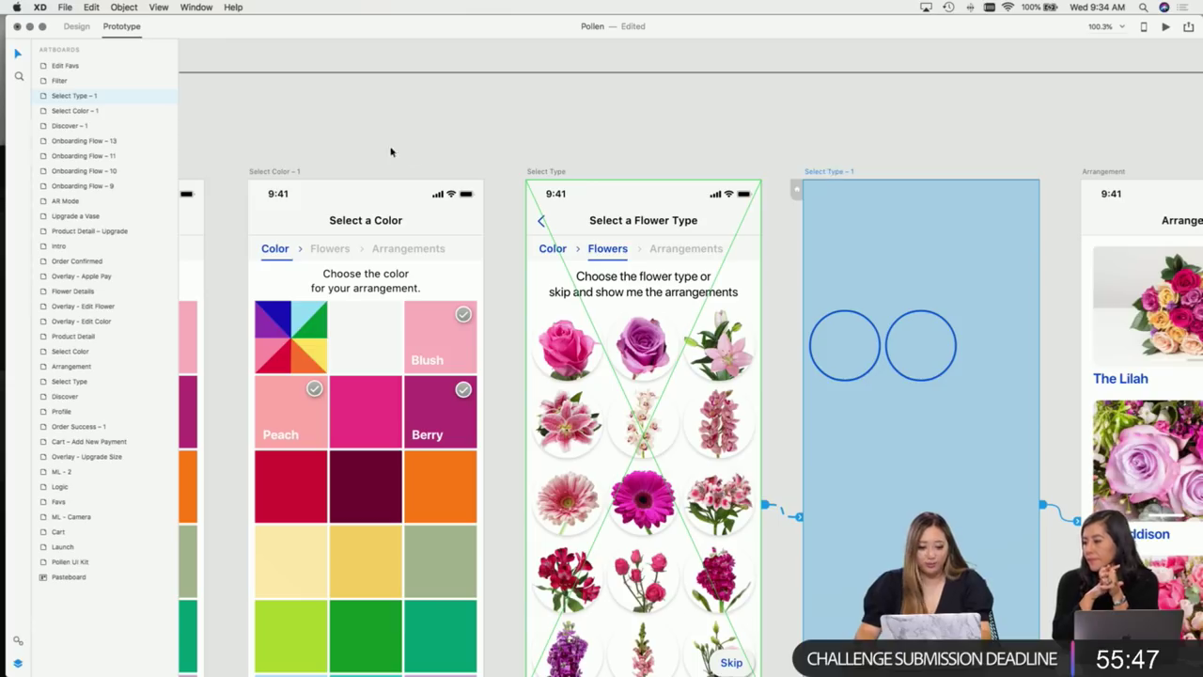
scroll(905, 220, down, 5)
scroll(945, 298, down, 5)
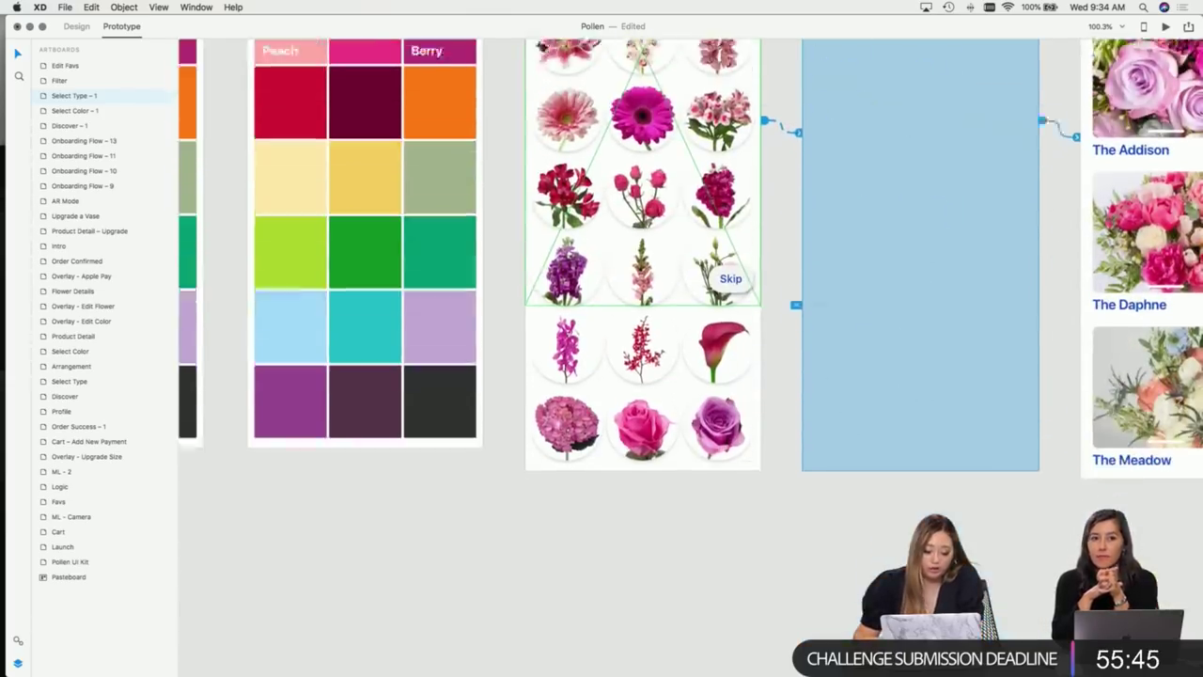
scroll(899, 163, down, 1)
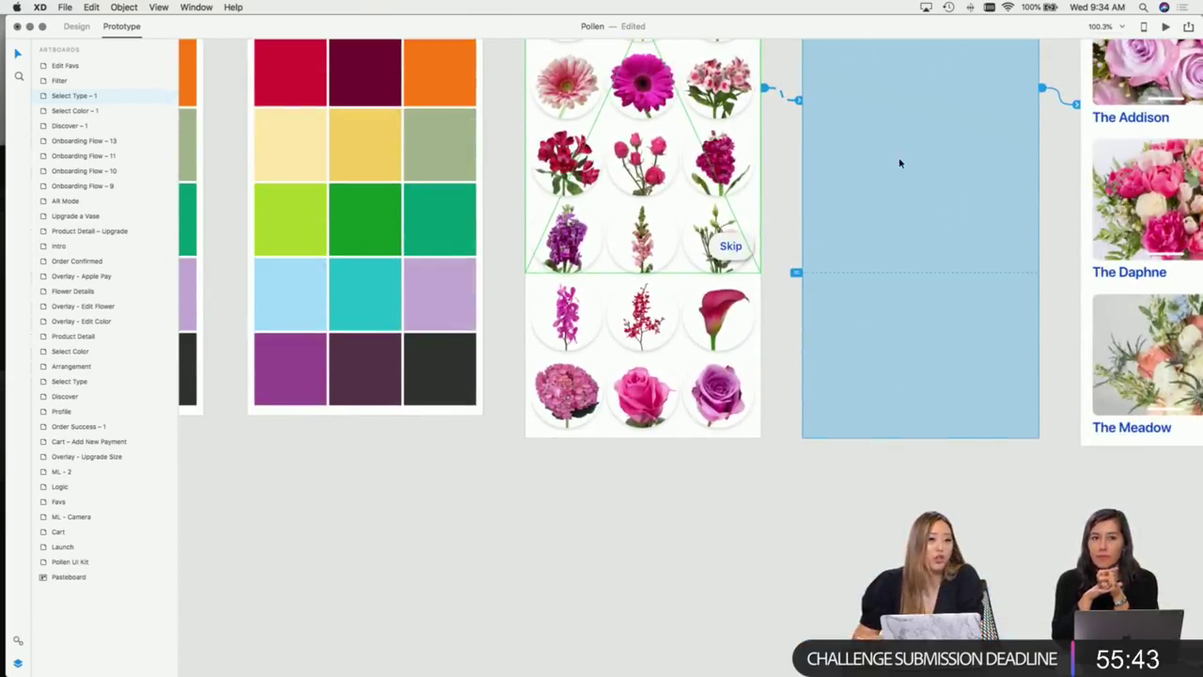
scroll(899, 164, up, 10)
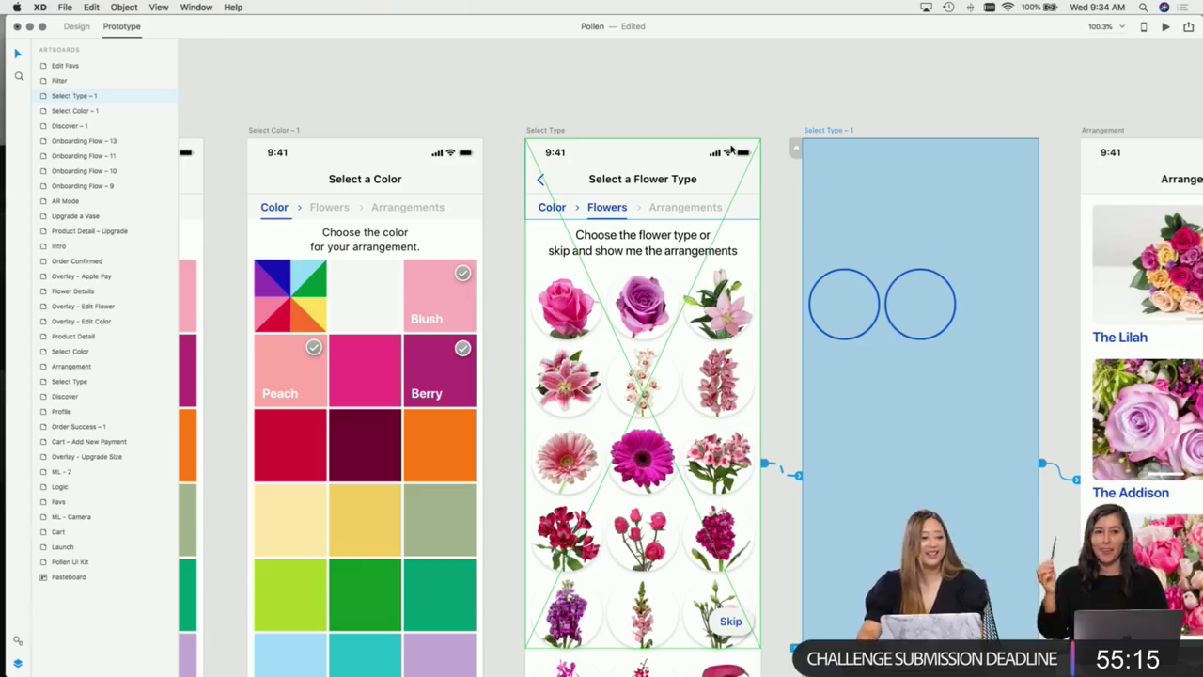
scroll(771, 155, left, 2)
scroll(771, 155, up, 2)
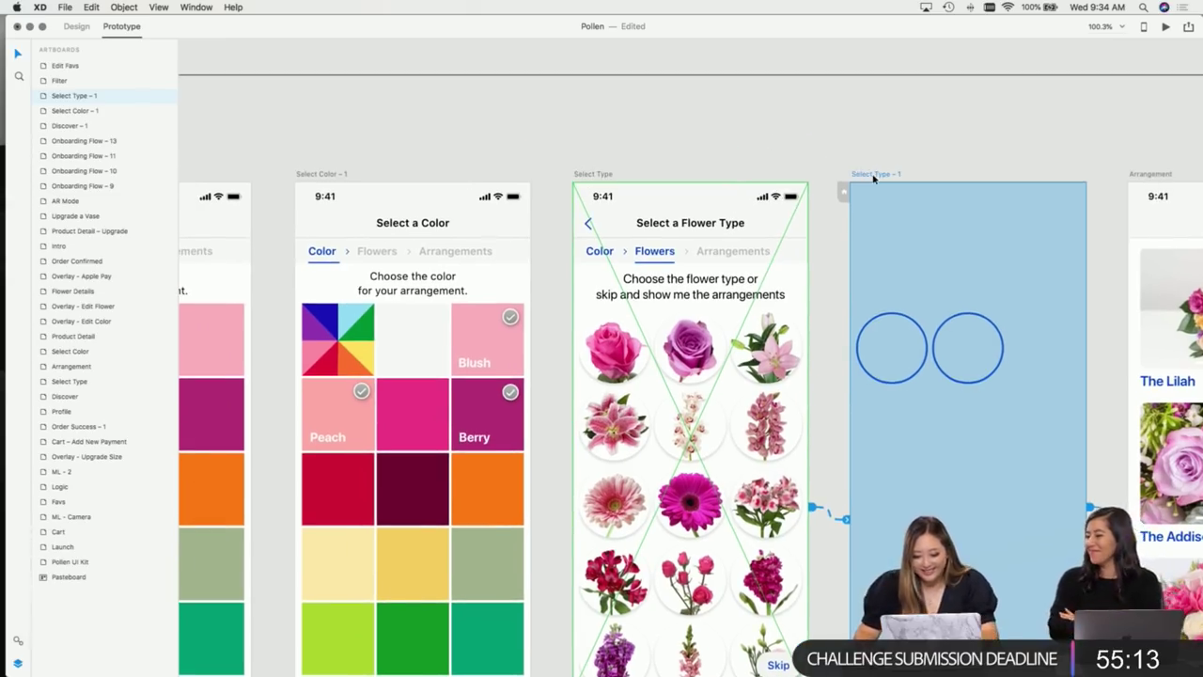
Step: Reorder the segmented control's layers on Overlay – Edit Color so the Flowers label sits directly above Rectangle 213
scroll(873, 179, right, 15)
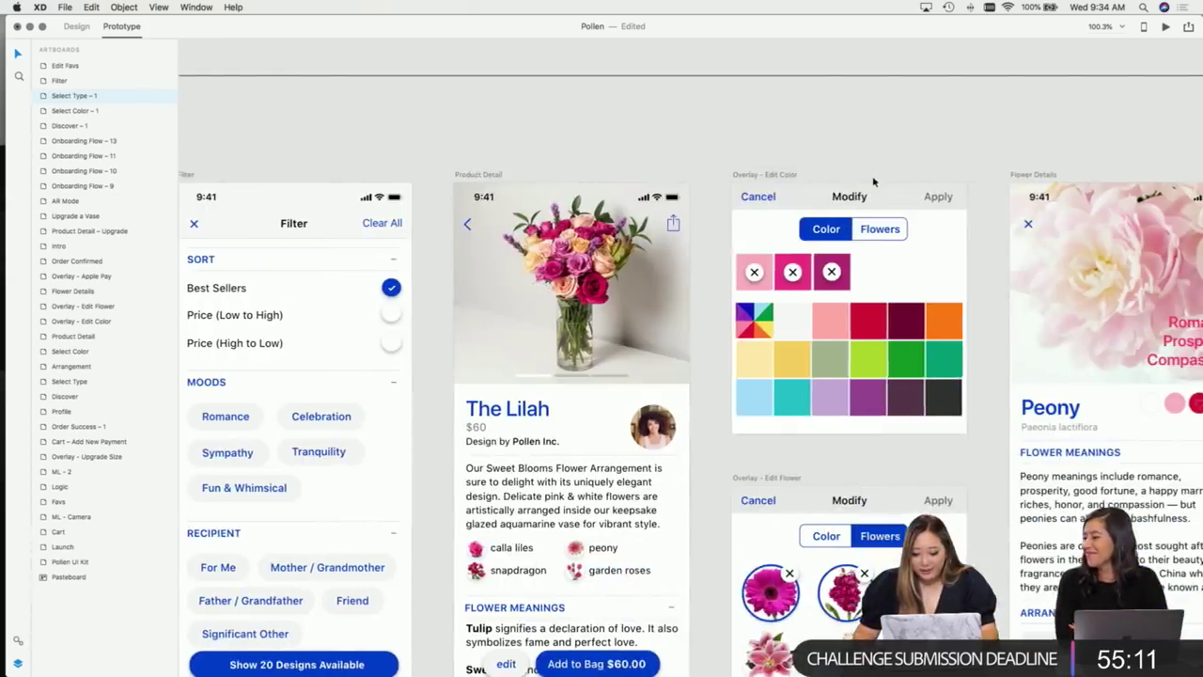
click(773, 181)
scroll(776, 169, down, 5)
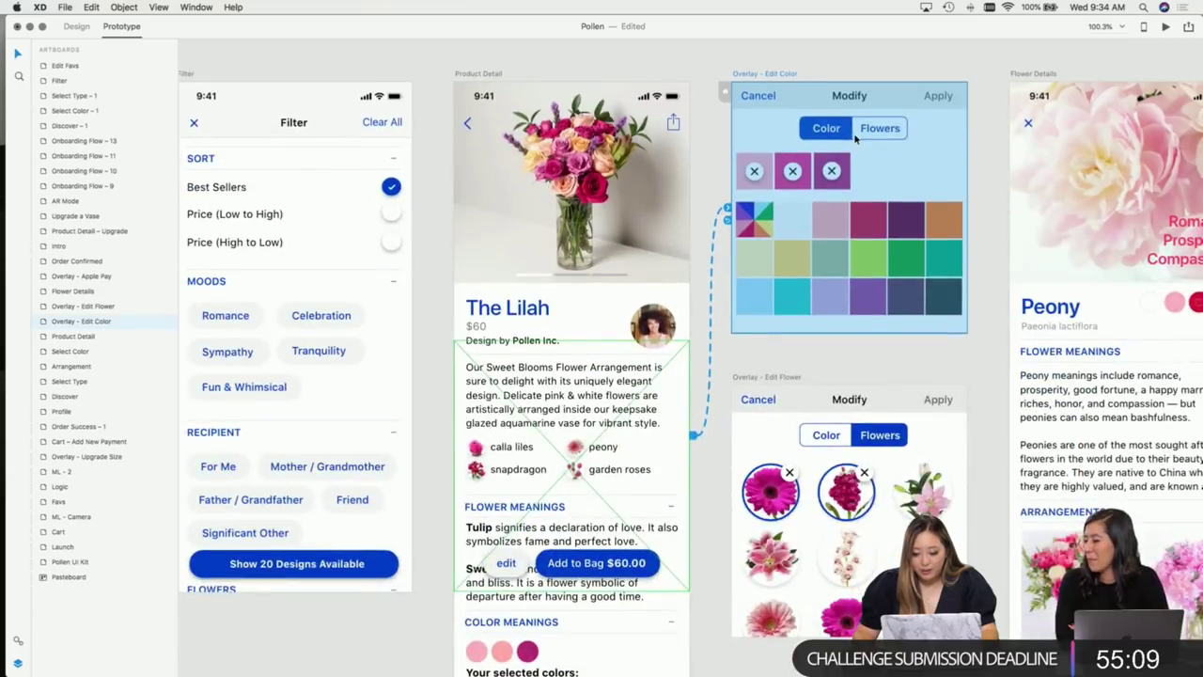
click(851, 131)
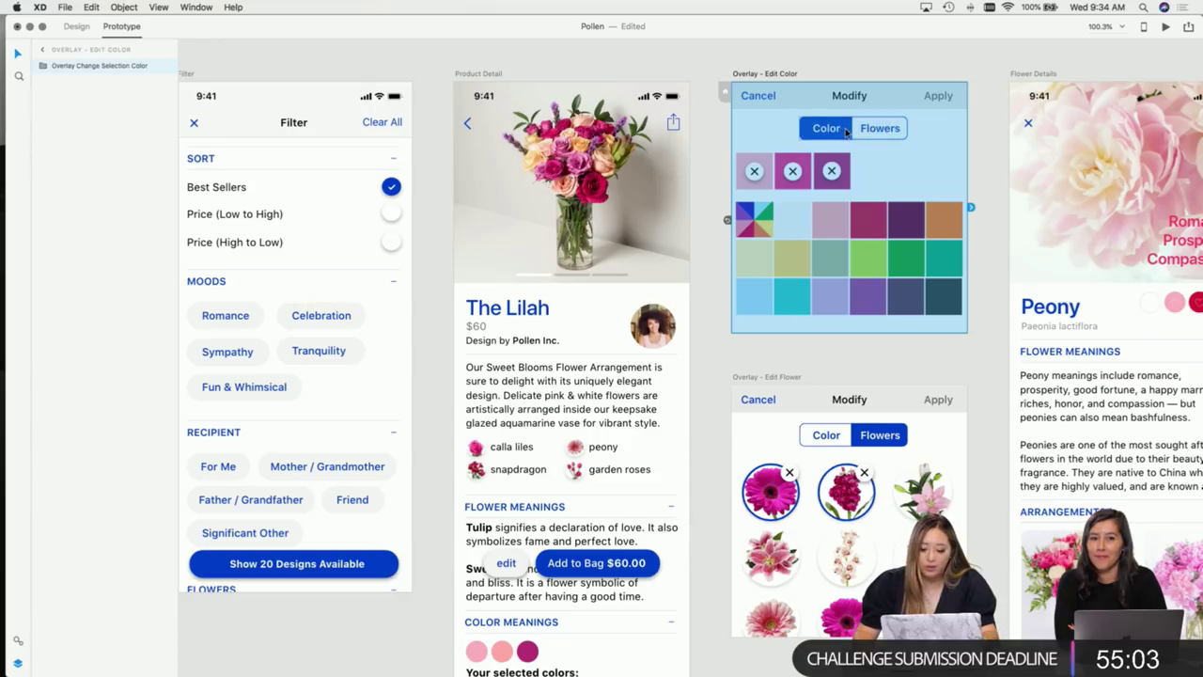
double_click(845, 133)
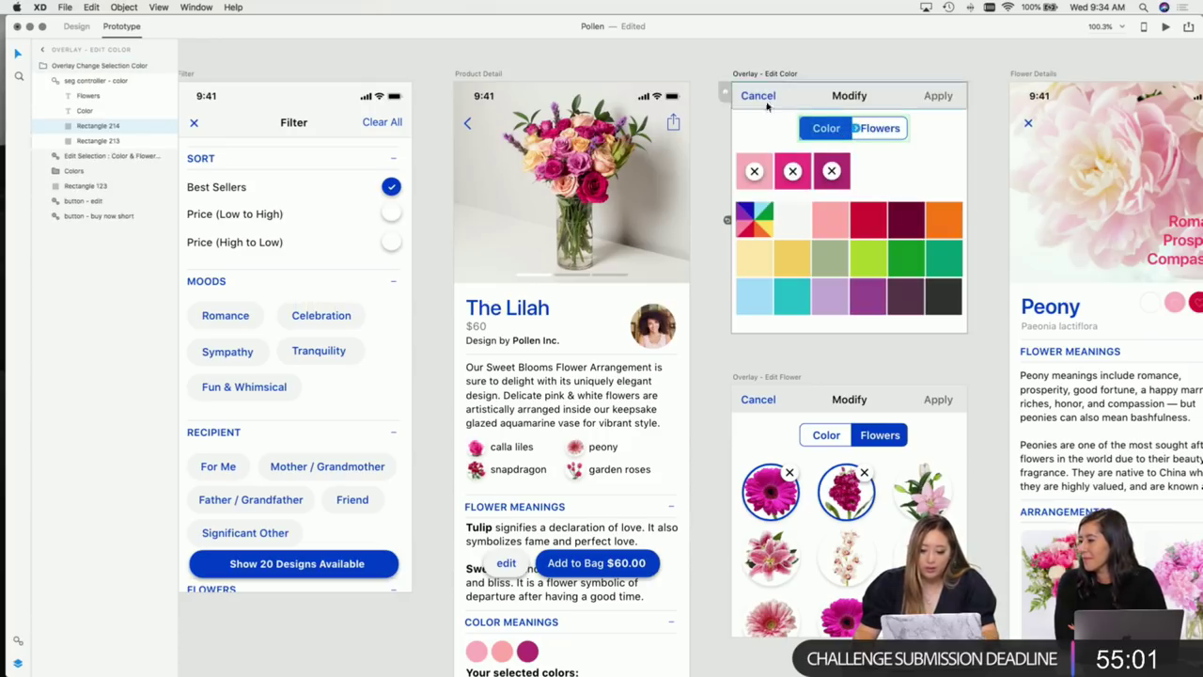
double_click(879, 128)
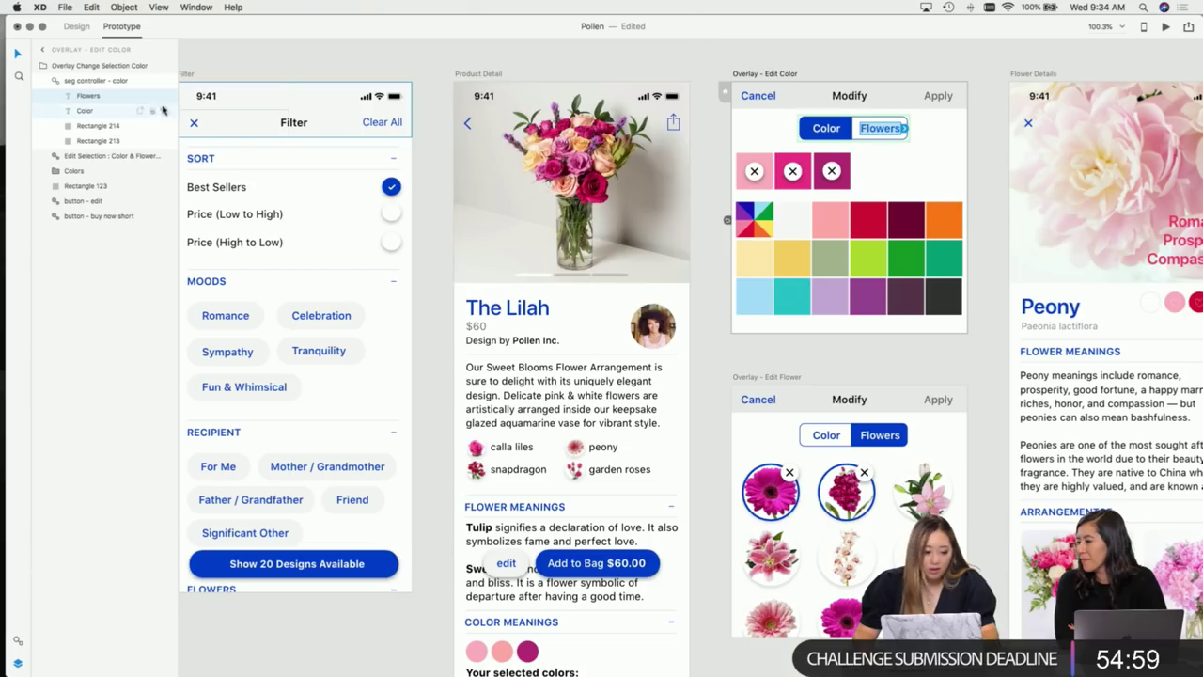
click(113, 125)
click(108, 139)
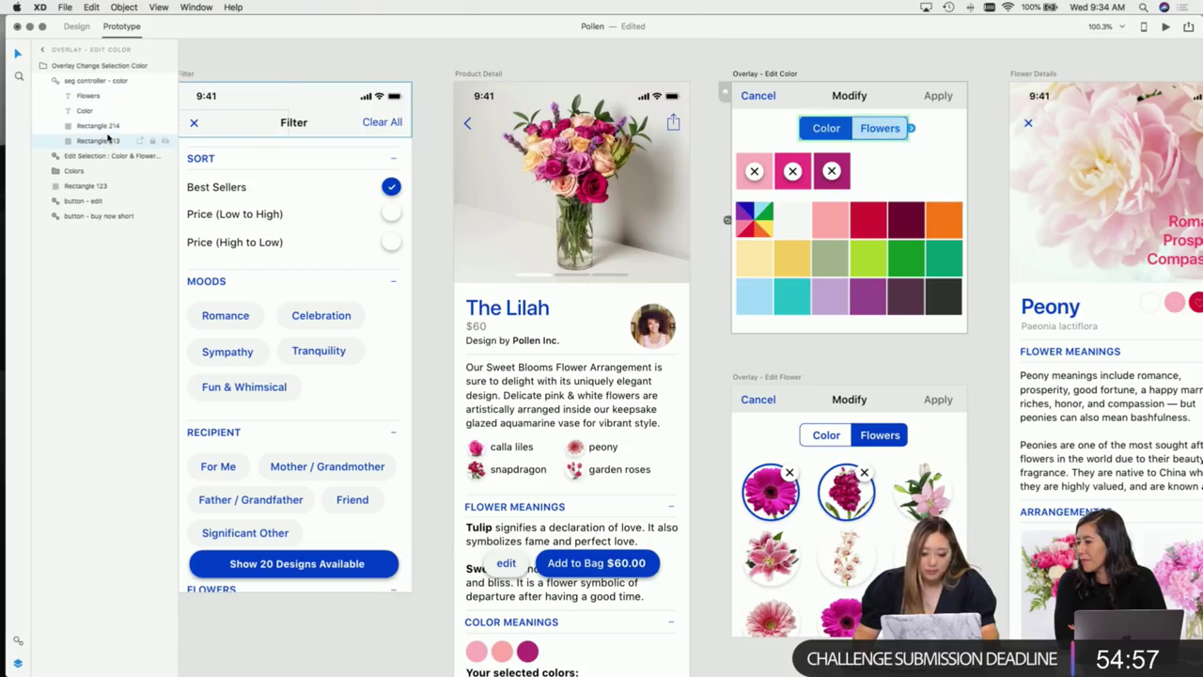
mouse_move(98, 140)
mouse_down()
mouse_move(101, 113)
mouse_move(100, 146)
mouse_up()
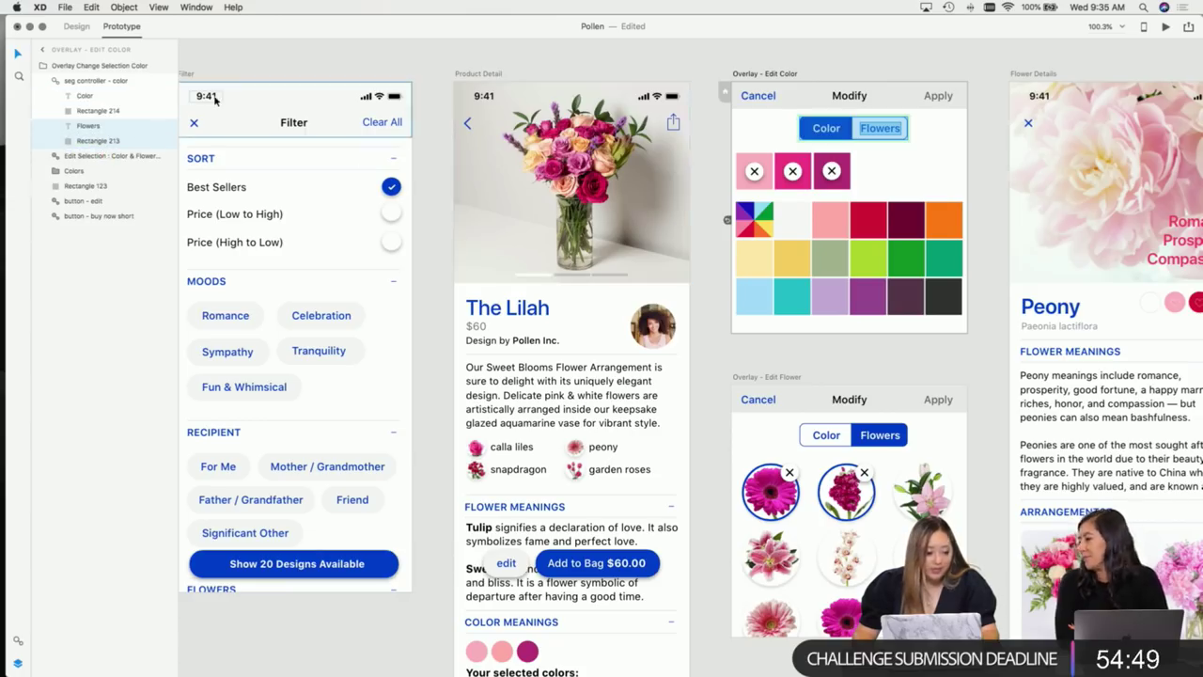
click(957, 59)
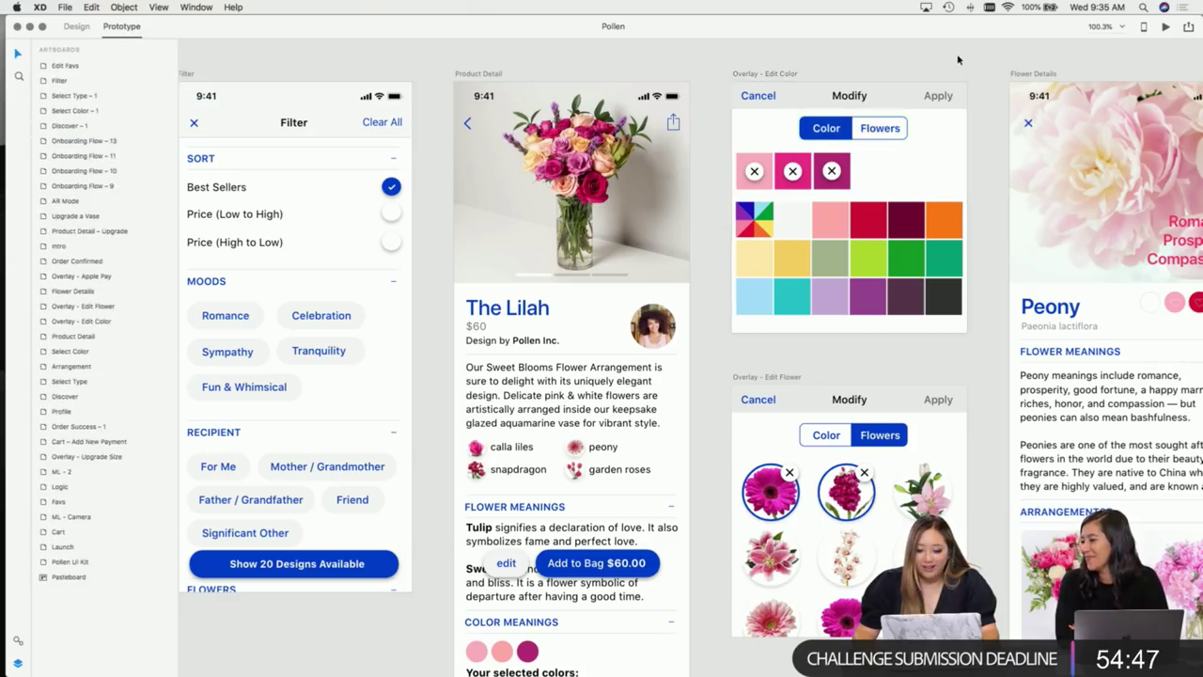
Step: Draw a rectangle about 88 × 37 over the Flowers segment, without border or fill, layered just beneath the Flowers label
double_click(880, 128)
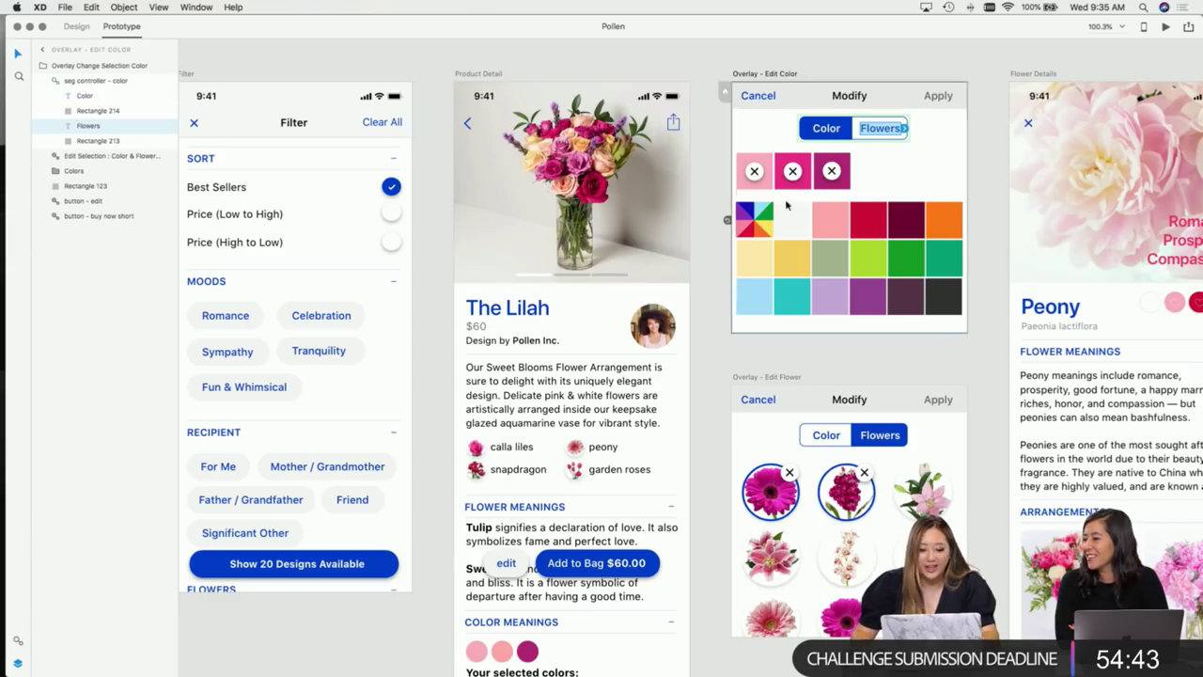
click(77, 26)
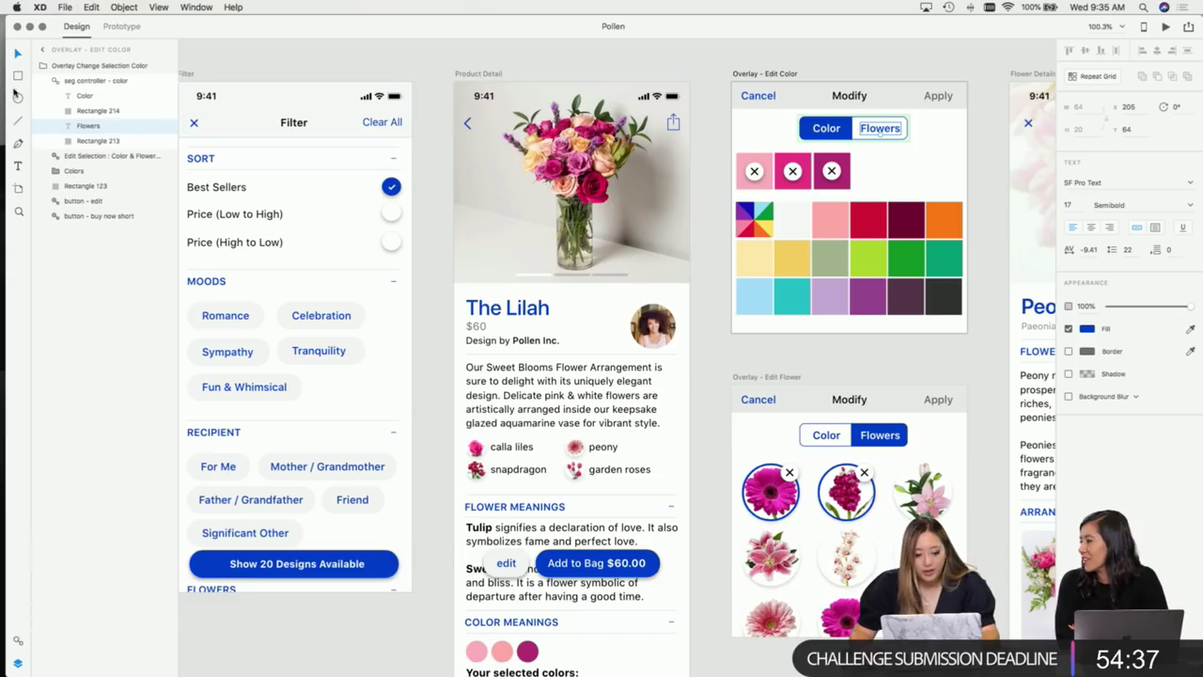
click(17, 77)
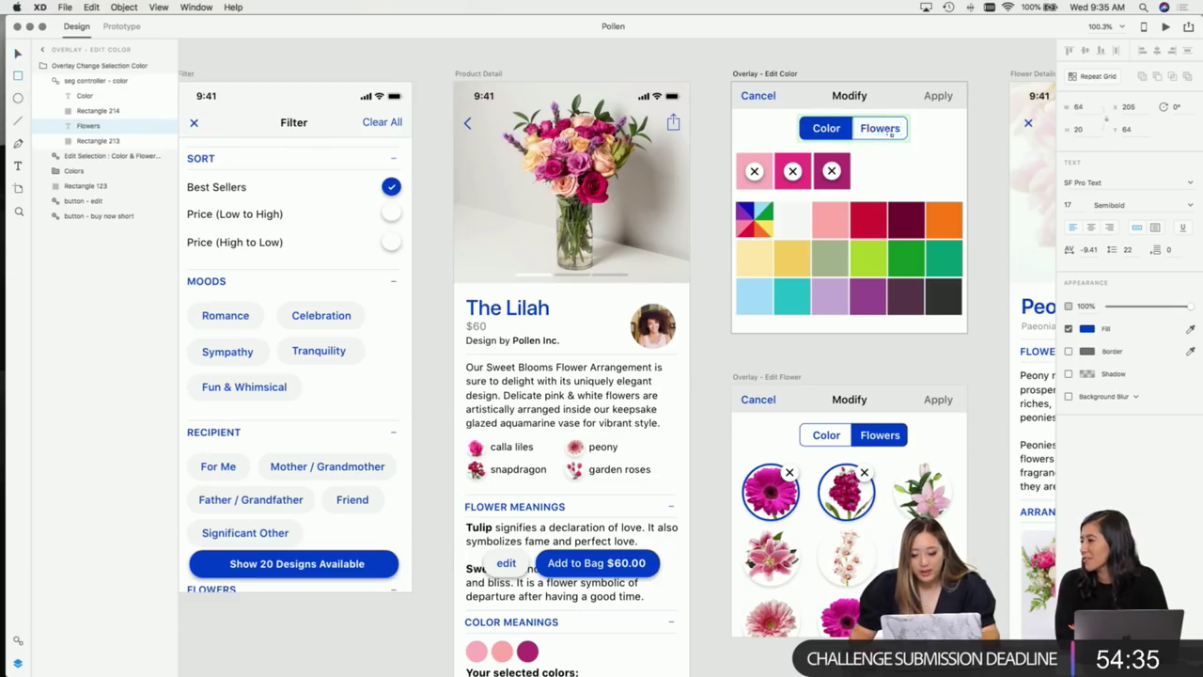
drag(851, 116, 907, 140)
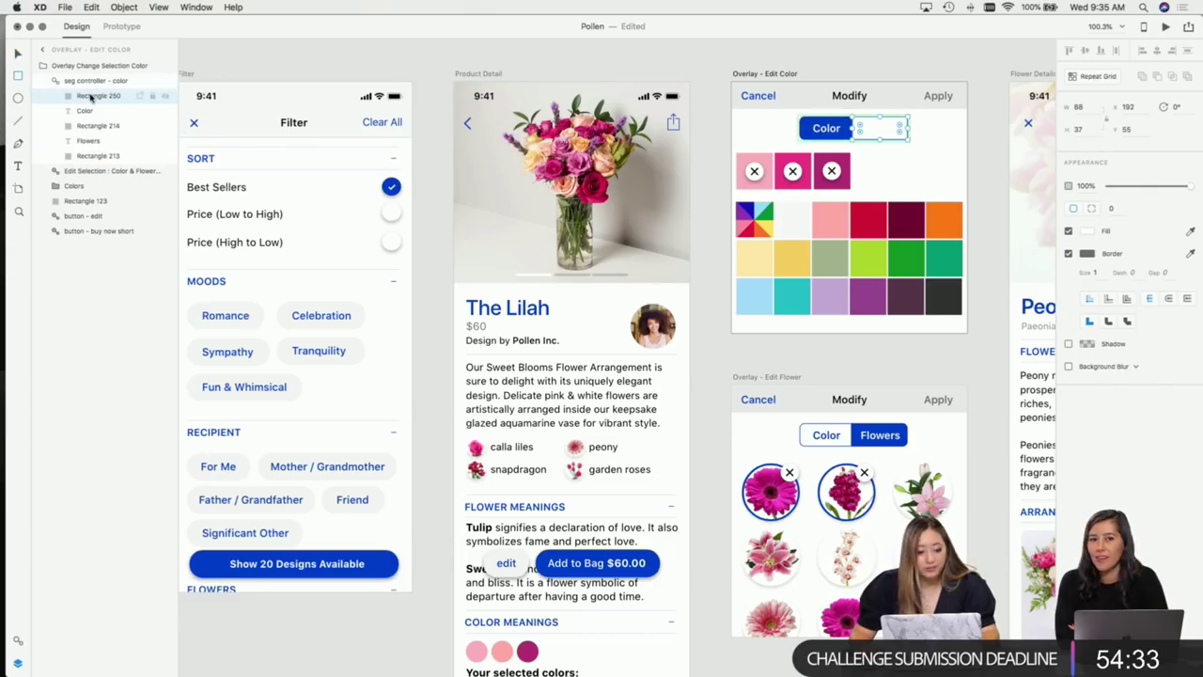
drag(91, 97, 88, 142)
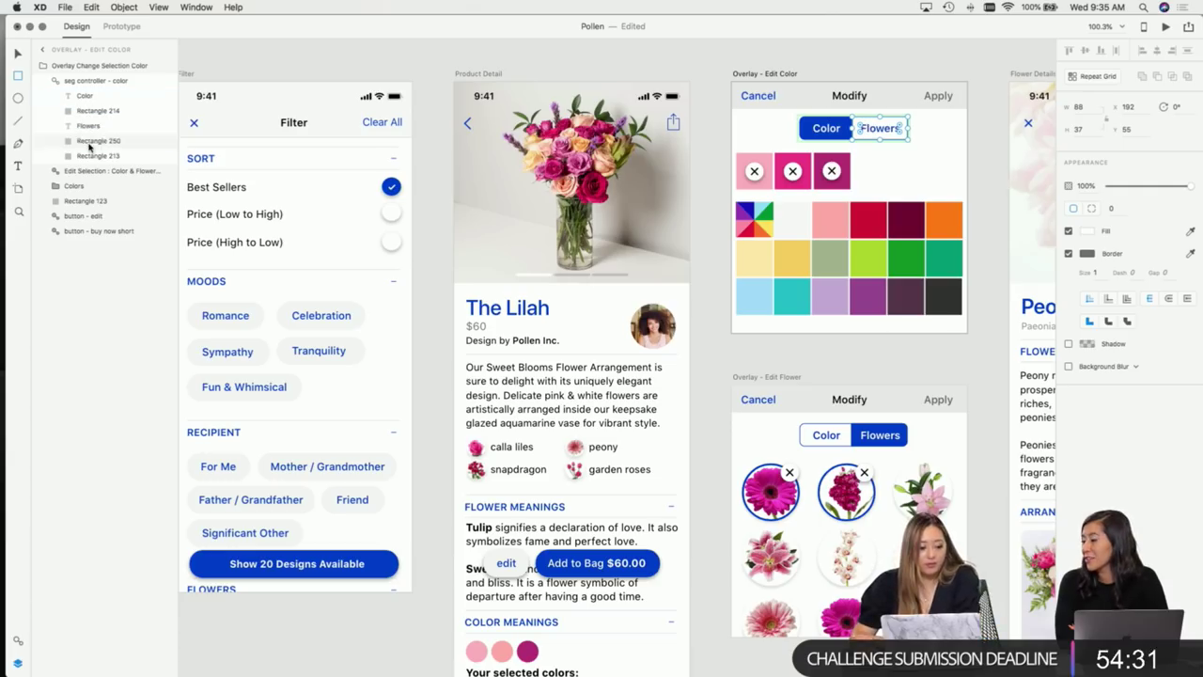
click(1068, 253)
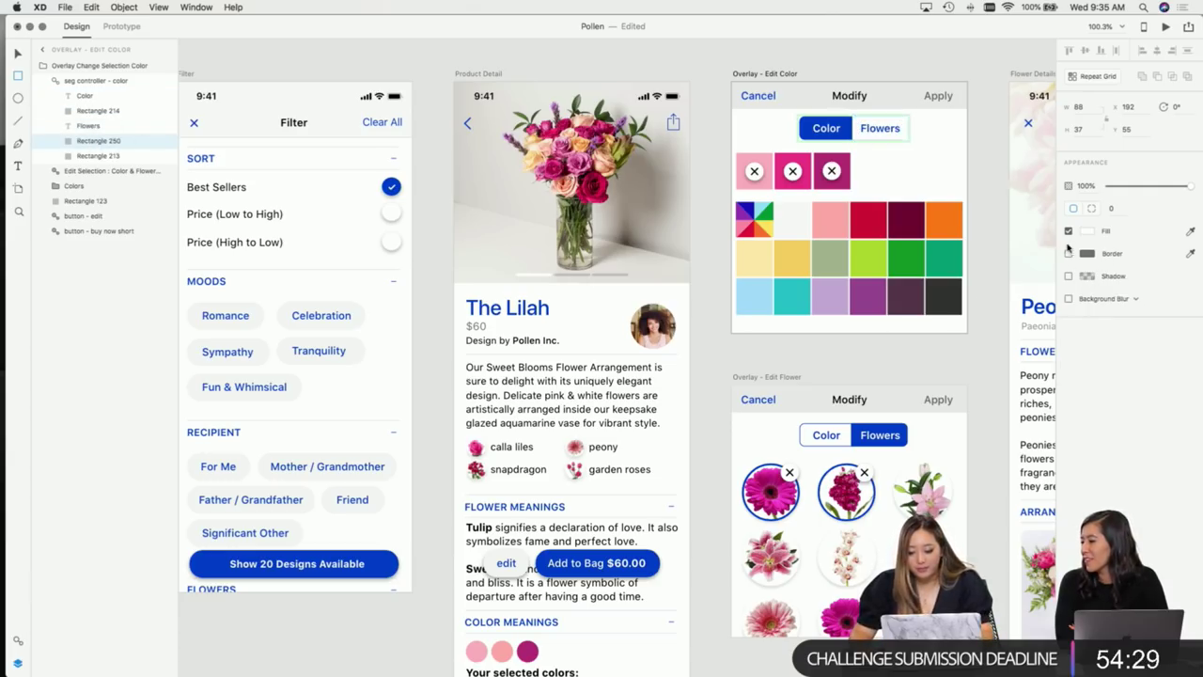
click(1068, 230)
Step: Group the Flowers label with its new rectangle, and group the Color label with Rectangle 214
shift+click(103, 132)
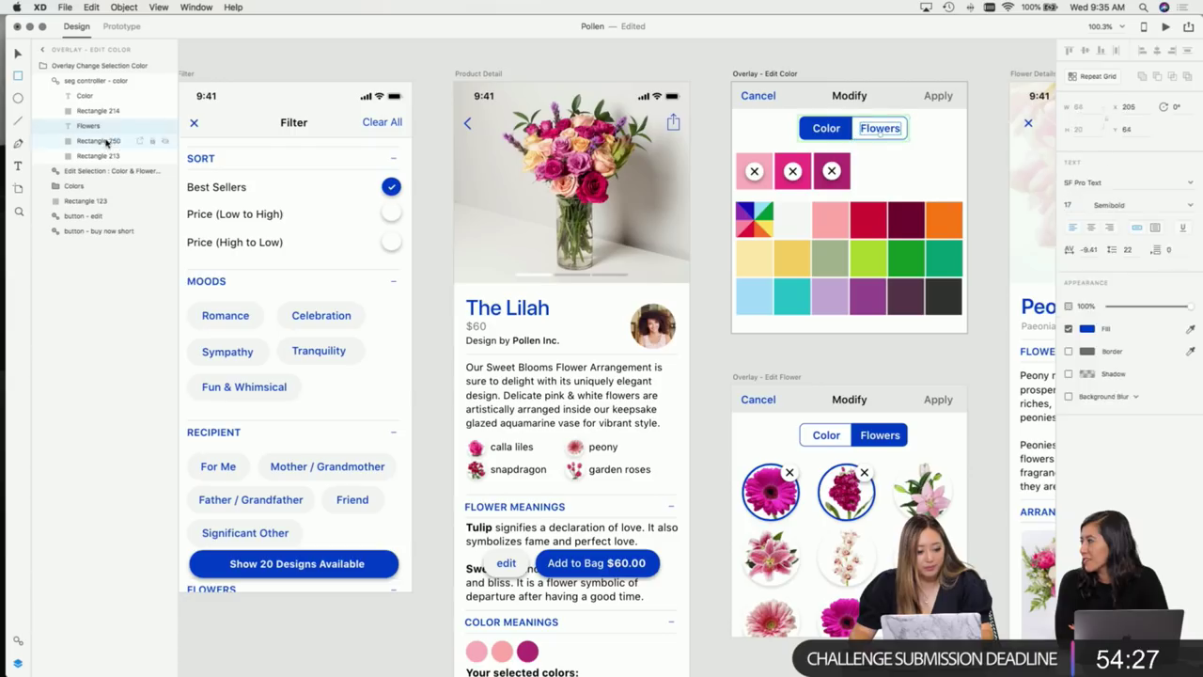
key(super+g)
key(super+g)
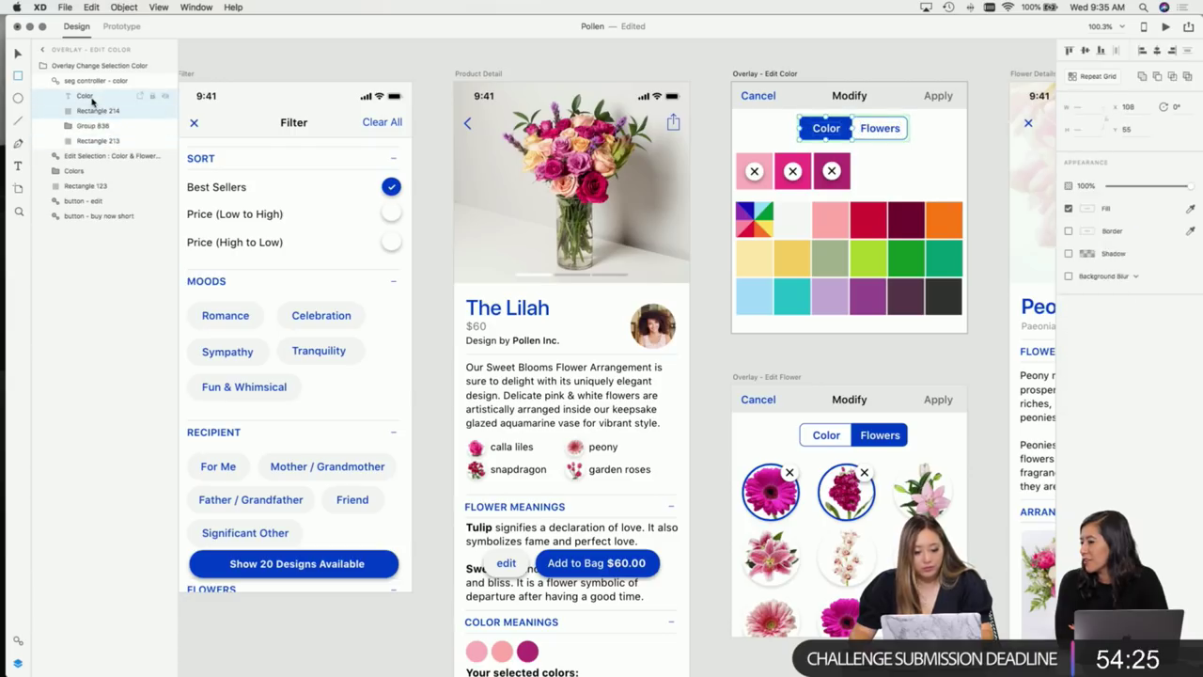
Step: Rename the segmented control's two groups as flower and color
click(93, 111)
double_click(92, 111)
text(flower)
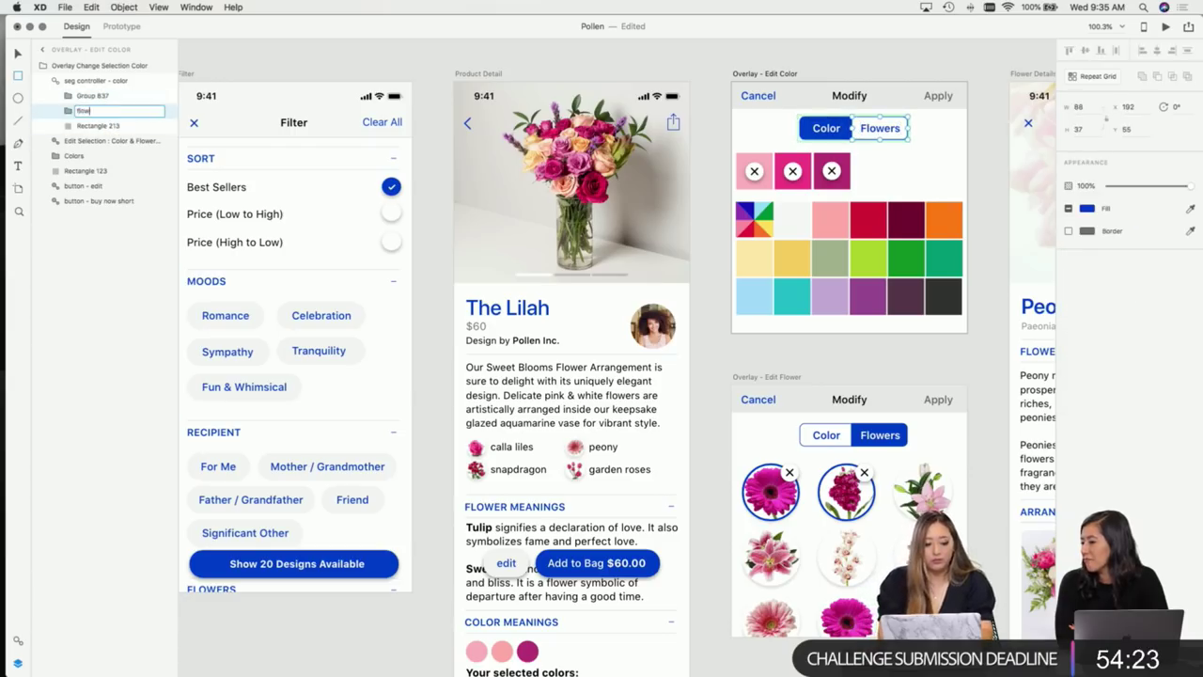
key(Return)
click(91, 98)
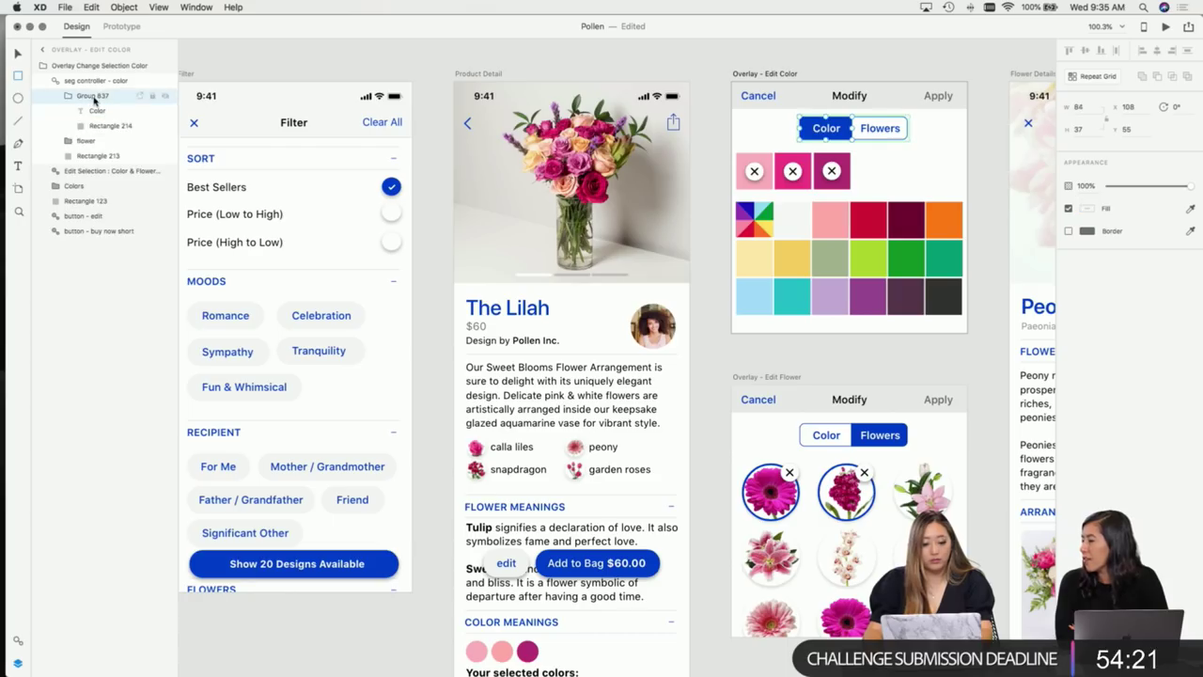
double_click(92, 97)
text(color)
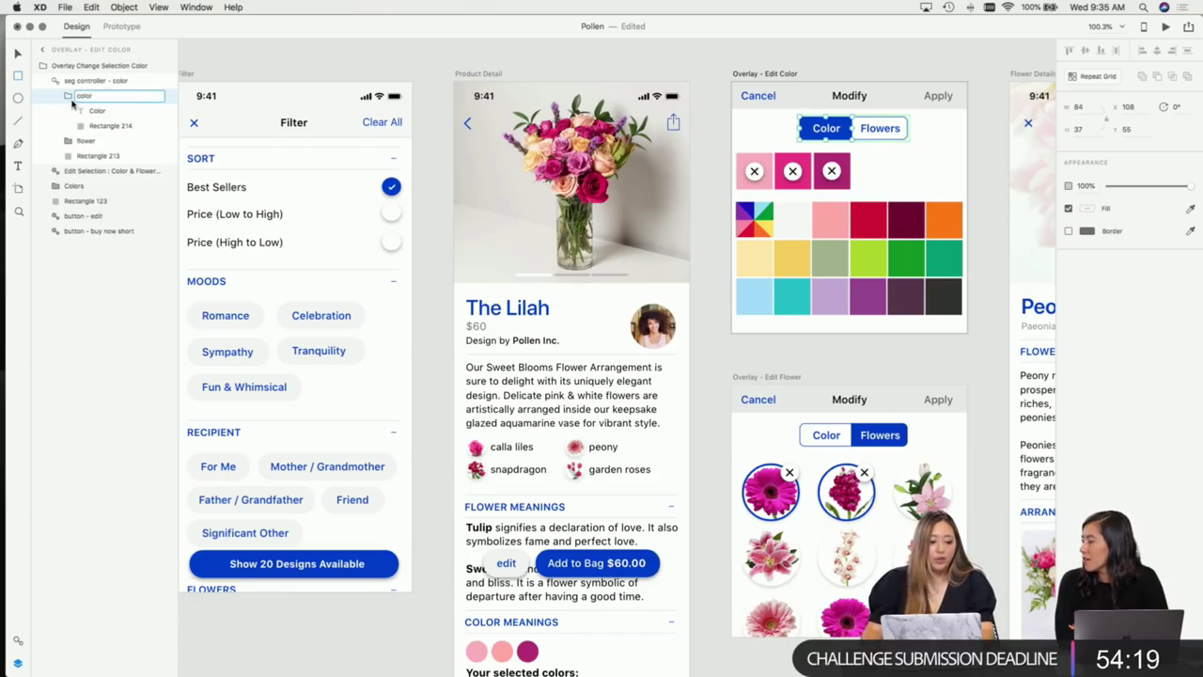
key(Return)
click(68, 100)
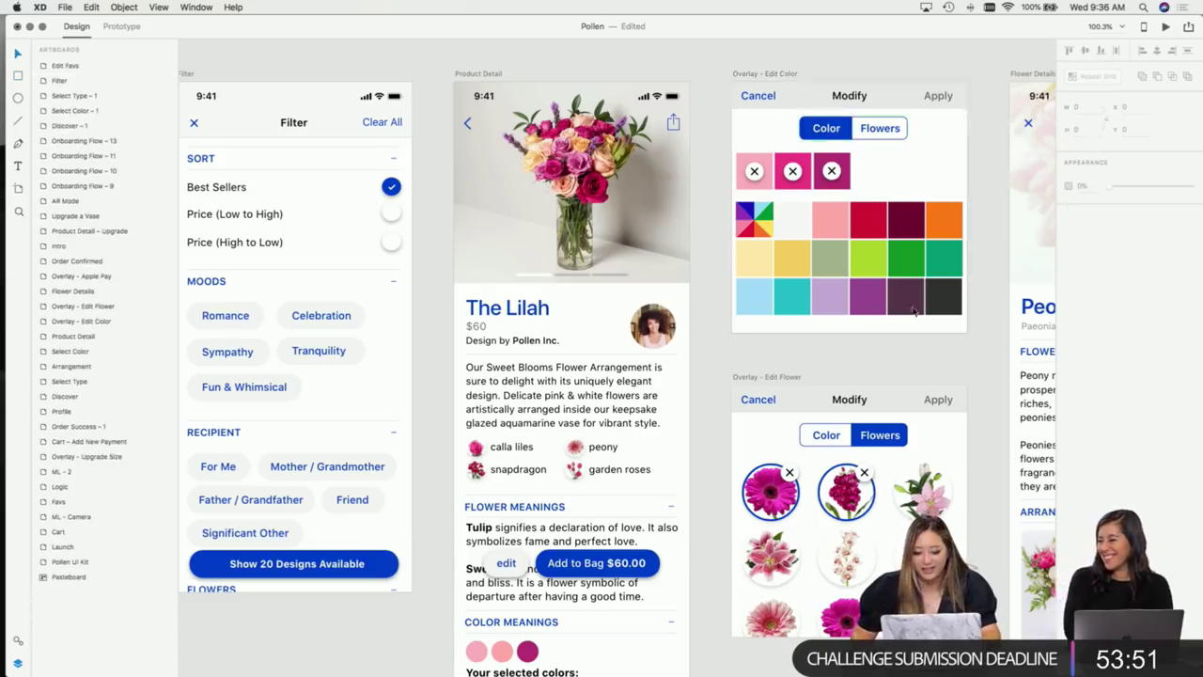
Step: Link the flower group on Overlay – Edit Color to the Overlay – Edit Flower artboard in Prototype mode
double_click(855, 131)
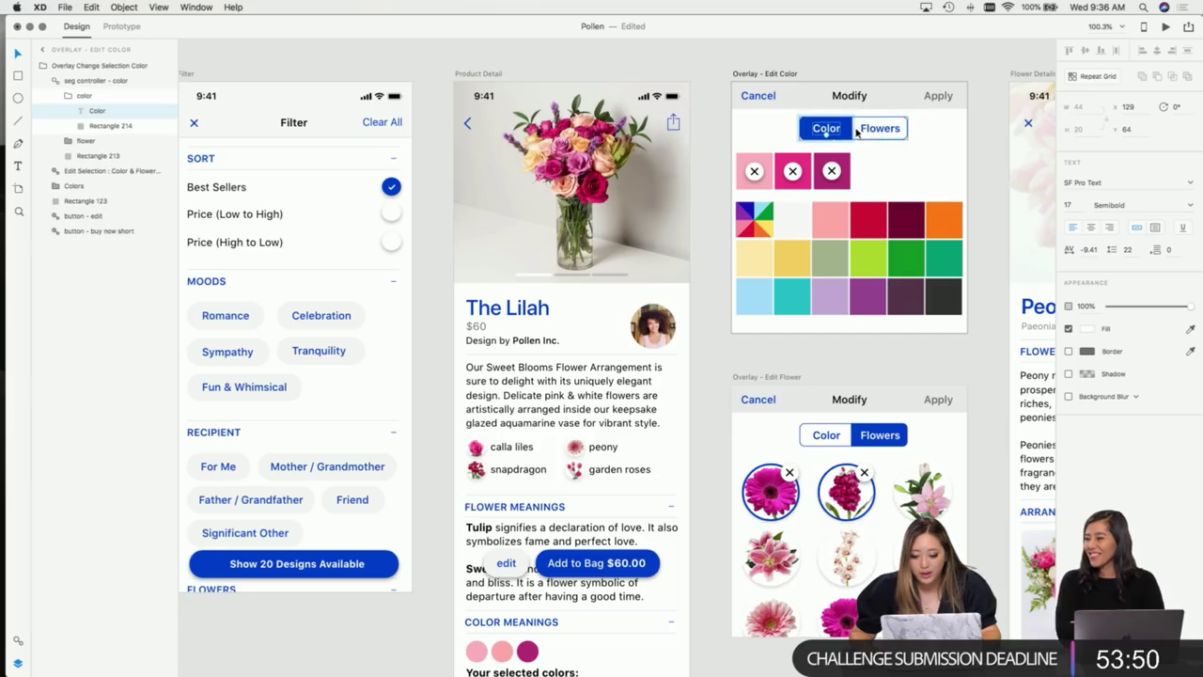
click(111, 141)
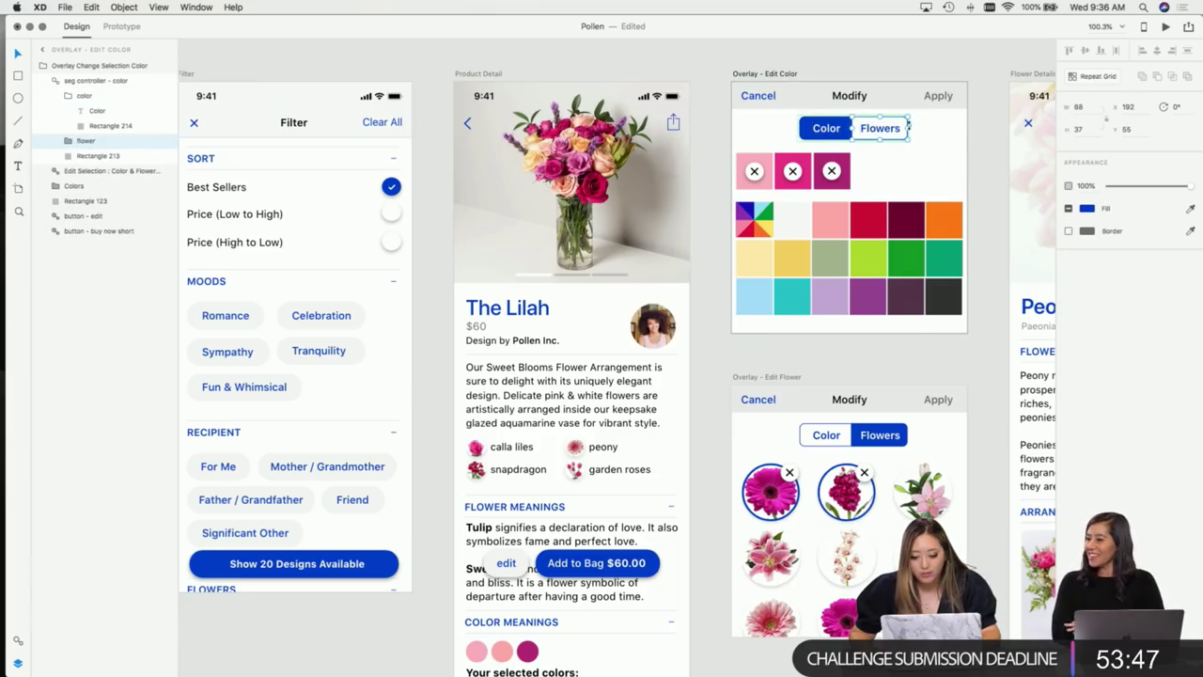
click(120, 26)
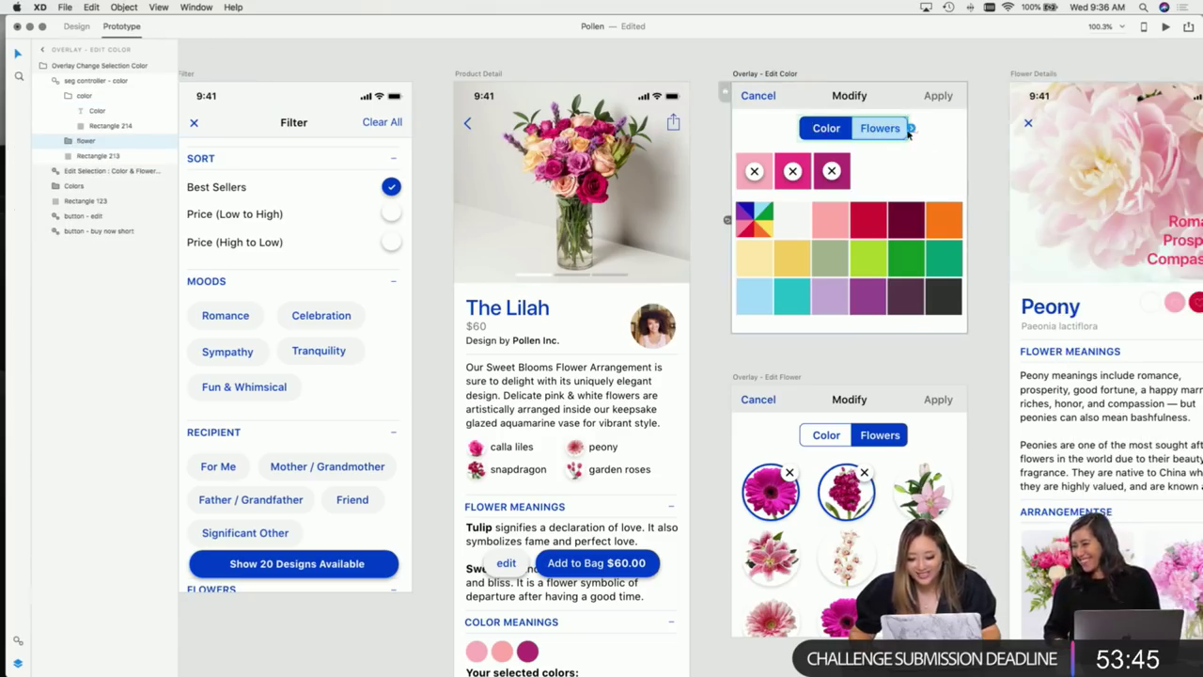
drag(927, 186, 882, 388)
scroll(882, 388, up, 5)
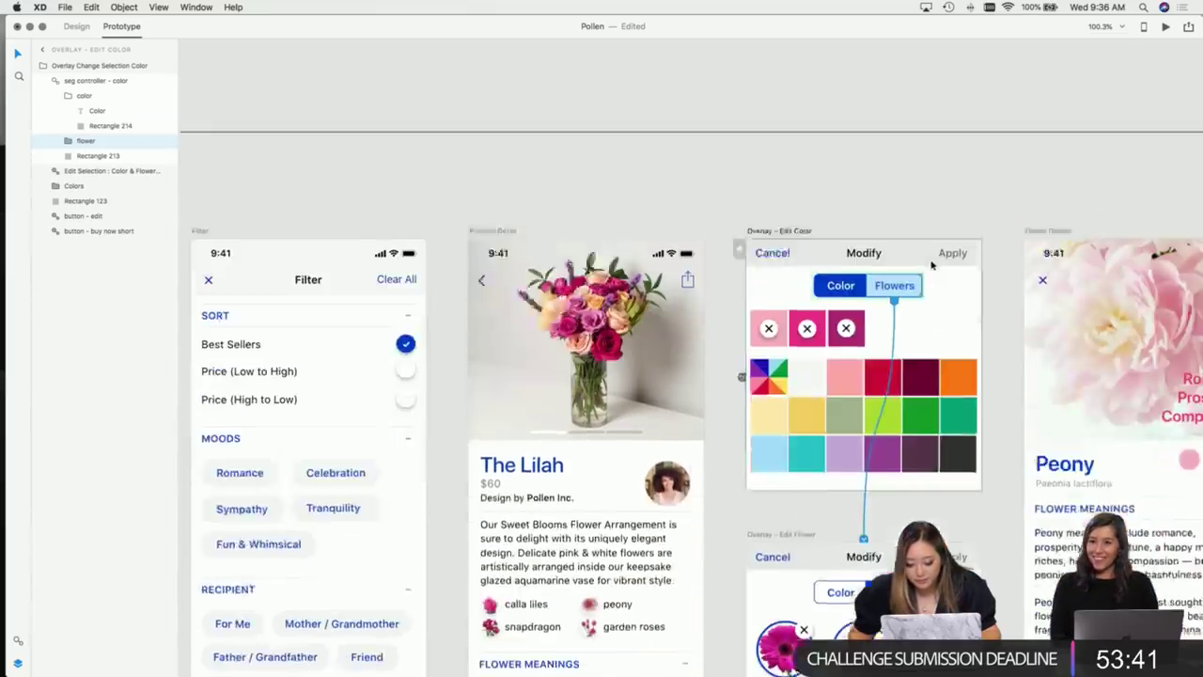
Step: Preview the Overlay – Edit Color artboard, select the Product Detail artboard and close the preview window
key(super+Return)
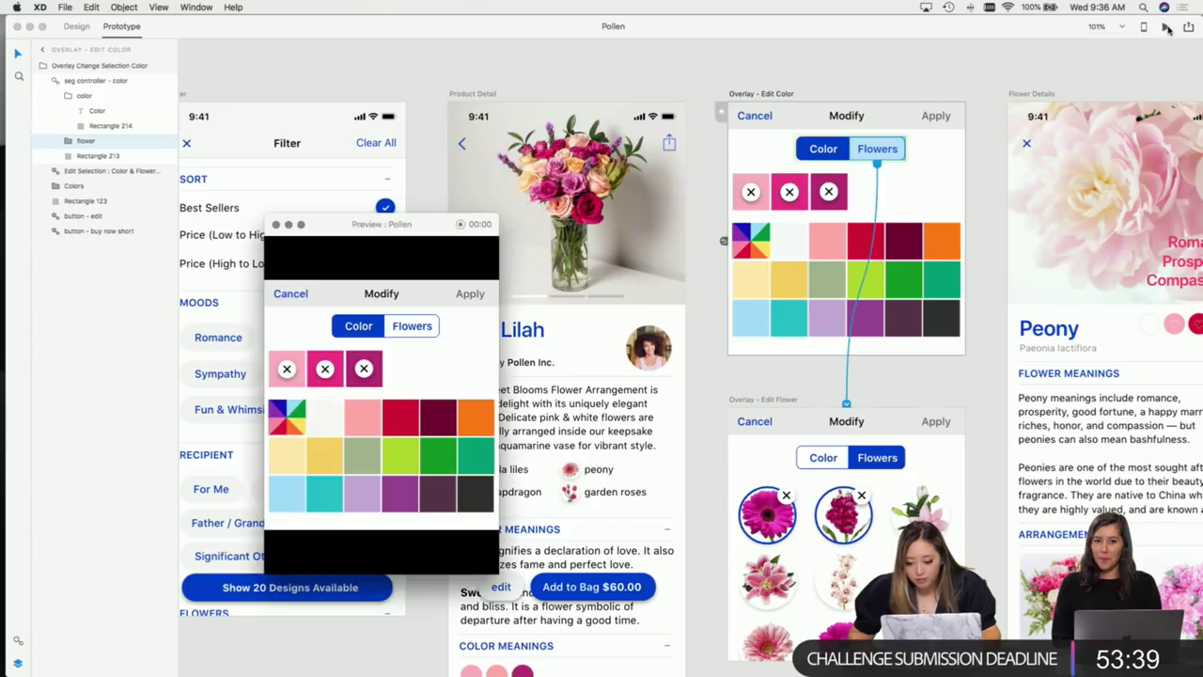
drag(422, 235, 322, 106)
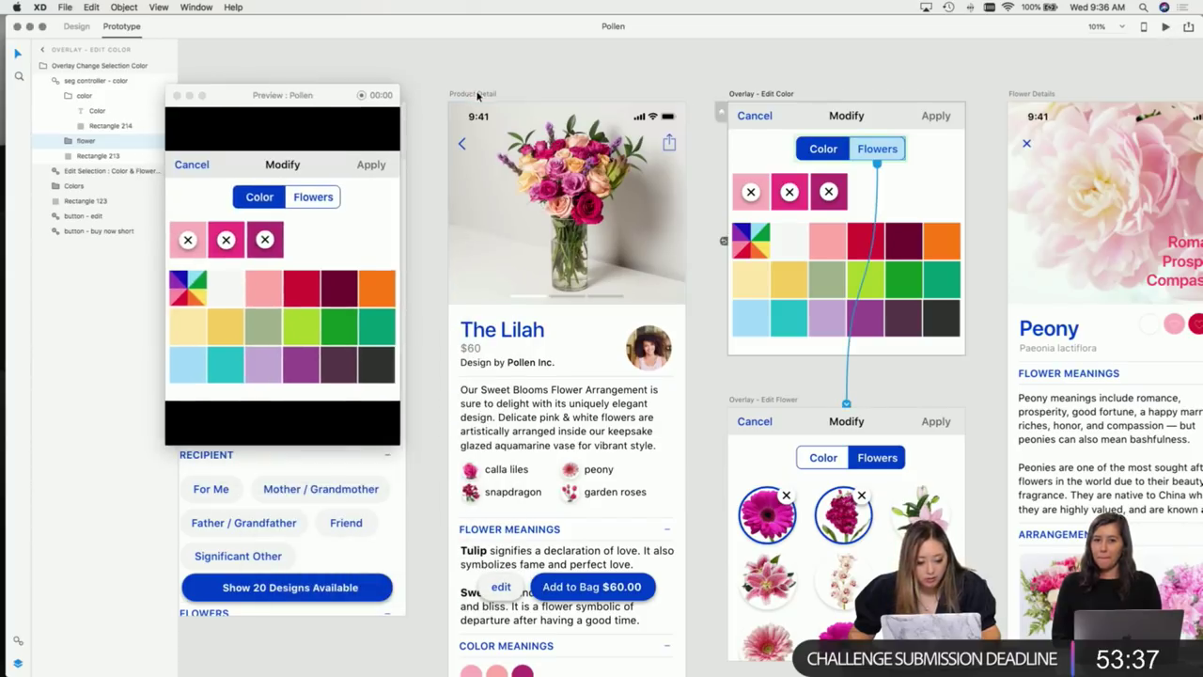
click(475, 94)
click(177, 95)
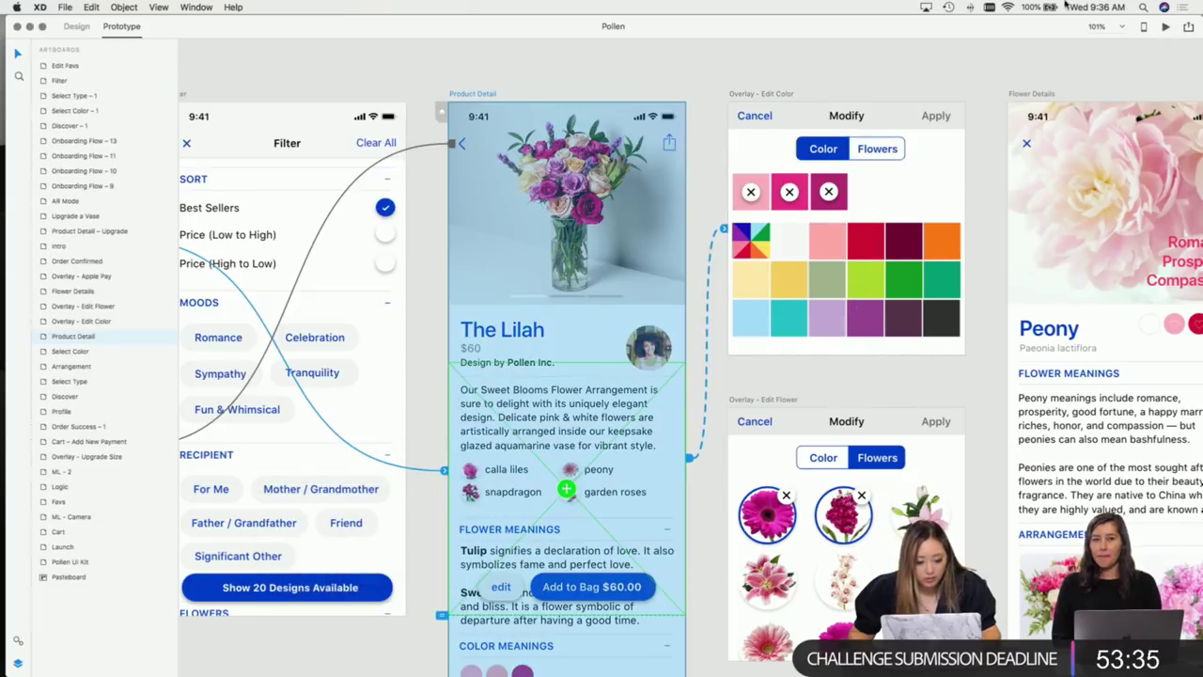
Step: Preview the prototype from Product Detail and open the Modify sheet through its edit button
click(1165, 27)
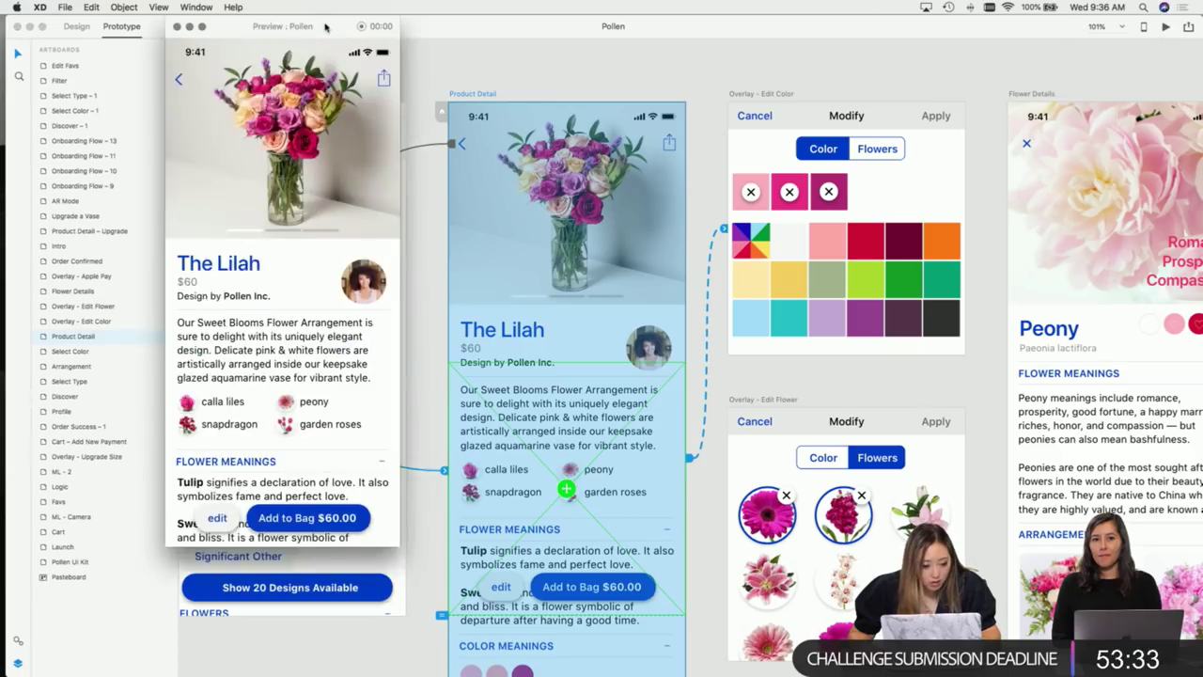
drag(325, 27, 363, 75)
scroll(564, 395, down, 3)
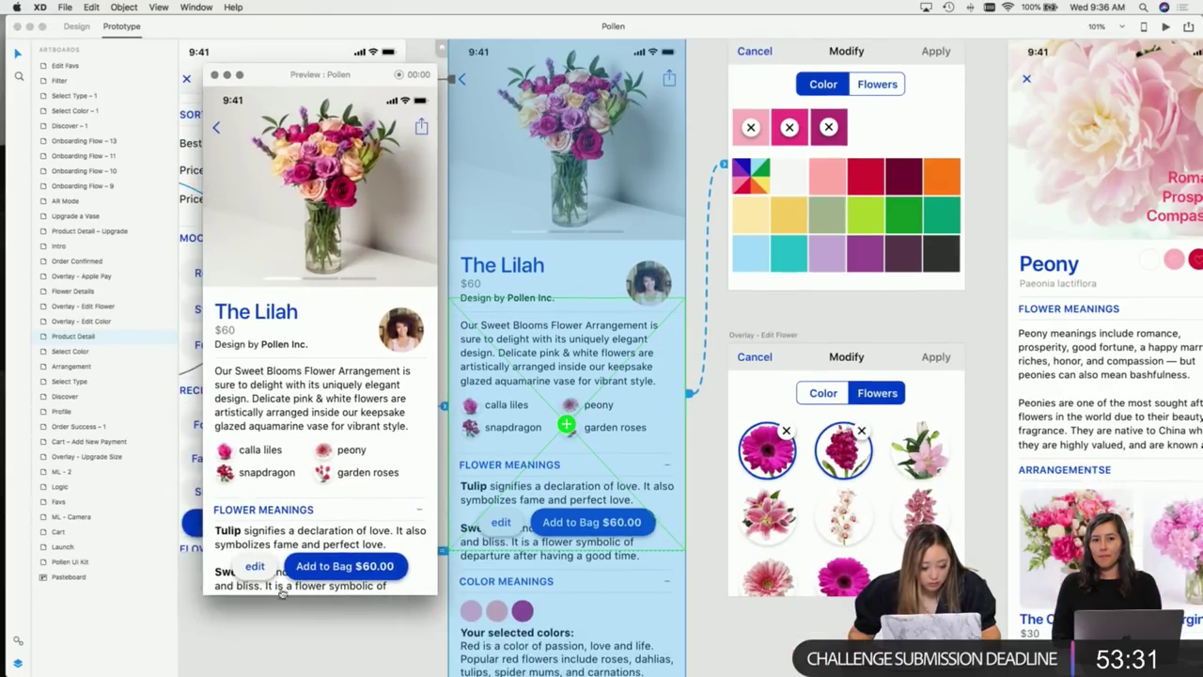
click(242, 569)
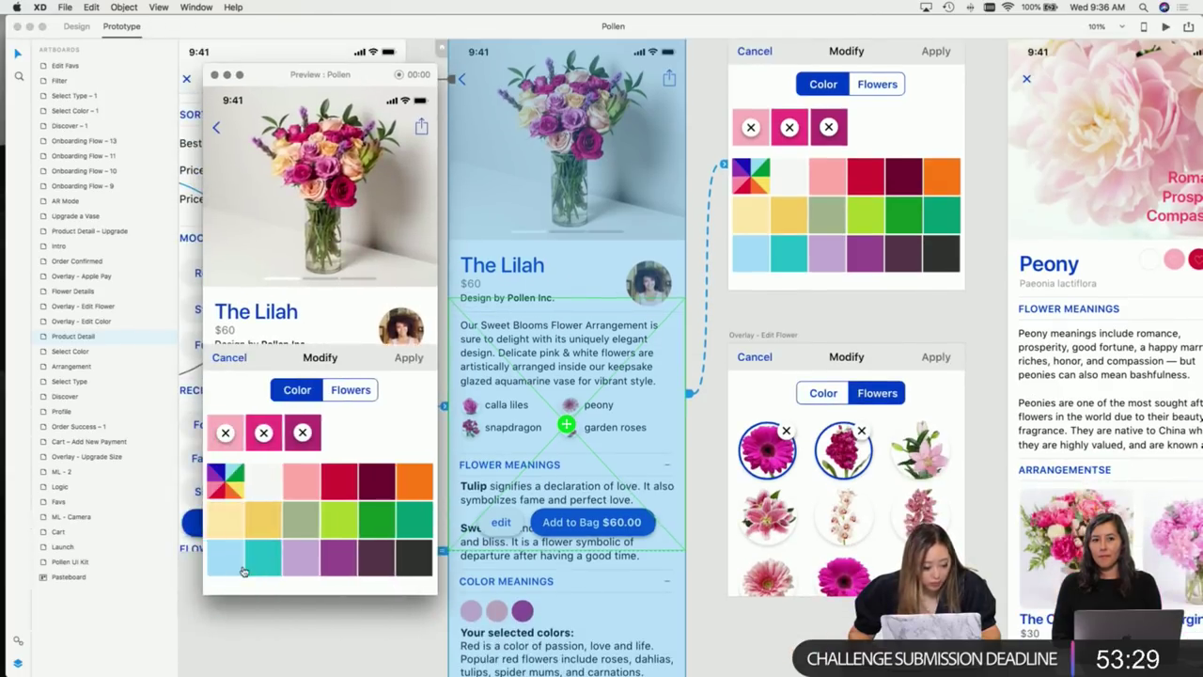
Step: Set the transition of the Edit Color overlay linked from Product Detail to Slide Up
click(725, 165)
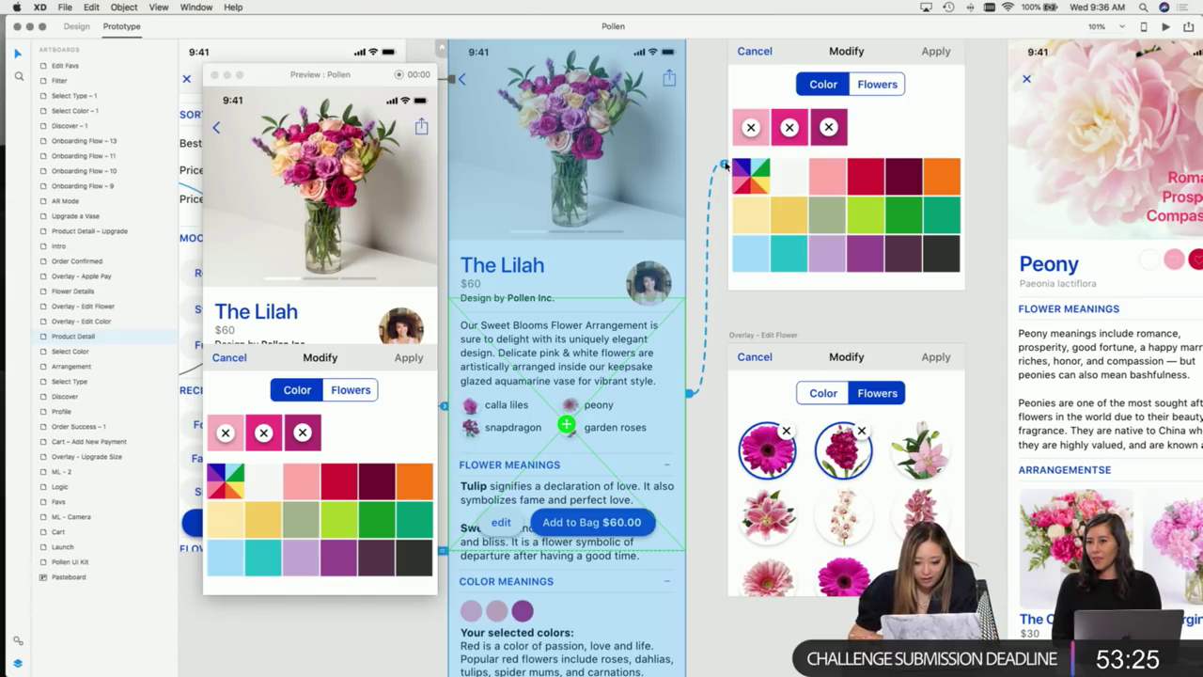
click(725, 166)
click(702, 267)
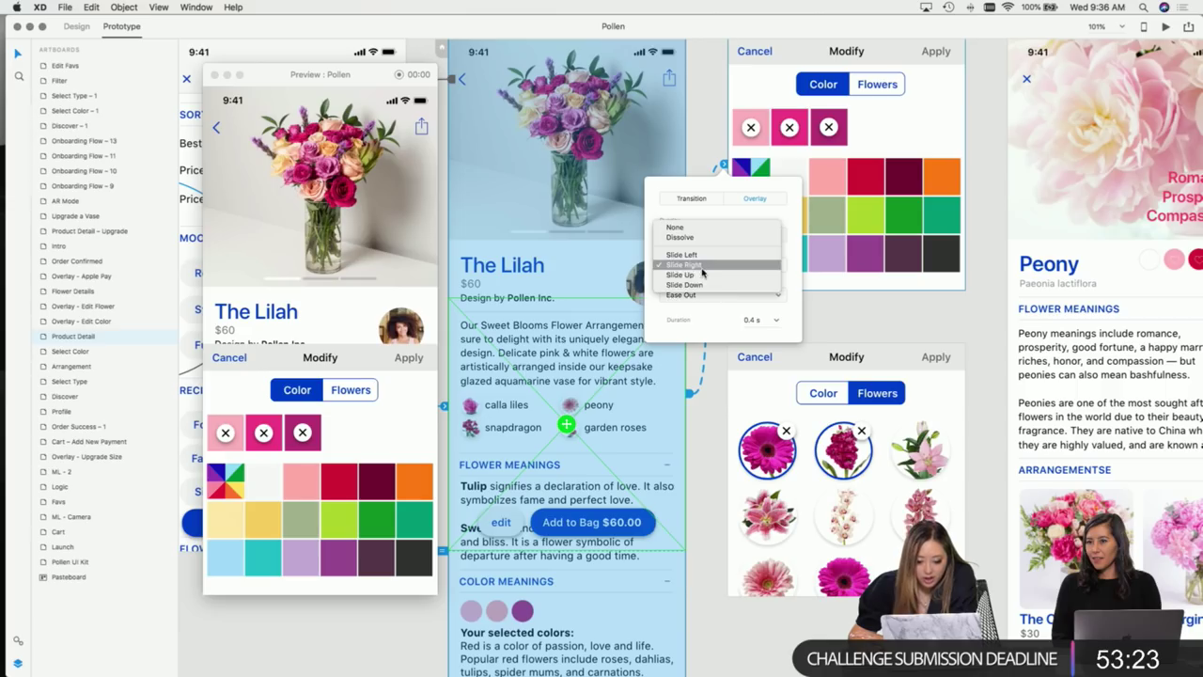
click(702, 274)
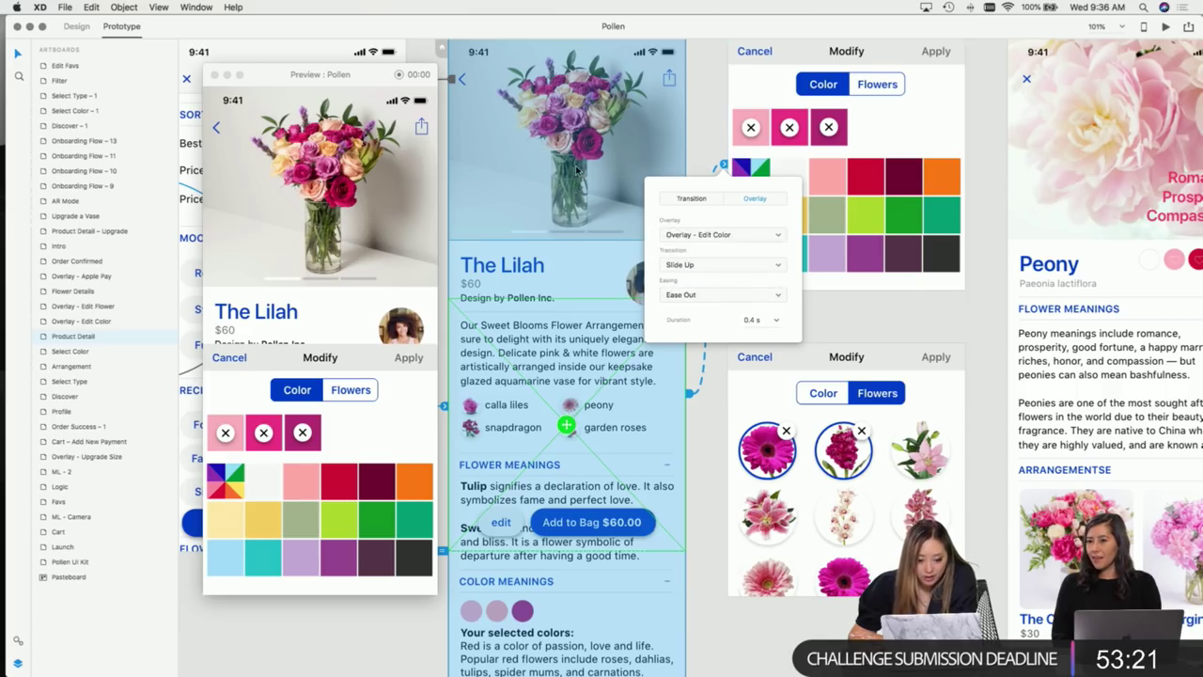
Step: Set the transition of the link from Product Detail to Overlay – Edit Color to None
scroll(471, 63, up, 2)
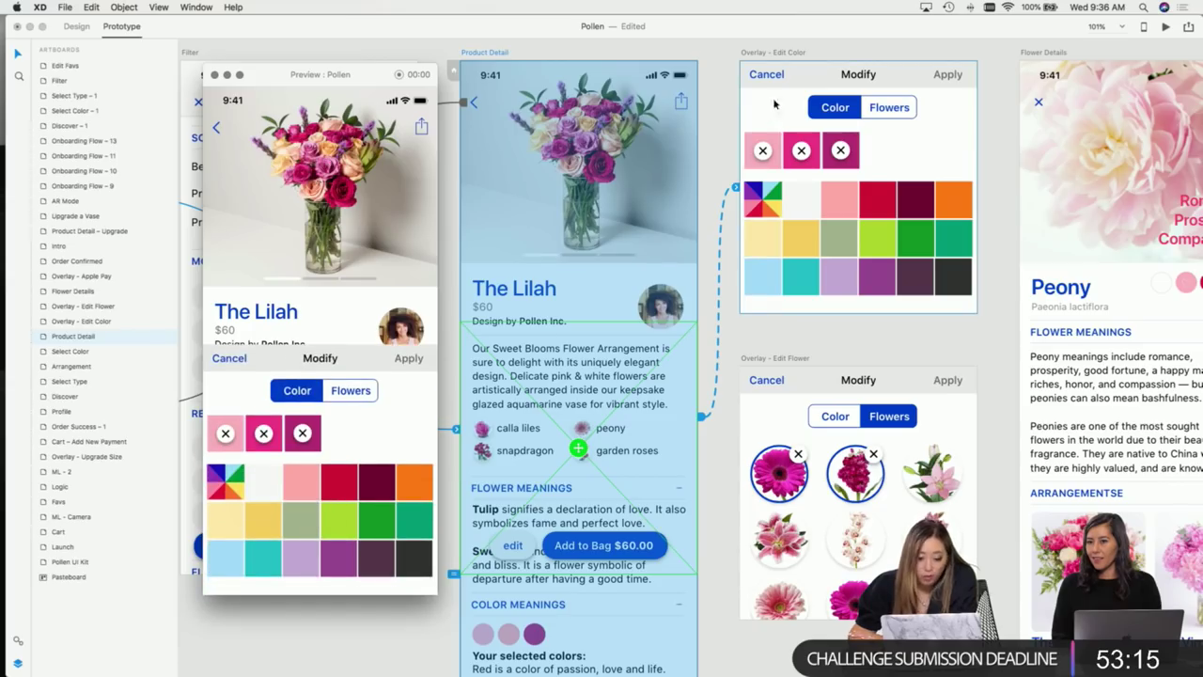
click(737, 191)
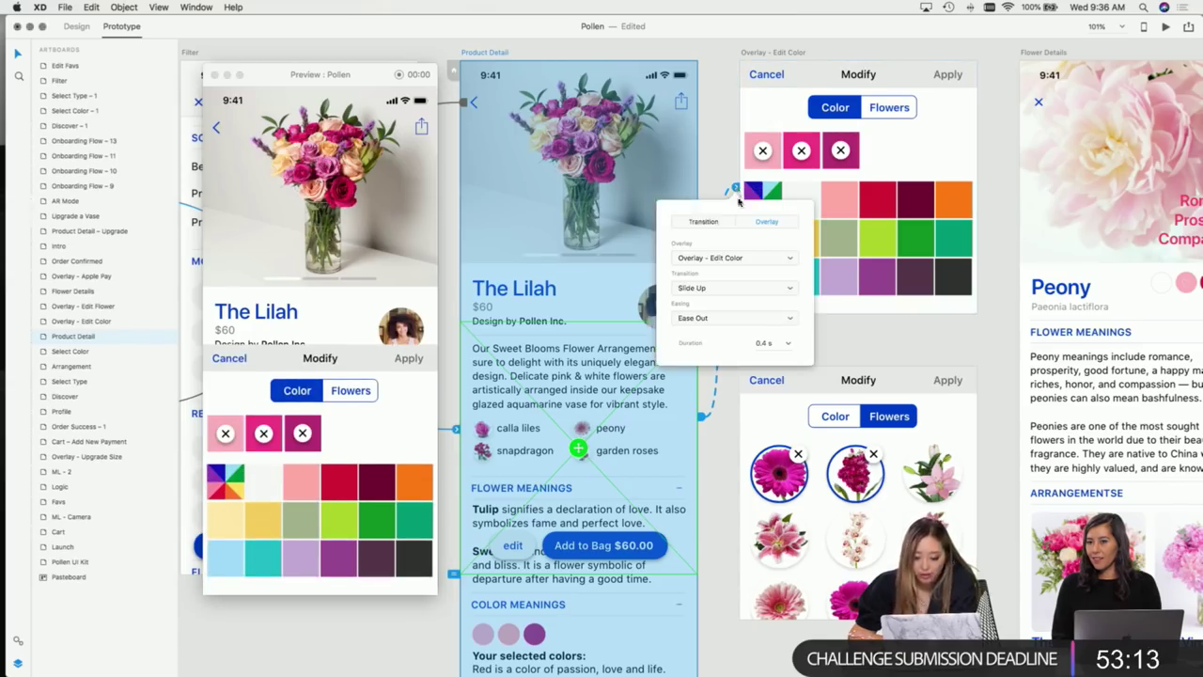
click(733, 288)
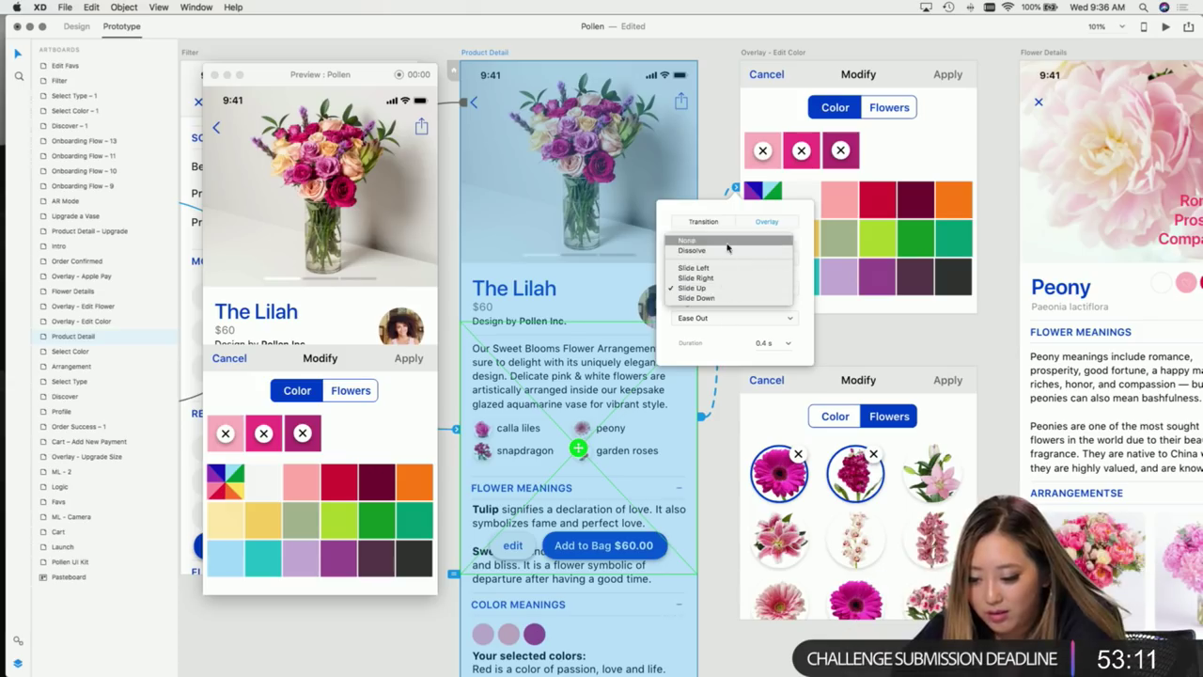
click(731, 246)
Step: Test opening and dismissing the Modify sheet from Product Detail in the preview, and save the document
click(472, 56)
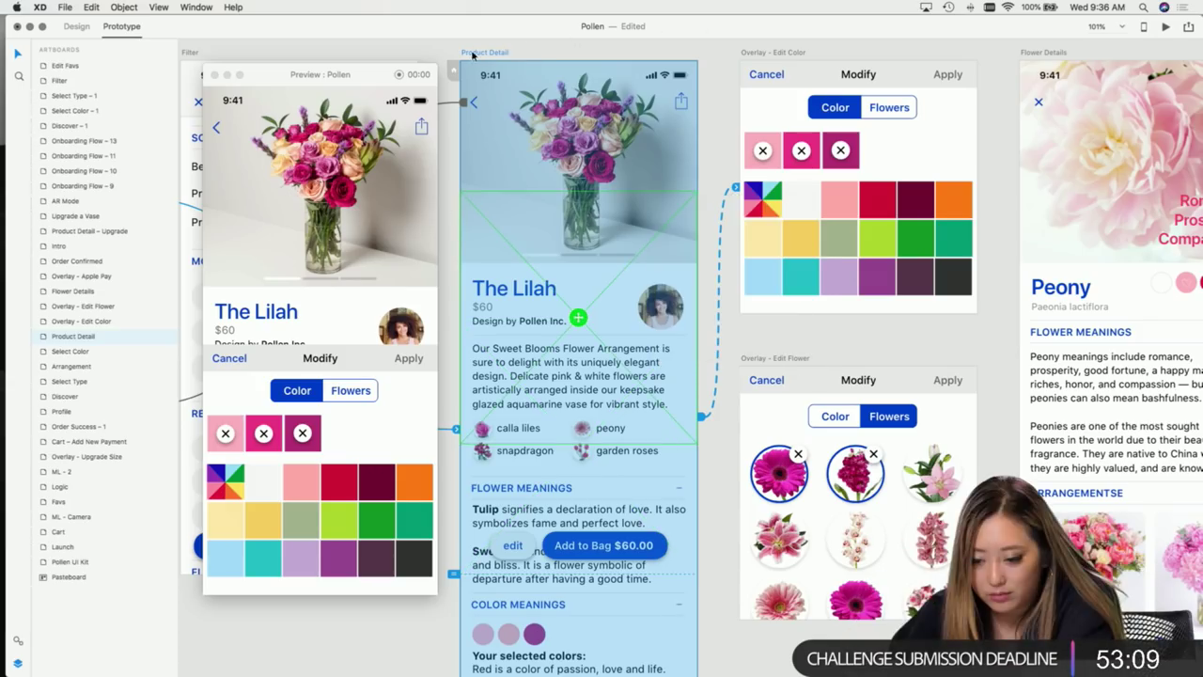
click(255, 254)
click(299, 231)
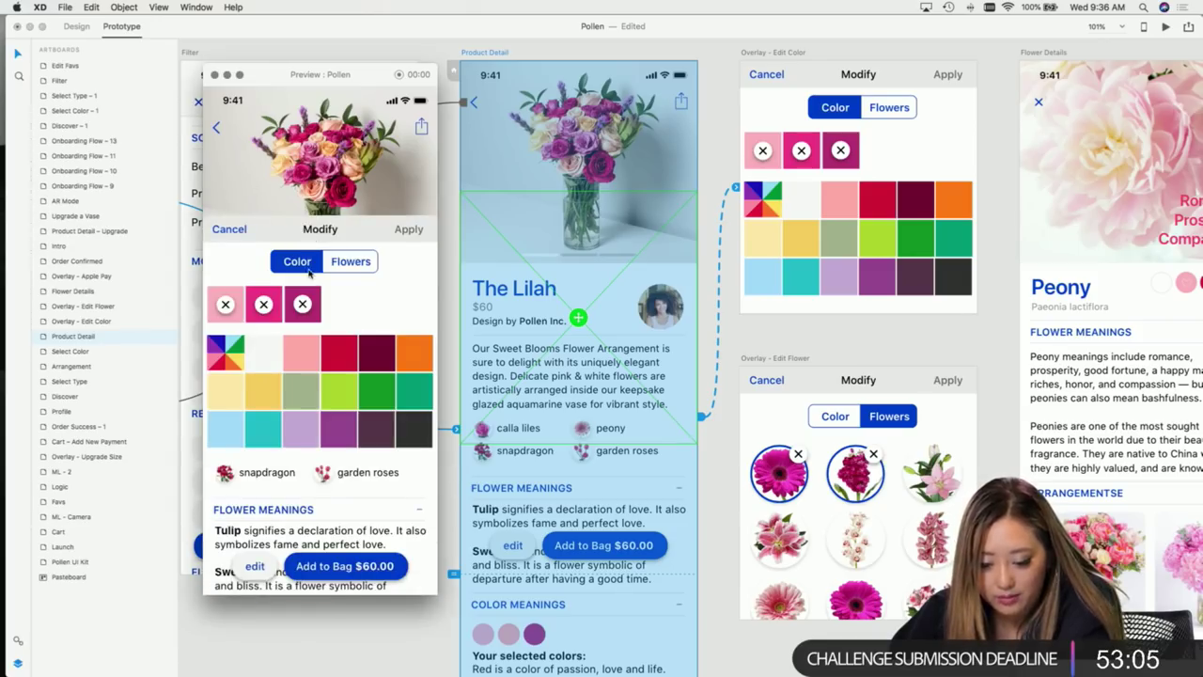
click(308, 272)
click(785, 54)
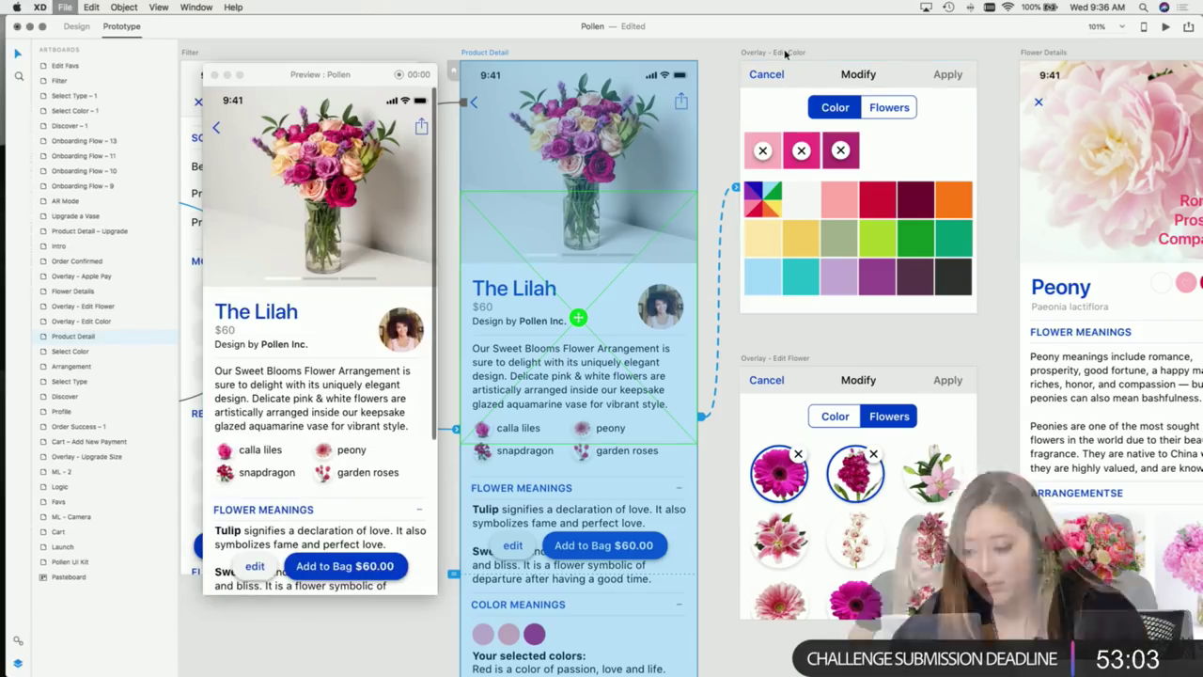
key(super+s)
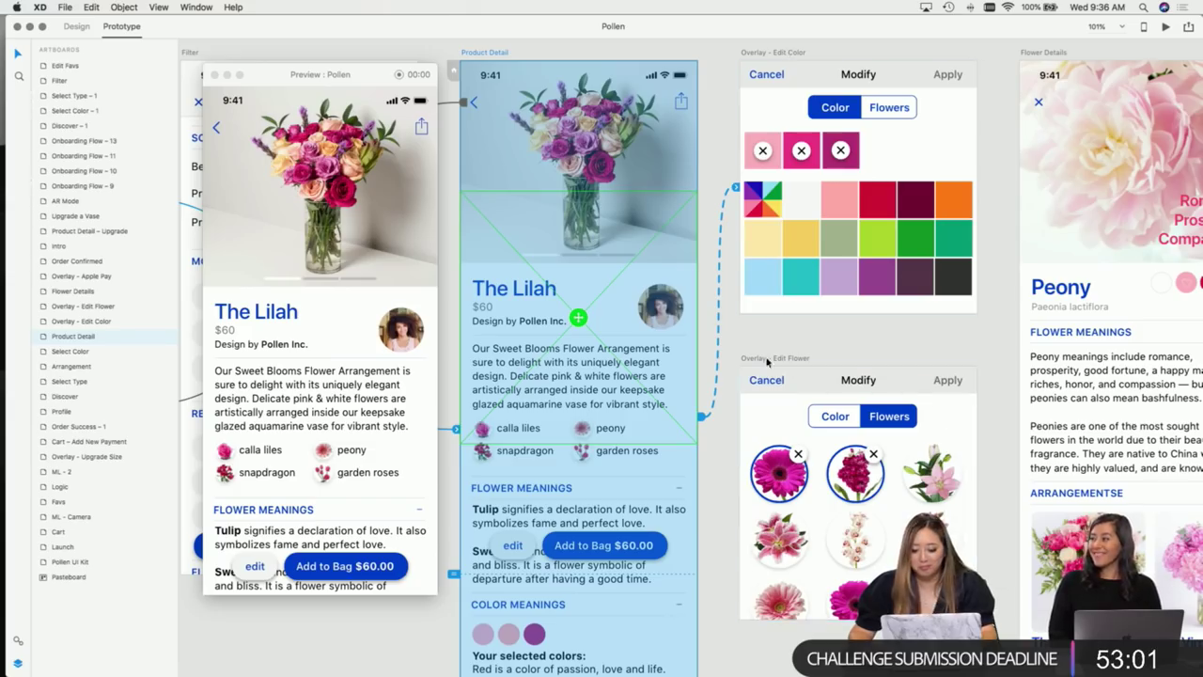
Step: Move the Overlay – Edit Flower and Overlay – Edit Color artboards lower on the canvas
drag(769, 358, 773, 570)
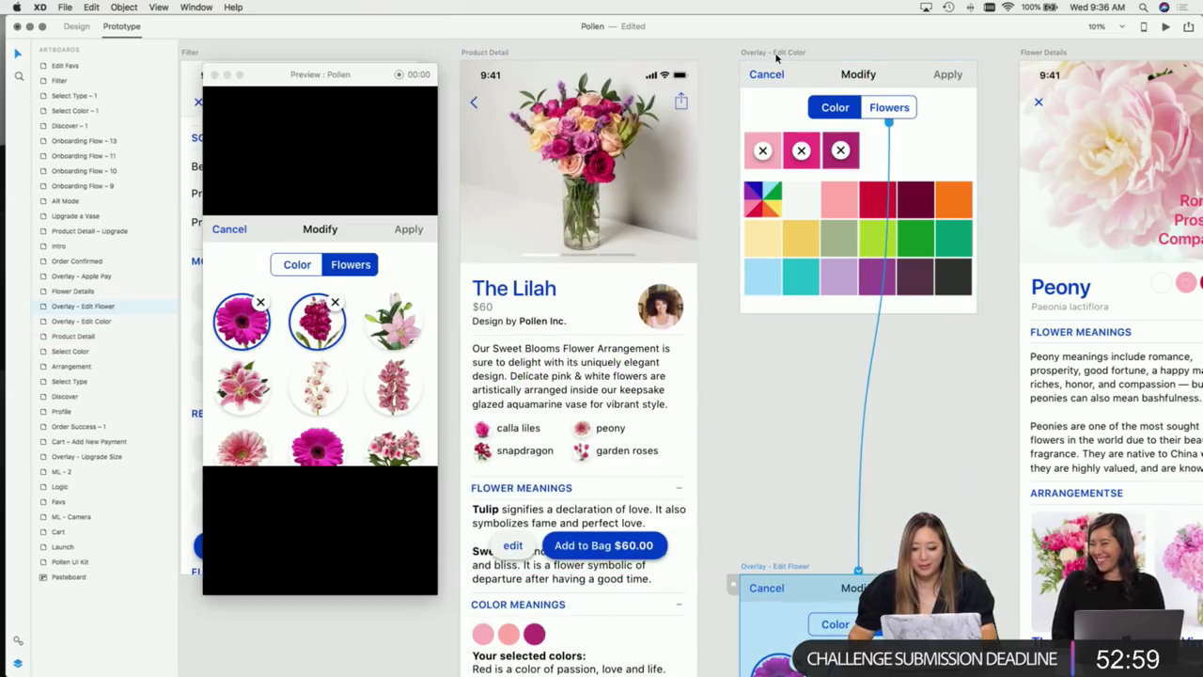
drag(778, 58, 749, 287)
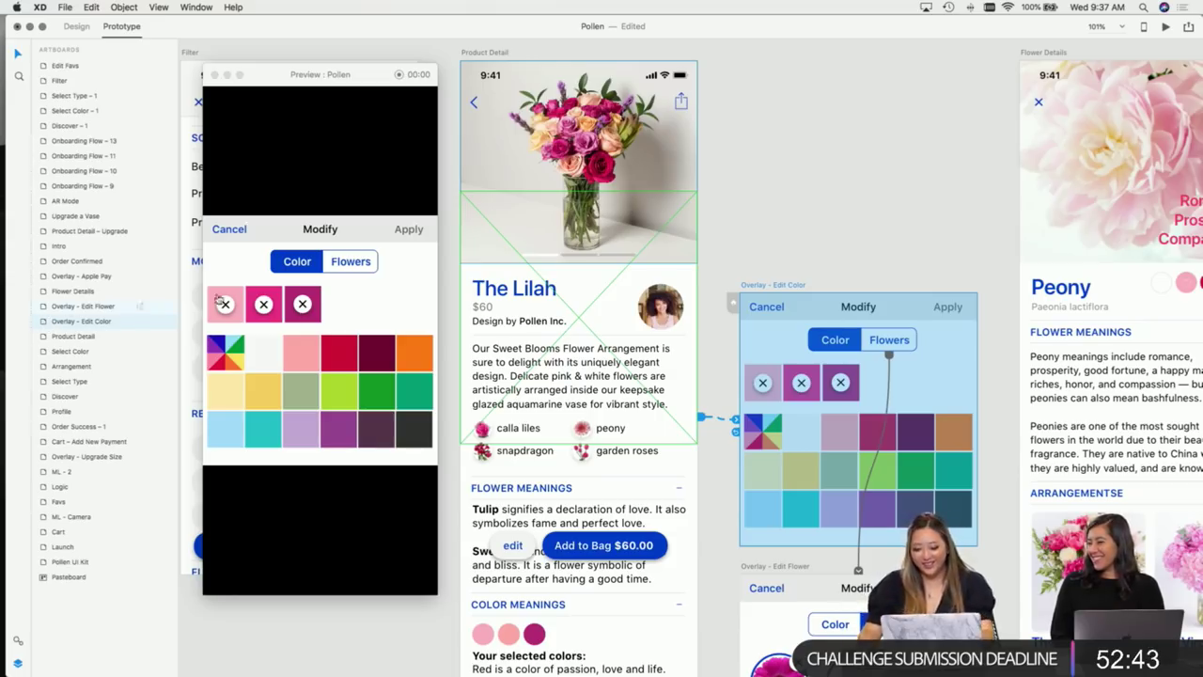
Step: Examine the Overlay – Apple Pay artboard for reference and compare Product Detail with Overlay – Edit Color in the preview
scroll(811, 292, right, 10)
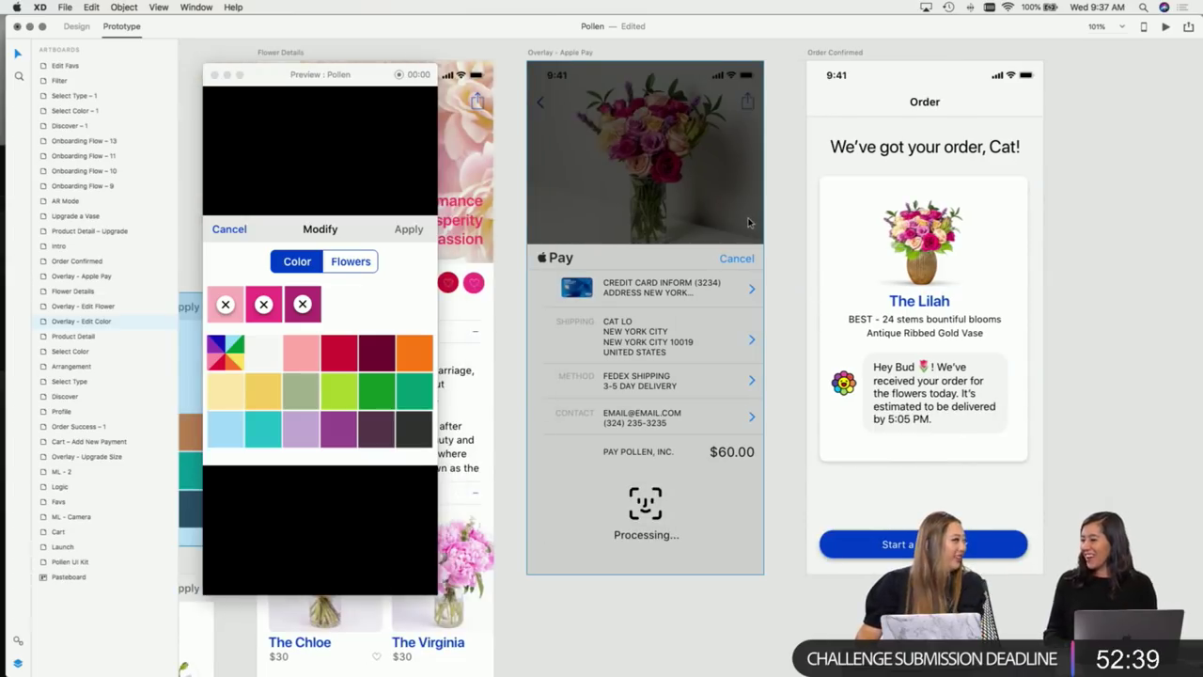
scroll(749, 222, left, 3)
scroll(892, 280, left, 3)
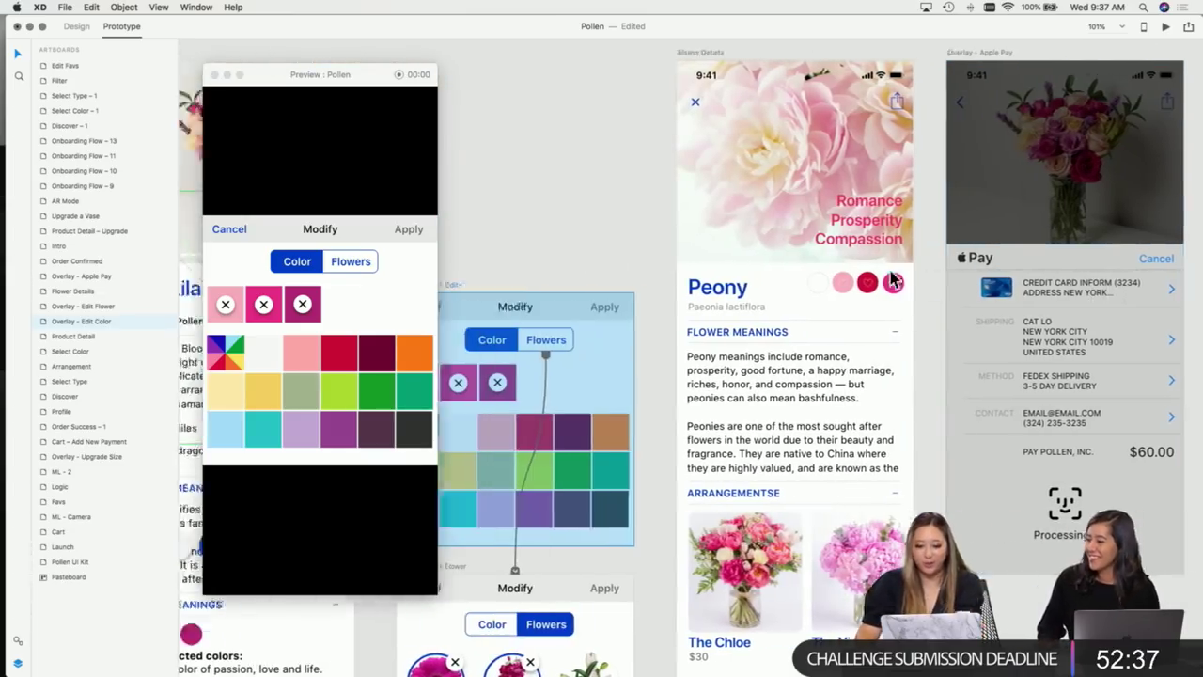
scroll(893, 280, left, 2)
scroll(586, 256, left, 3)
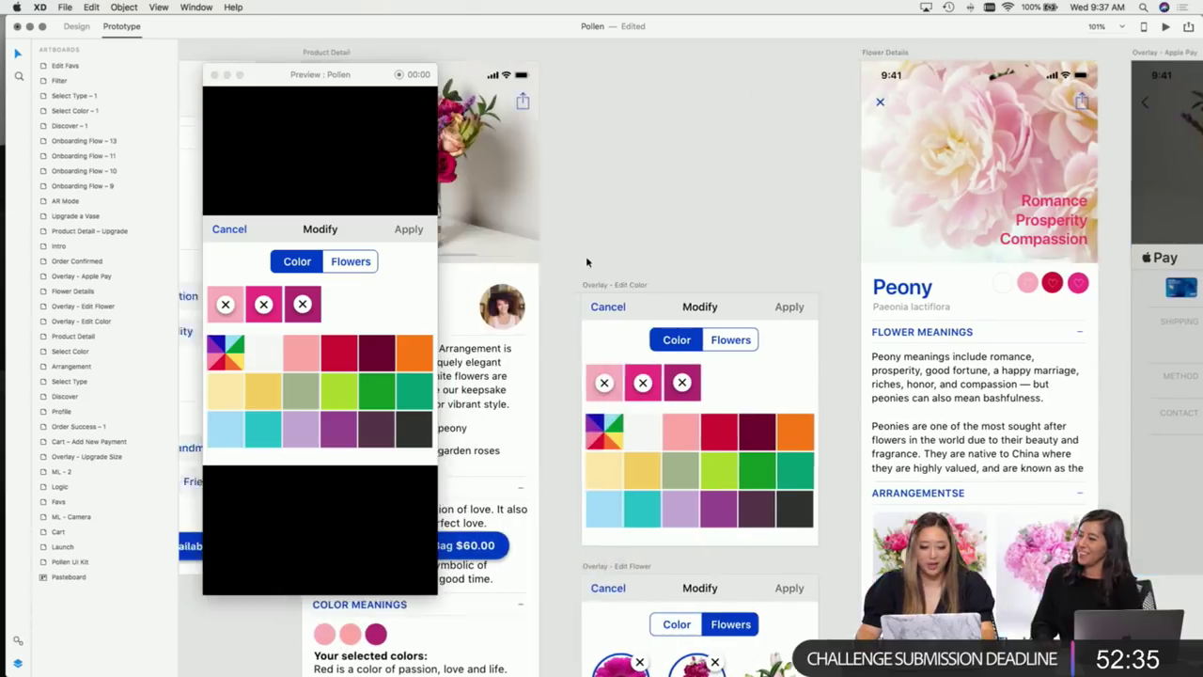
scroll(629, 282, left, 3)
scroll(559, 222, left, 2)
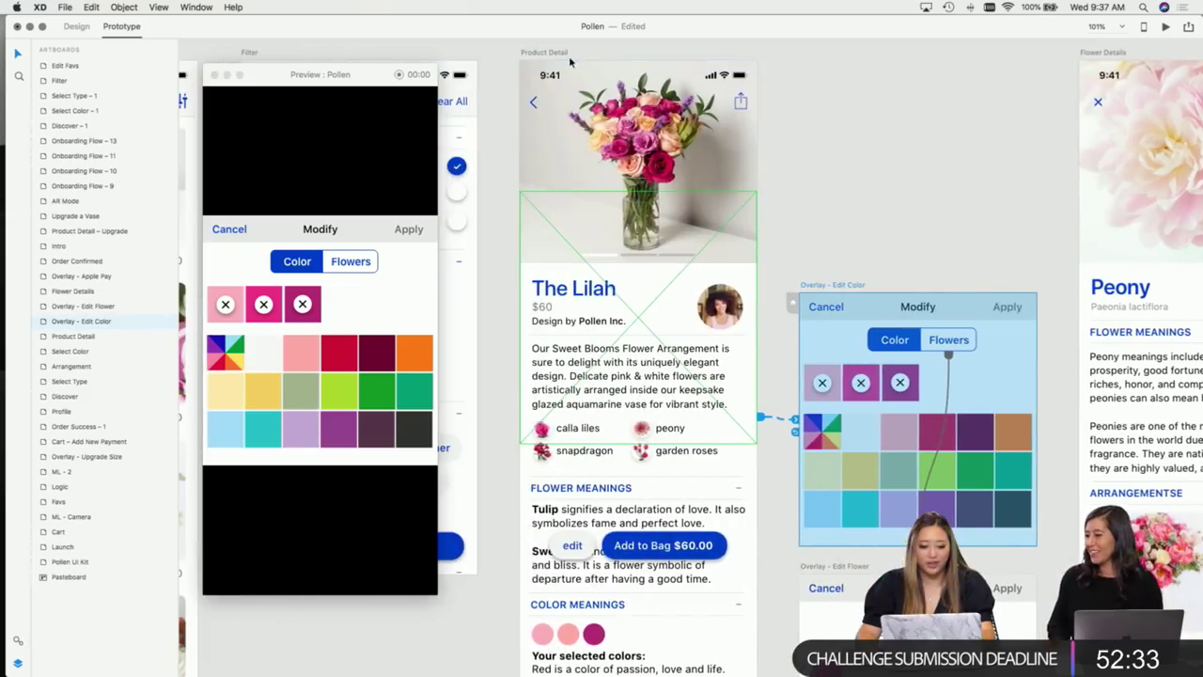
click(552, 55)
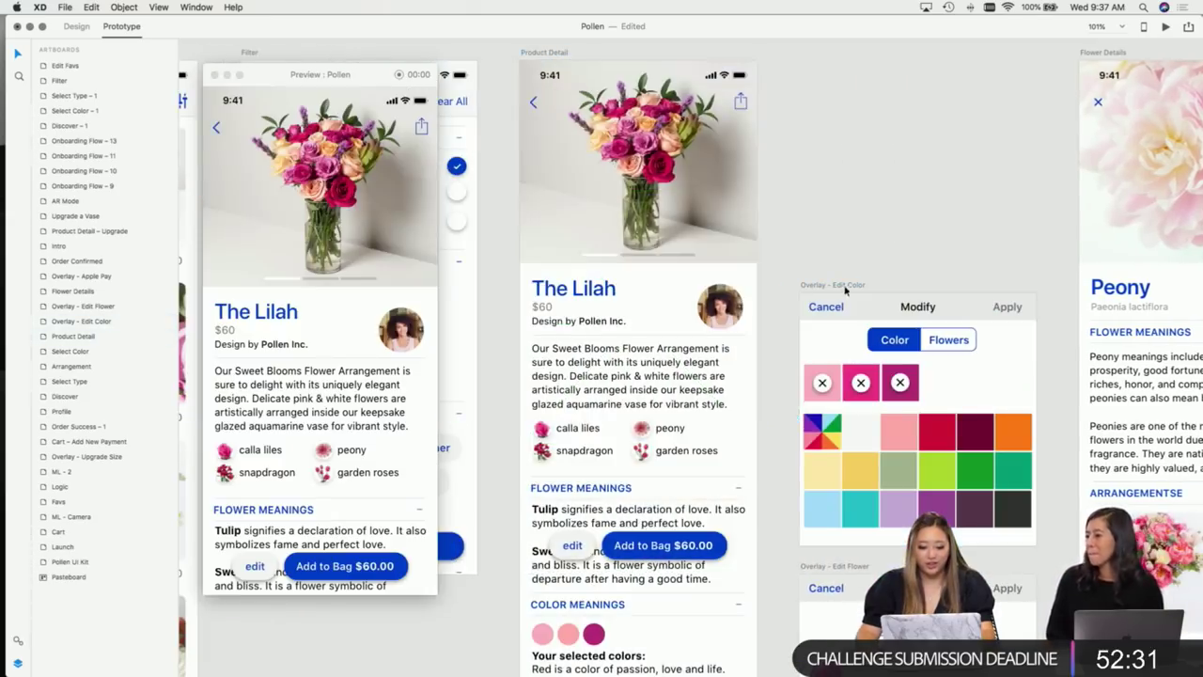
click(829, 295)
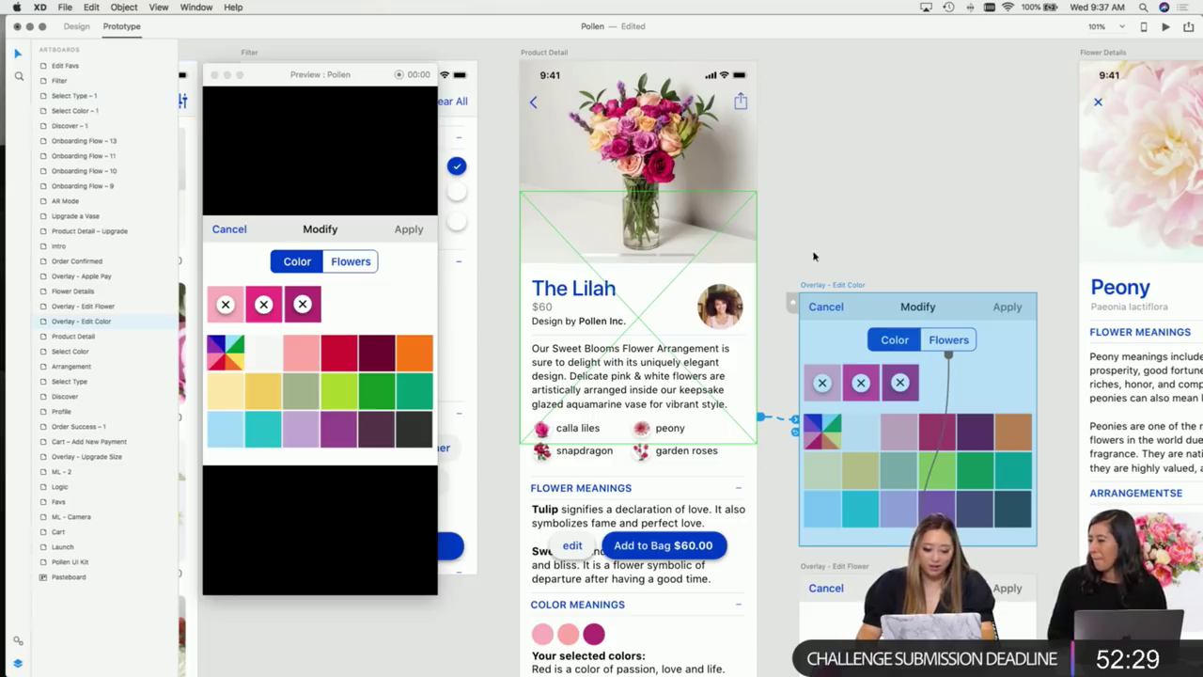
Step: Move Overlay – Edit Color up beside the top of Product Detail and set the artboard's height to 812 in Design mode
drag(817, 285, 817, 58)
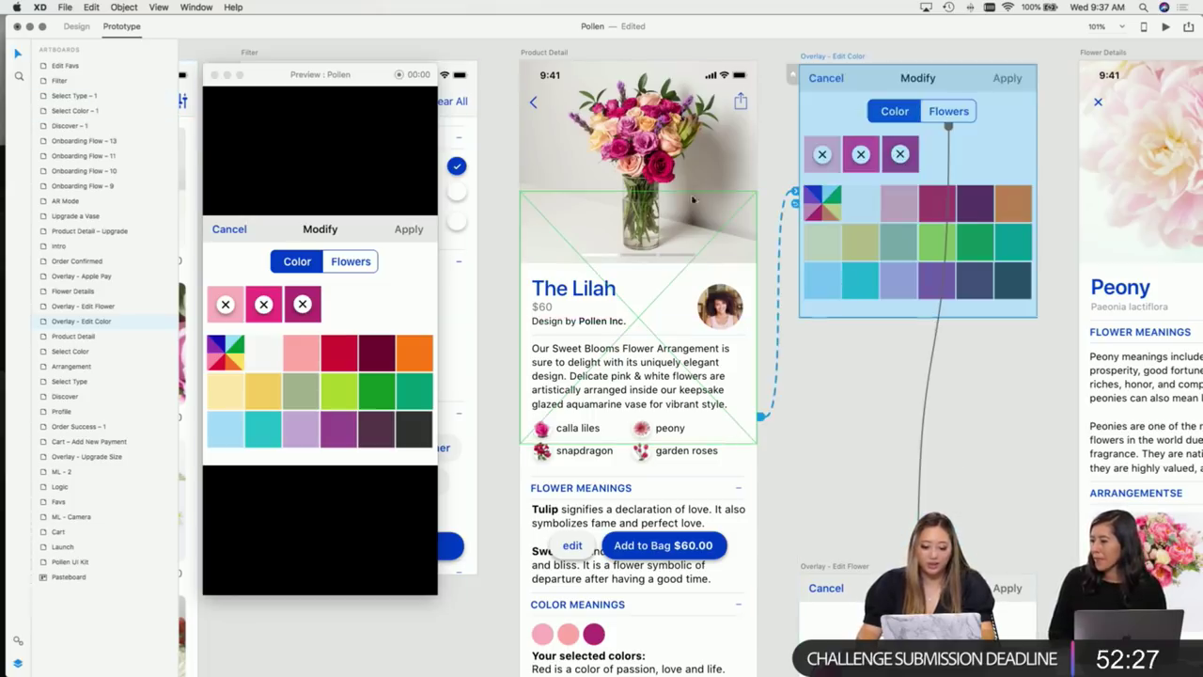
click(73, 30)
drag(915, 321, 916, 545)
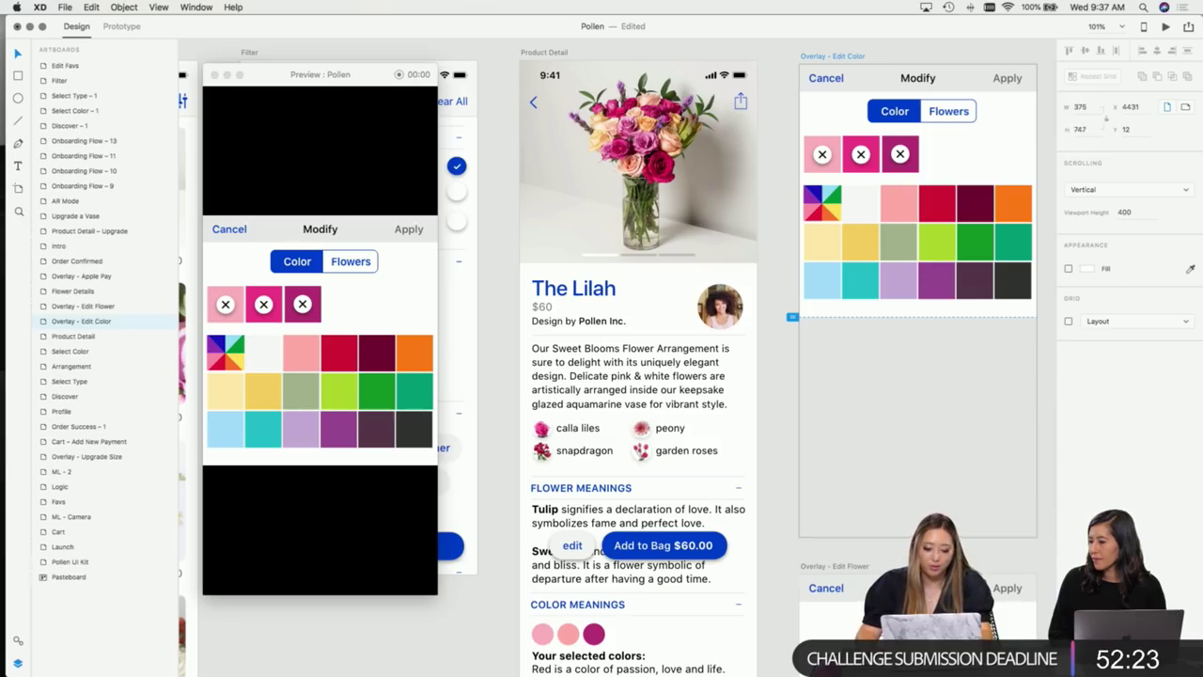
text(812)
key(Return)
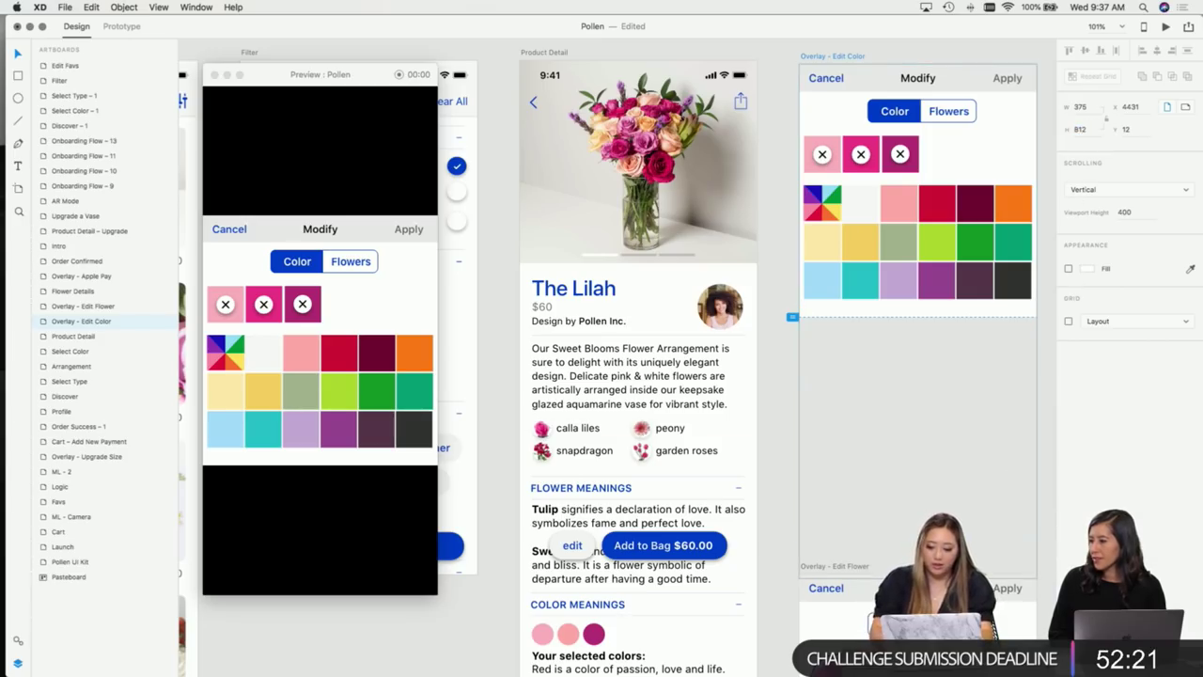
Step: Place the Edit Flower artboard below Overlay – Edit Color and move the Modify sheet to the bottom edge of Overlay – Edit Color
click(350, 261)
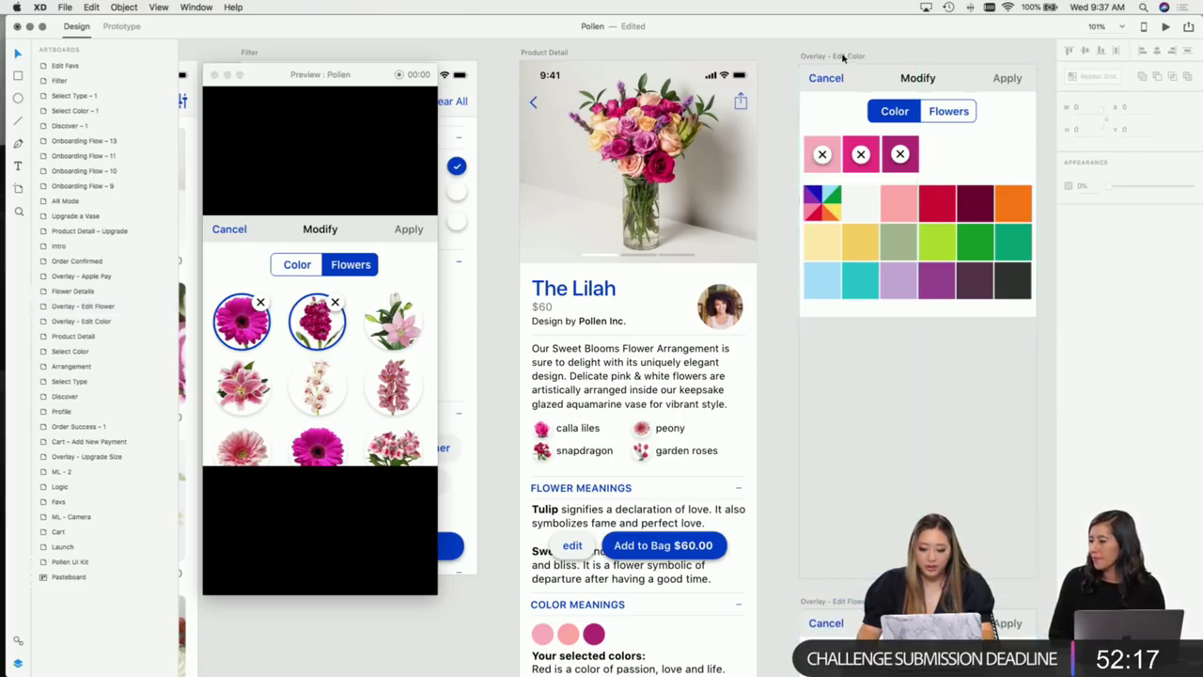
drag(861, 144, 857, 405)
Step: Copy the dark bg rectangle from Overlay – Apple Pay into Overlay – Edit Color and place it behind the Modify sheet
scroll(980, 179, right, 10)
click(735, 174)
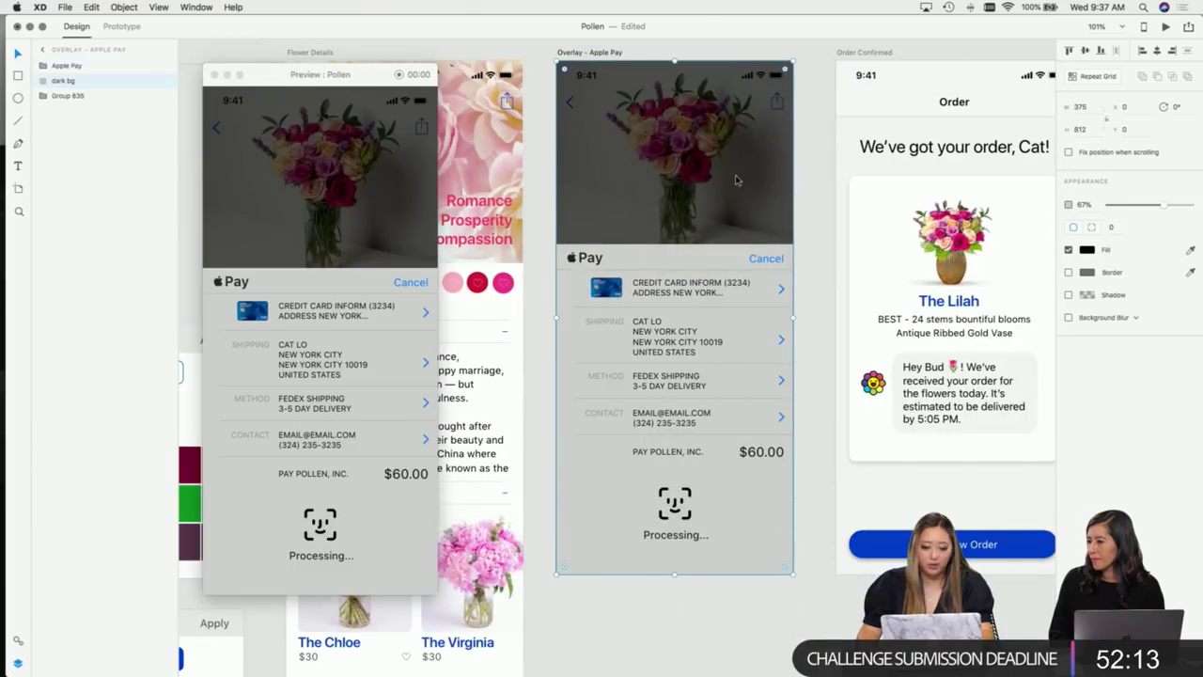
key(super+c)
scroll(736, 174, left, 10)
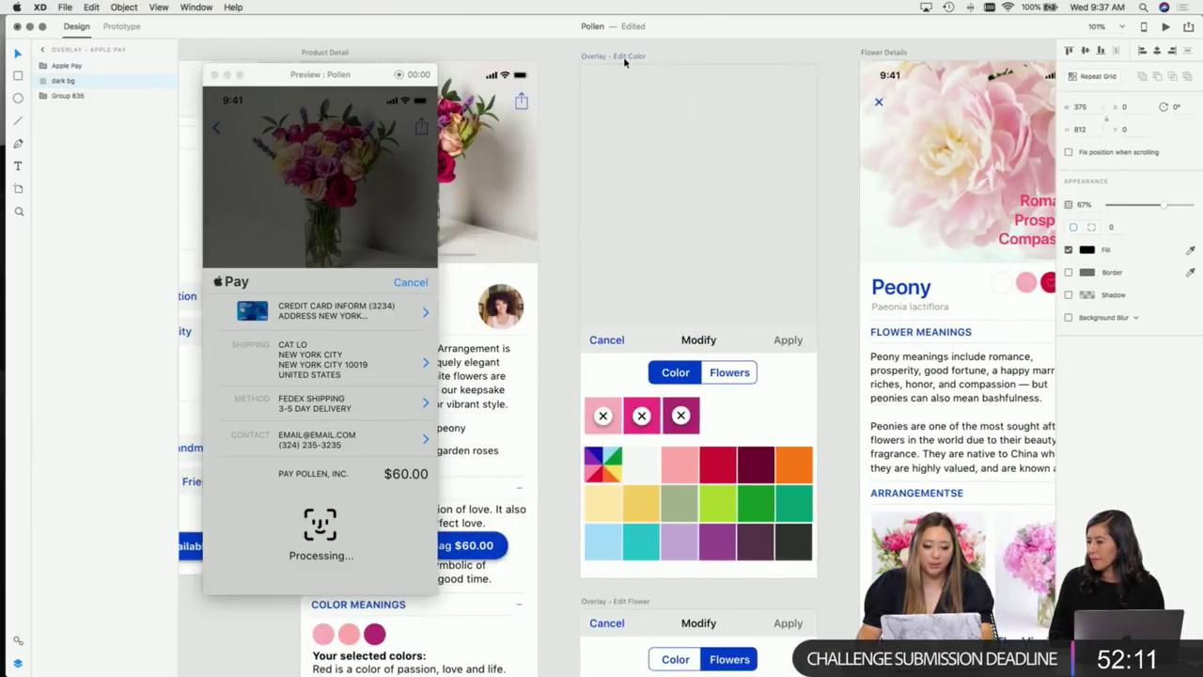
click(623, 57)
key(super+v)
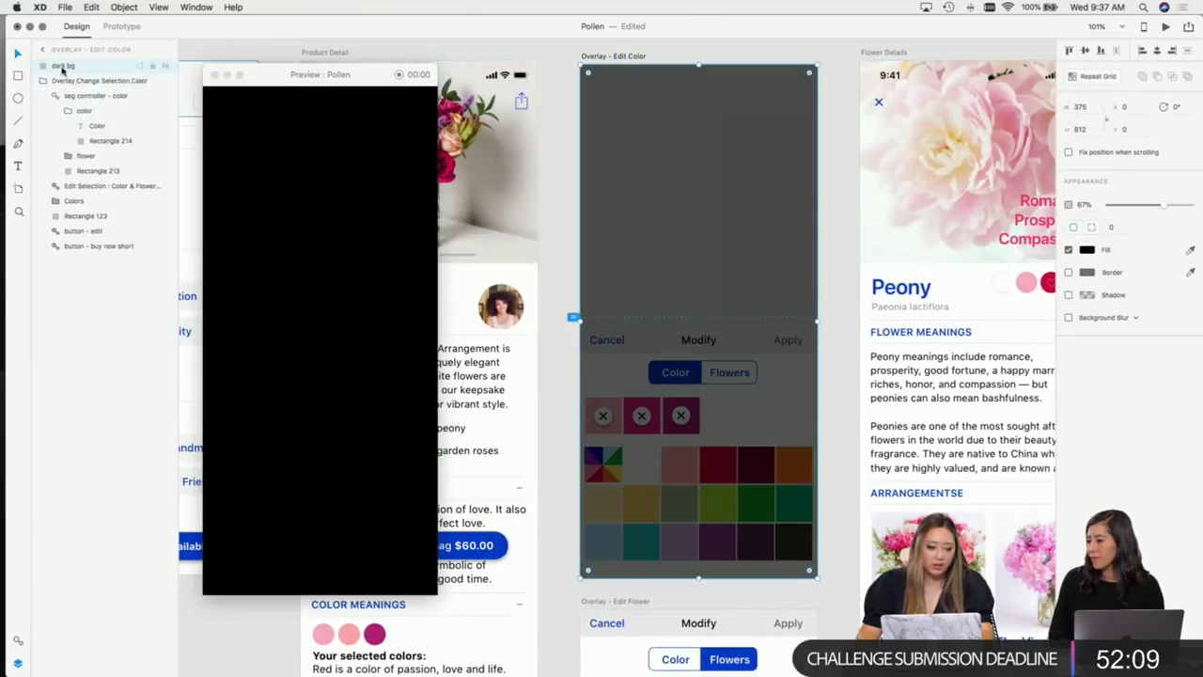
drag(62, 70, 68, 175)
key(Escape)
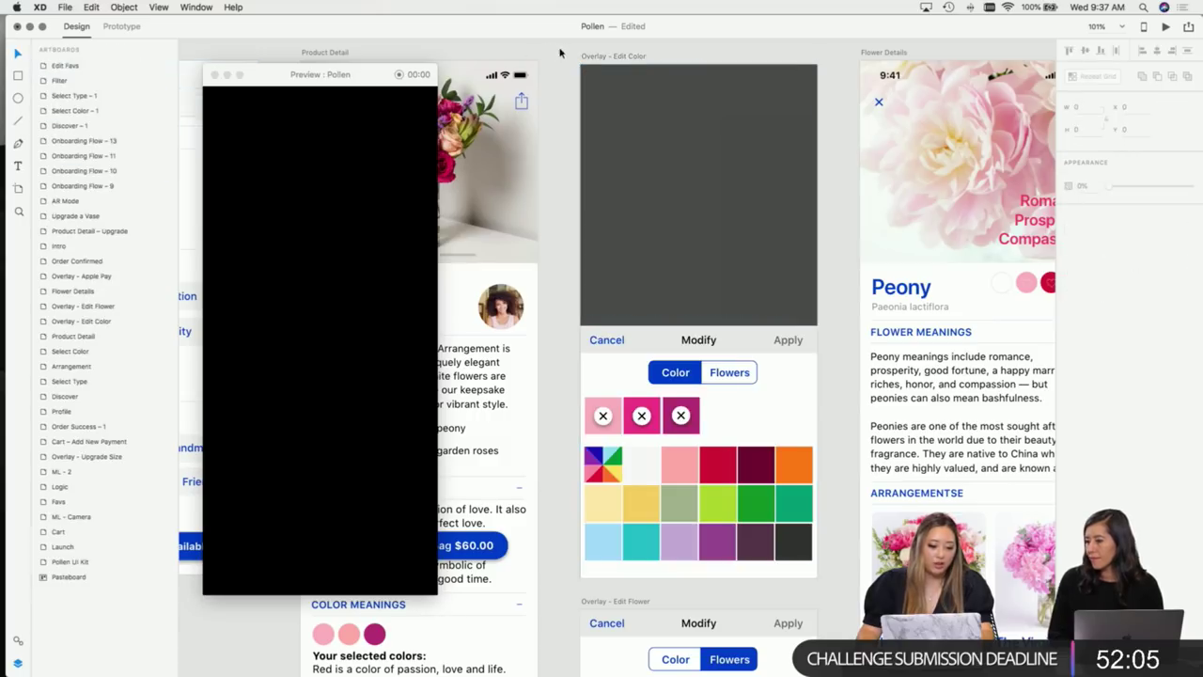
Step: Position the Edit Color overlay flush with the top of the Product Detail artboard in Prototype mode
scroll(501, 54, left, 5)
click(501, 54)
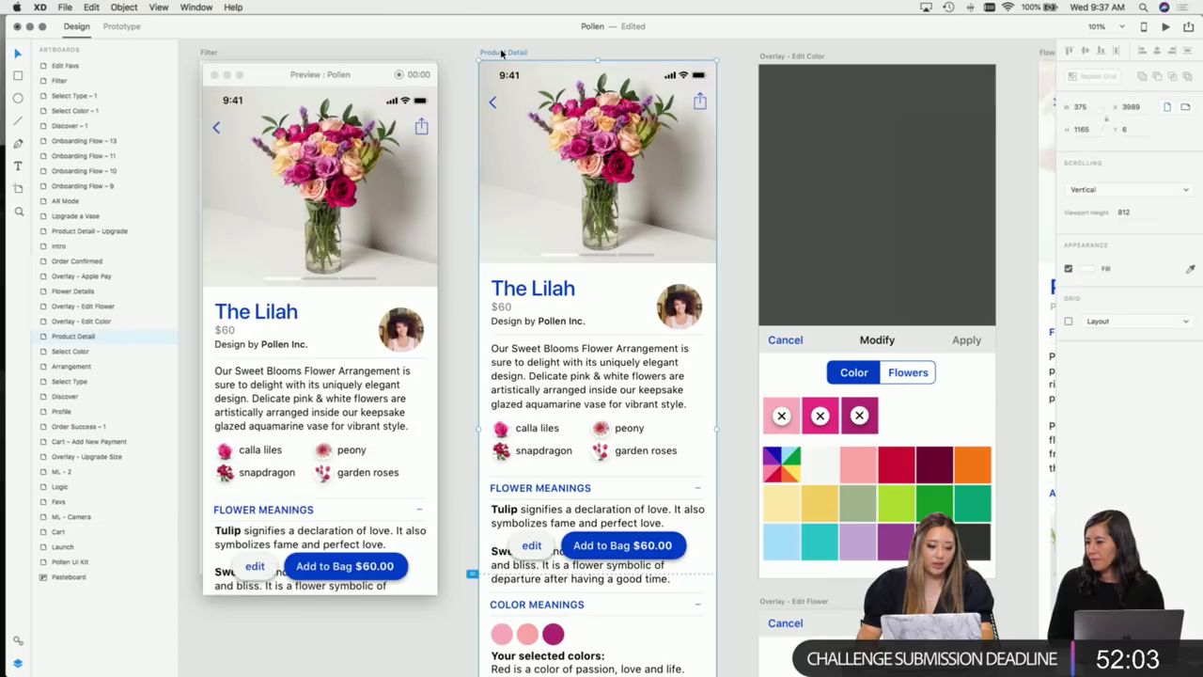
click(122, 26)
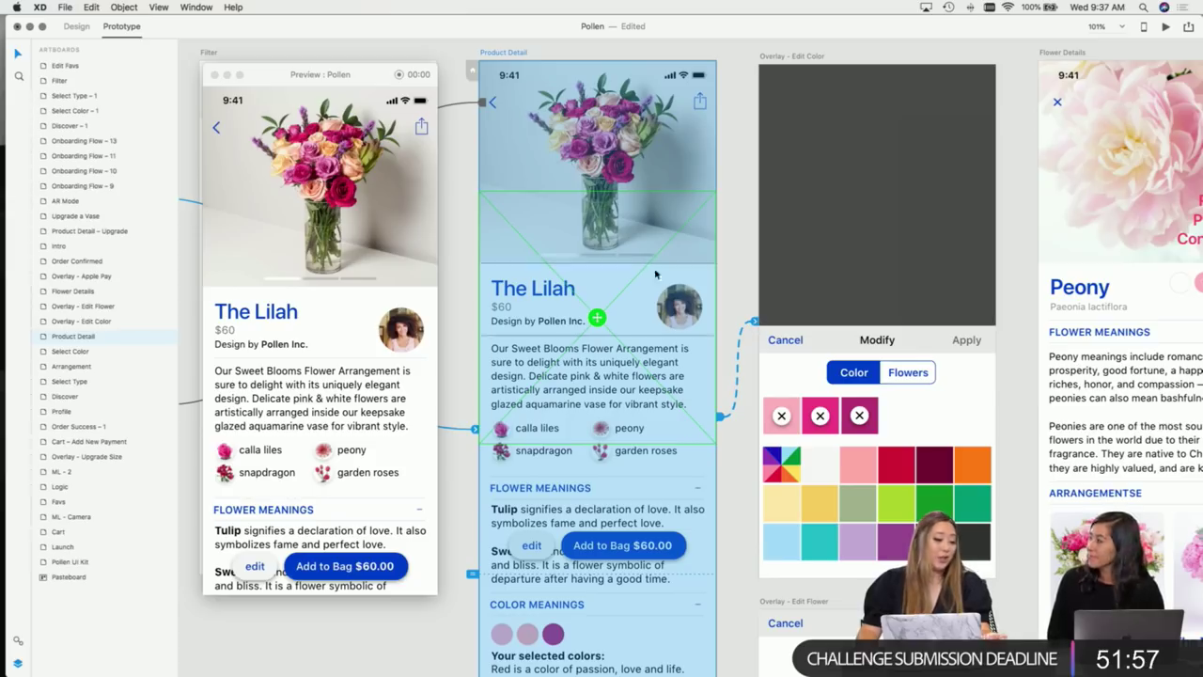
click(75, 27)
click(120, 27)
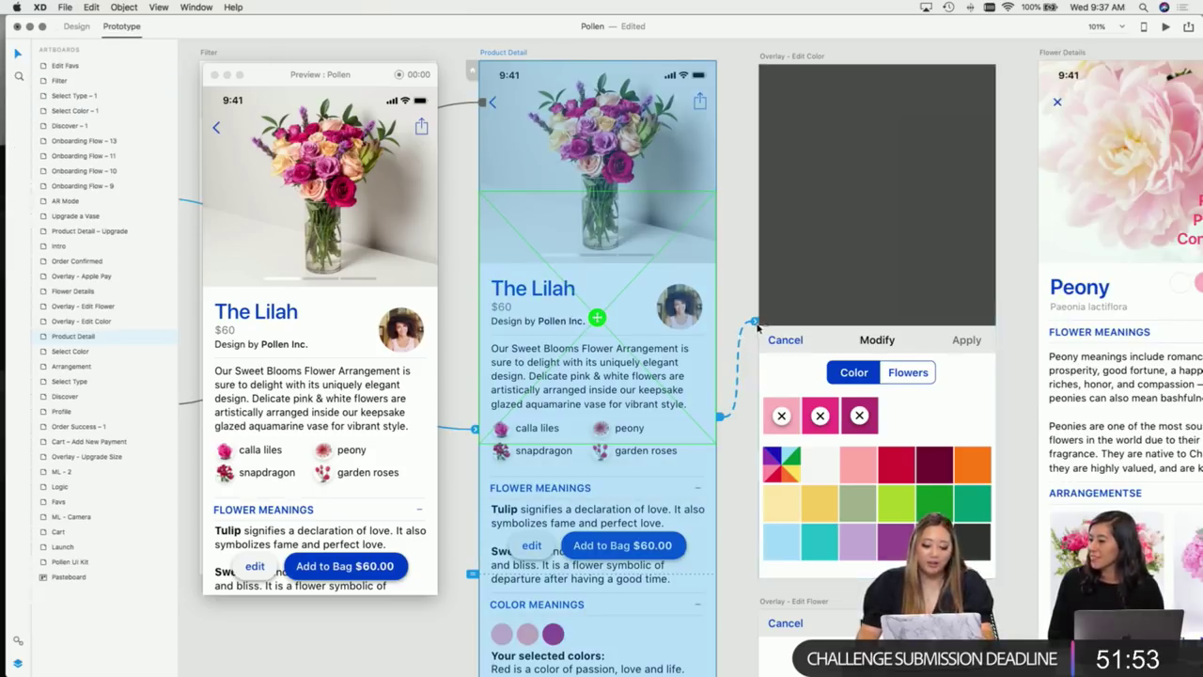
scroll(761, 327, right, 1)
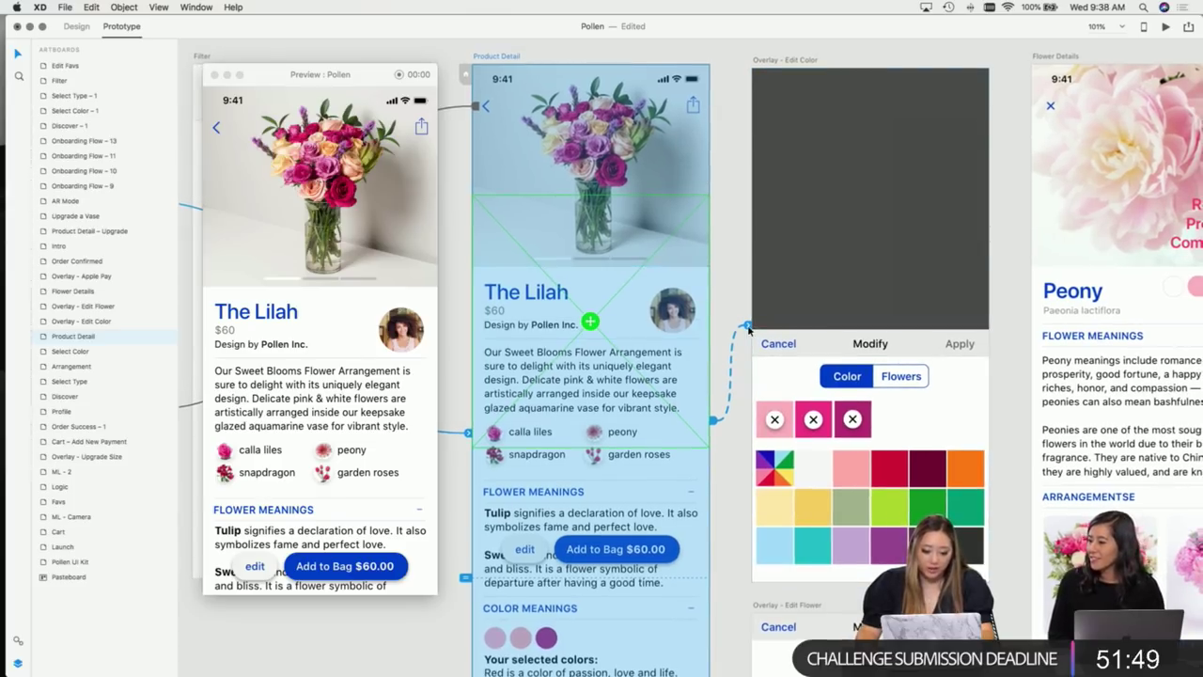
click(592, 325)
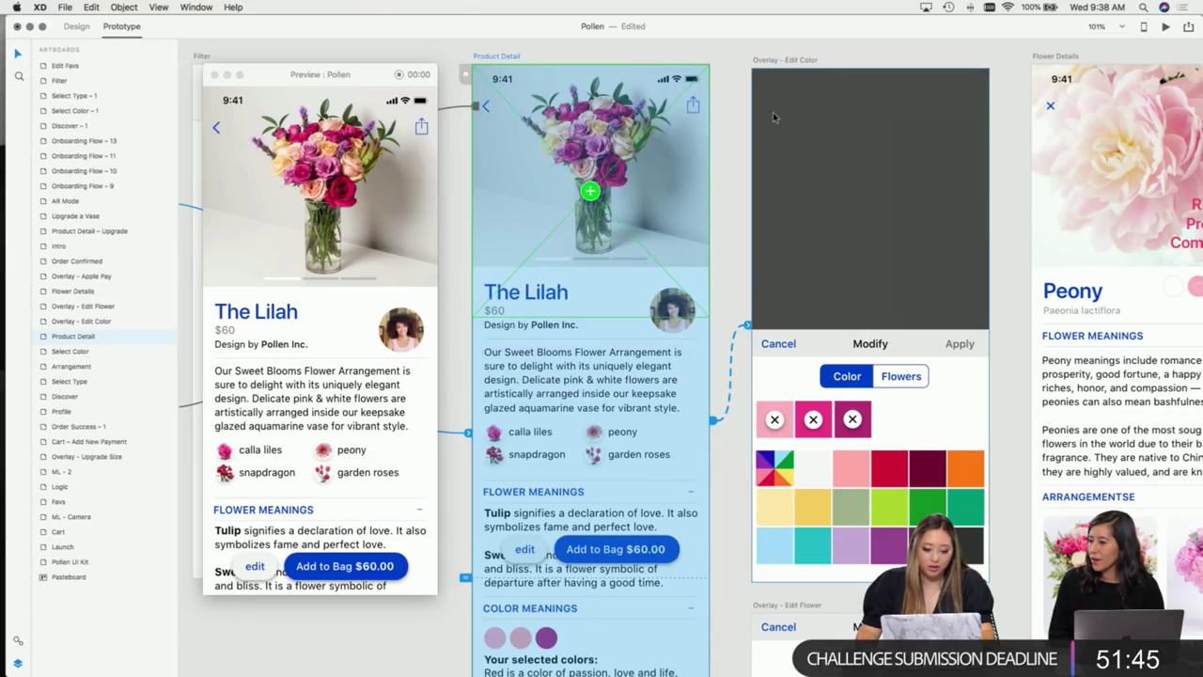
Step: Change the link from Product Detail to Overlay – Edit Color from an overlay to a transition
drag(747, 327, 753, 92)
click(728, 171)
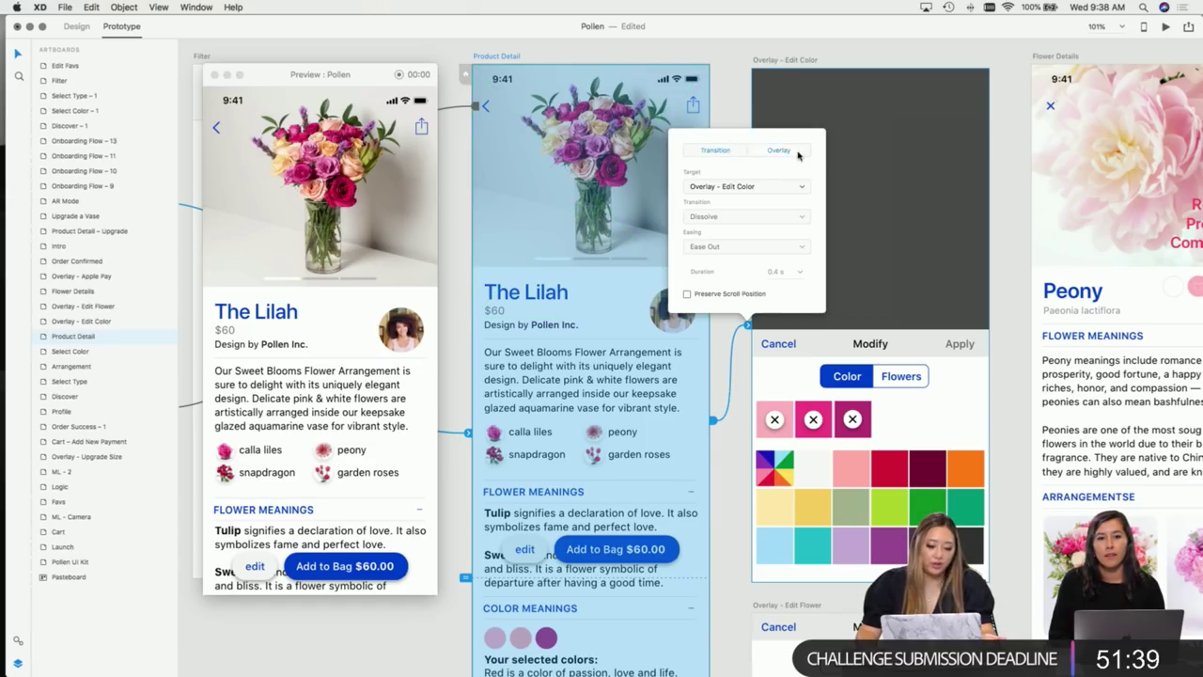
click(798, 153)
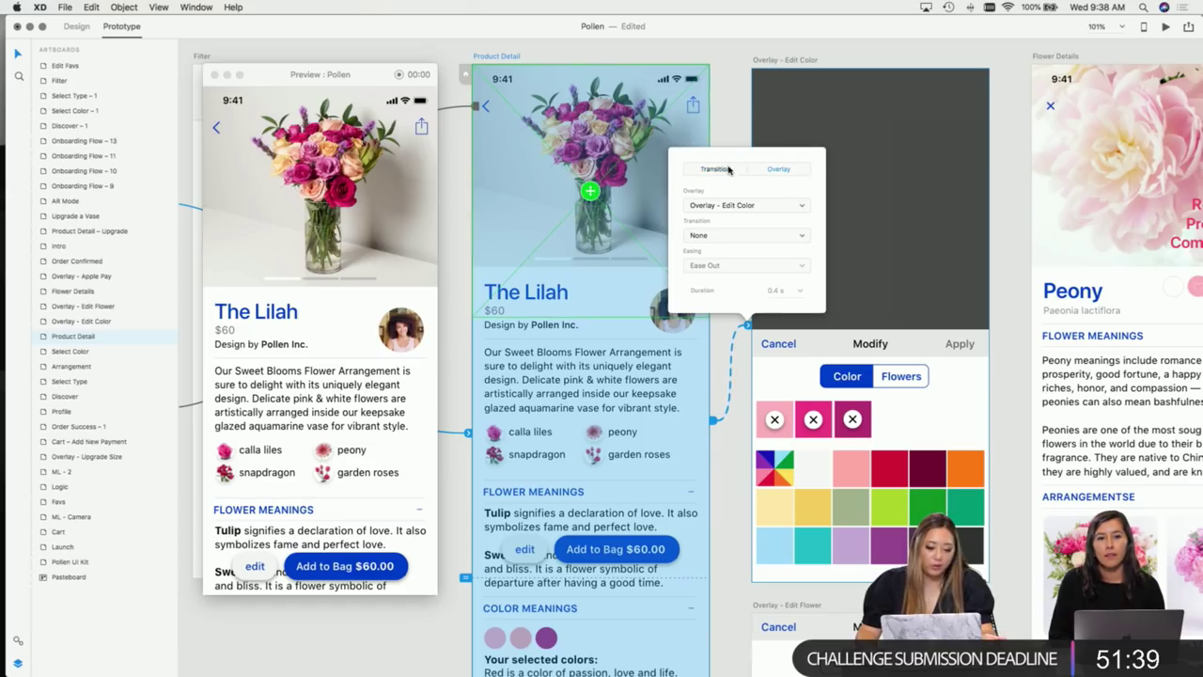
click(731, 171)
Step: Group Overlay Change Selection Color with the dark bg rectangle on Overlay – Edit Color and name the group "layer"
click(309, 142)
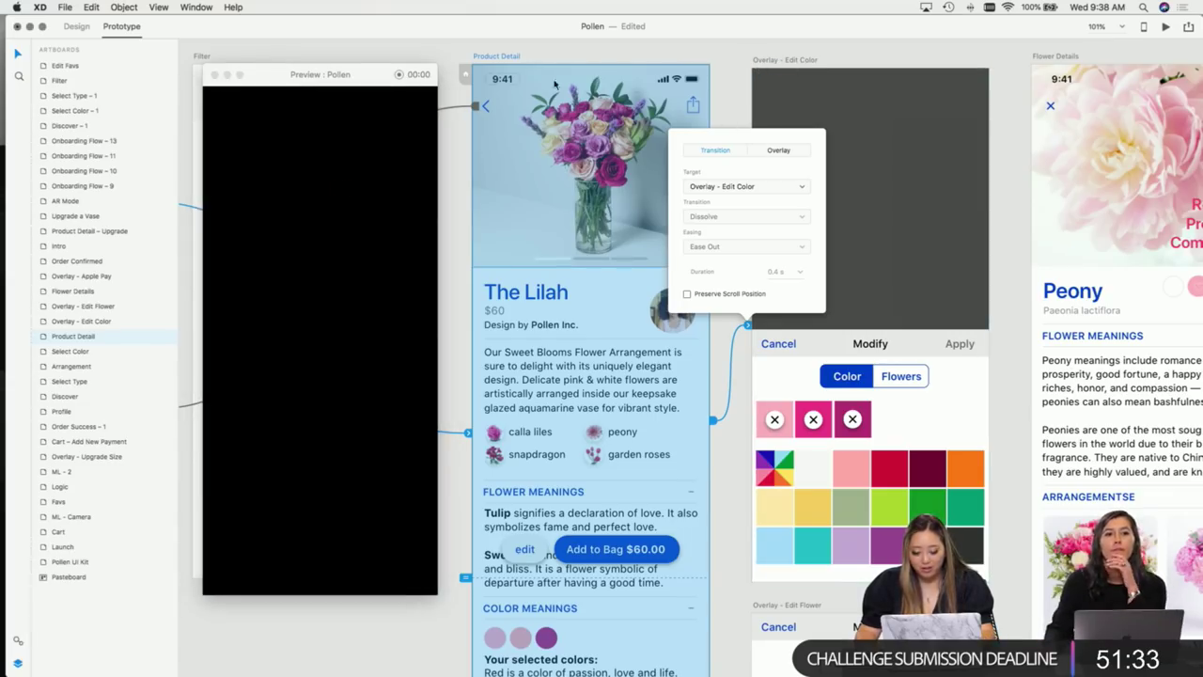
click(848, 149)
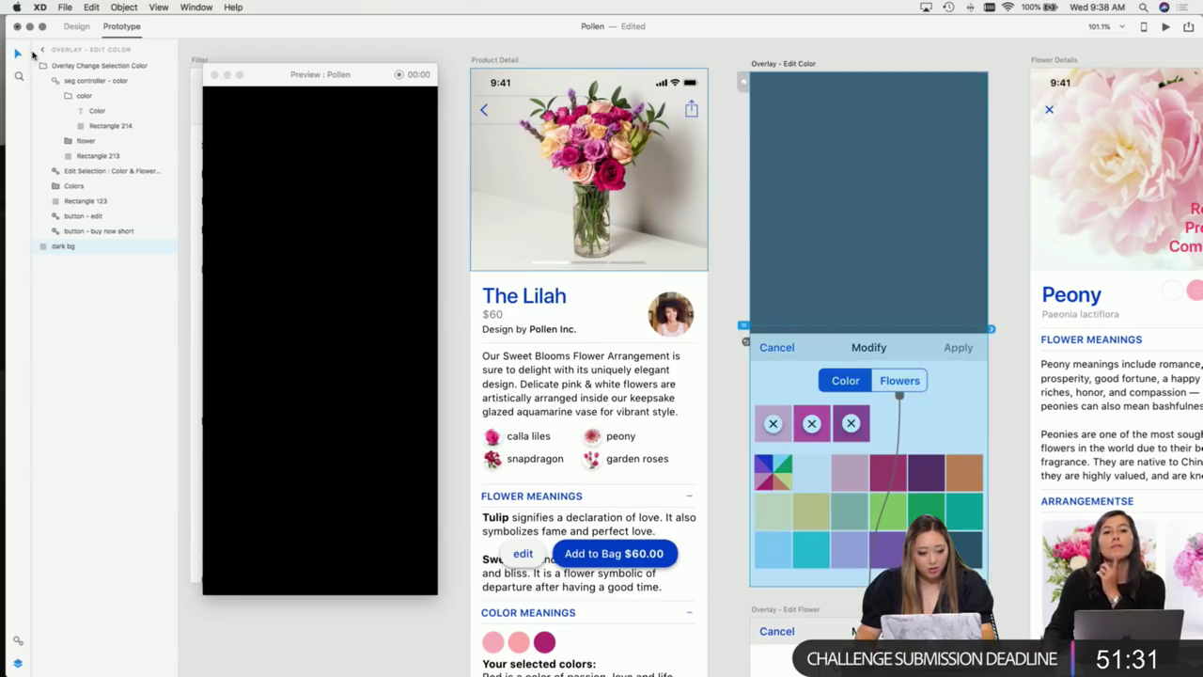
click(42, 65)
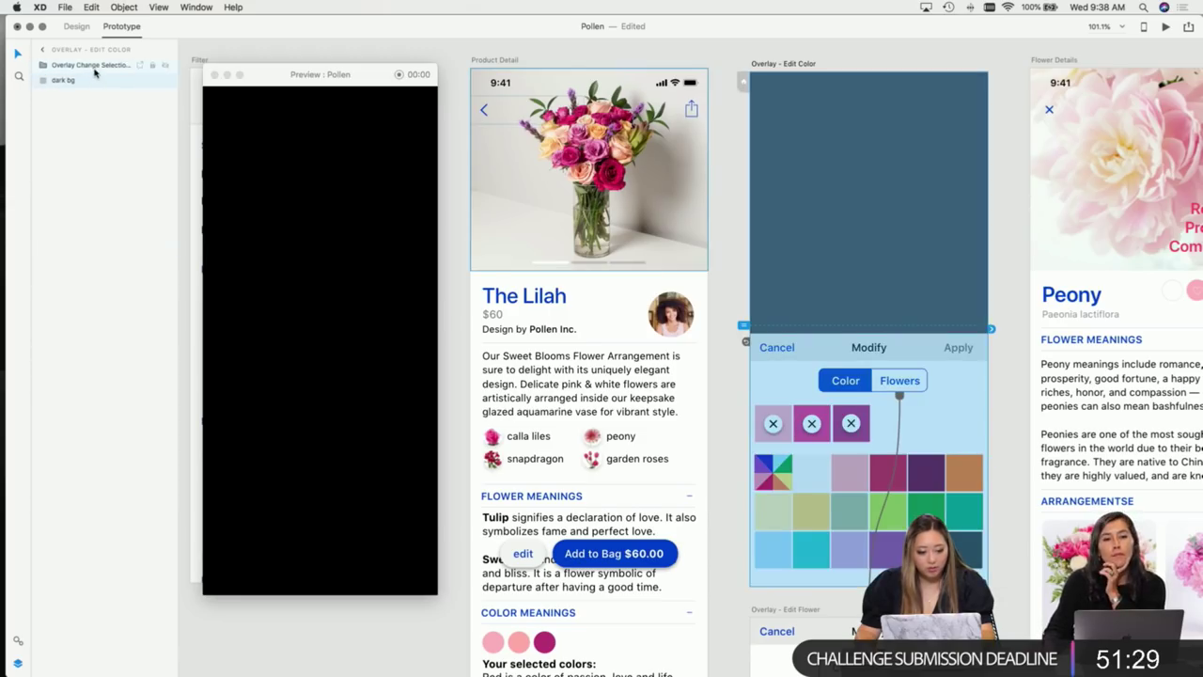
key(super+g)
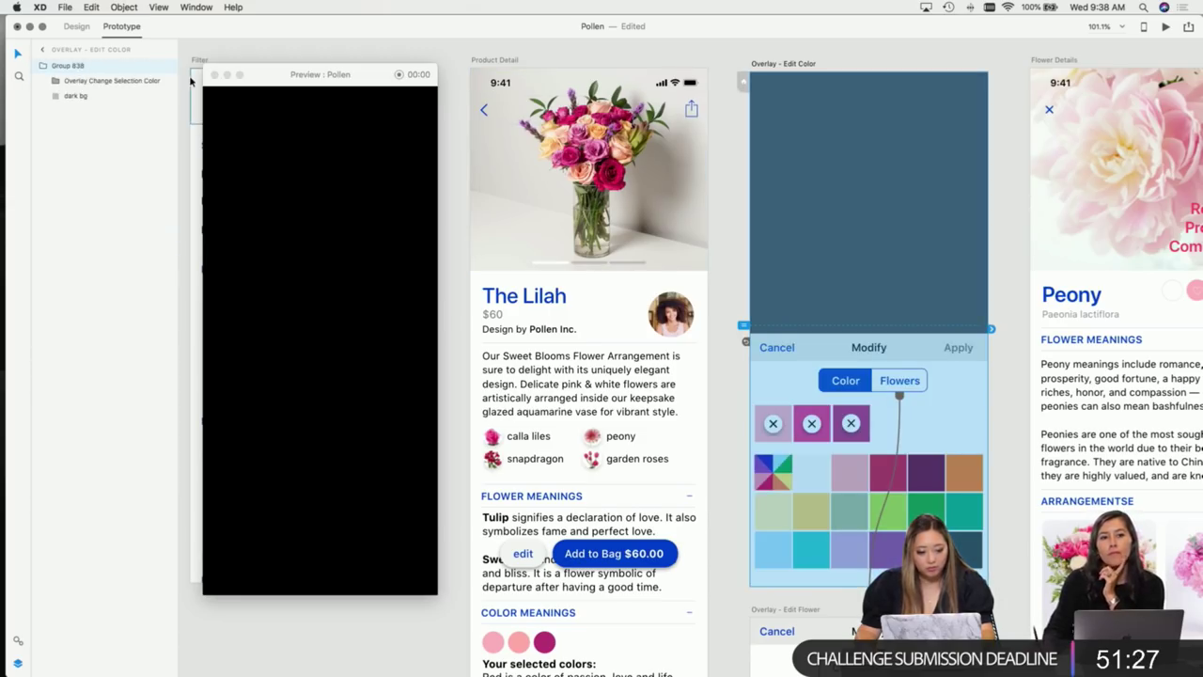
double_click(82, 64)
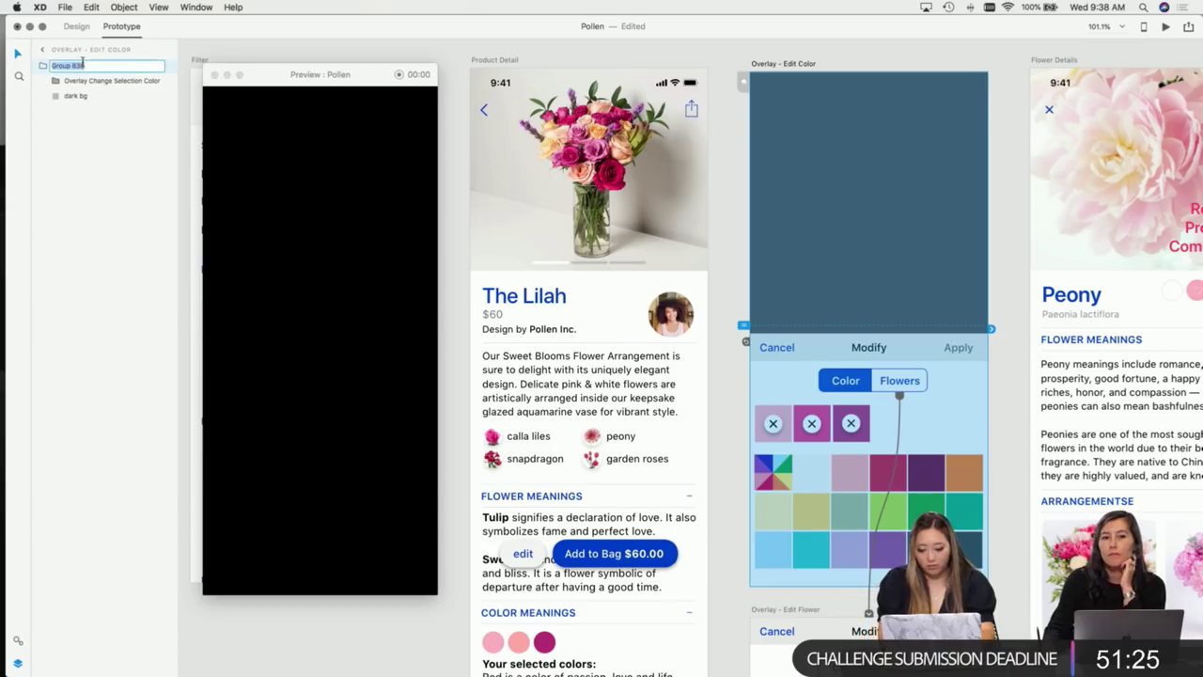
text(layer)
key(Return)
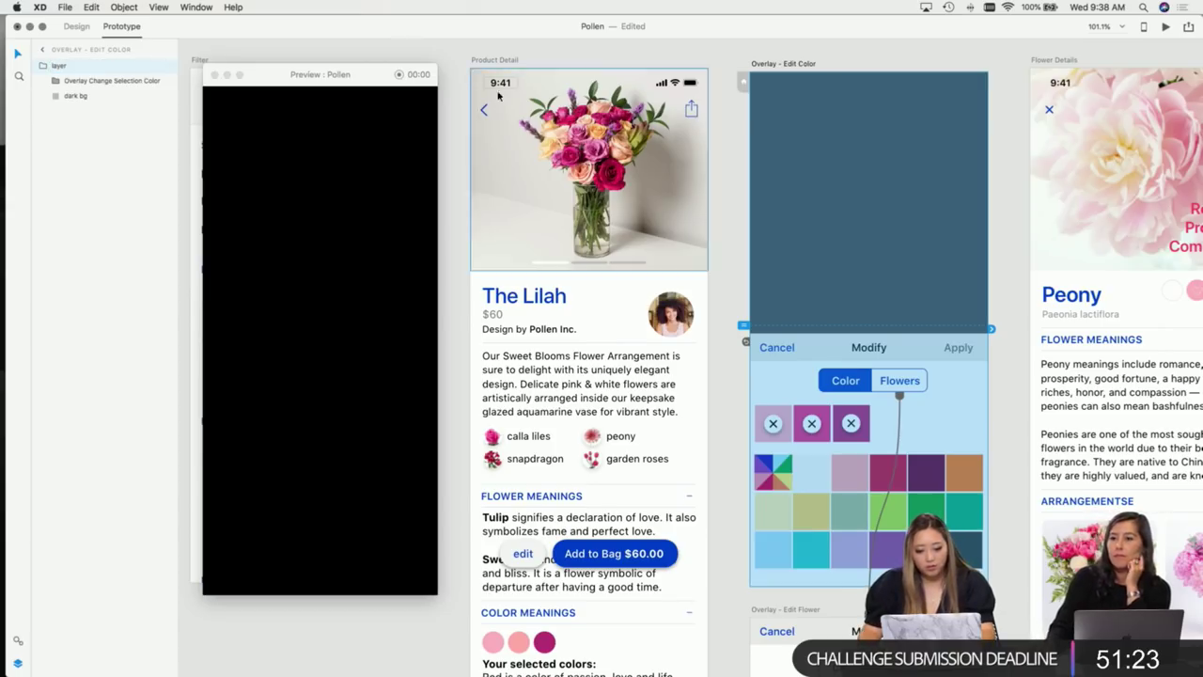
key(Escape)
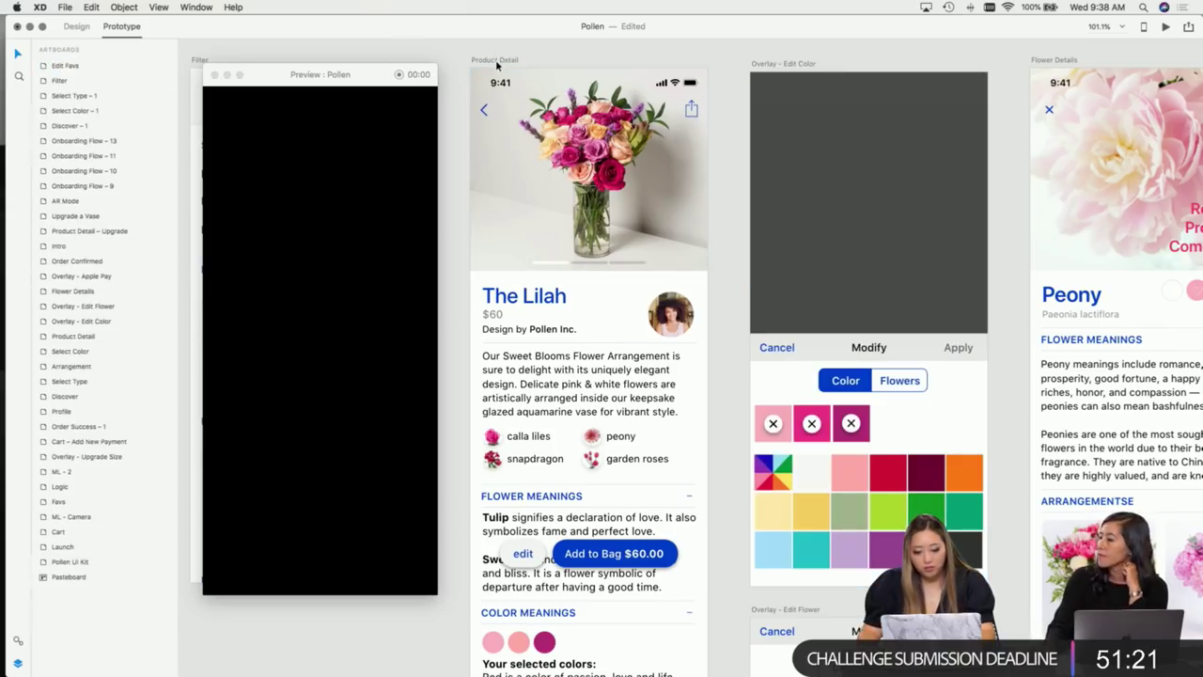
Step: Link the edit button on Product Detail to Overlay – Edit Color and set the link to an overlay
click(498, 63)
click(529, 555)
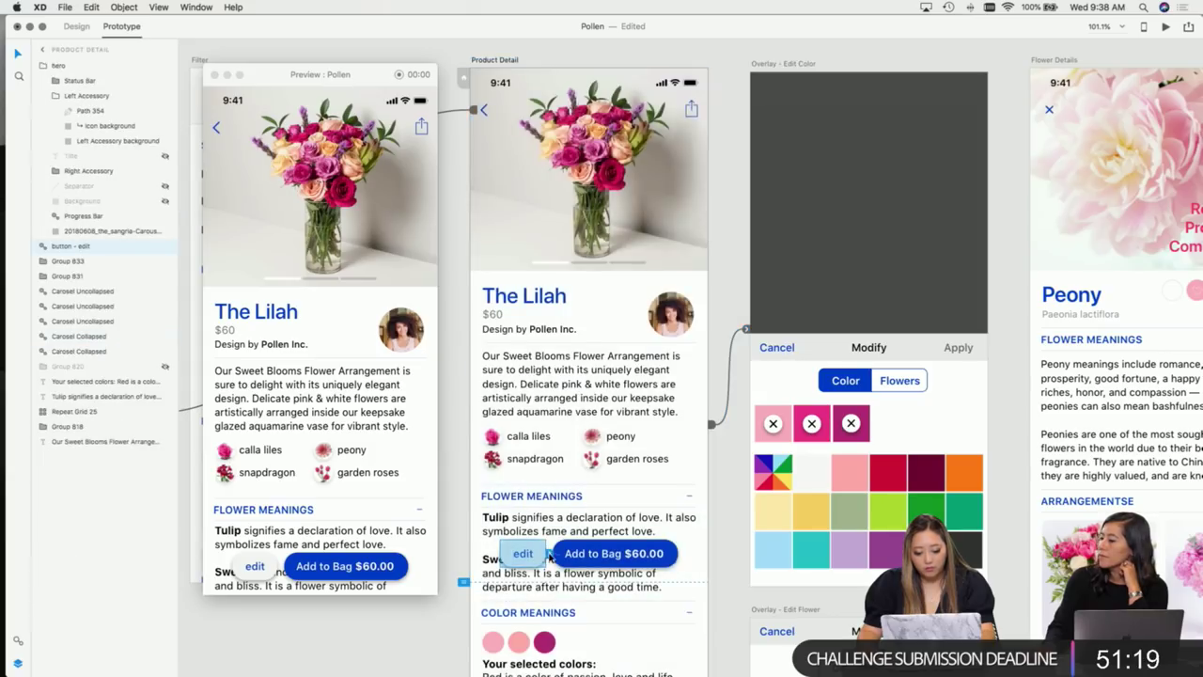
drag(550, 555, 753, 162)
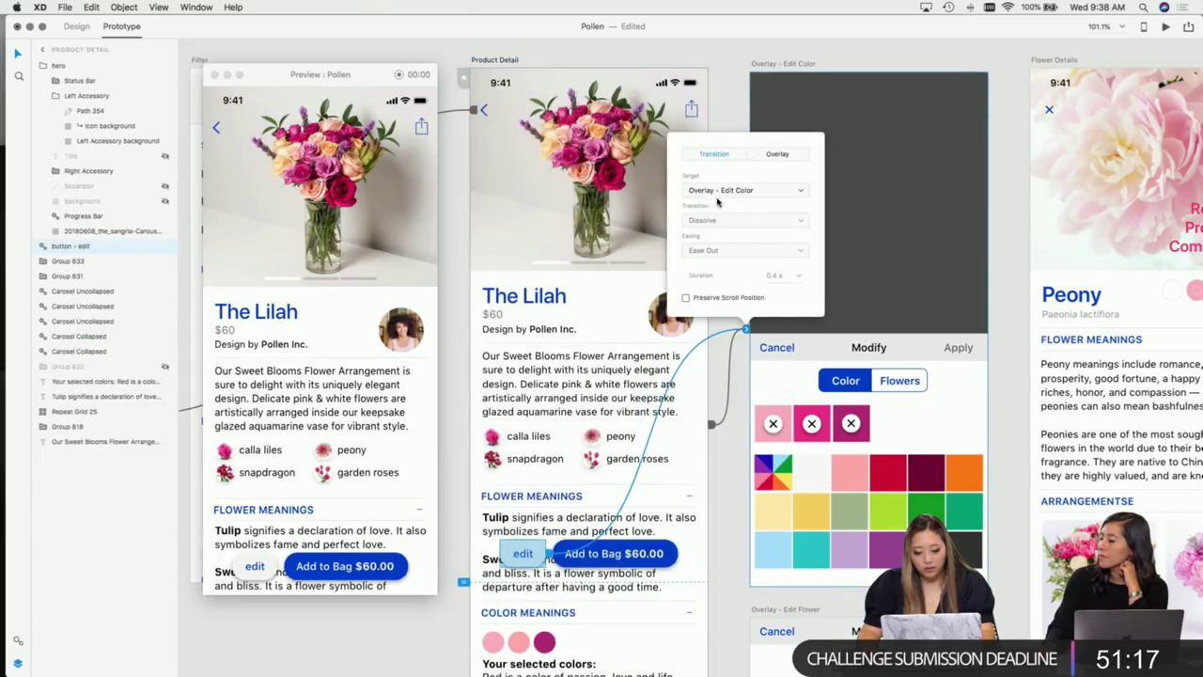
click(259, 567)
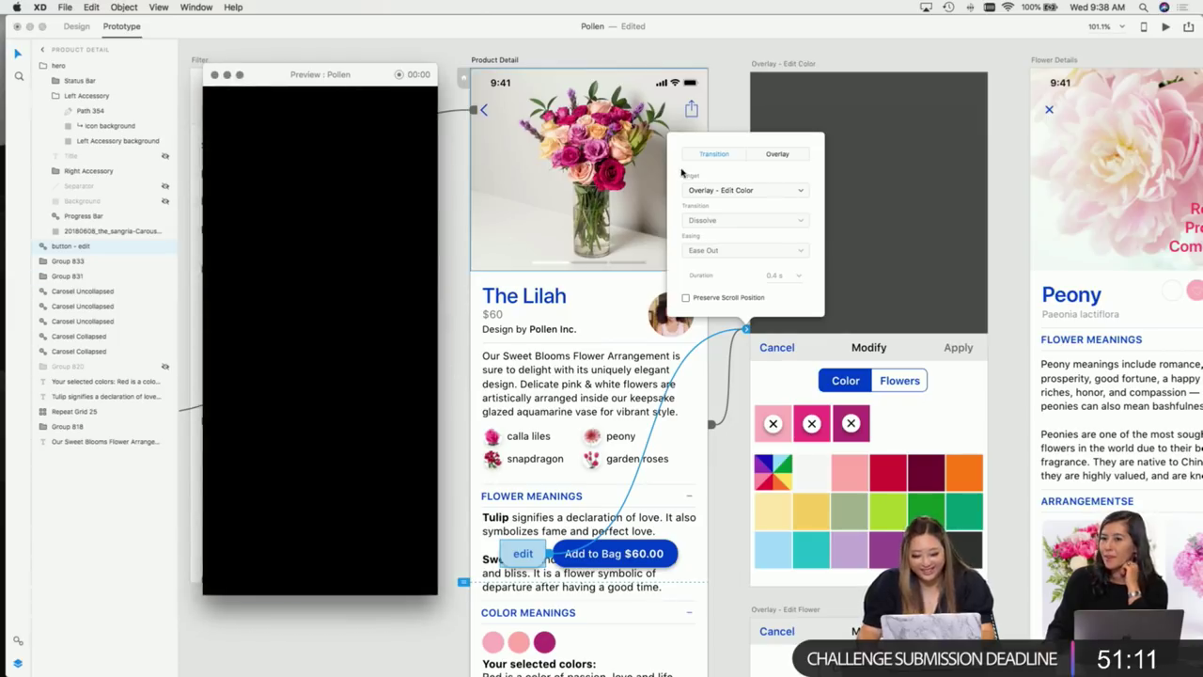
drag(586, 406, 589, 457)
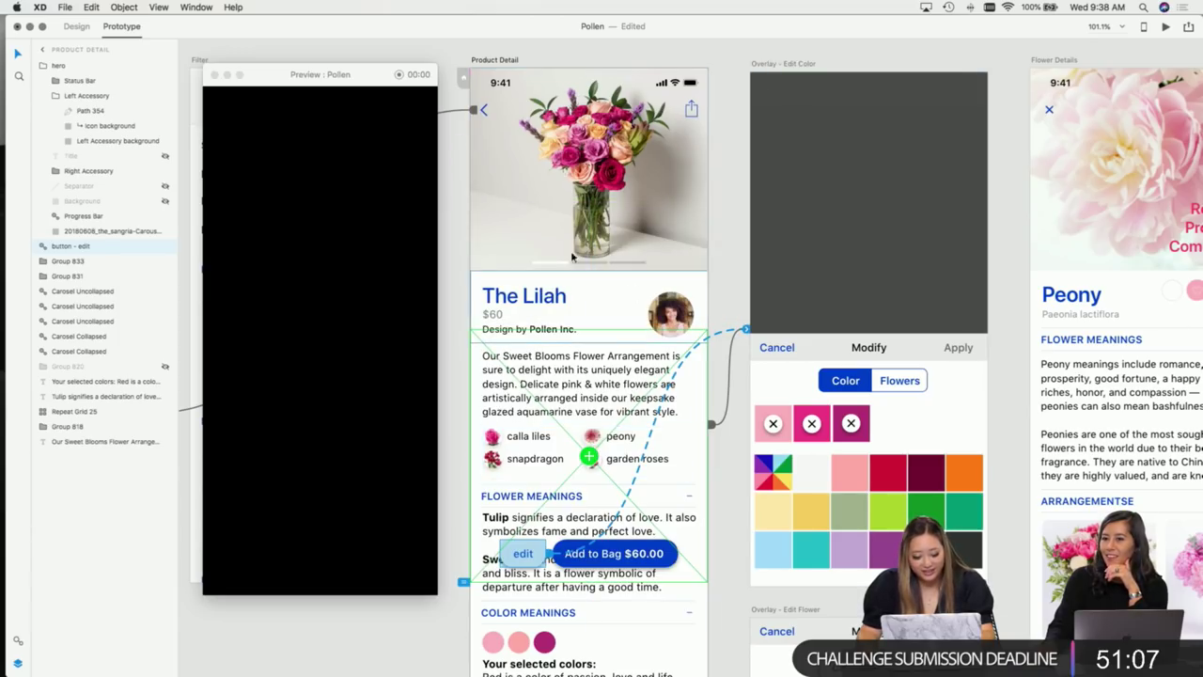
Step: Reduce the fill opacity of the dark bg rectangle on Overlay – Edit Color to 42%
click(795, 97)
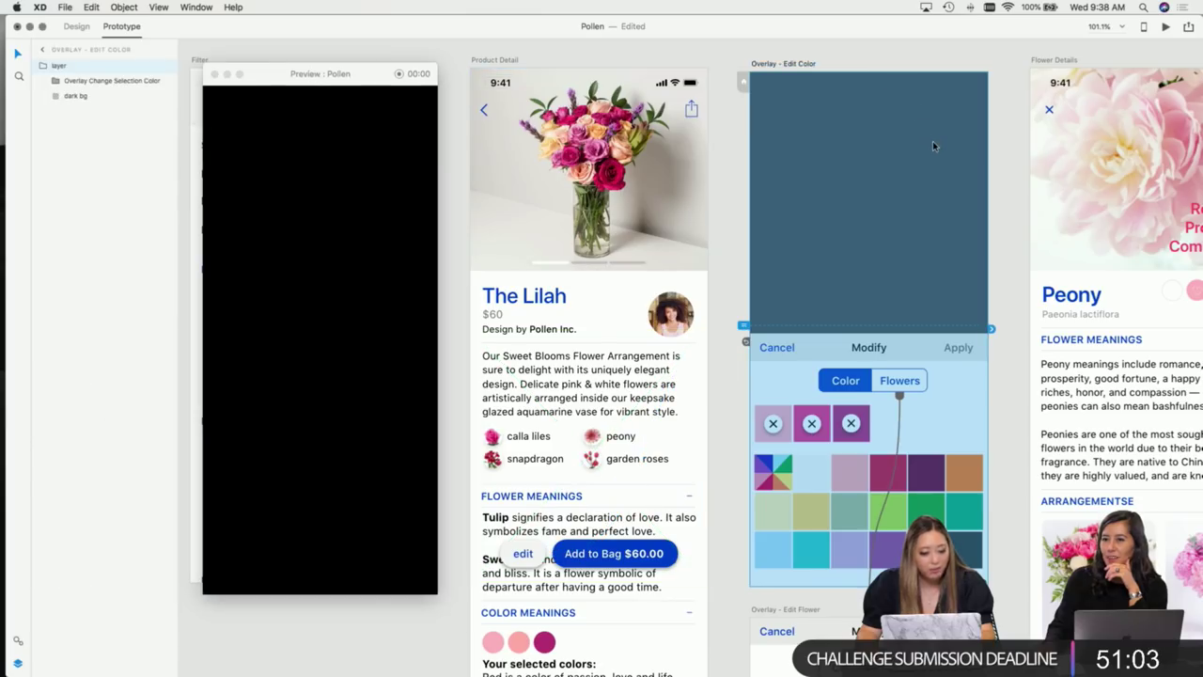
click(83, 98)
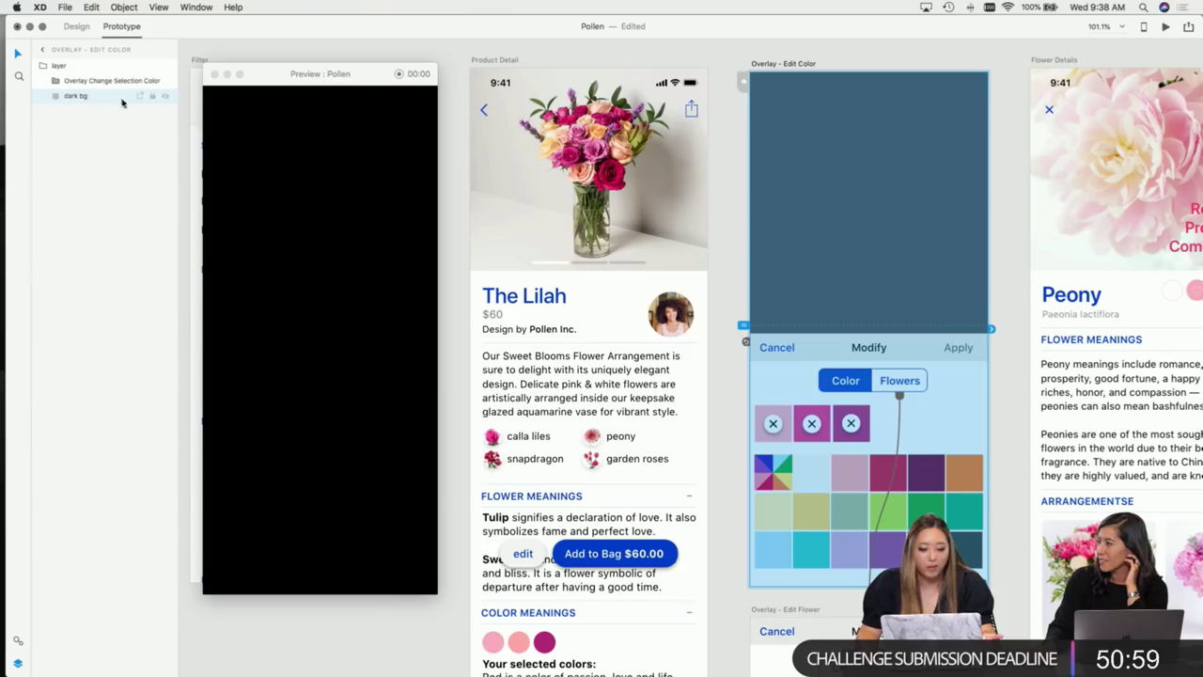
click(75, 26)
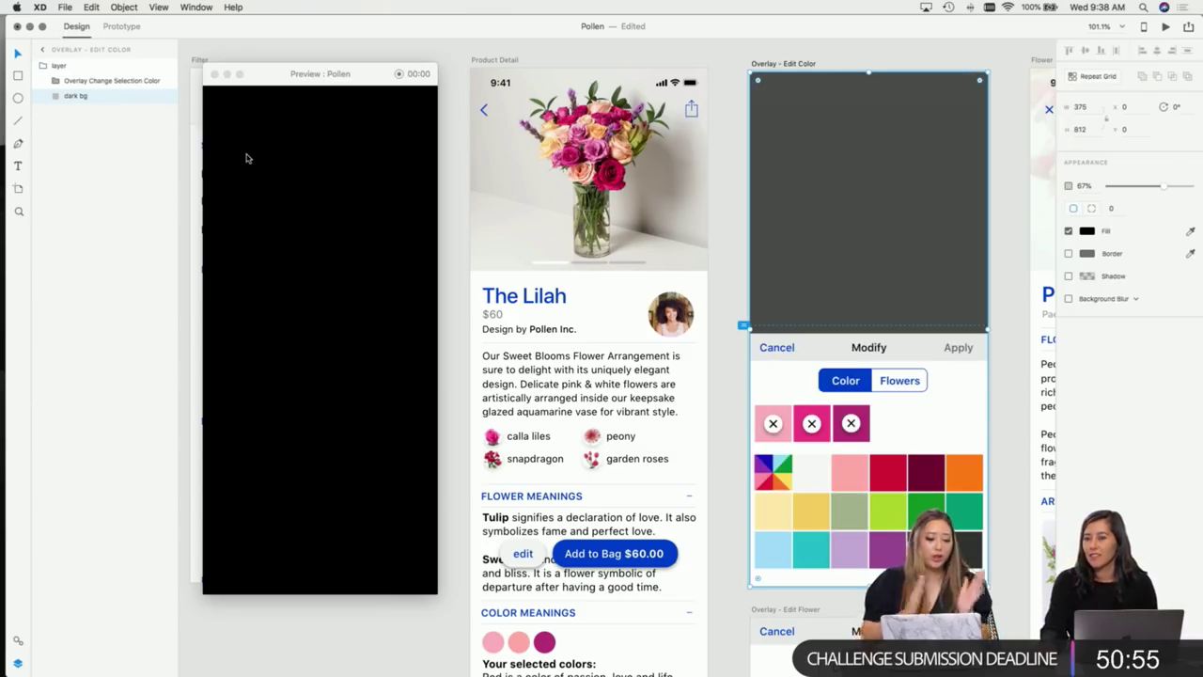
click(1086, 231)
click(1060, 218)
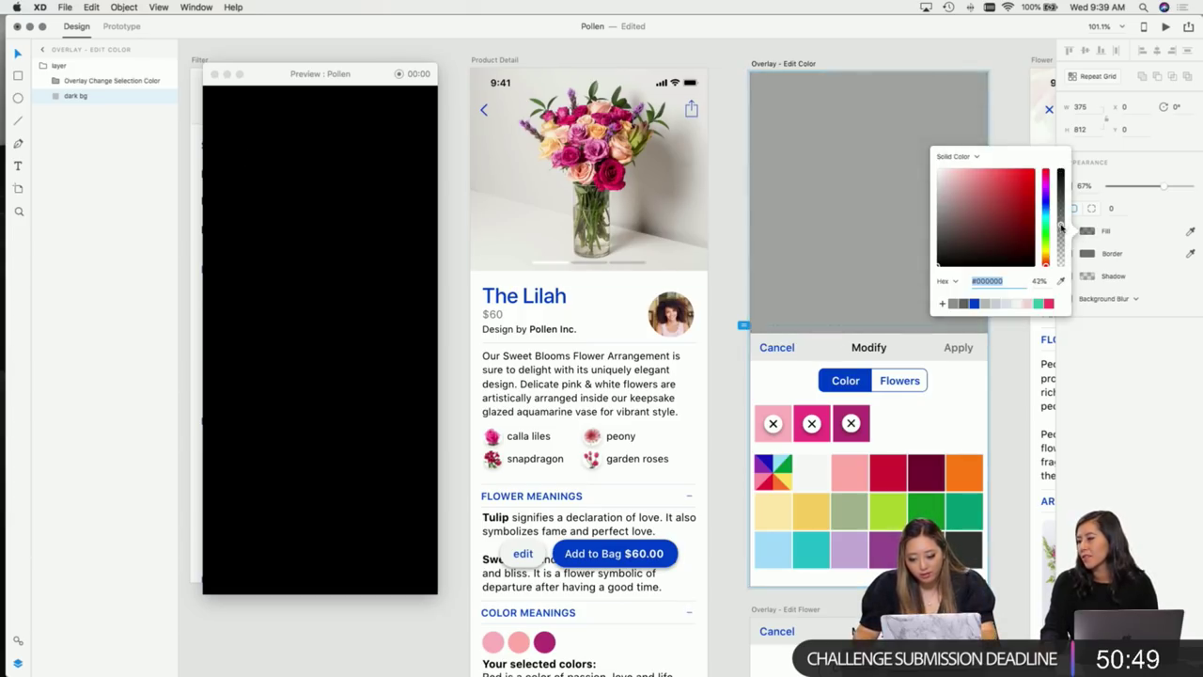
Step: Check the edit button's overlay link in Prototype mode and test it in the Product Detail preview
click(484, 60)
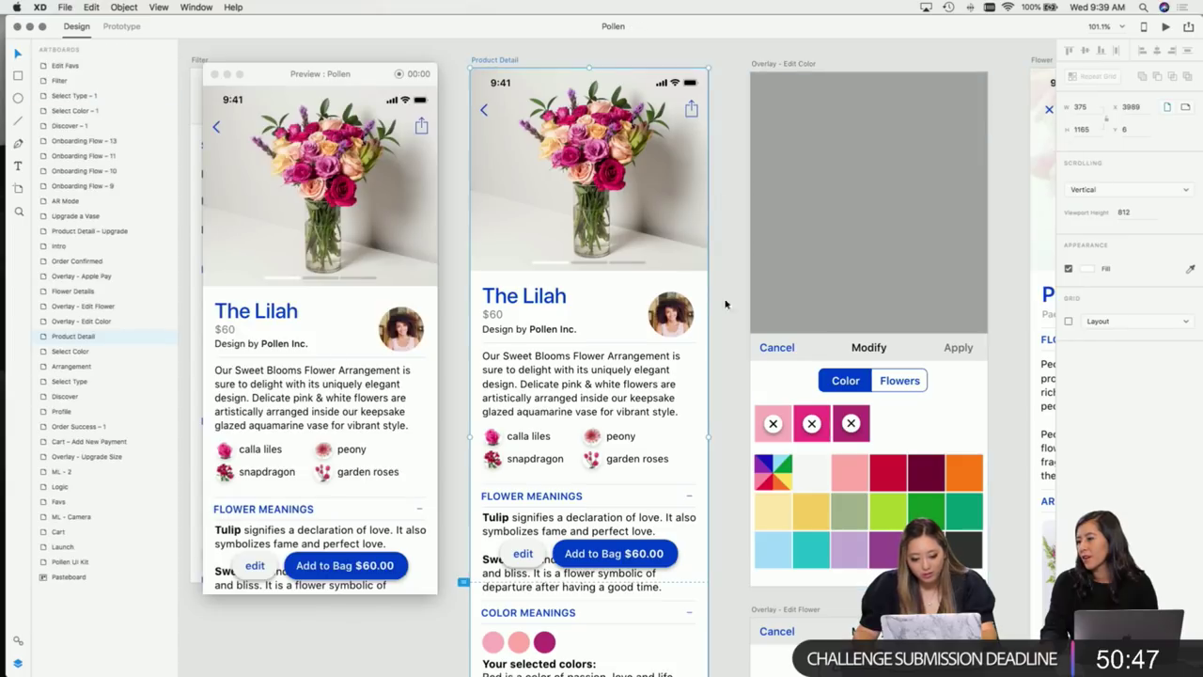
click(523, 554)
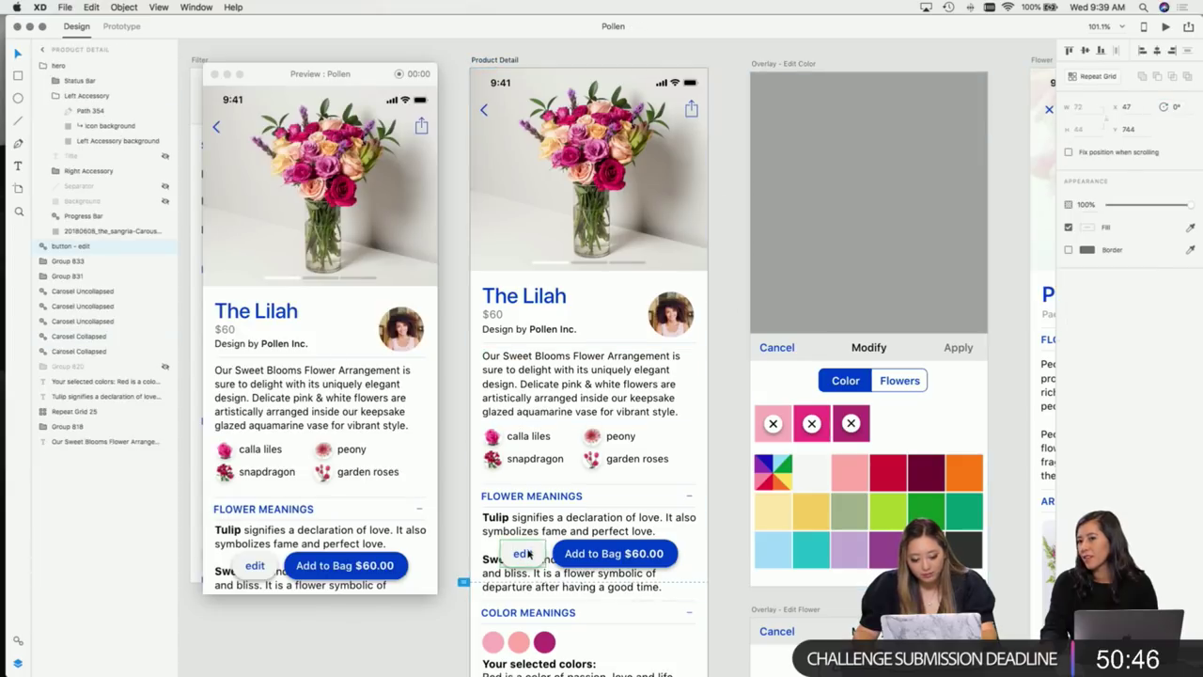
click(122, 26)
drag(548, 554, 747, 331)
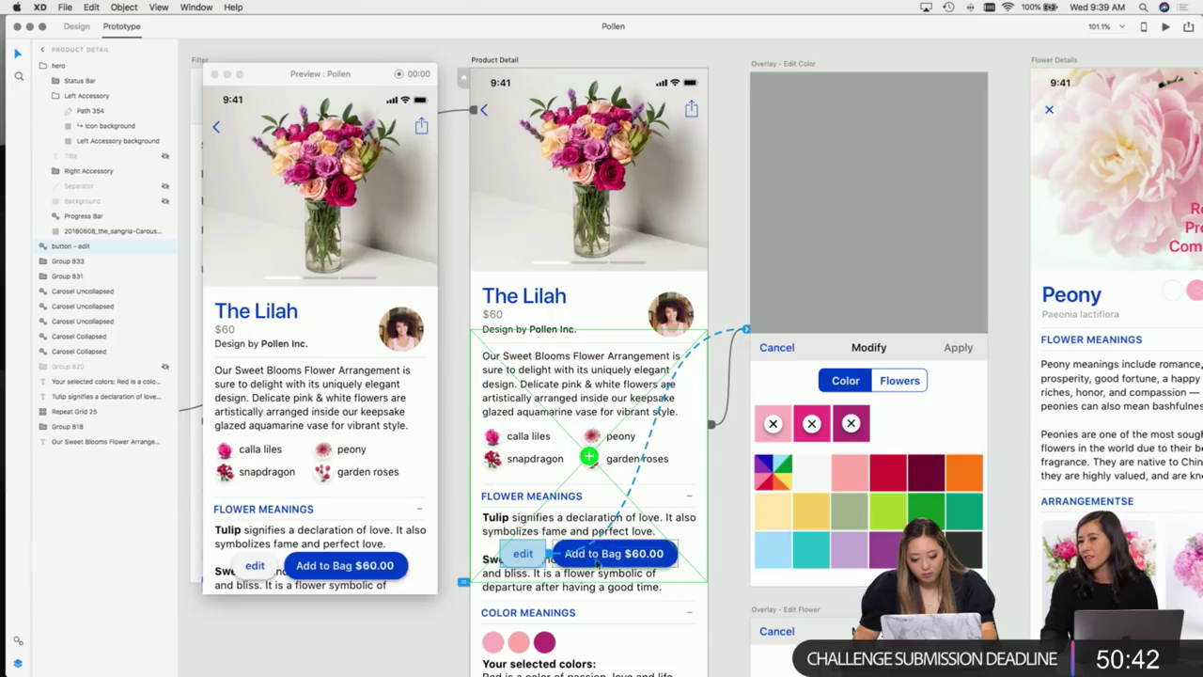
click(723, 335)
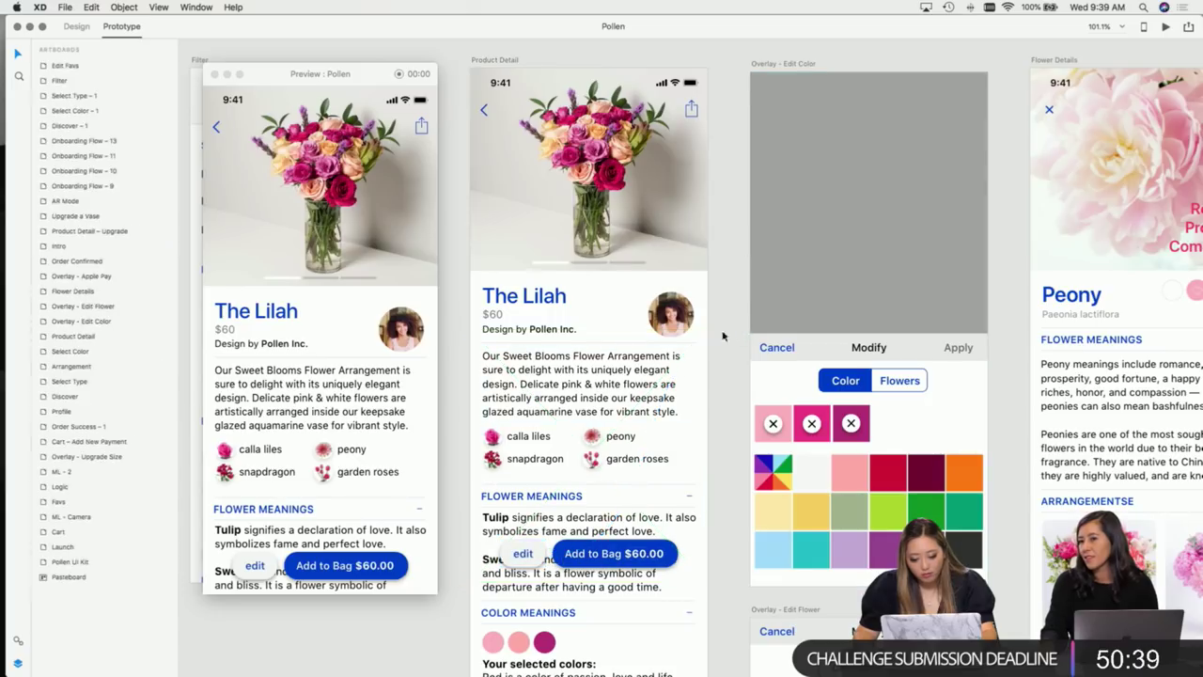
click(535, 562)
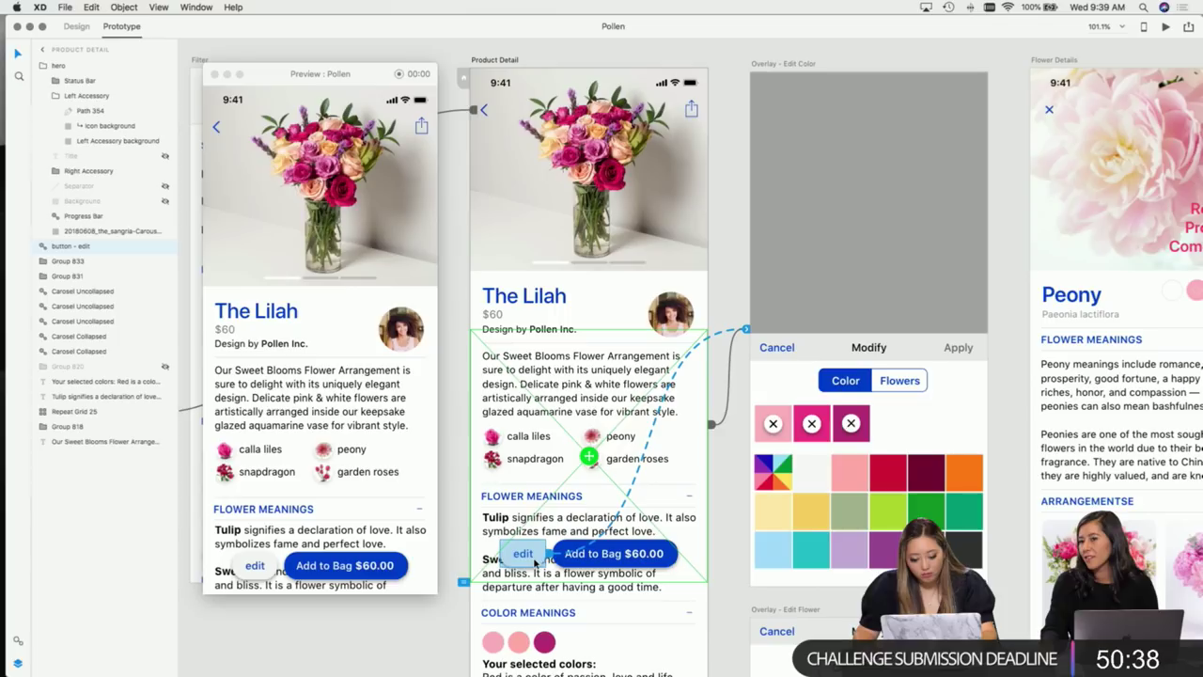
click(259, 90)
click(254, 568)
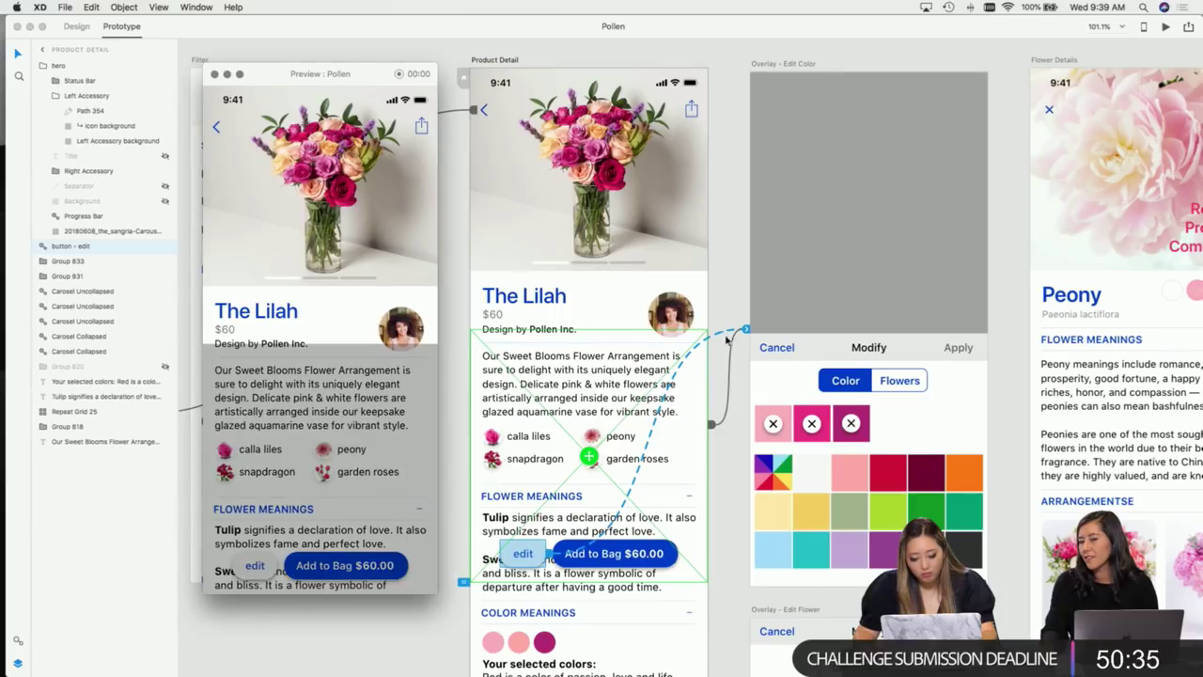
click(745, 334)
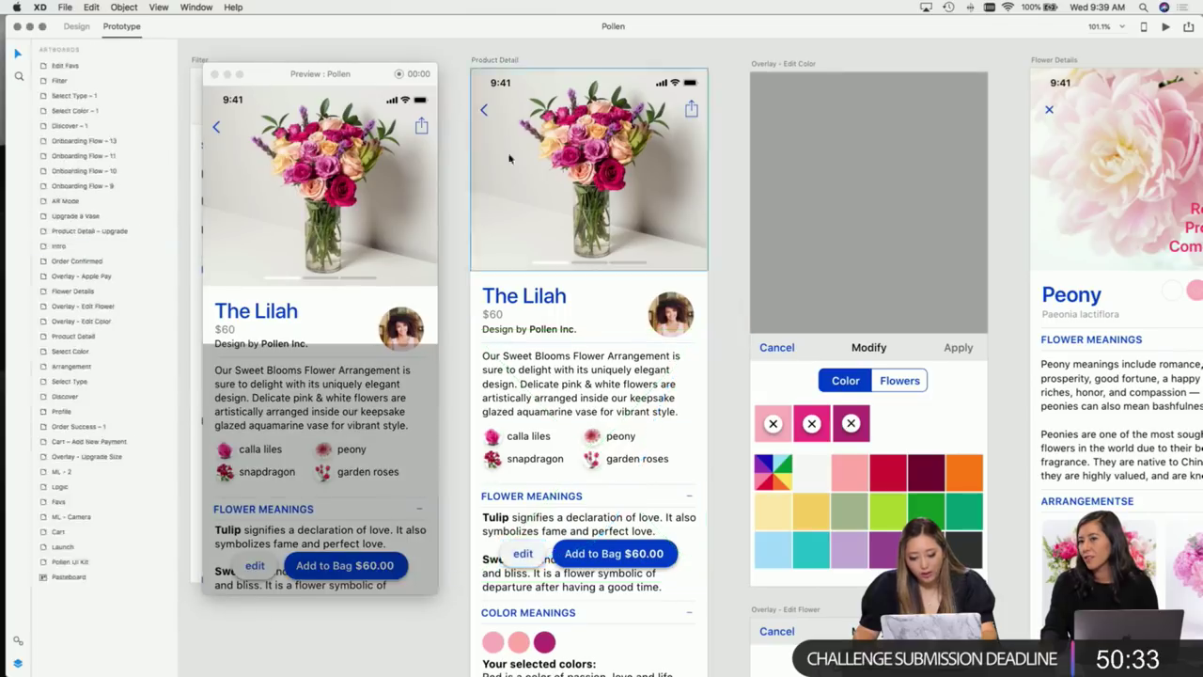
click(671, 242)
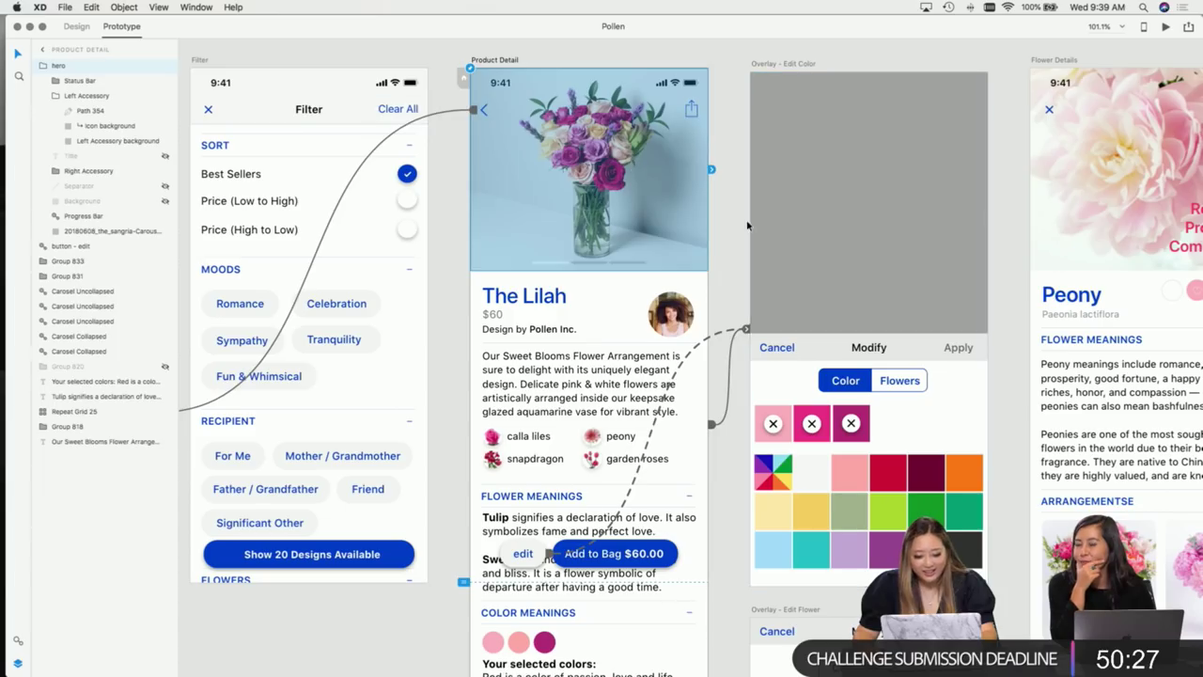
Step: Change the edit button's link to Overlay – Edit Color from an overlay to a transition
click(522, 553)
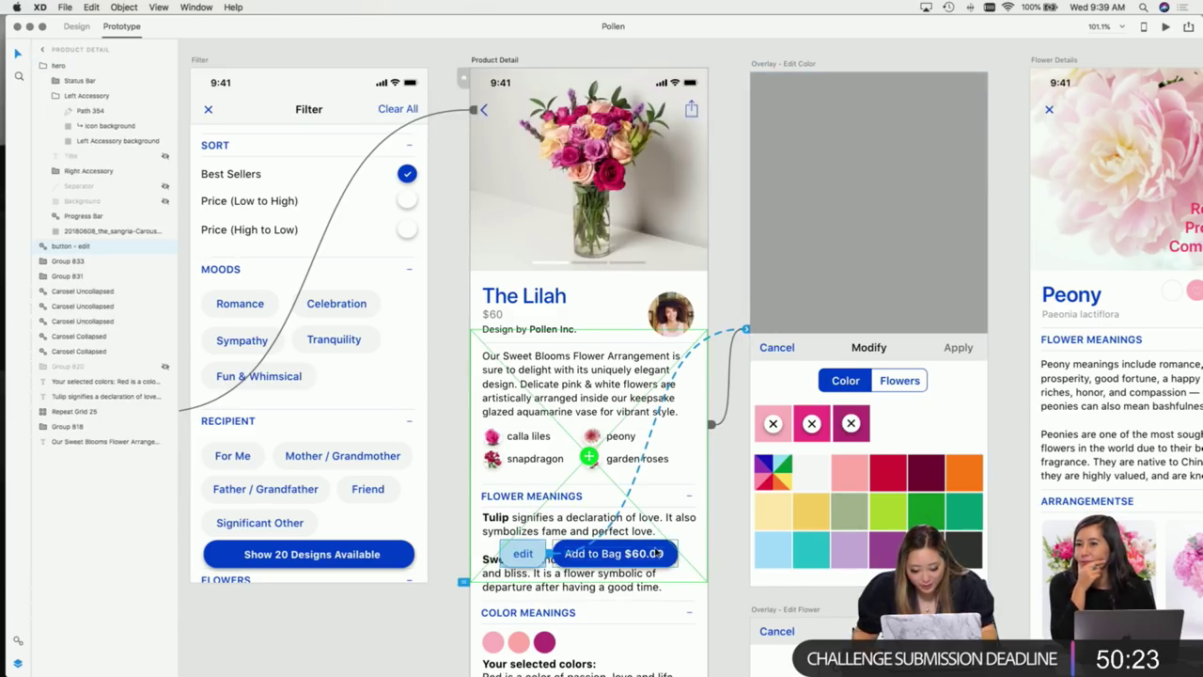
click(550, 556)
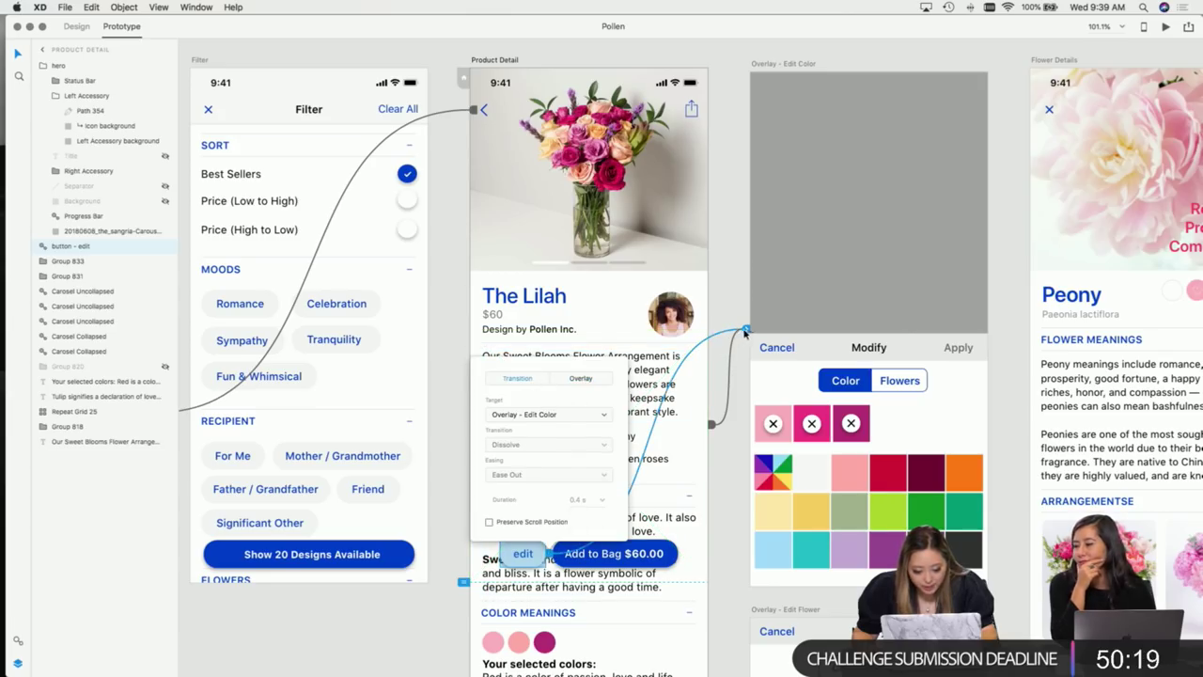
click(732, 294)
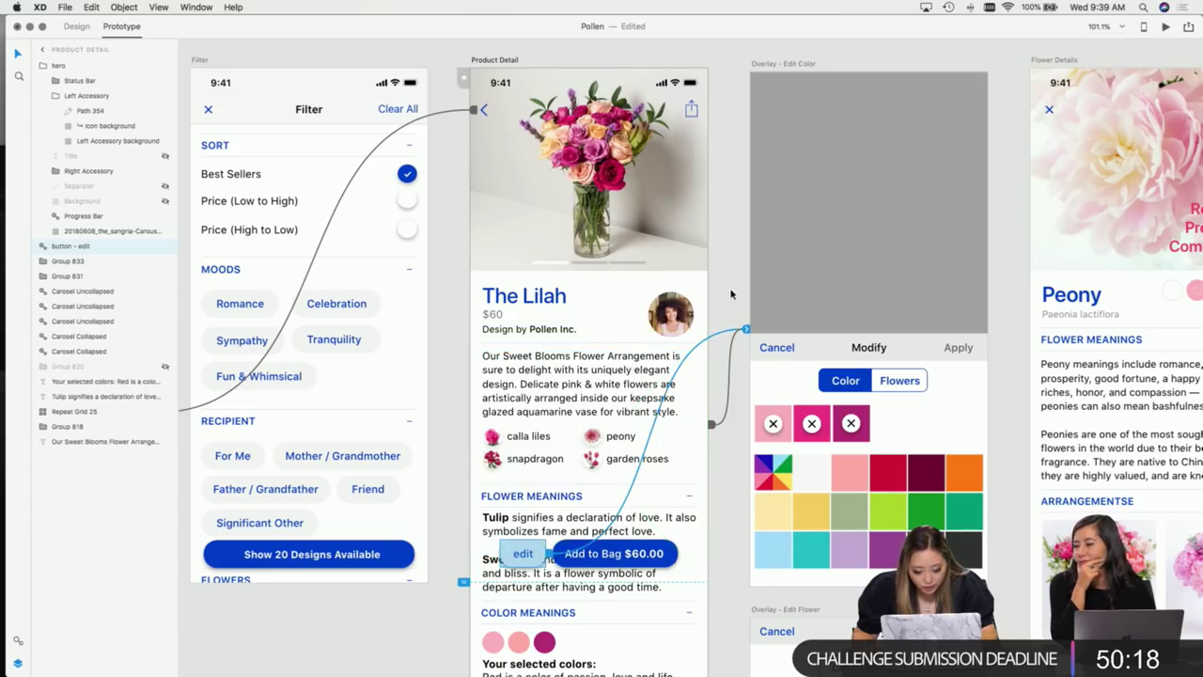
Step: Remove the Product Detail artboard's own link to Overlay – Edit Color, keeping the edit button's link, and save the file
click(710, 430)
drag(745, 331, 758, 110)
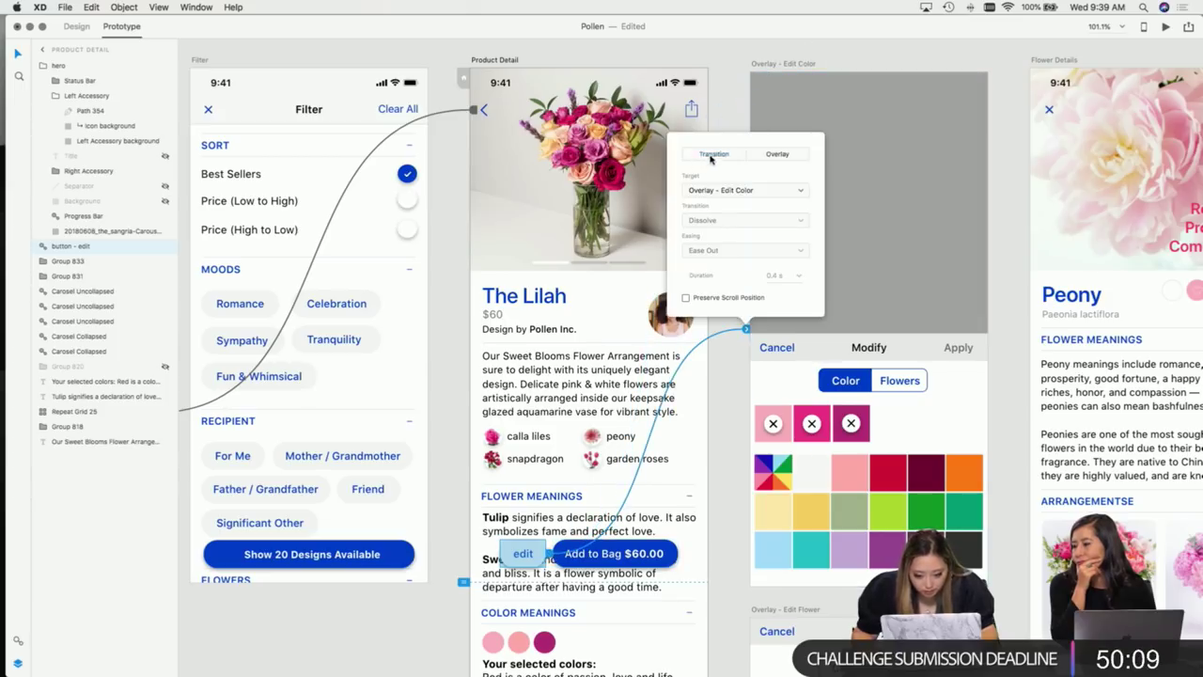
key(super+s)
key(Escape)
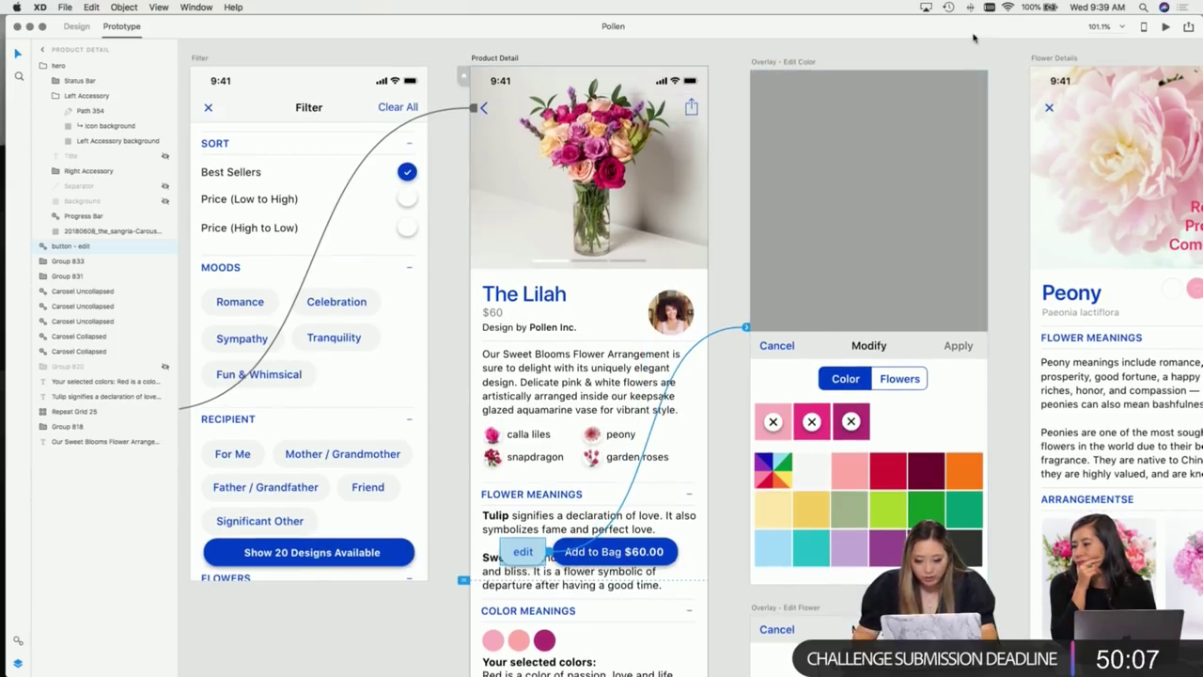
Step: Preview the Product Detail screen and test the edit button's transition to Overlay – Edit Color
click(994, 64)
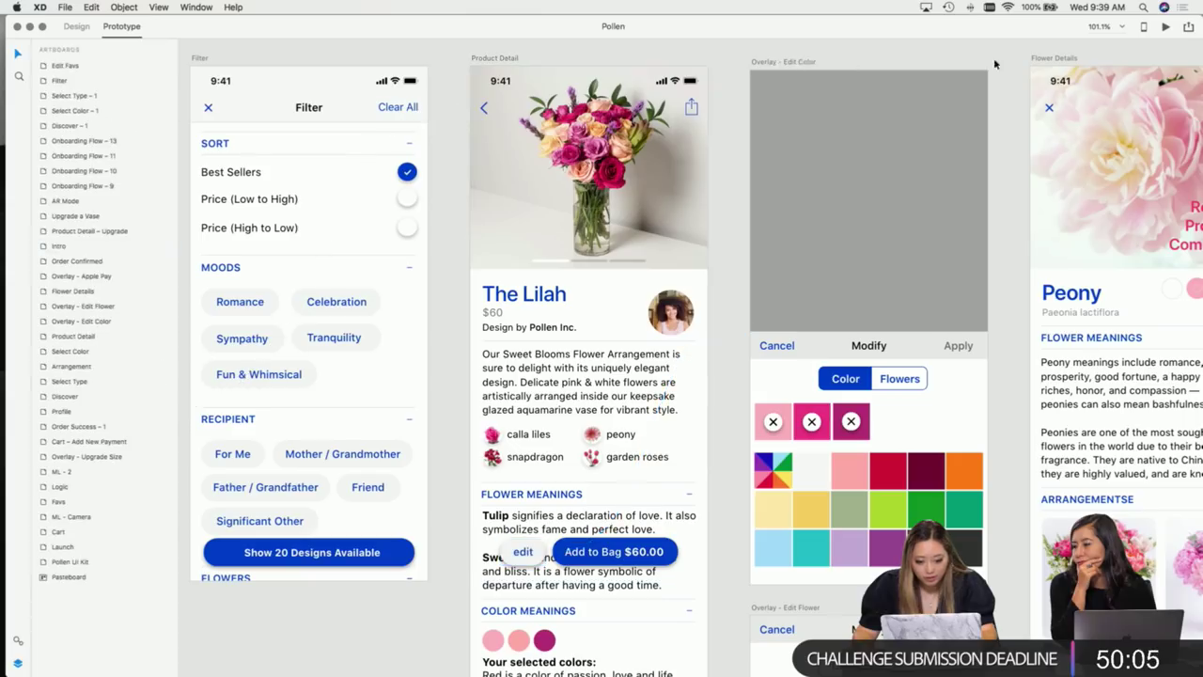
click(498, 59)
click(1165, 28)
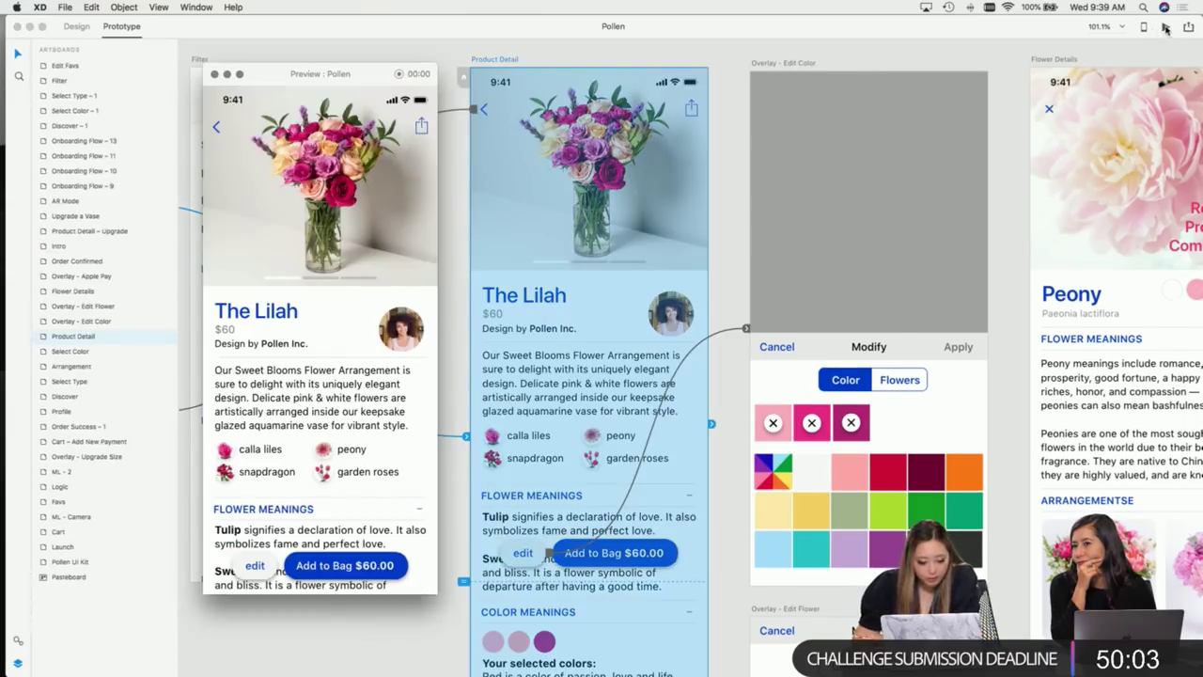
click(256, 568)
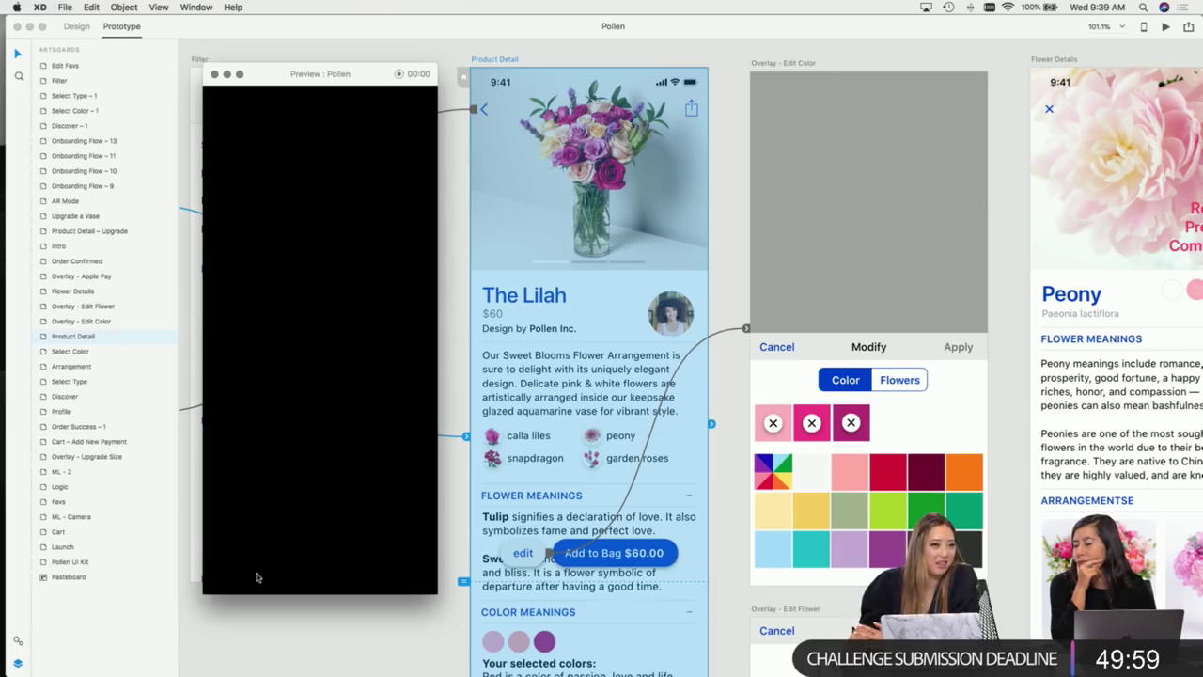
Step: Close the preview and delete the dark bg layer from the Overlay – Edit Color artboard
click(803, 120)
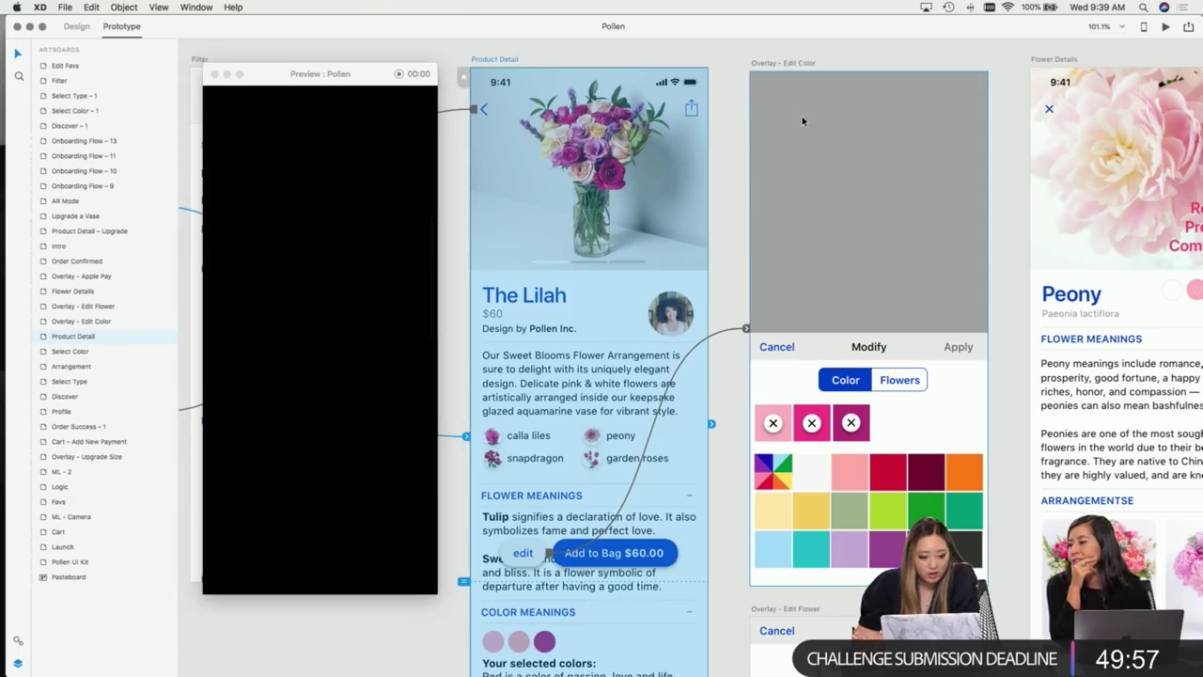
click(804, 120)
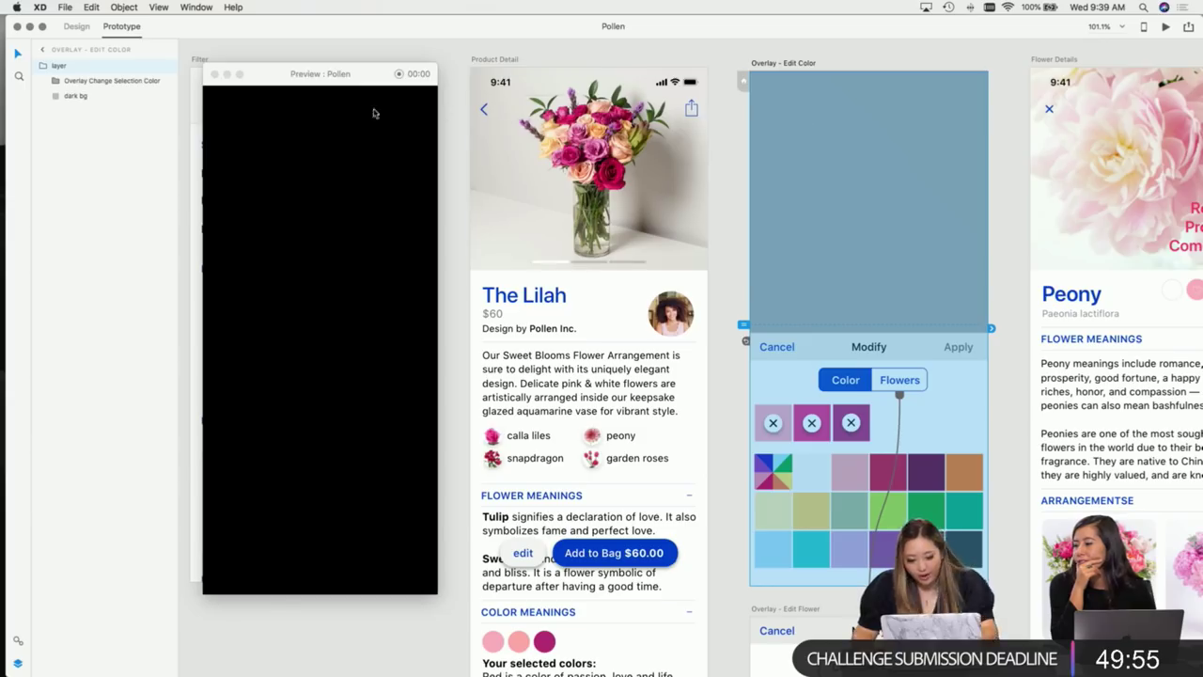
click(215, 73)
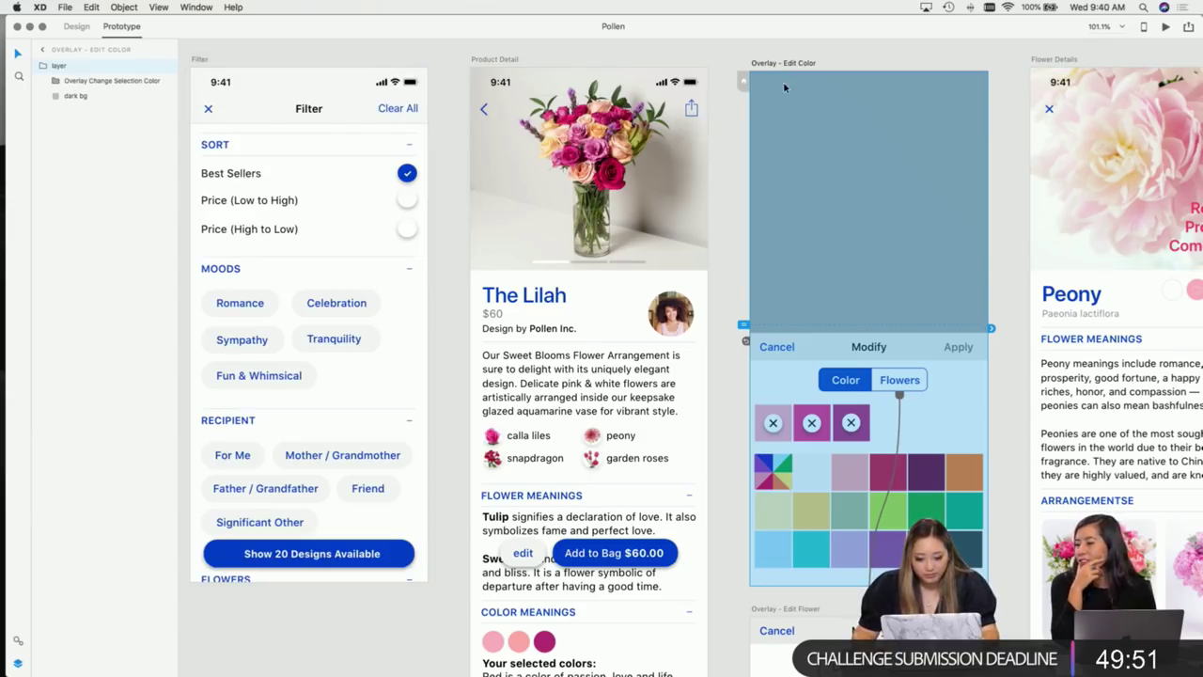
click(64, 98)
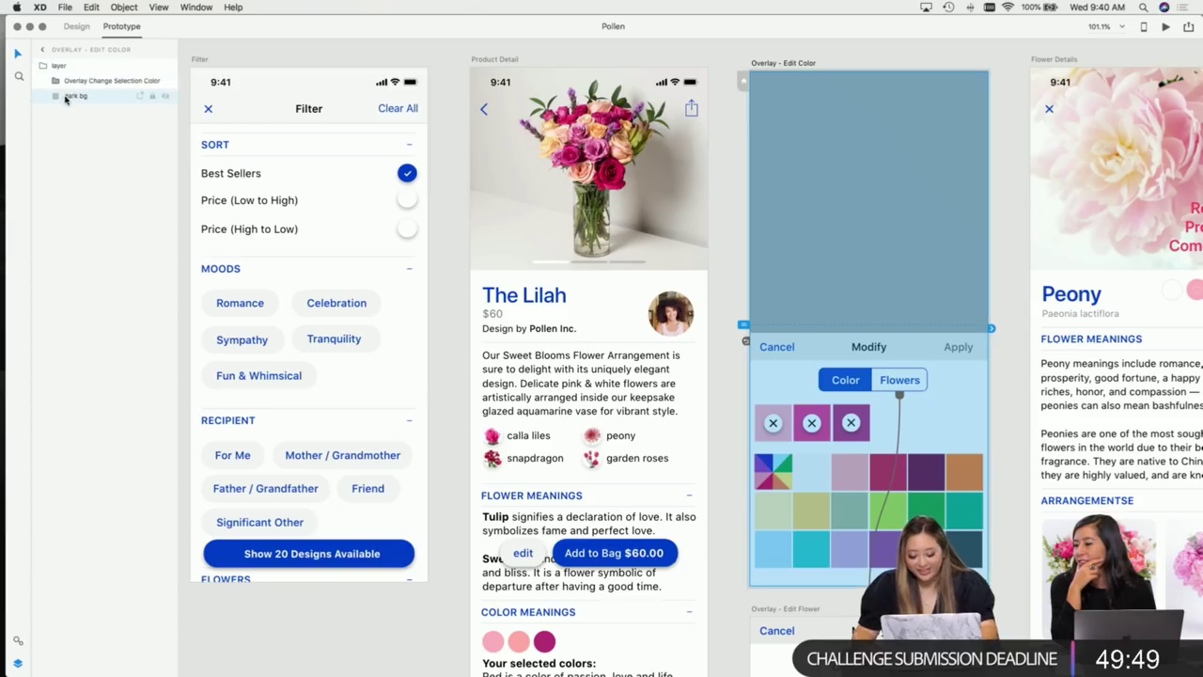
key(Delete)
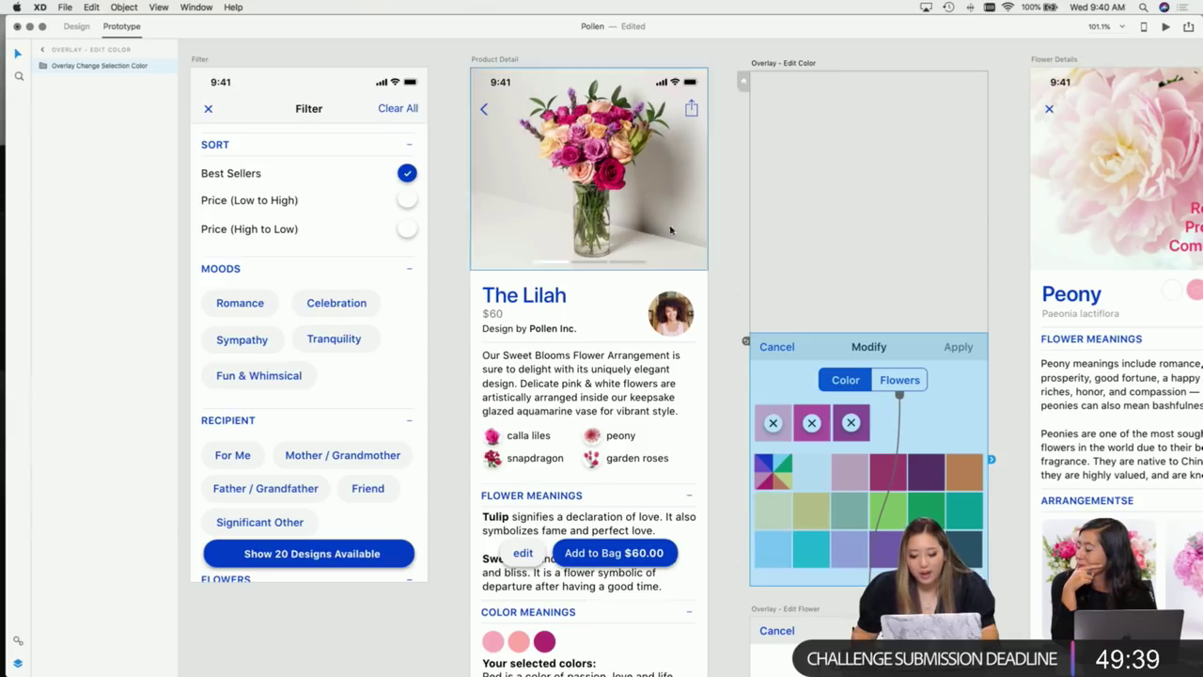
Step: Preview the Product Detail screen and test how its edit button opens the Edit Color sheet without the dark background
click(570, 59)
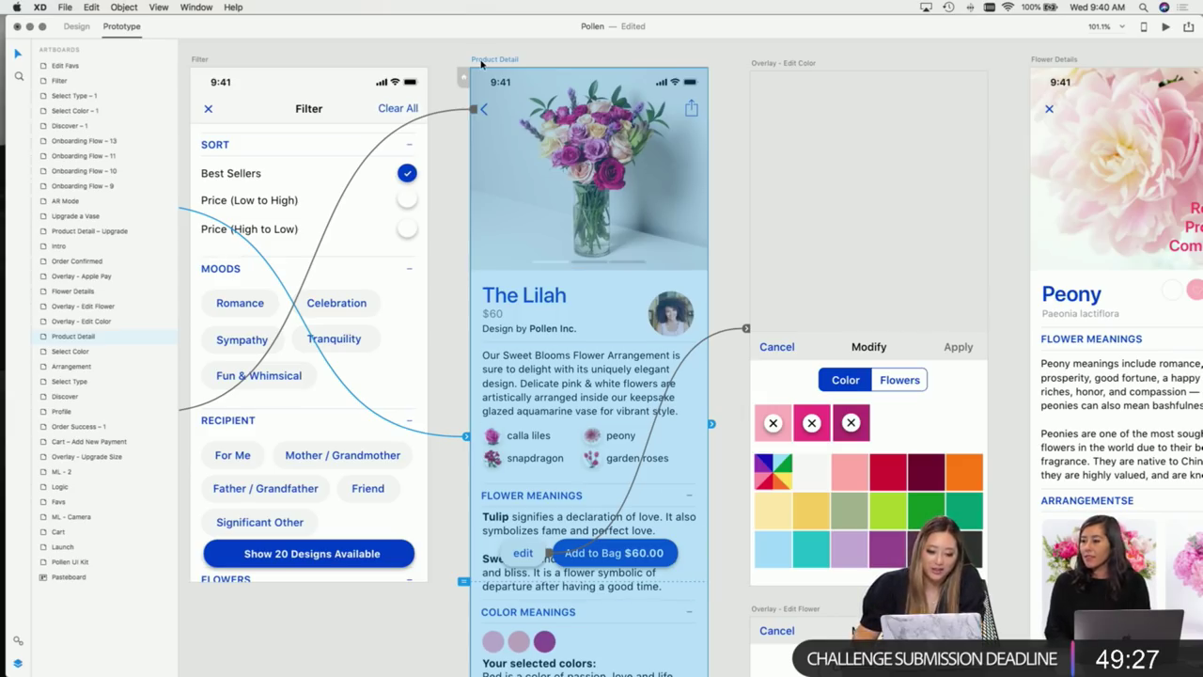
click(1164, 28)
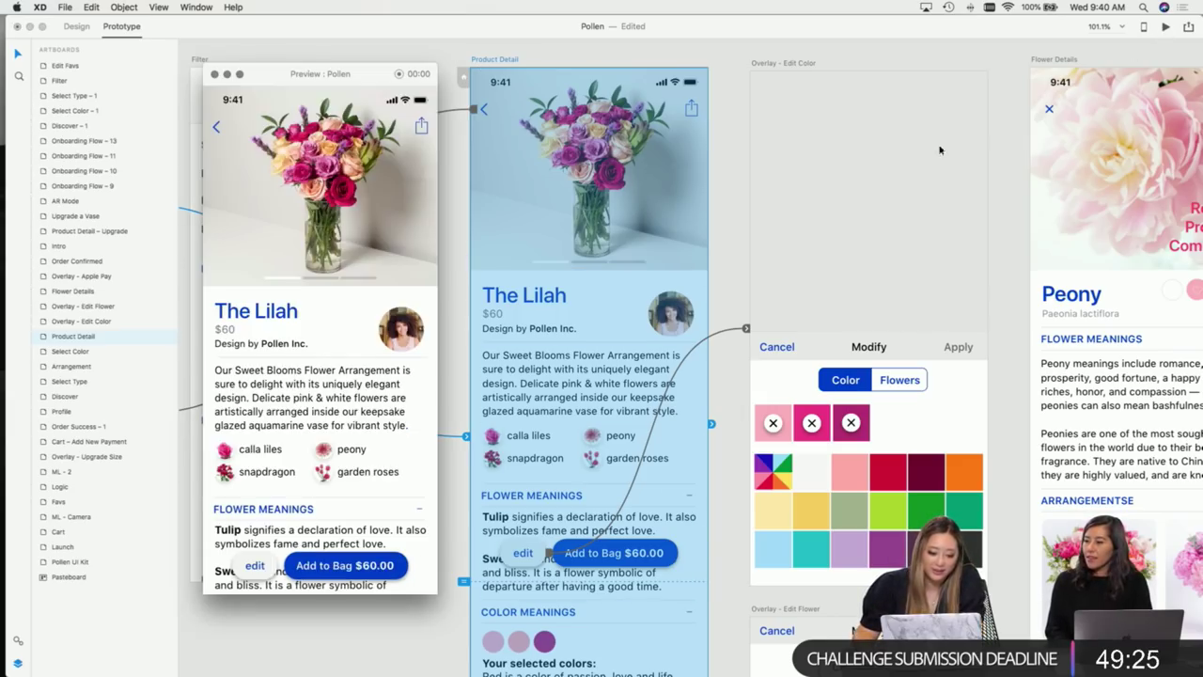
click(255, 564)
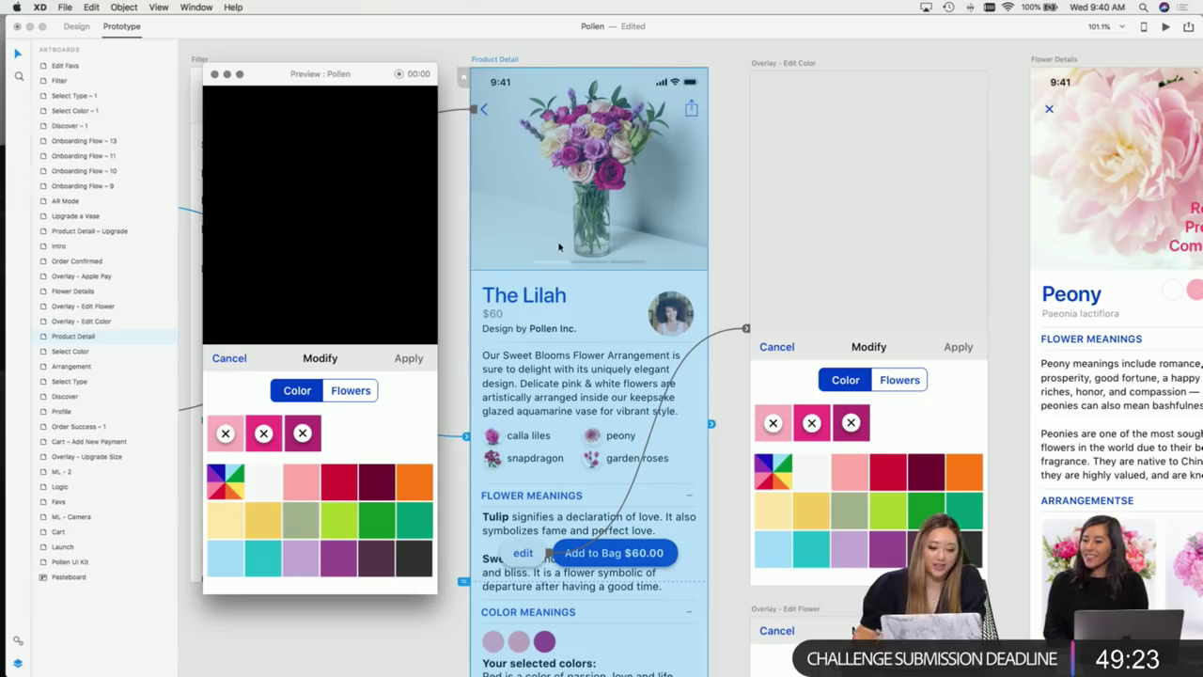
click(838, 146)
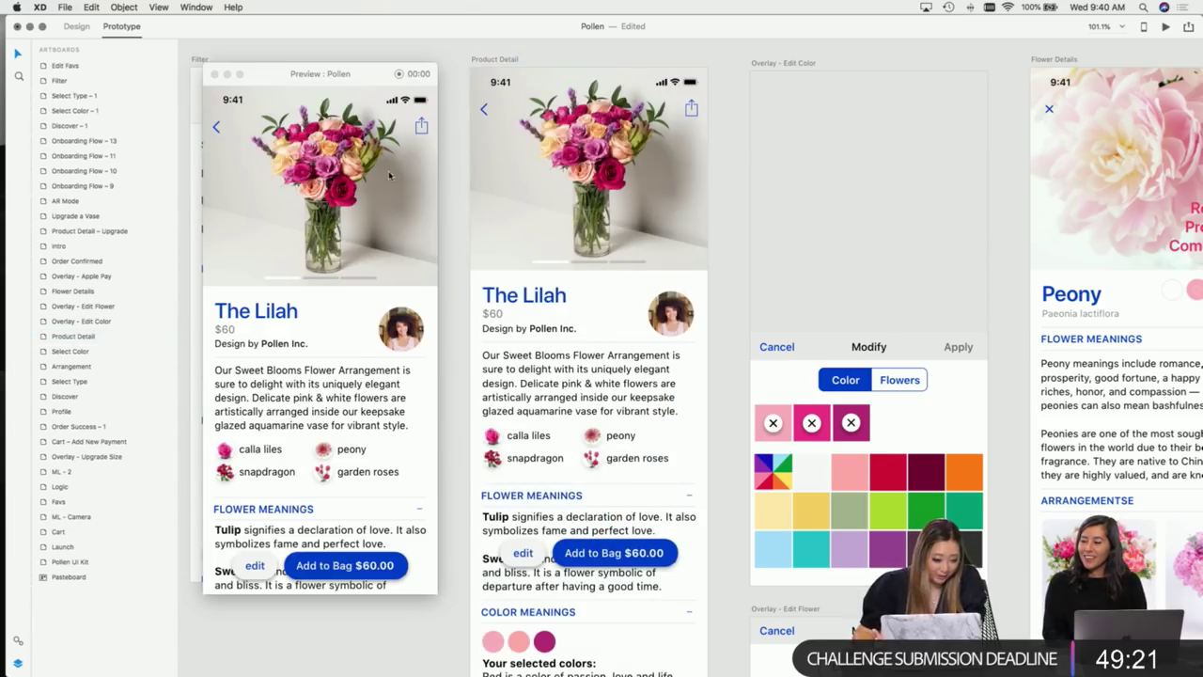
click(254, 567)
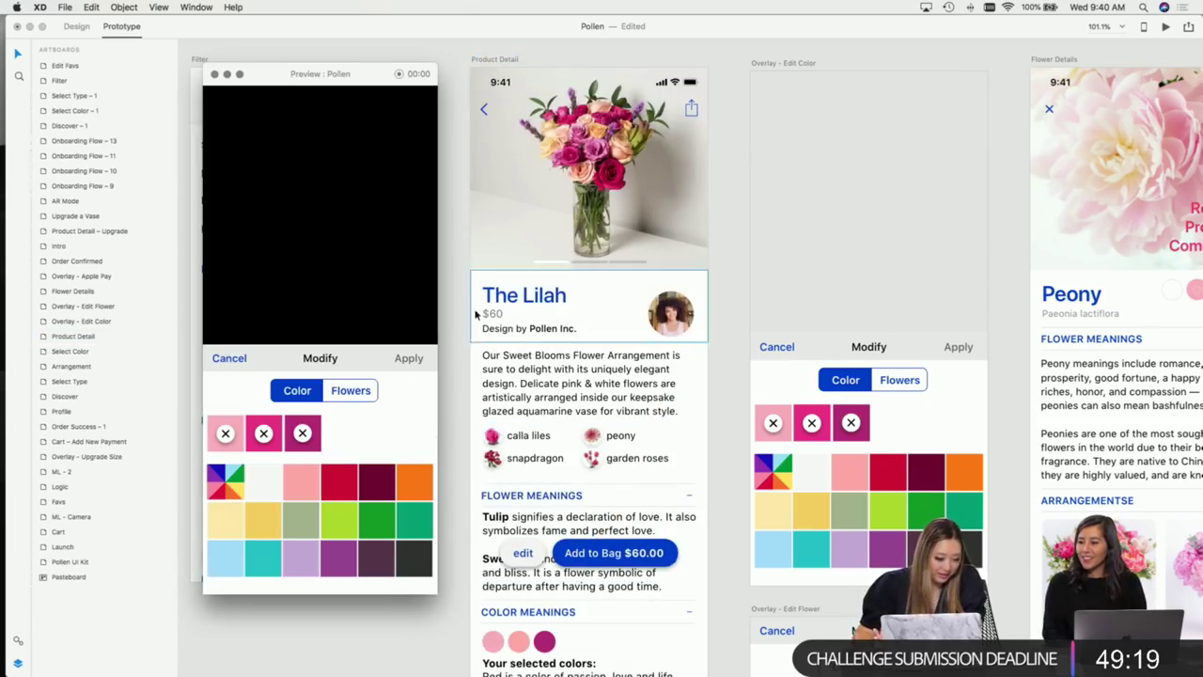
scroll(743, 103, up, 2)
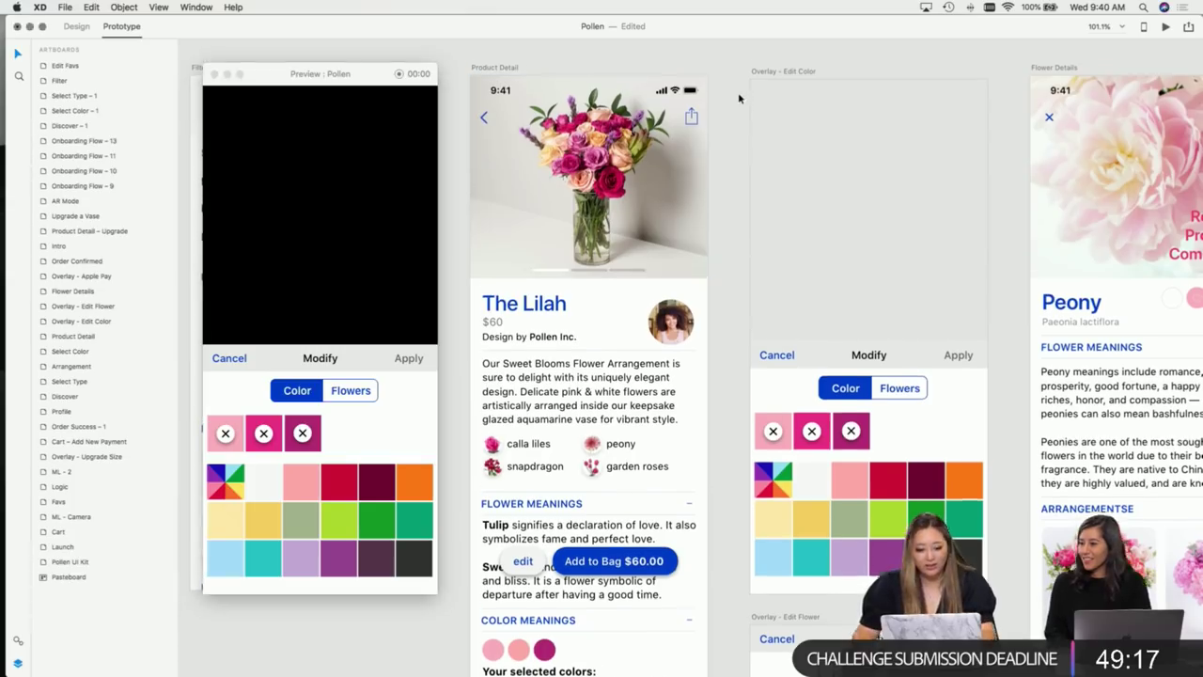
Step: In Design mode, copy the dark bg layer from Overlay – Apple Pay into Overlay – Edit Color and place it beneath the color sheet group
key(super+1)
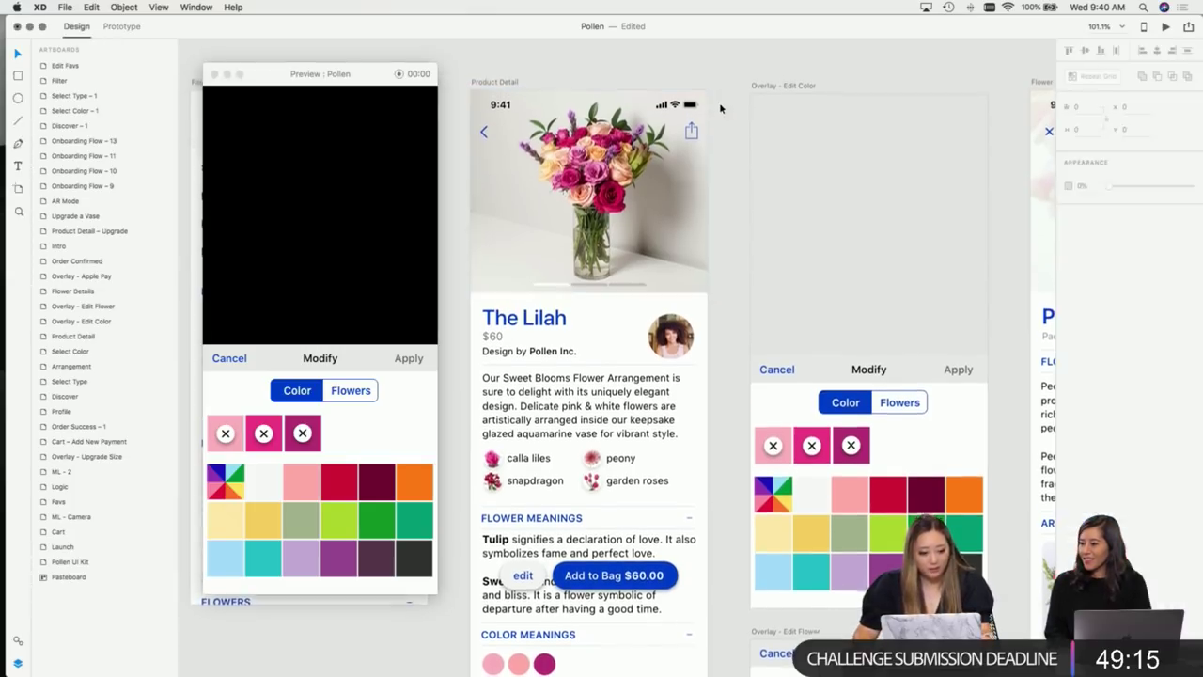
click(790, 84)
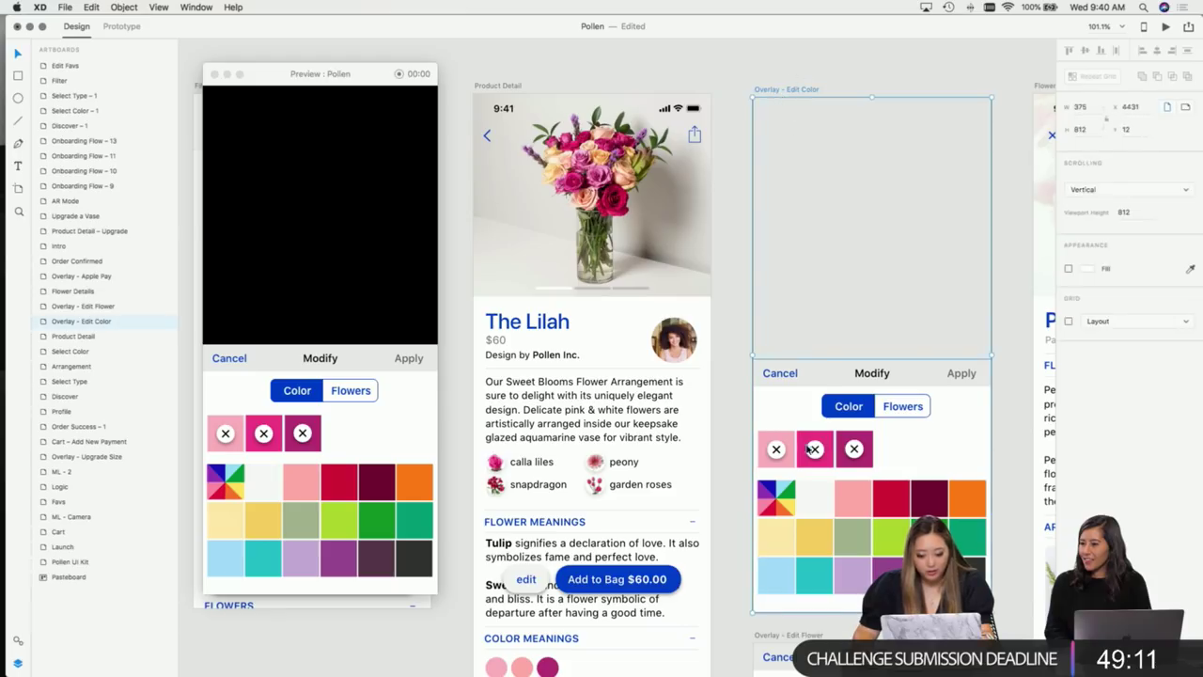
click(821, 389)
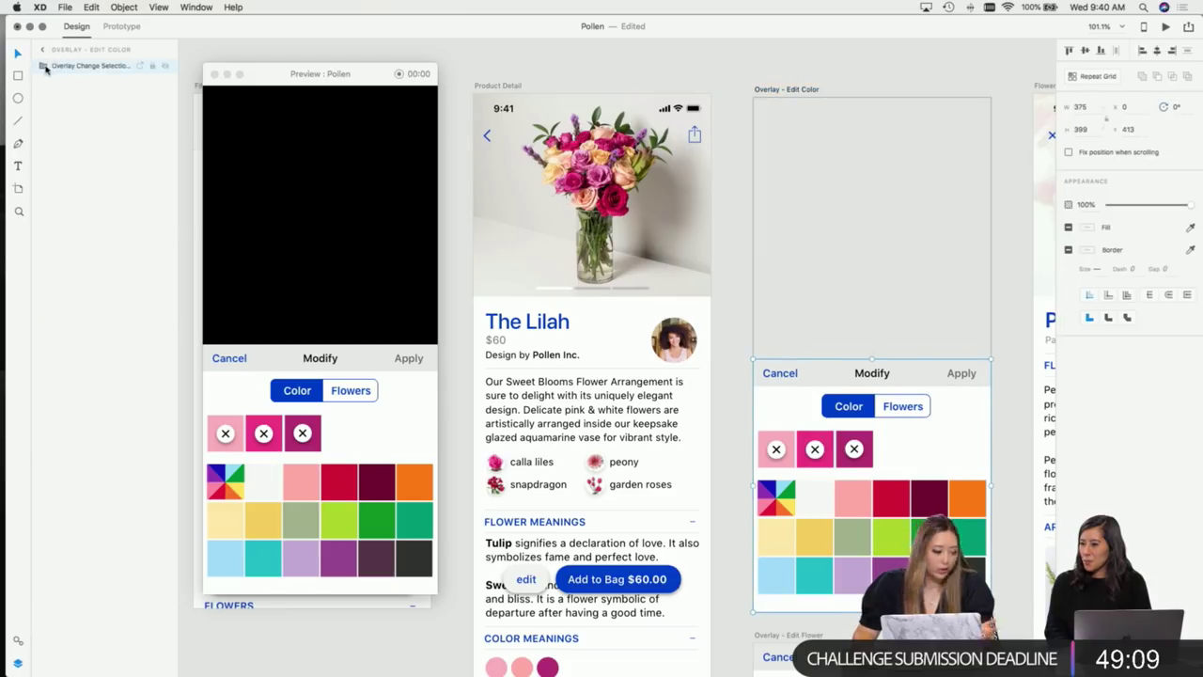
scroll(602, 176, right, 5)
click(985, 180)
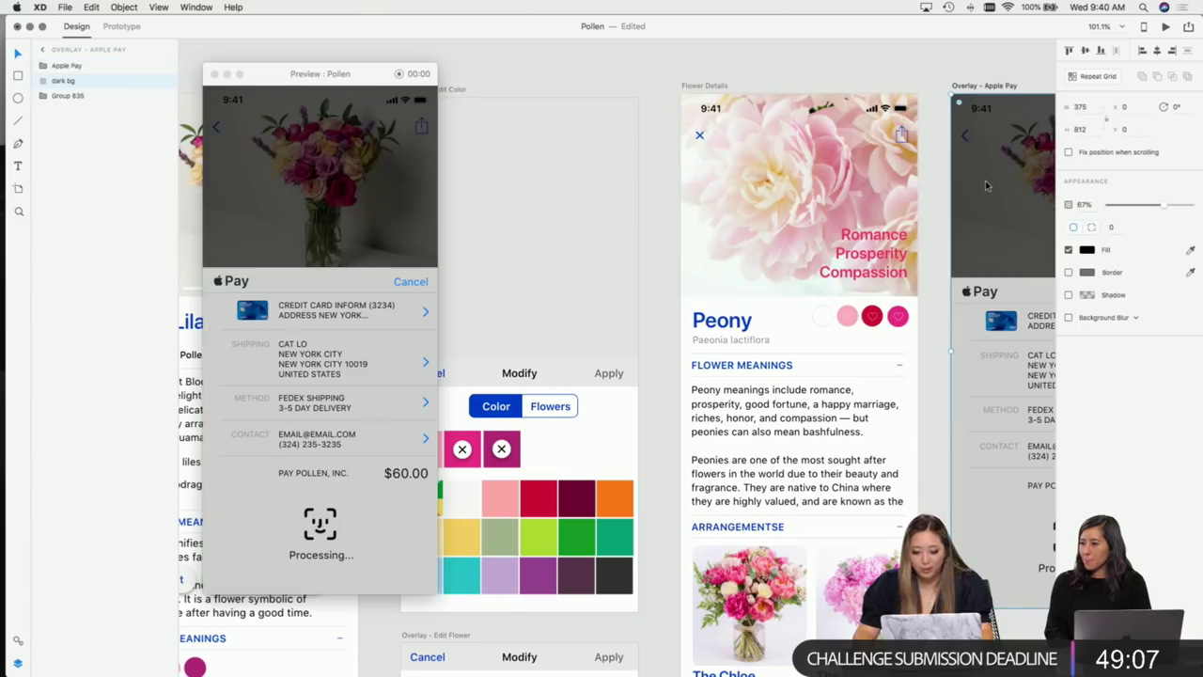
click(627, 146)
click(454, 91)
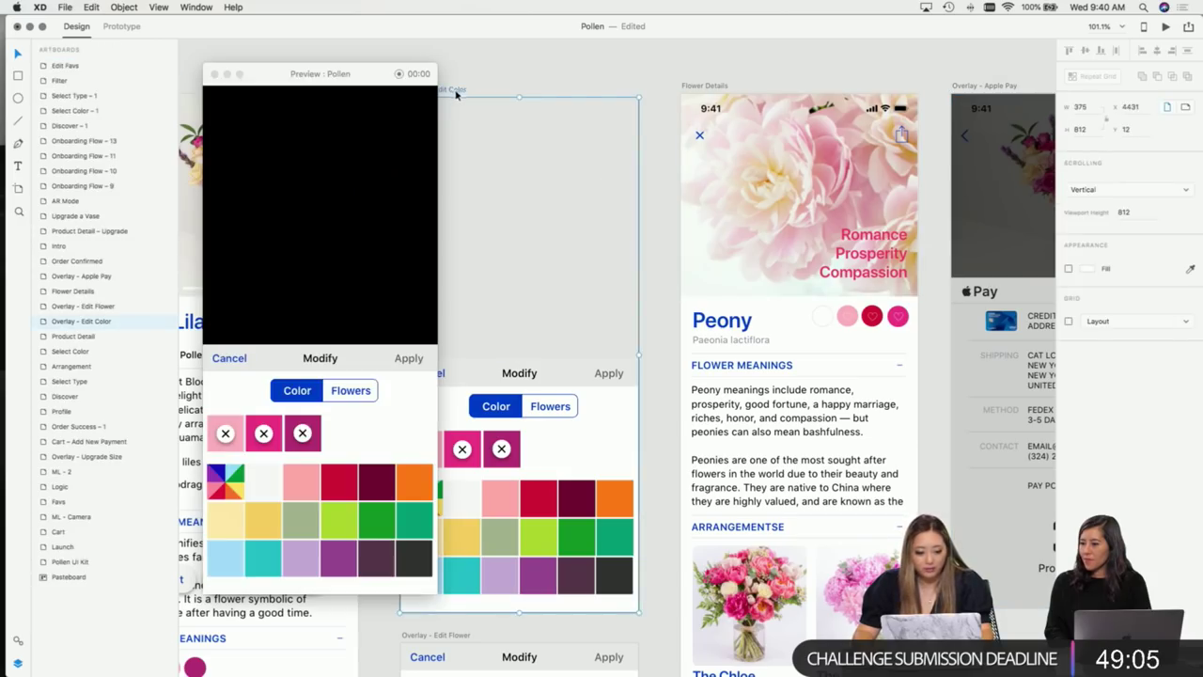
key(super+v)
drag(72, 68, 74, 92)
scroll(547, 179, left, 5)
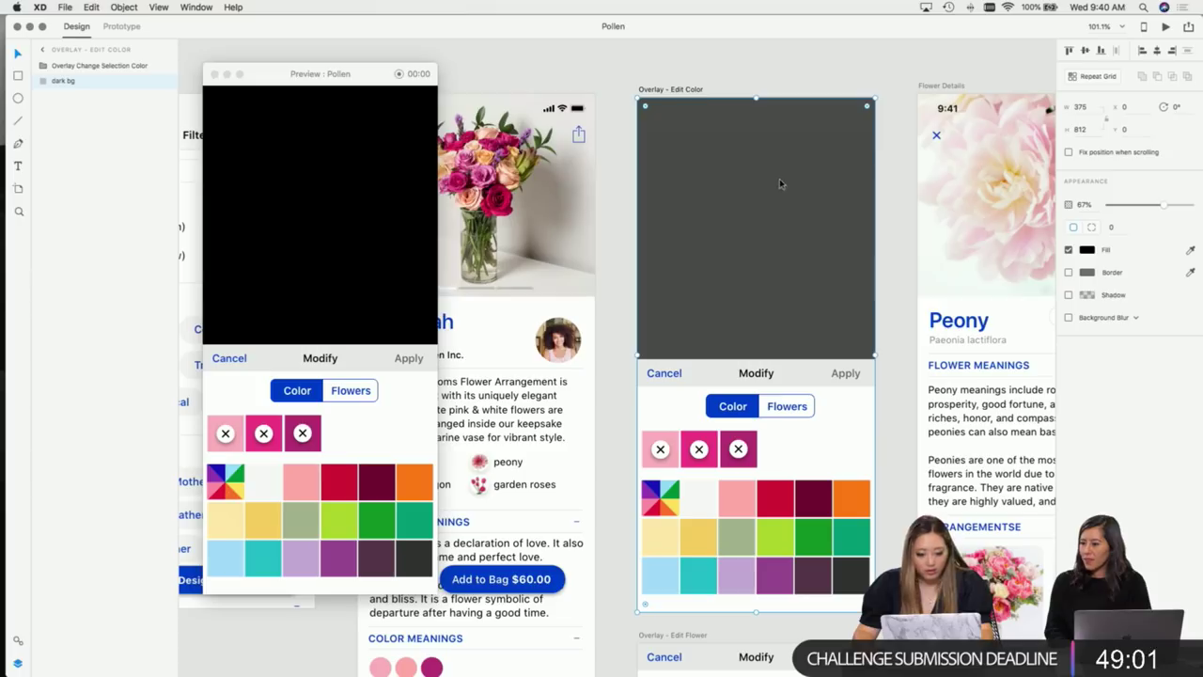
Step: Set the alpha of the new dark bg's black fill to 50% and save the file
click(1085, 250)
click(1062, 238)
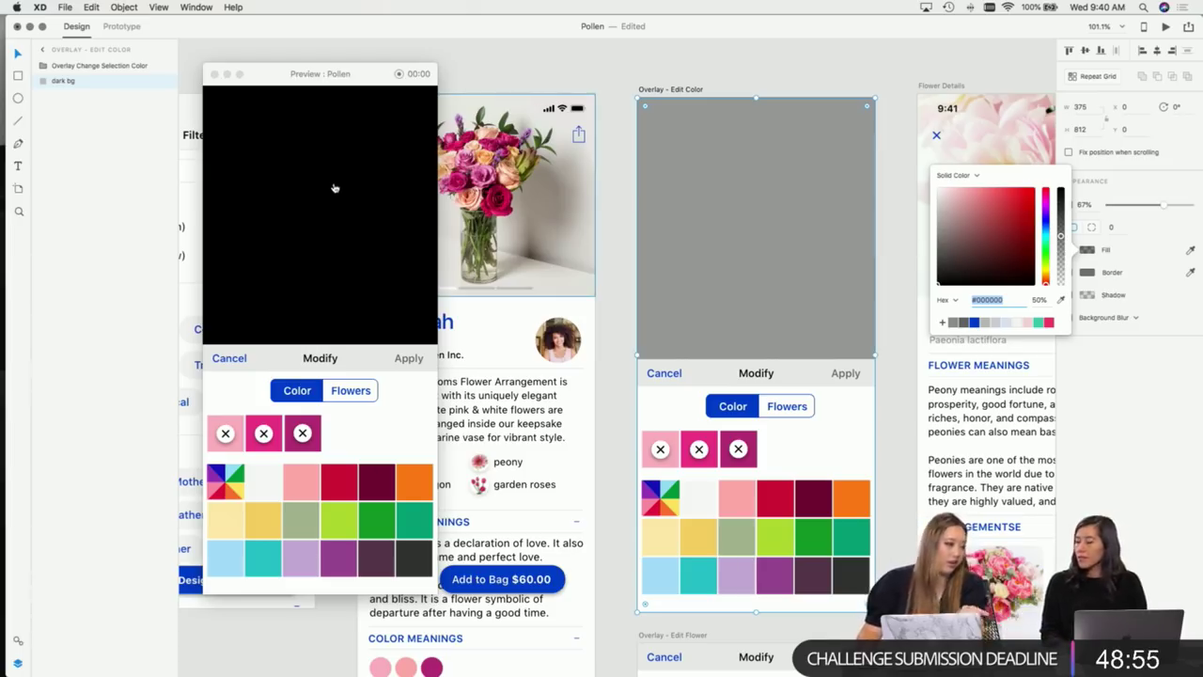
key(super+s)
Step: Select the Product Detail artboard and try its edit button in the open preview
scroll(510, 103, left, 5)
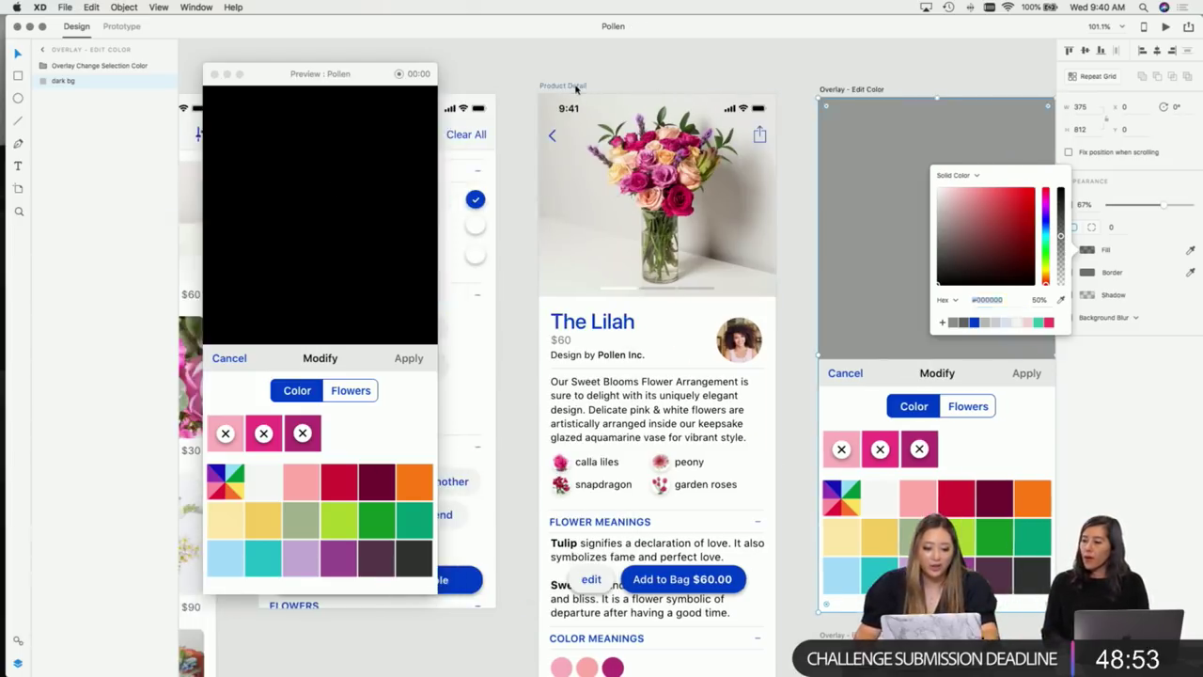
click(562, 85)
click(263, 570)
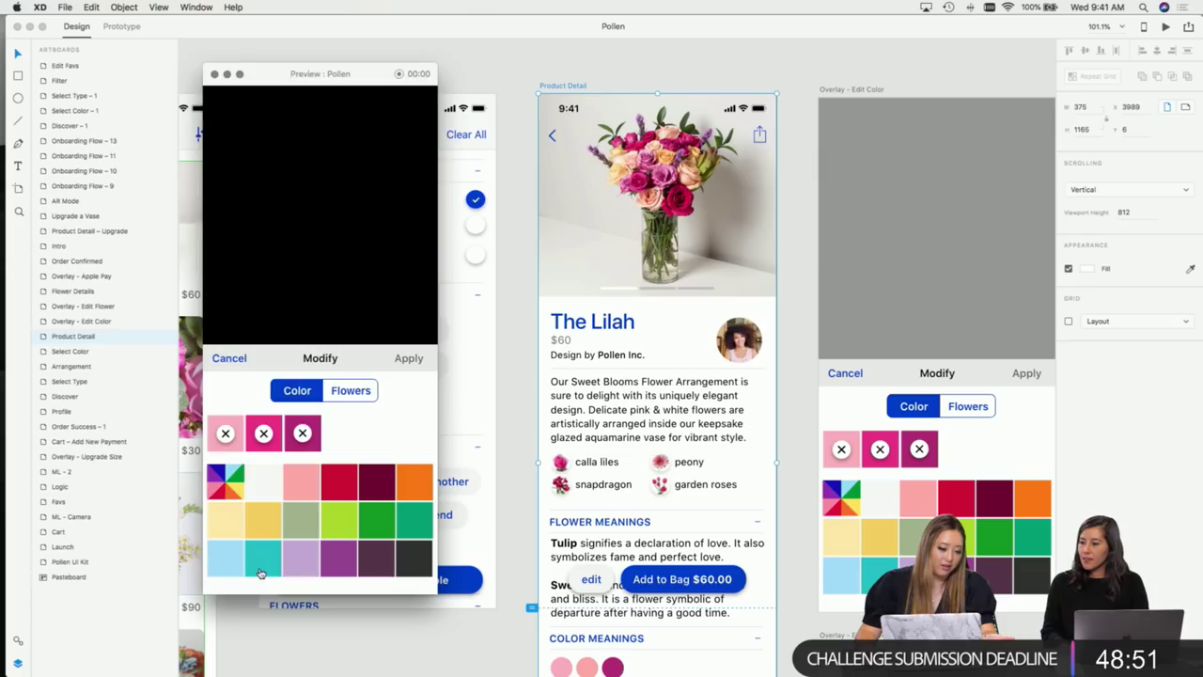
click(794, 199)
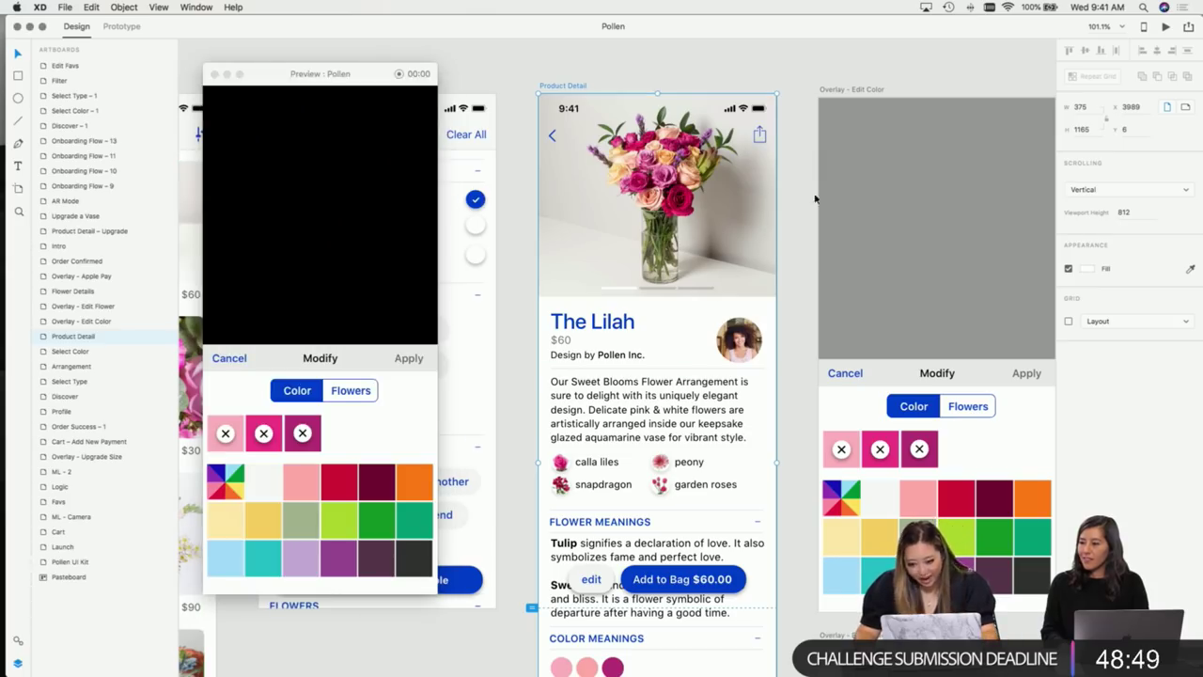
Step: Lower the opacity of Overlay – Edit Color's dark bg layer to 42% and save the file
click(816, 197)
click(1086, 251)
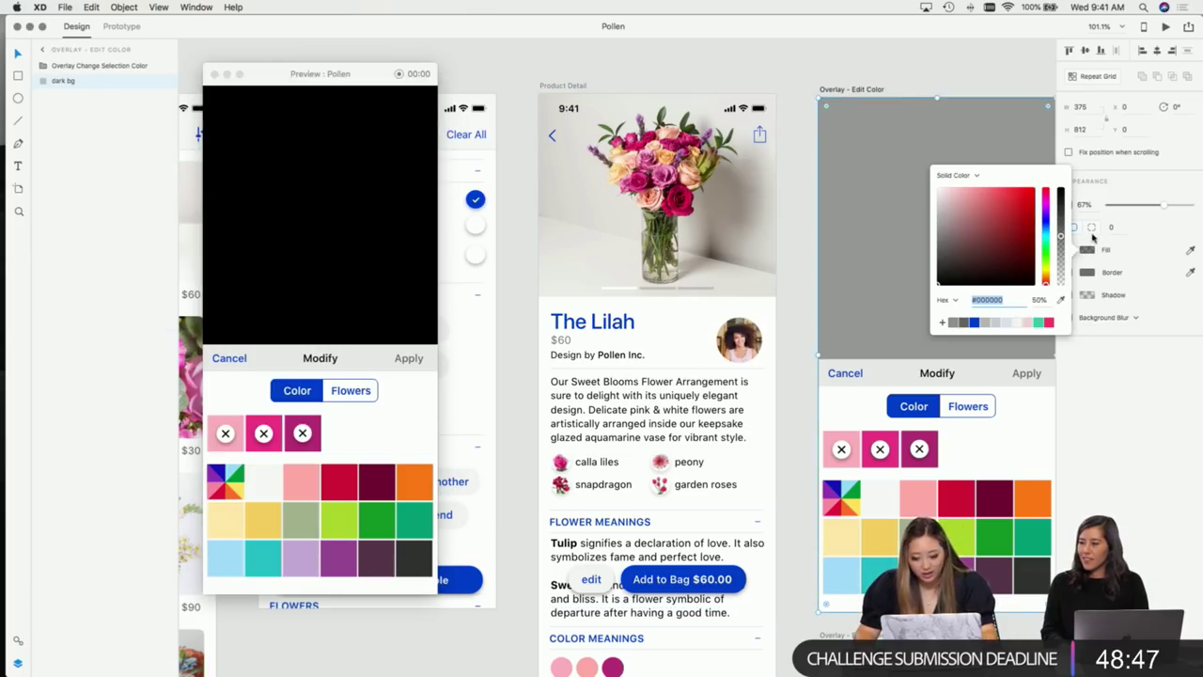
drag(1163, 205, 1142, 210)
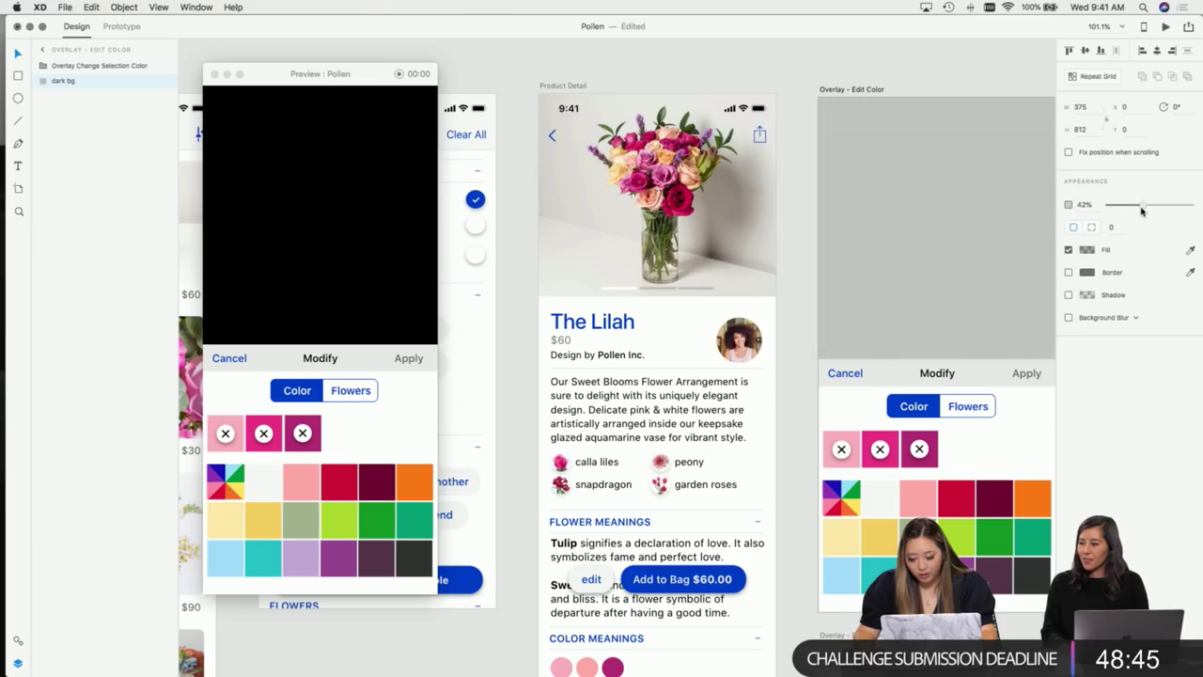
key(super+s)
Step: Test the edit button from the Product Detail preview with the lighter background, and close the preview
click(565, 87)
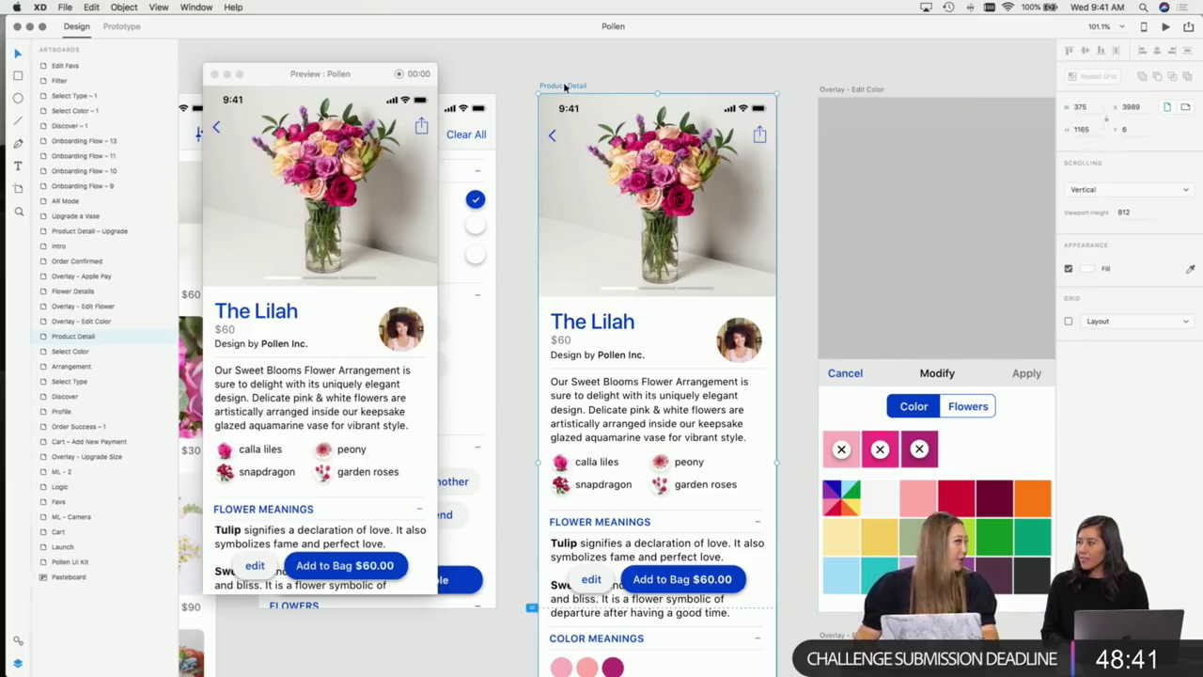
click(252, 567)
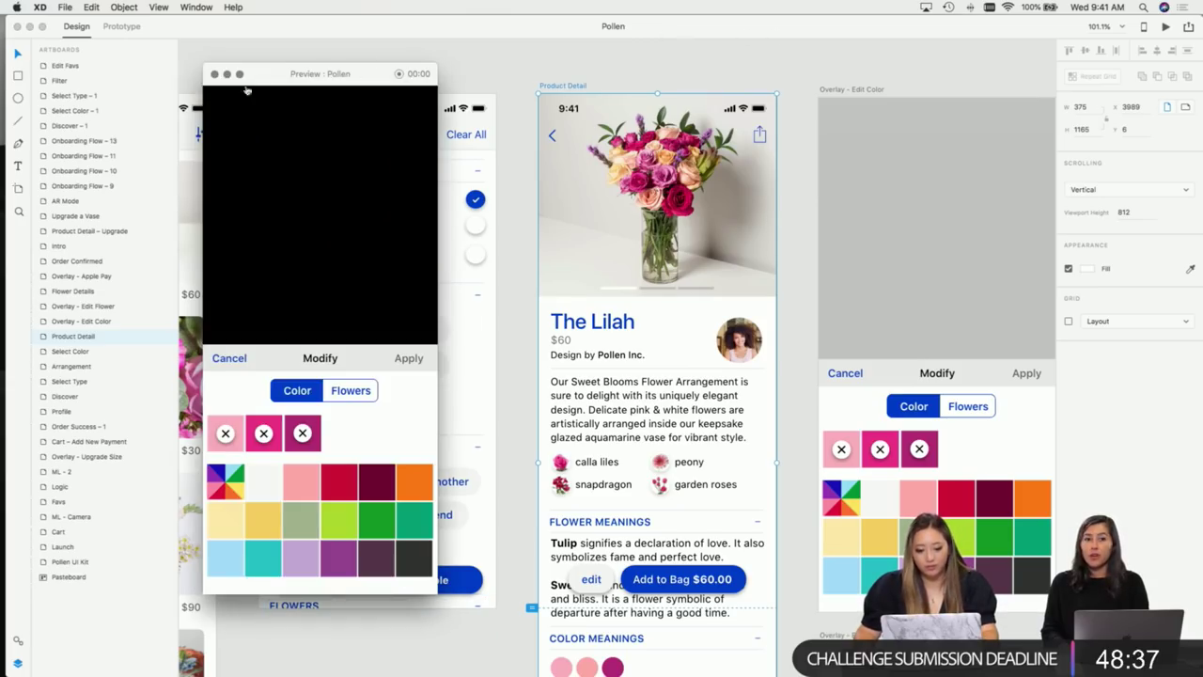
click(215, 74)
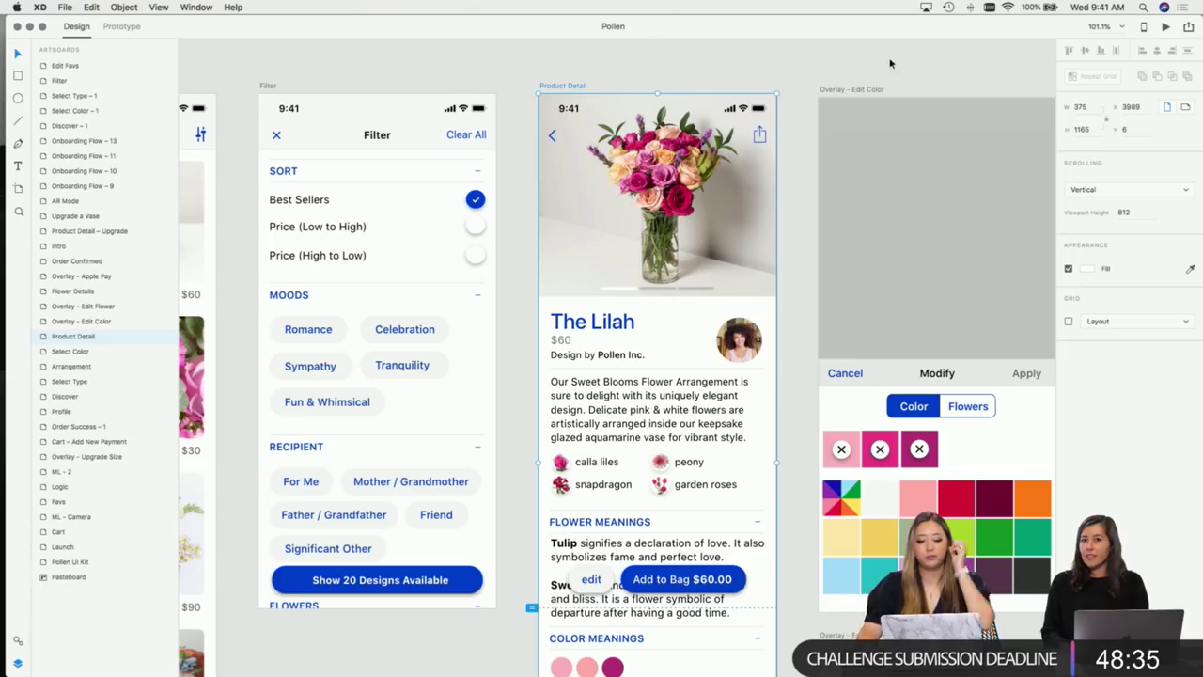
Step: In Prototype mode, change the edit button's link to Overlay – Edit Color from a transition to an overlay
double_click(592, 579)
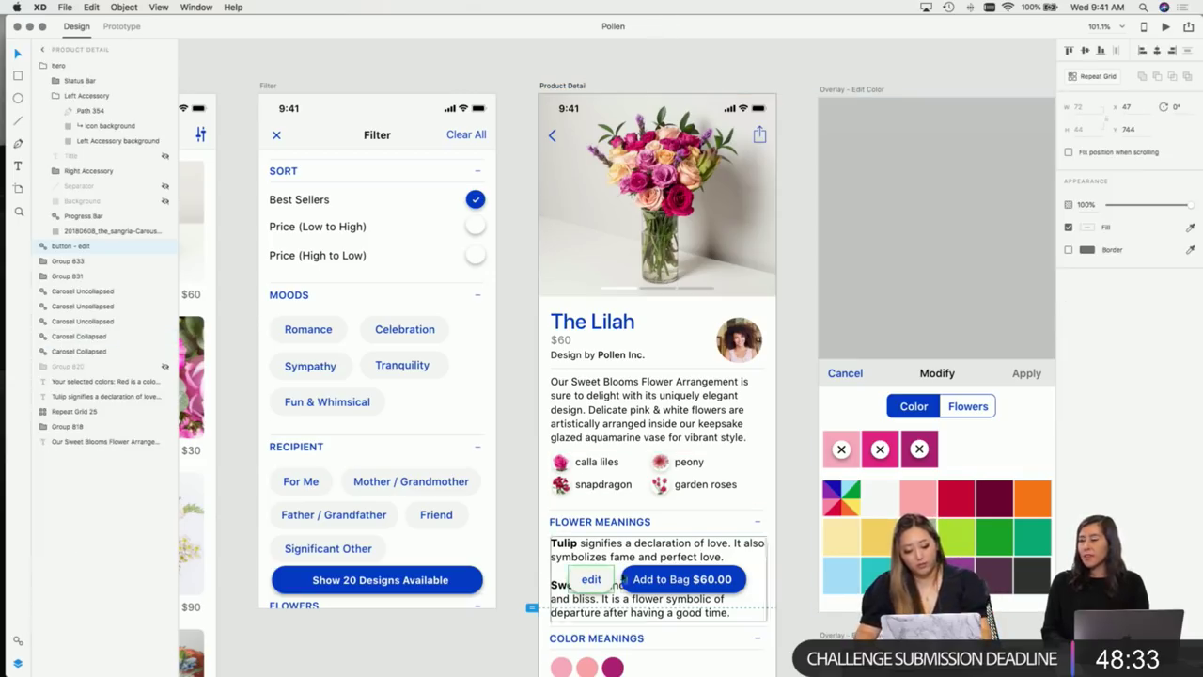
click(122, 27)
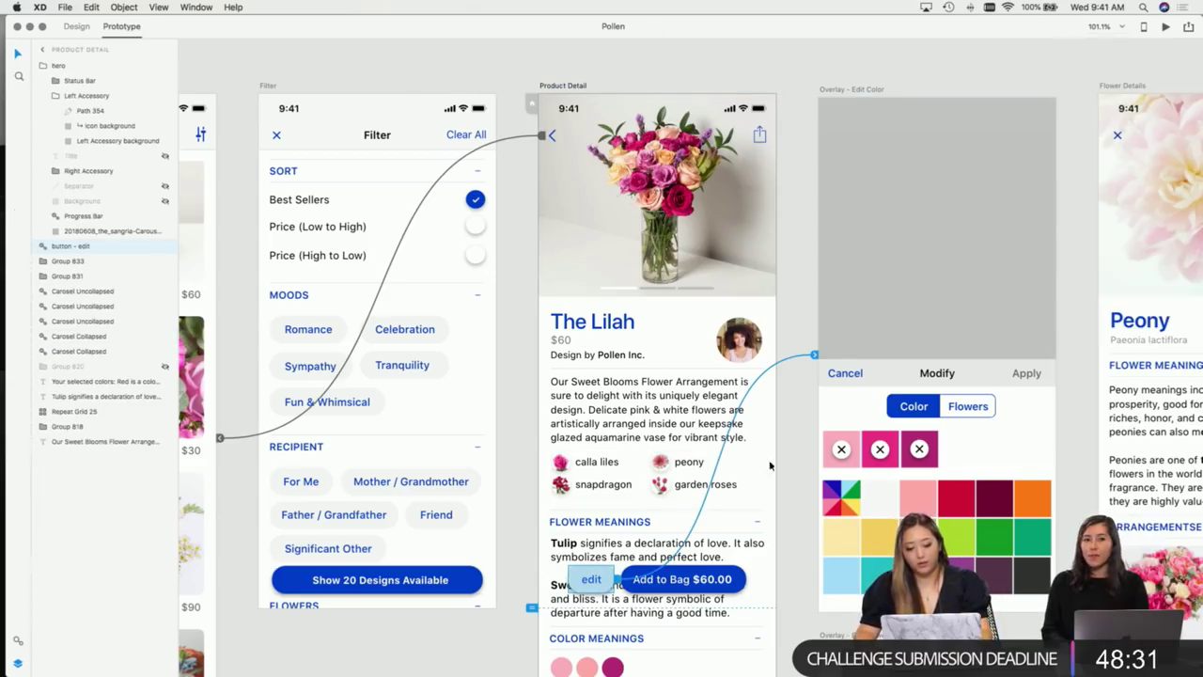
click(814, 355)
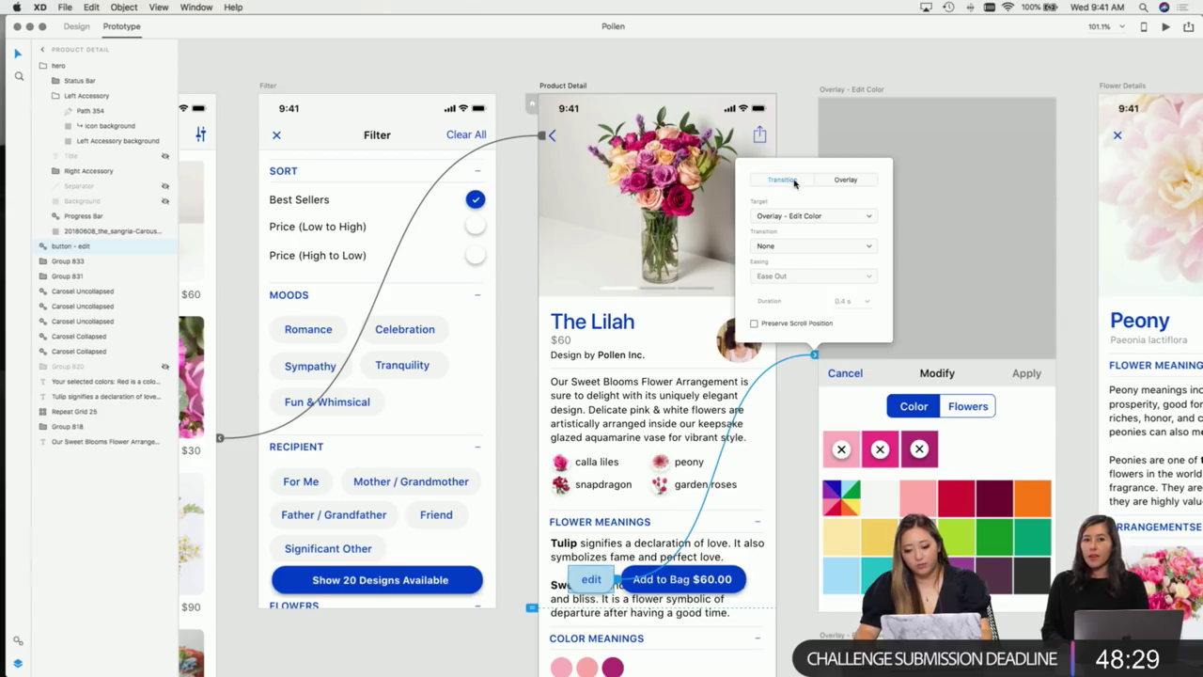
click(845, 179)
click(783, 179)
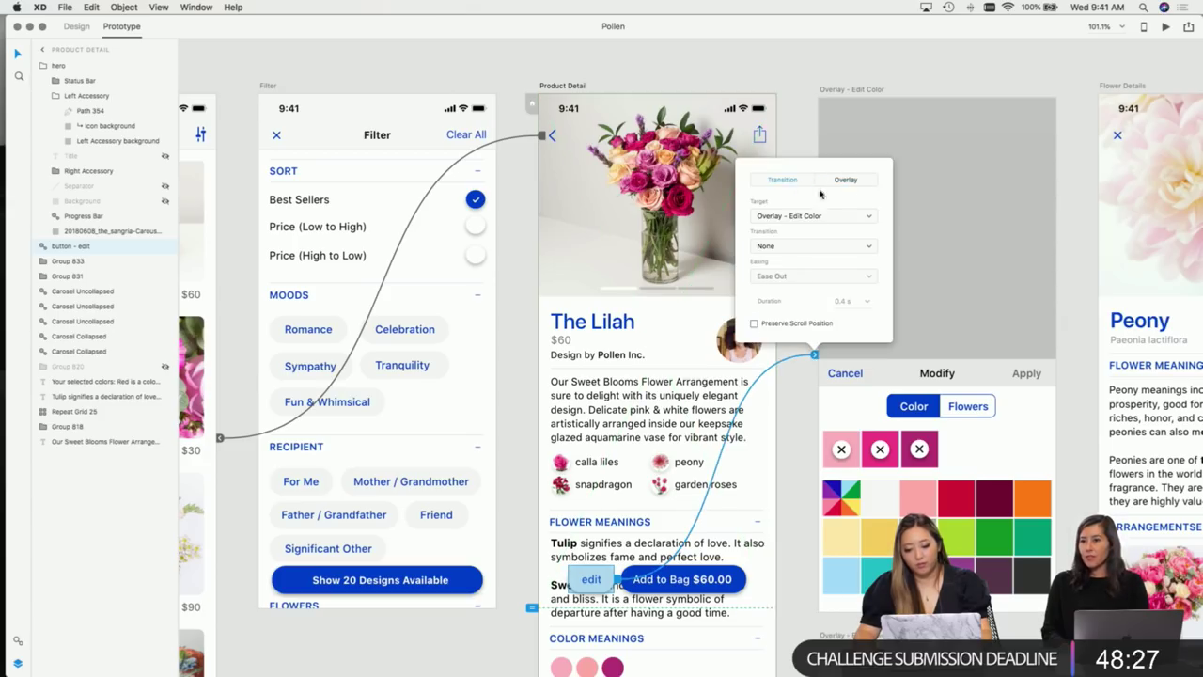
click(841, 179)
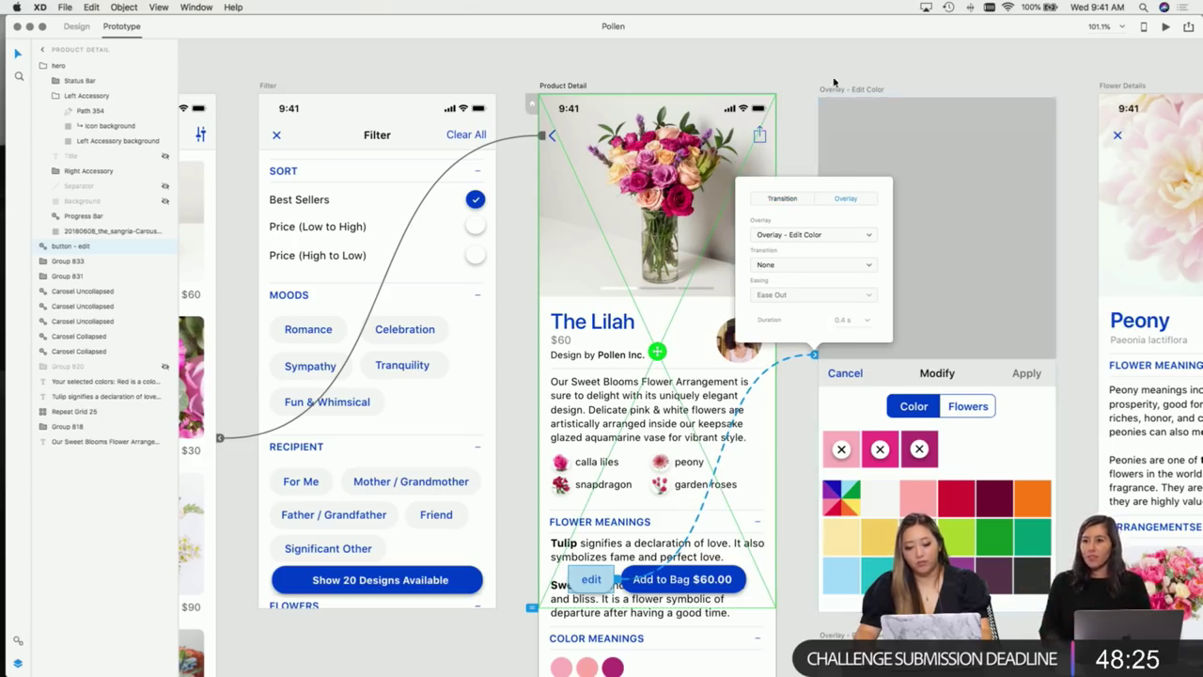
click(832, 83)
Step: Preview Product Detail to test the edit button's overlay, and select the dark bg layer in Overlay – Edit Color
click(575, 86)
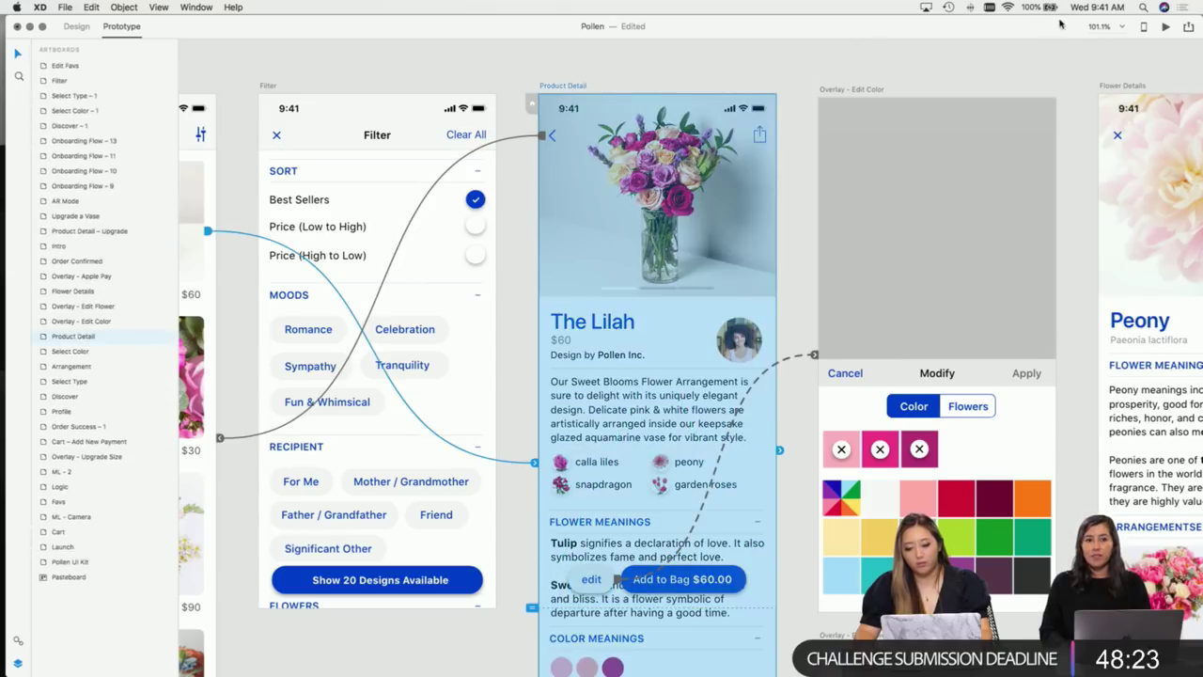
click(1166, 26)
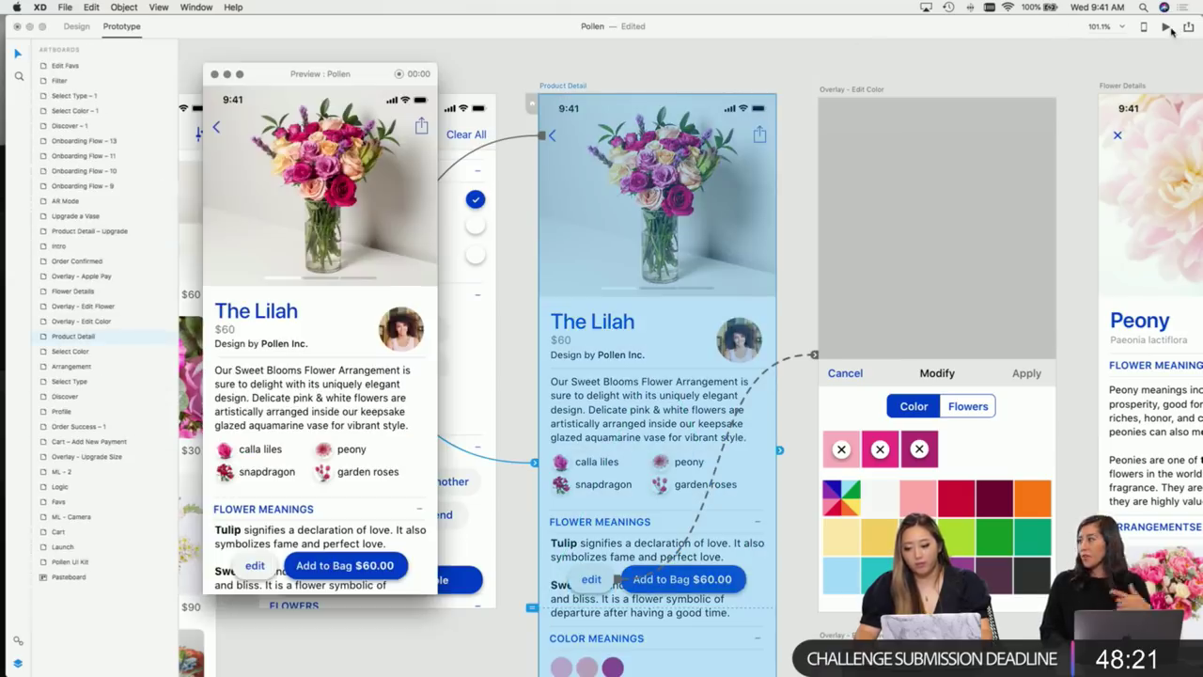
click(254, 564)
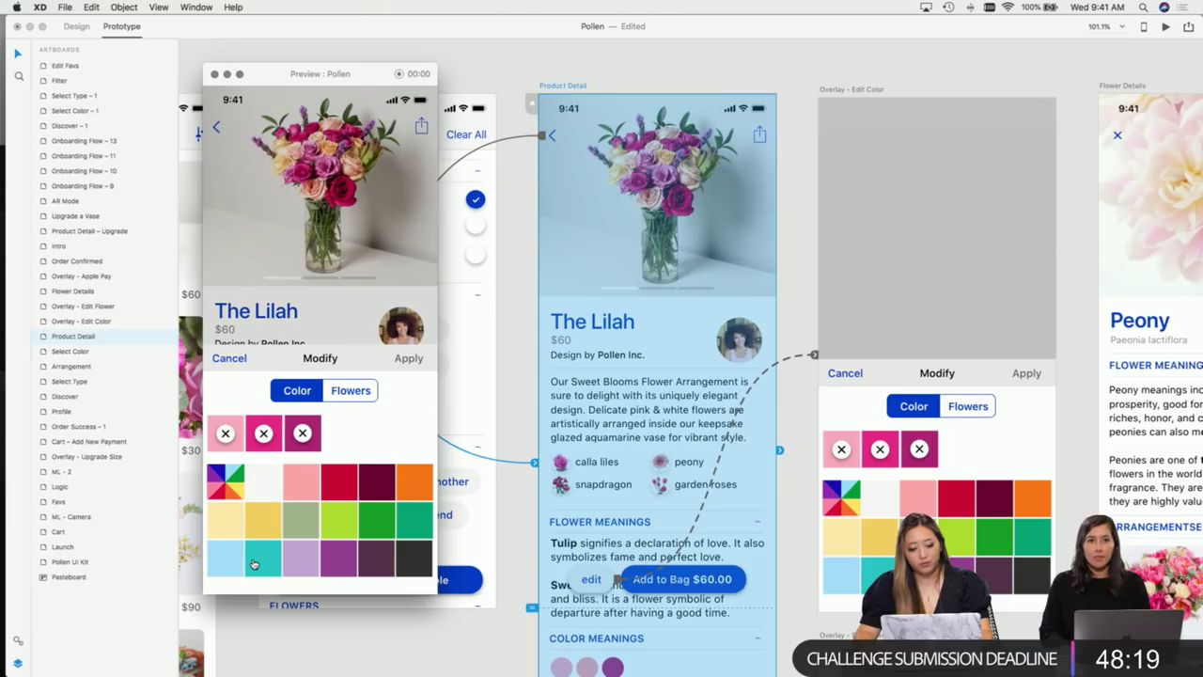
click(915, 247)
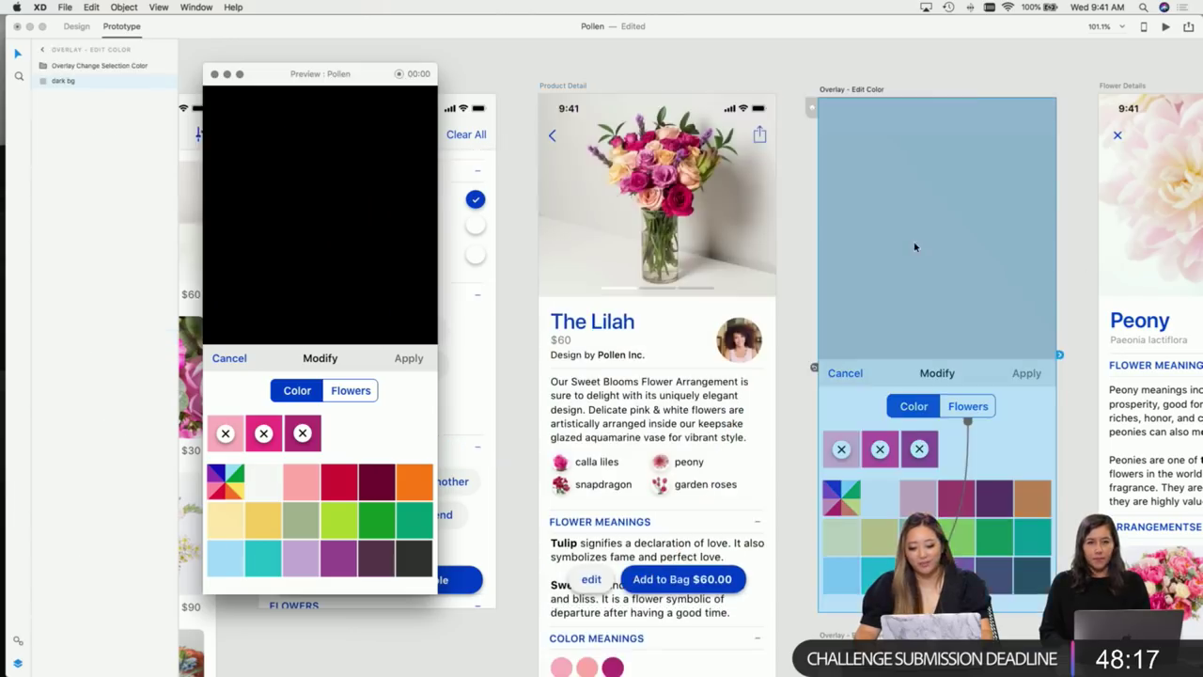
Step: In Design mode, raise the opacity of Overlay – Edit Color's dark bg layer to 100% and save the file
scroll(938, 251, right, 5)
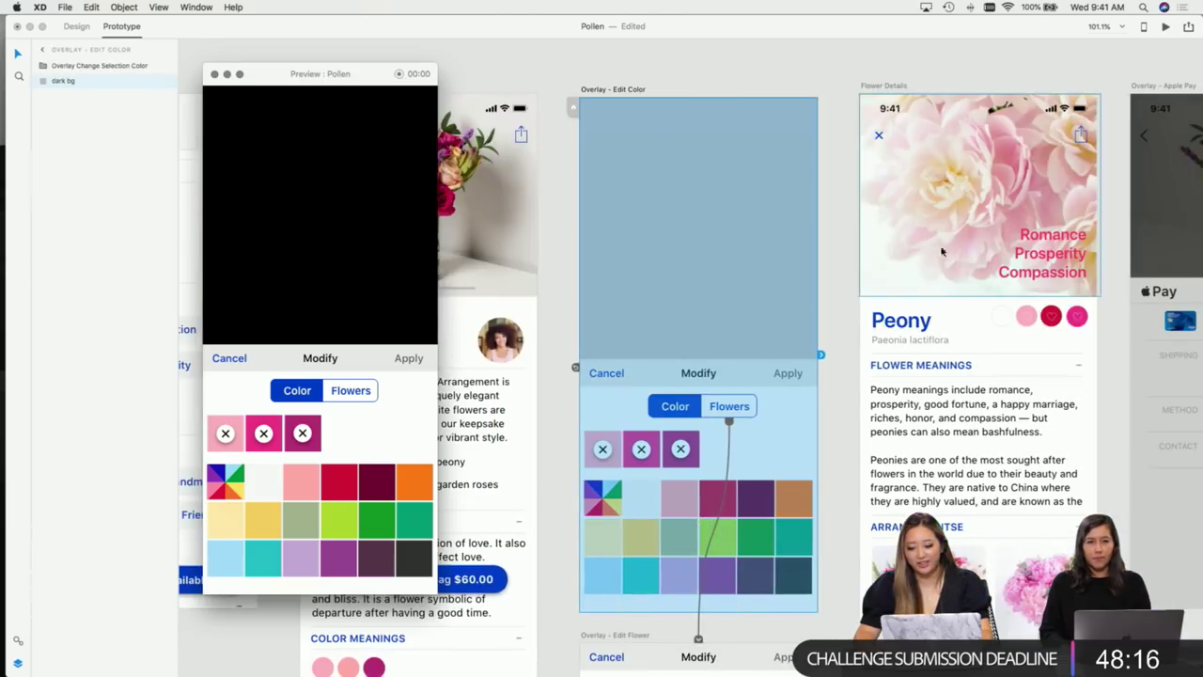
click(76, 81)
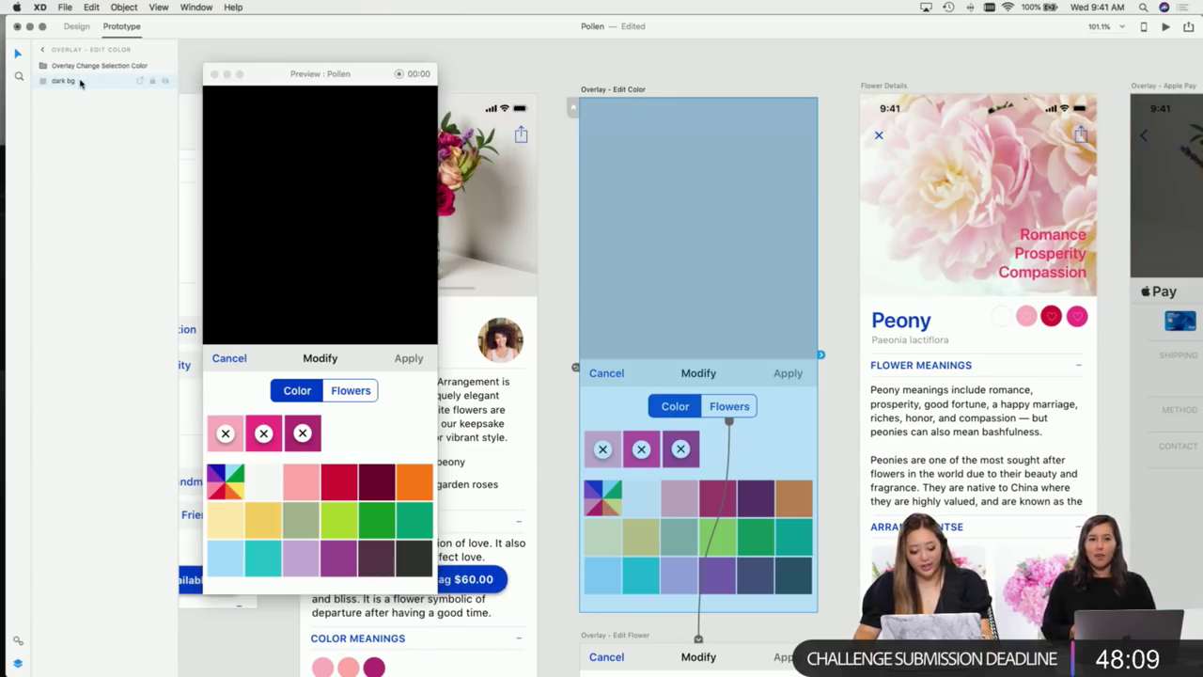
key(super+1)
drag(1145, 204, 1190, 204)
key(super+s)
Step: Preview Product Detail and trigger its edit button to check the overlay with the updated dark bg layer
scroll(536, 100, left, 2)
scroll(535, 100, left, 3)
click(461, 235)
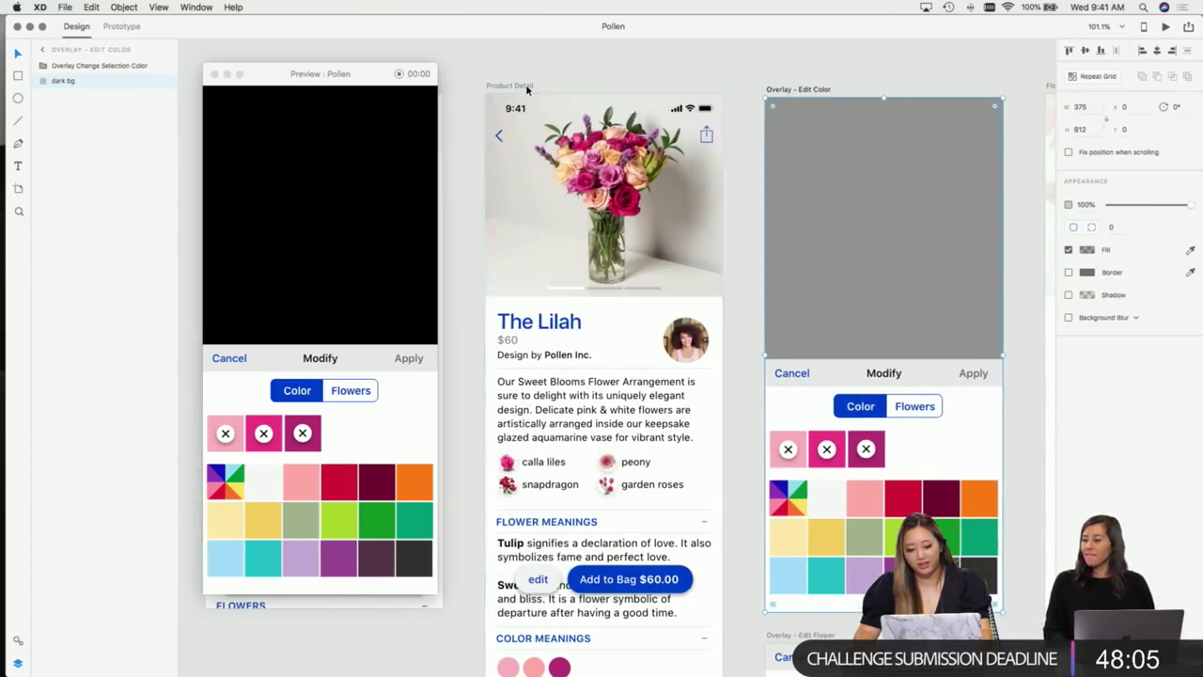
click(252, 562)
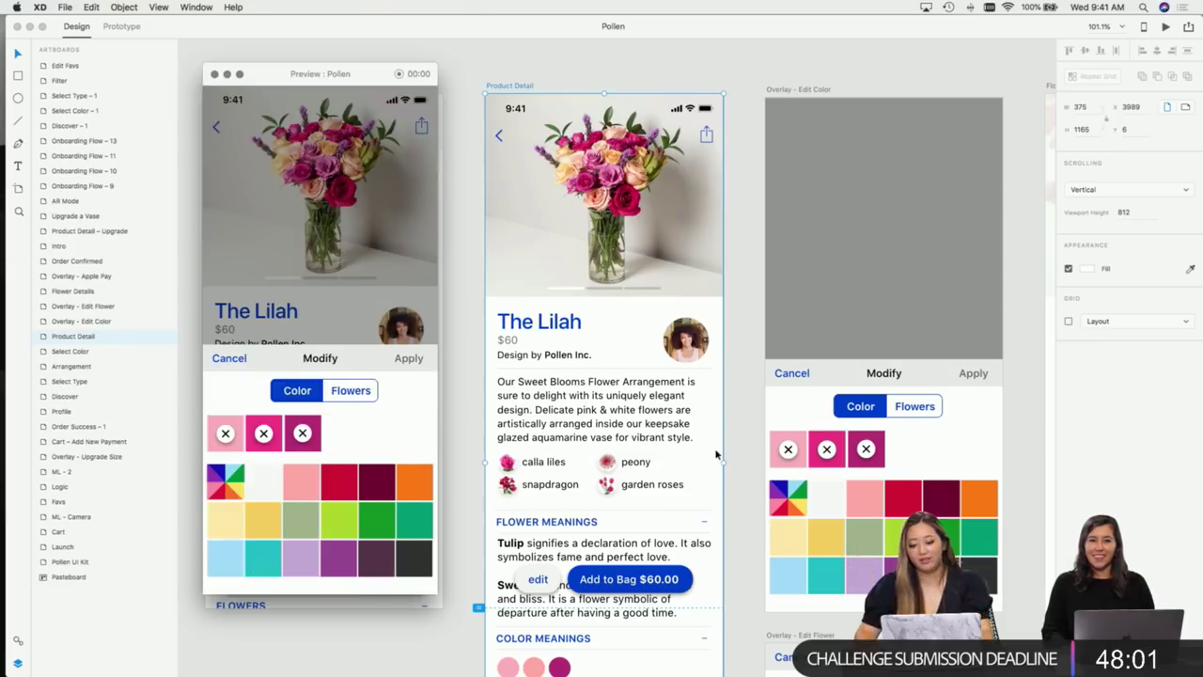
Step: Inspect the dark bg layer and the artboard settings of Overlay – Edit Color beside the neighbouring screens
click(877, 323)
click(896, 315)
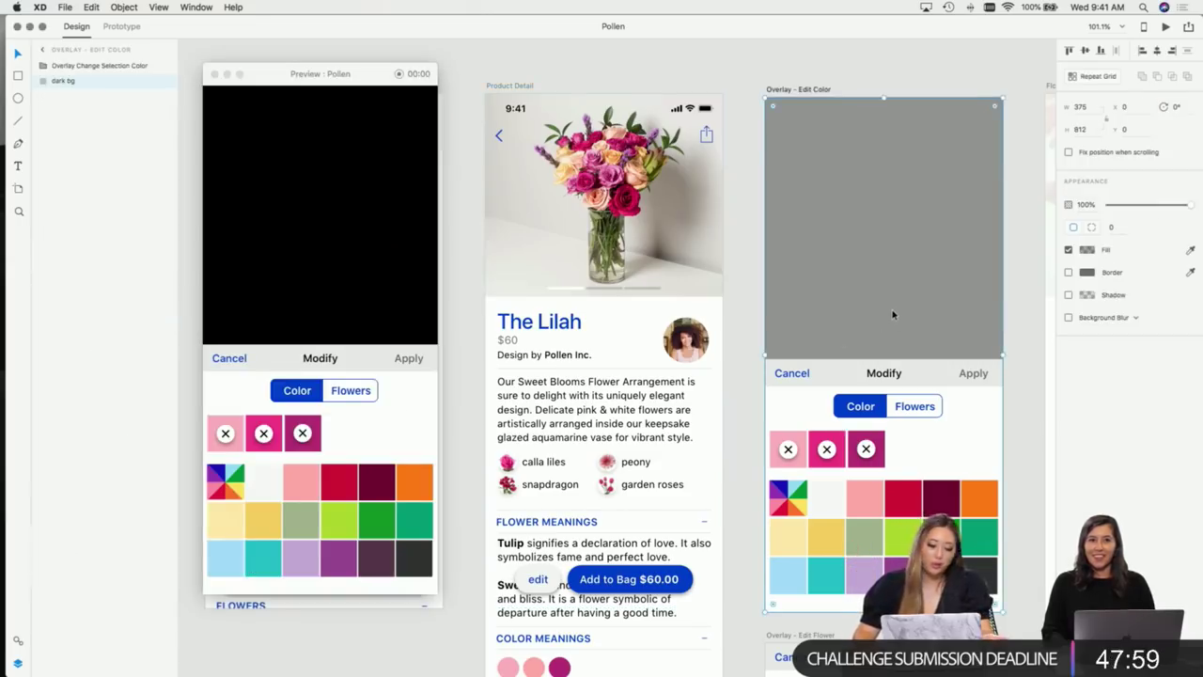
scroll(893, 314, right, 3)
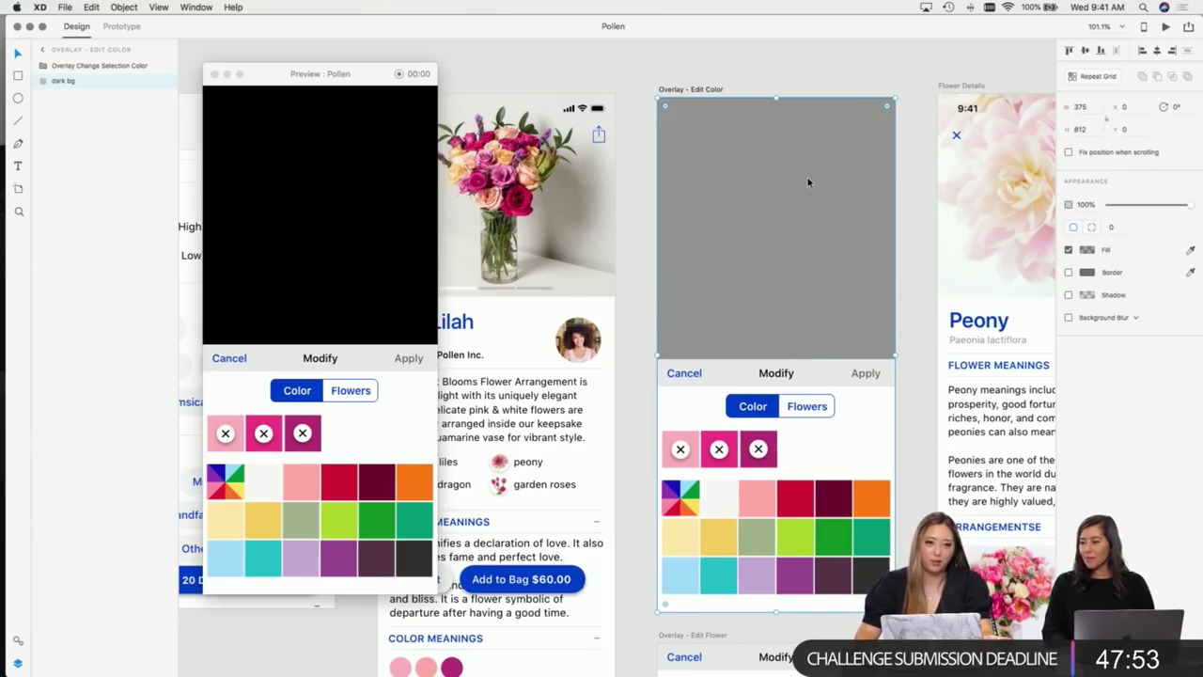
scroll(808, 183, left, 4)
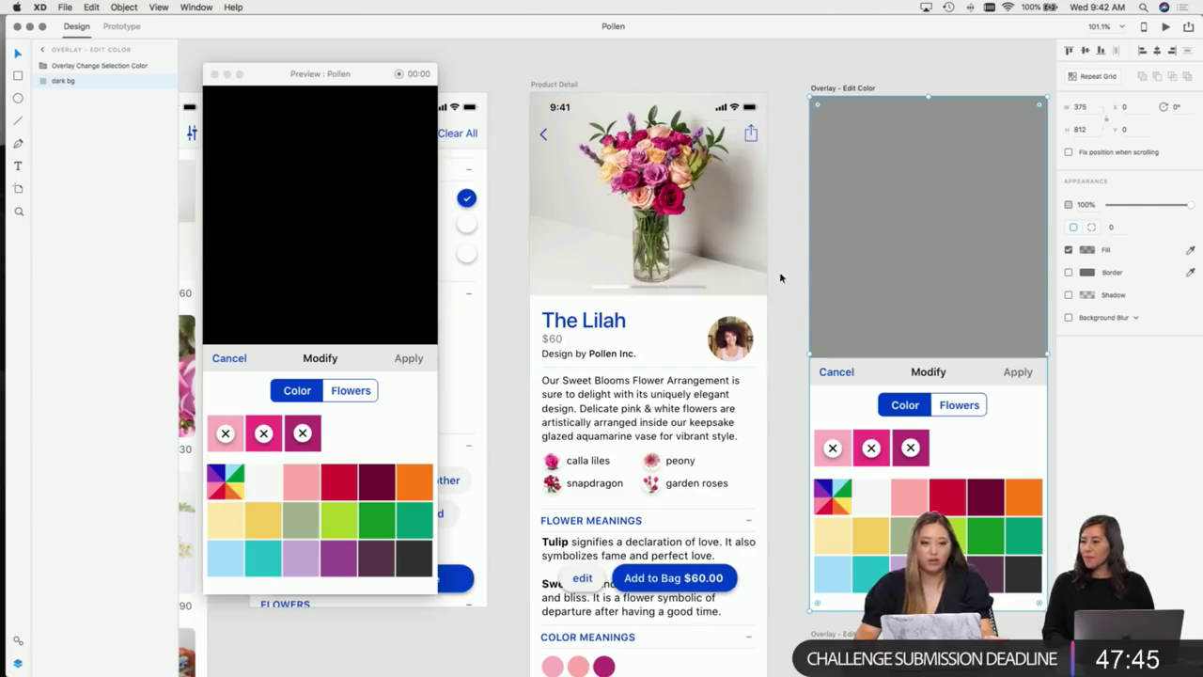
scroll(787, 277, right, 3)
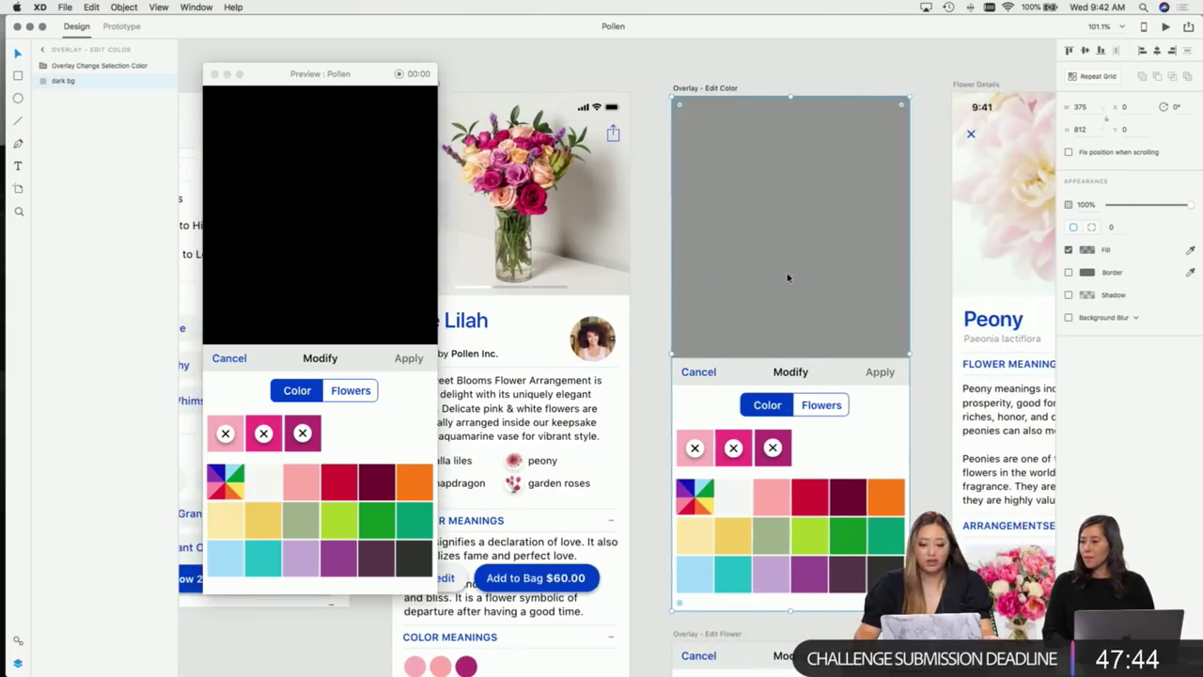
click(934, 274)
scroll(933, 280, down, 3)
scroll(933, 280, down, 3)
scroll(931, 276, up, 5)
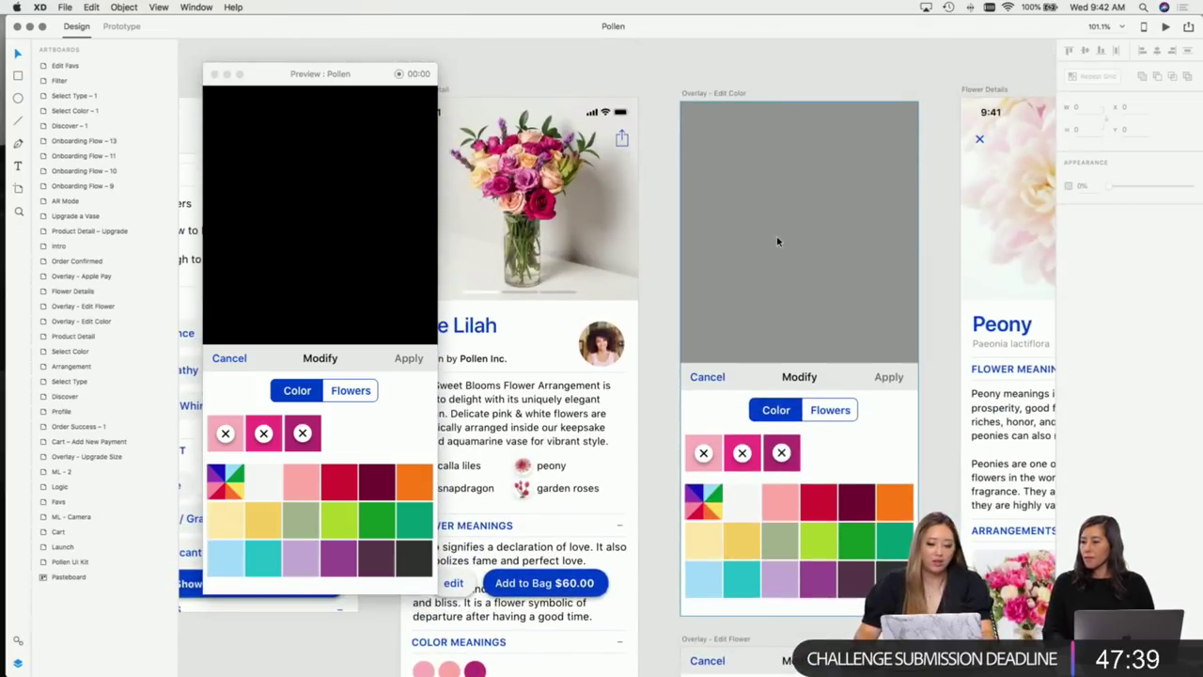
click(721, 94)
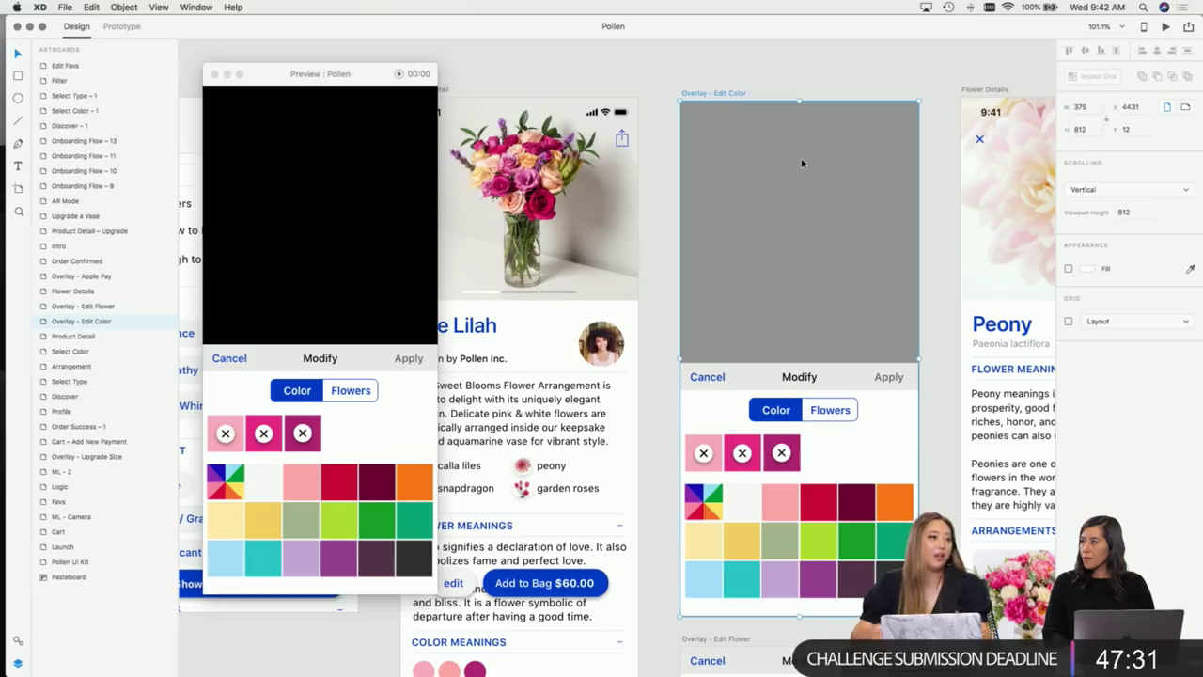
scroll(802, 163, down, 2)
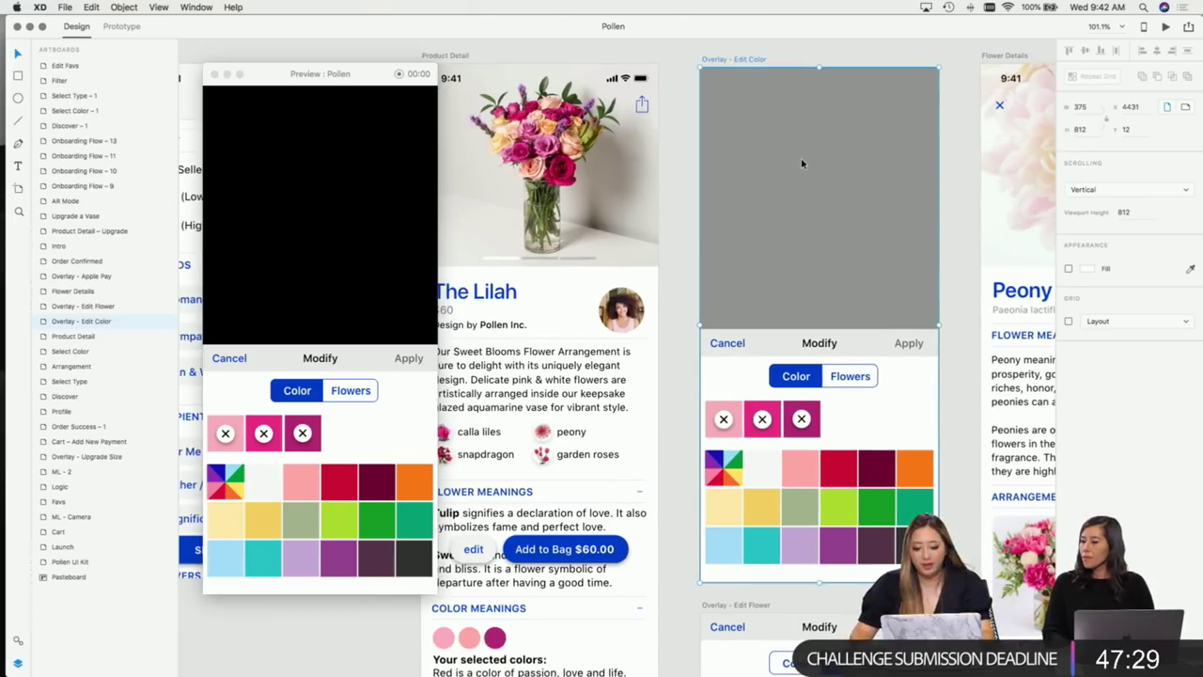
scroll(801, 161, down, 3)
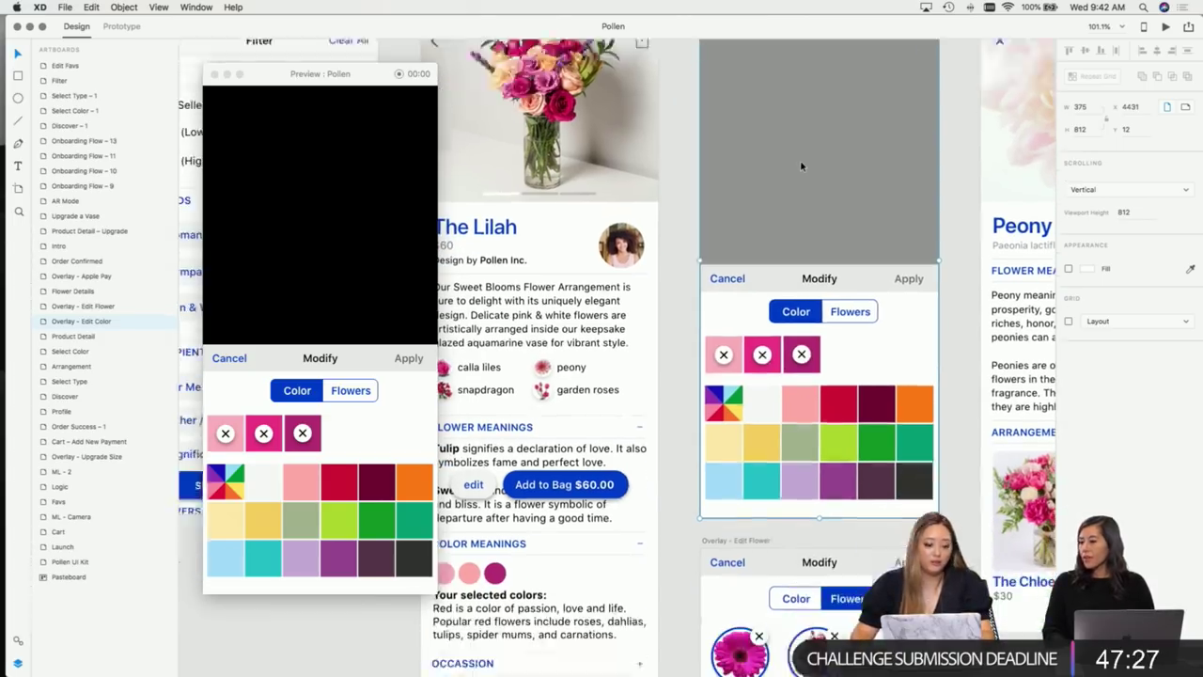
scroll(800, 160, right, 1)
scroll(799, 164, up, 4)
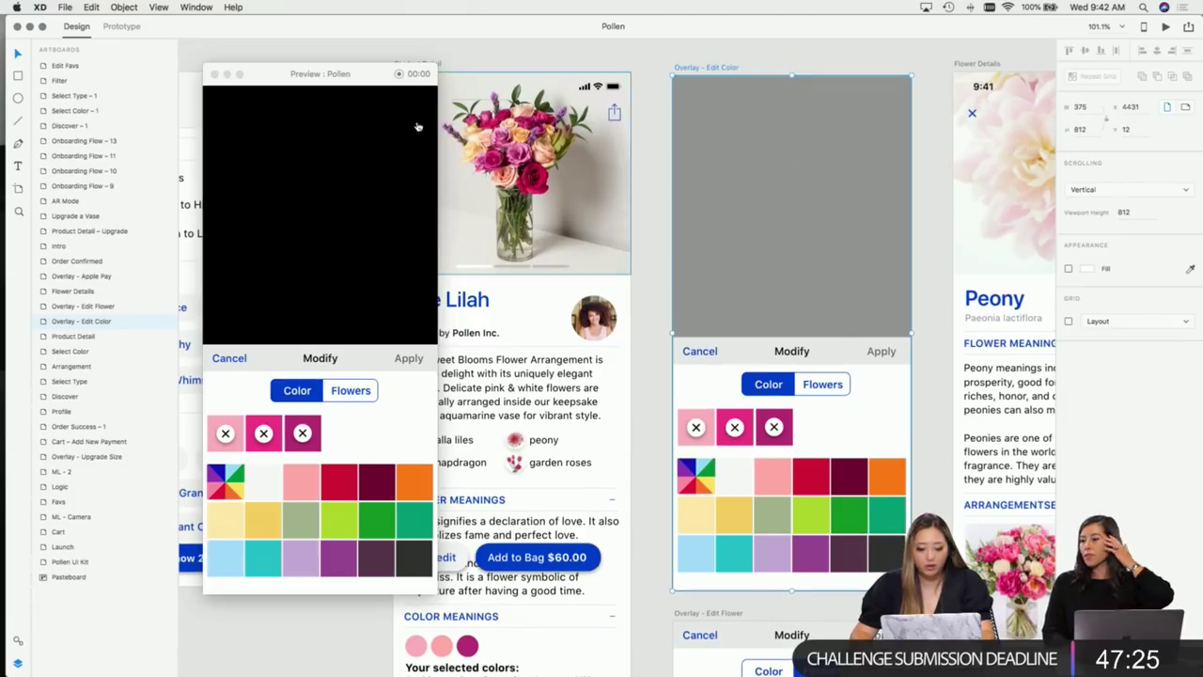
Step: Select the Product Detail artboard and test the edit button's overlay in the preview again
scroll(677, 141, left, 8)
click(710, 106)
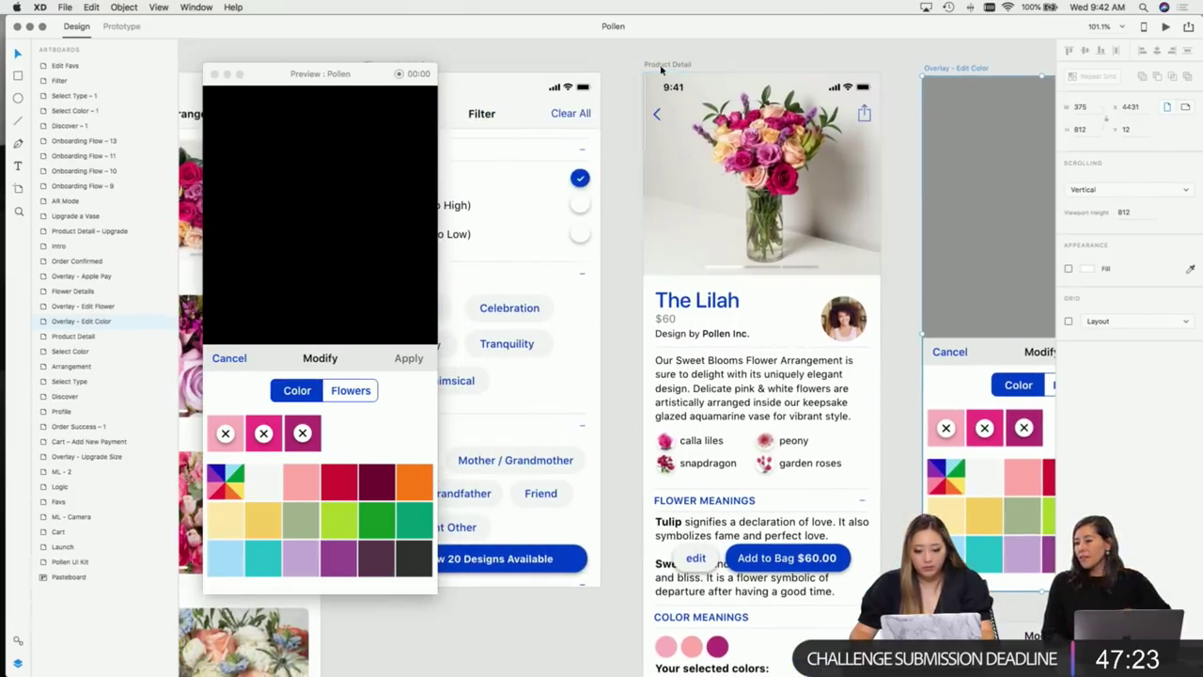
click(256, 568)
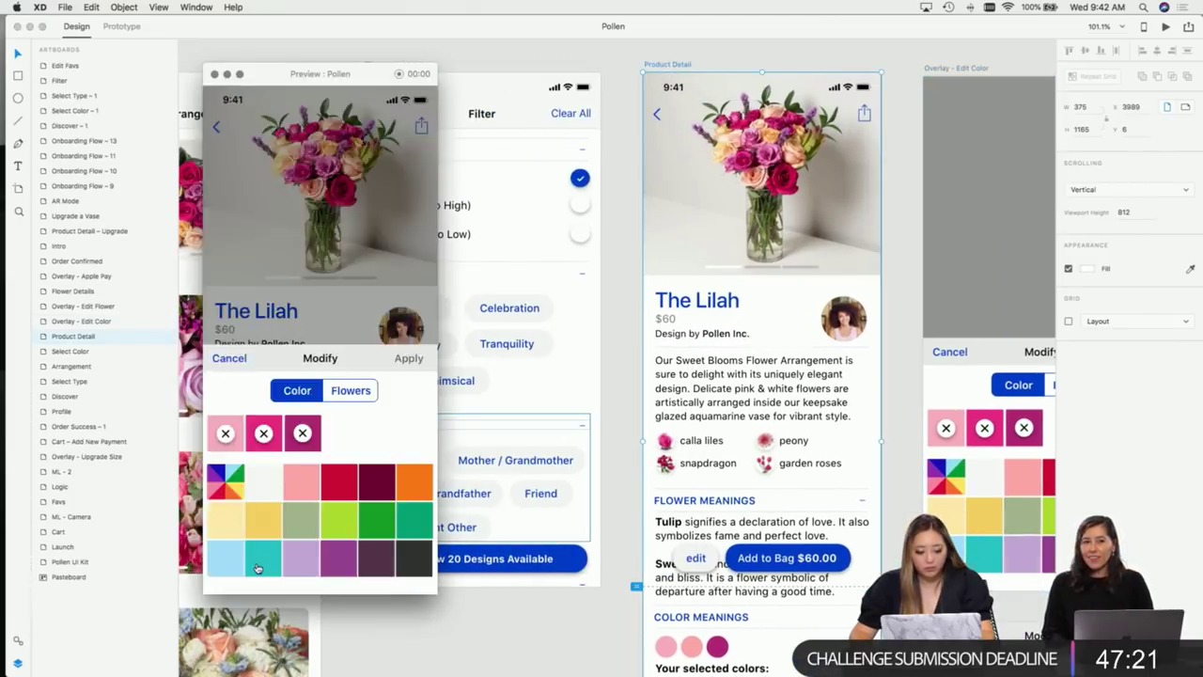
scroll(803, 447, down, 2)
scroll(804, 447, up, 3)
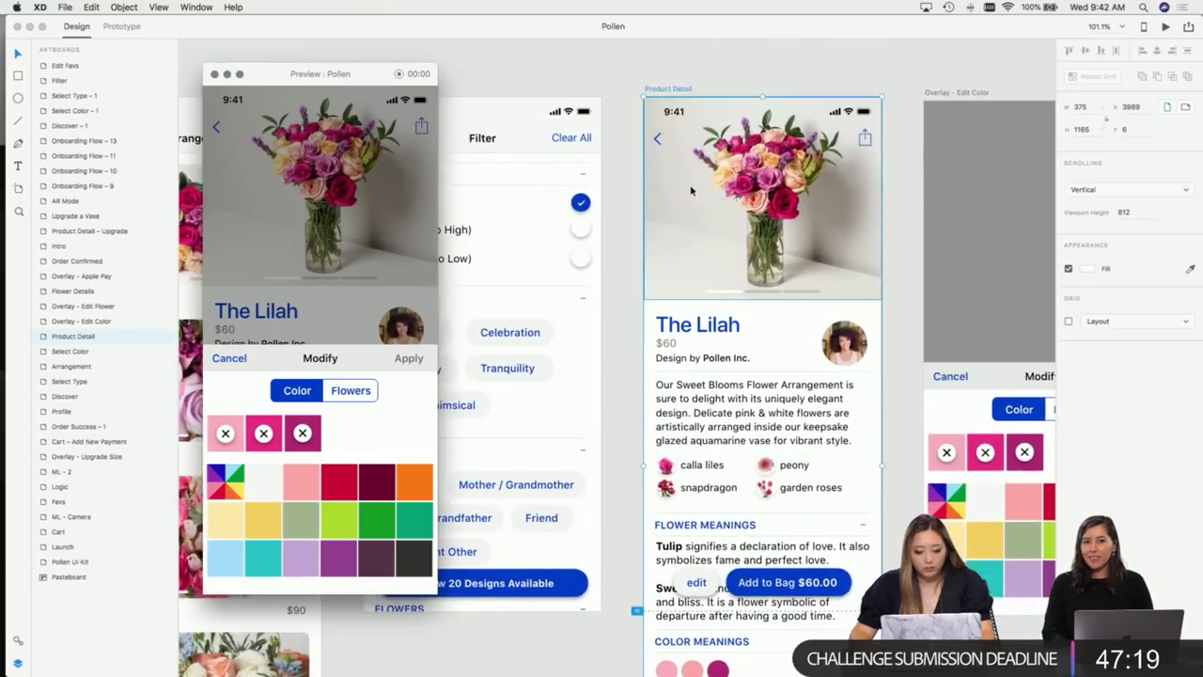
Step: Restart the preview at Product Detail and scroll it to examine how the content passes the hero and title area
click(673, 94)
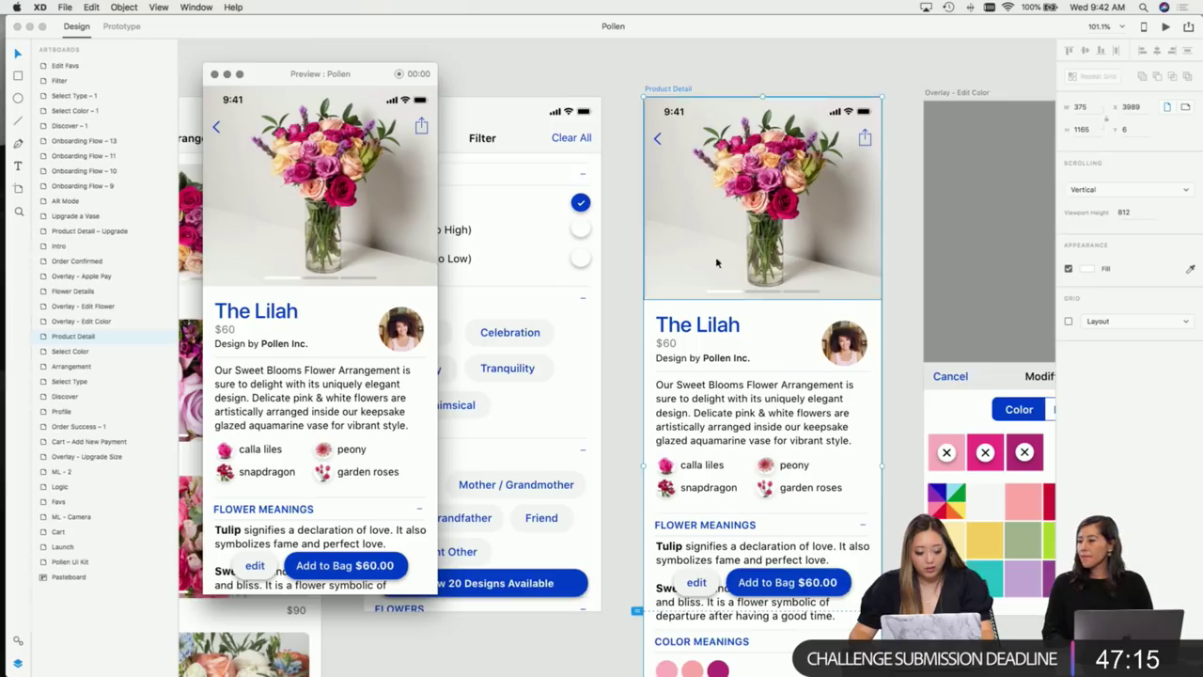
scroll(732, 265, down, 10)
scroll(732, 265, up, 6)
scroll(406, 249, down, 5)
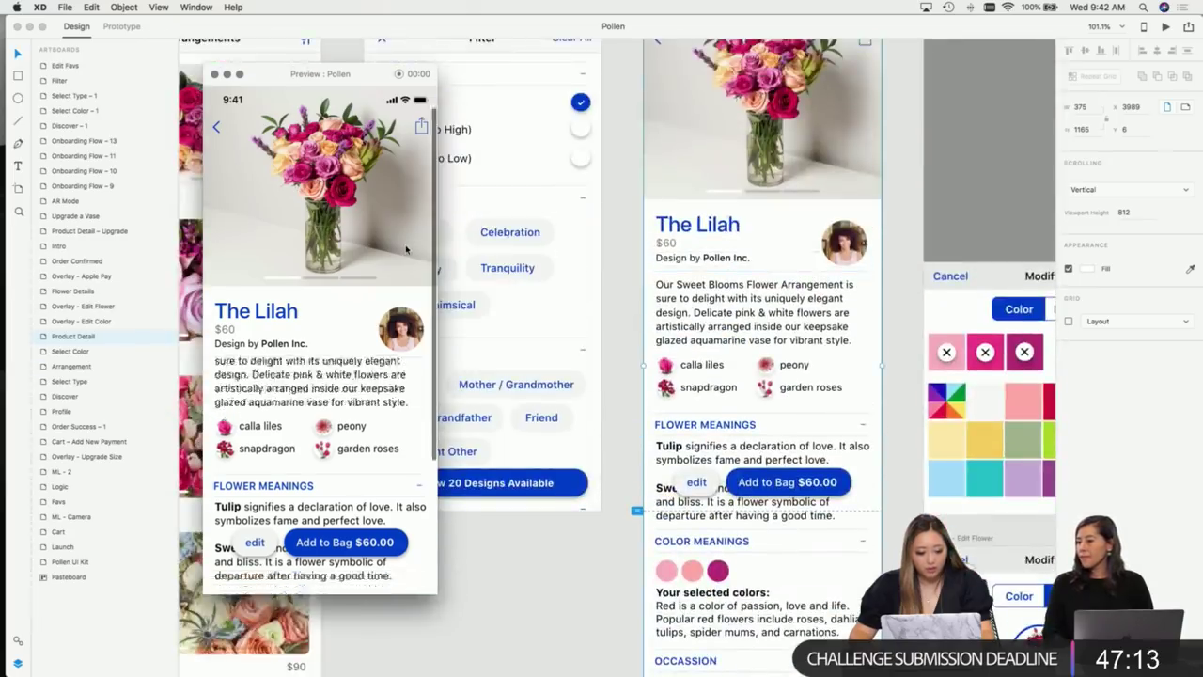
scroll(406, 249, up, 3)
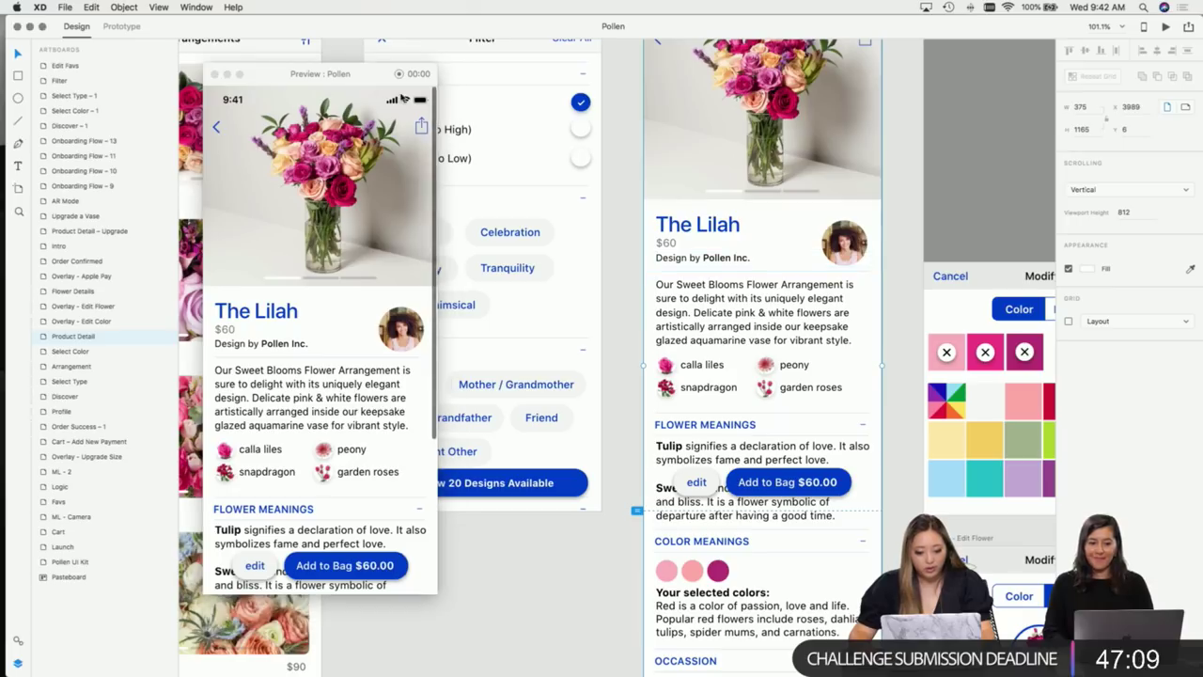
scroll(290, 340, down, 5)
scroll(304, 335, up, 2)
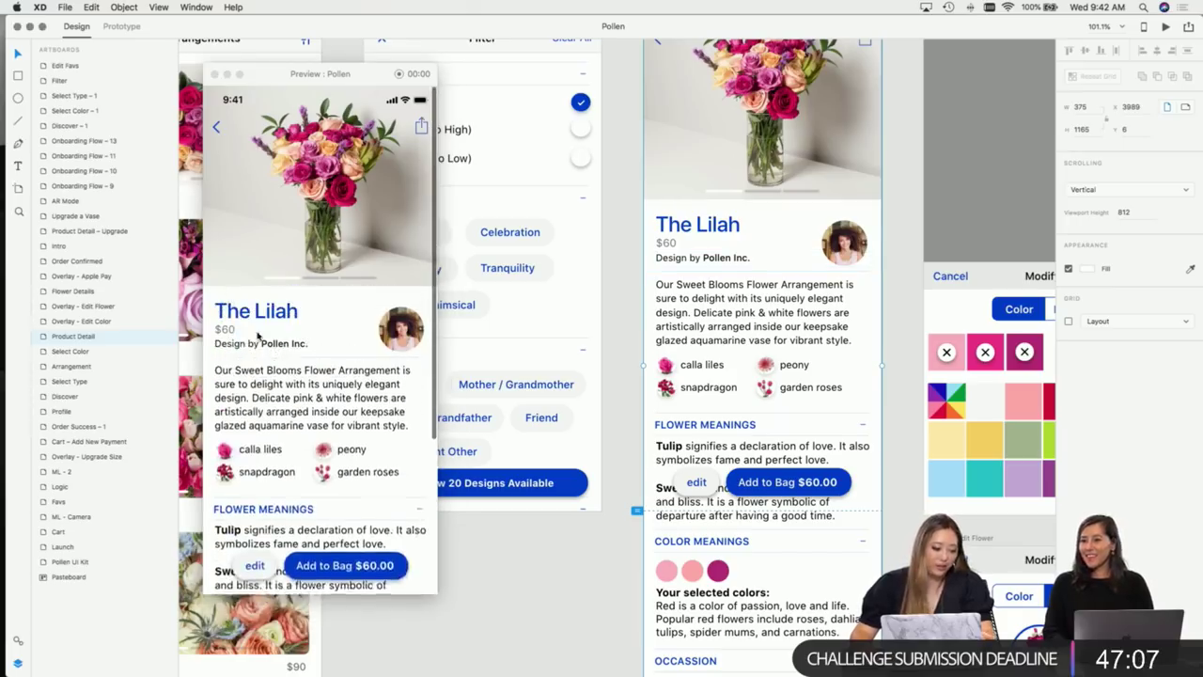
scroll(260, 338, down, 5)
scroll(260, 338, up, 3)
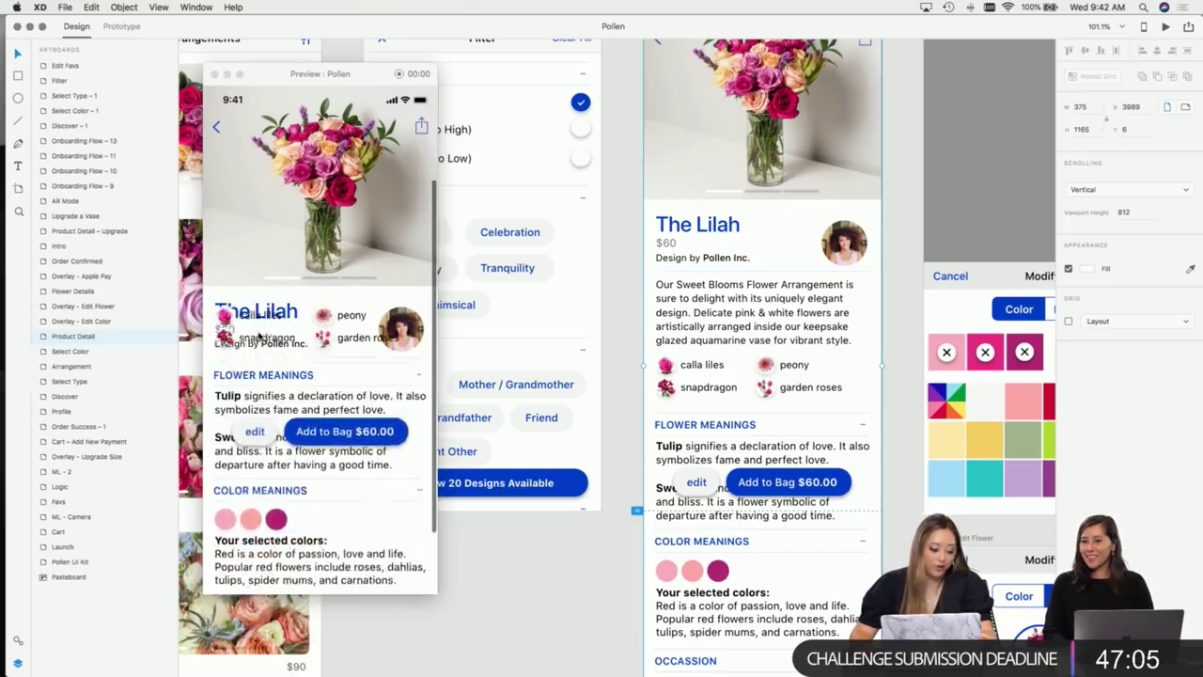
scroll(334, 357, down, 3)
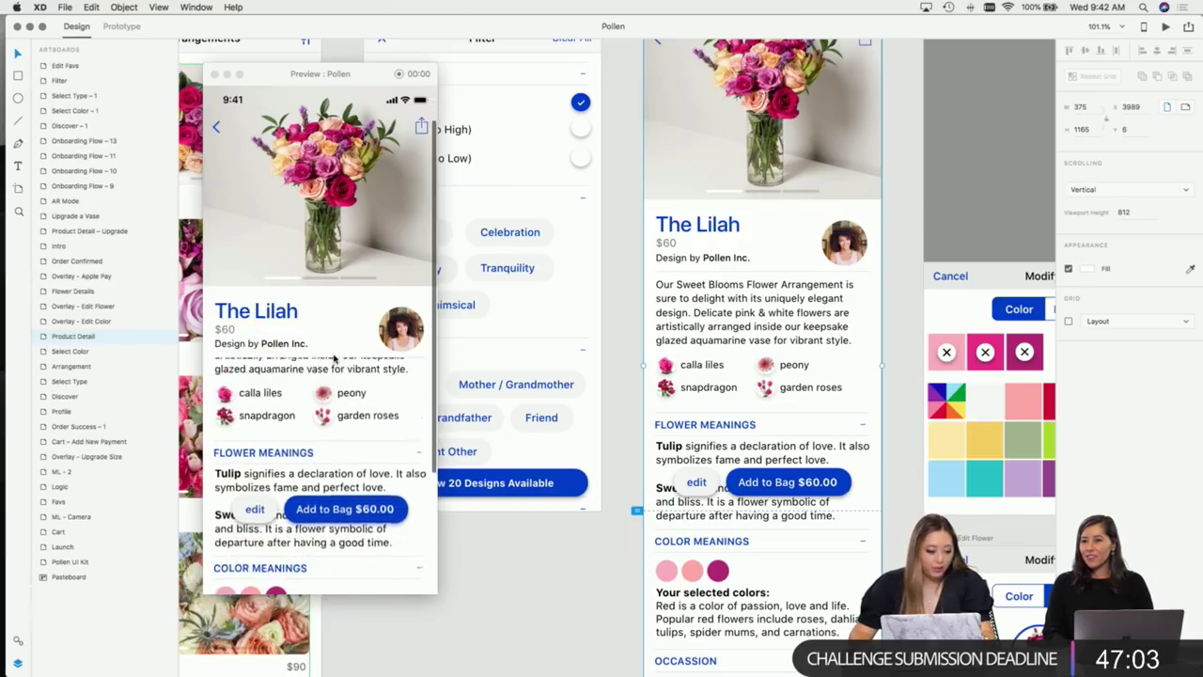
scroll(238, 241, up, 2)
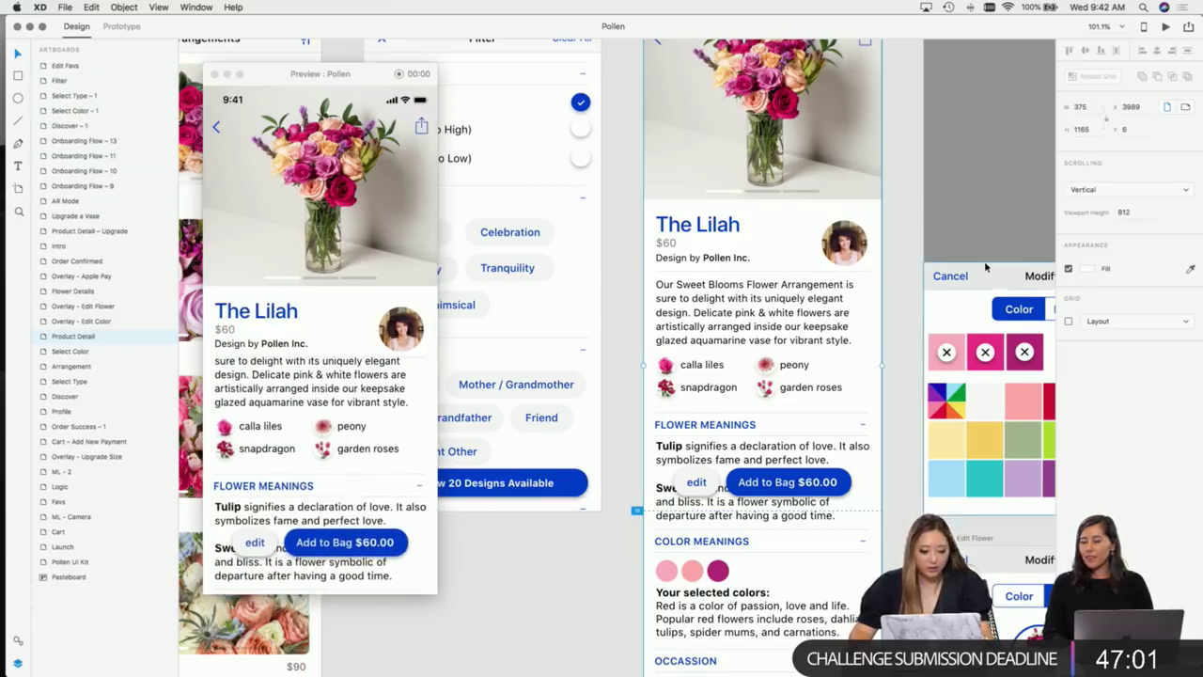
Step: Inspect Product Detail's description text against the scrolling preview, and collapse the hero group to examine the layer order
scroll(741, 446, up, 5)
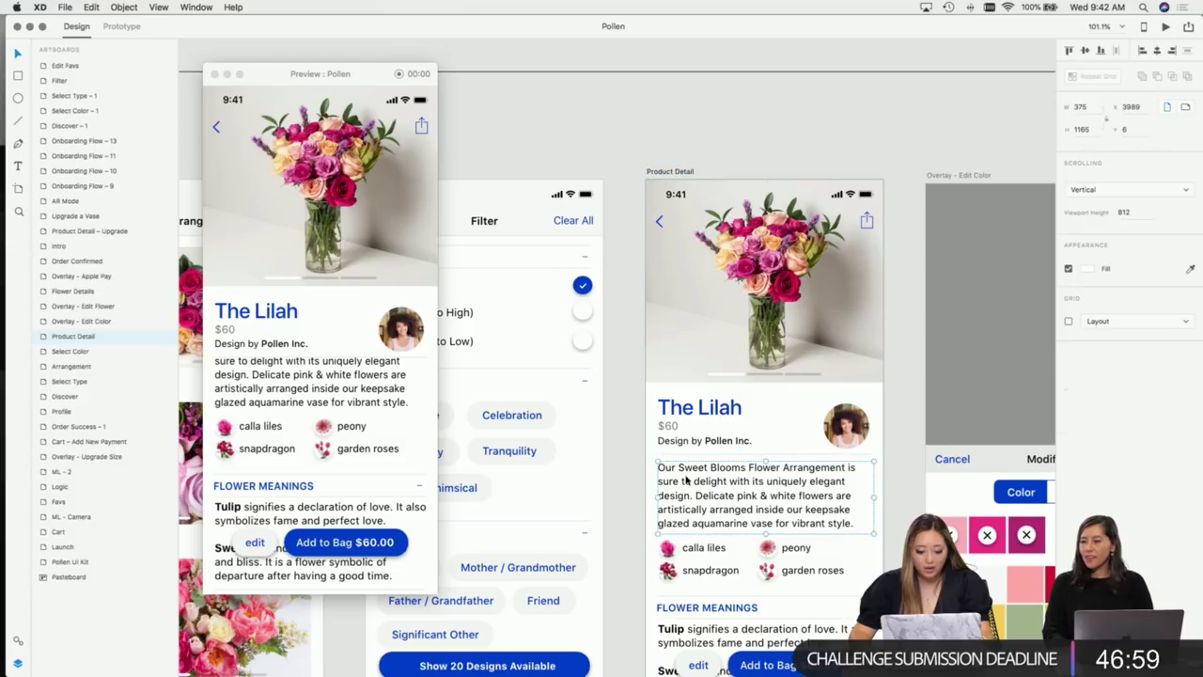
click(663, 472)
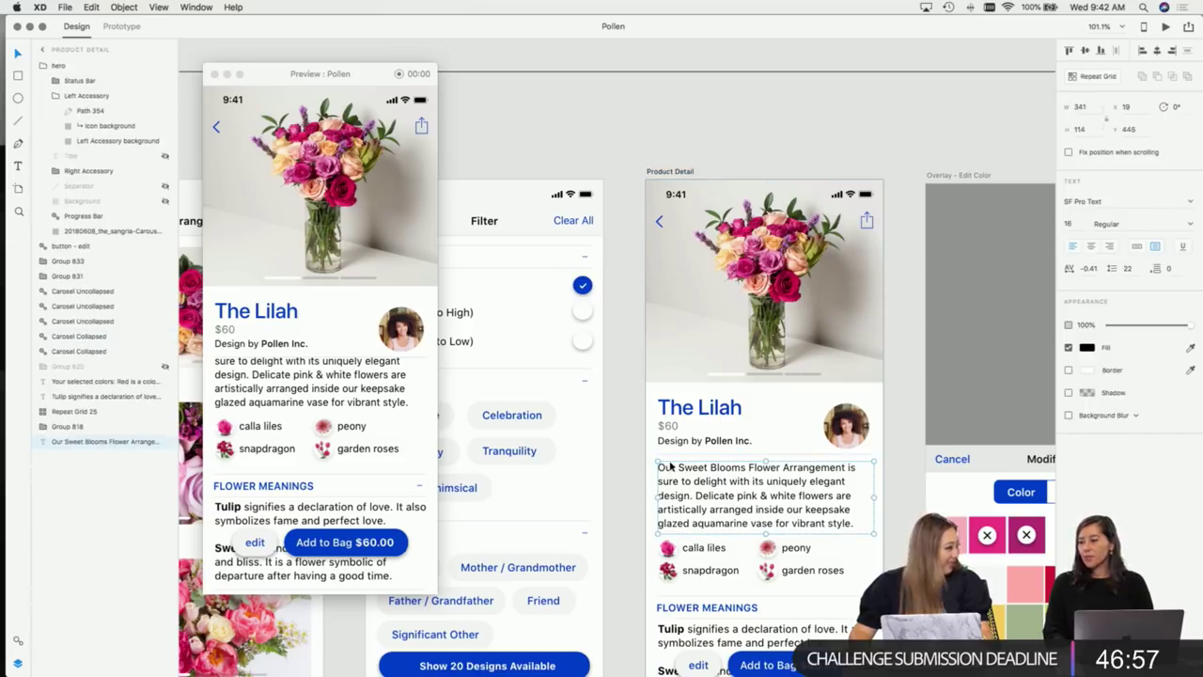
scroll(324, 418, down, 5)
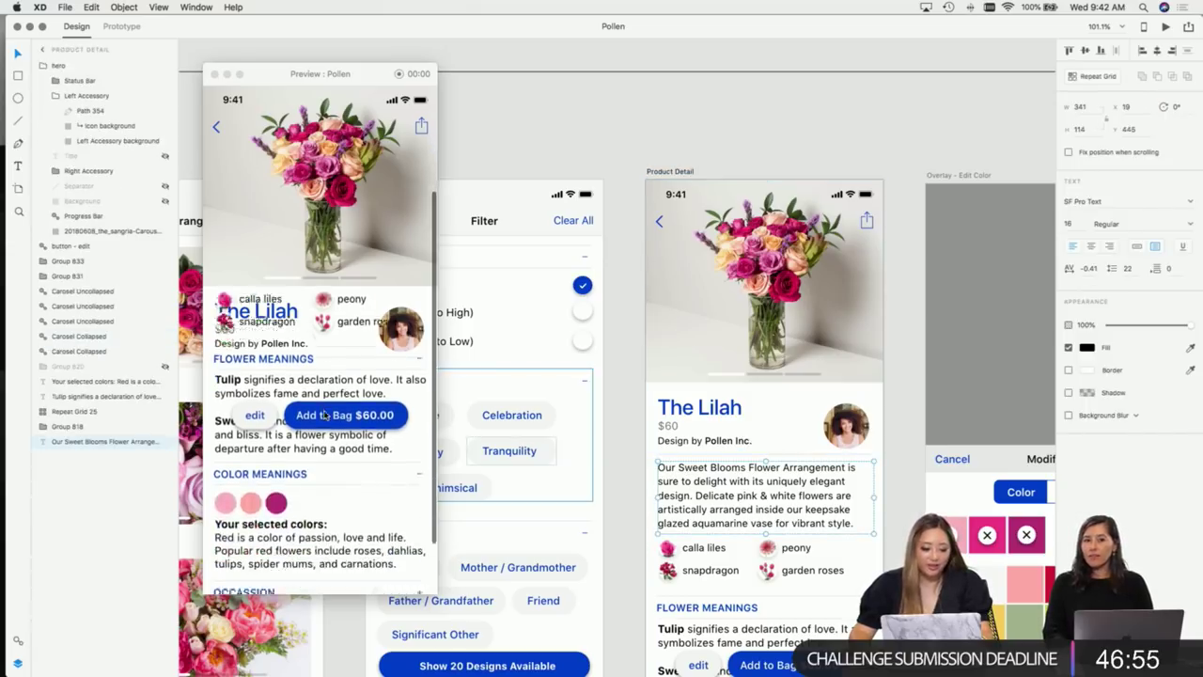
scroll(324, 414, up, 5)
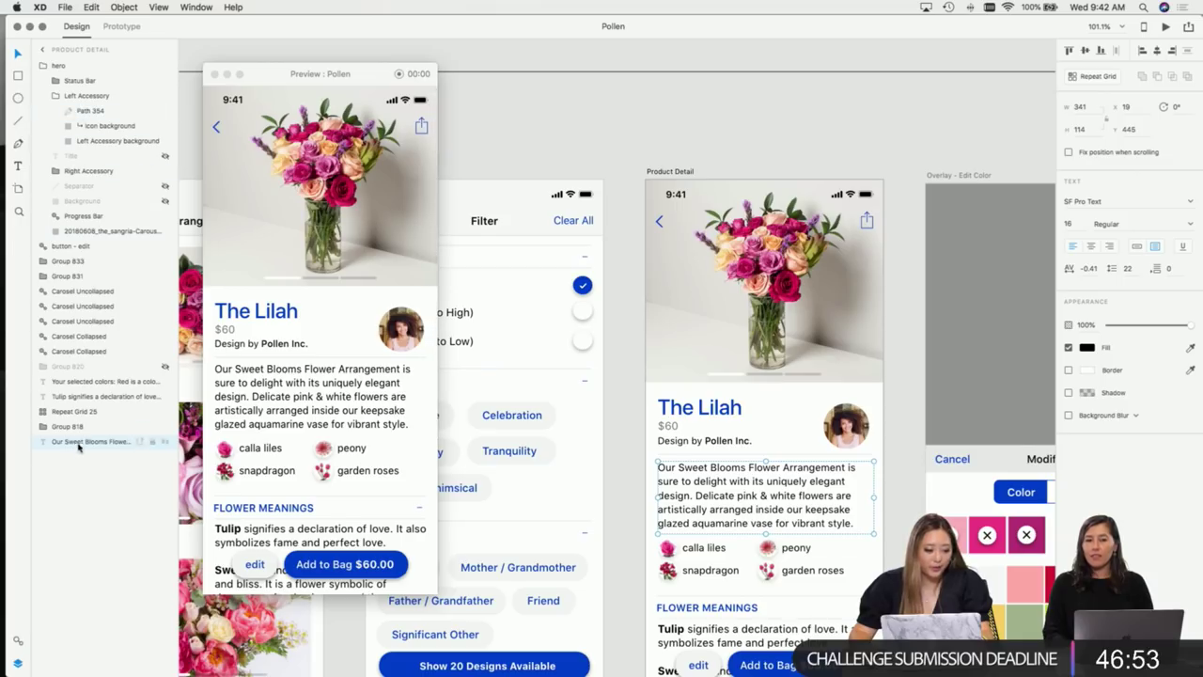
click(42, 67)
click(65, 70)
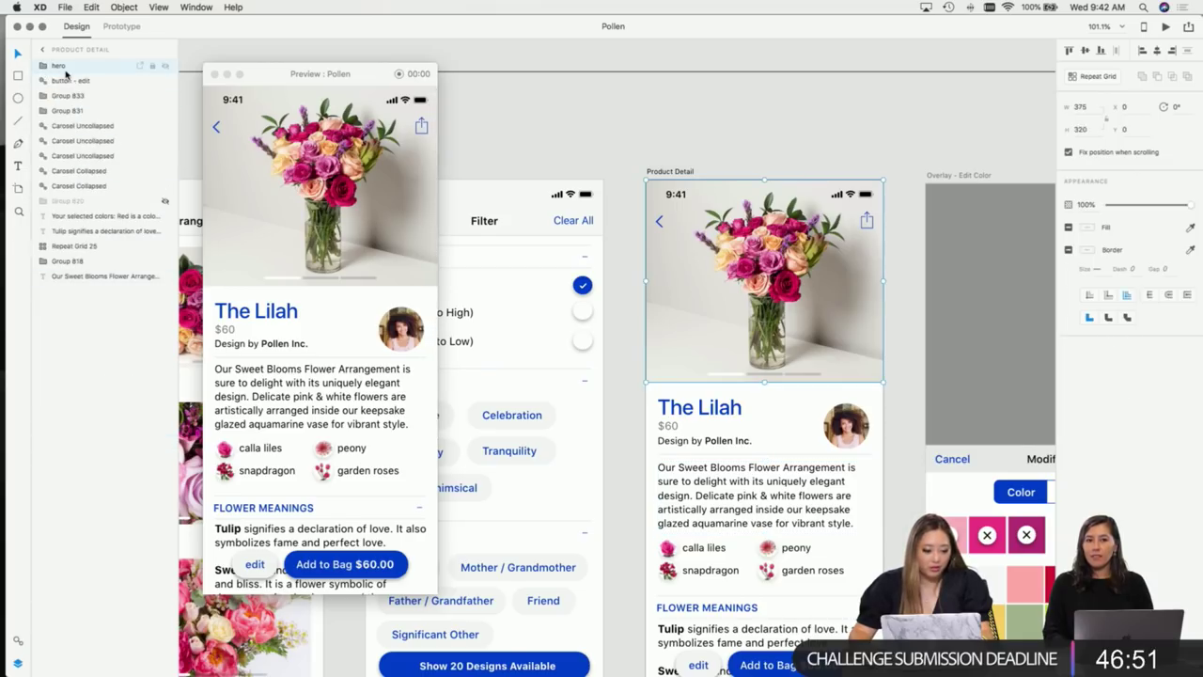
click(66, 87)
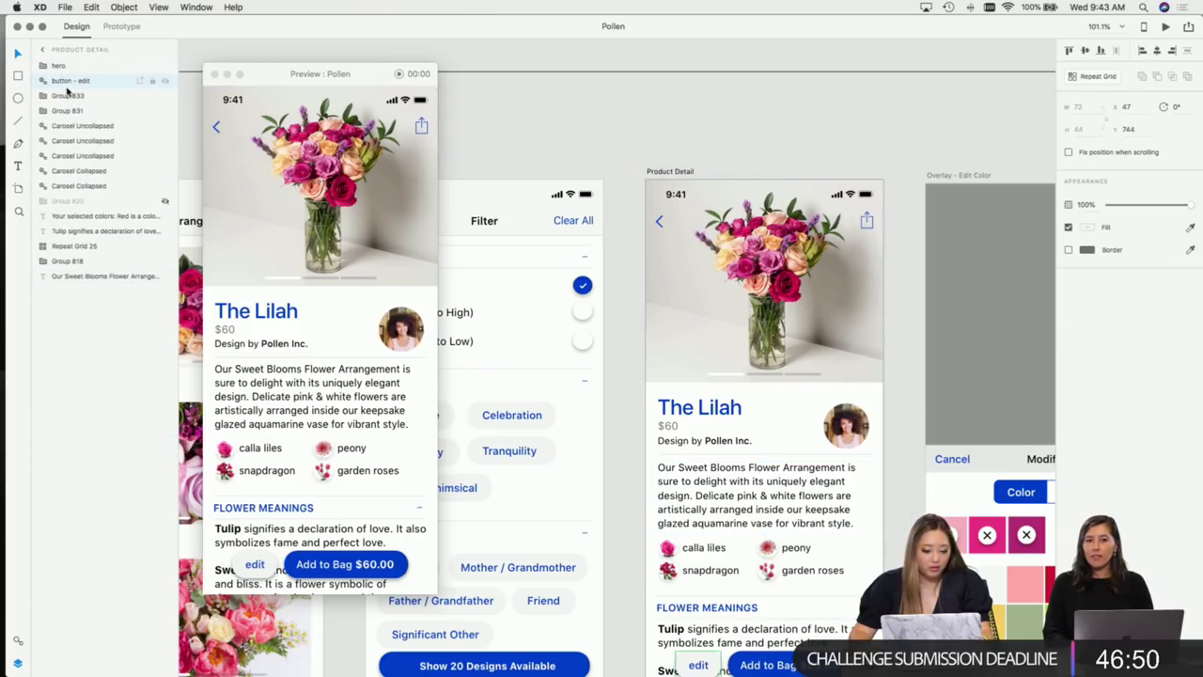
click(77, 140)
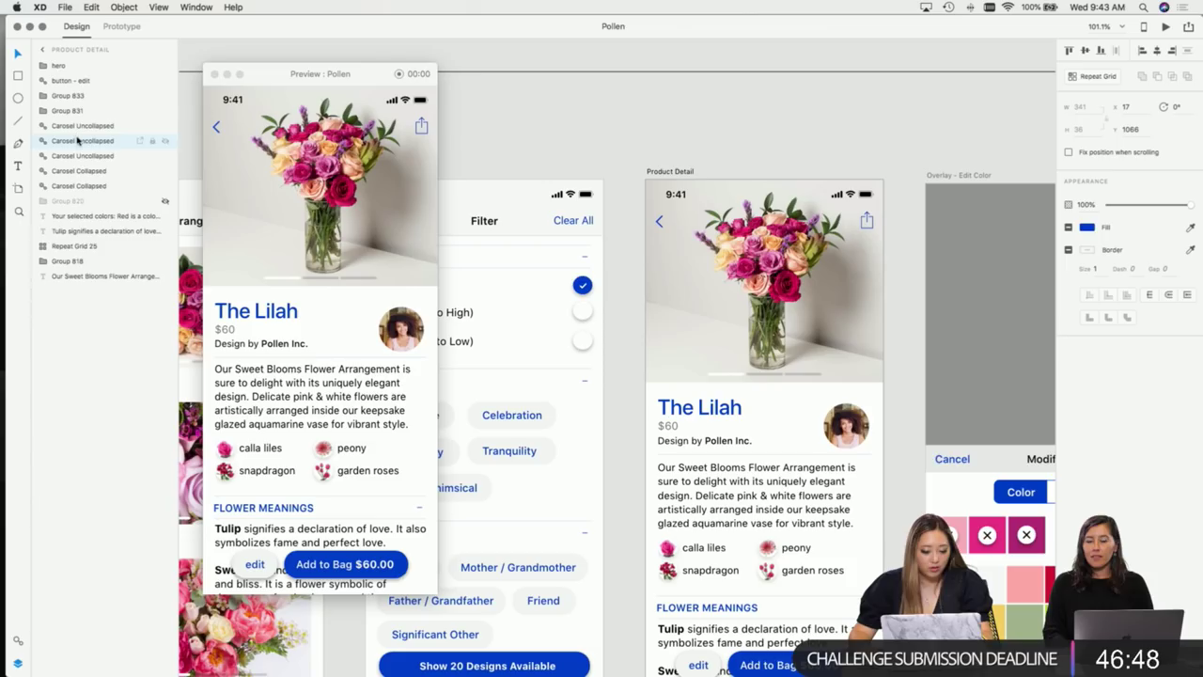
Step: Move Group 818, containing The Lilah title, up the Product Detail layer order to directly below the hero group
double_click(729, 413)
click(43, 261)
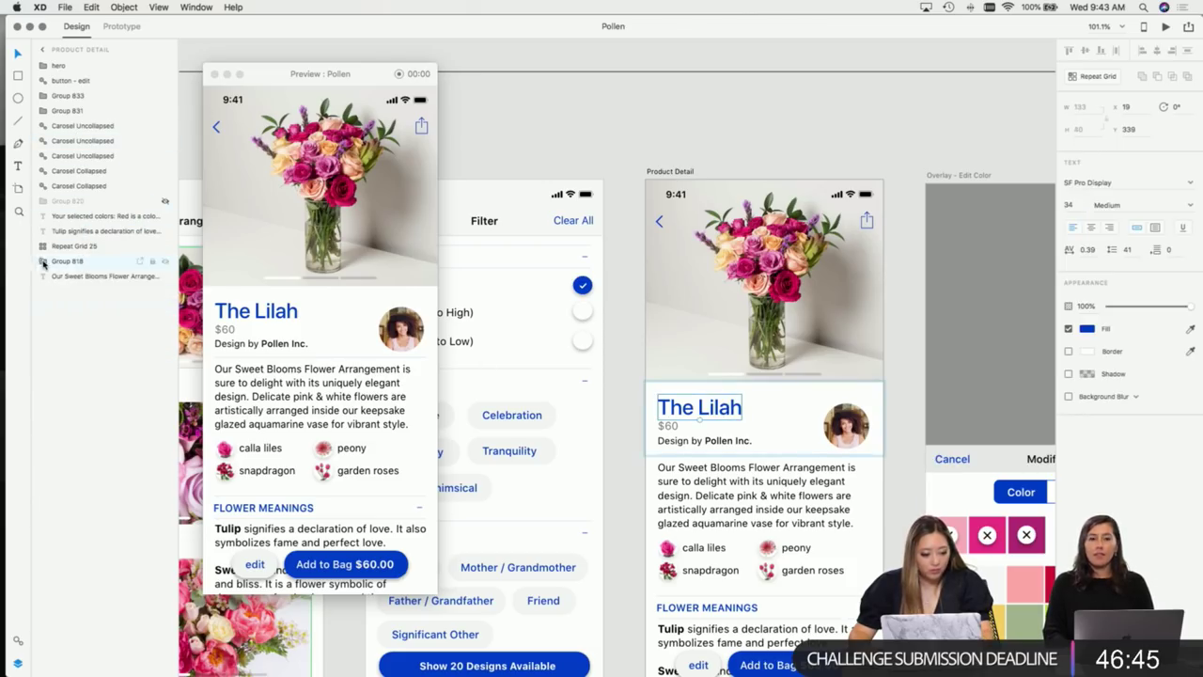
drag(66, 262, 73, 83)
Step: Rename the moved title group as Name / Designer and check its stacking by scrolling the Product Detail preview
double_click(72, 81)
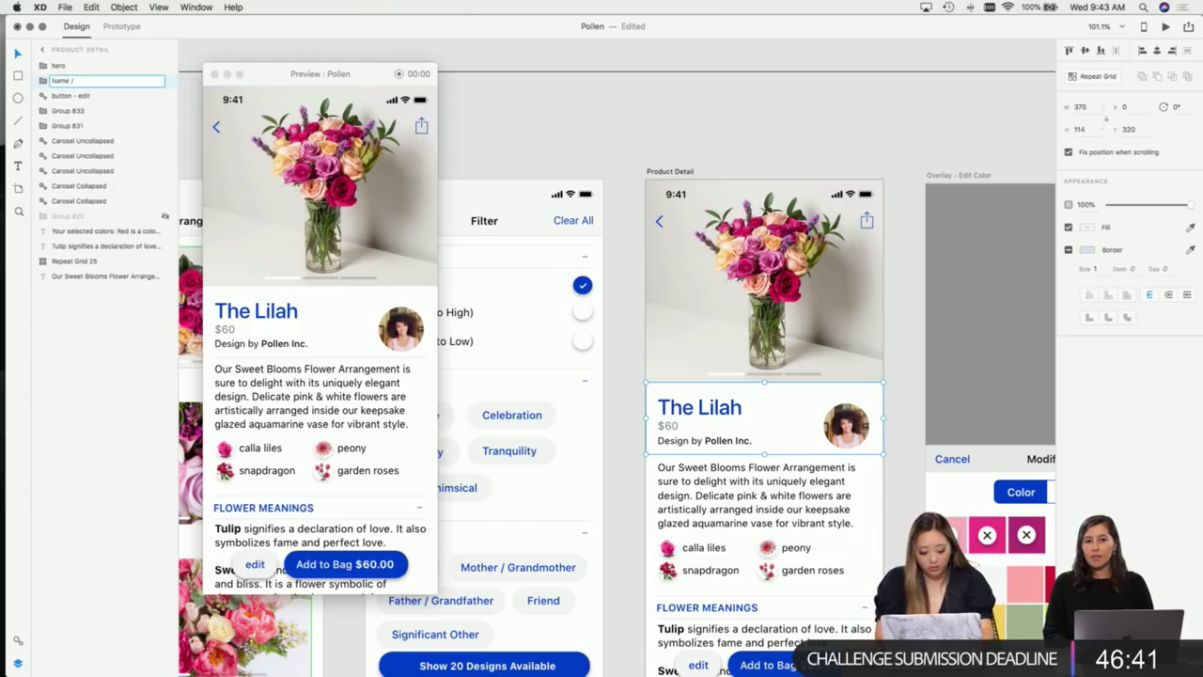
text(Name / Designer)
key(Return)
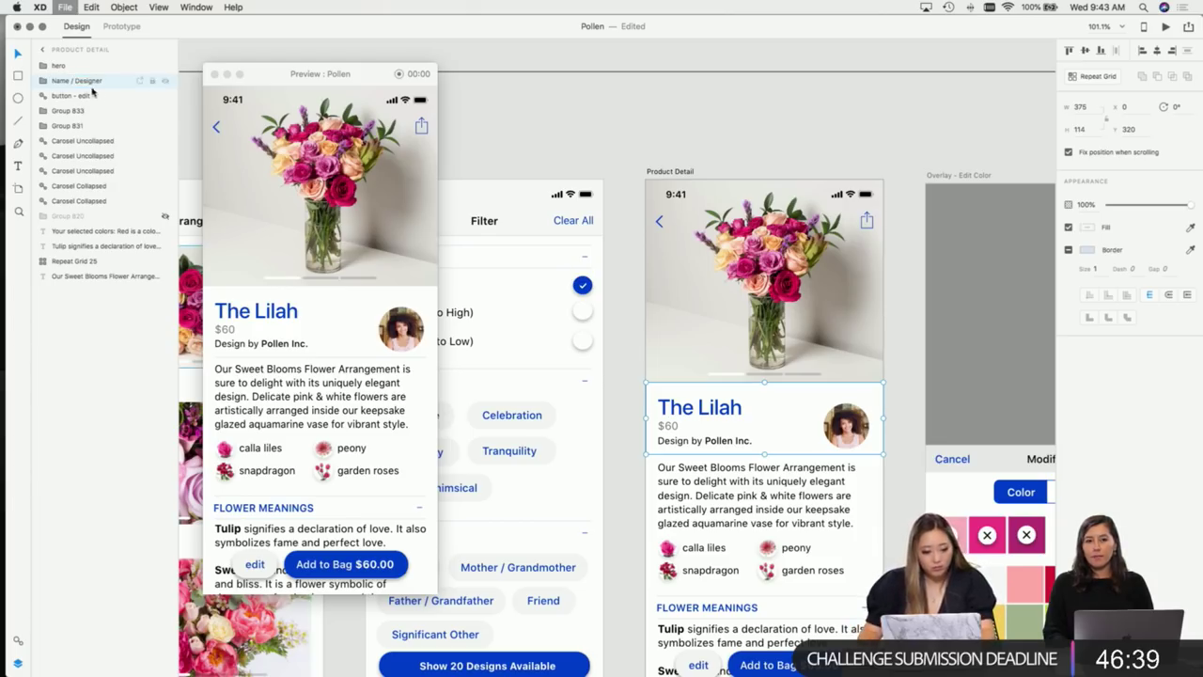
scroll(352, 301, down, 5)
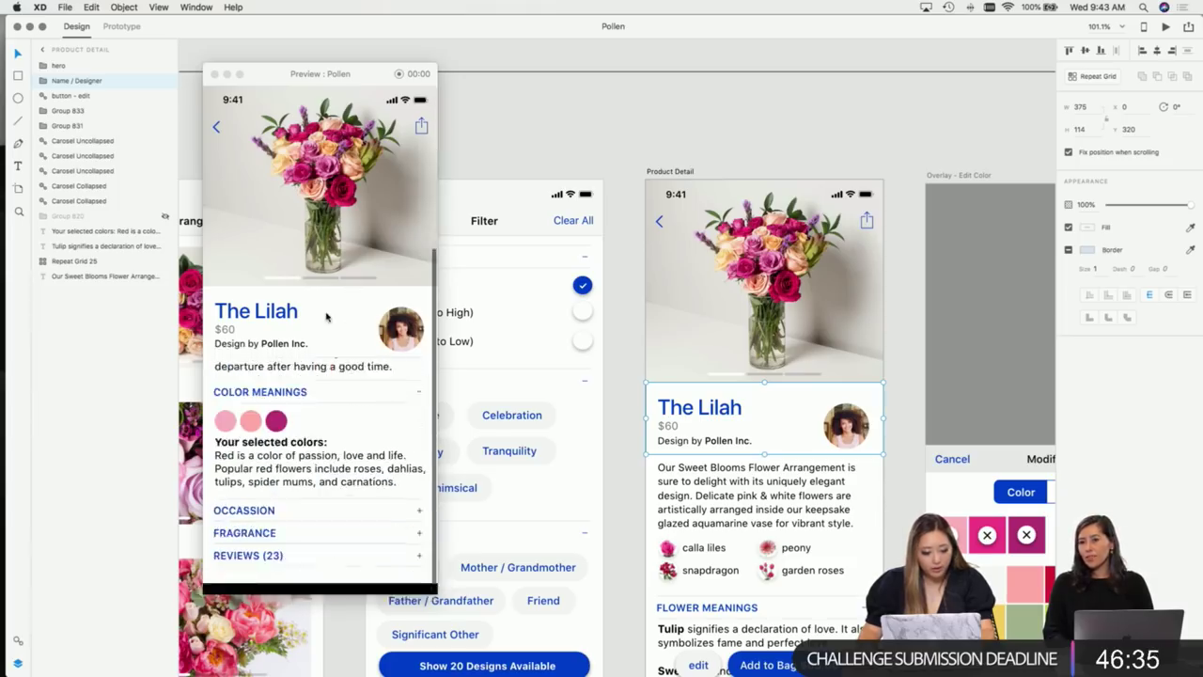
Step: Scroll through the product detail page in the preview to check how its fixed elements behave
scroll(324, 407, up, 3)
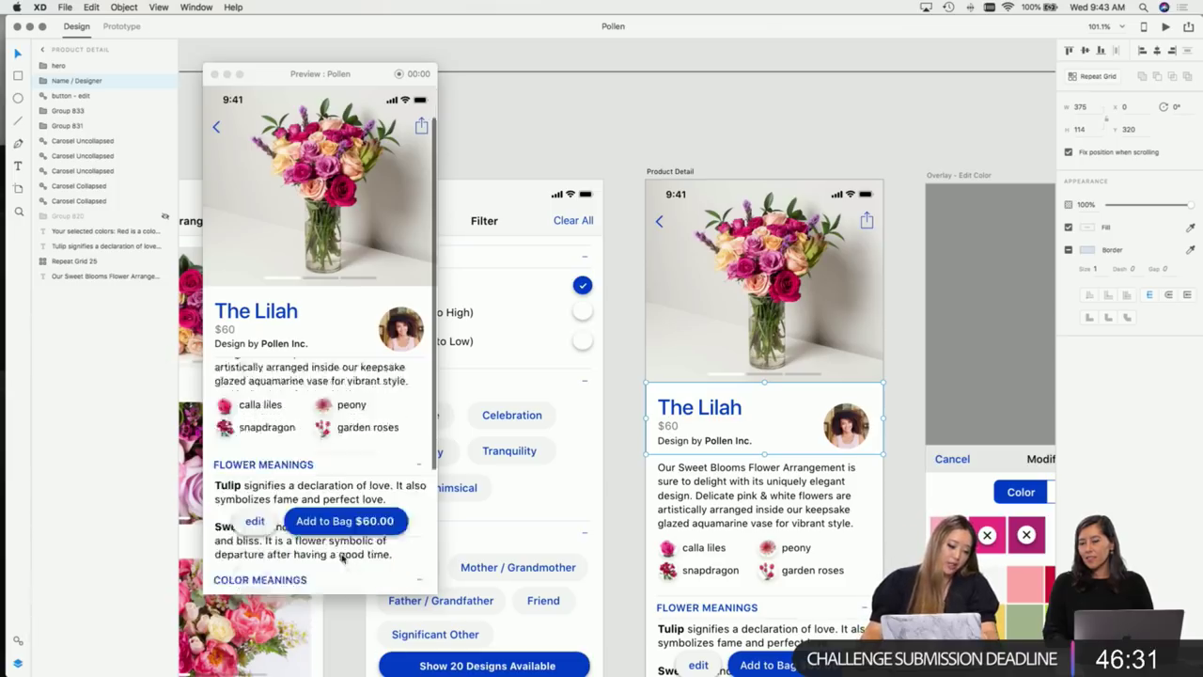
scroll(331, 584, down, 2)
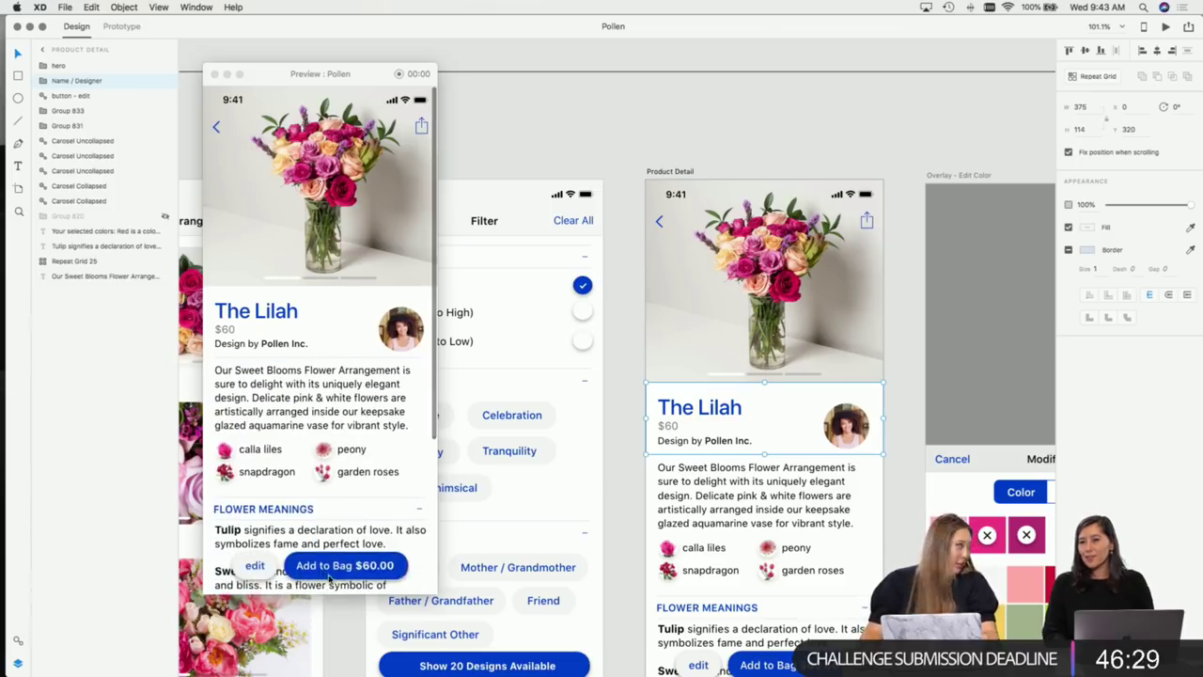
scroll(323, 564, up, 2)
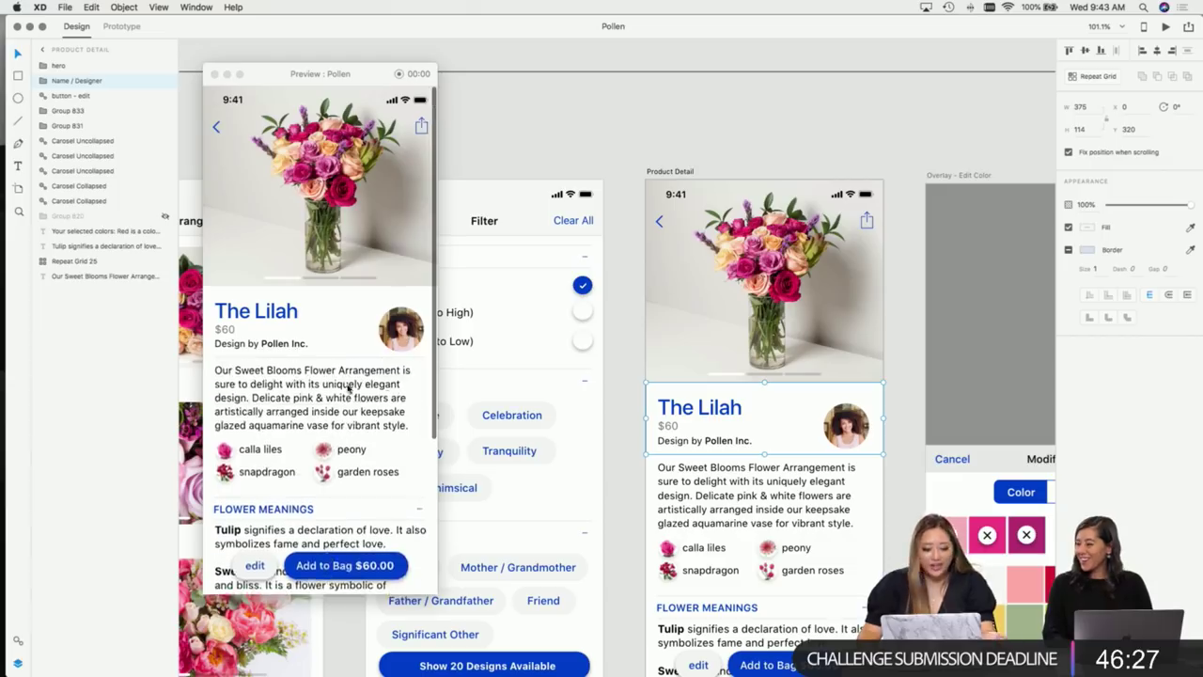
scroll(357, 536, down, 5)
scroll(406, 496, up, 5)
Step: Fix the position of the edit and Add to Bag buttons on the Product Detail artboard when scrolling
scroll(828, 398, down, 10)
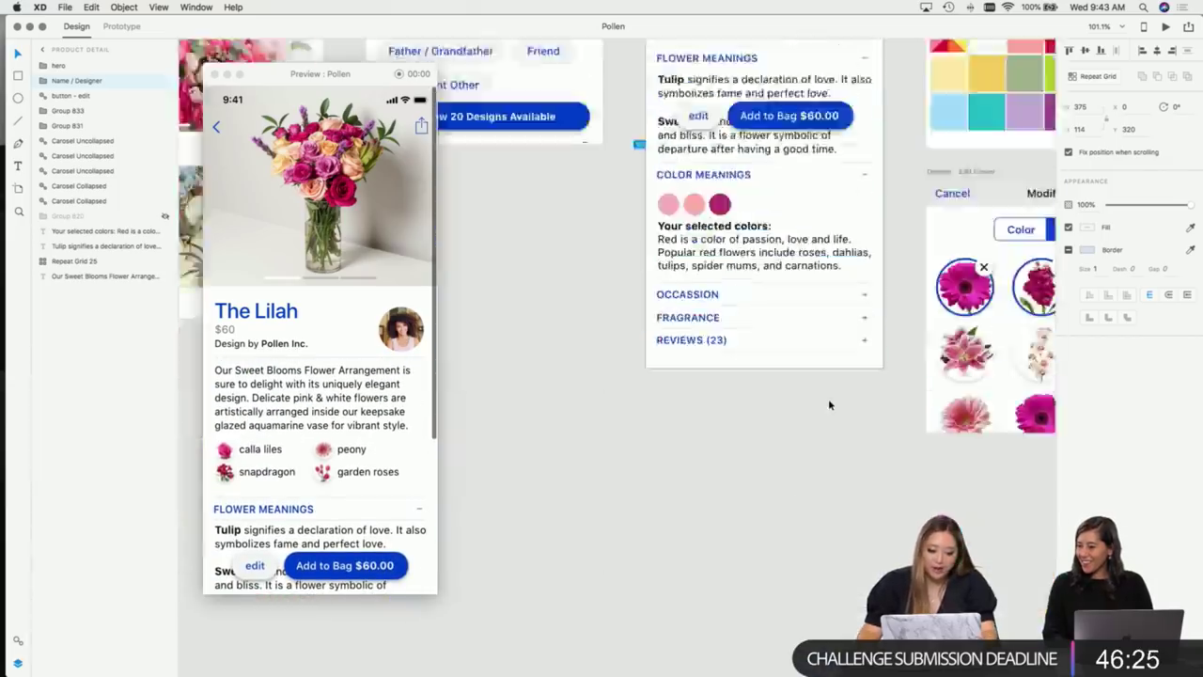
scroll(826, 406, up, 3)
scroll(826, 408, up, 1)
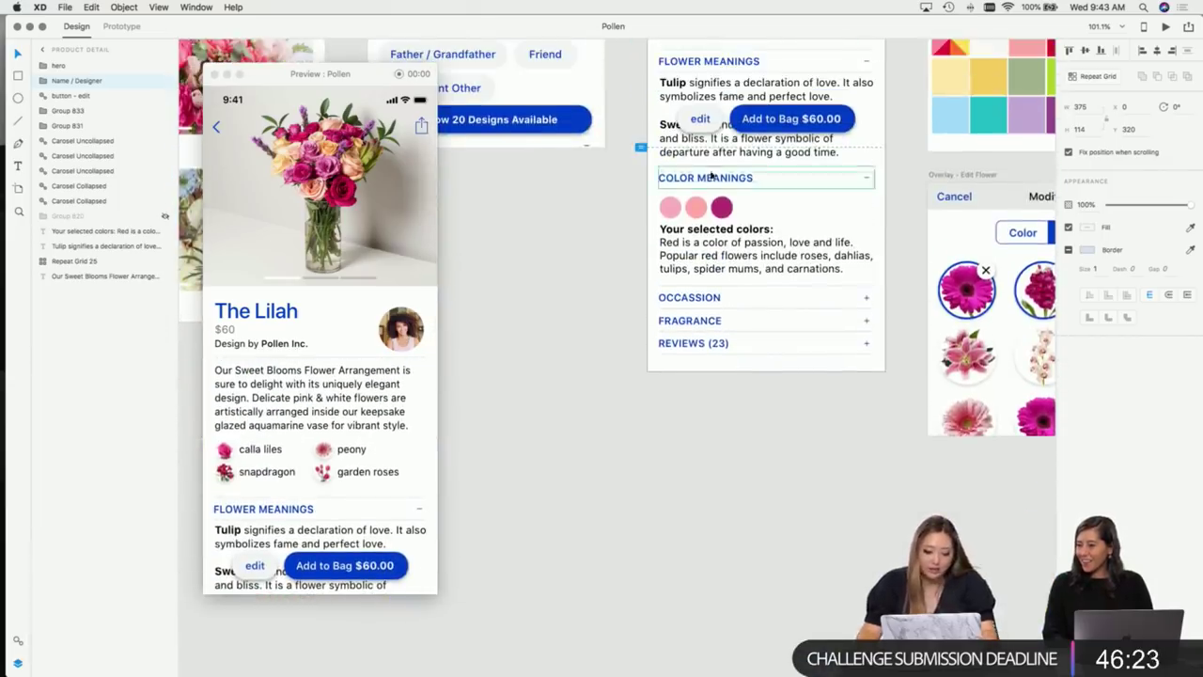
click(698, 125)
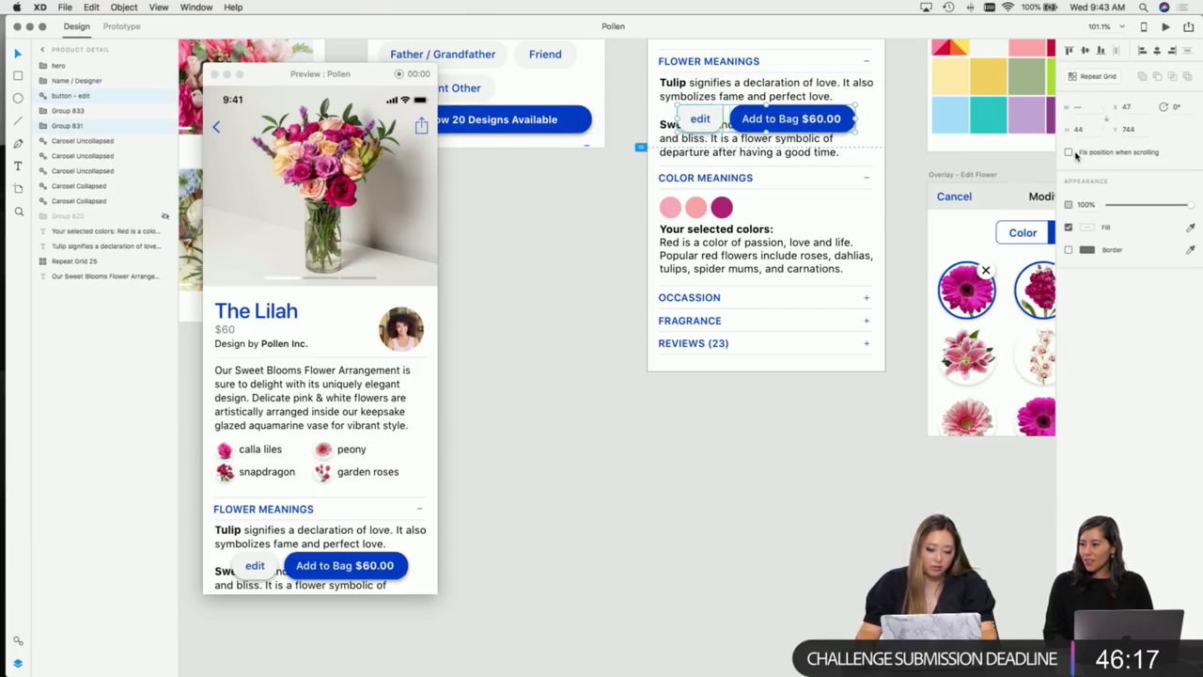
Step: Test the fixed edit and Add to Bag buttons by scrolling the product detail page in the preview
scroll(333, 314, down, 5)
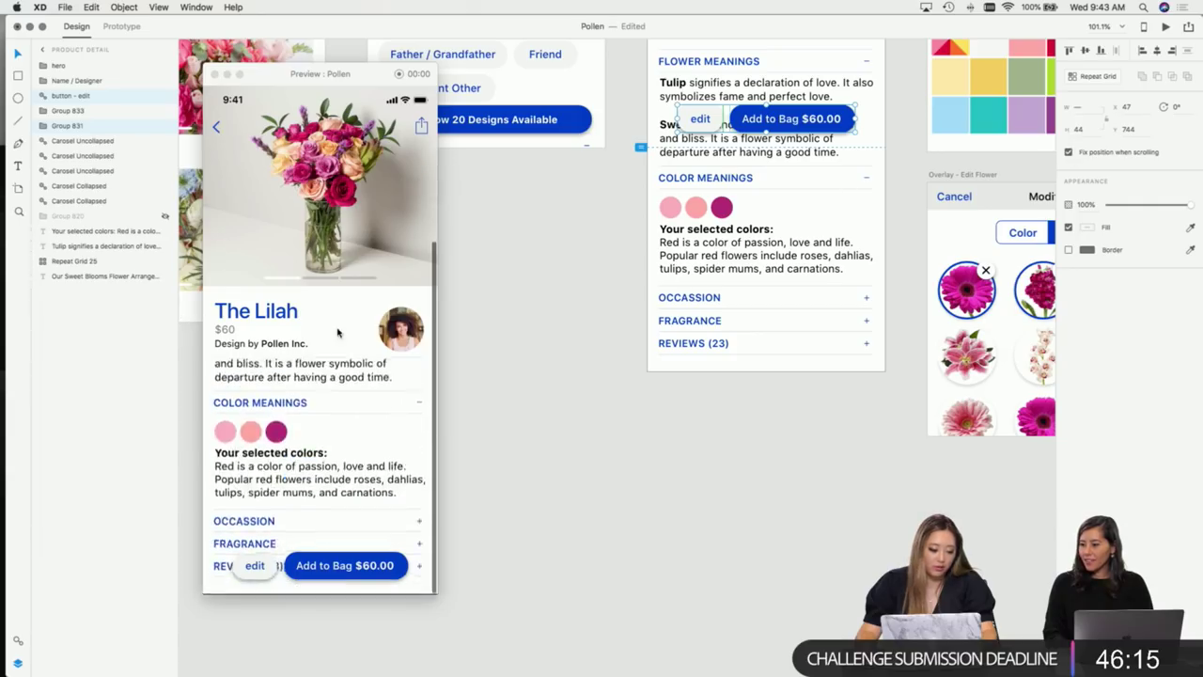
scroll(336, 314, up, 5)
scroll(332, 499, down, 5)
scroll(332, 499, up, 5)
scroll(320, 480, down, 5)
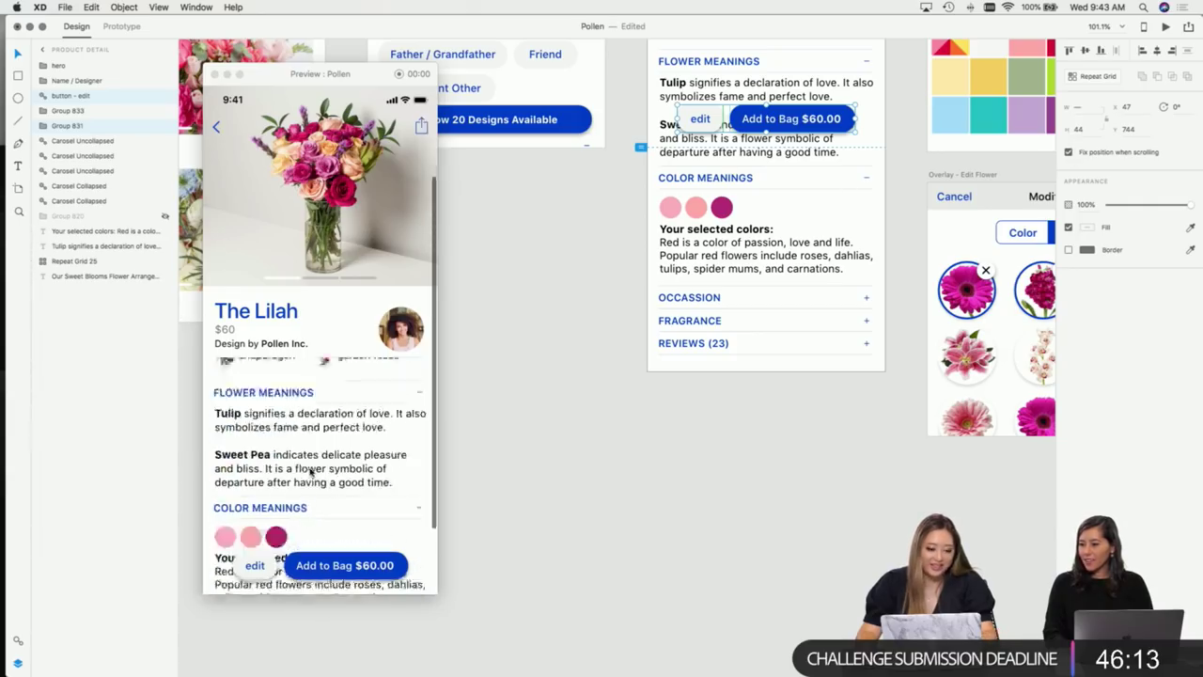
Step: Examine the Overlay - Edit Color artboard and its color selection panel on the canvas
scroll(595, 442, up, 10)
scroll(595, 442, up, 5)
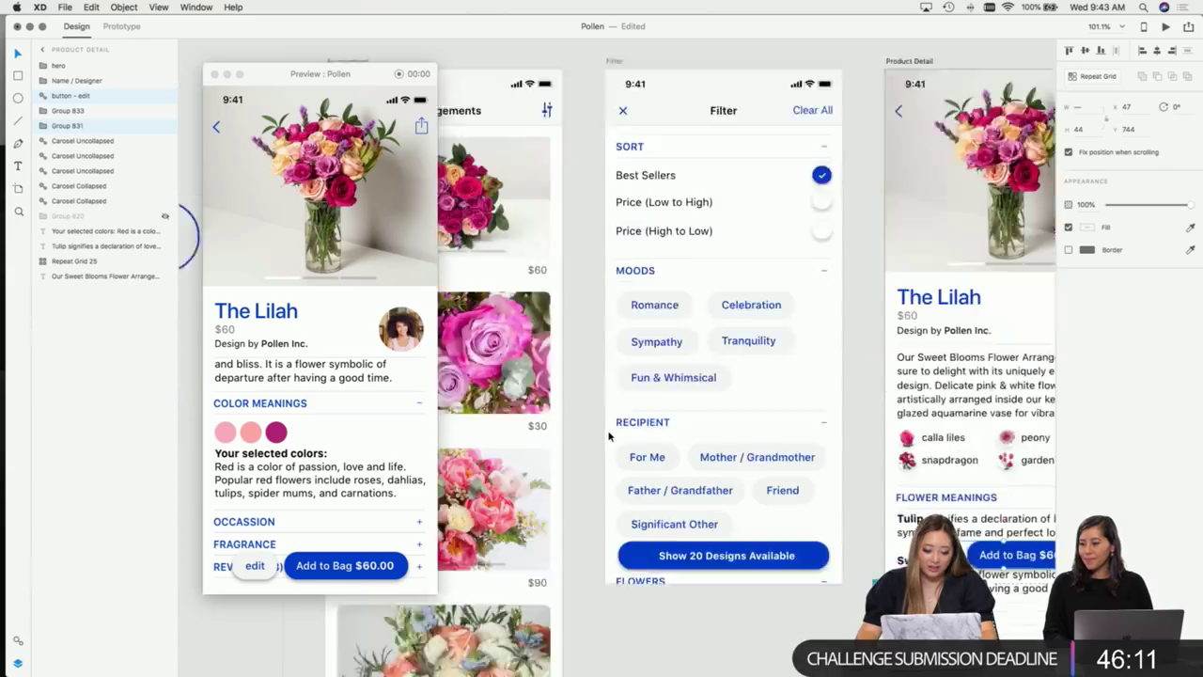
scroll(602, 440, right, 10)
scroll(611, 437, down, 10)
scroll(611, 437, left, 7)
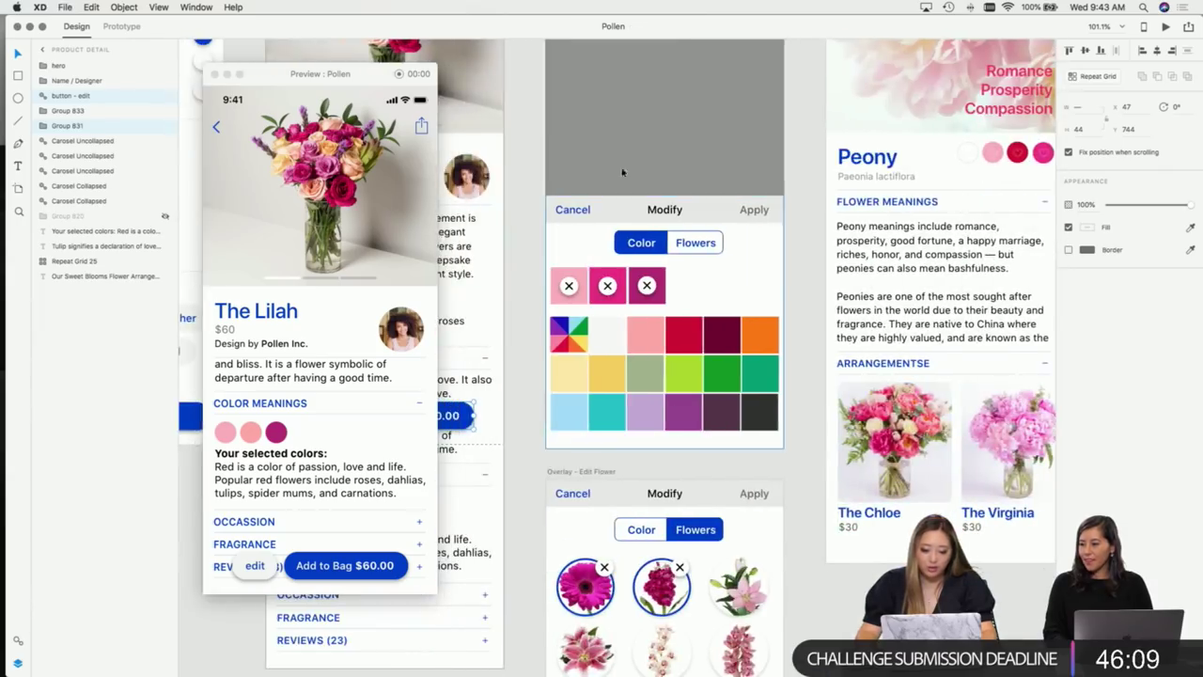
right_click(667, 274)
key(Escape)
scroll(686, 215, up, 4)
scroll(686, 215, left, 6)
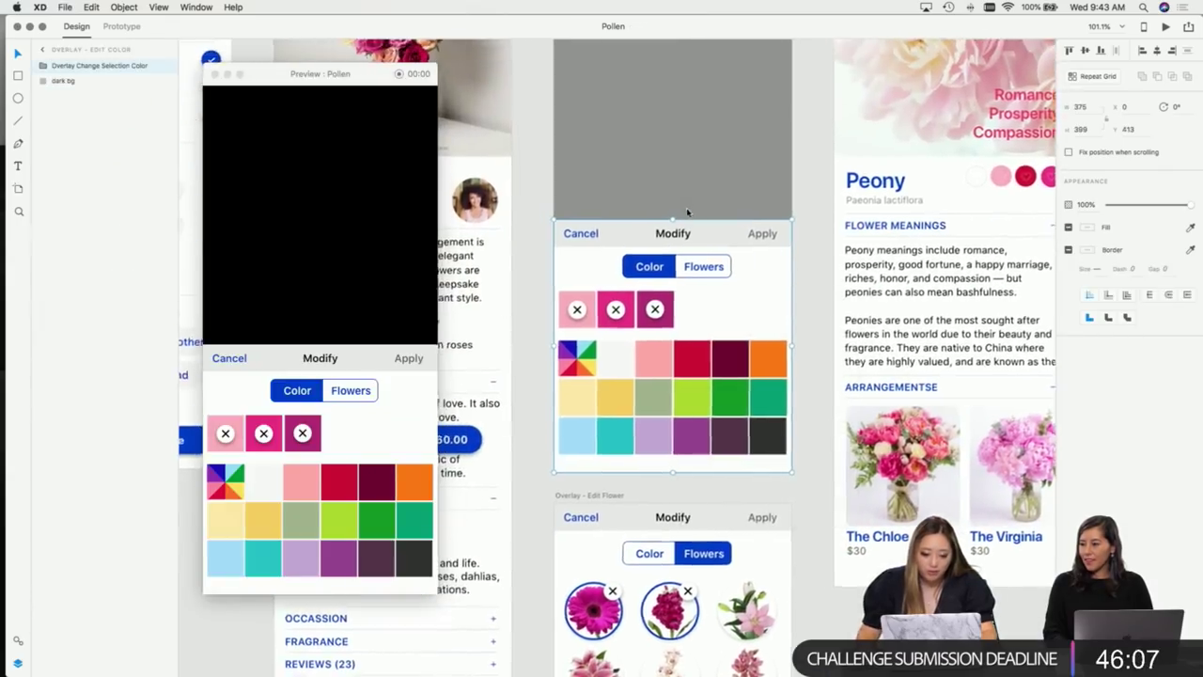
Step: Preview the Product Detail artboard, open its edit overlay and switch from Color to Flowers
click(554, 114)
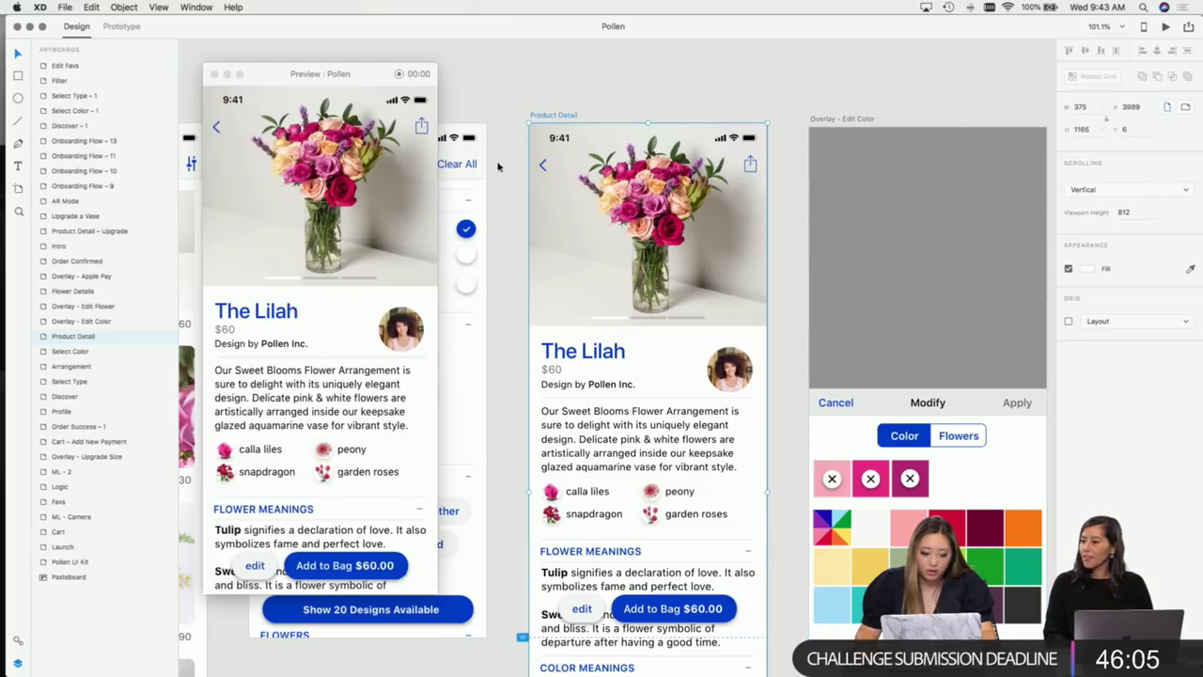
click(259, 565)
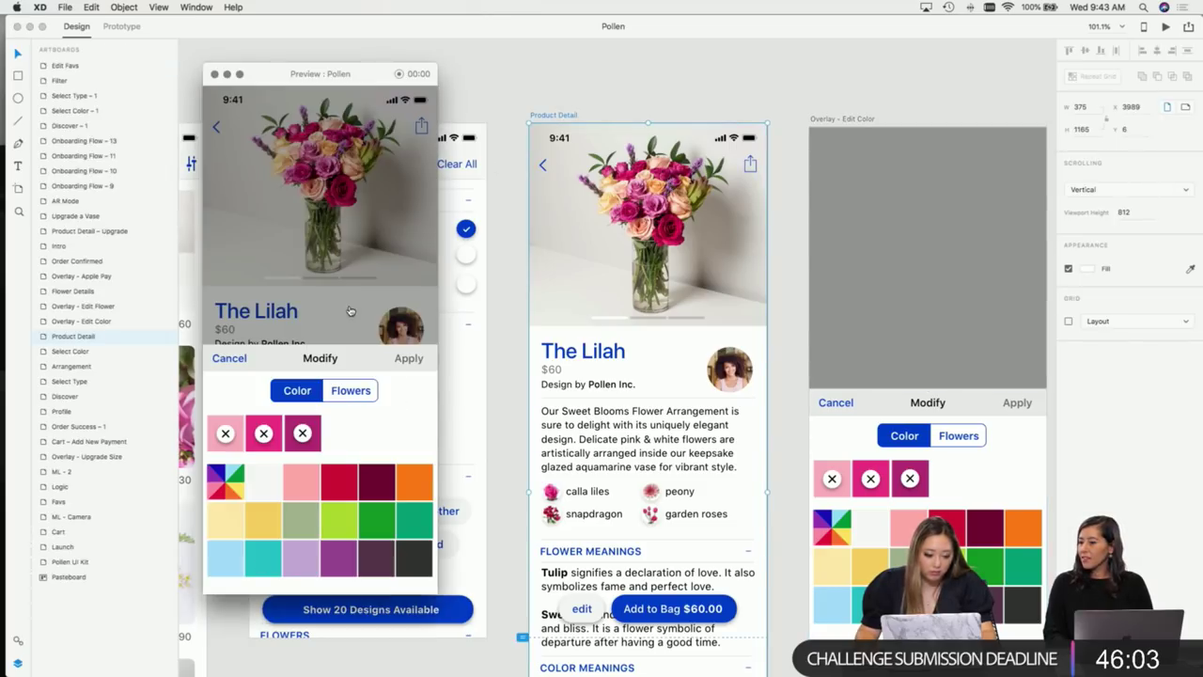
click(354, 391)
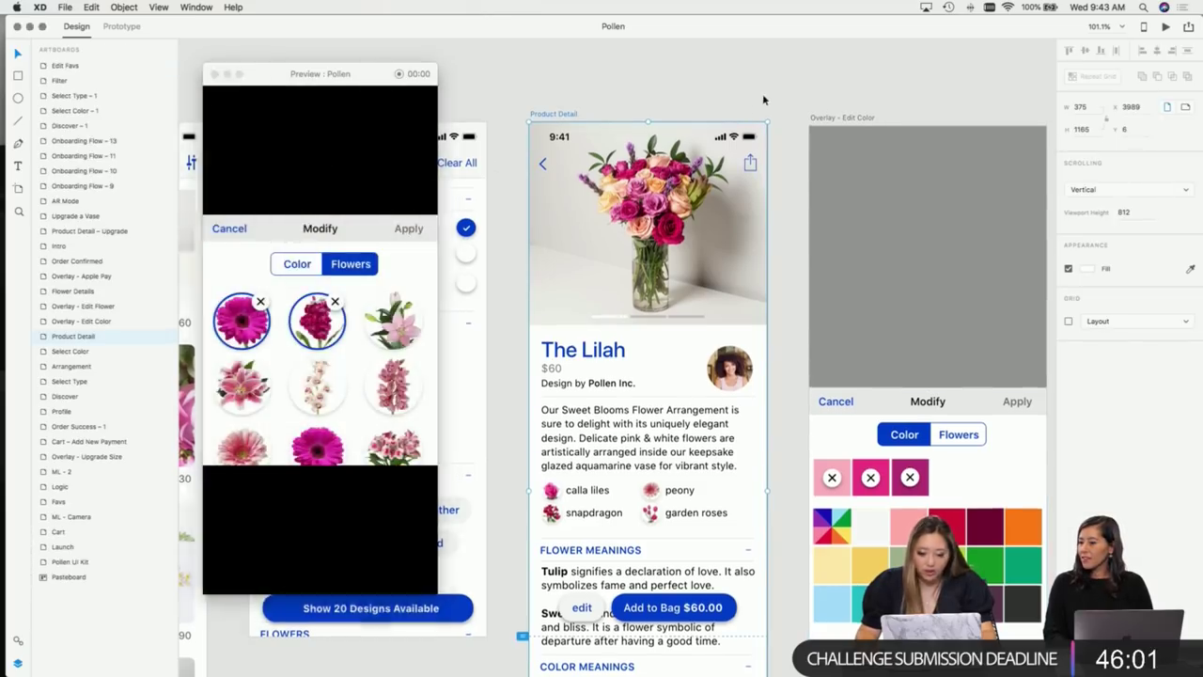
Step: Select the flower group in the Edit Color overlay's segmented control for prototyping
scroll(899, 187, down, 3)
scroll(901, 192, down, 2)
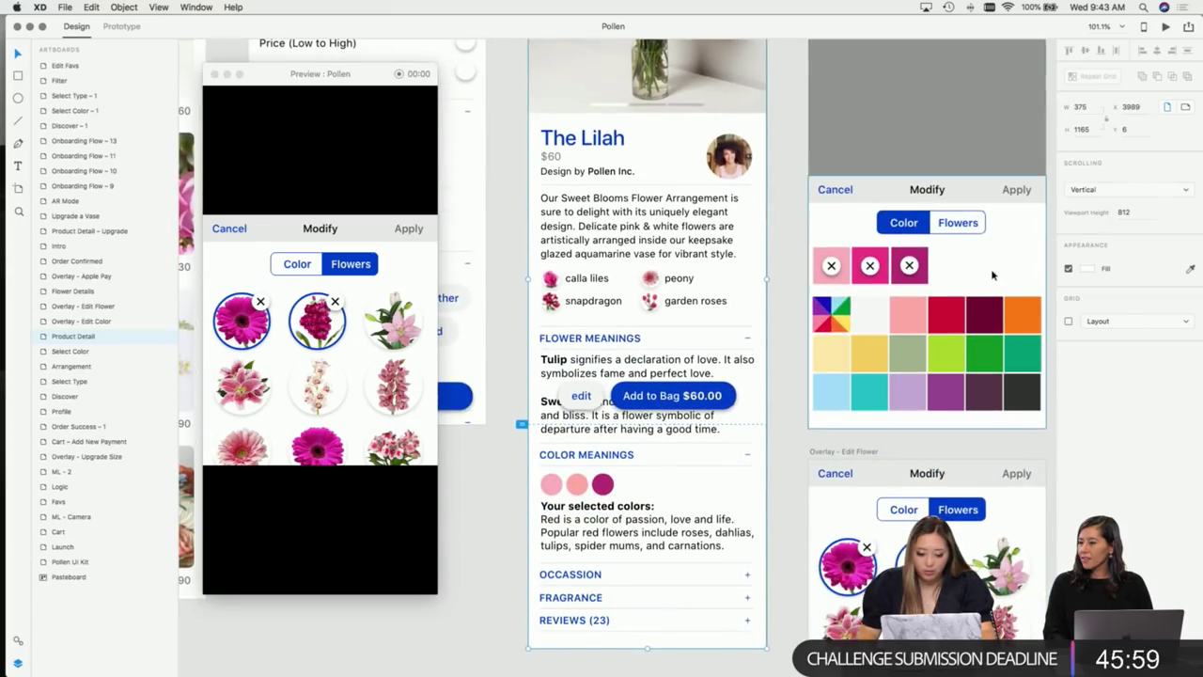
double_click(972, 225)
double_click(973, 225)
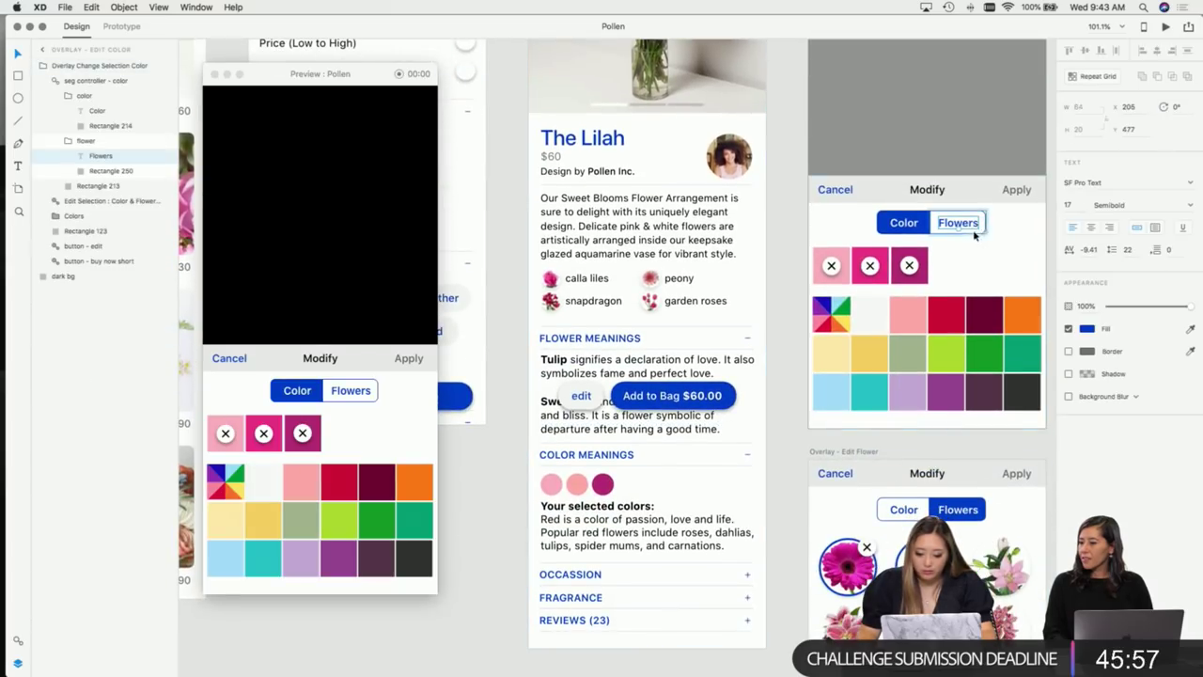
click(122, 26)
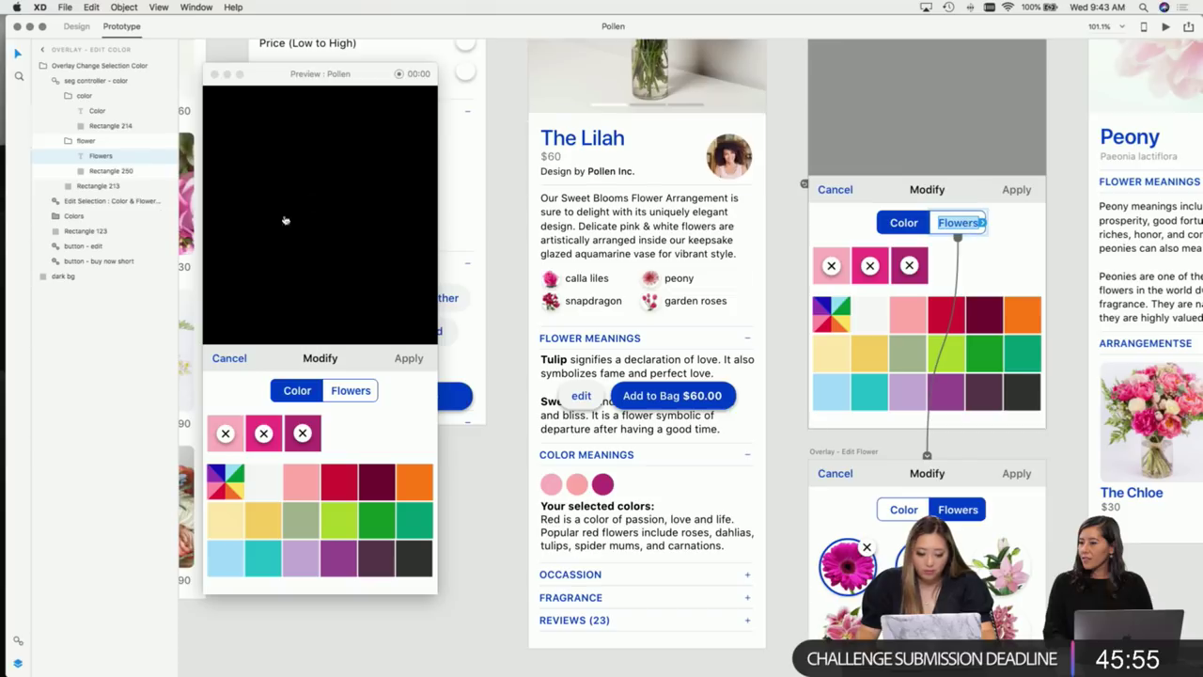
click(85, 140)
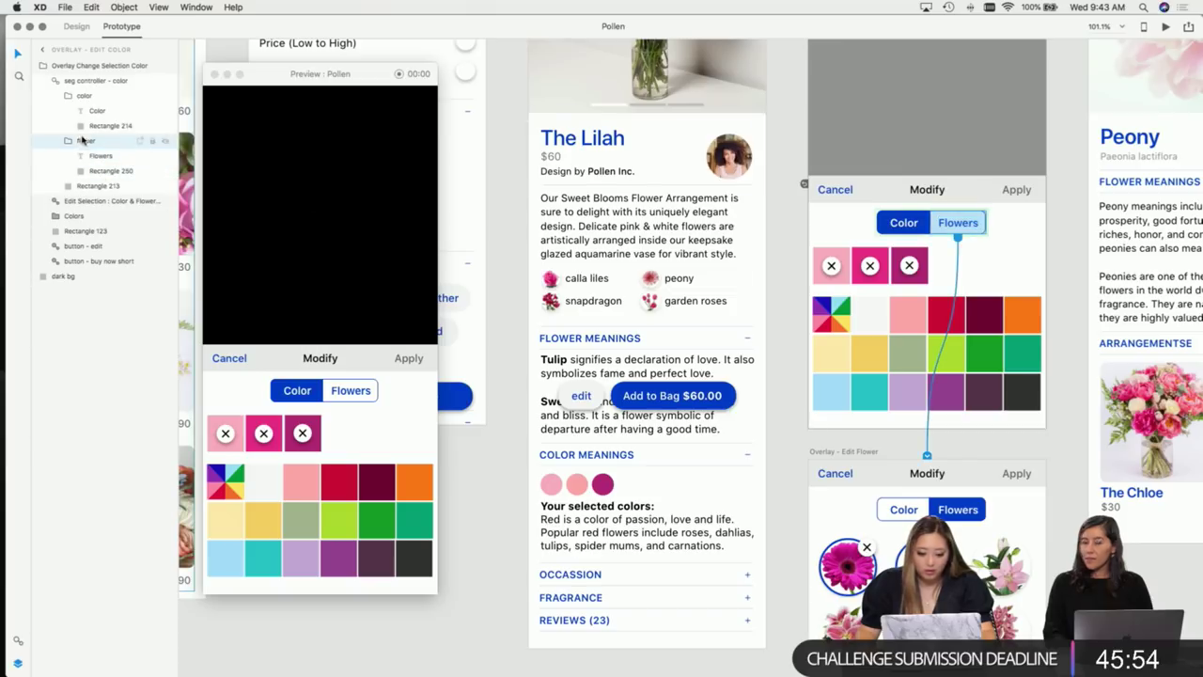
Step: Make the flower group's link open Overlay - Edit Flower as an overlay with transition None, placed over the color selection panel
click(926, 457)
click(871, 424)
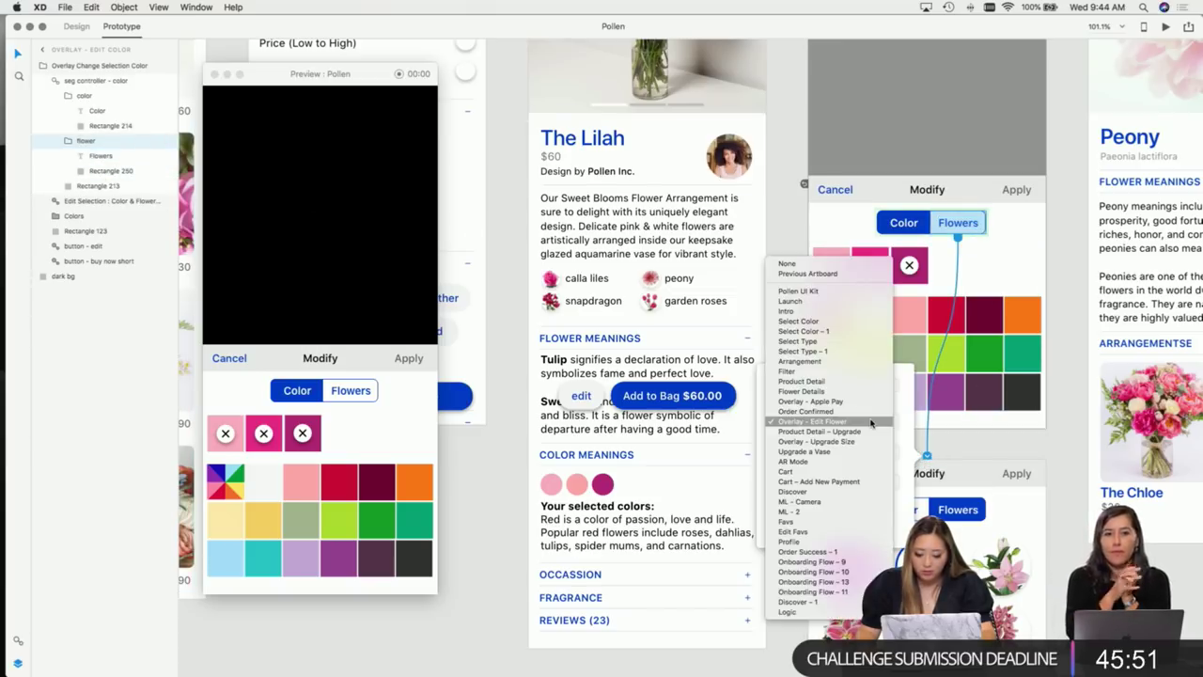
click(871, 422)
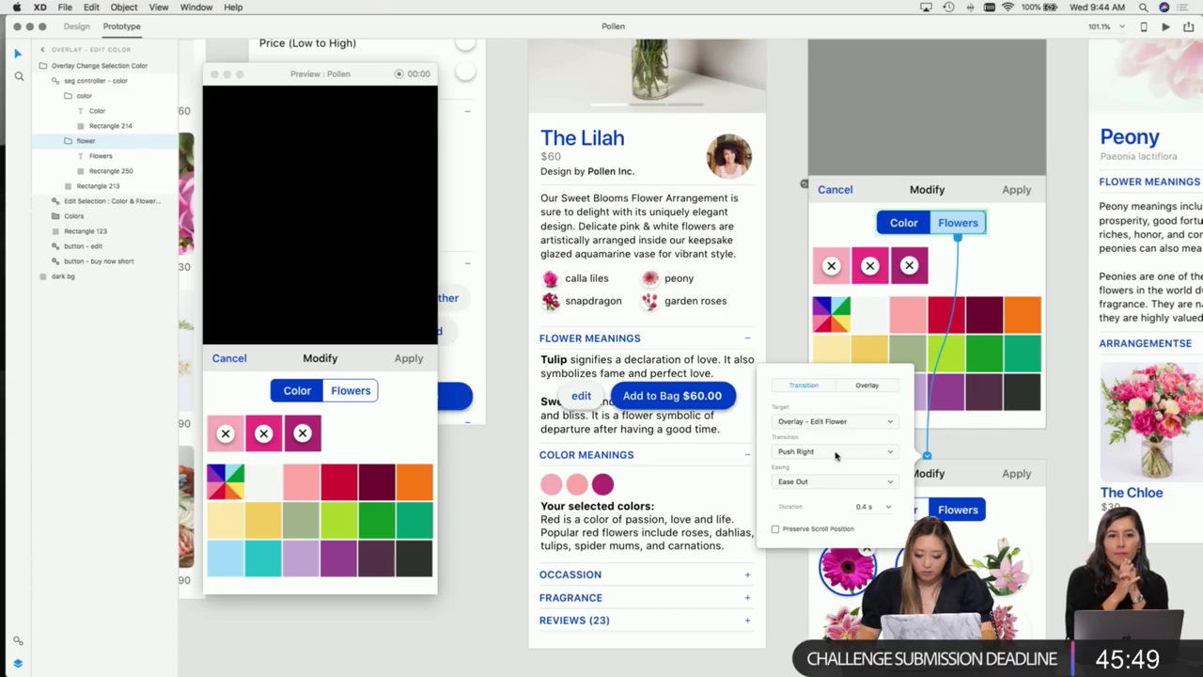
click(835, 452)
click(839, 364)
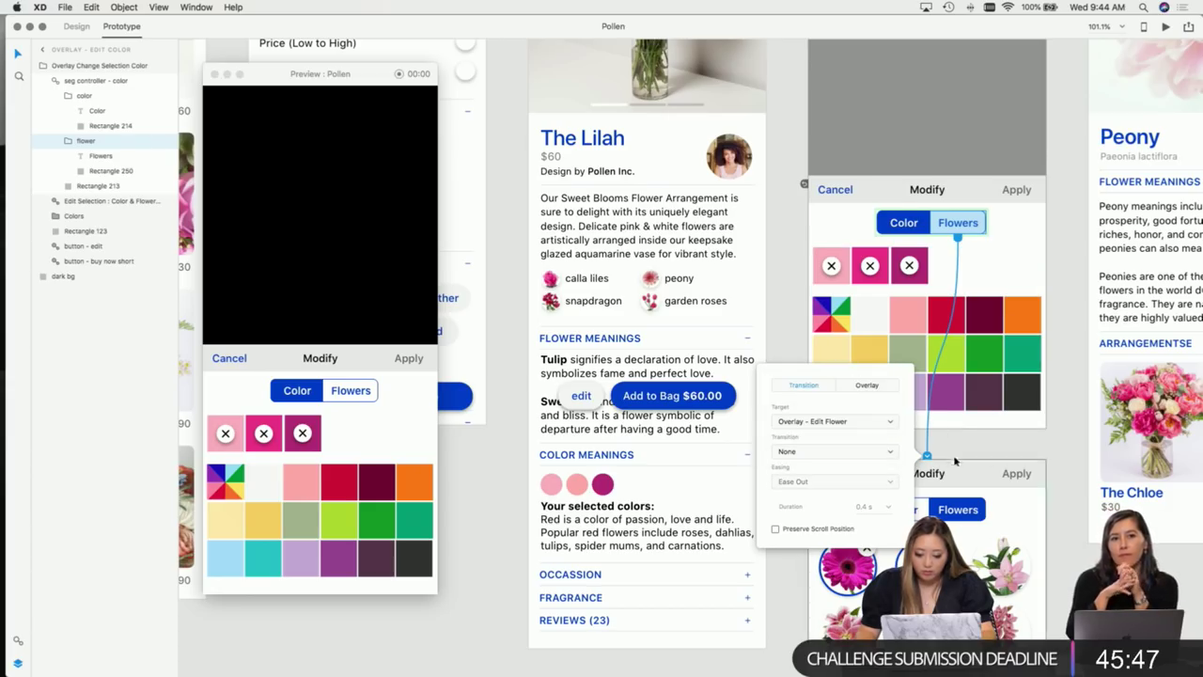
click(858, 387)
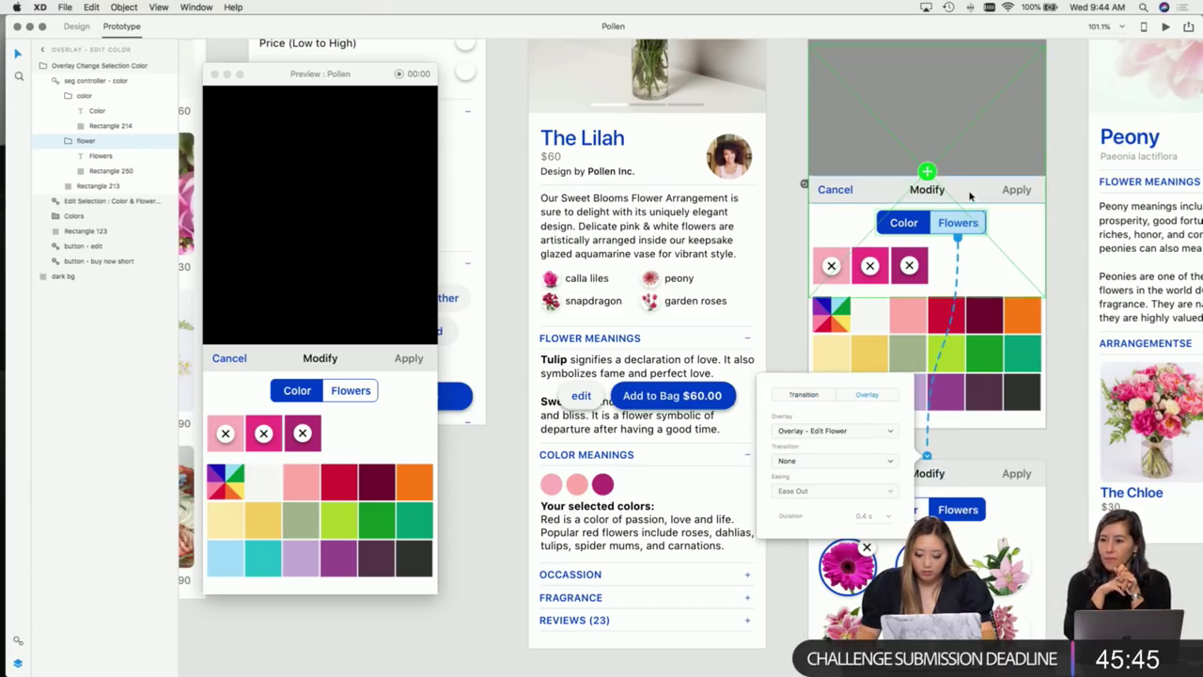
click(944, 313)
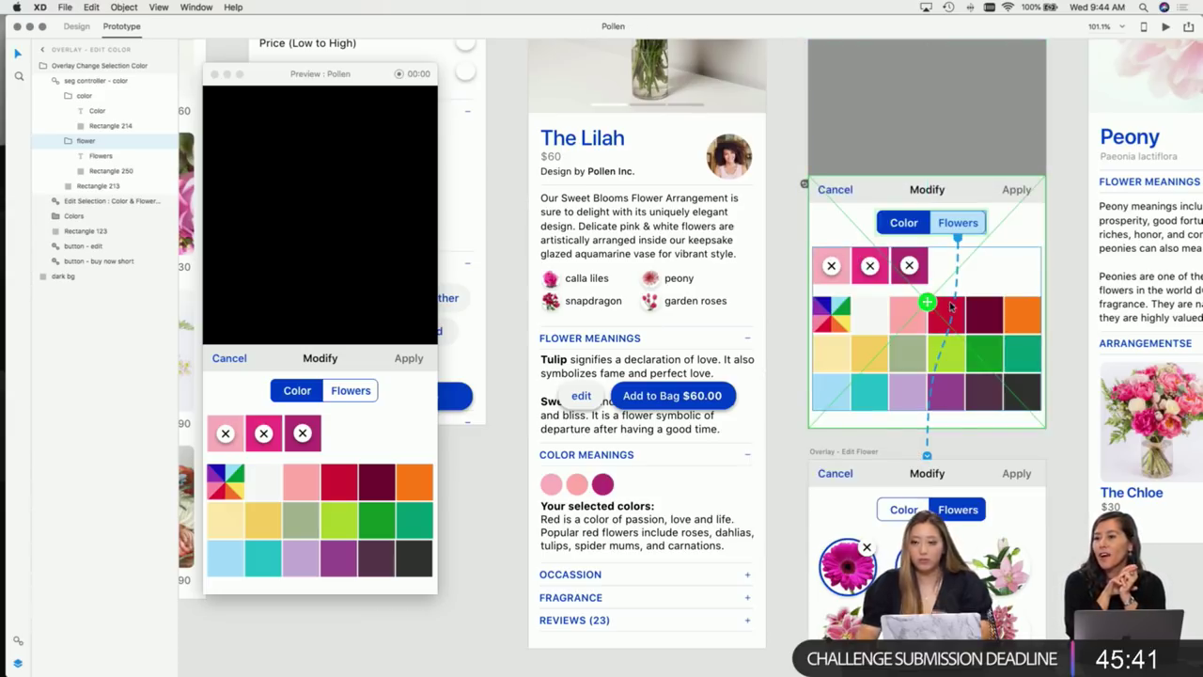
Step: Test the Flowers segment in the preview of the Edit Color overlay
scroll(718, 332, right, 5)
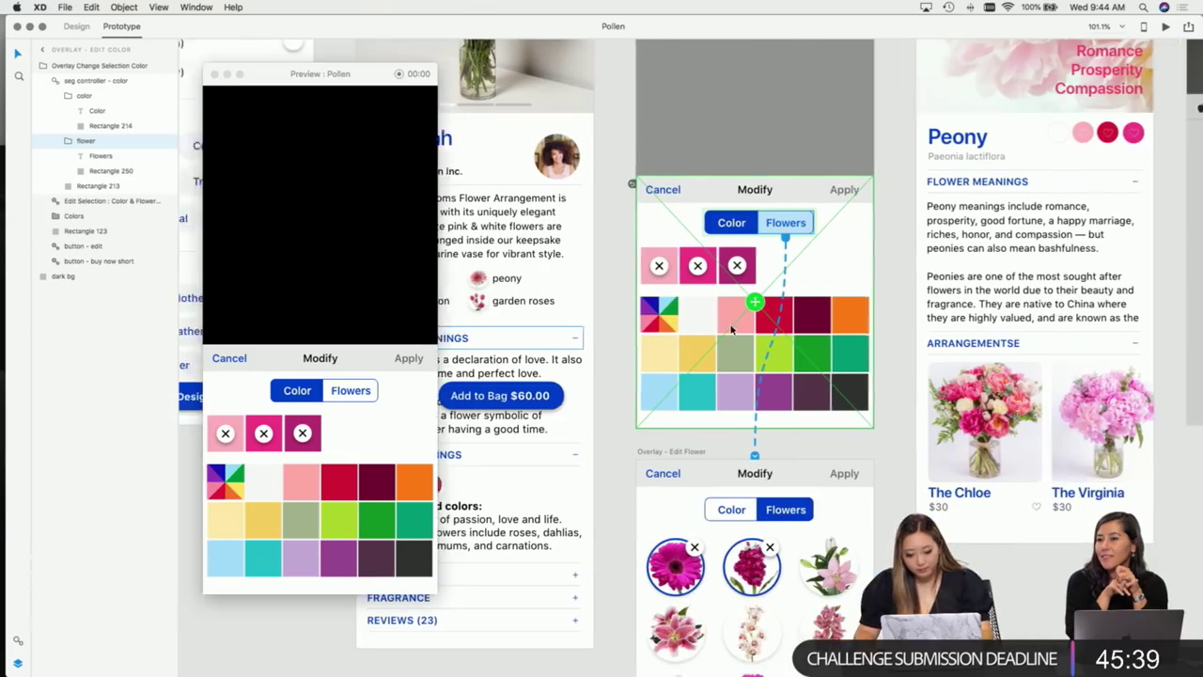
click(348, 391)
click(323, 396)
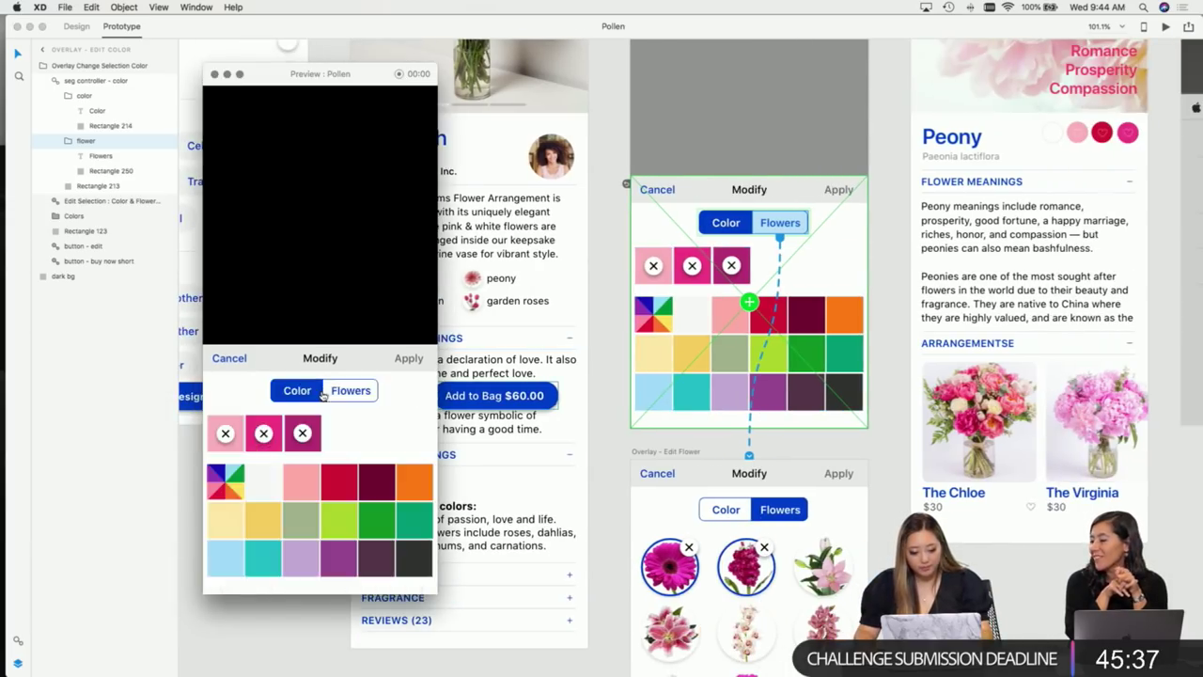
click(375, 397)
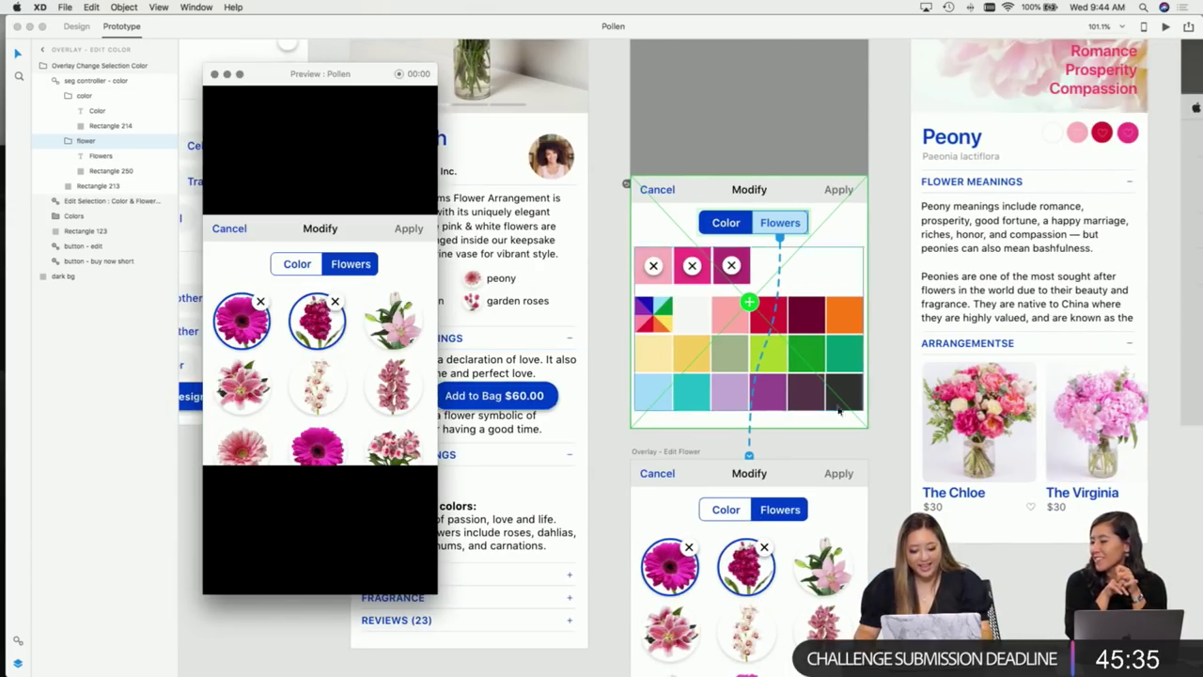
Step: Test the edit overlay from the product detail page in the preview, switching between Color and Flowers
scroll(816, 425, left, 4)
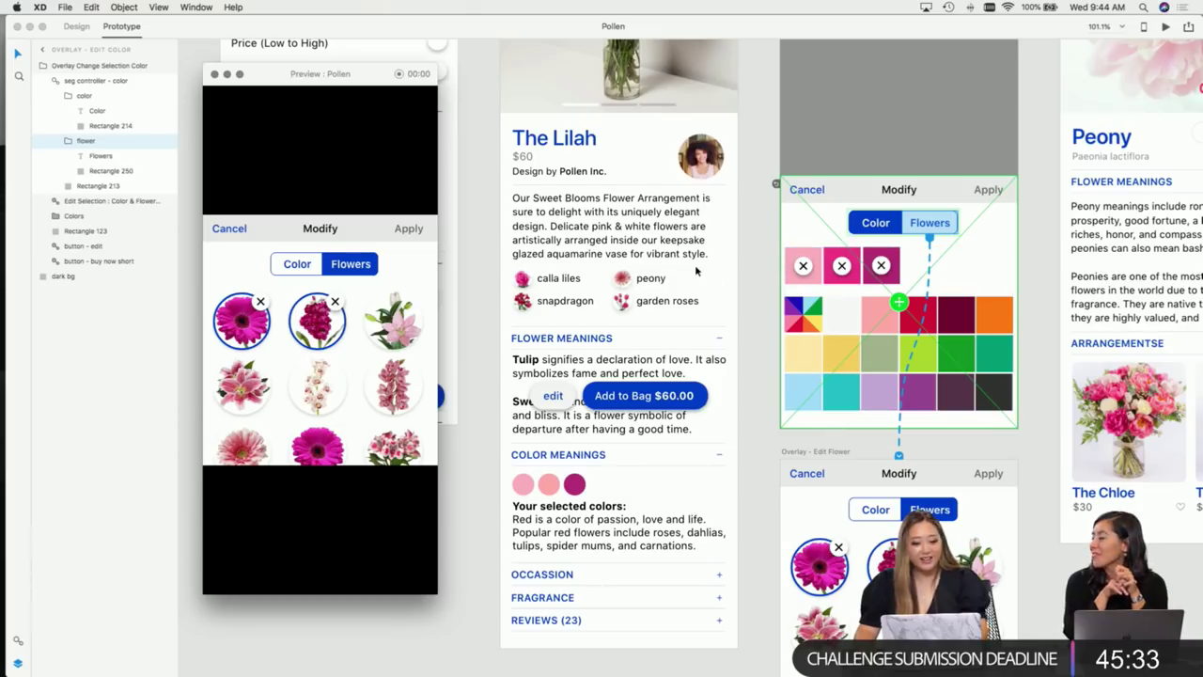
scroll(770, 275, right, 5)
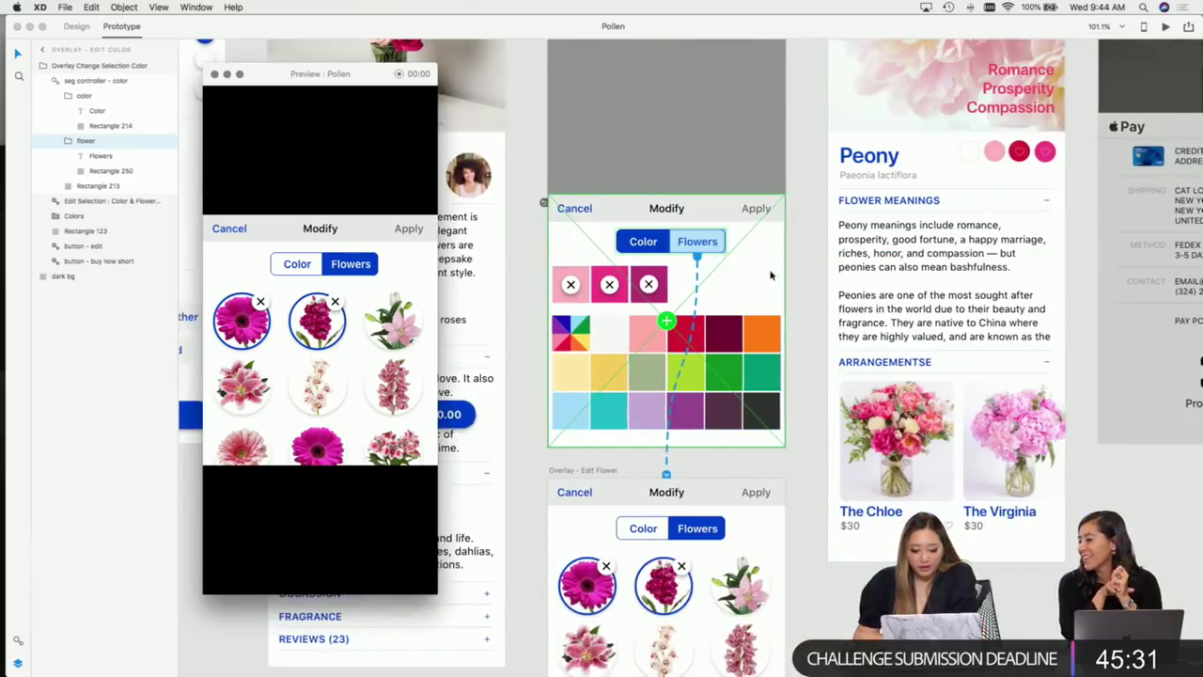
click(440, 245)
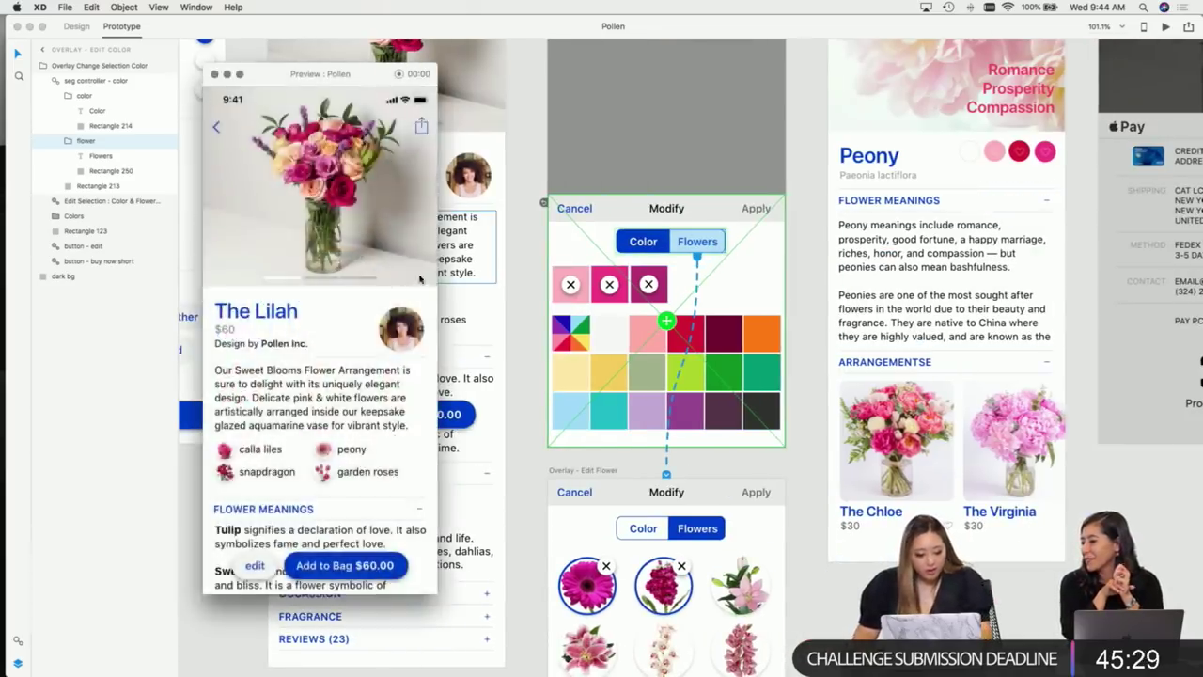
click(242, 568)
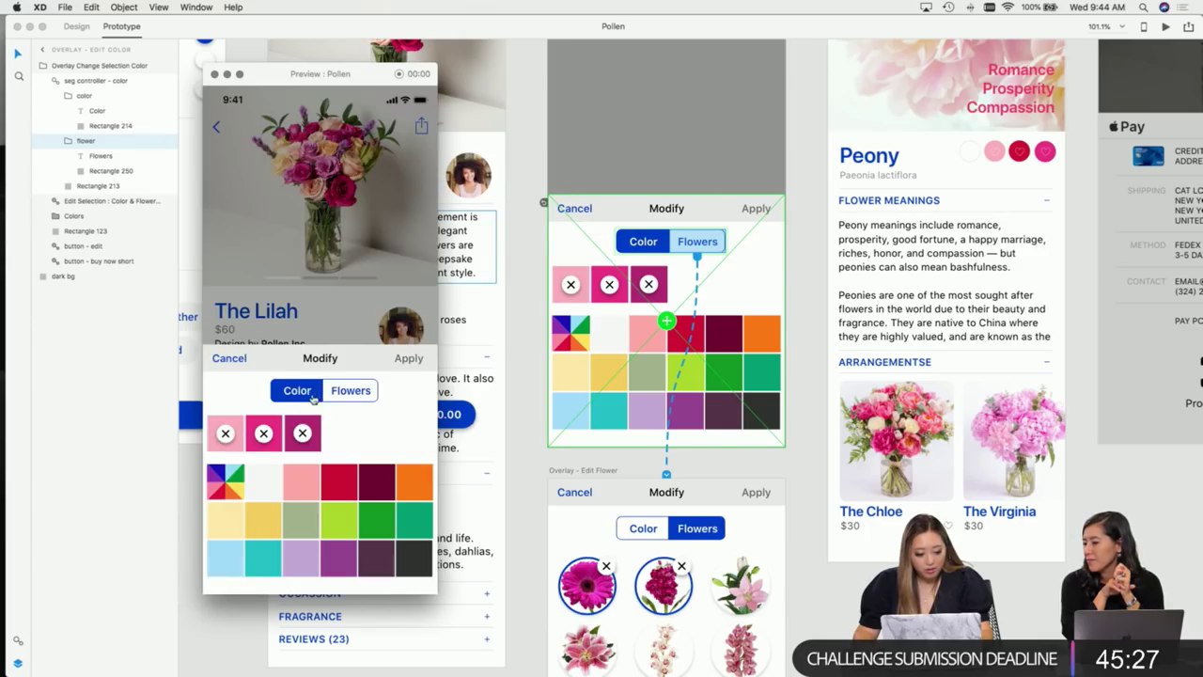
click(343, 392)
click(306, 400)
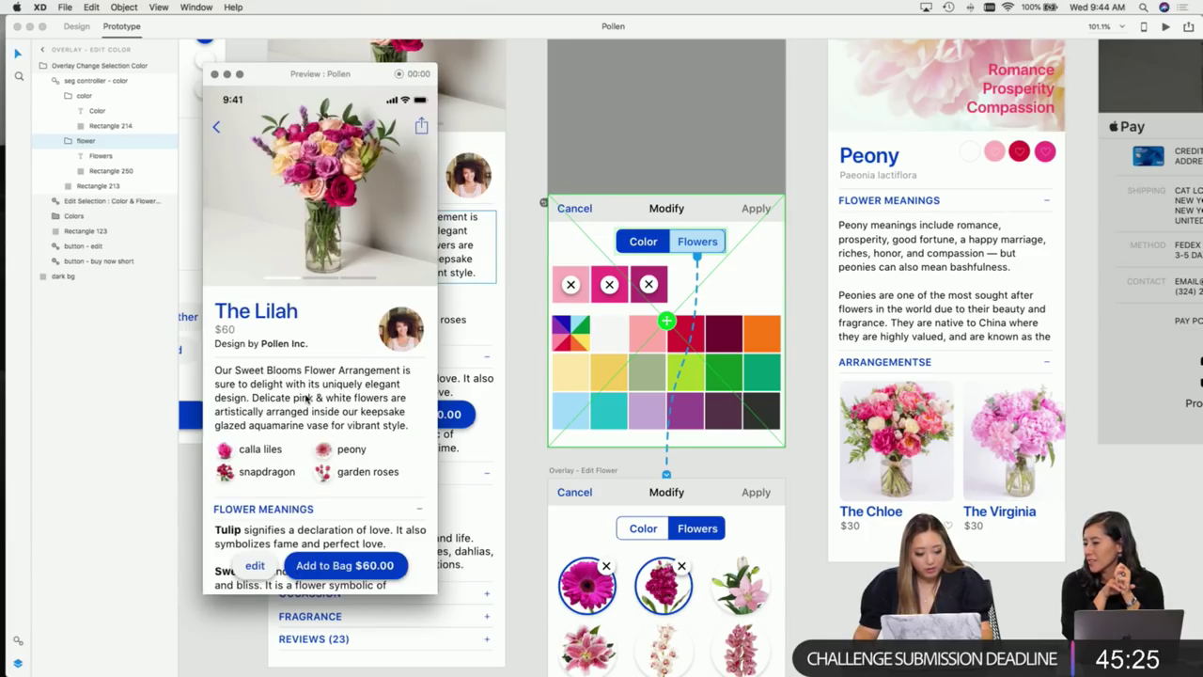
click(255, 568)
click(351, 387)
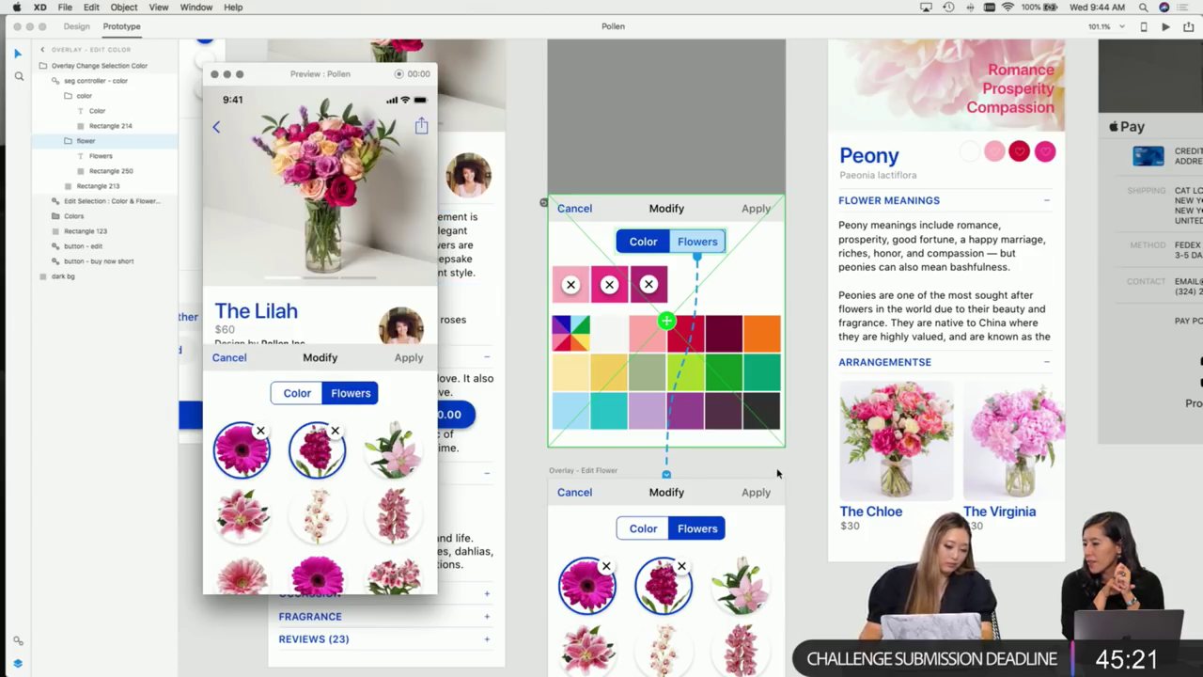
Step: Zoom the canvas out to 50% to view the edit overlays alongside the Flower Details and Apple Pay artboards
scroll(777, 473, left, 2)
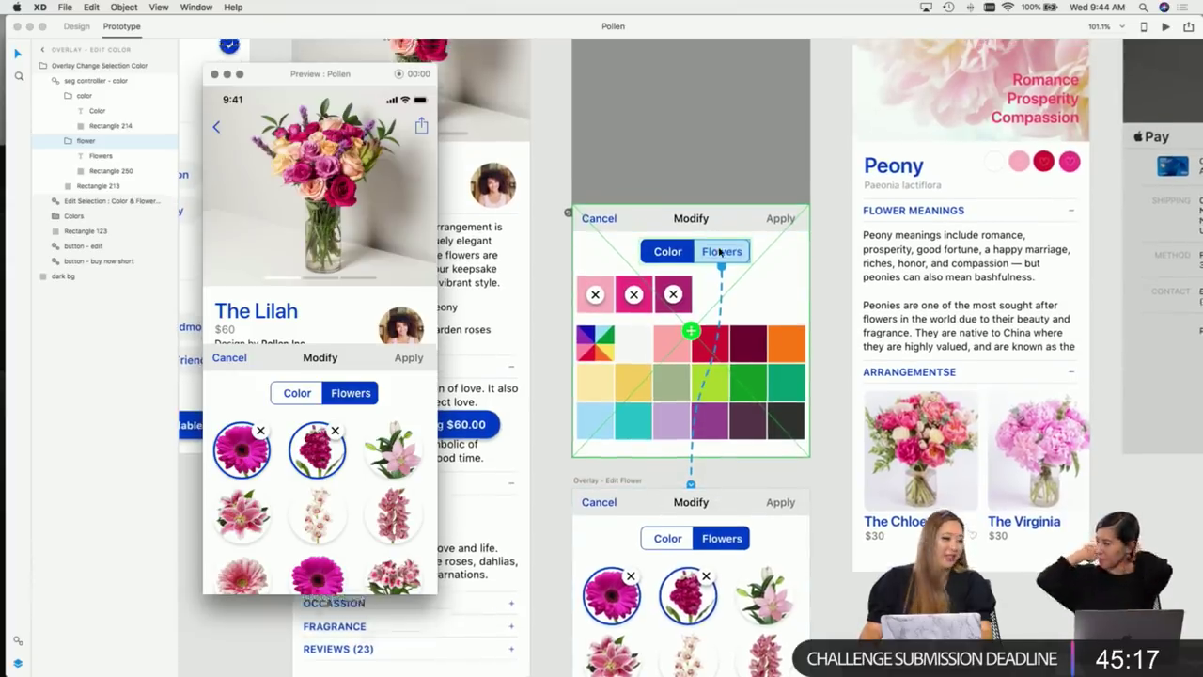
scroll(705, 402, up, 5)
scroll(687, 228, down, 6)
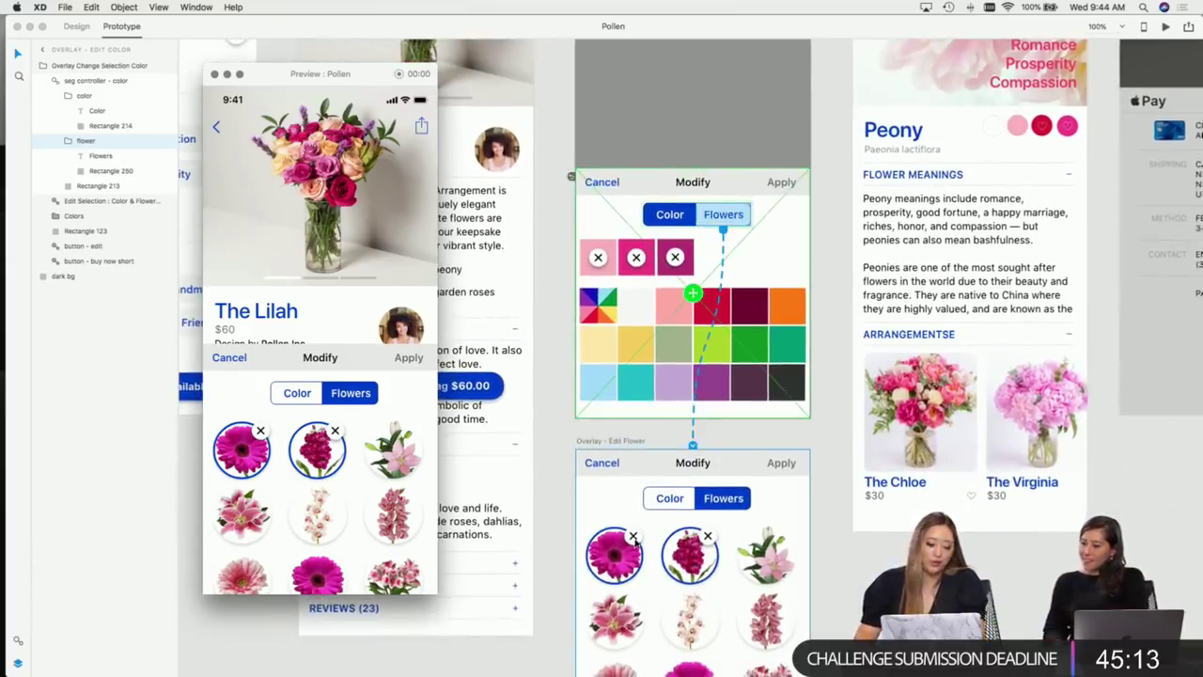
key(super+minus)
scroll(869, 395, right, 5)
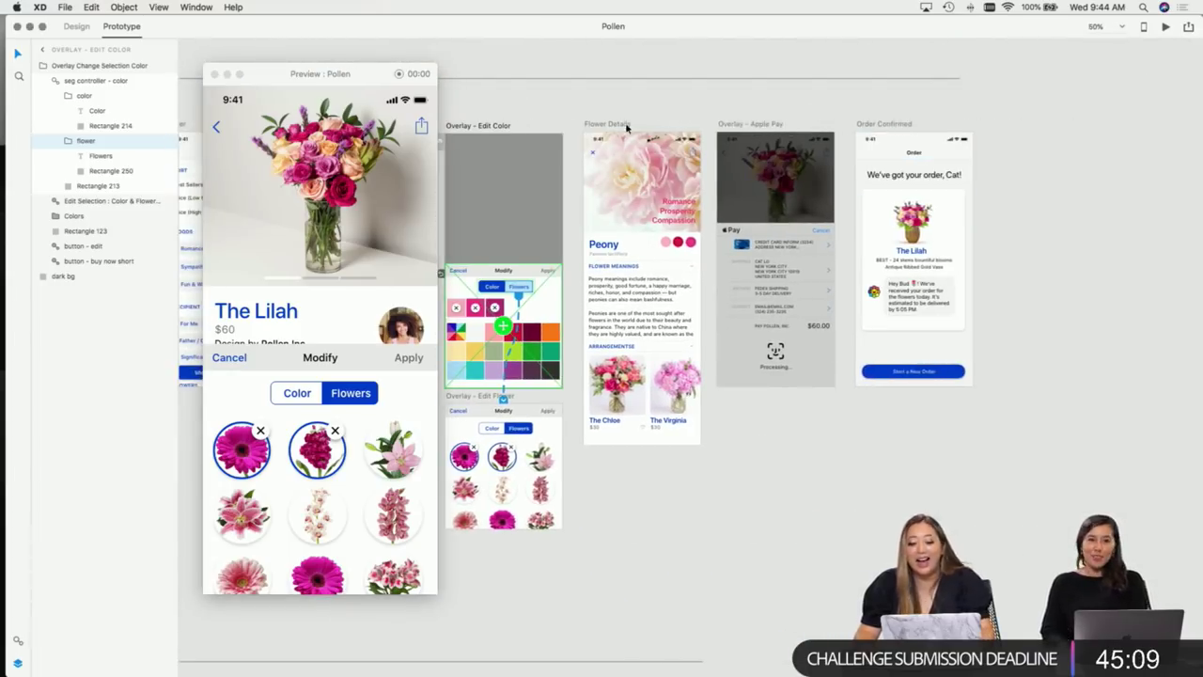
Step: Move the Flower Details, Overlay - Apple Pay and Order Confirmed artboards aside and place Overlay - Edit Flower beside Overlay - Edit Color
click(627, 126)
shift+click(738, 125)
shift+click(891, 124)
drag(891, 124, 1149, 125)
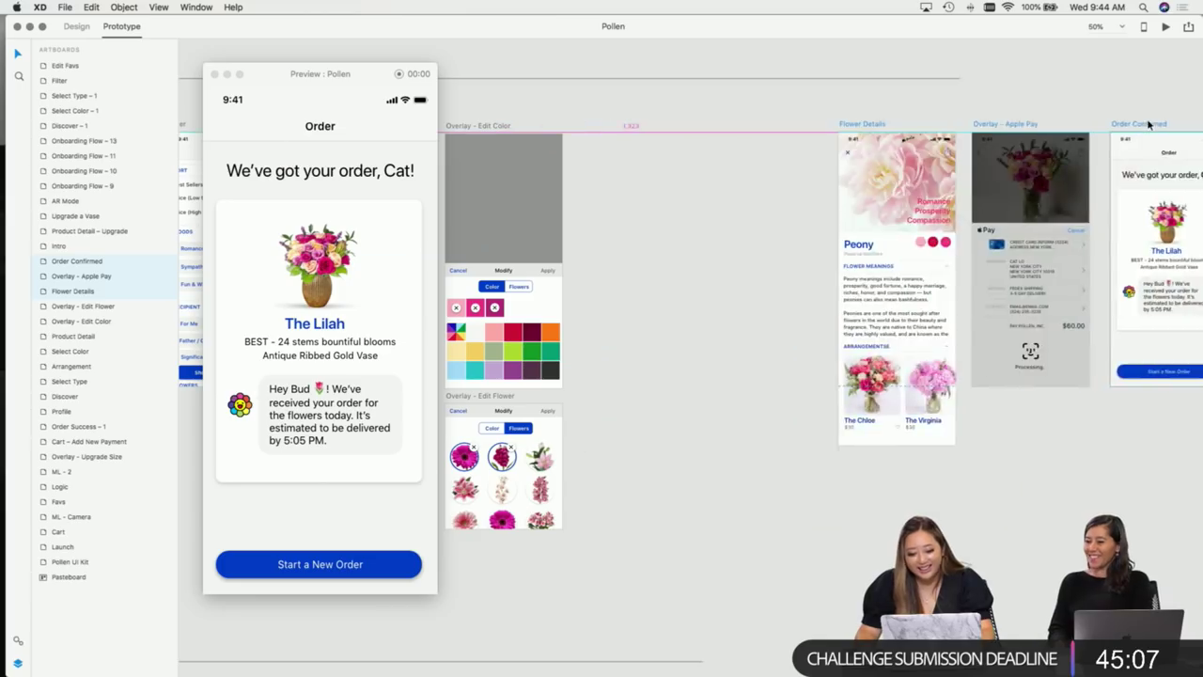
click(469, 125)
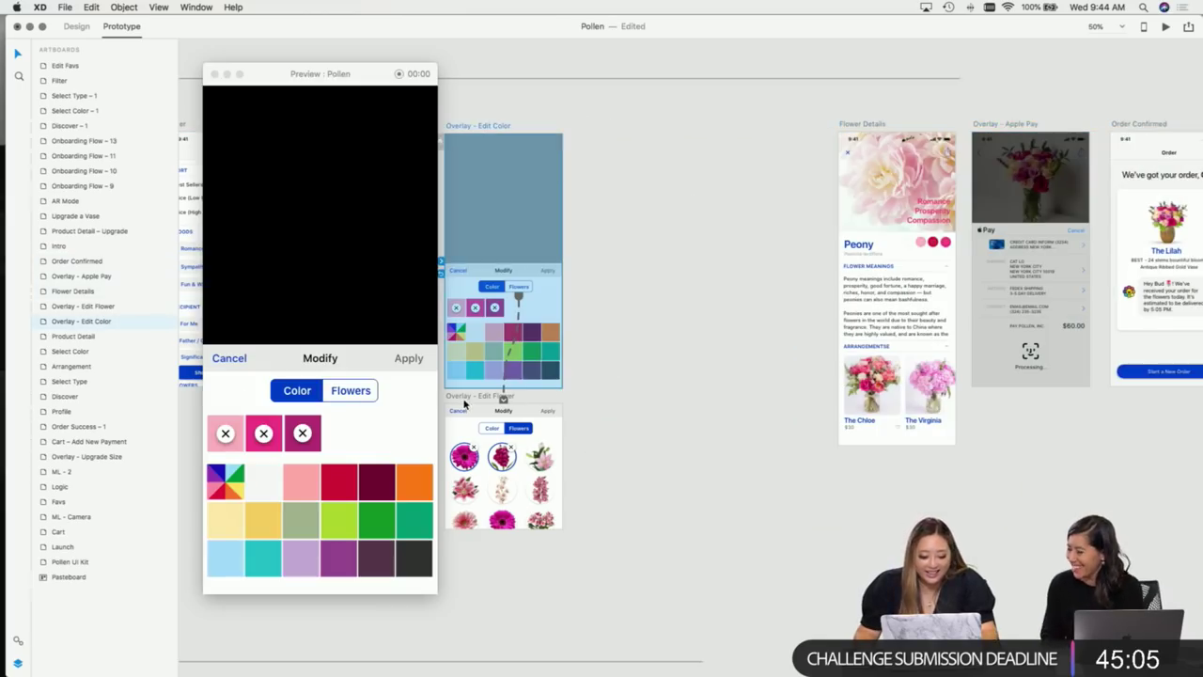
drag(464, 403, 615, 127)
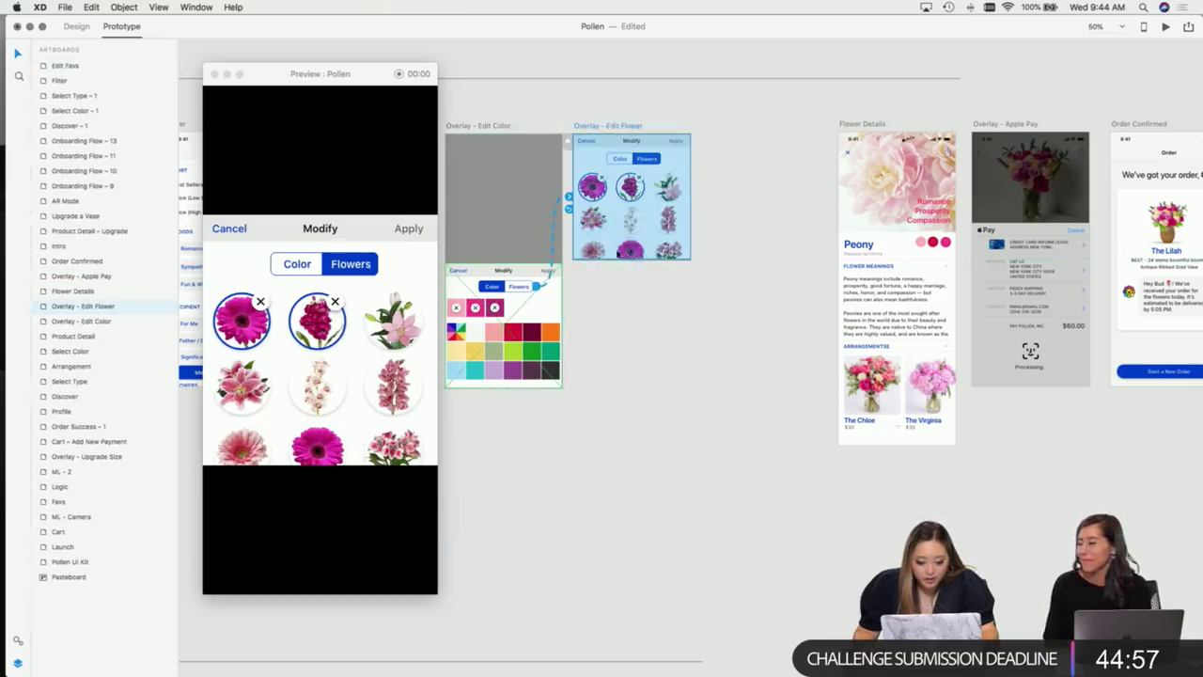
Step: Extend the Overlay - Edit Flower artboard to a height of 812 and move the flower selection panel down to its lower part
click(77, 28)
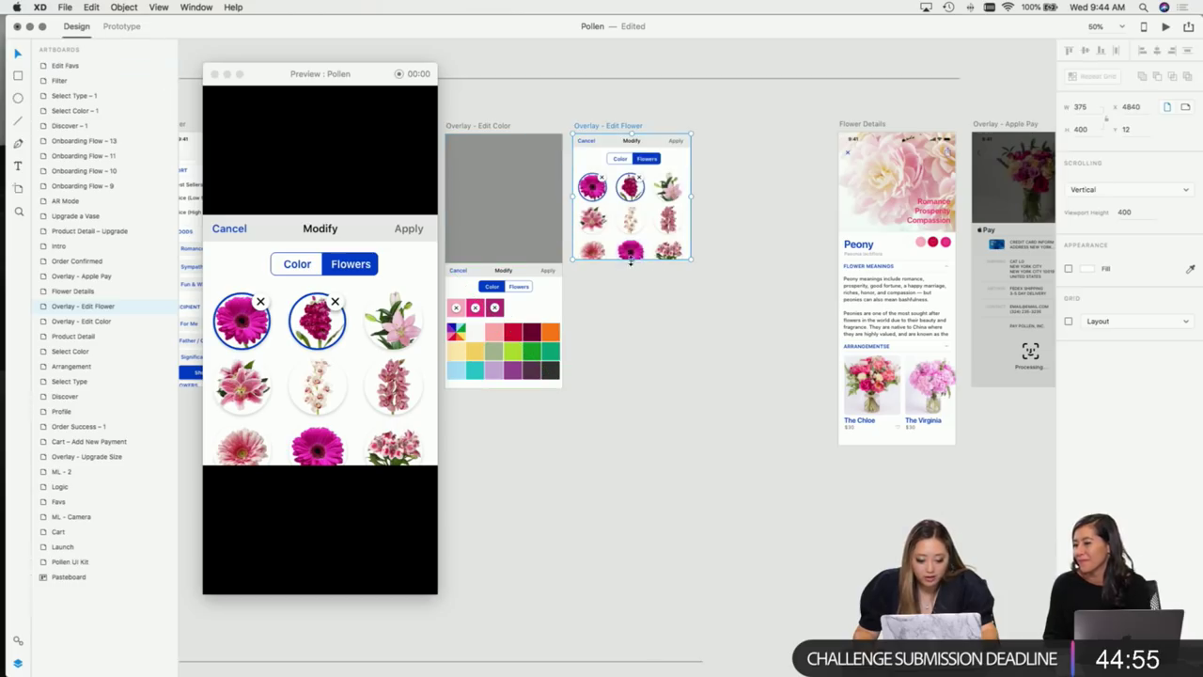
drag(632, 260, 620, 387)
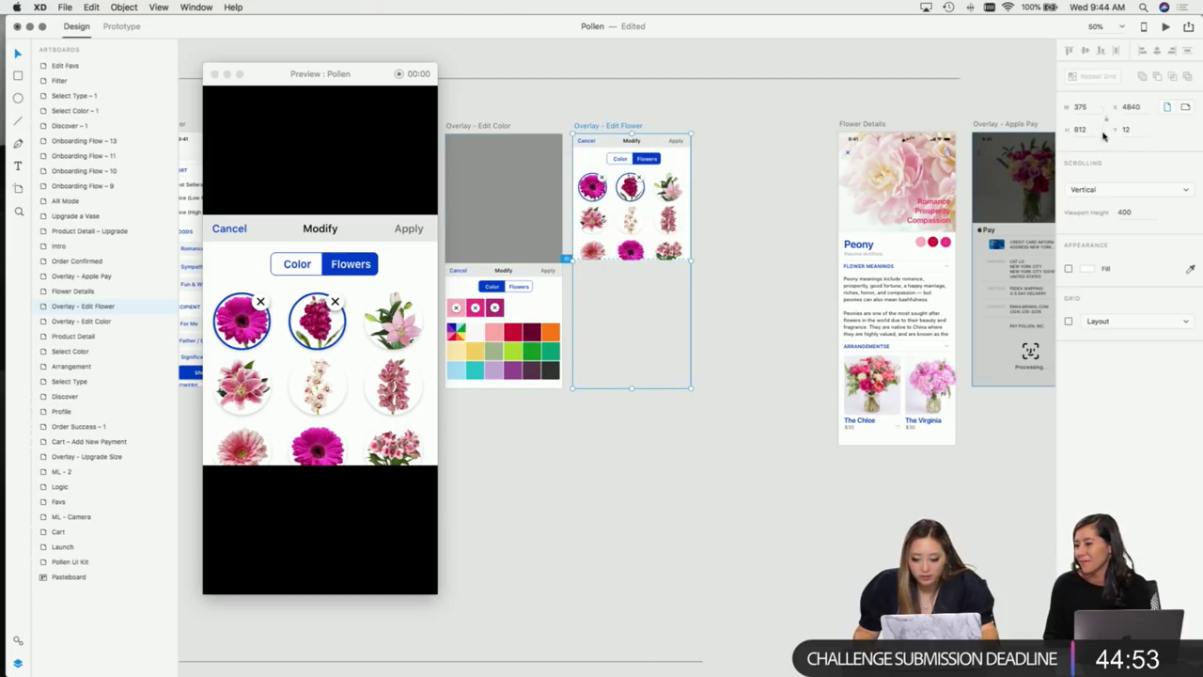
click(639, 179)
drag(639, 178, 634, 309)
Step: Copy the dark bg rectangle from Overlay - Edit Color into Overlay - Edit Flower and place it behind the flower selection panel
click(543, 254)
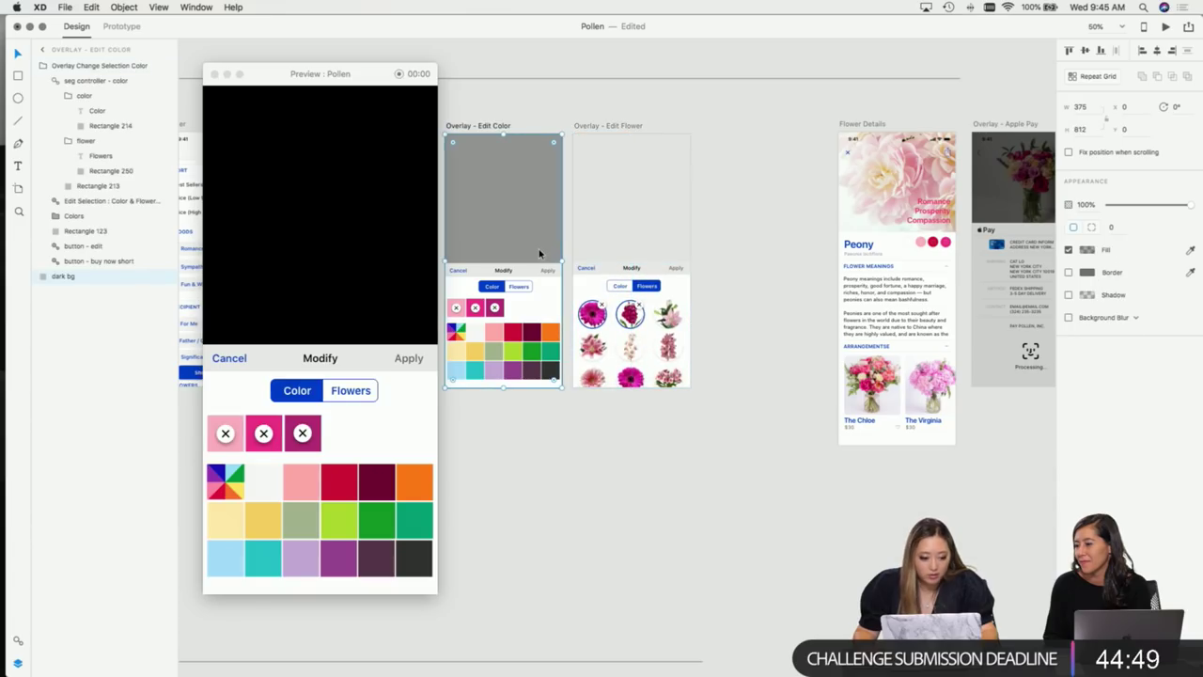
click(623, 126)
key(cmd+v)
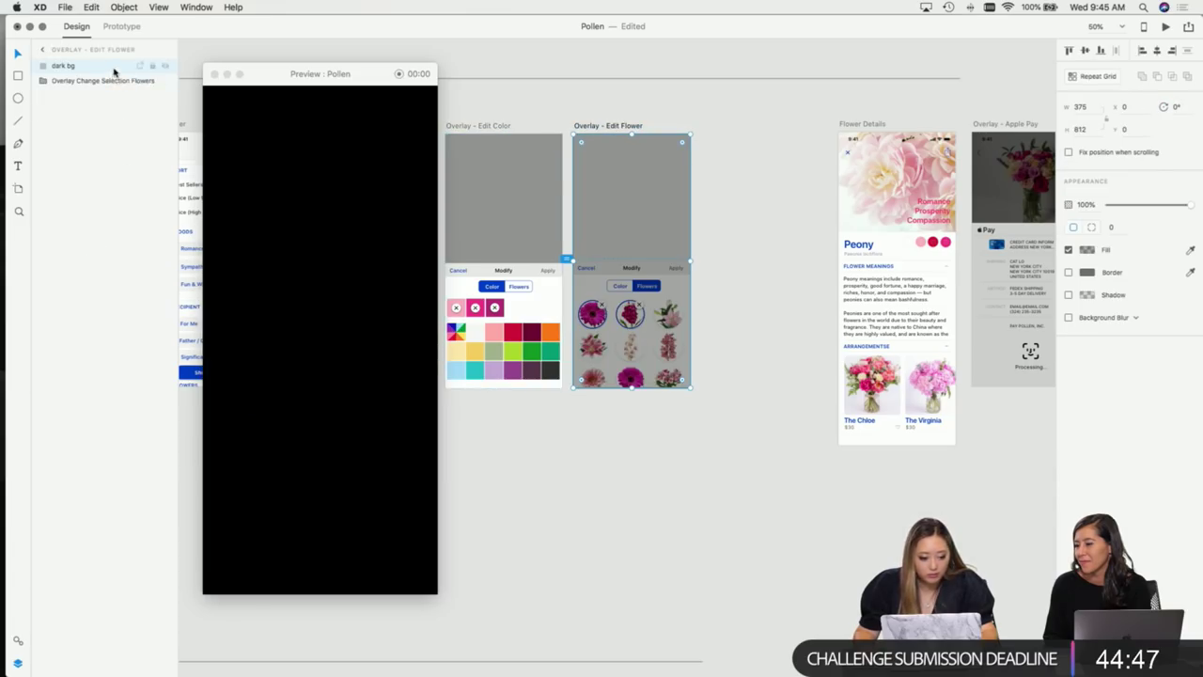
drag(113, 72, 116, 90)
click(769, 279)
Step: Preview the Product Detail artboard and widen the gap between the two edit overlays by moving Overlay - Edit Flower to X 4873
scroll(742, 188, left, 10)
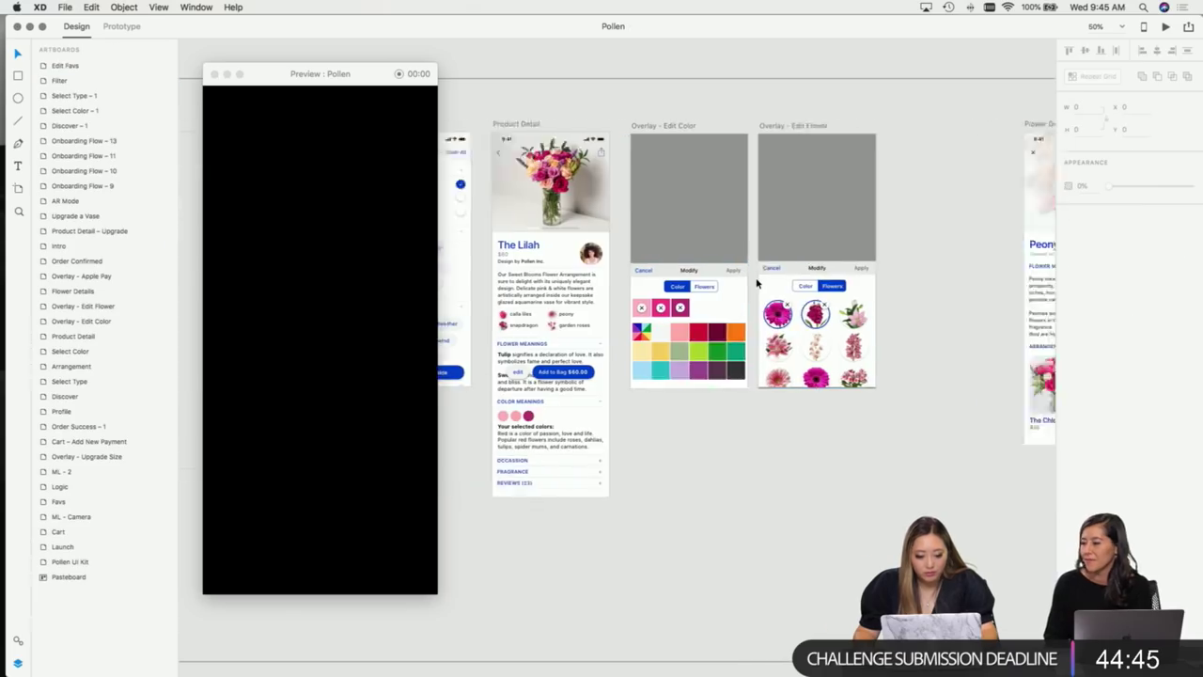
click(730, 125)
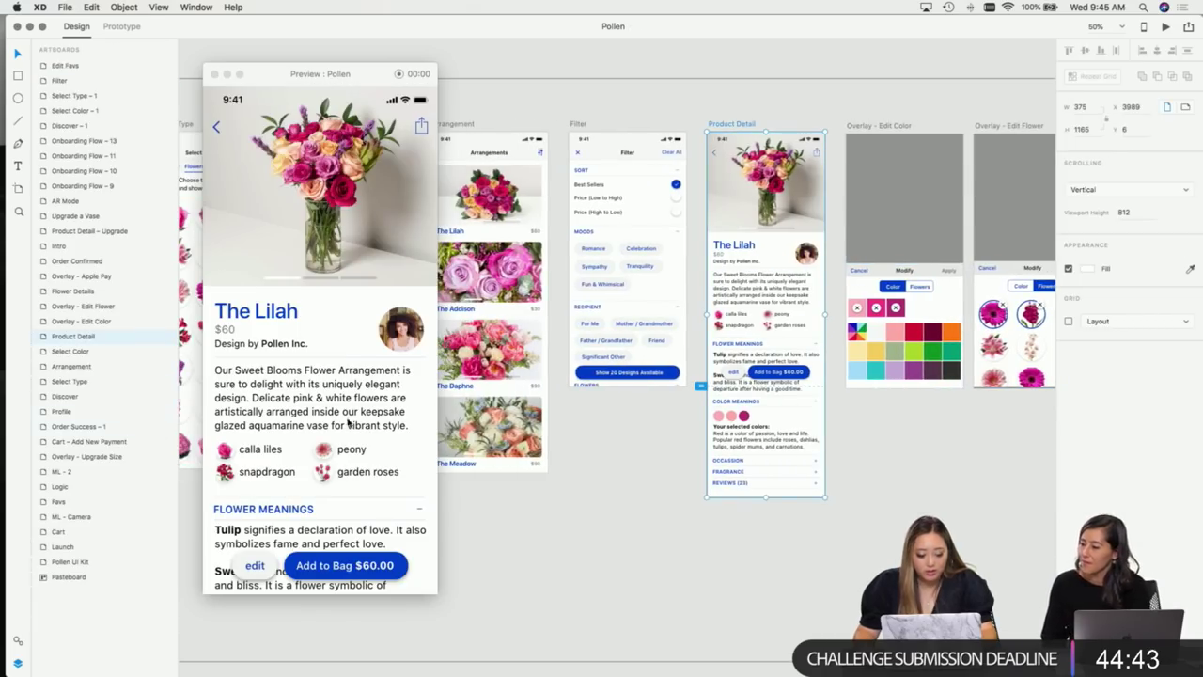
scroll(743, 188, right, 5)
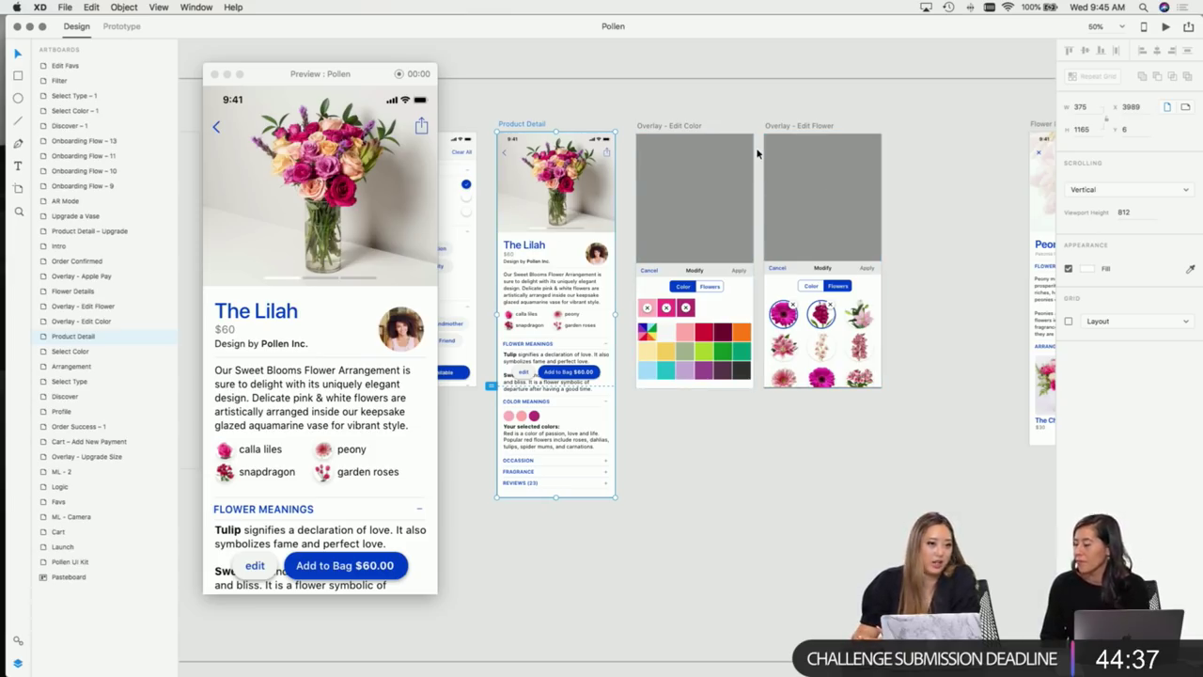
mouse_move(785, 125)
mouse_down()
mouse_move(785, 258)
mouse_move(825, 152)
mouse_move(811, 125)
mouse_move(781, 122)
mouse_move(801, 128)
mouse_up()
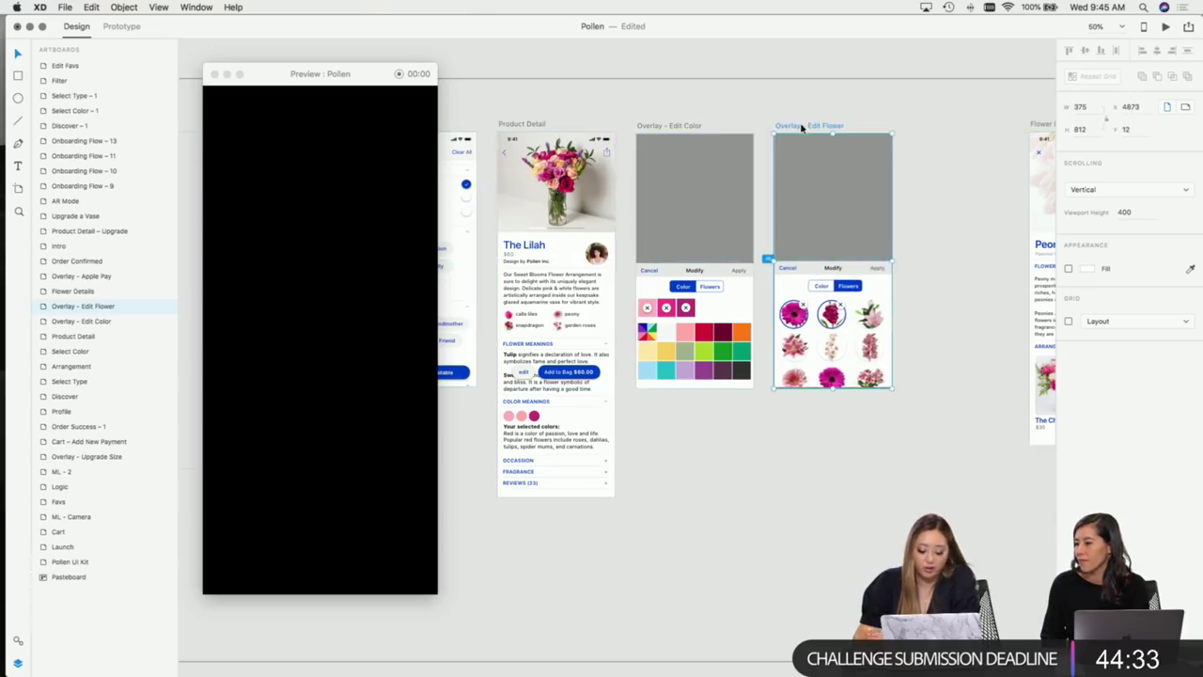
Step: Extend the scrolling viewport height of the Overlay - Edit Flower artboard to 812
key(super+equal)
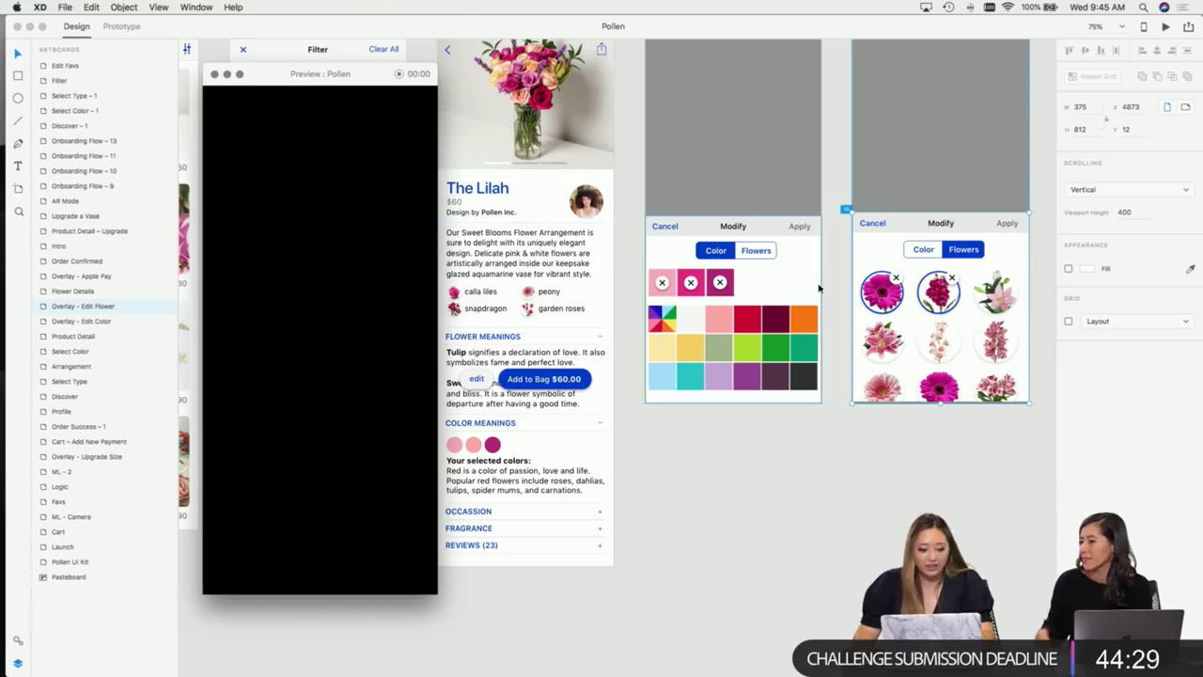
scroll(900, 297, up, 5)
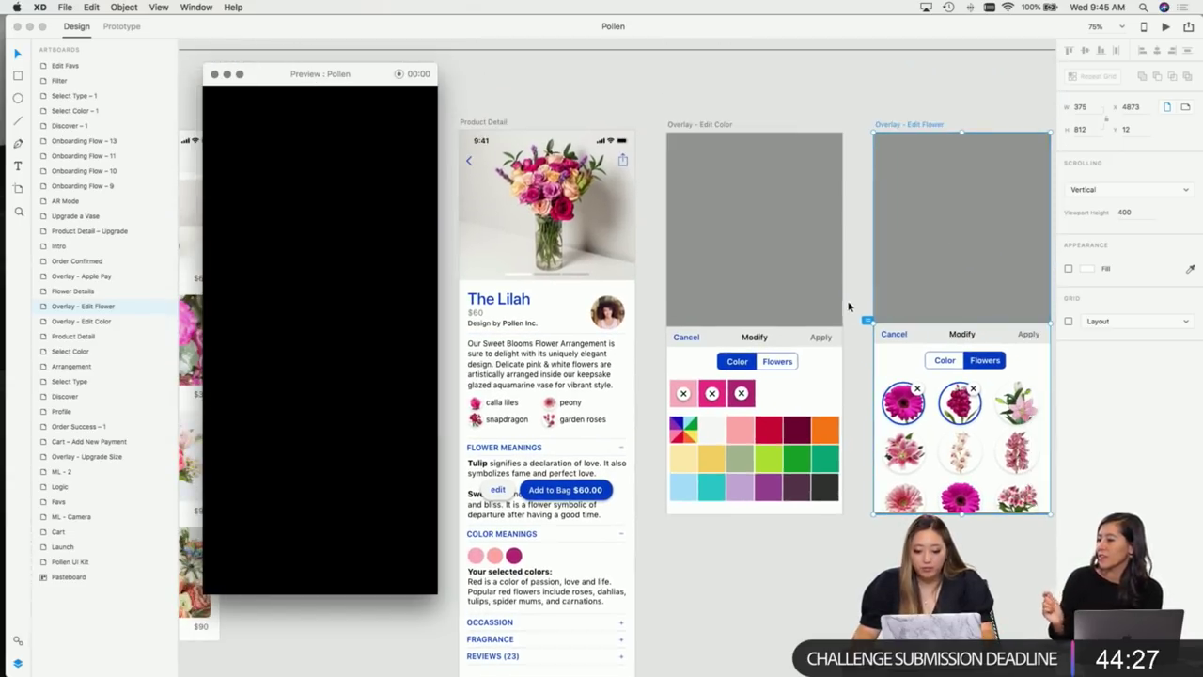
click(715, 125)
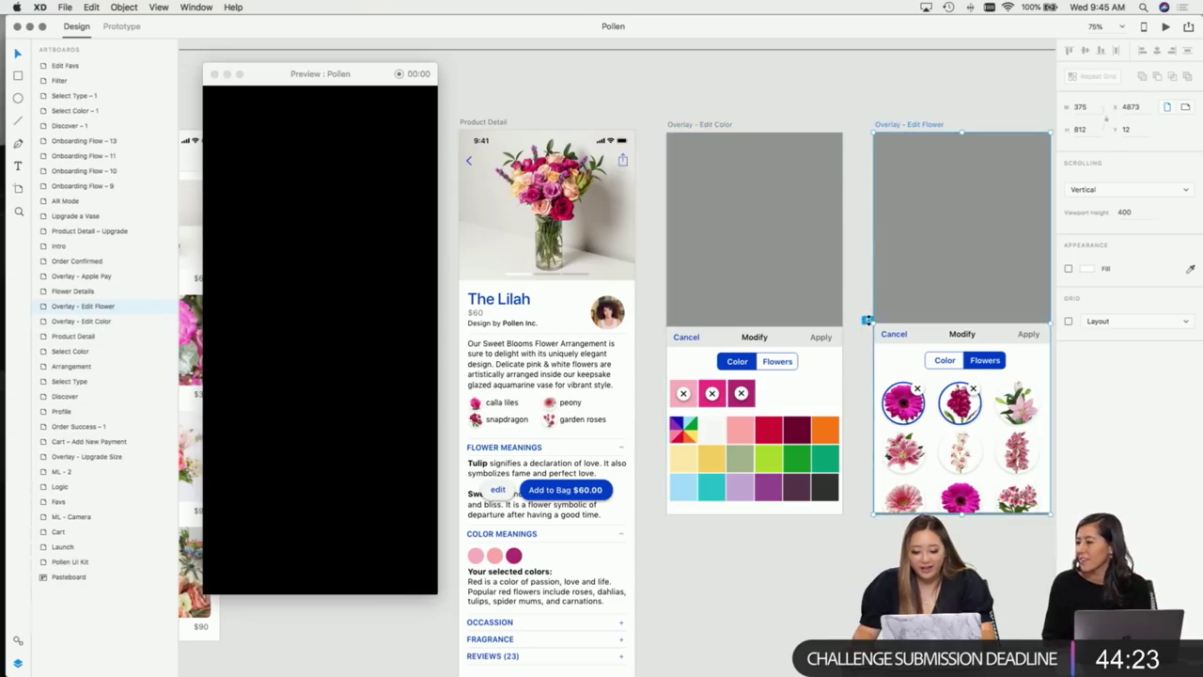
drag(865, 320, 866, 507)
scroll(919, 293, up, 5)
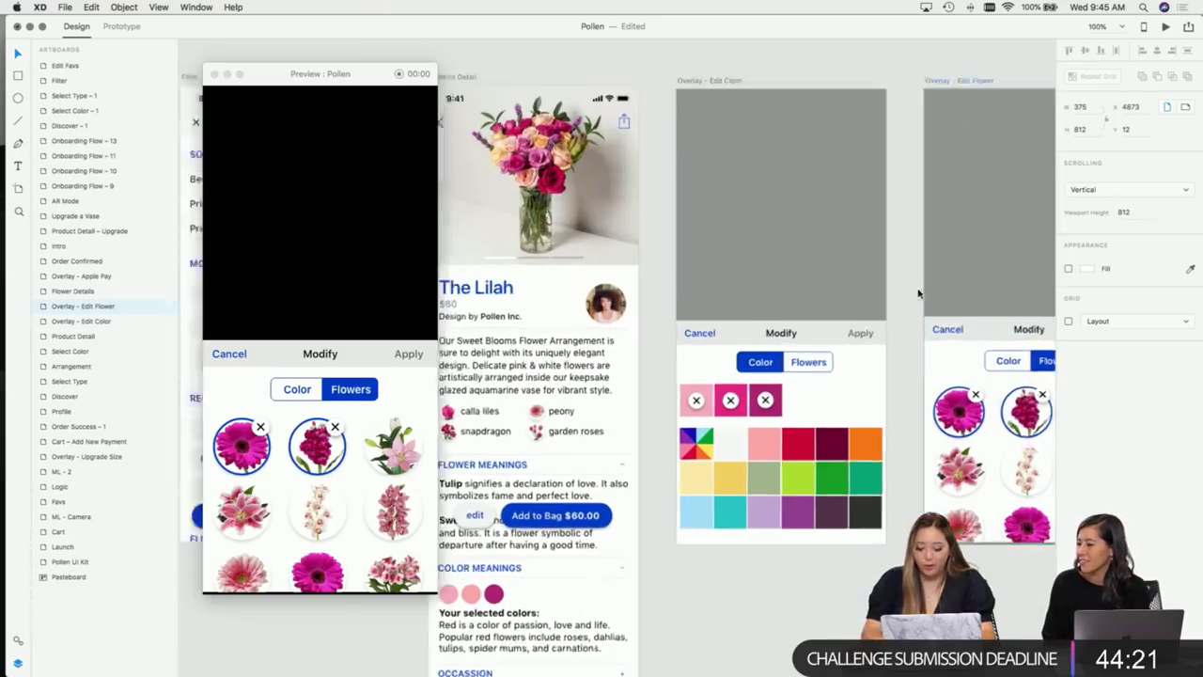
Step: Move the flower selection panel down to Y 414 and adjust the spacing between the Overlay - Edit Flower and Overlay - Edit Color artboards
scroll(907, 305, down, 2)
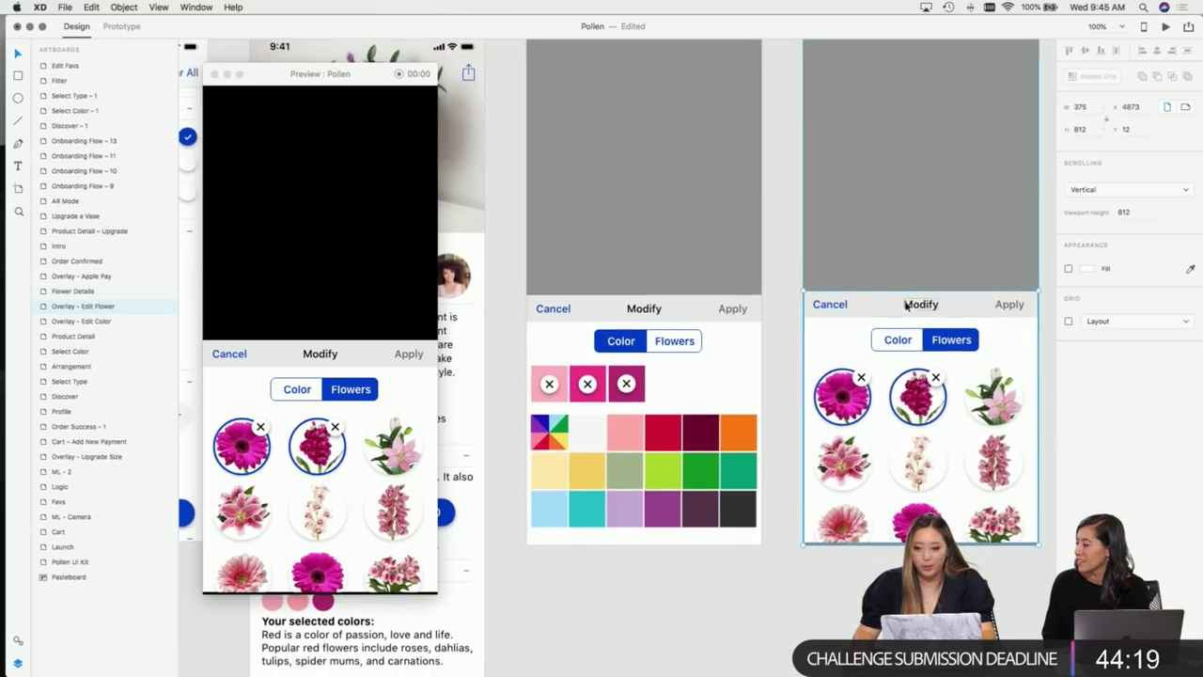
click(909, 308)
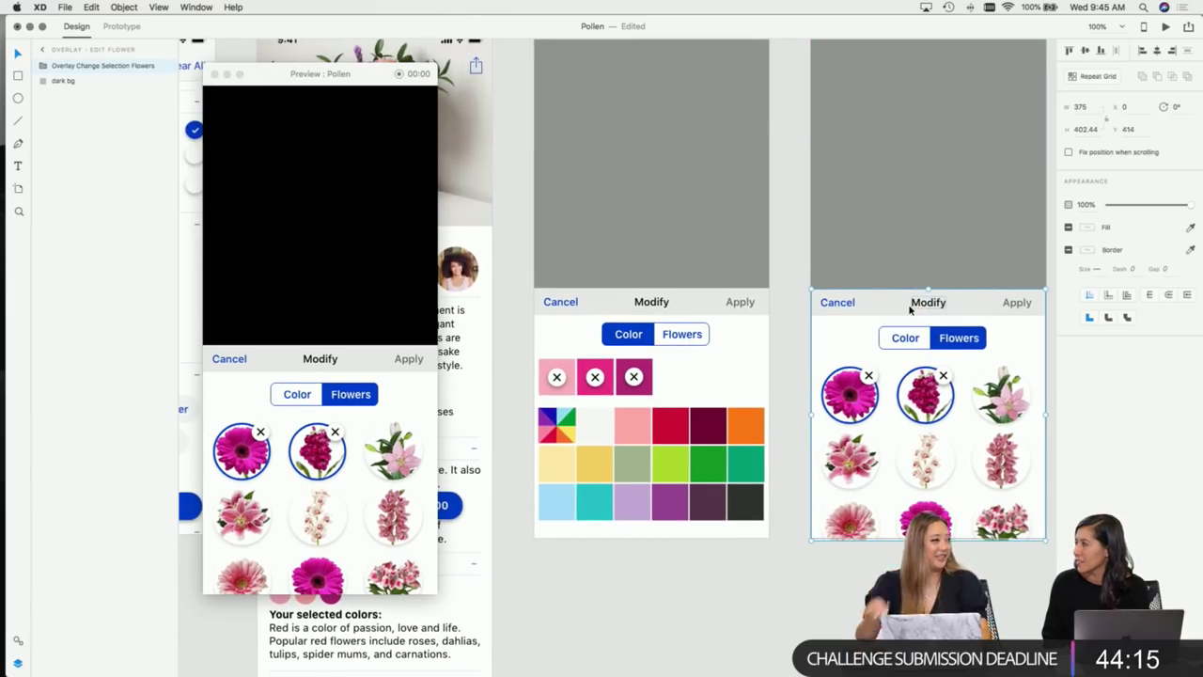
scroll(910, 311, down, 4)
click(776, 226)
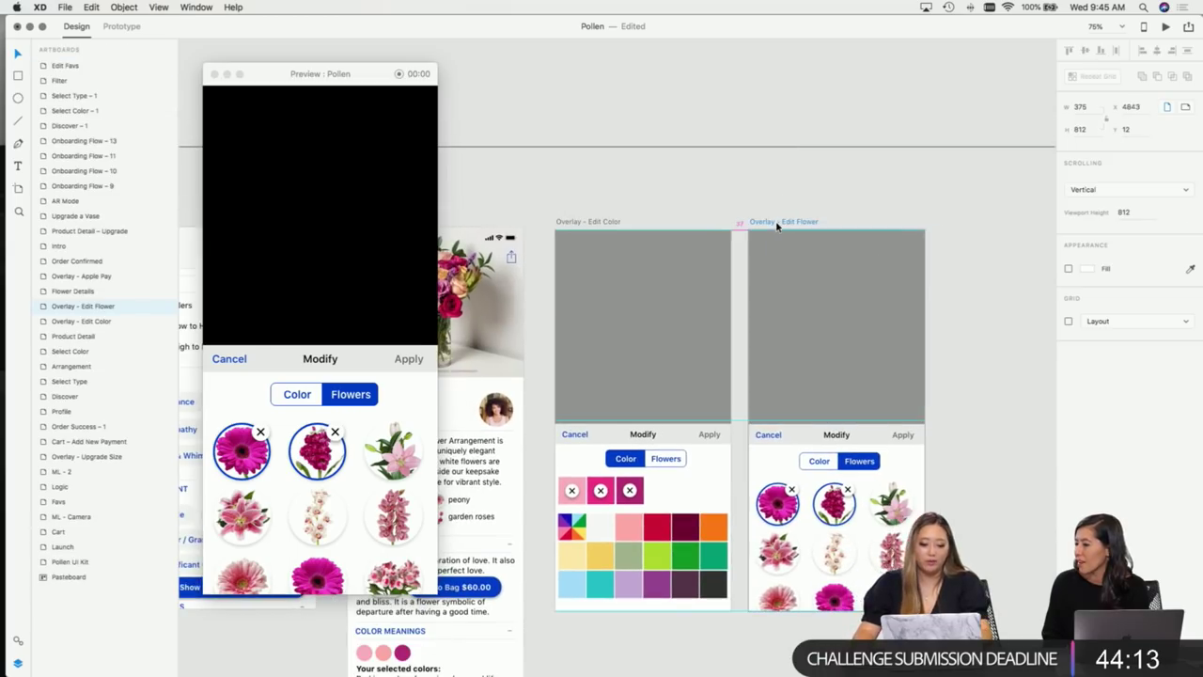
drag(776, 226, 789, 226)
click(1002, 328)
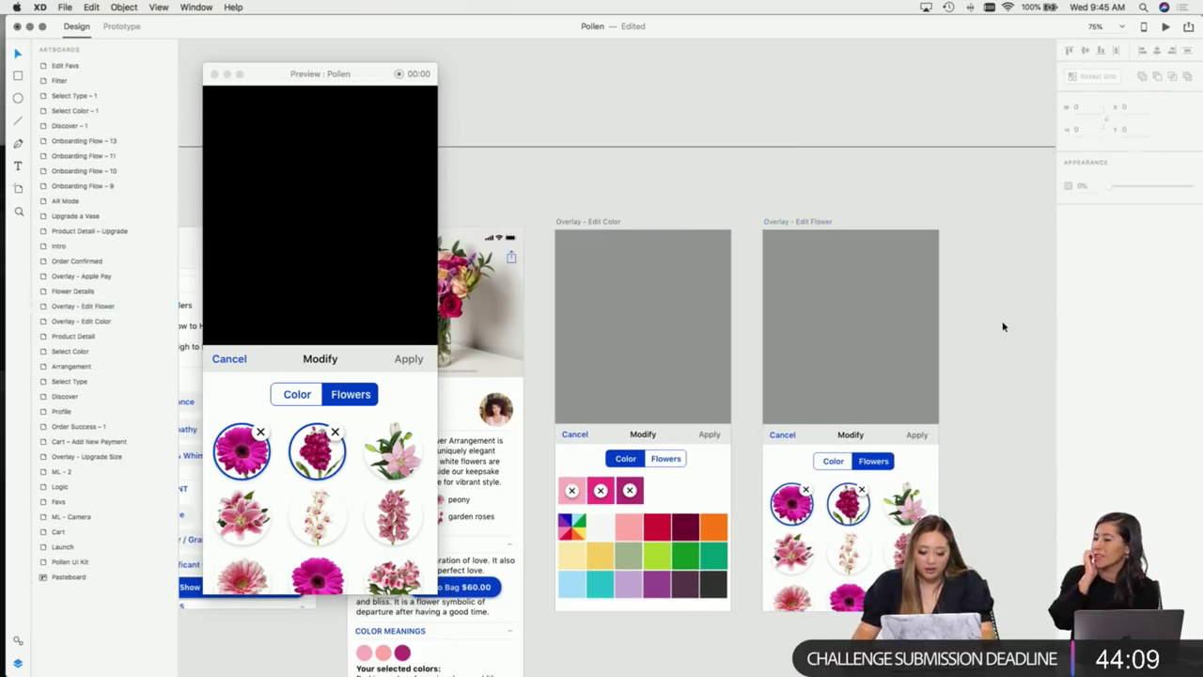
Step: Bottom-align the color and flower selection panels across the two edit overlay artboards and save the document
key(super+equal)
click(881, 459)
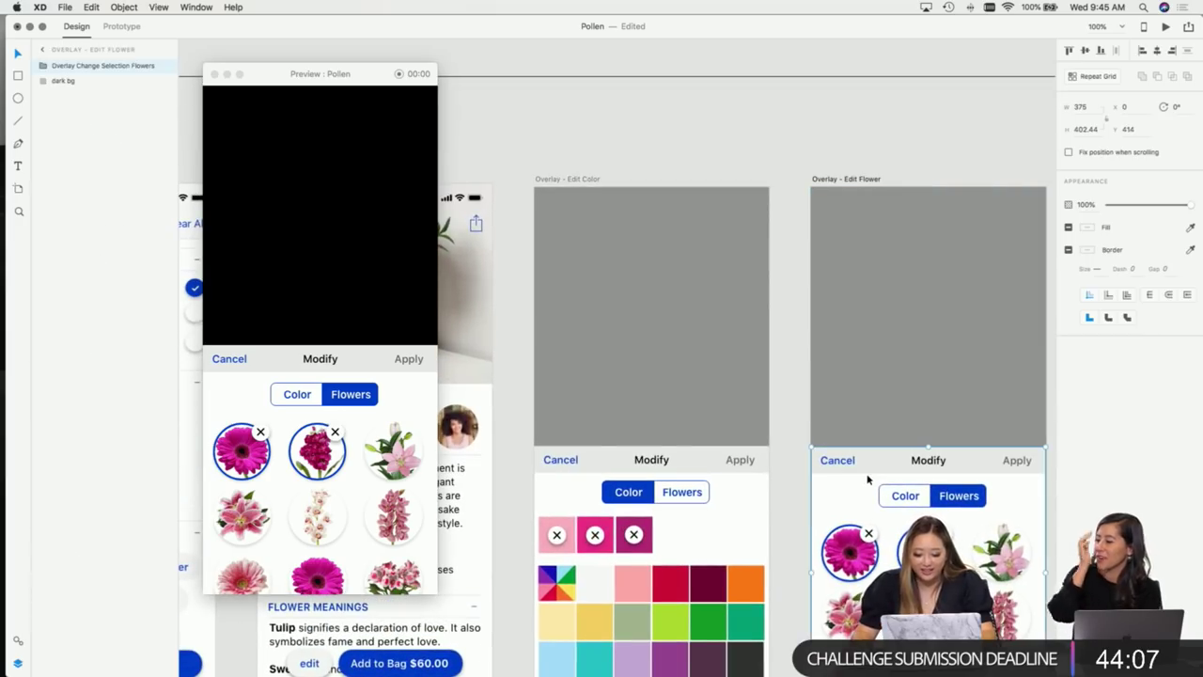
click(790, 482)
click(1103, 51)
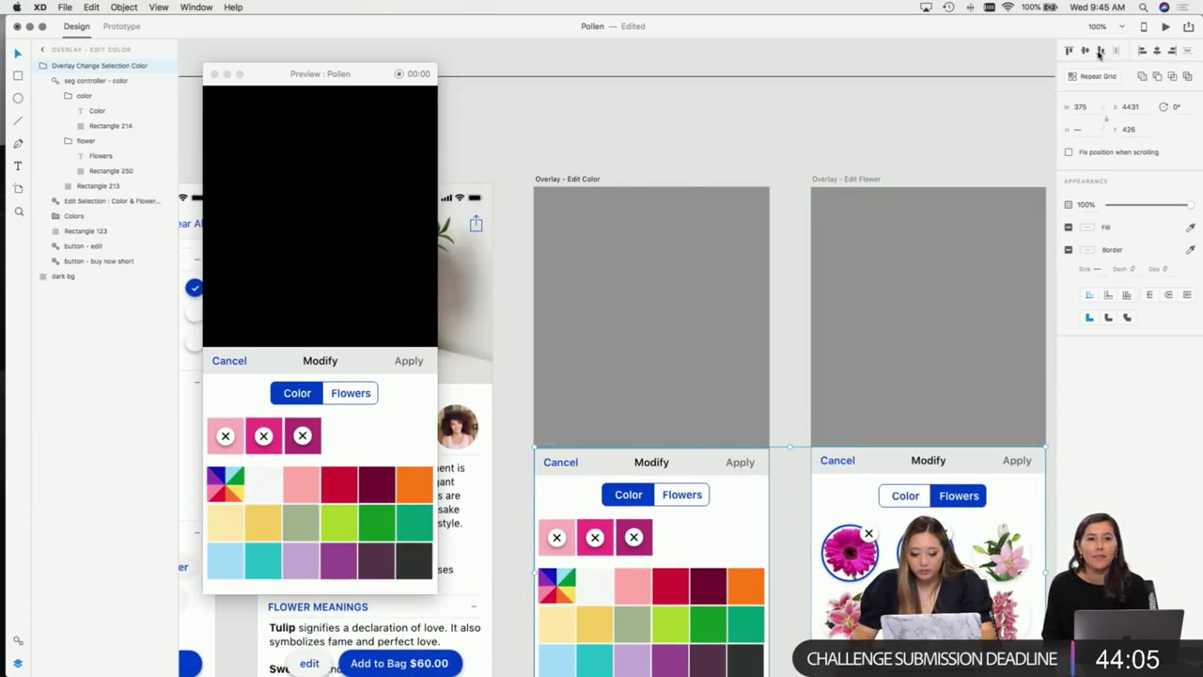
scroll(798, 228, down, 4)
key(super+s)
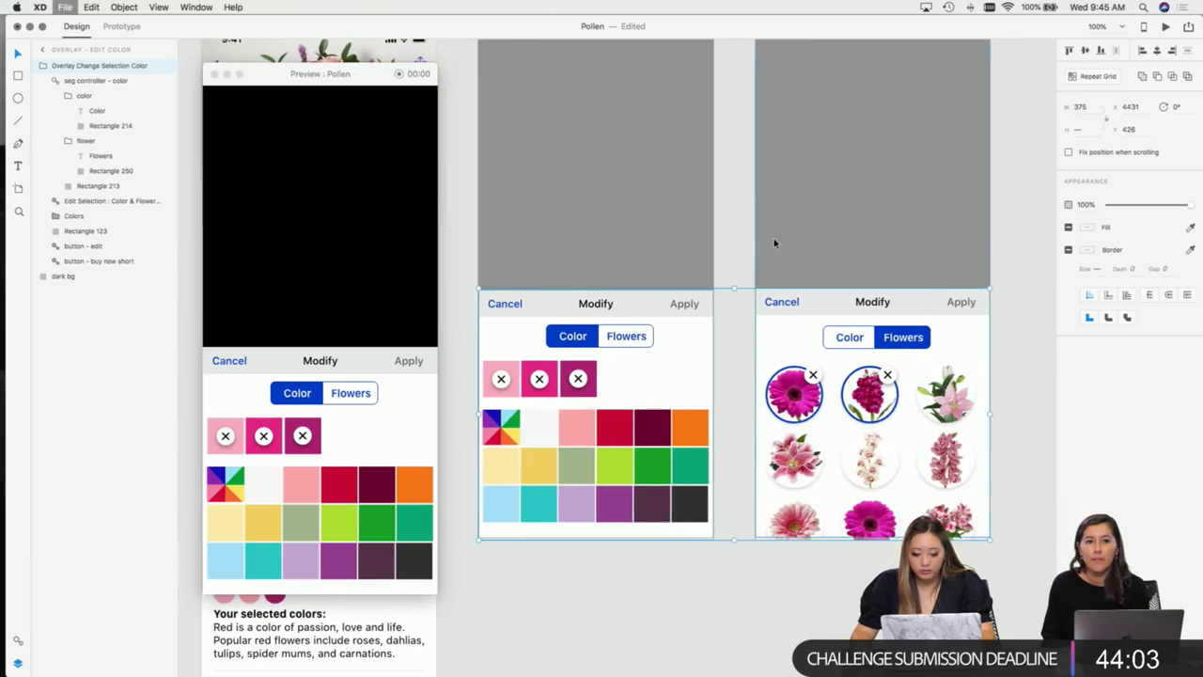
Step: Test the edit overlay from the Product Detail artboard in the preview, switching to Flowers
scroll(773, 237, left, 8)
scroll(708, 232, up, 4)
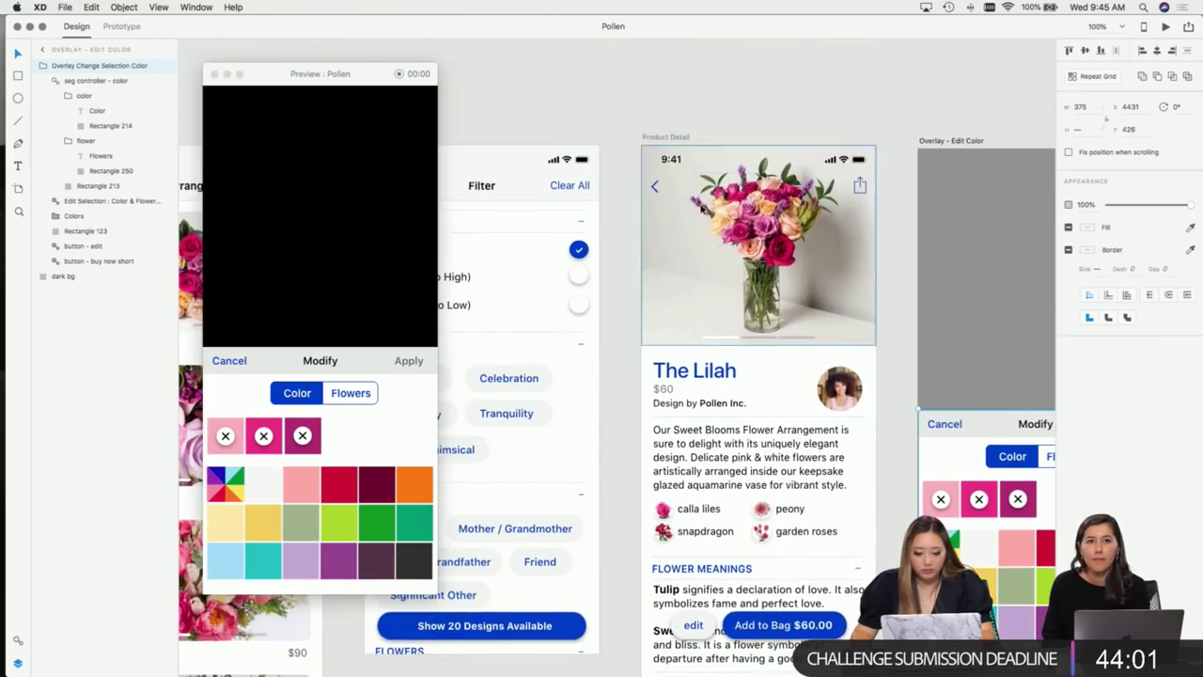
click(665, 136)
click(254, 565)
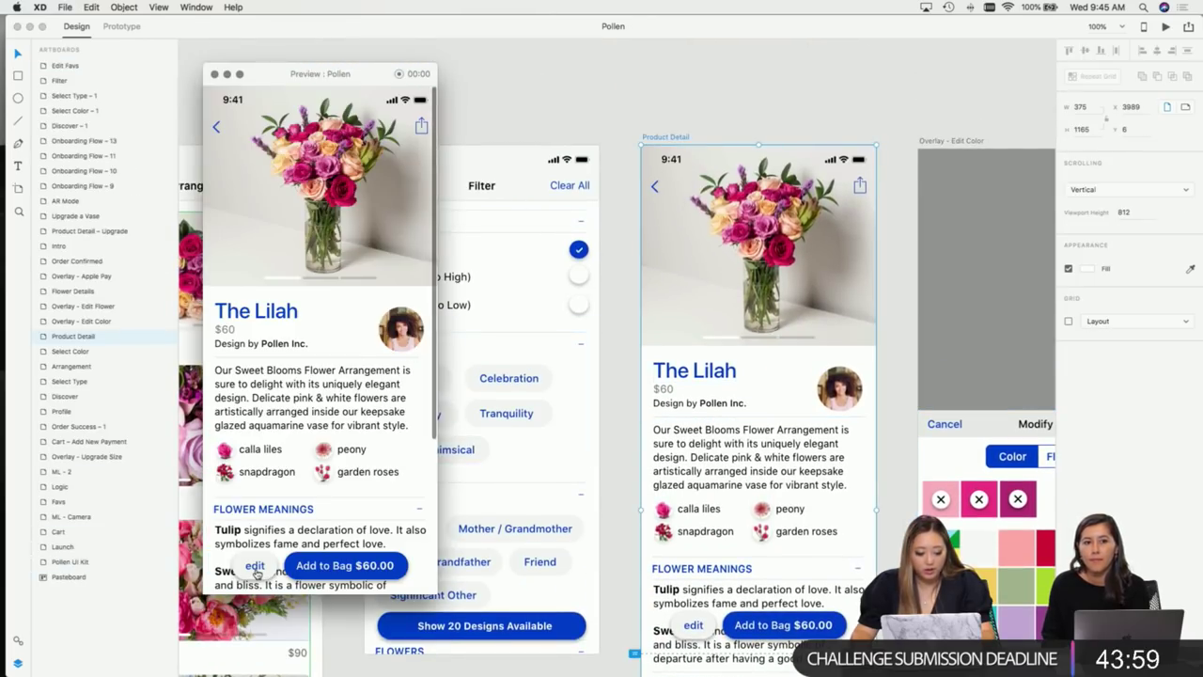
click(349, 400)
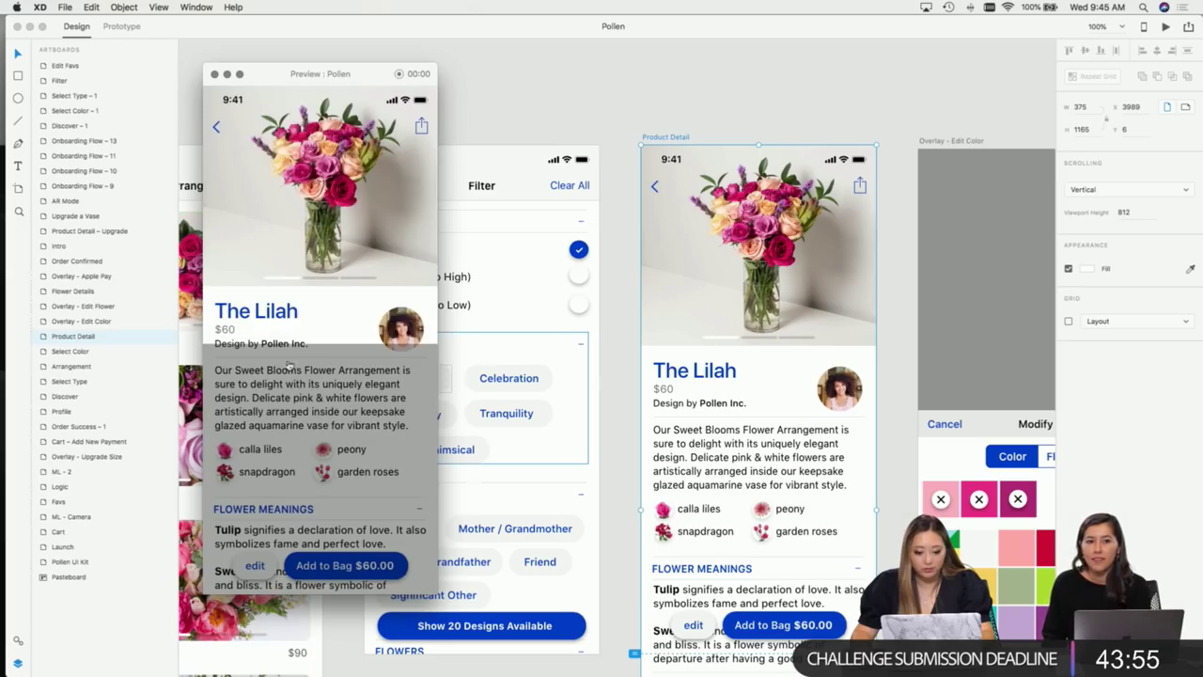
click(302, 385)
Step: Group the dark bg and flower selection panel in Overlay - Edit Flower, name the group Flowers, and save the document
scroll(887, 320, right, 5)
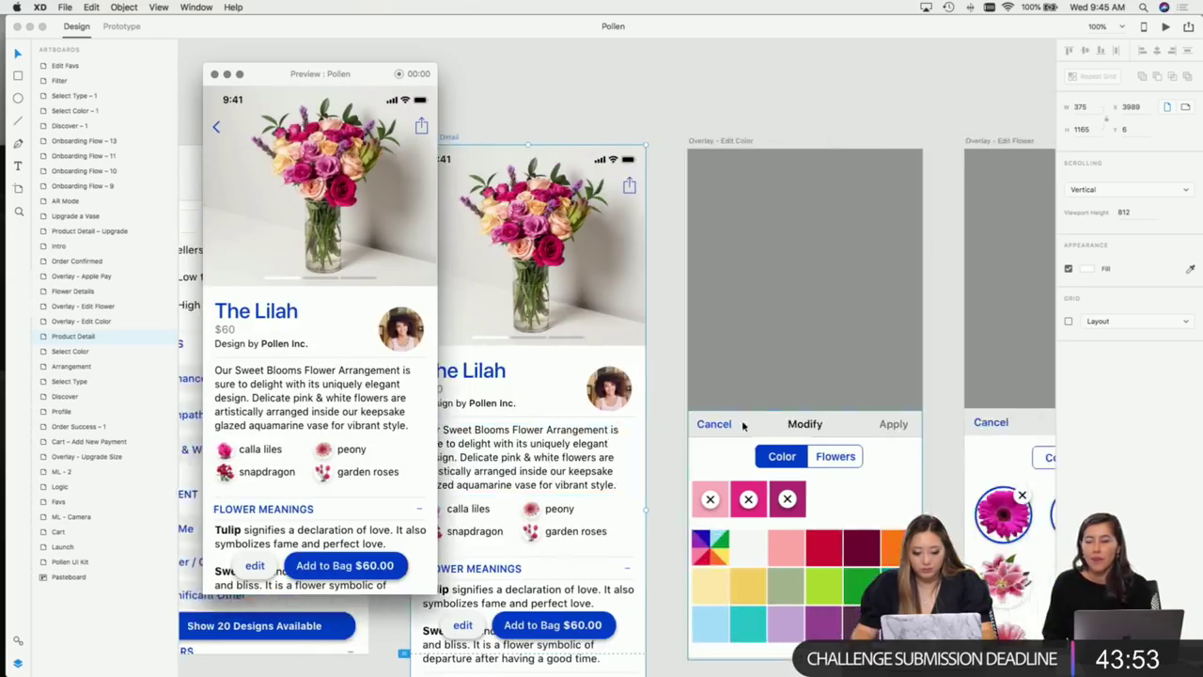
click(997, 145)
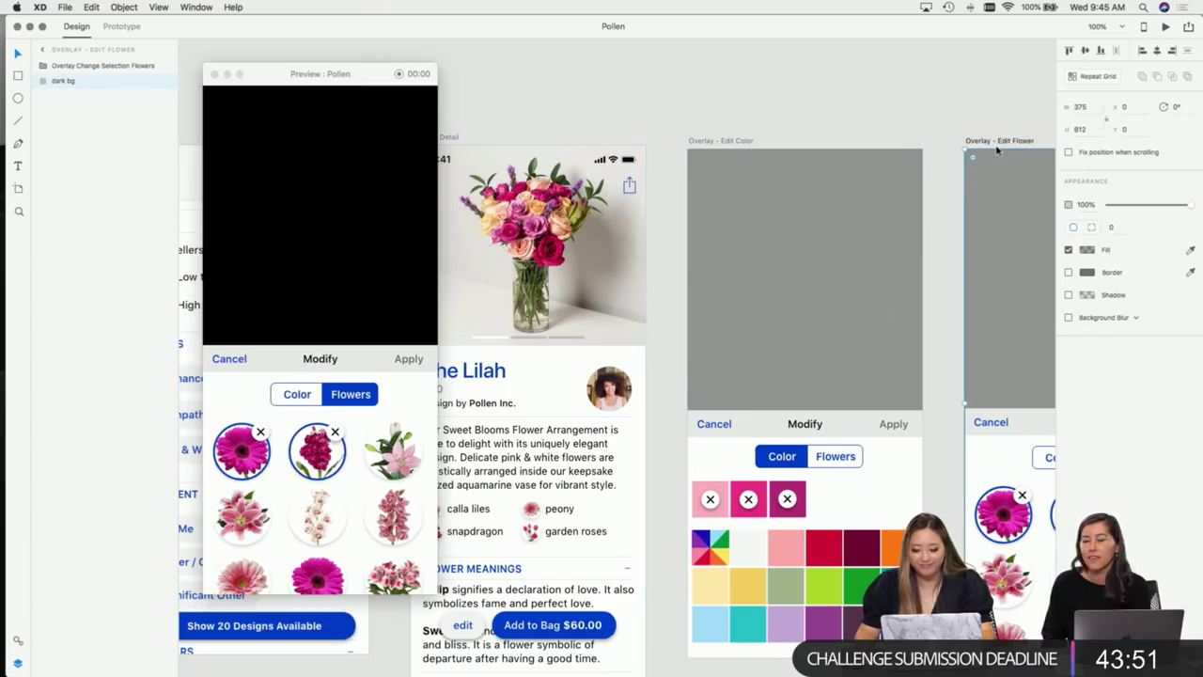
shift+click(132, 78)
key(super+g)
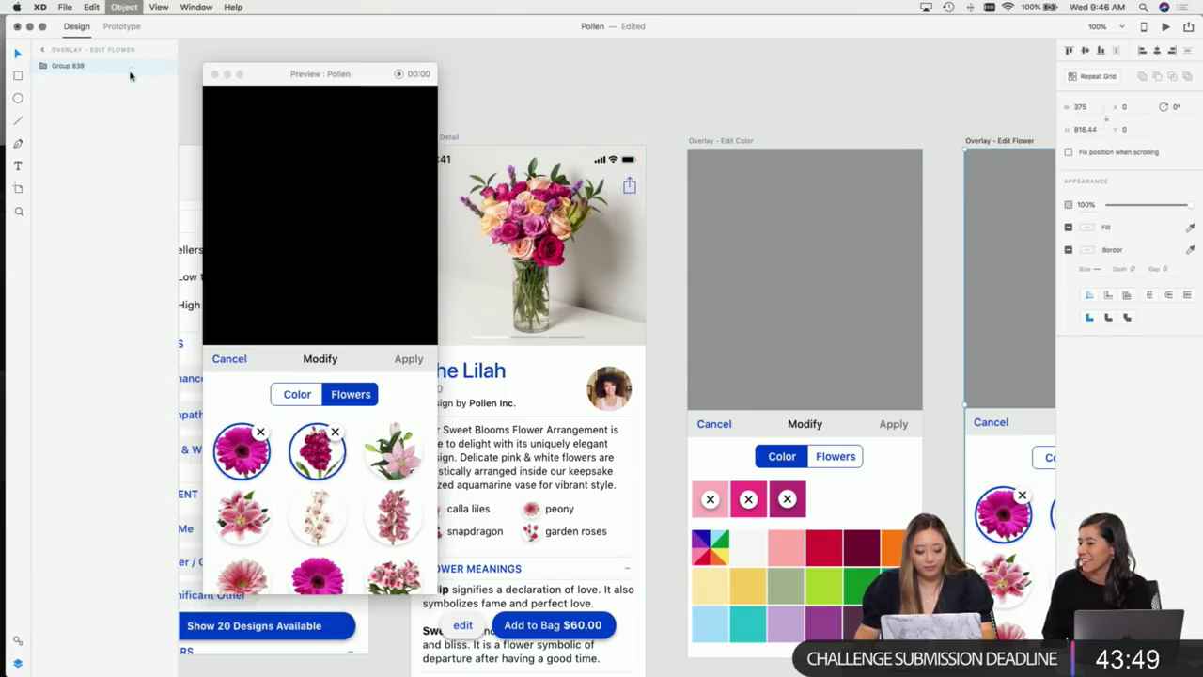
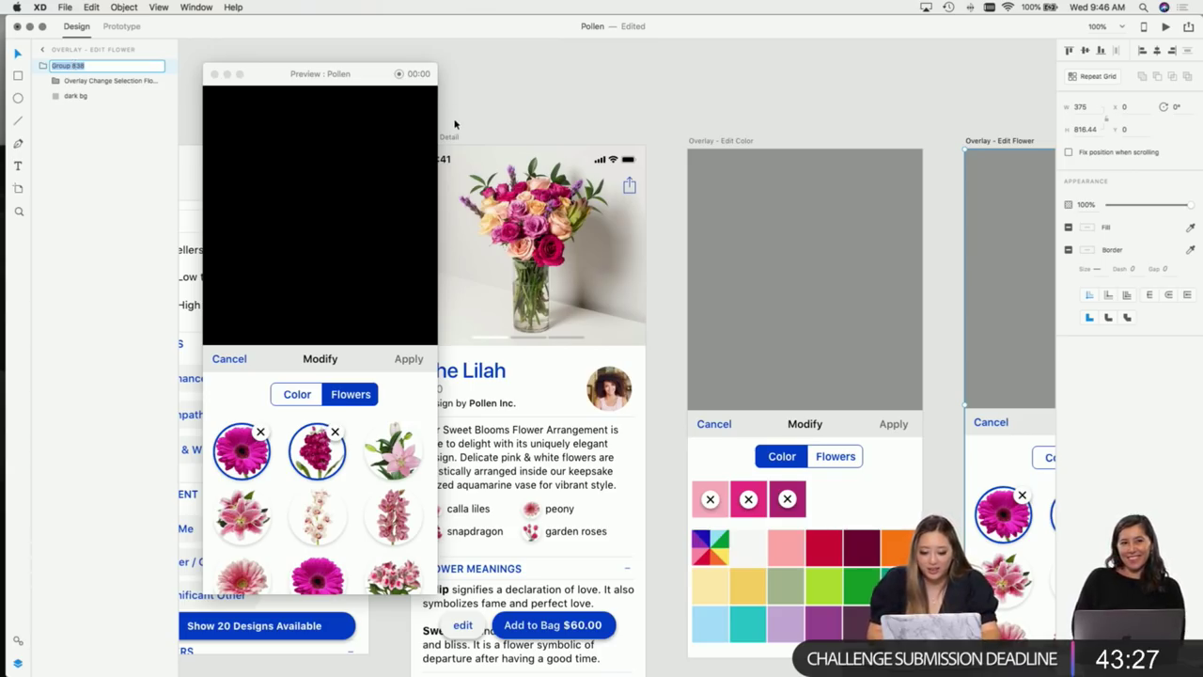
scroll(454, 123, right, 5)
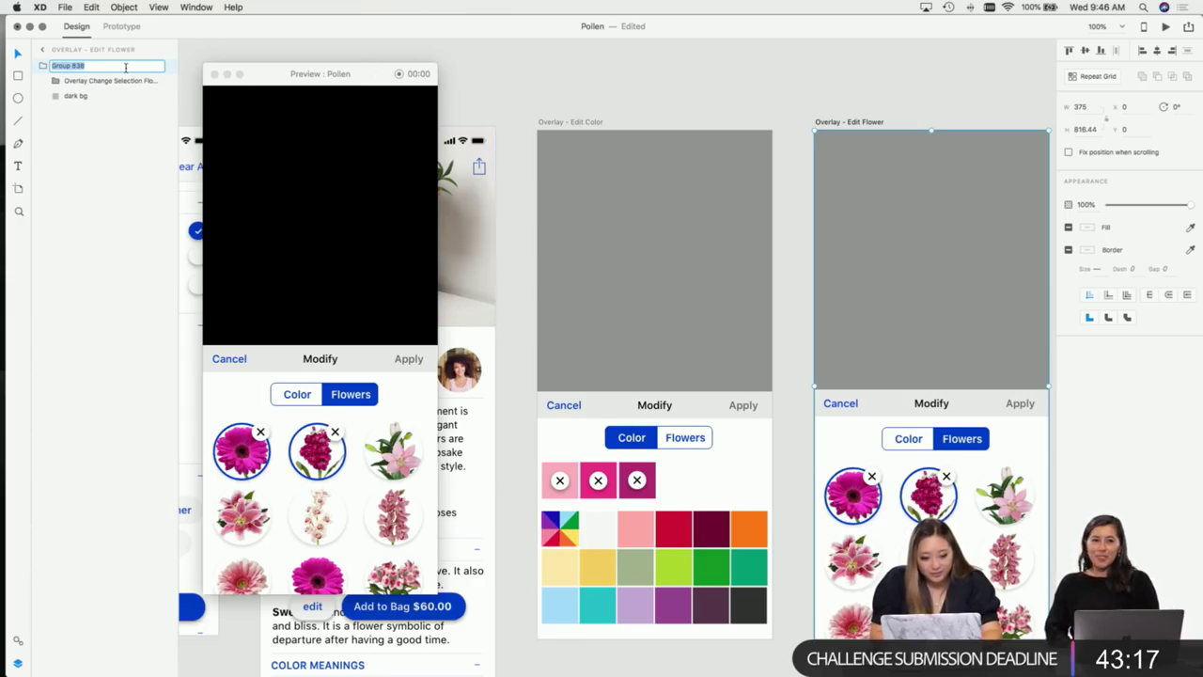
text(flowers)
key(Return)
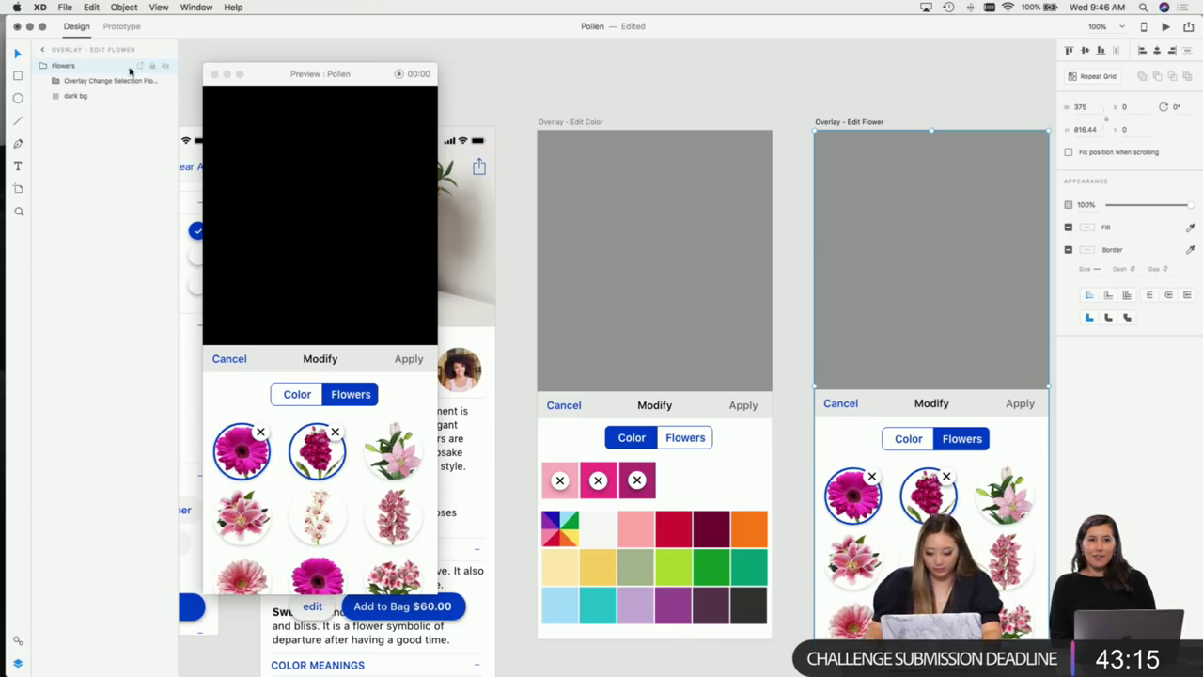
key(super+s)
Step: Retest the product page's edit button and the overlay's Flowers segment in the preview with the grouped flower overlay
click(714, 80)
scroll(575, 122, left, 3)
click(517, 129)
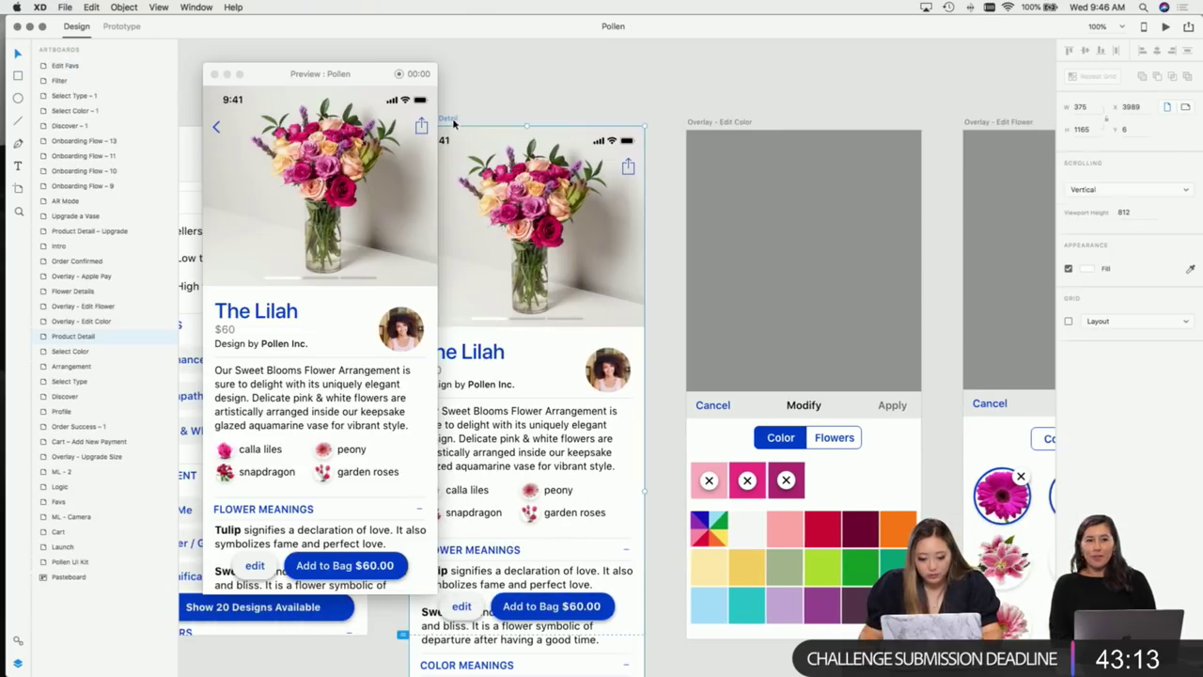
click(254, 576)
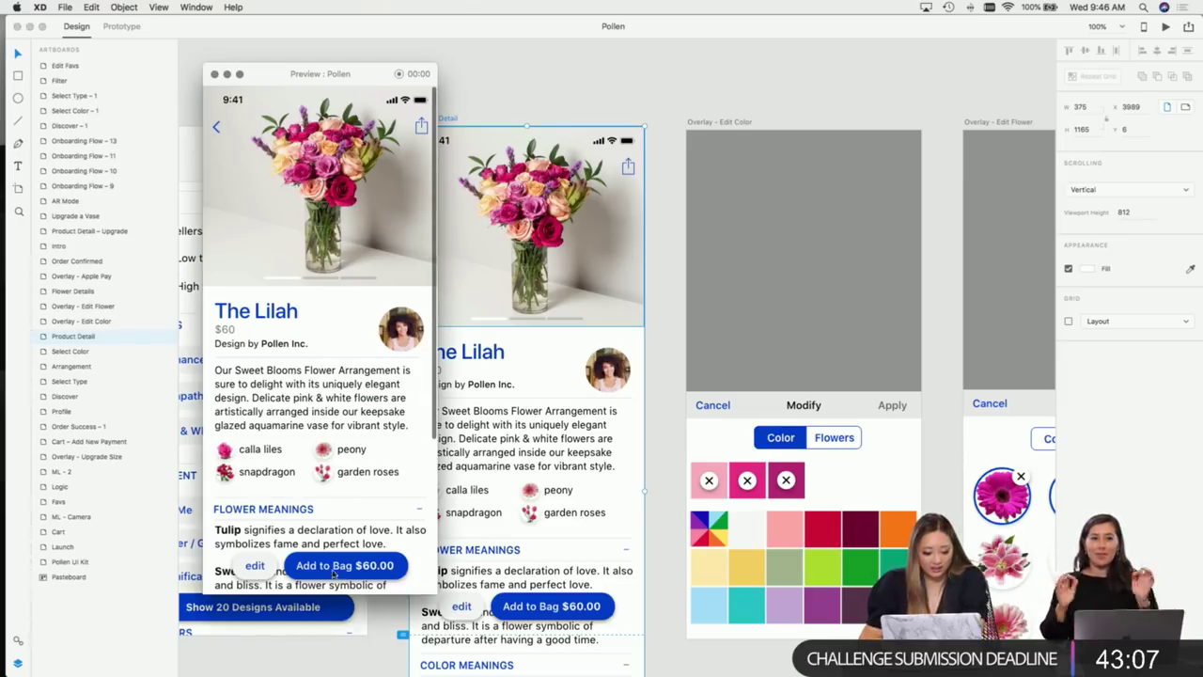
click(253, 567)
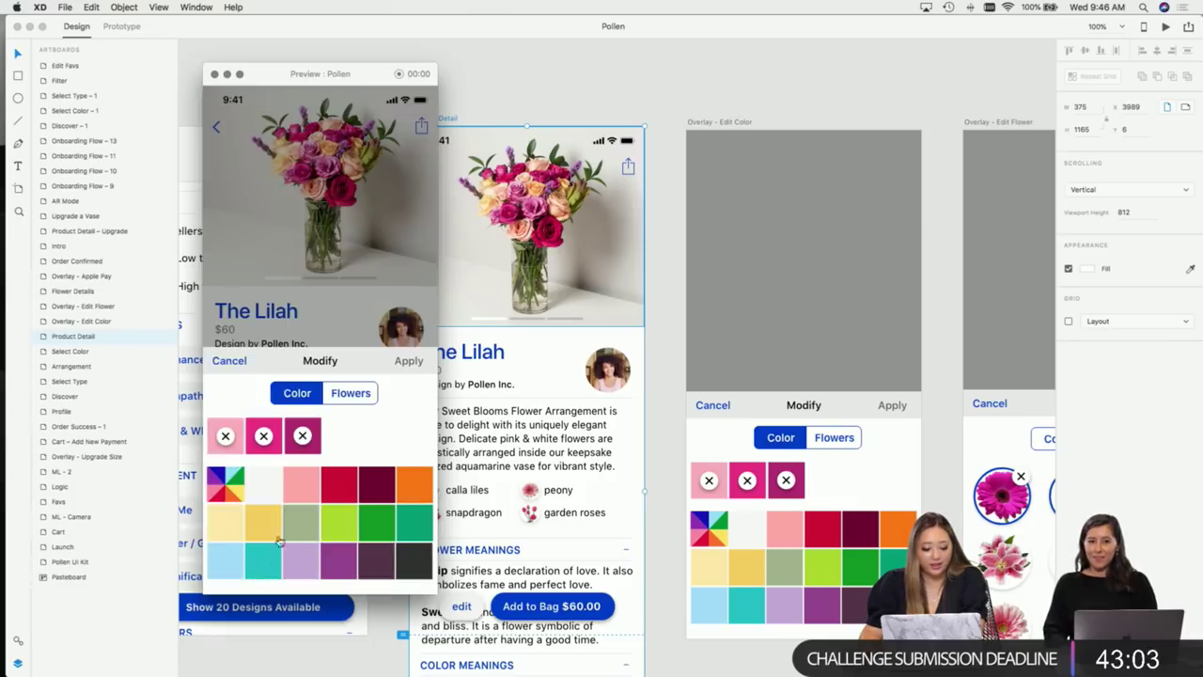
click(349, 396)
scroll(184, 232, right, 5)
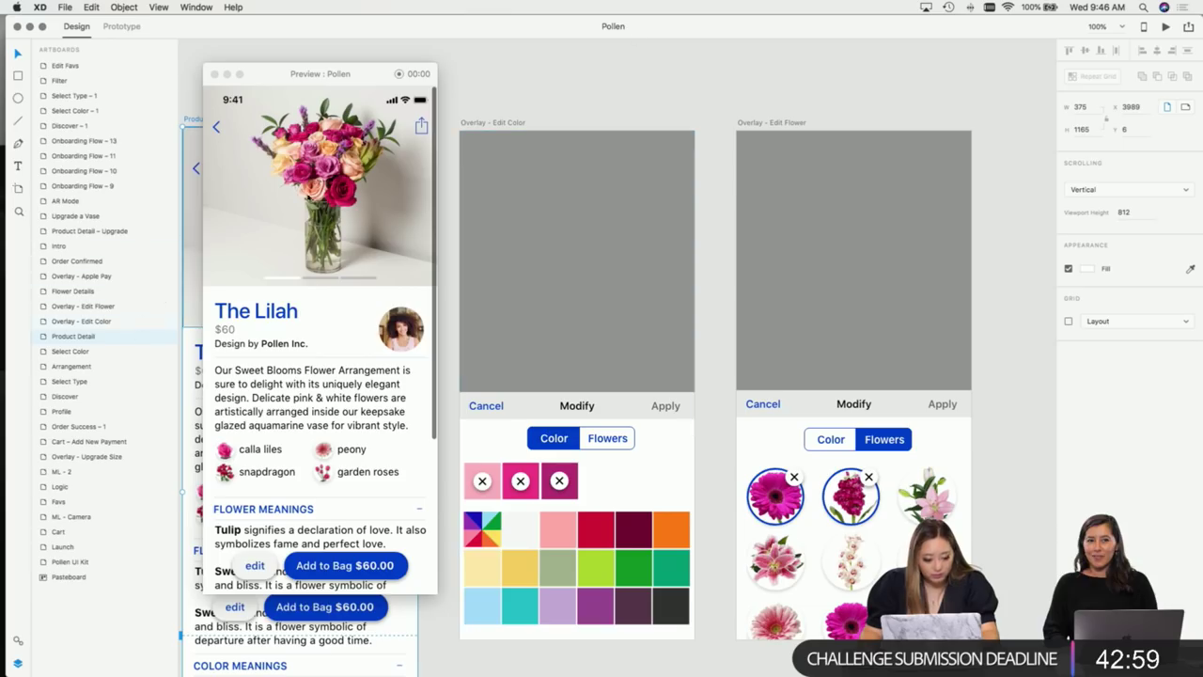
Step: Test the Flowers segment of Overlay - Edit Color in the preview and inspect the artboard's links in Prototype mode
click(483, 134)
click(606, 438)
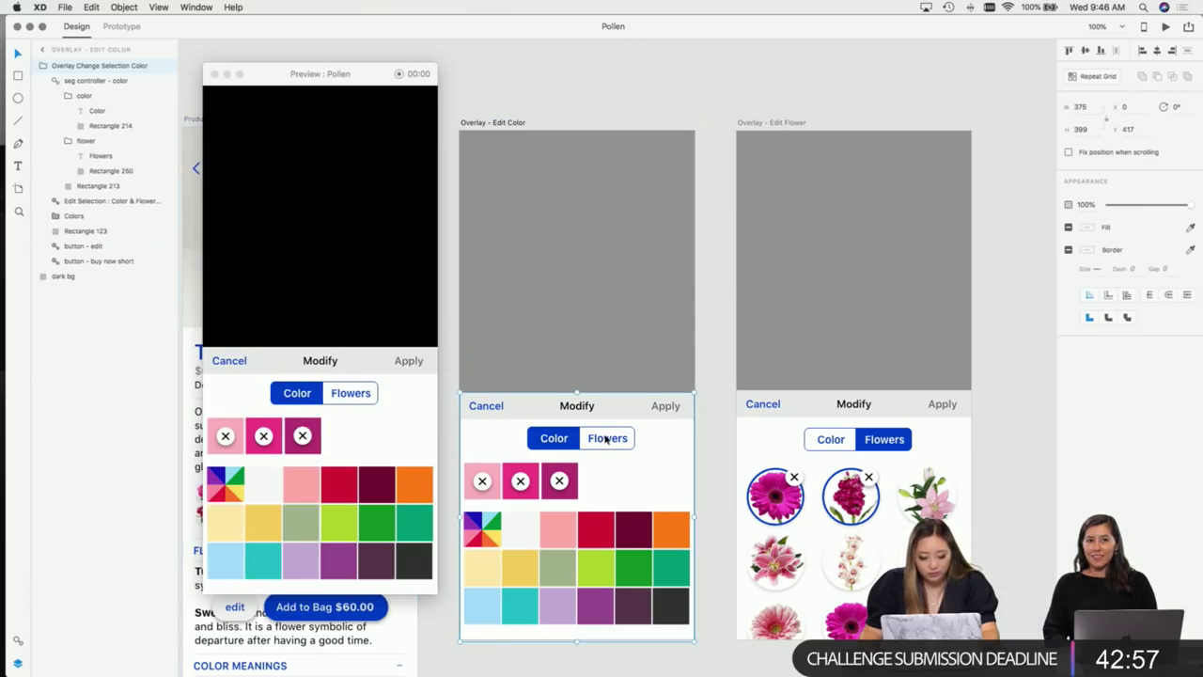
click(366, 396)
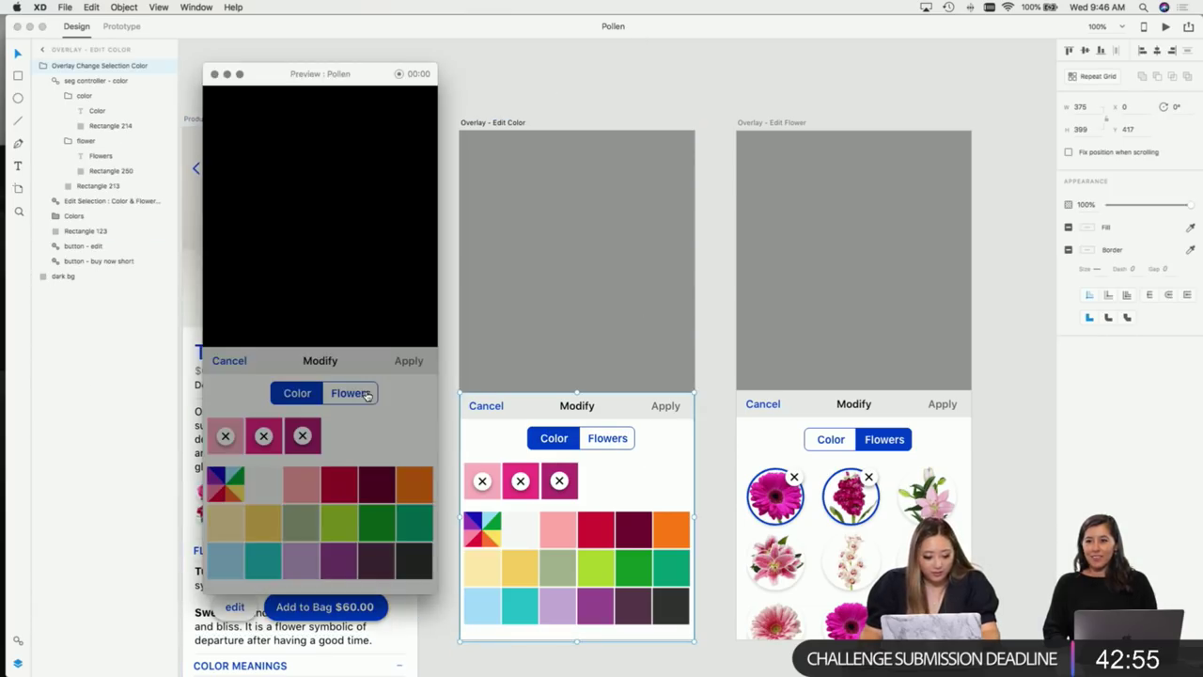
click(122, 26)
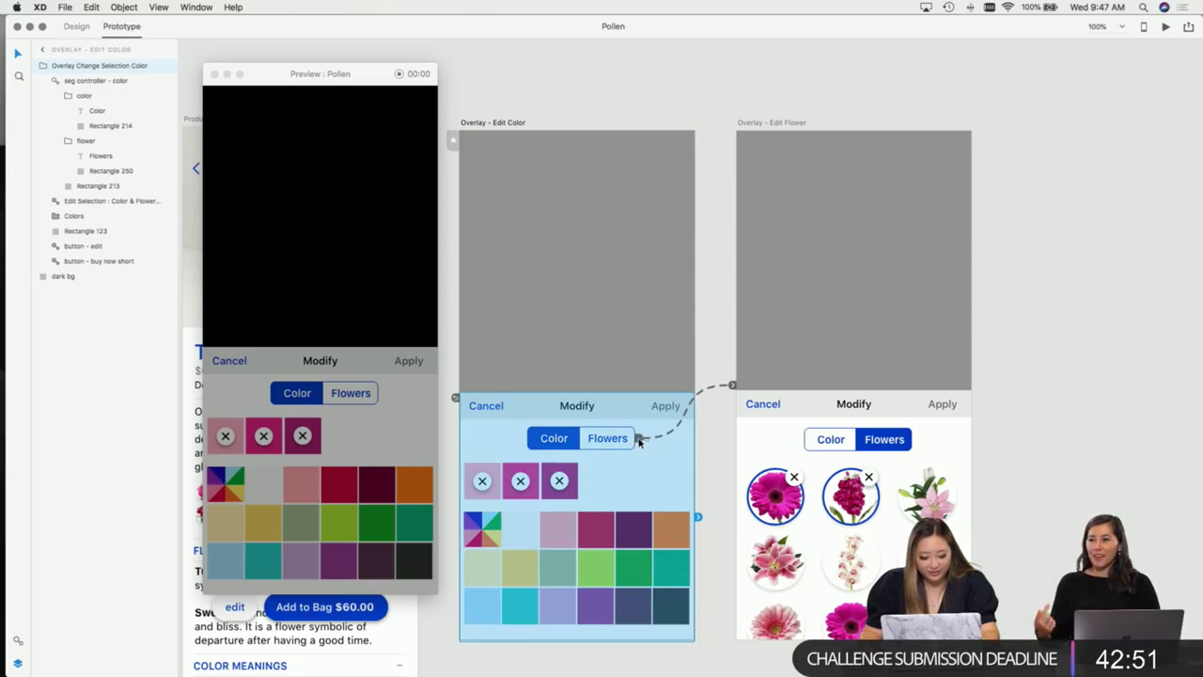
click(42, 66)
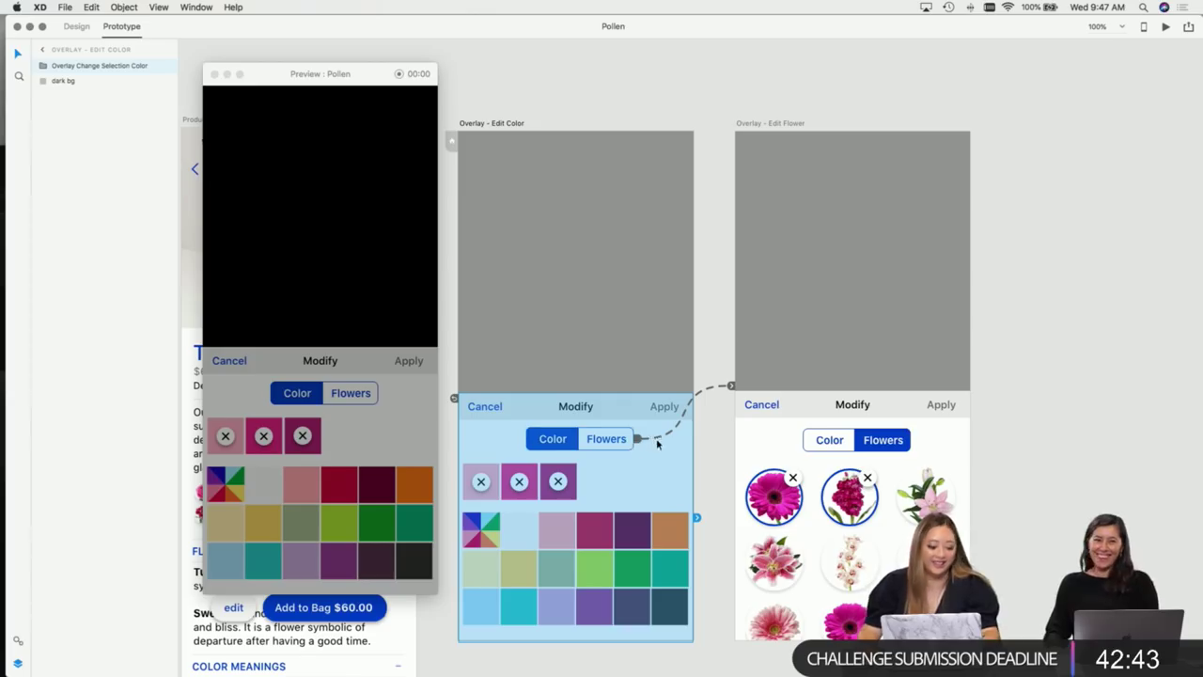
click(349, 408)
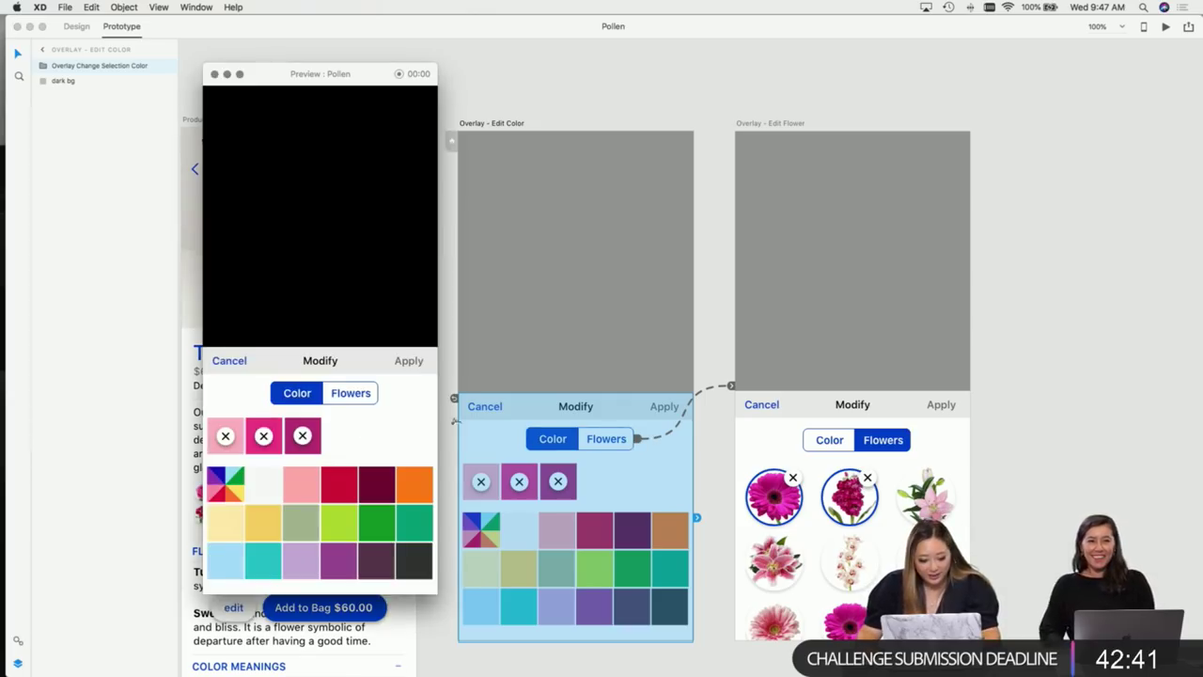
Step: Select the flower segment in Overlay - Edit Color and reposition its linked overlay to cover the full artboard
click(615, 444)
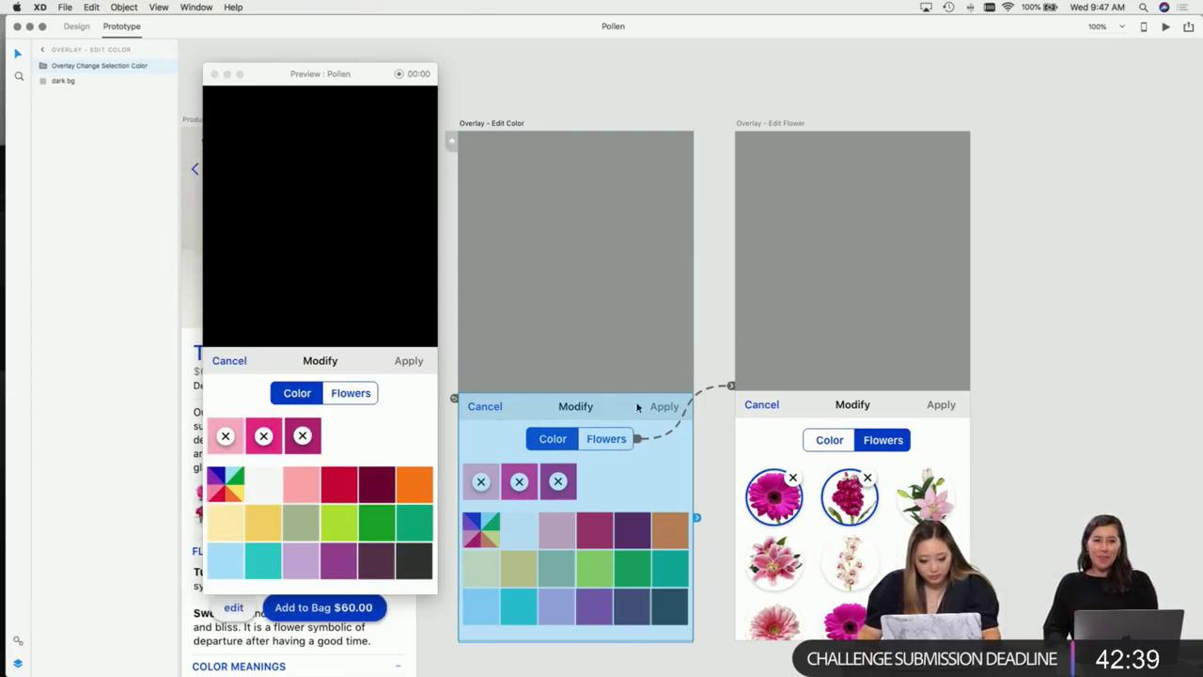
double_click(573, 449)
click(611, 441)
double_click(639, 444)
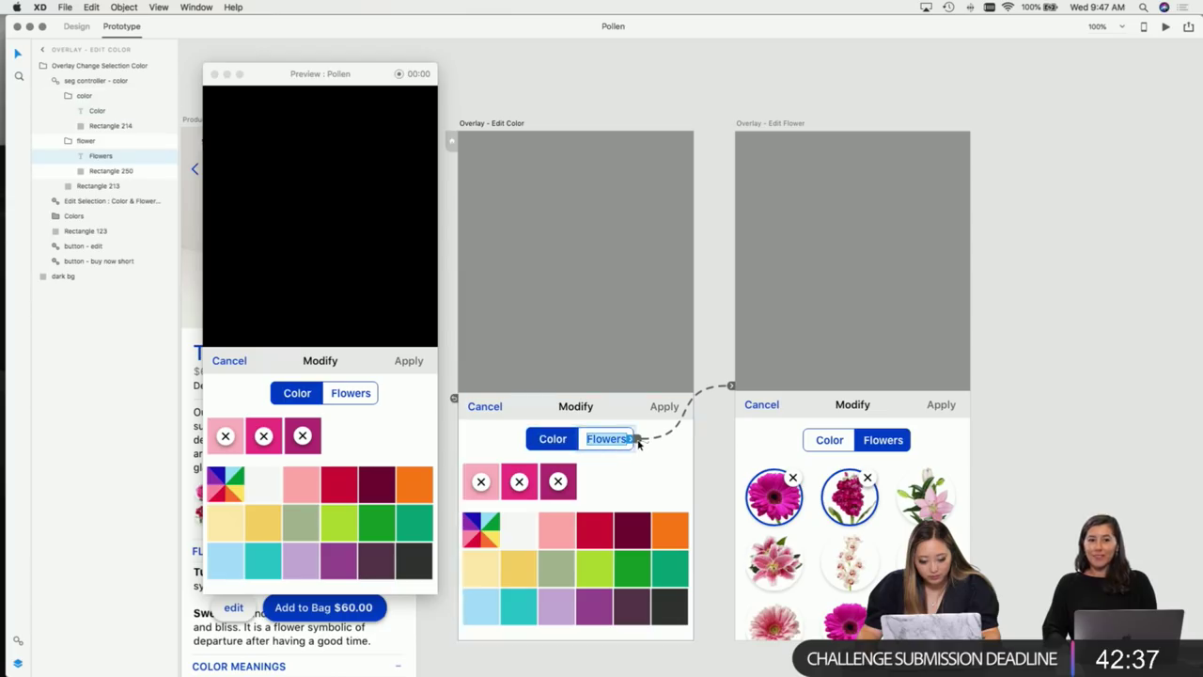
click(98, 143)
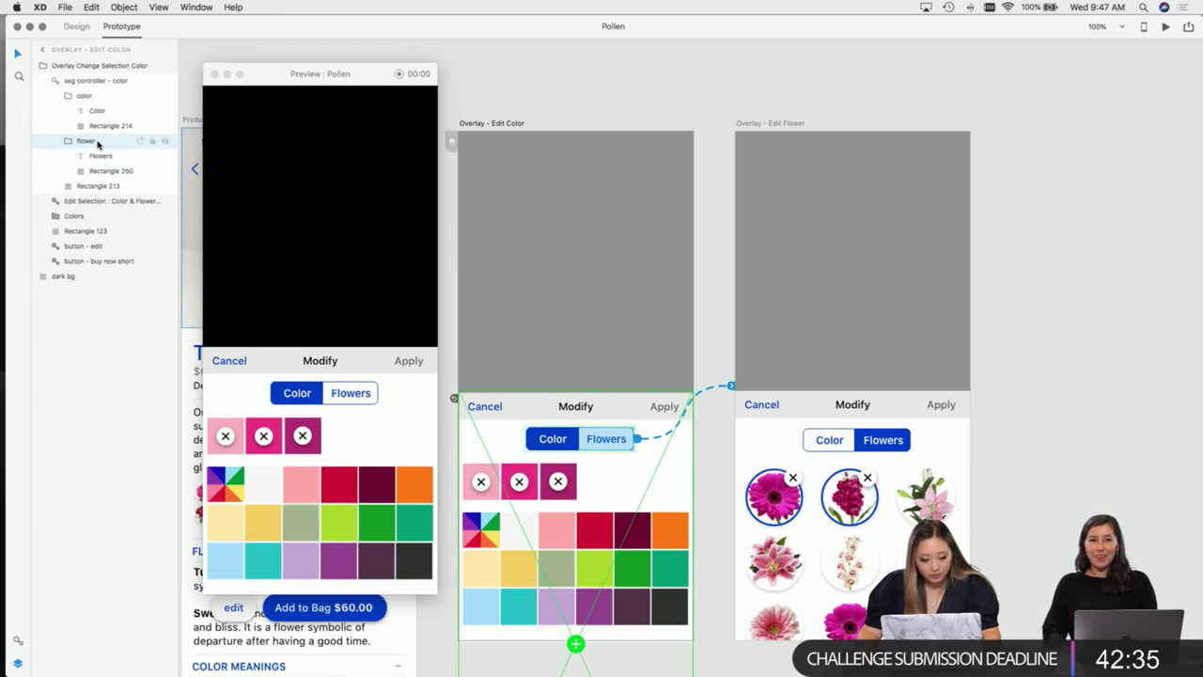
click(99, 156)
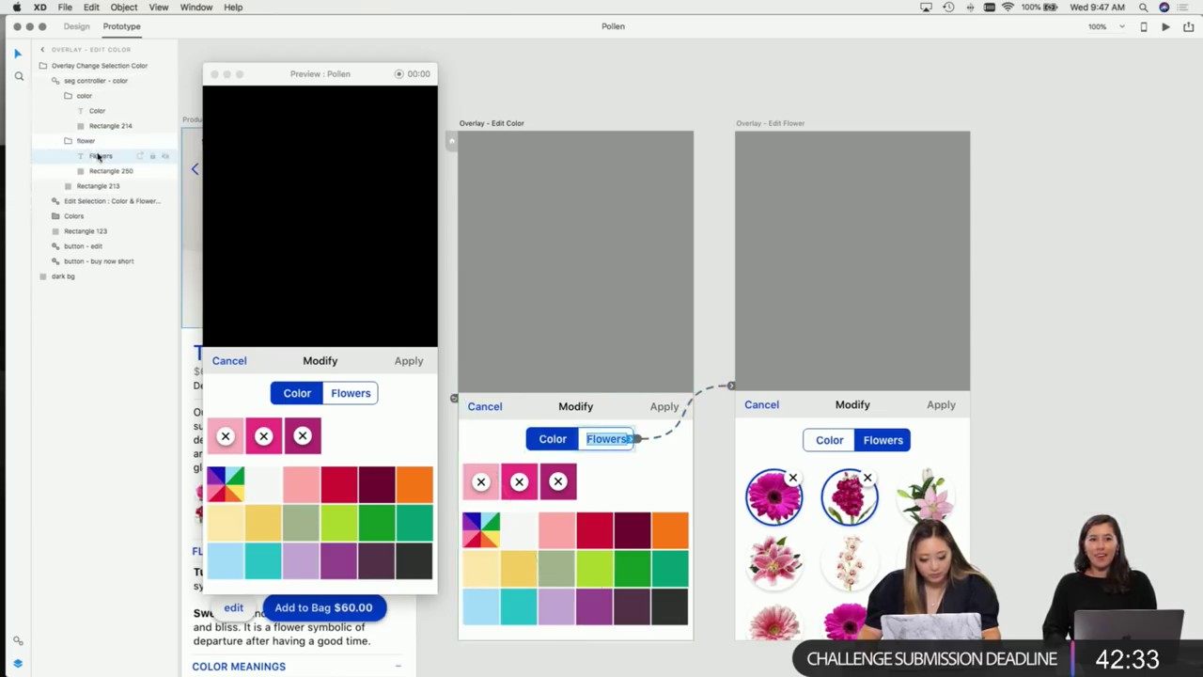
drag(733, 387, 734, 387)
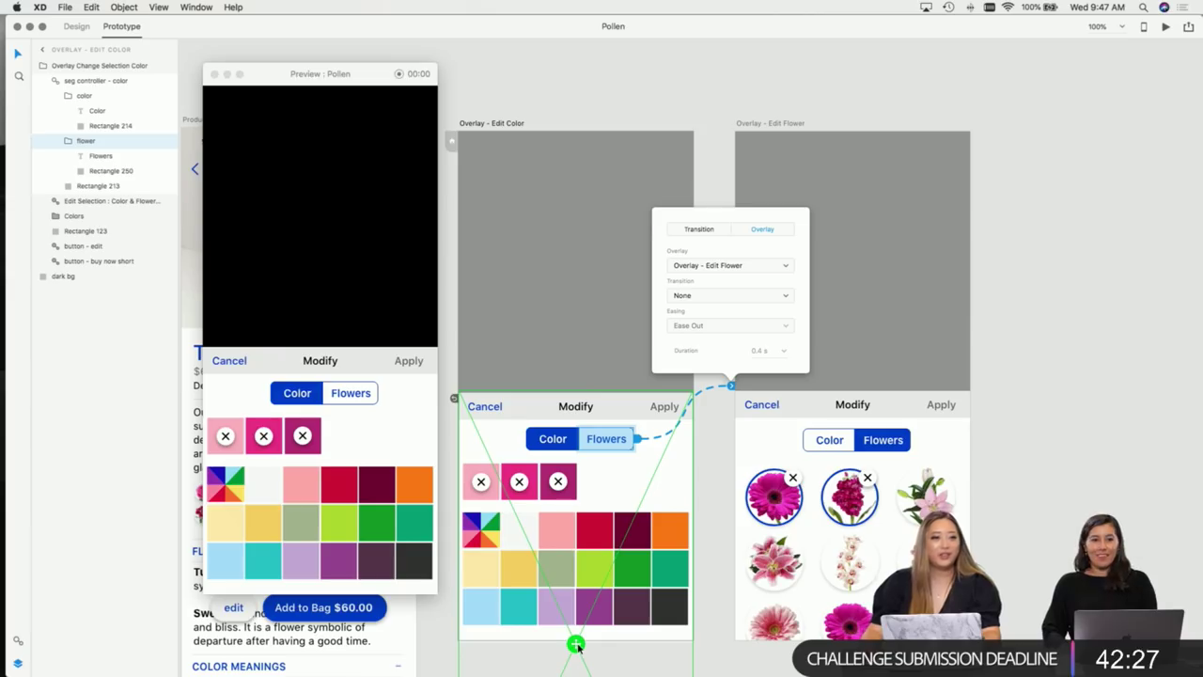
click(575, 645)
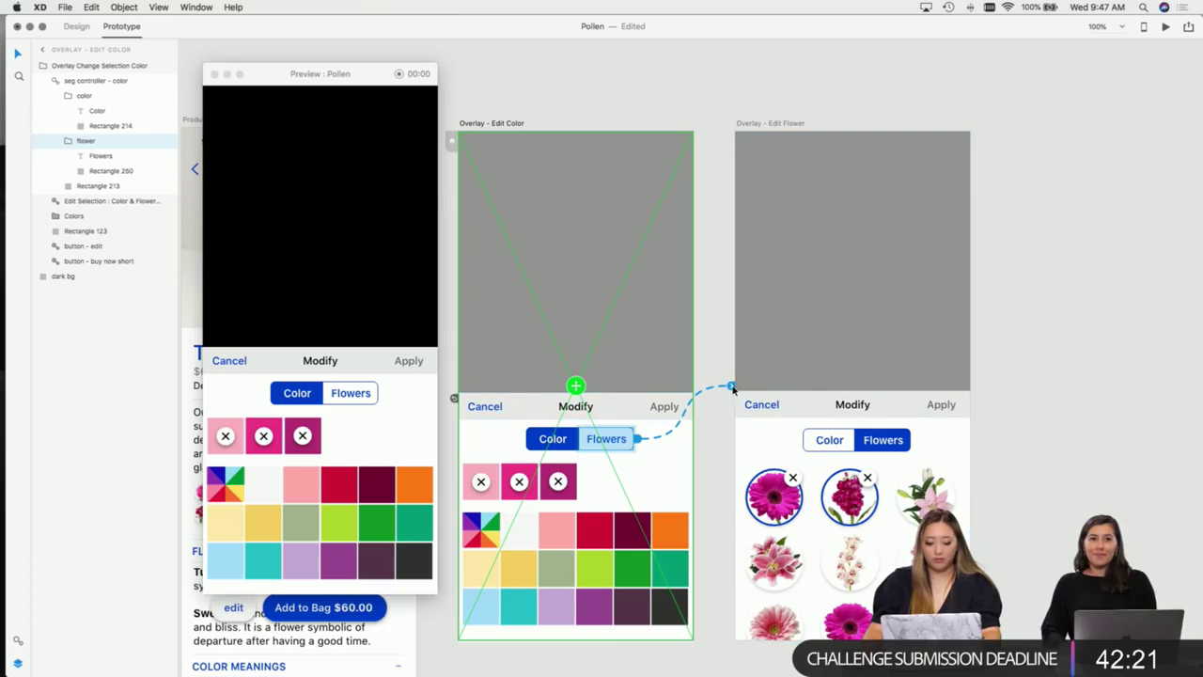
Step: Save the document and switch the flower segment's interaction from an overlay to a transition targeting Overlay - Edit Flower
click(733, 387)
key(super+s)
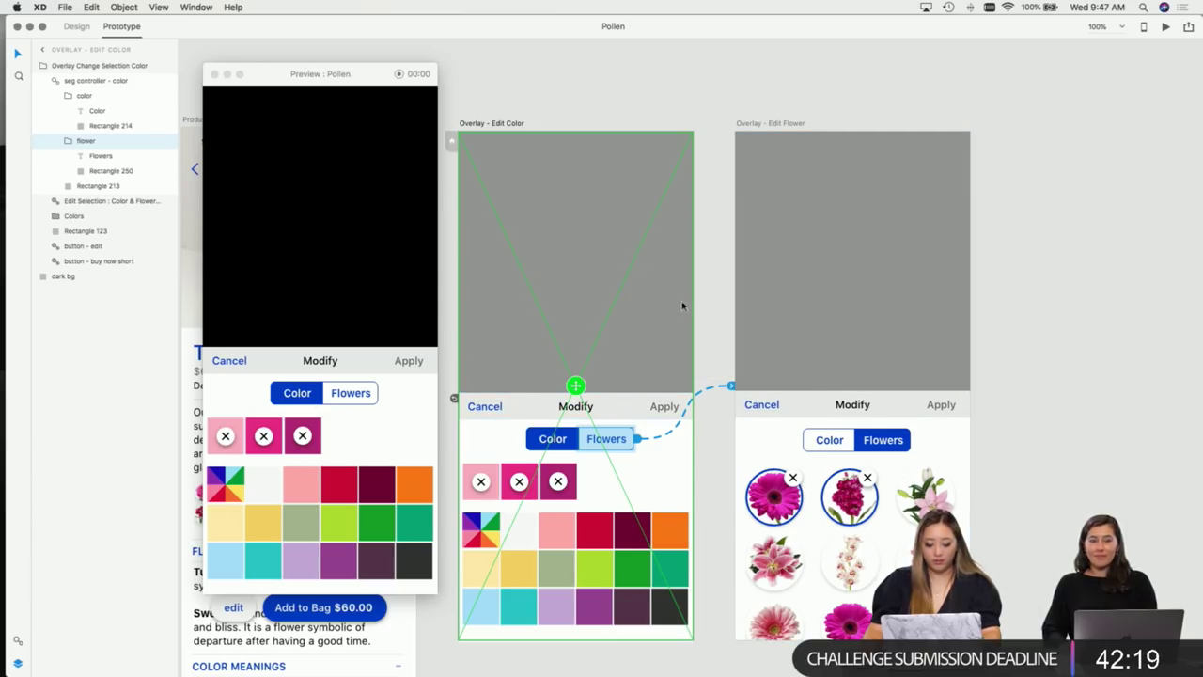
click(733, 388)
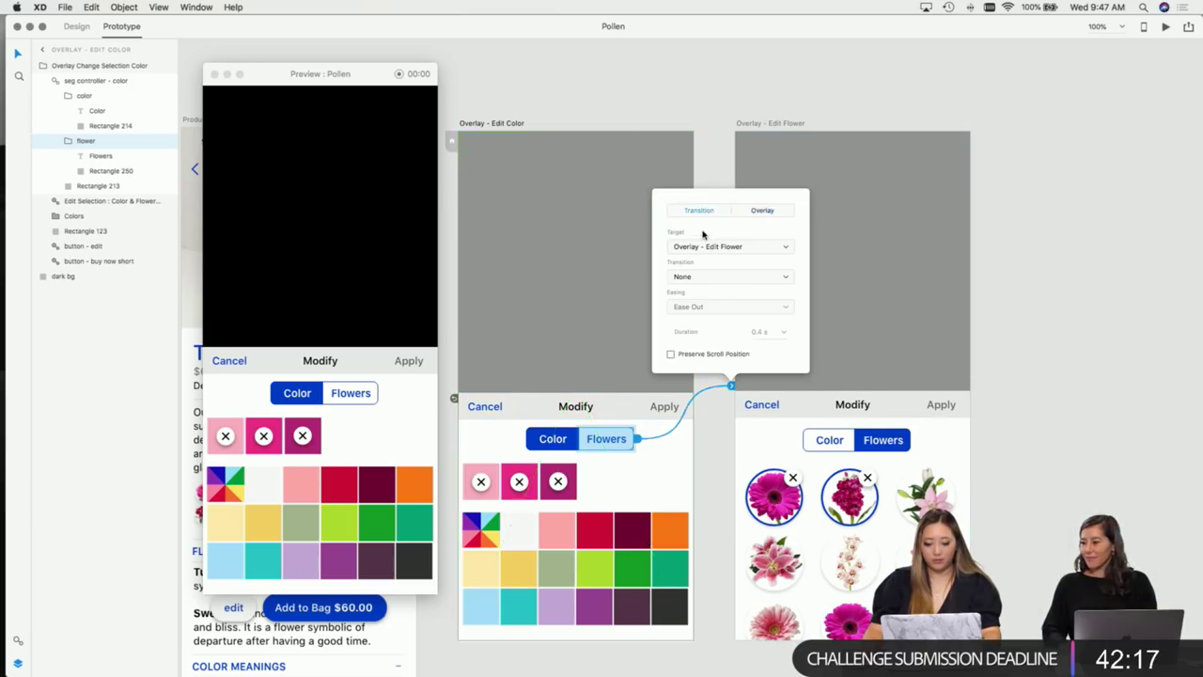
key(Escape)
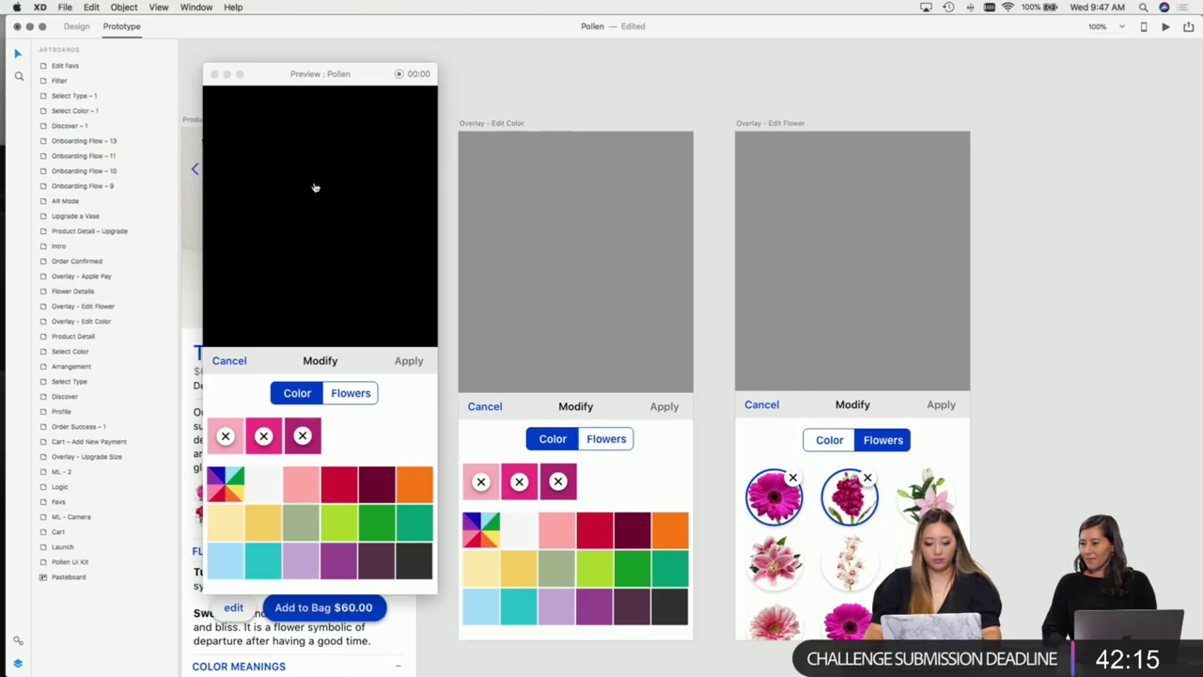
Step: Test the edit button from the Product Detail artboard in the preview, switching between the Flowers and Color segments
scroll(425, 133, left, 10)
click(510, 139)
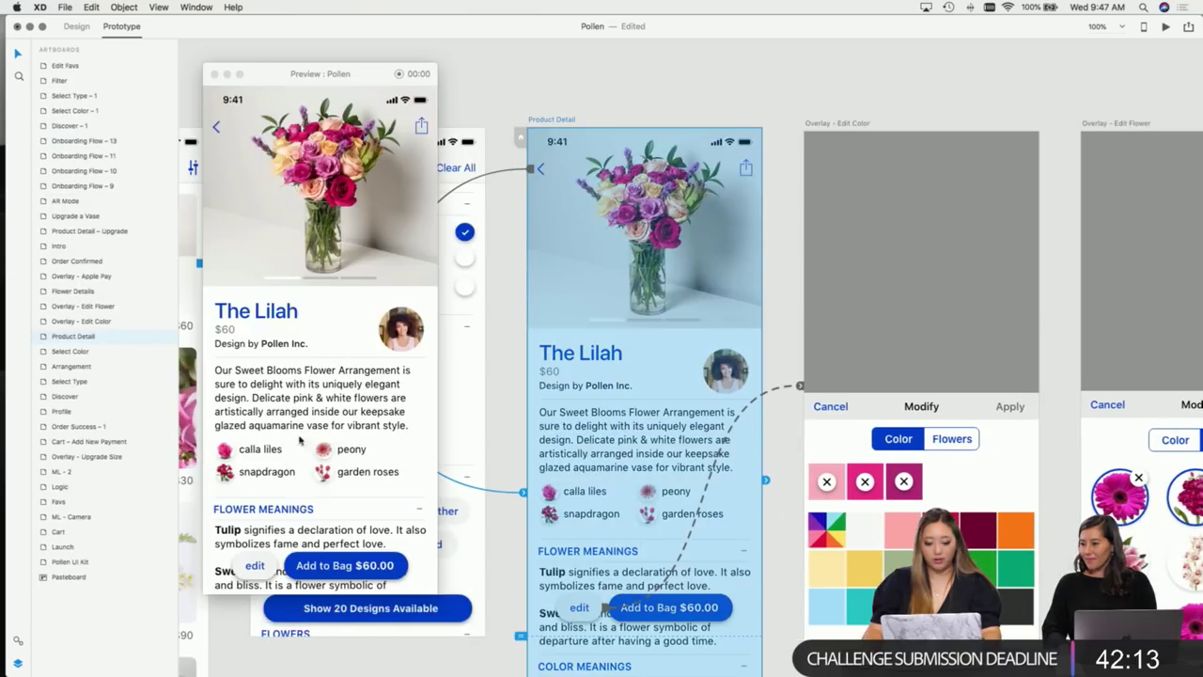
click(255, 567)
click(255, 567)
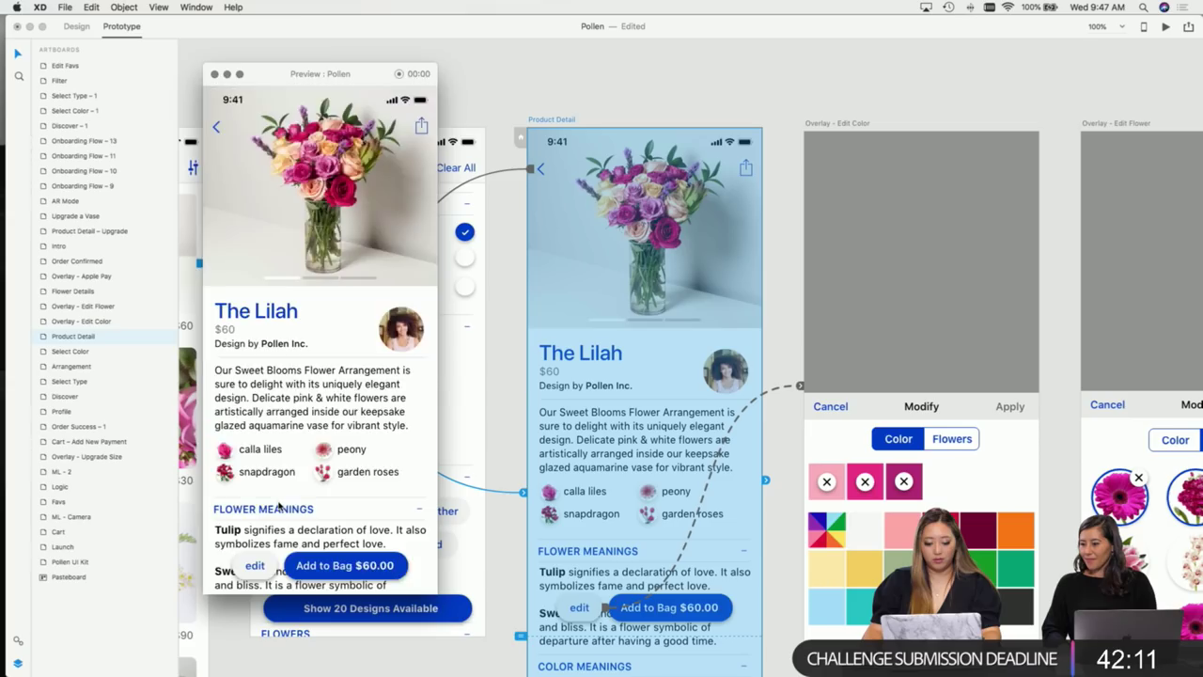
click(254, 566)
click(352, 395)
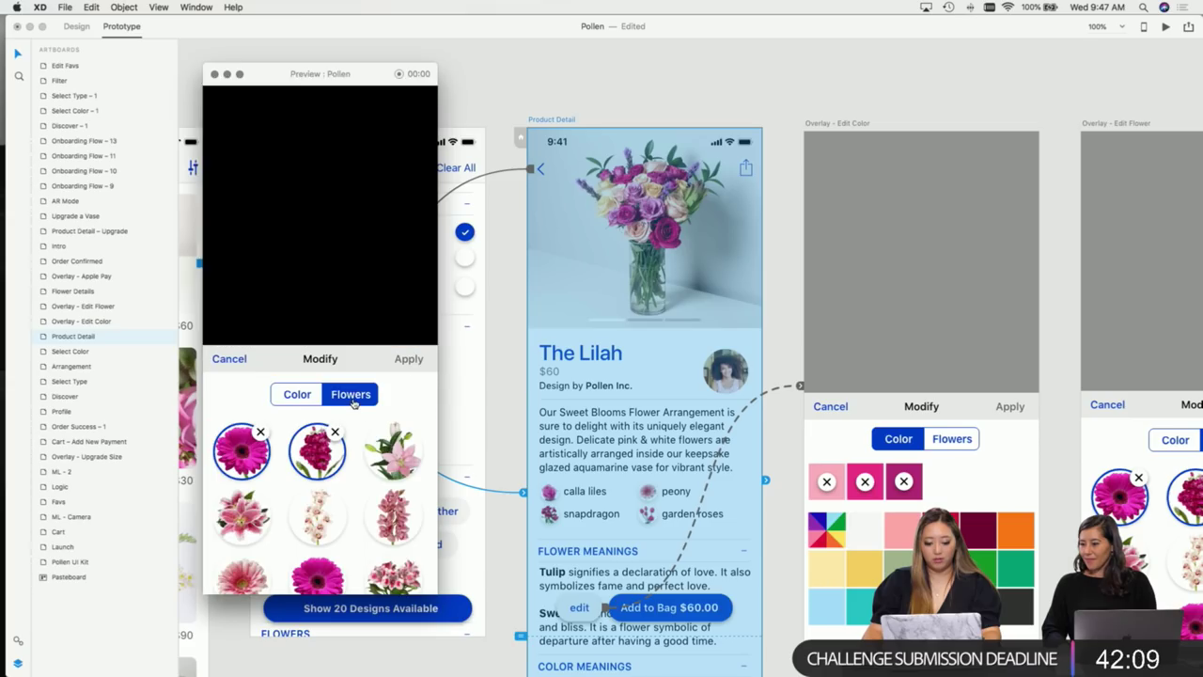
click(291, 396)
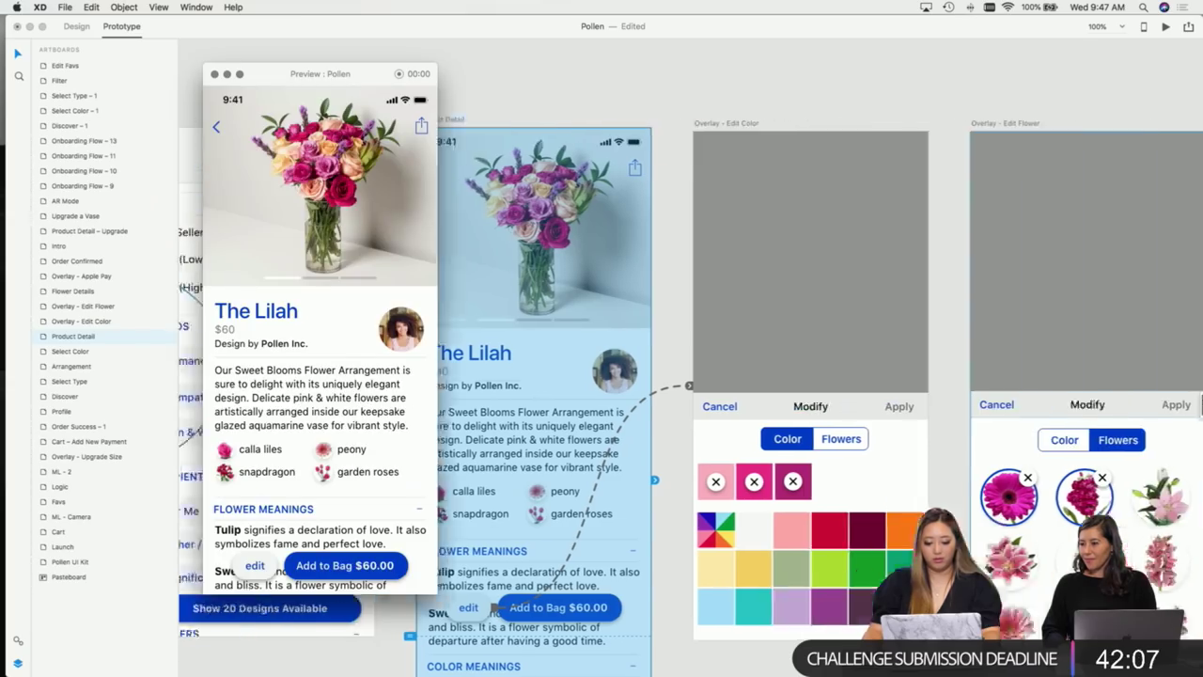
Step: Review the flower segment's transition settings on Overlay - Edit Color and save the document
scroll(859, 336, right, 5)
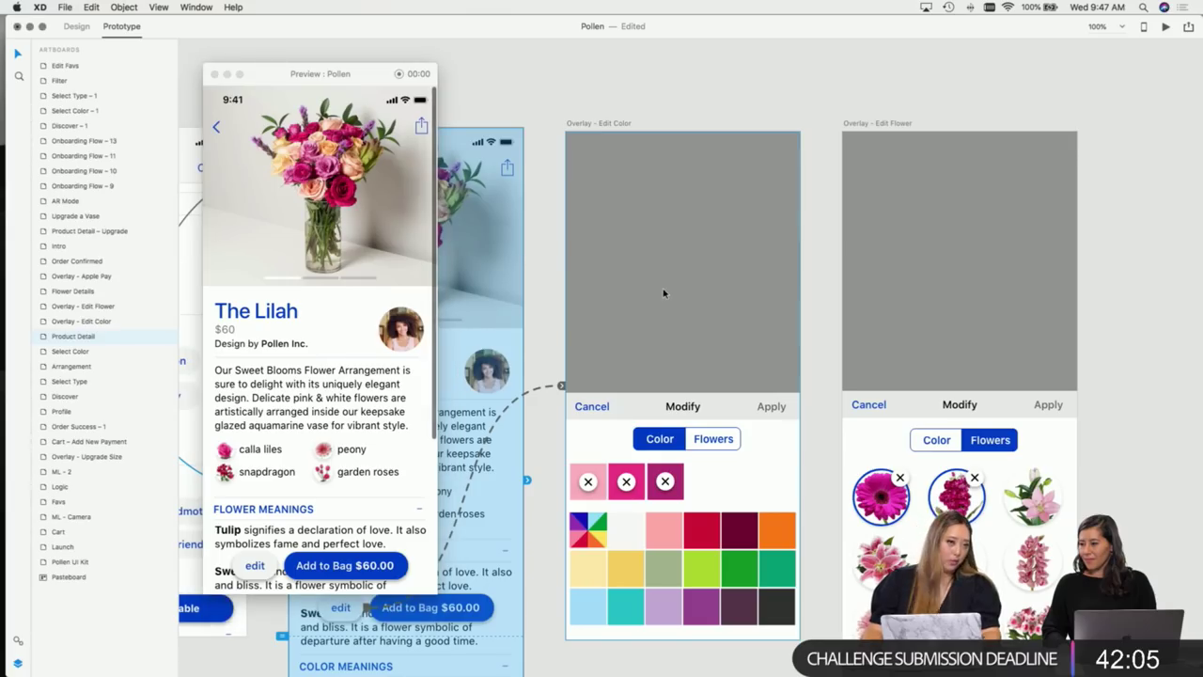
click(728, 276)
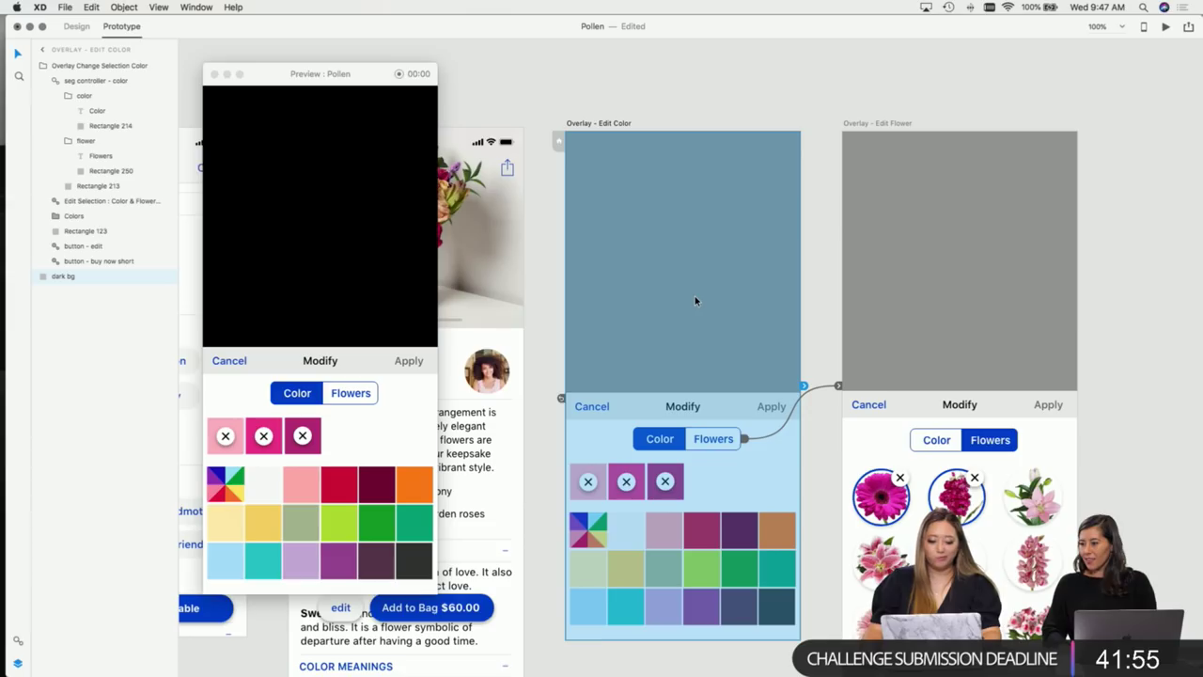
click(834, 91)
double_click(721, 440)
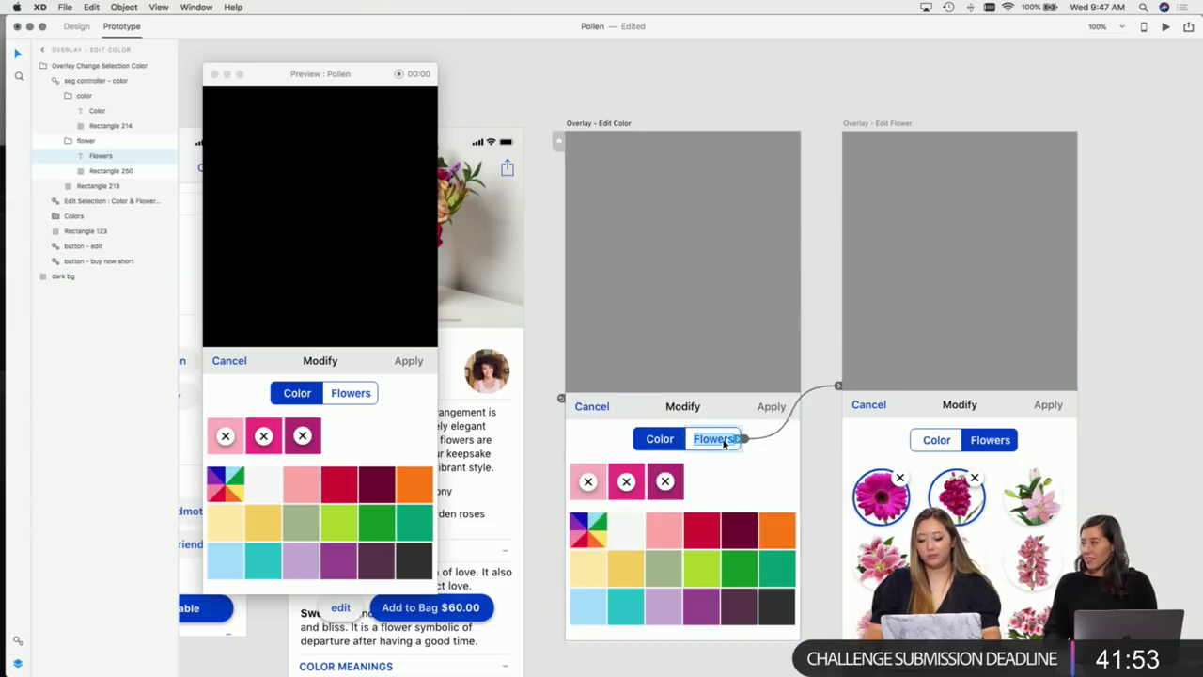
click(838, 386)
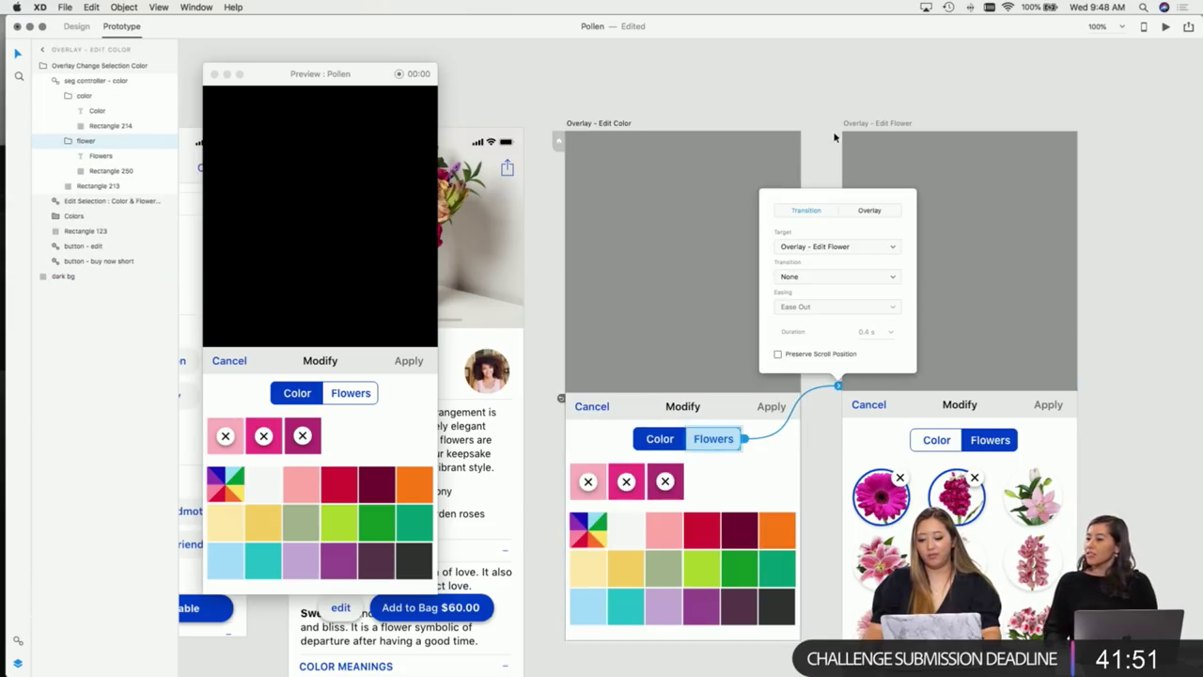
key(super+s)
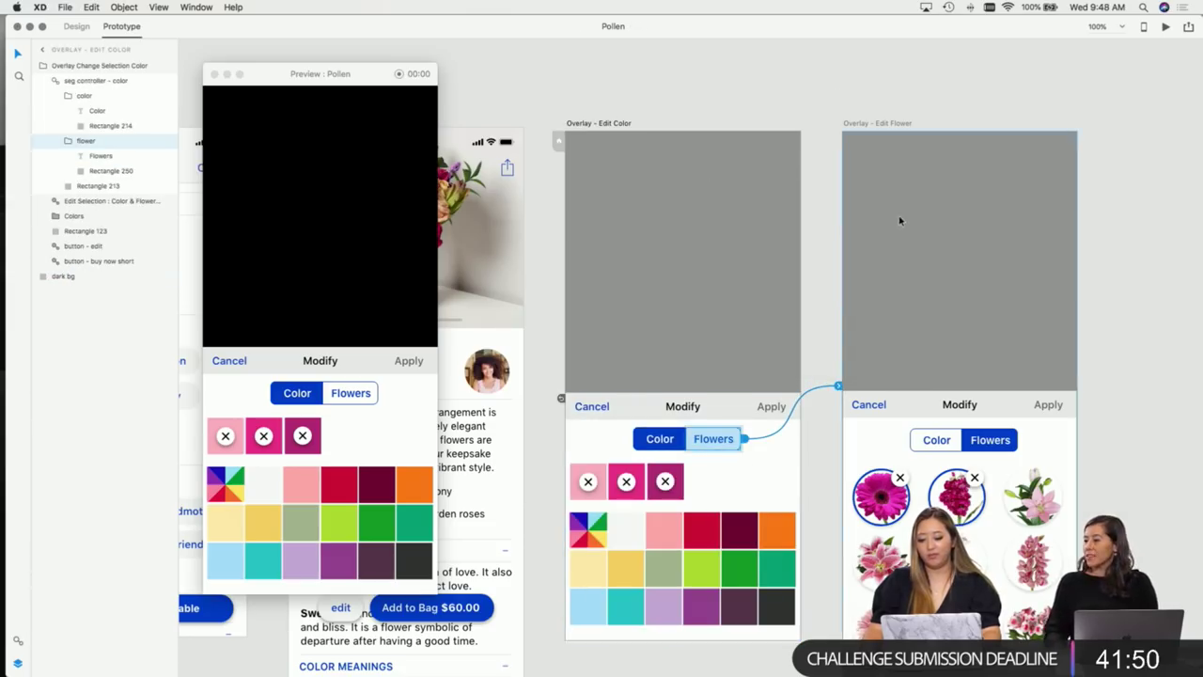
click(839, 386)
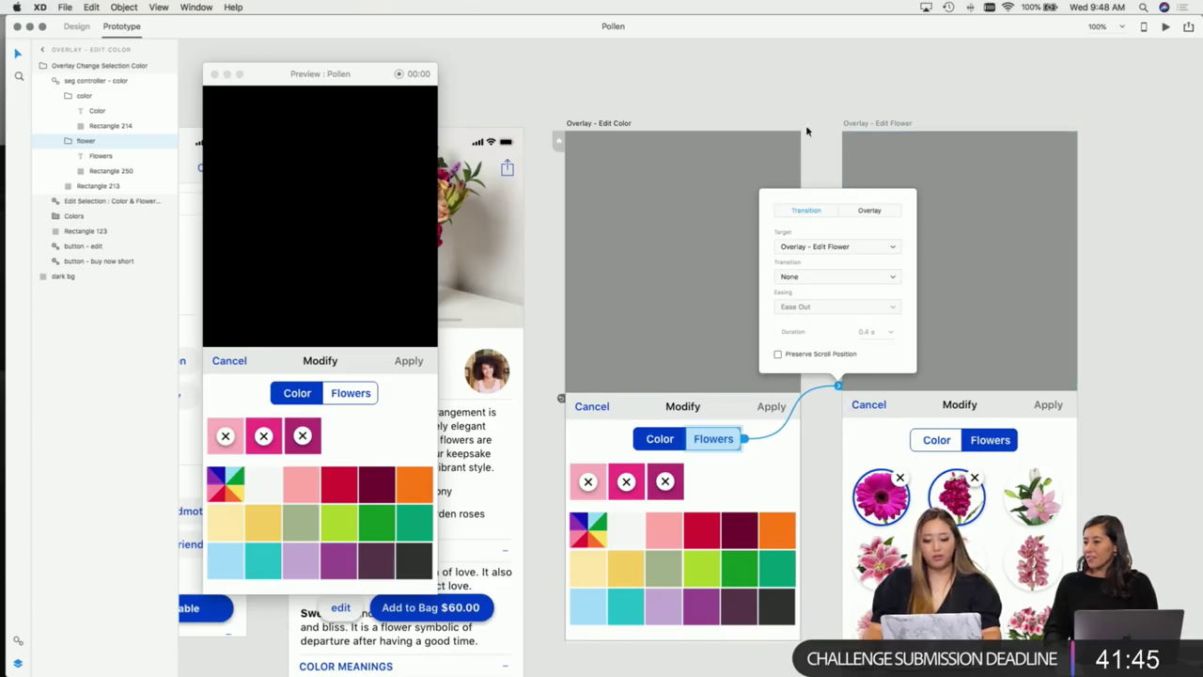
Step: View Overlay - Edit Flower in the preview and compare it with the Product Detail and Overlay - Edit Color artboards
click(897, 123)
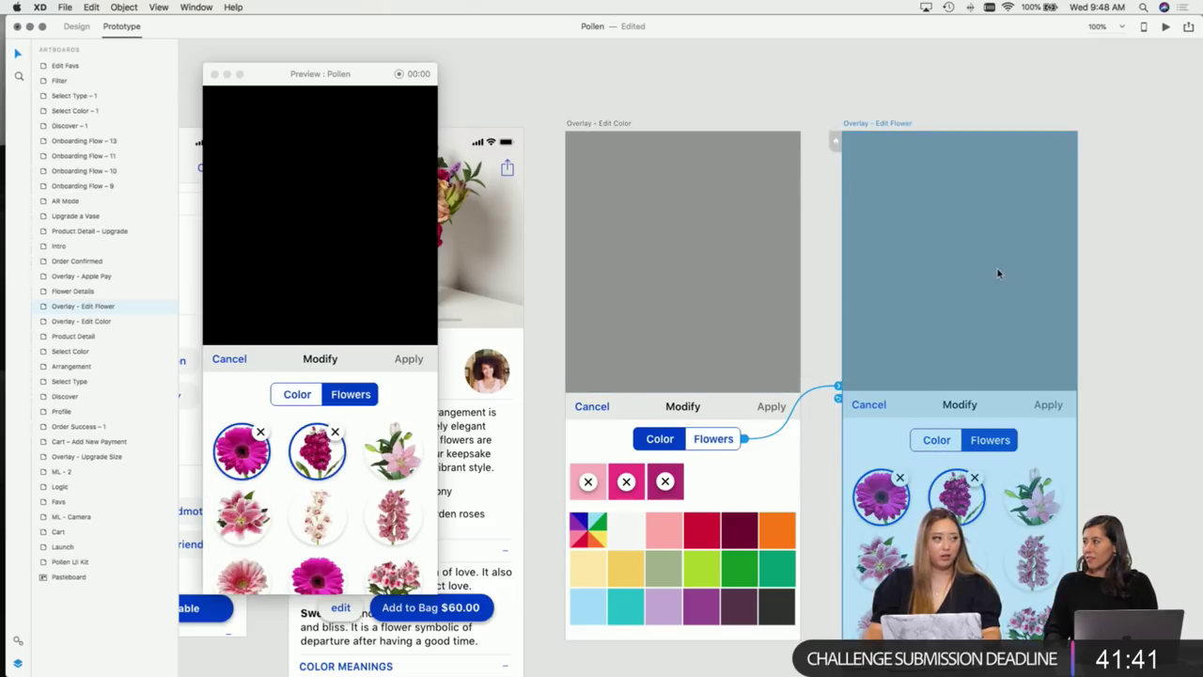
scroll(998, 272, left, 5)
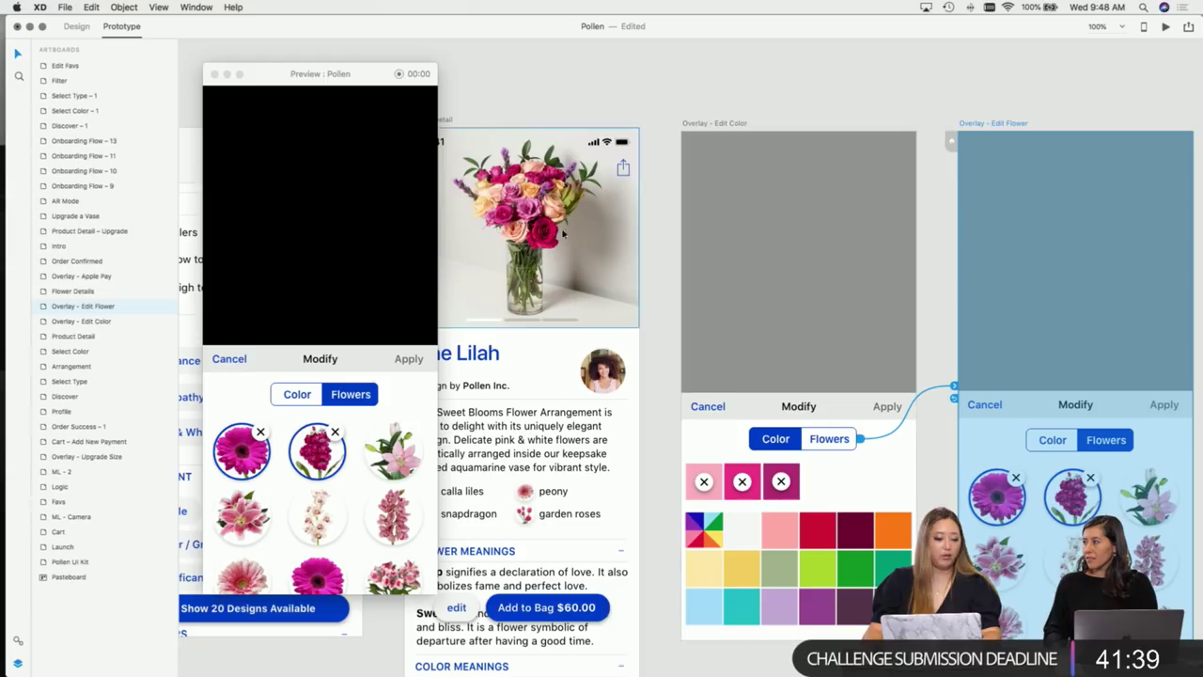
scroll(581, 282, down, 3)
scroll(799, 376, up, 4)
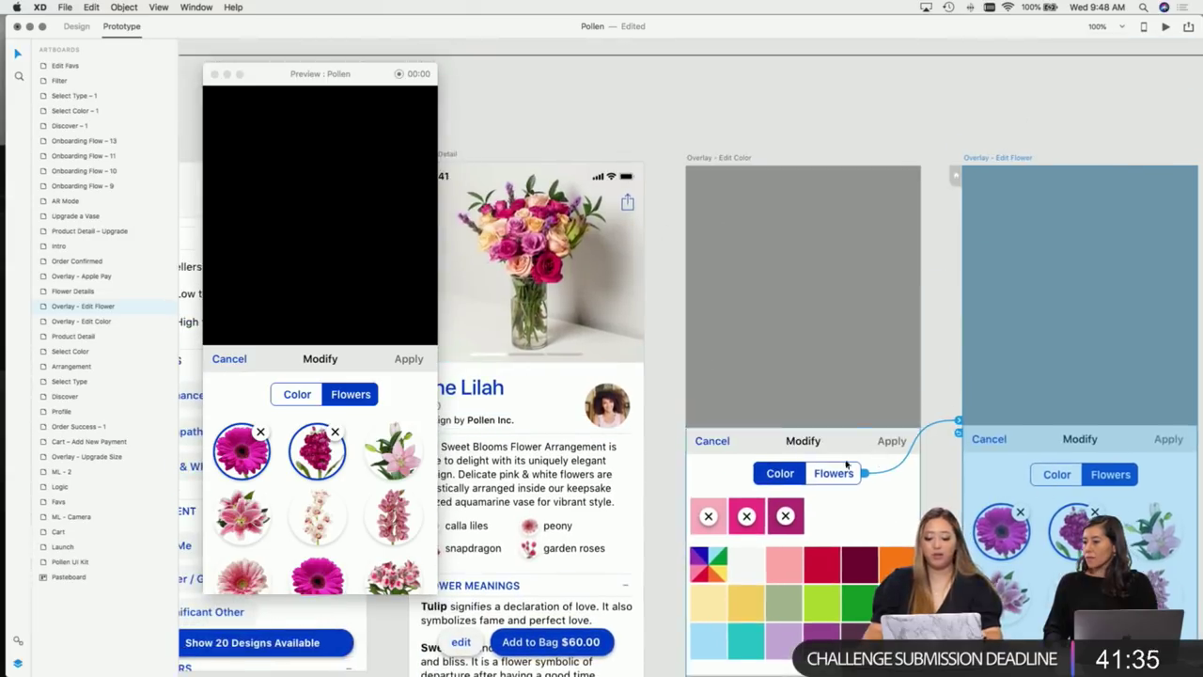
scroll(974, 493, right, 3)
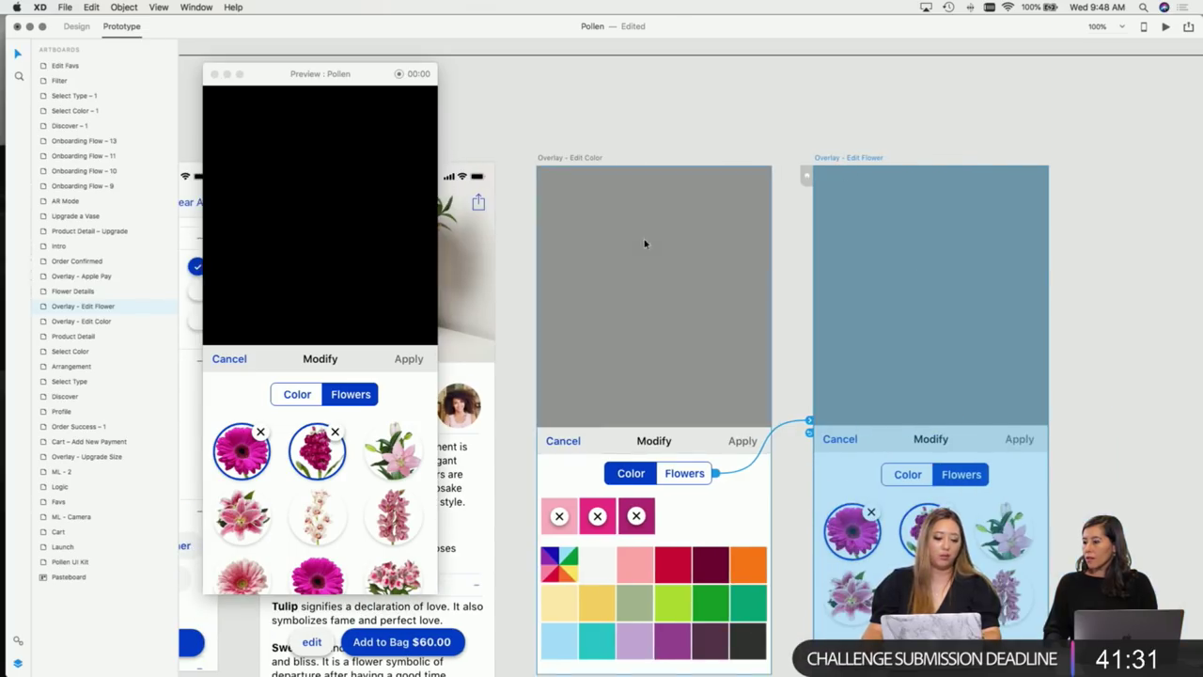
scroll(617, 210, left, 3)
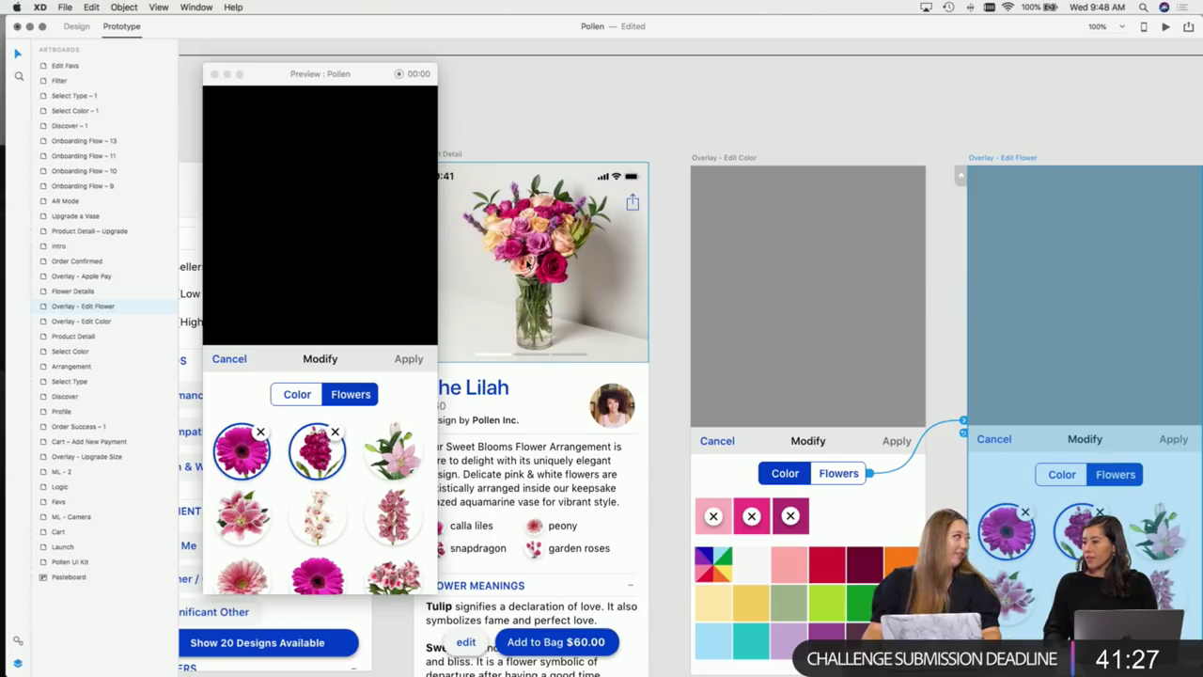
scroll(824, 284, right, 4)
scroll(824, 285, down, 2)
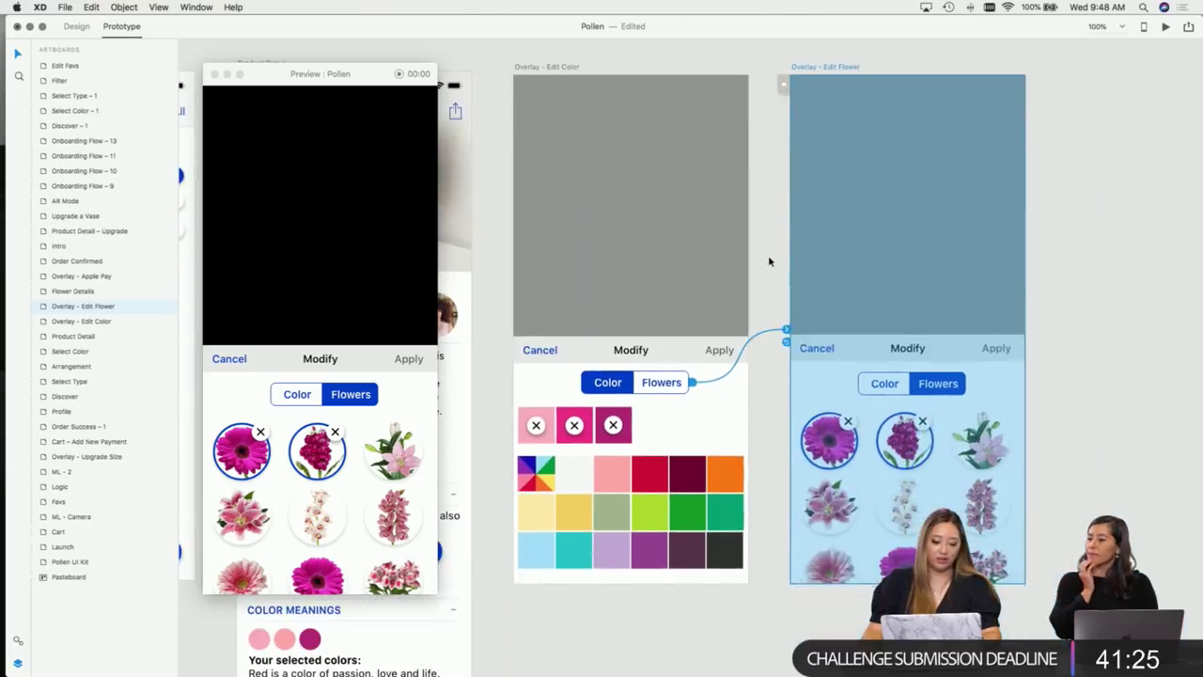
Step: Retest the edit overlay from the Product Detail hero in the preview, opening it and choosing the Flowers segment
click(768, 261)
scroll(564, 151, left, 5)
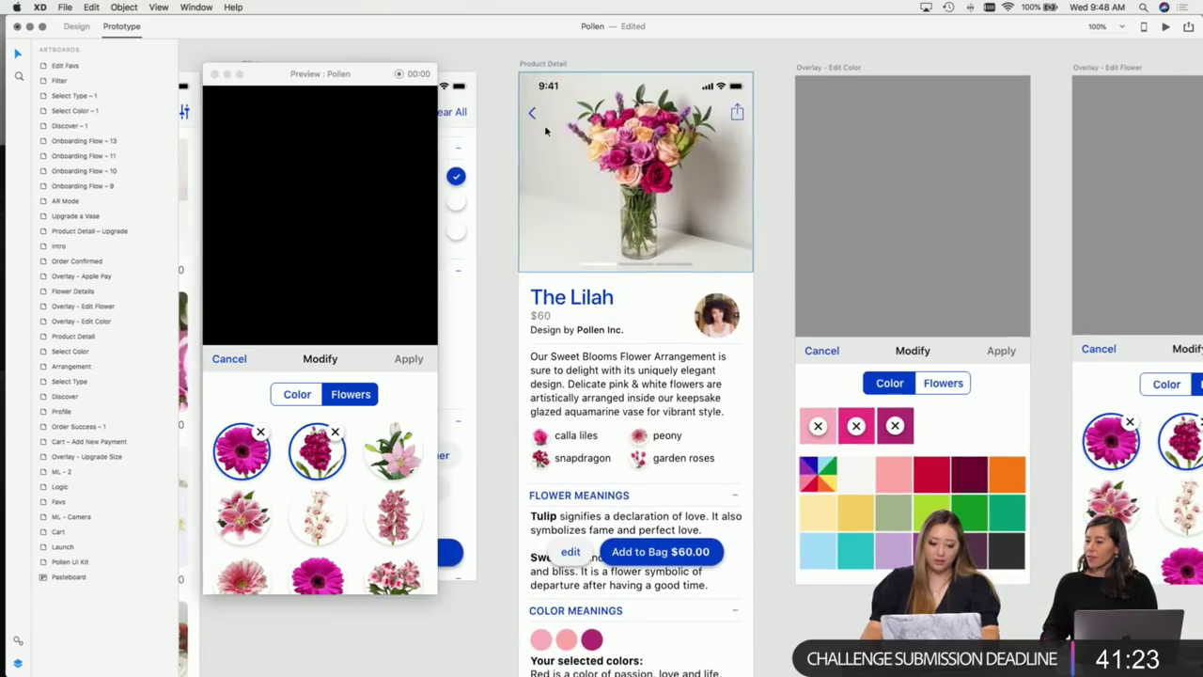
click(546, 130)
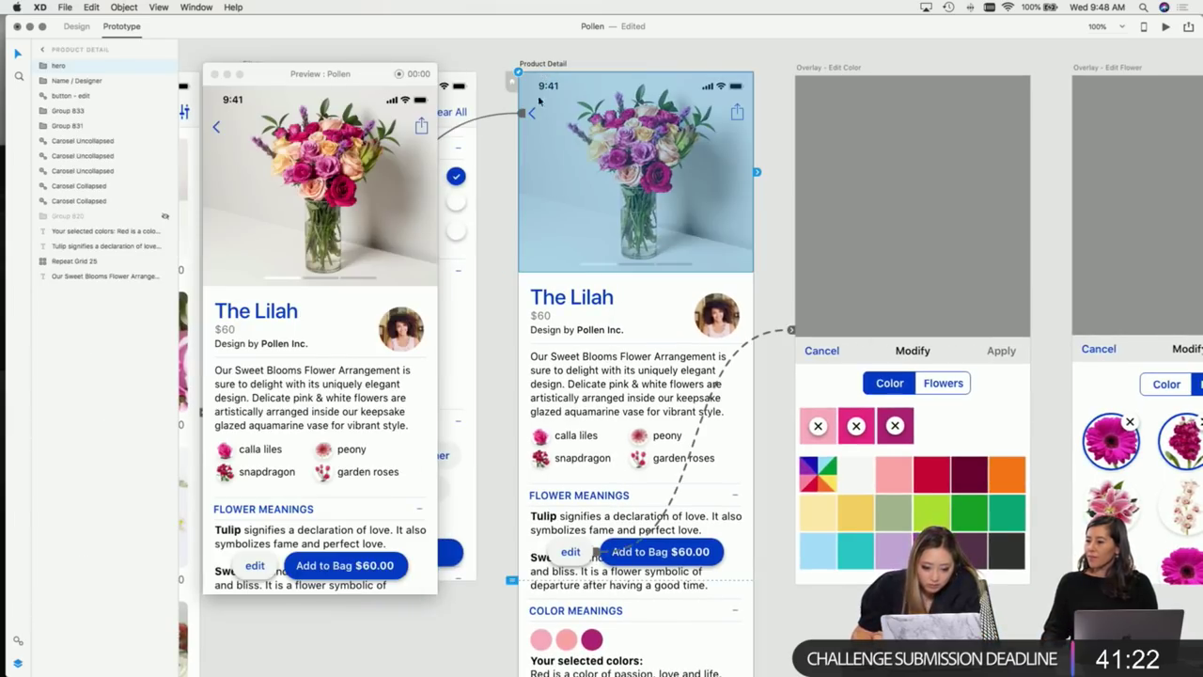
click(254, 567)
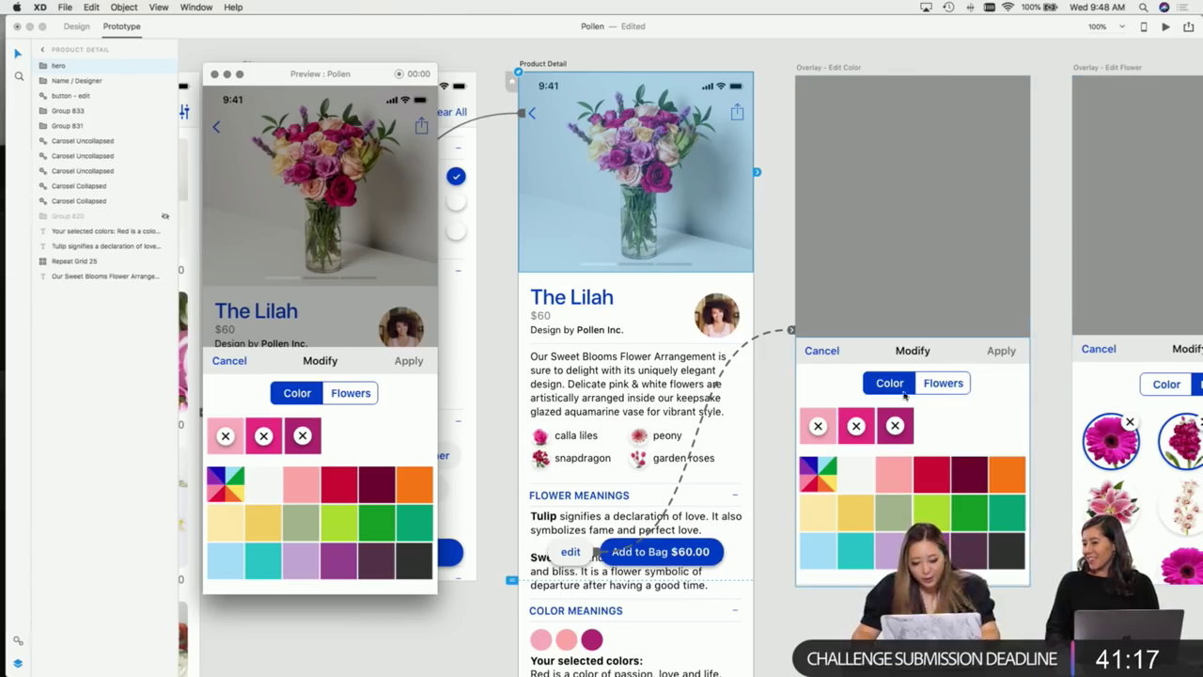
scroll(935, 385, right, 3)
scroll(933, 385, right, 2)
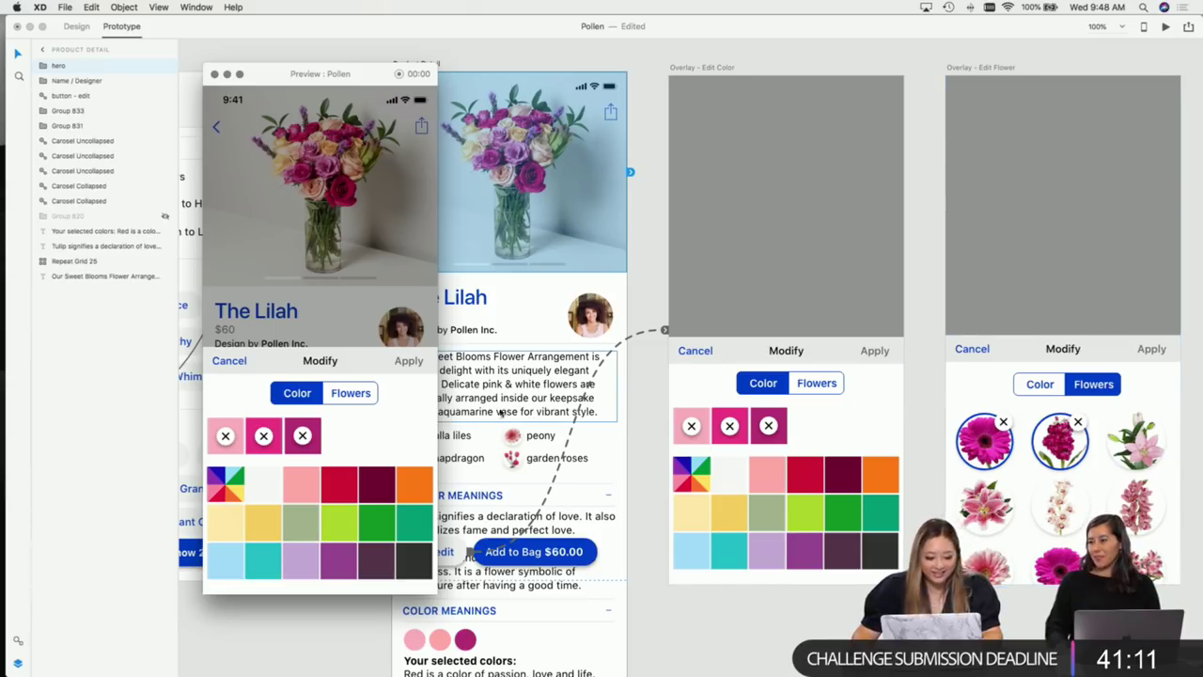
click(333, 399)
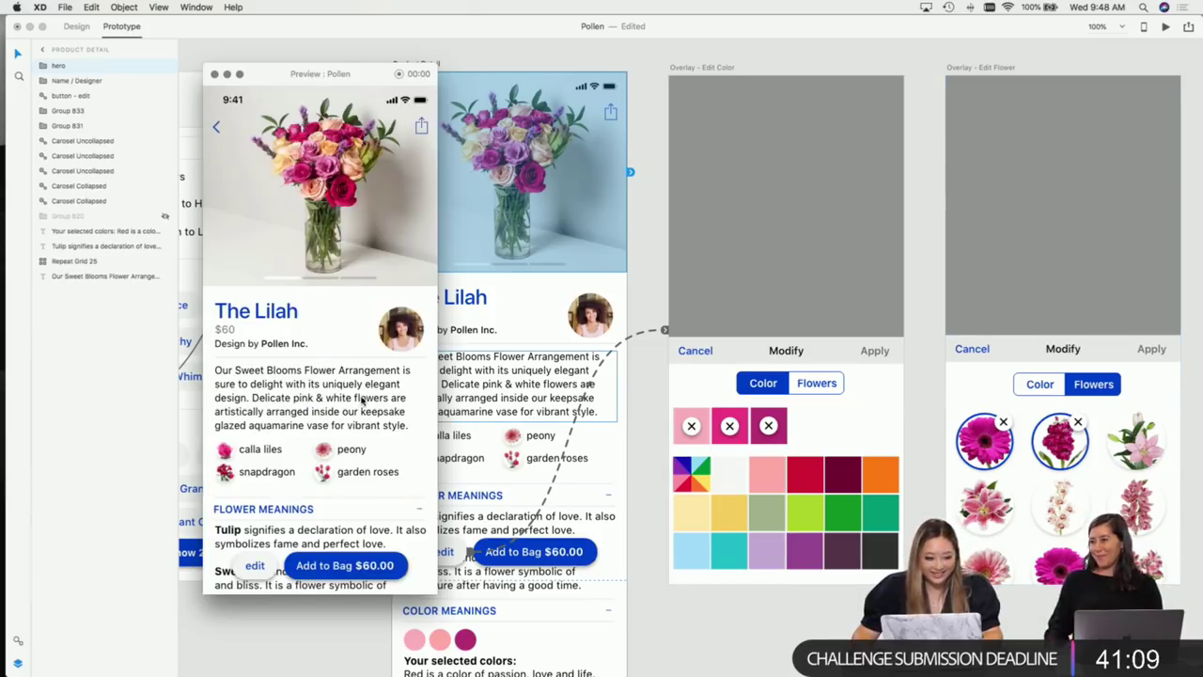
Step: Test the edit overlay in the preview, choosing Flowers and Color, and reopen it from the product detail page's edit button
click(329, 423)
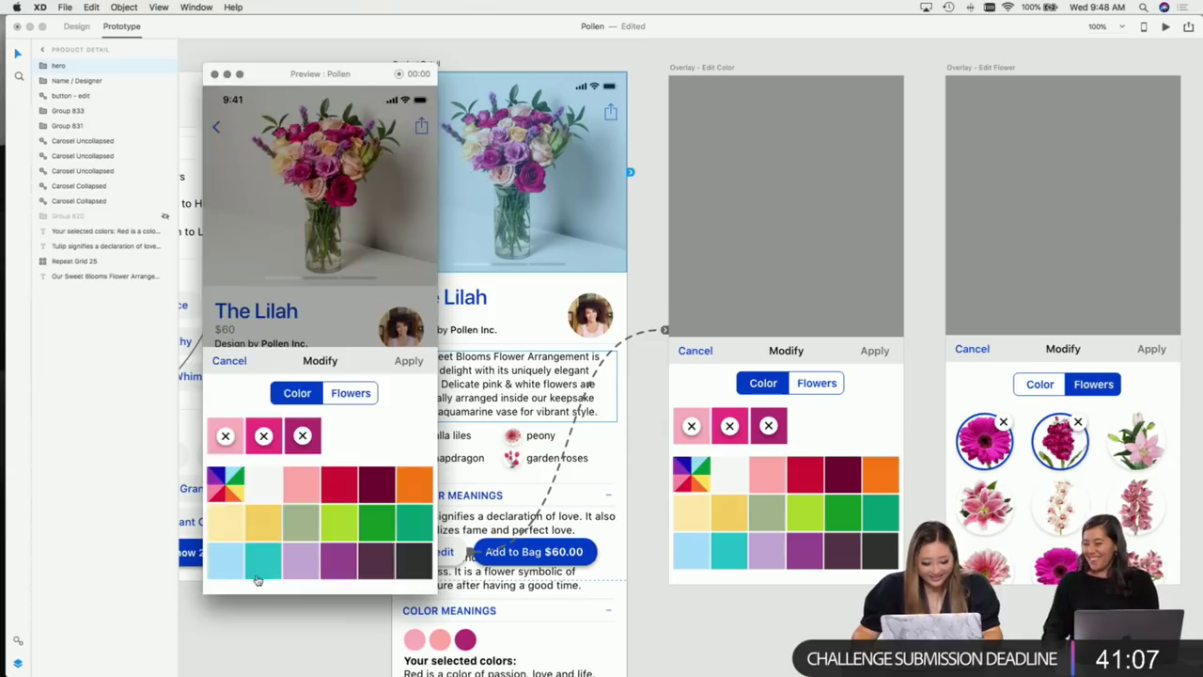
click(350, 396)
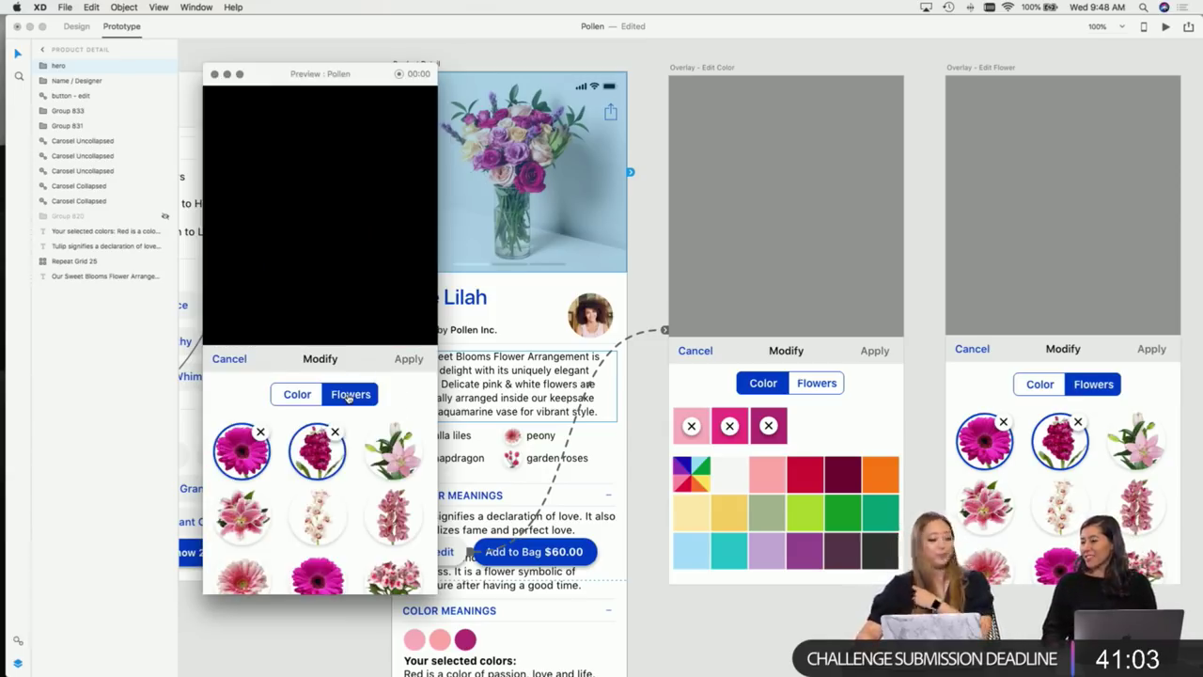
click(295, 397)
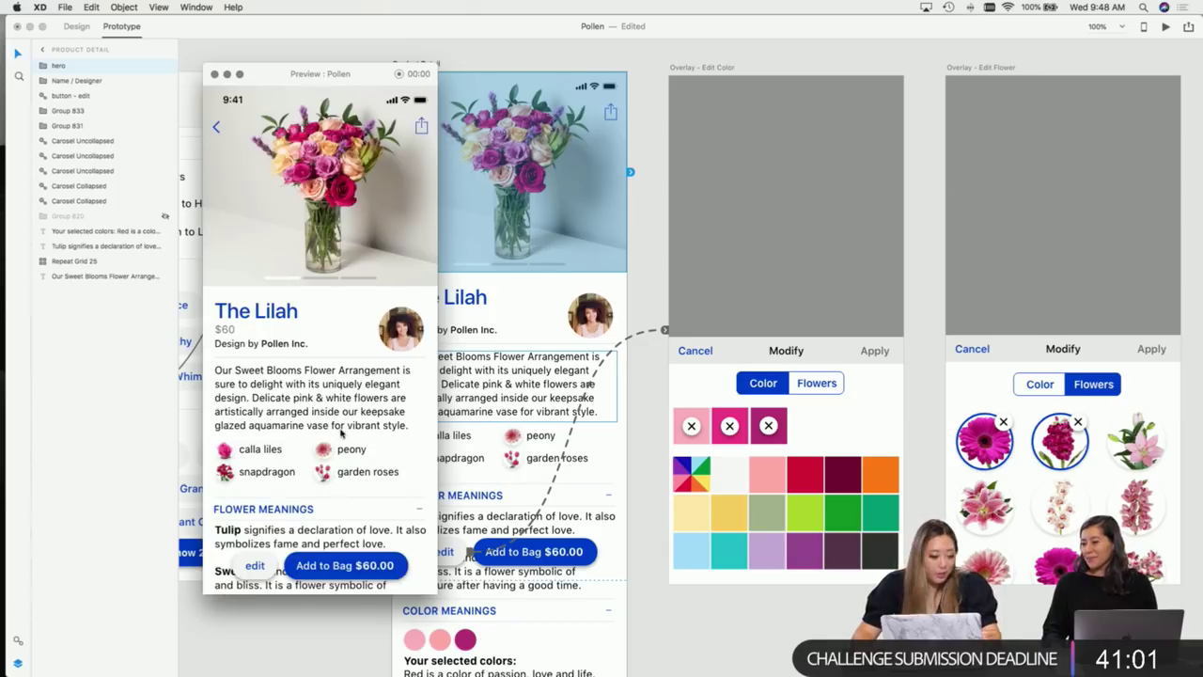
click(262, 570)
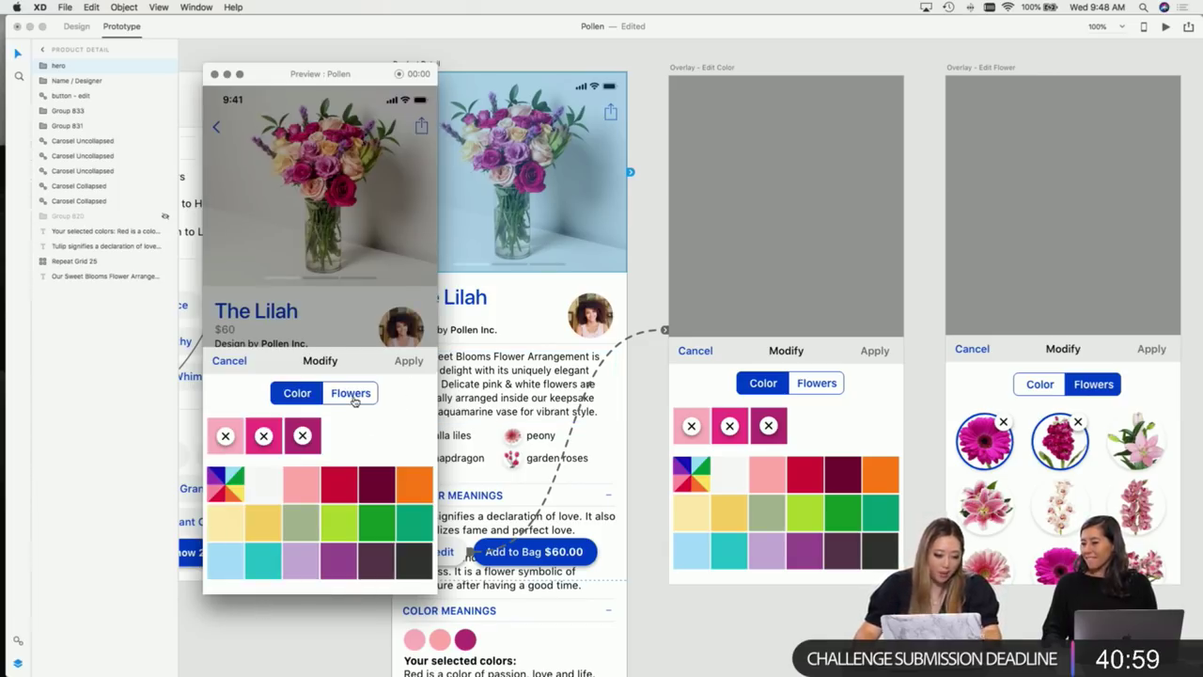
click(819, 382)
key(super+minus)
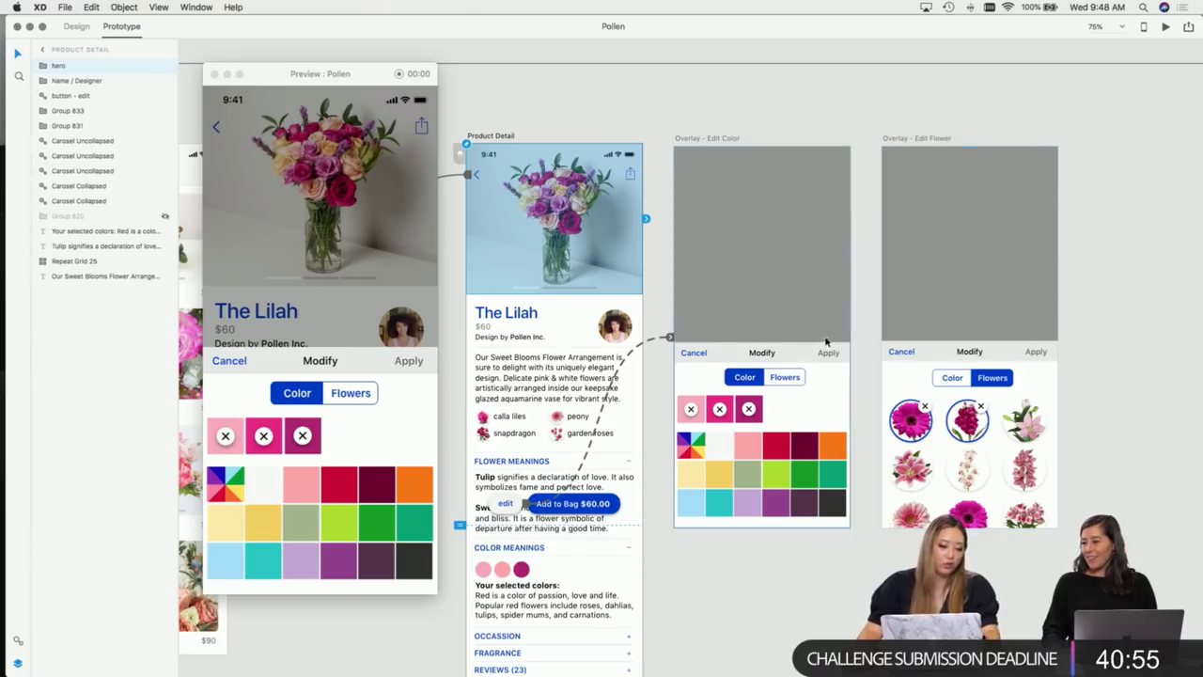
click(499, 137)
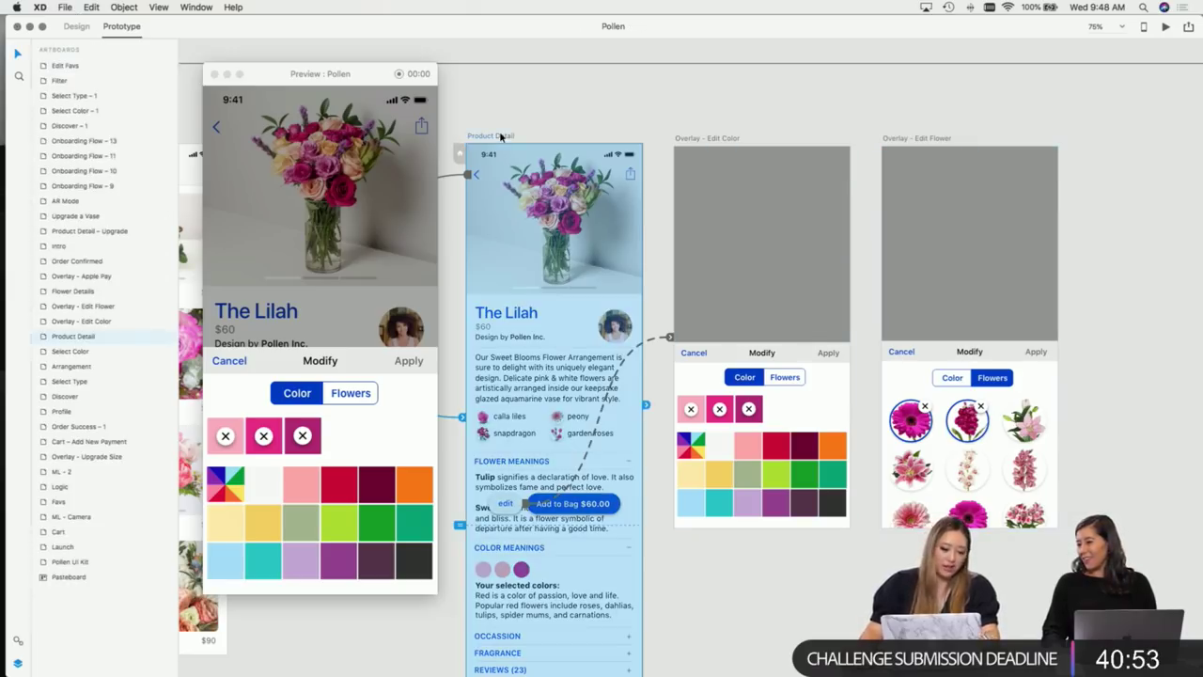
key(super+d)
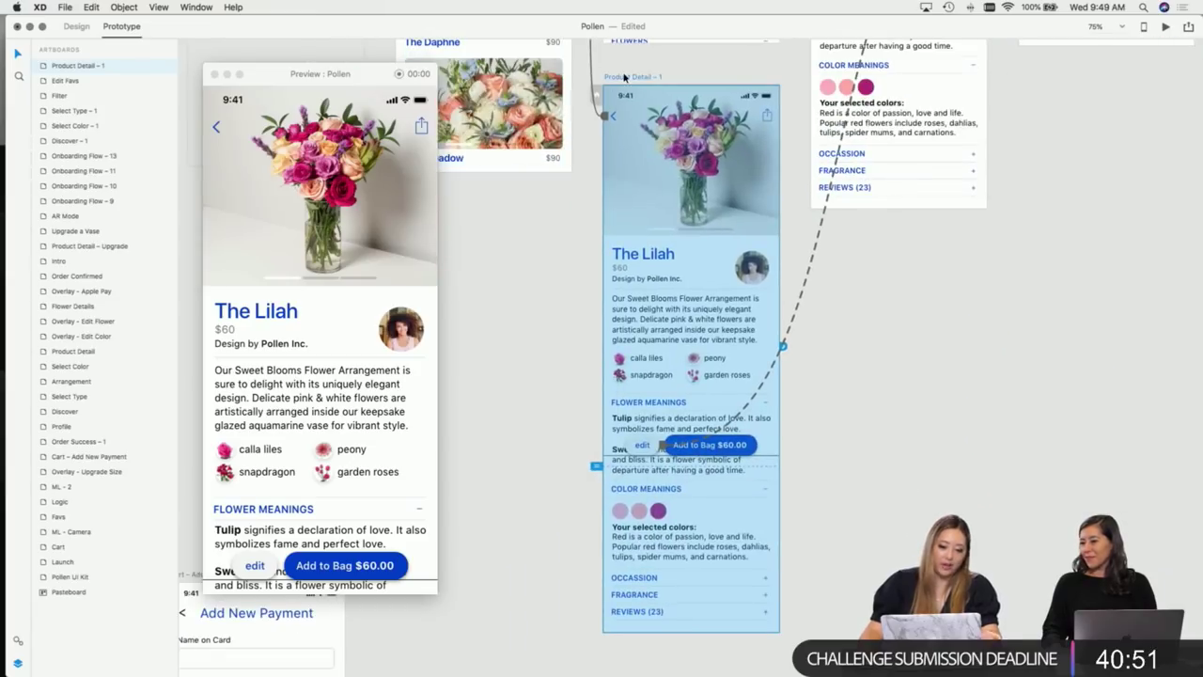
key(super+z)
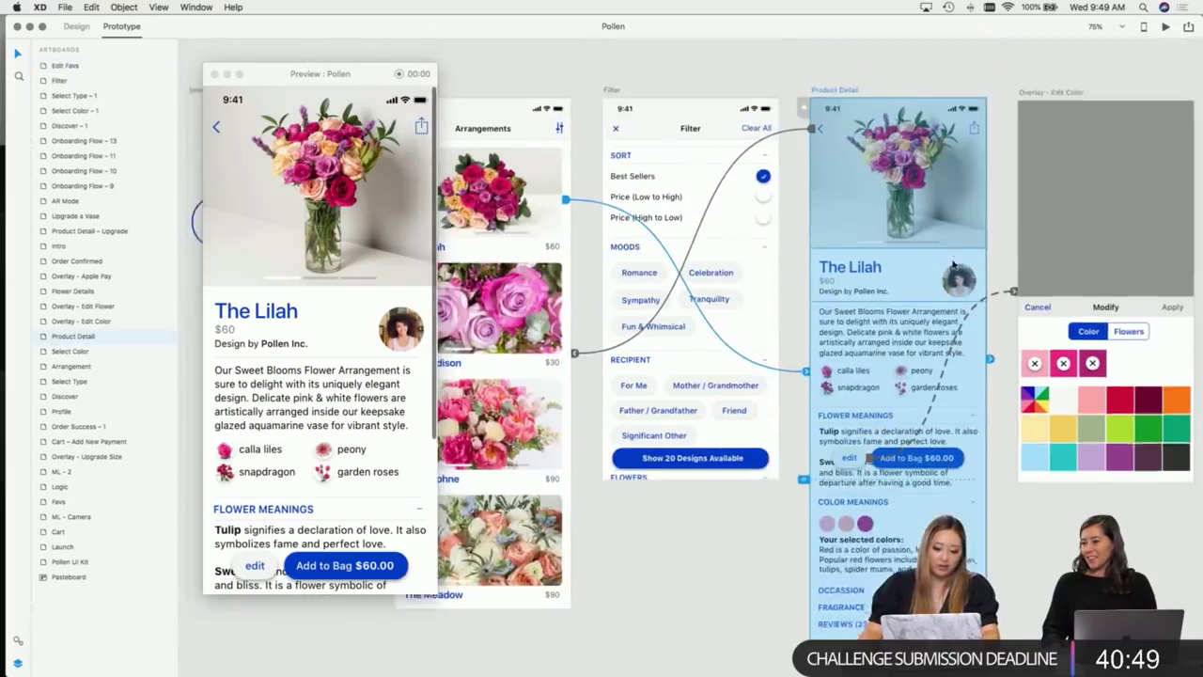
click(802, 348)
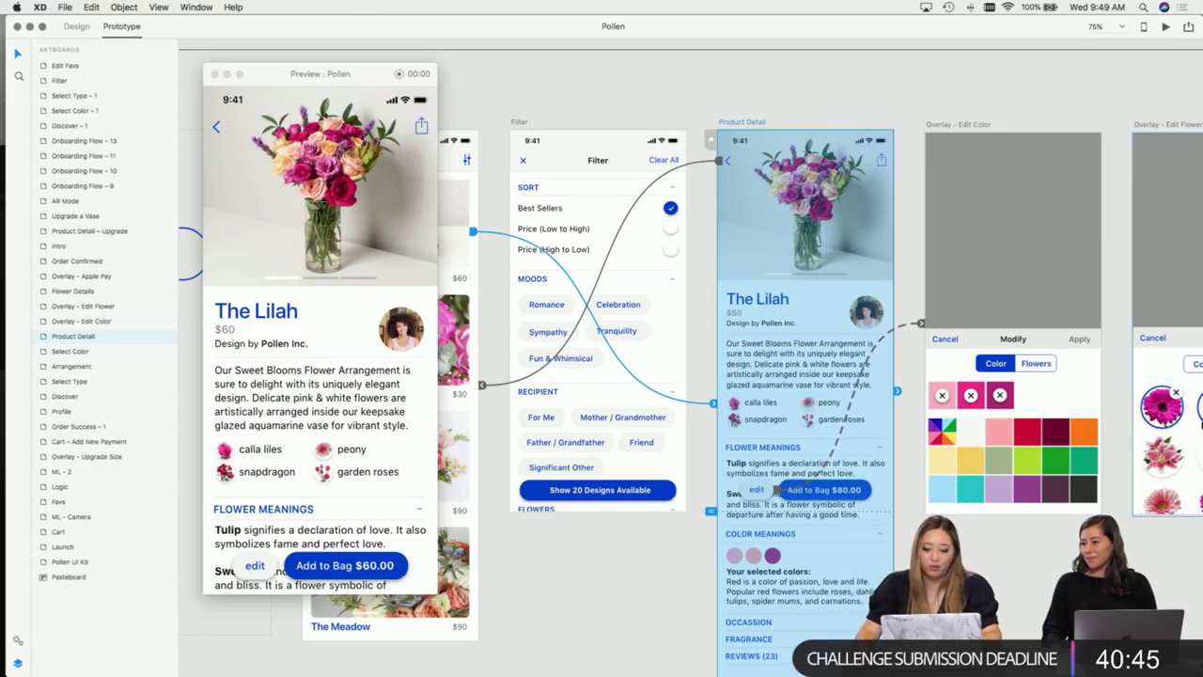
Step: Rewire the Flowers segment on Overlay - Edit Color to Overlay - Edit Flower as a Transition set to None, and save the document
scroll(975, 329, right, 5)
click(851, 283)
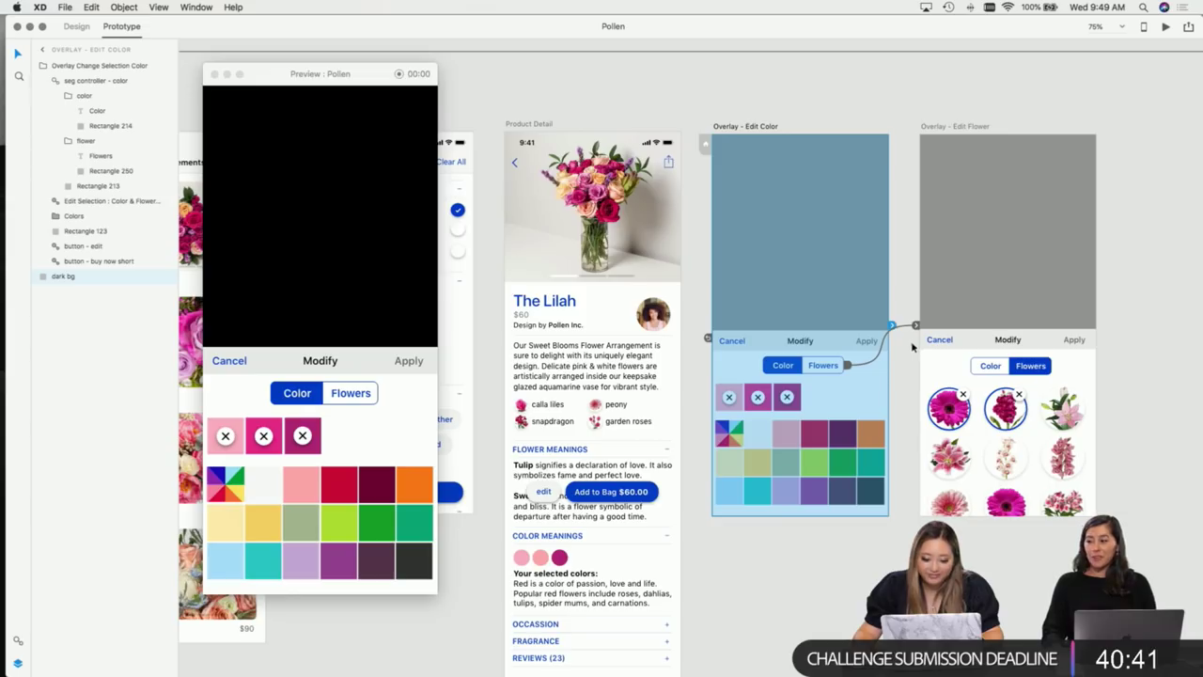
double_click(823, 365)
key(super+1)
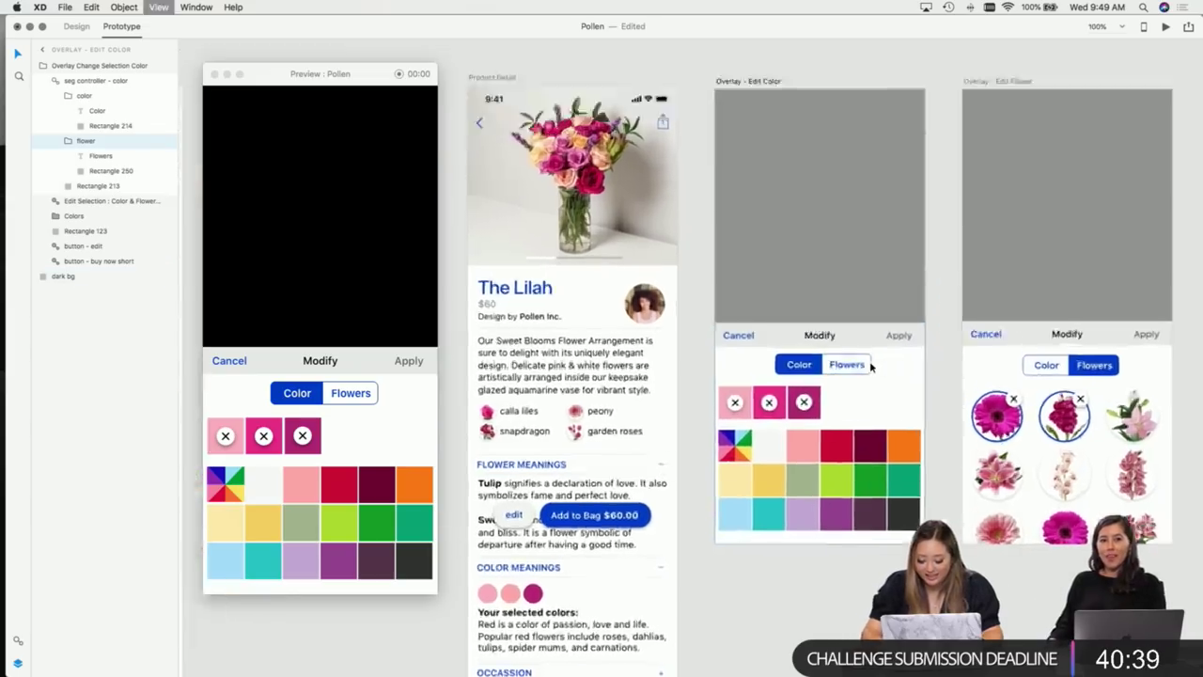
key(super+2)
scroll(1001, 379, right, 5)
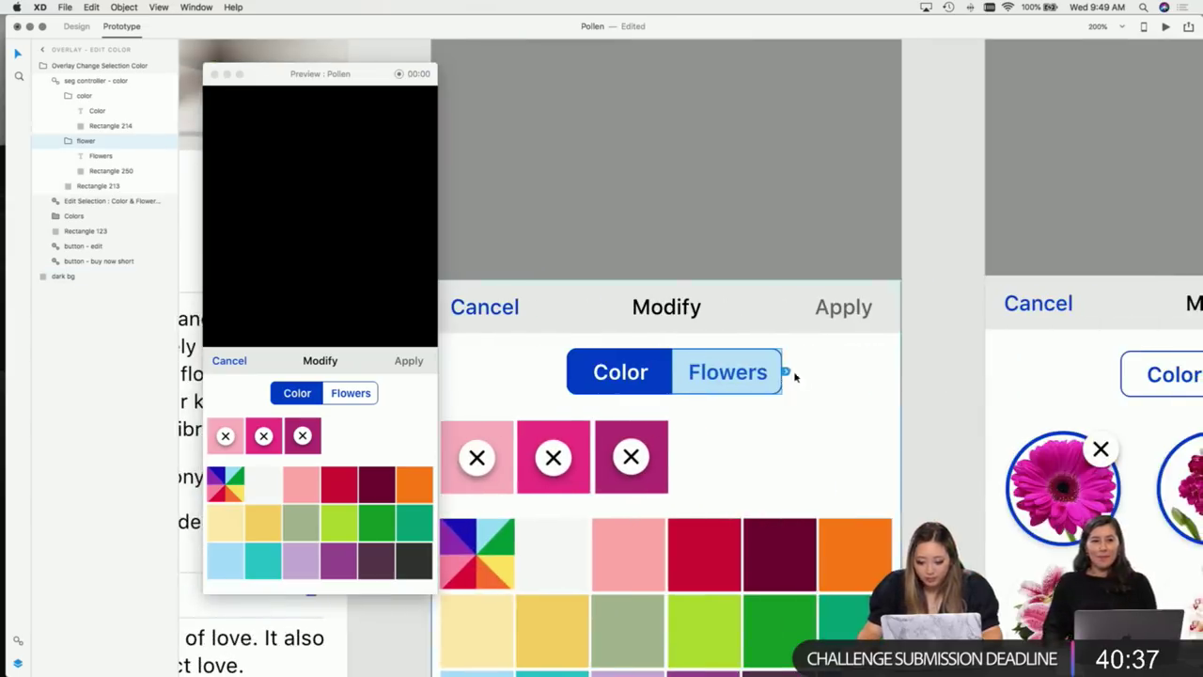
drag(786, 371, 987, 369)
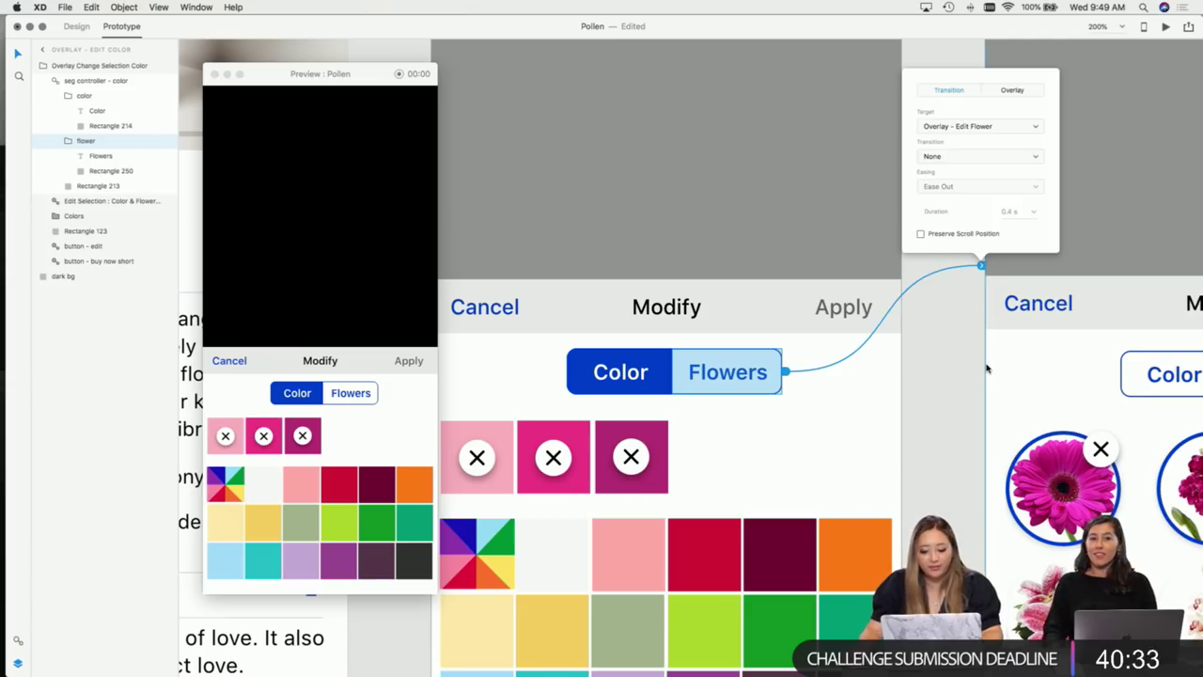
key(Escape)
key(super+1)
key(super+minus)
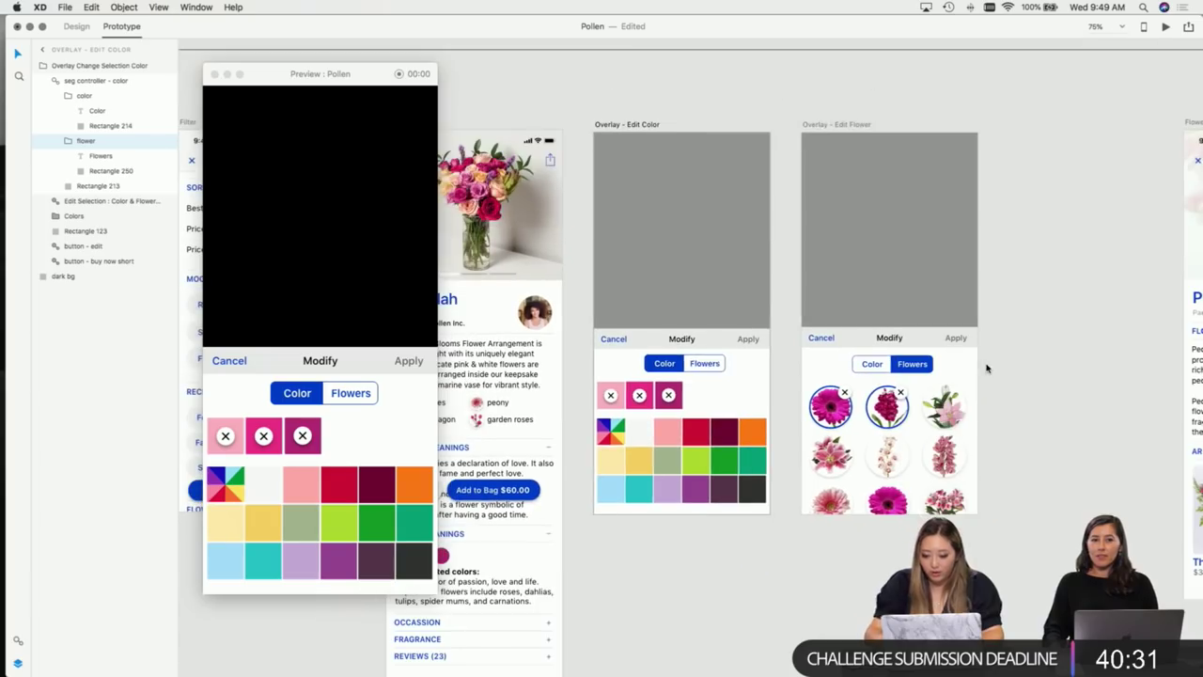
key(super+s)
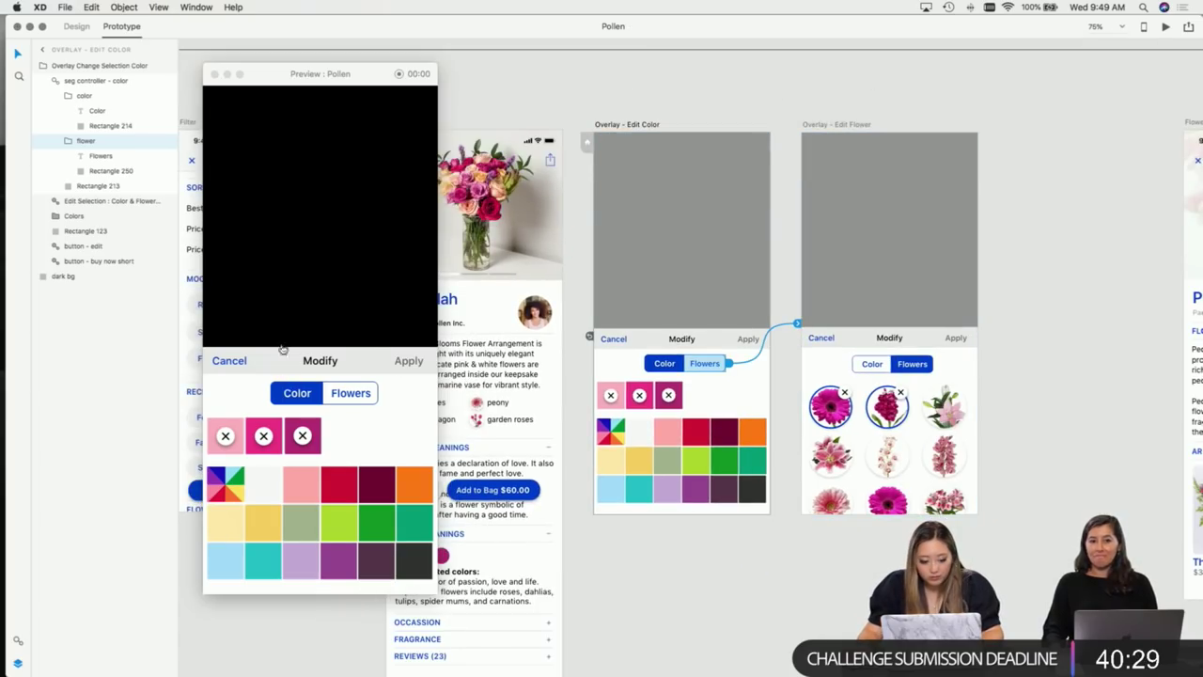
Step: Retest the rewired Flowers segment in the preview, switching between Flowers and Color and reopening the overlay with the edit button
click(318, 387)
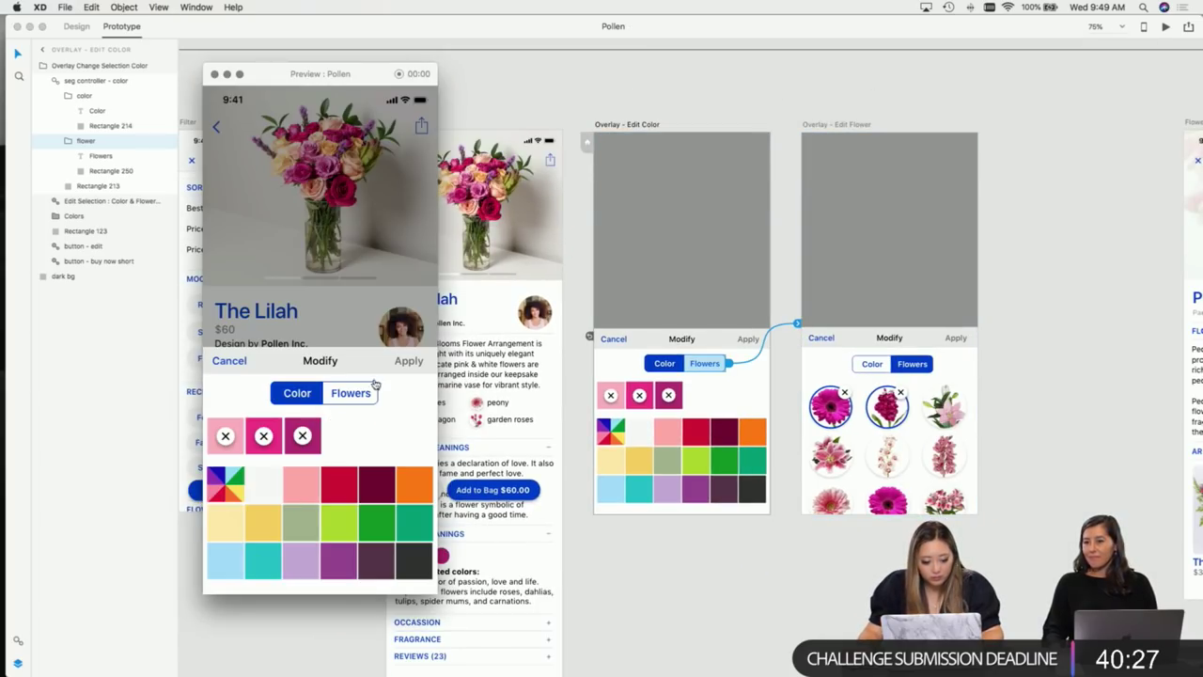
click(360, 395)
click(302, 397)
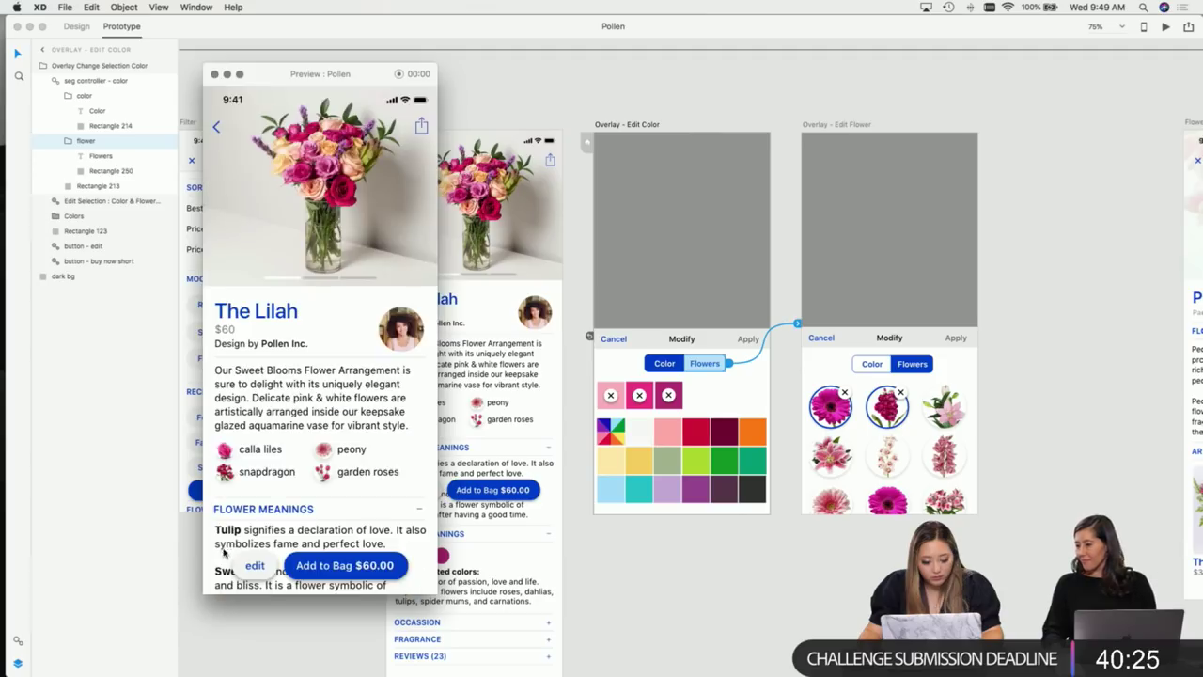
click(255, 565)
click(343, 399)
click(301, 396)
click(866, 367)
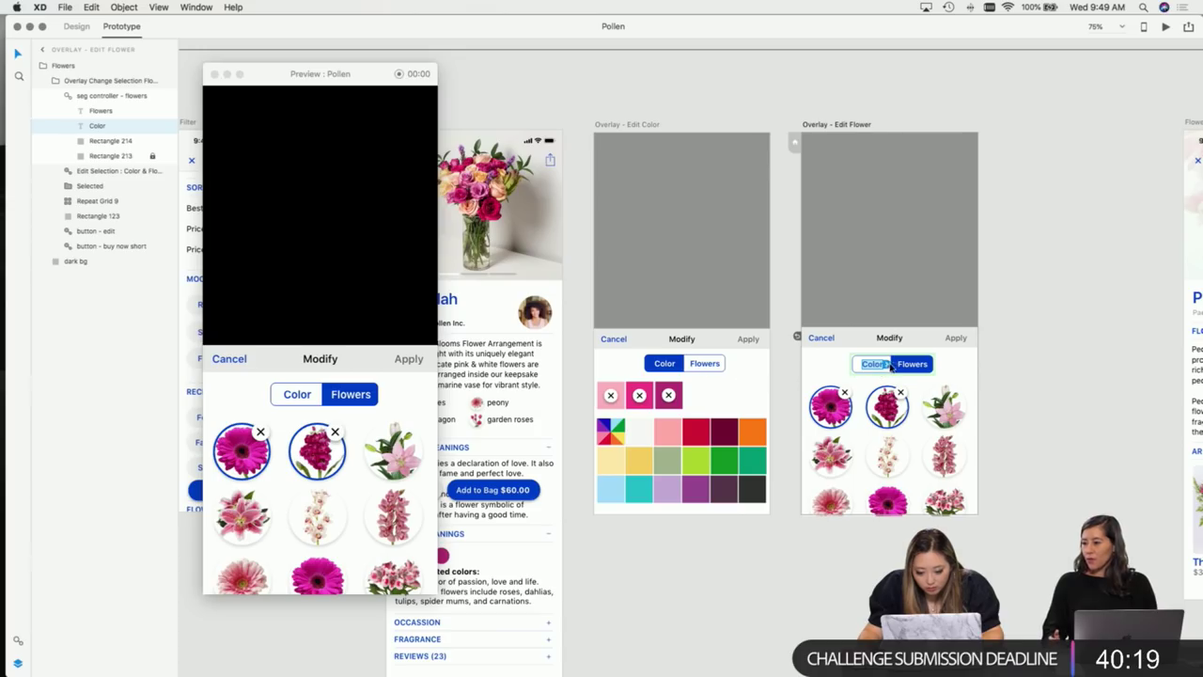
drag(891, 367, 669, 367)
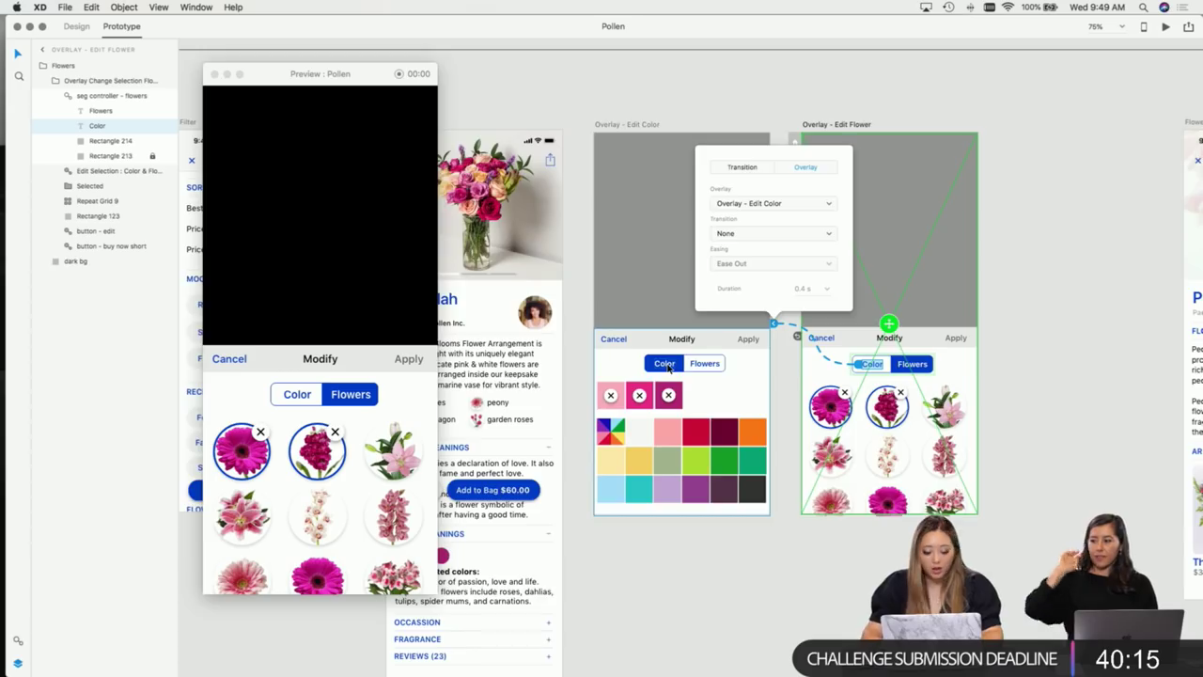
key(super+1)
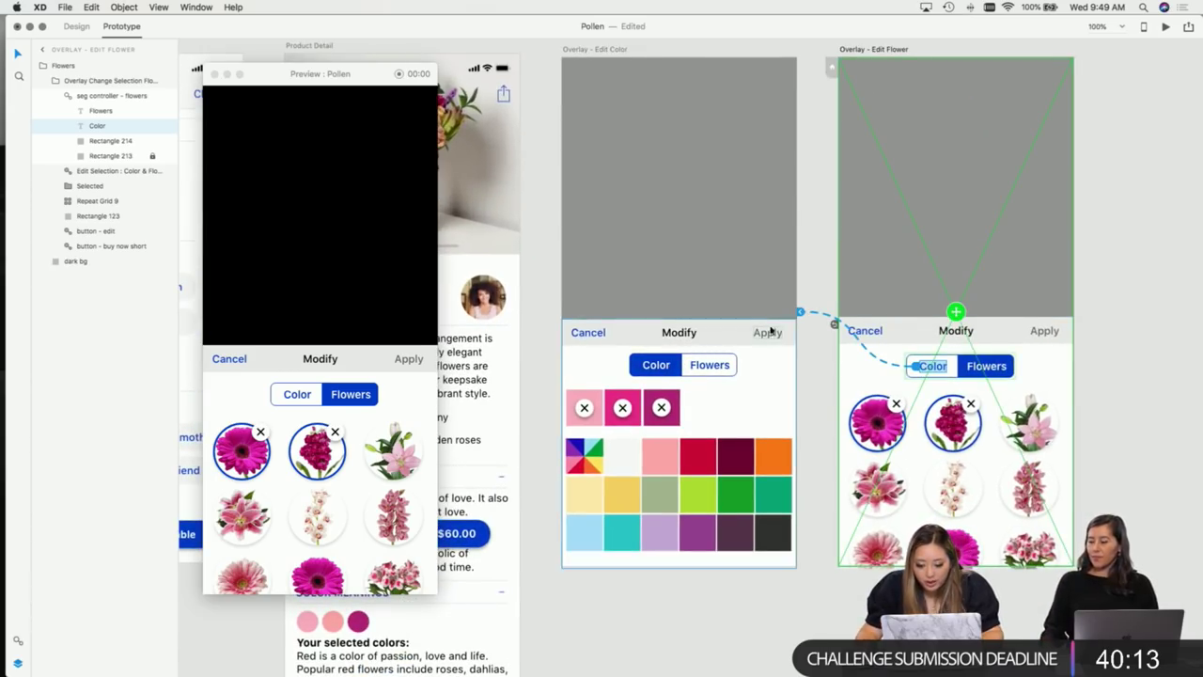
drag(800, 314, 812, 296)
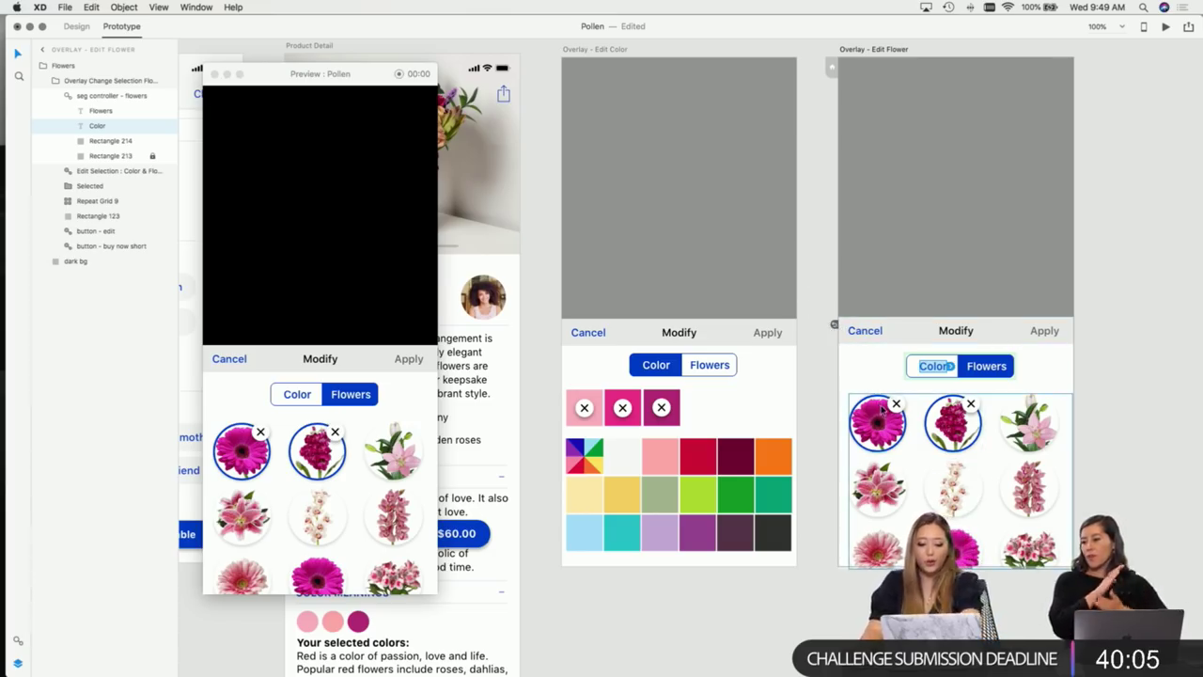
scroll(891, 406, left, 5)
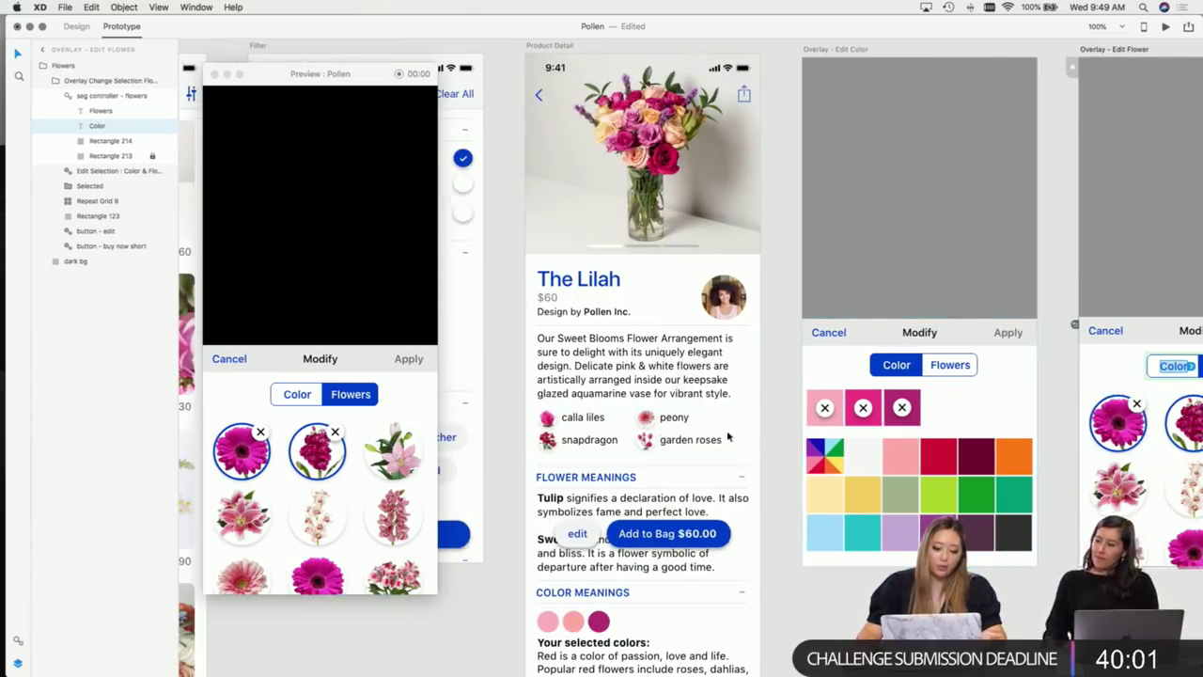
scroll(812, 403, left, 15)
scroll(769, 431, left, 7)
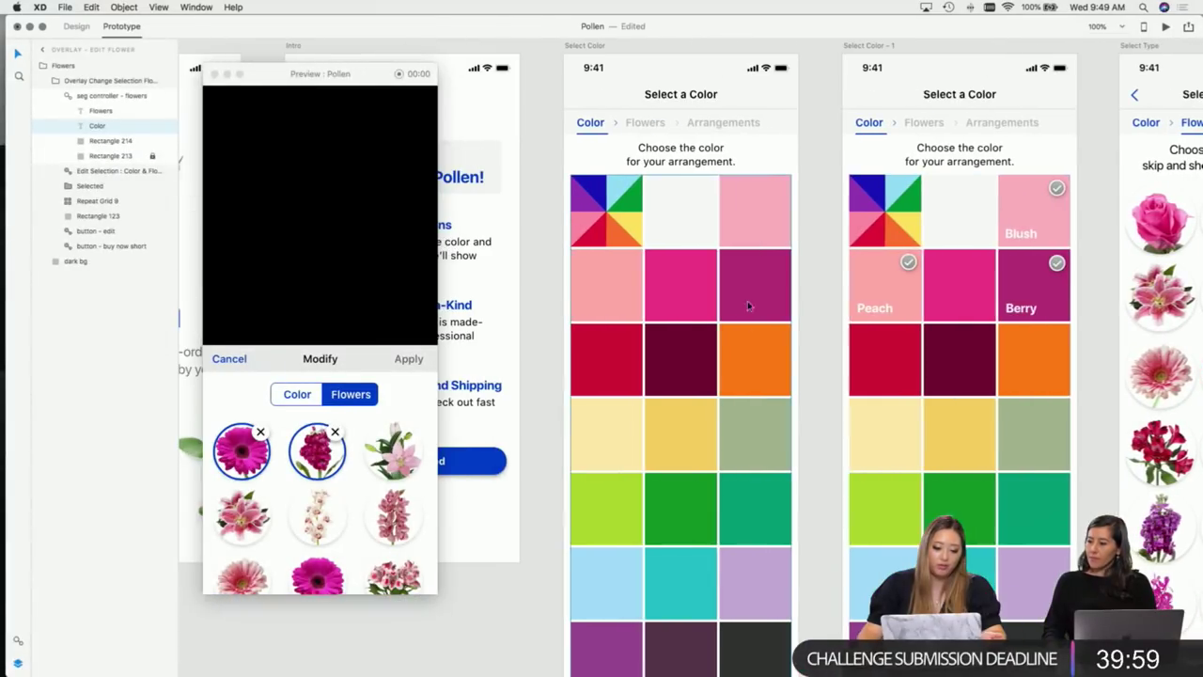
scroll(959, 265, right, 20)
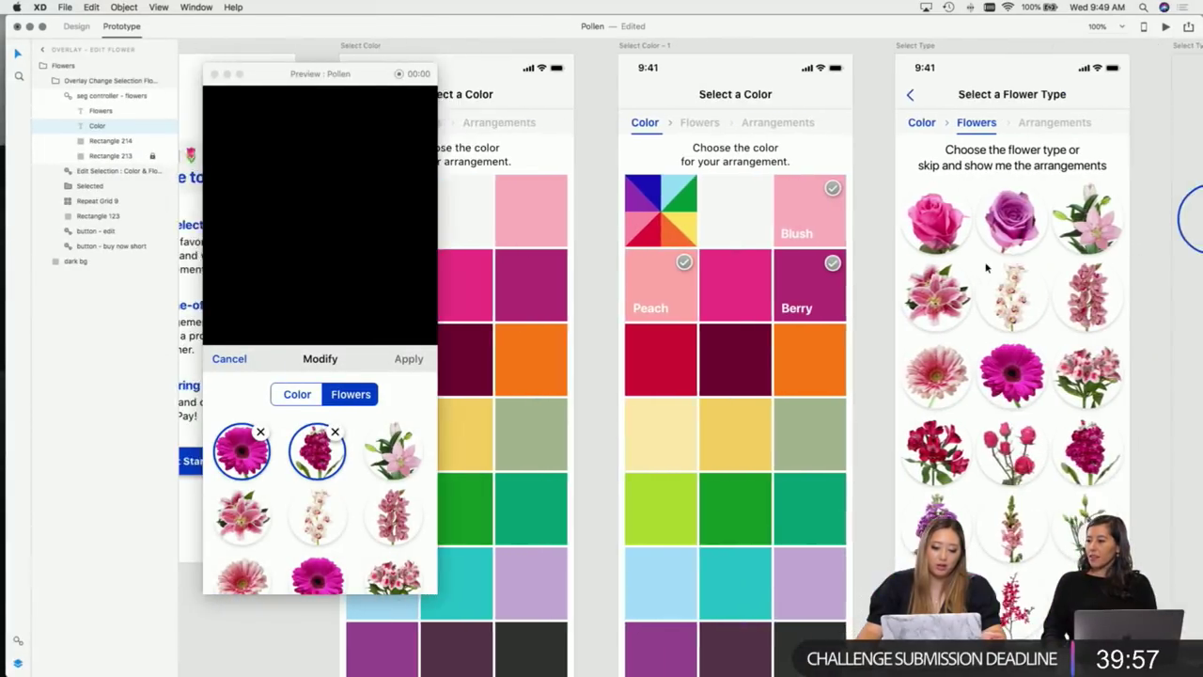
scroll(991, 271, right, 10)
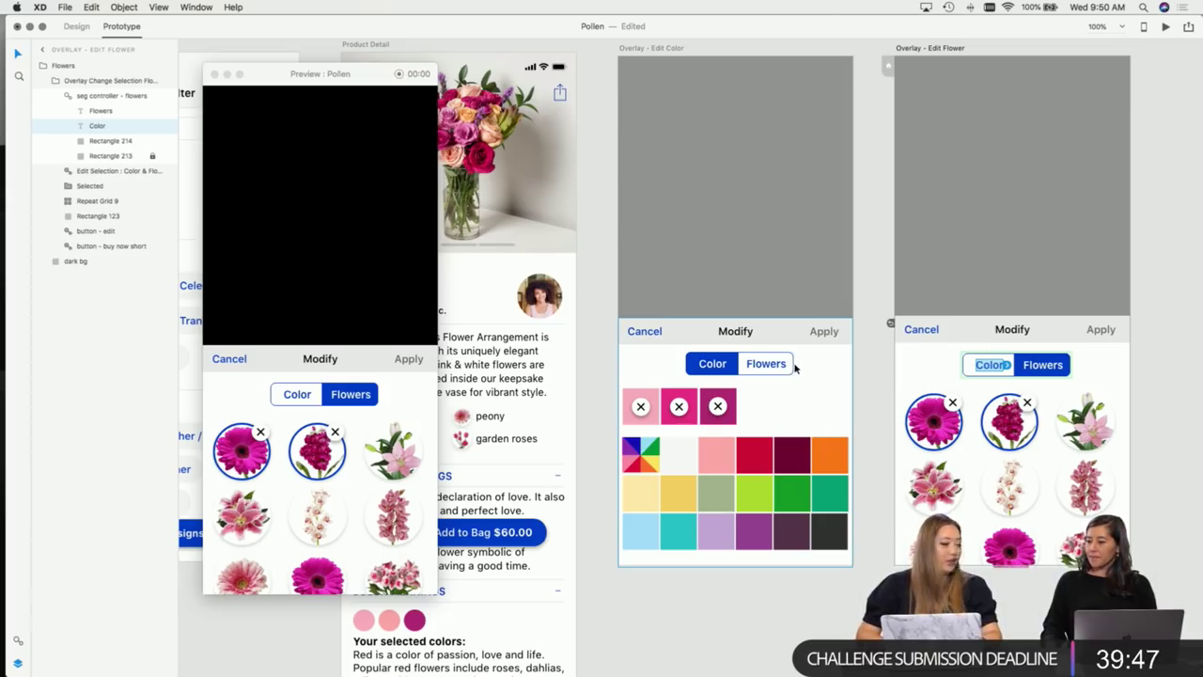
Step: Wire the Color label on Overlay - Edit Flower to Overlay - Edit Color as an Overlay with transition None, and save the document
scroll(902, 365, down, 1)
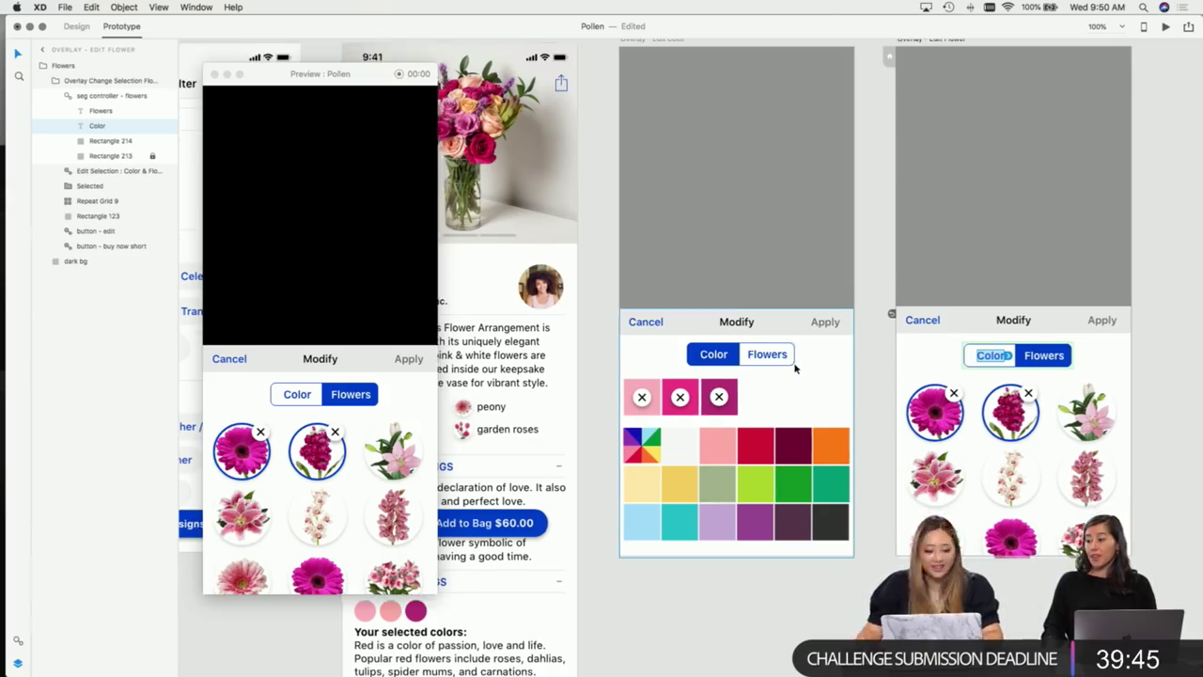
drag(1011, 360, 885, 373)
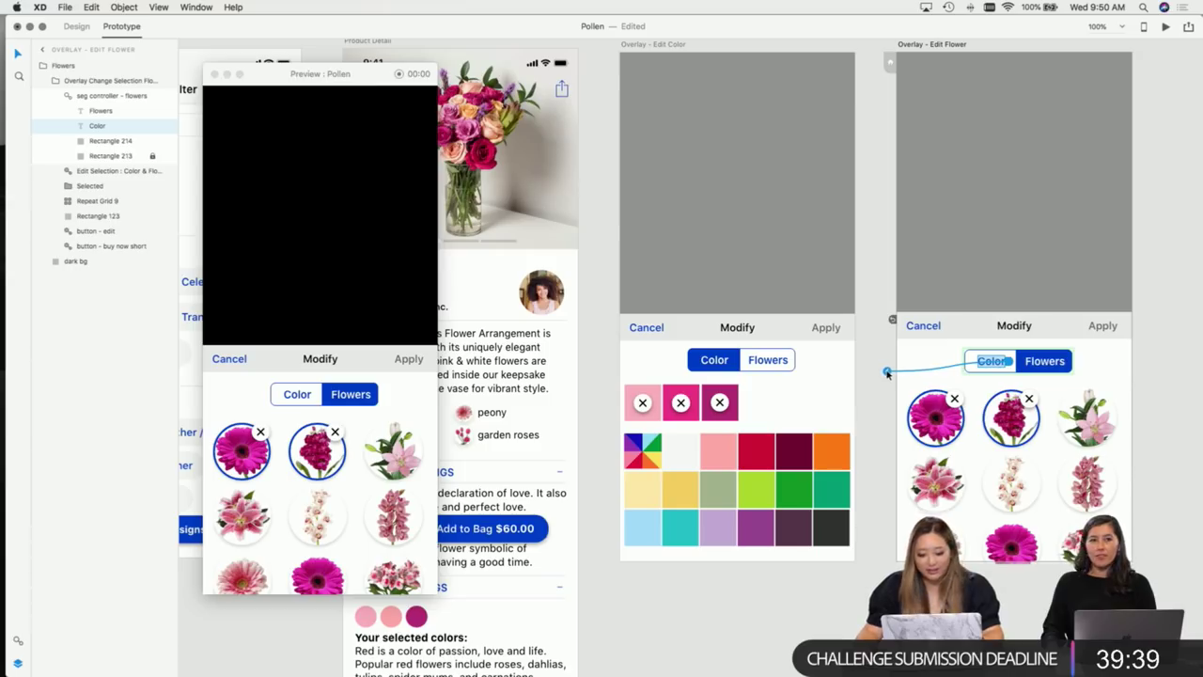
drag(887, 373, 731, 362)
key(super+equal)
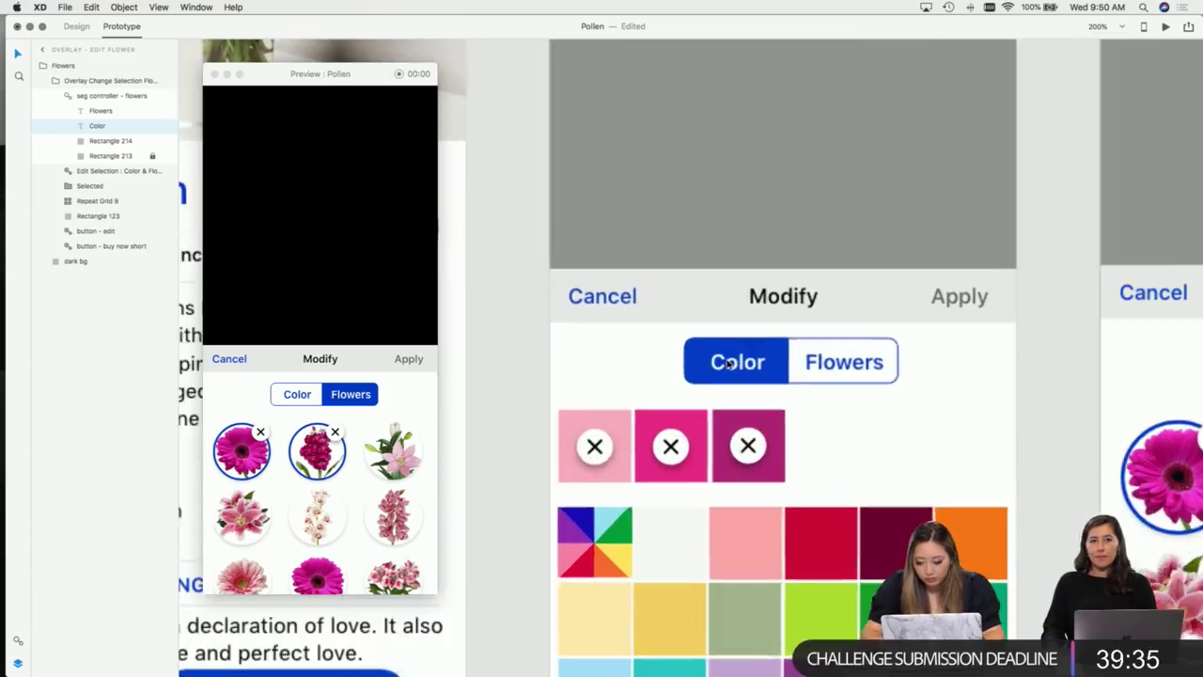
scroll(752, 367, right, 5)
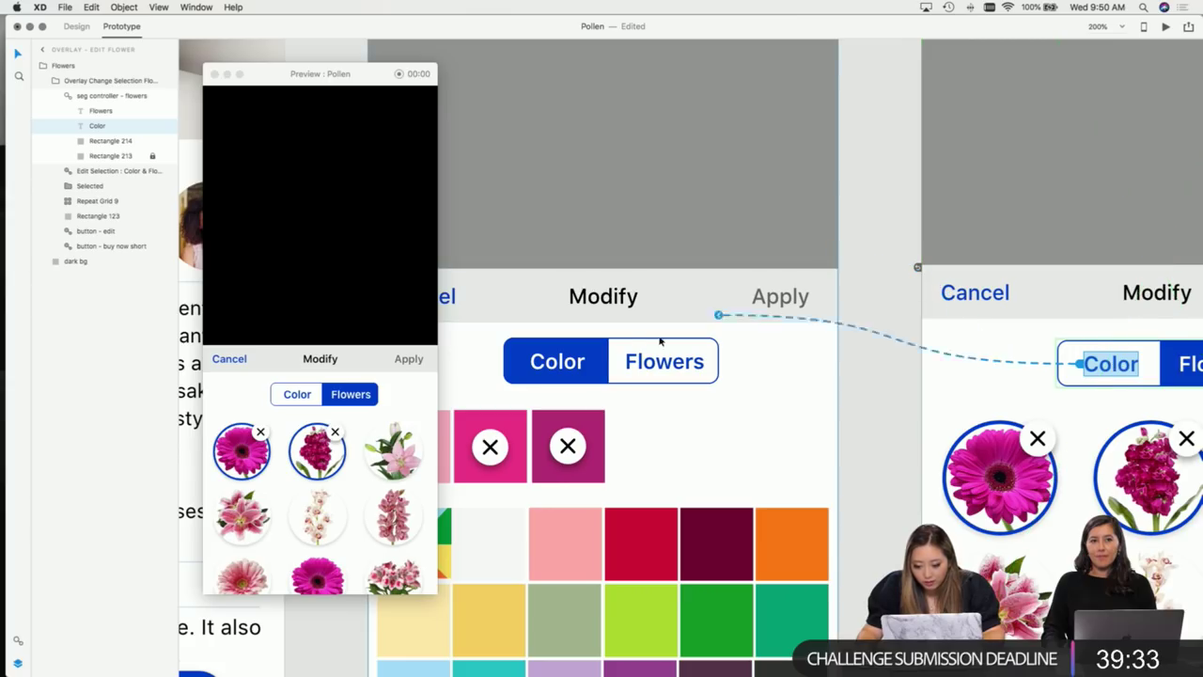
click(575, 370)
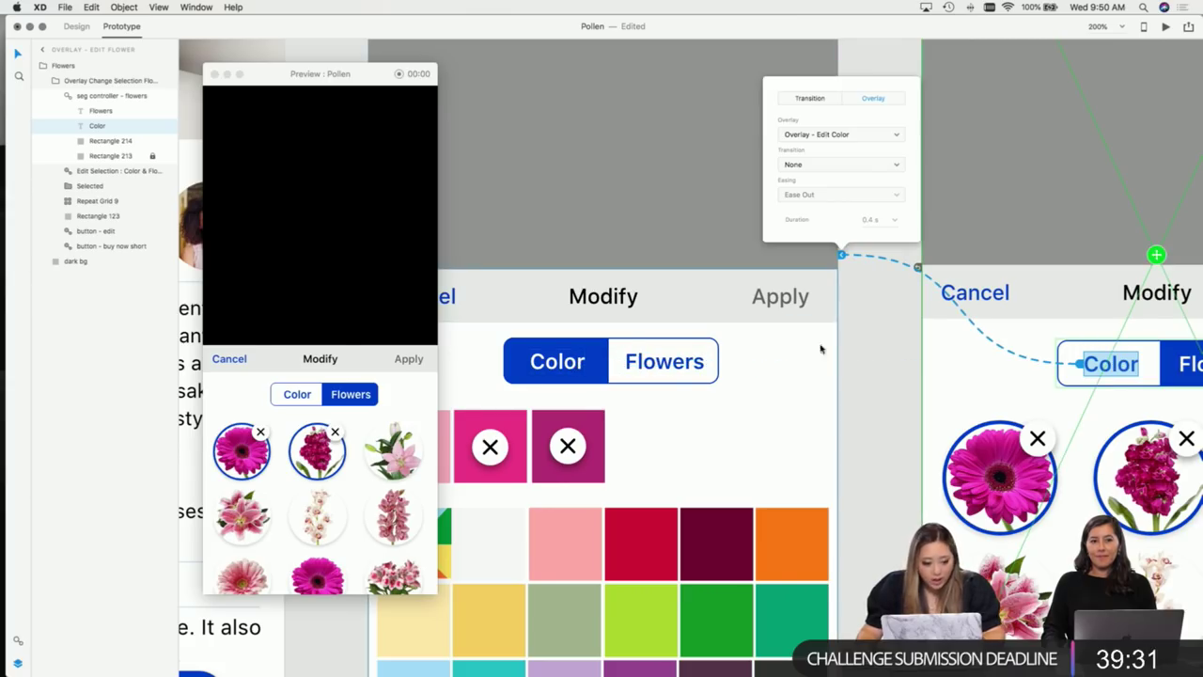
key(super+s)
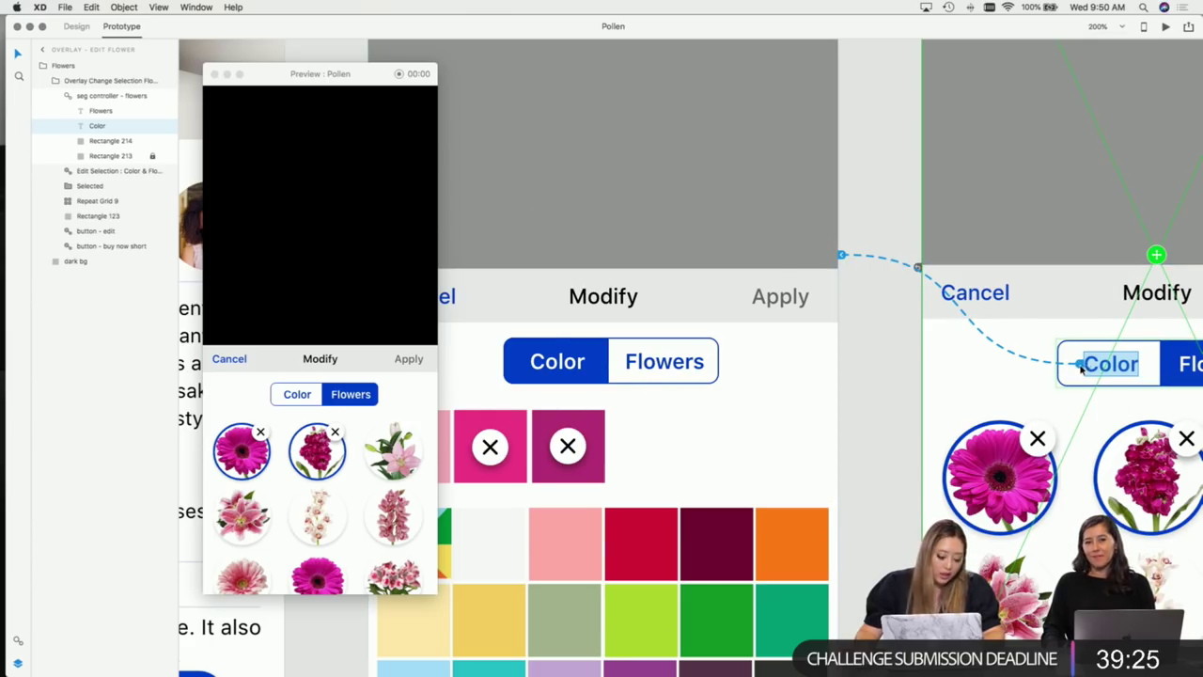
Step: Try to attach the end of the Color label's overlay wire directly to the Color segment on Overlay - Edit Color
click(561, 364)
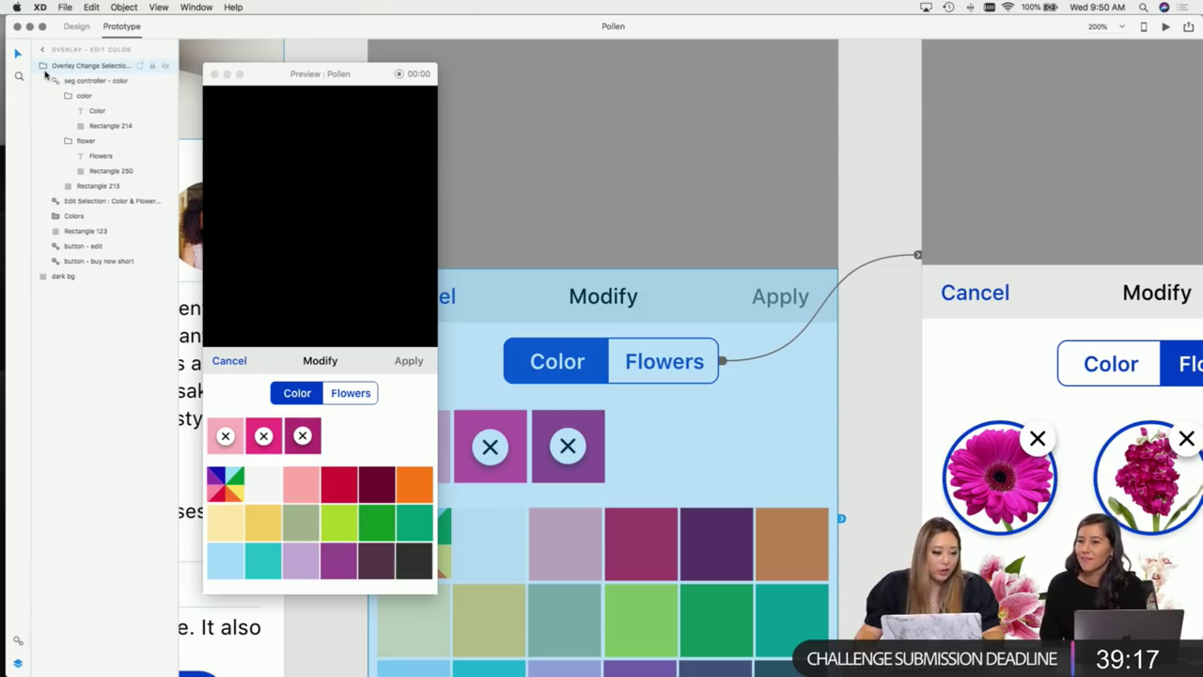
click(1101, 373)
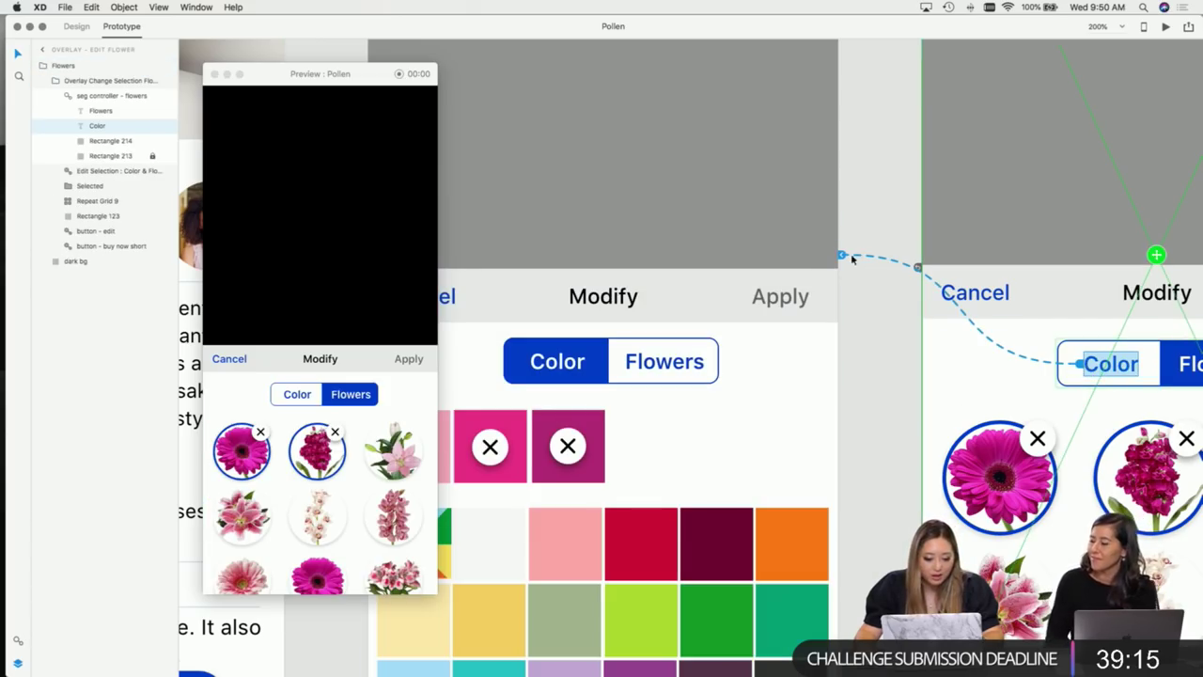
drag(842, 256, 547, 369)
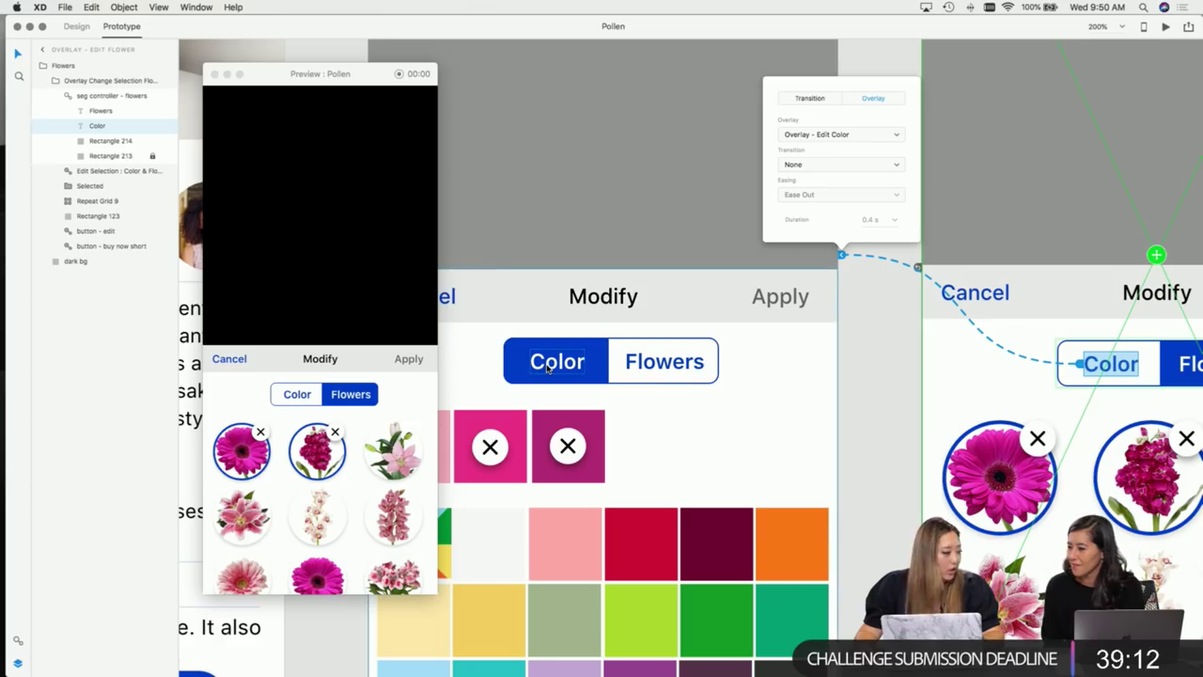
click(43, 66)
click(44, 67)
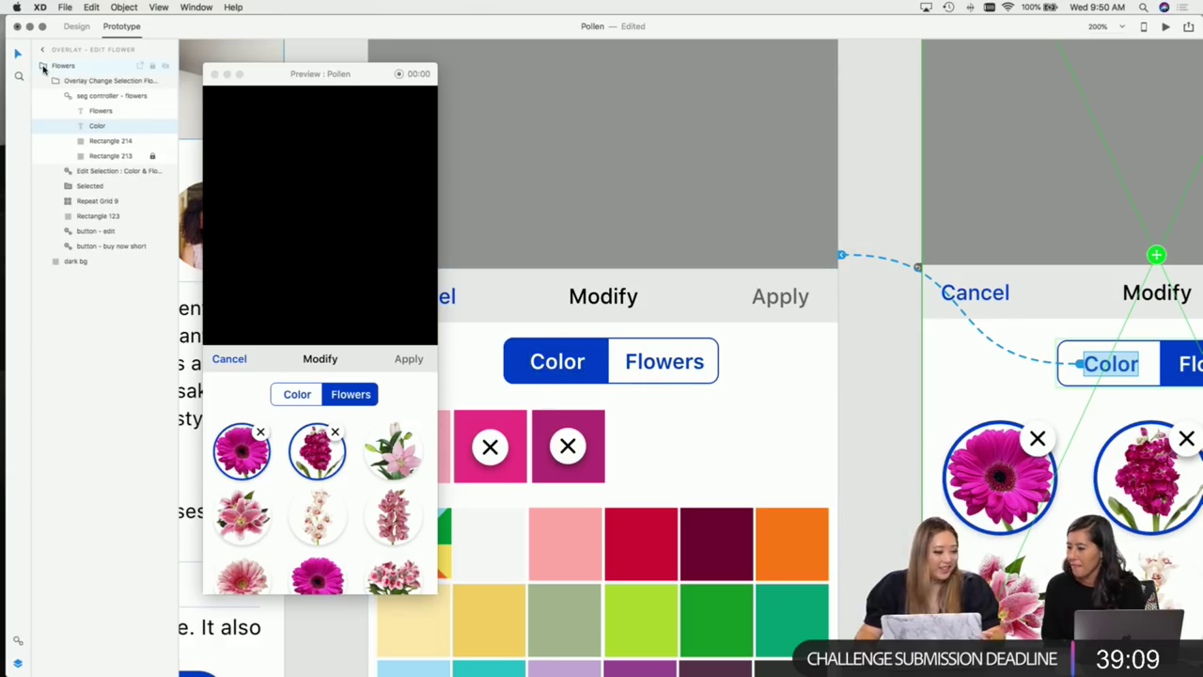
Step: Take the Overlay - Edit Flower layers out of the Flowers and Overlay Change Selection Flowers groups, up to the artboard's top level
click(55, 83)
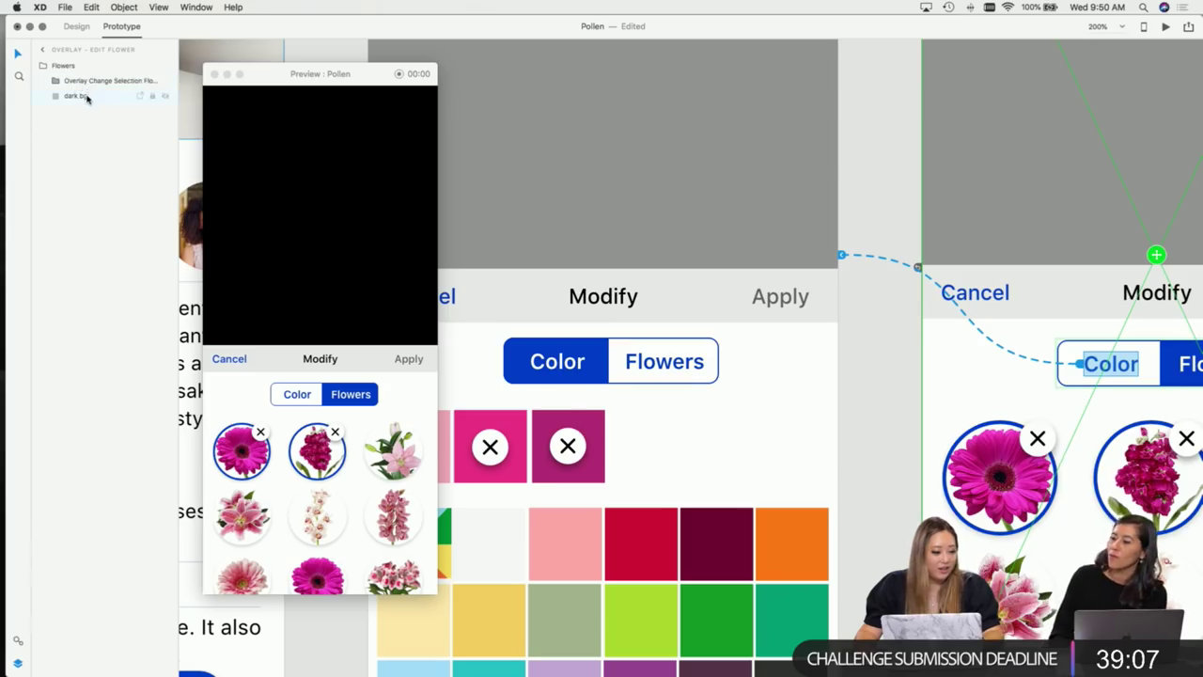
mouse_move(85, 94)
mouse_down()
mouse_move(85, 61)
mouse_move(75, 87)
mouse_up()
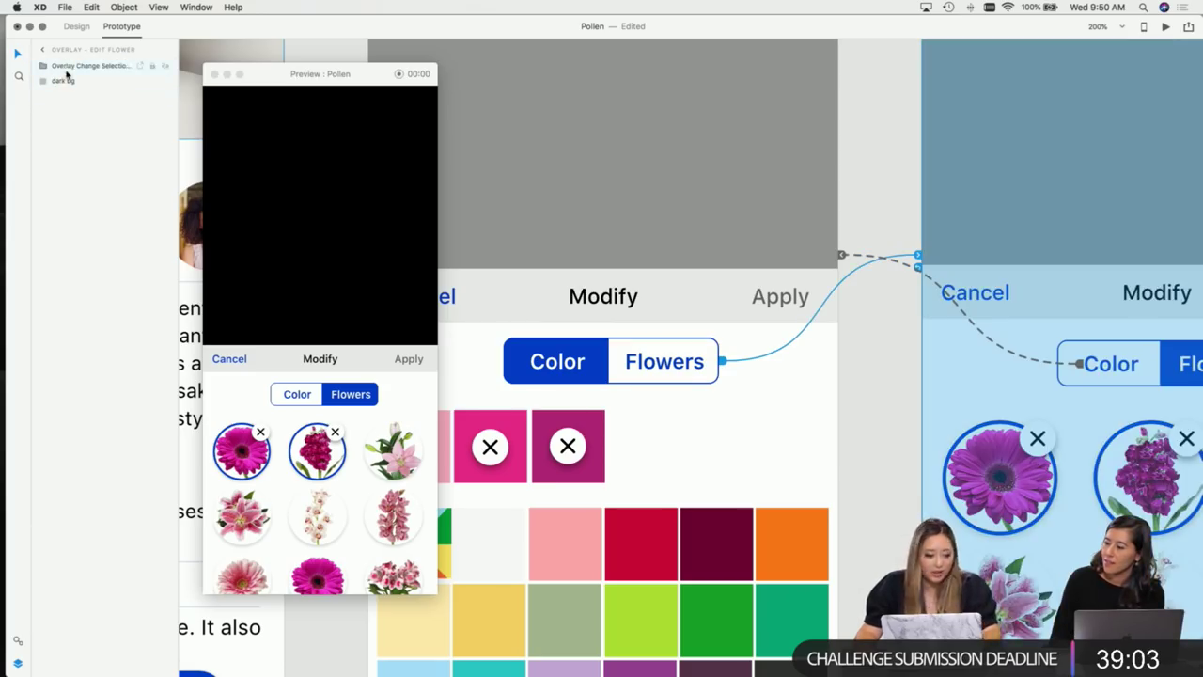
click(43, 67)
click(56, 82)
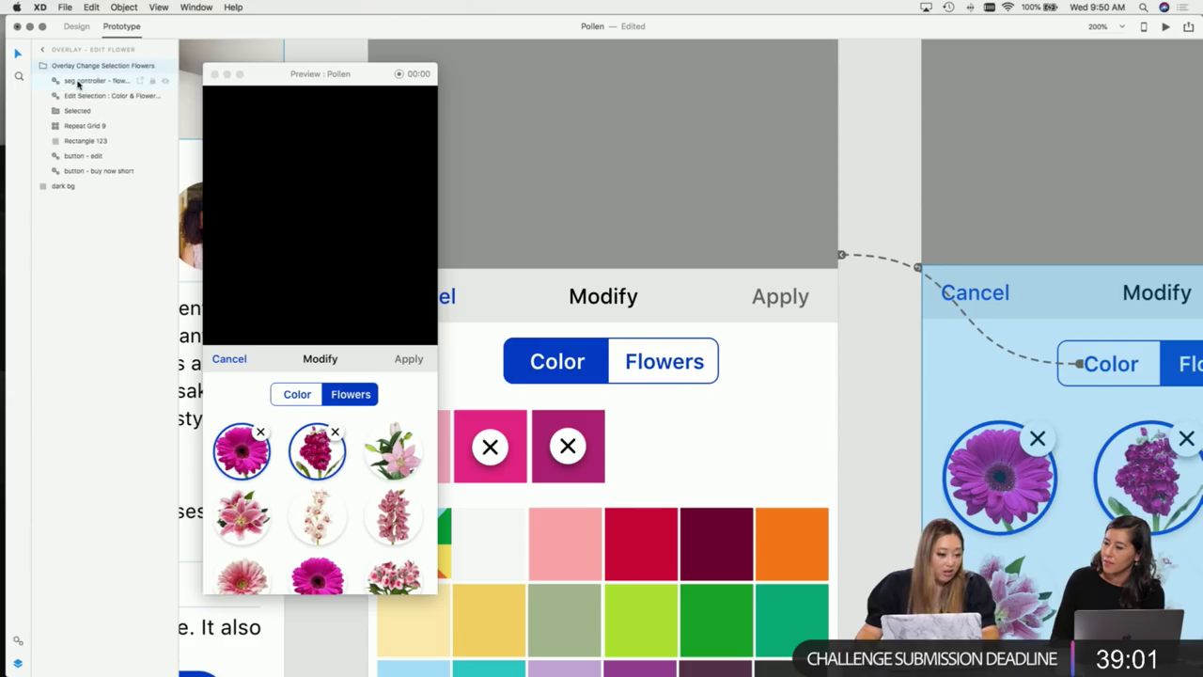
drag(62, 92, 68, 58)
click(81, 172)
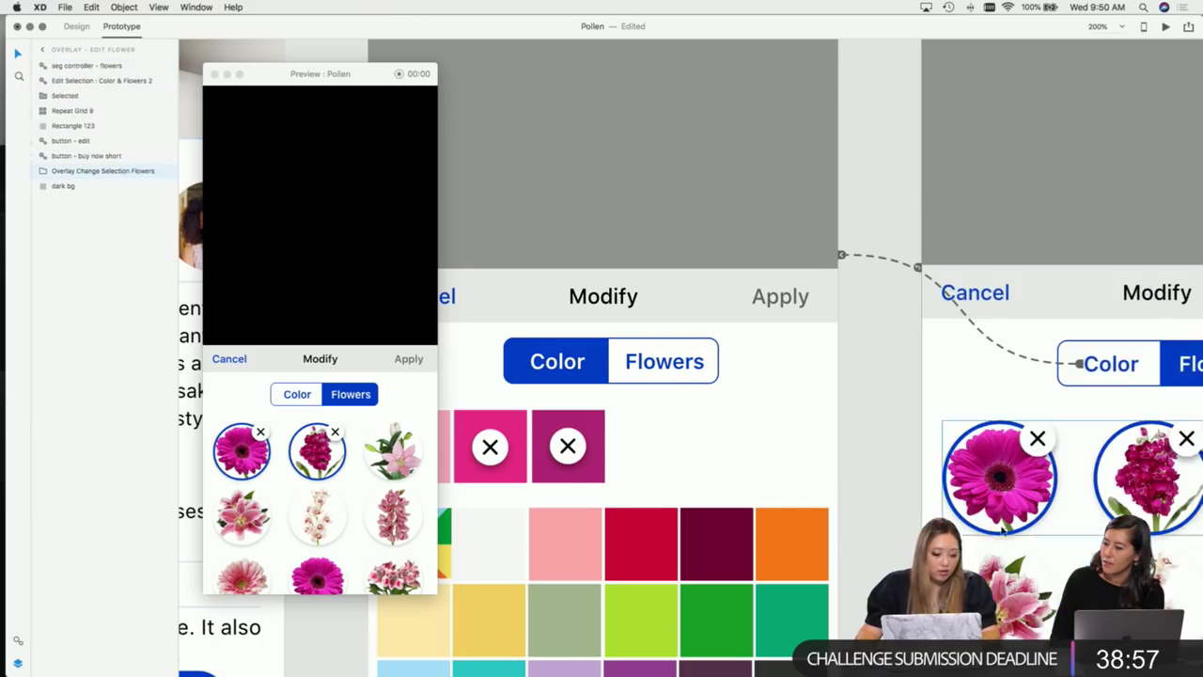
Step: Try to attach the Color label's wire on Overlay - Edit Flower to the Color segment of the ungrouped controller
click(1082, 367)
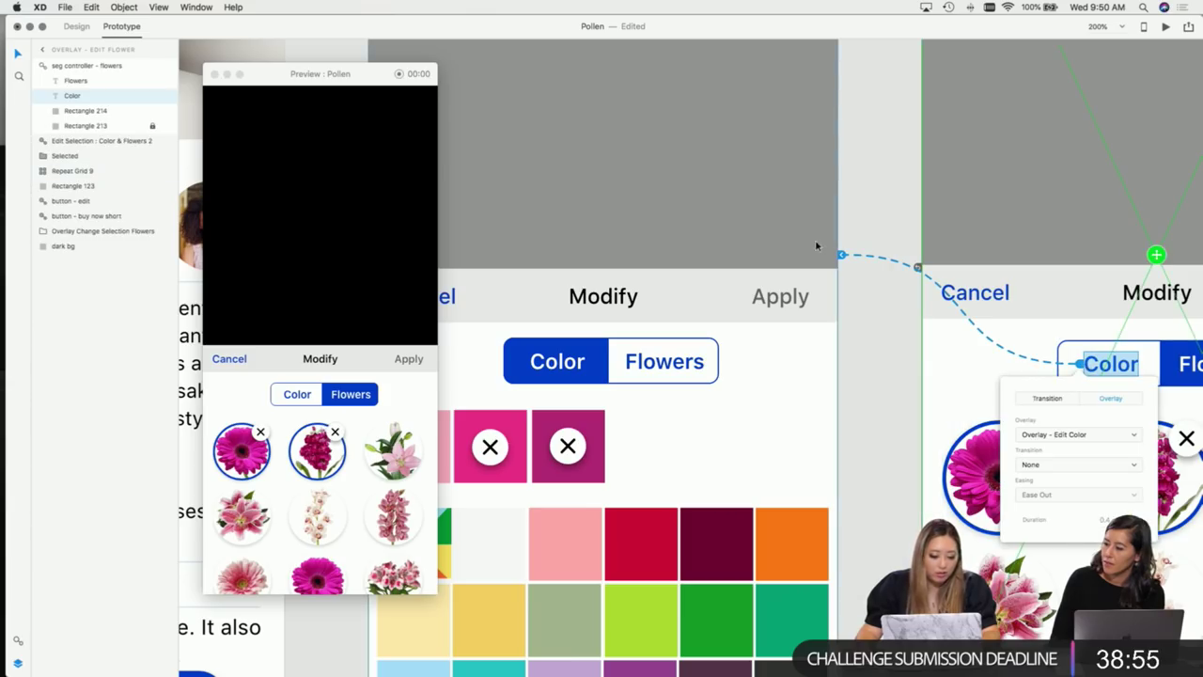
drag(1080, 365, 557, 360)
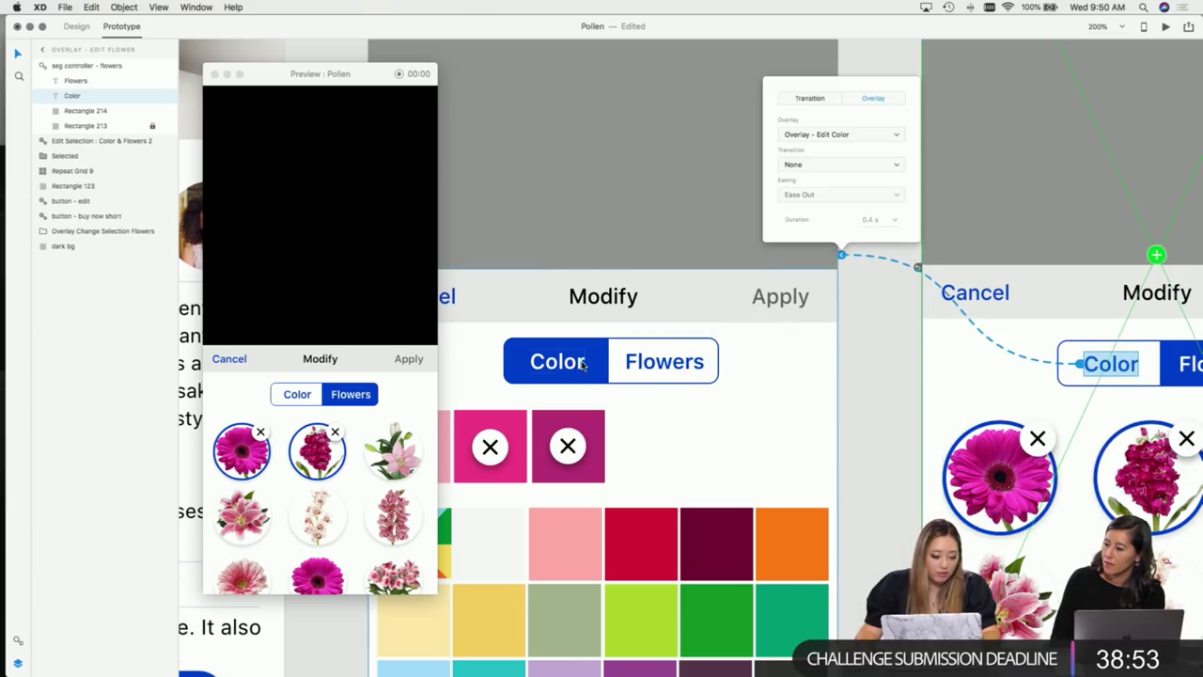
Step: Move all layers of Overlay - Edit Color out of the Overlay Change Selection Color group, above it at the top level
click(557, 362)
click(74, 81)
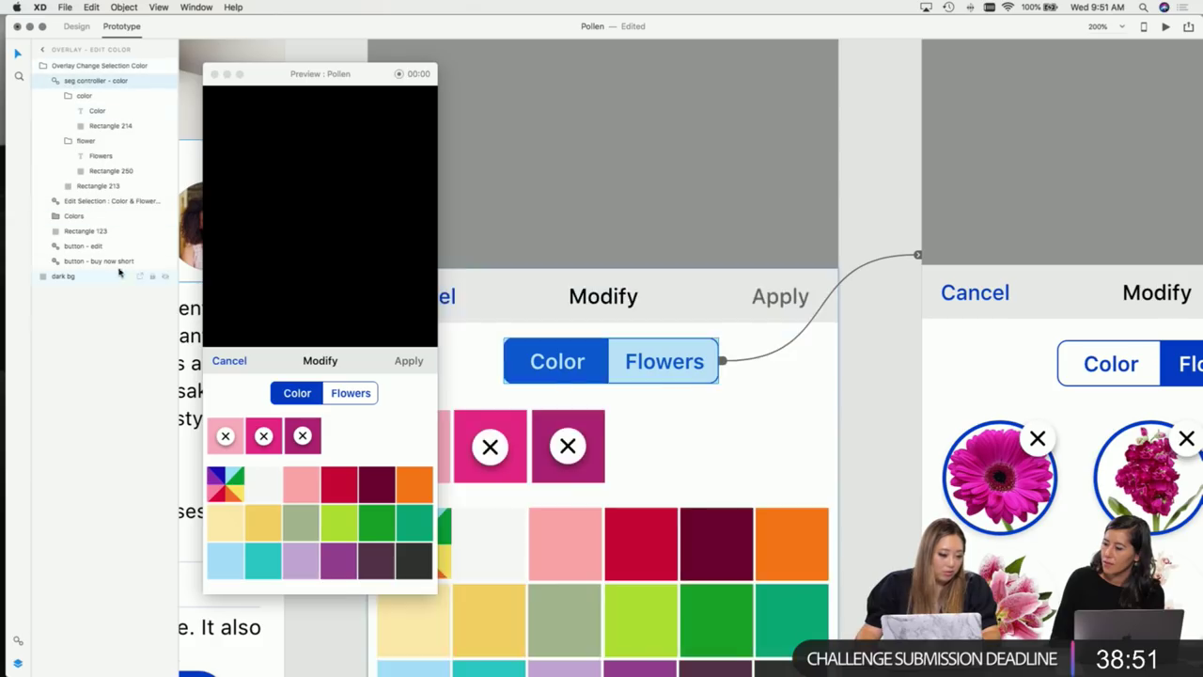
shift+click(110, 262)
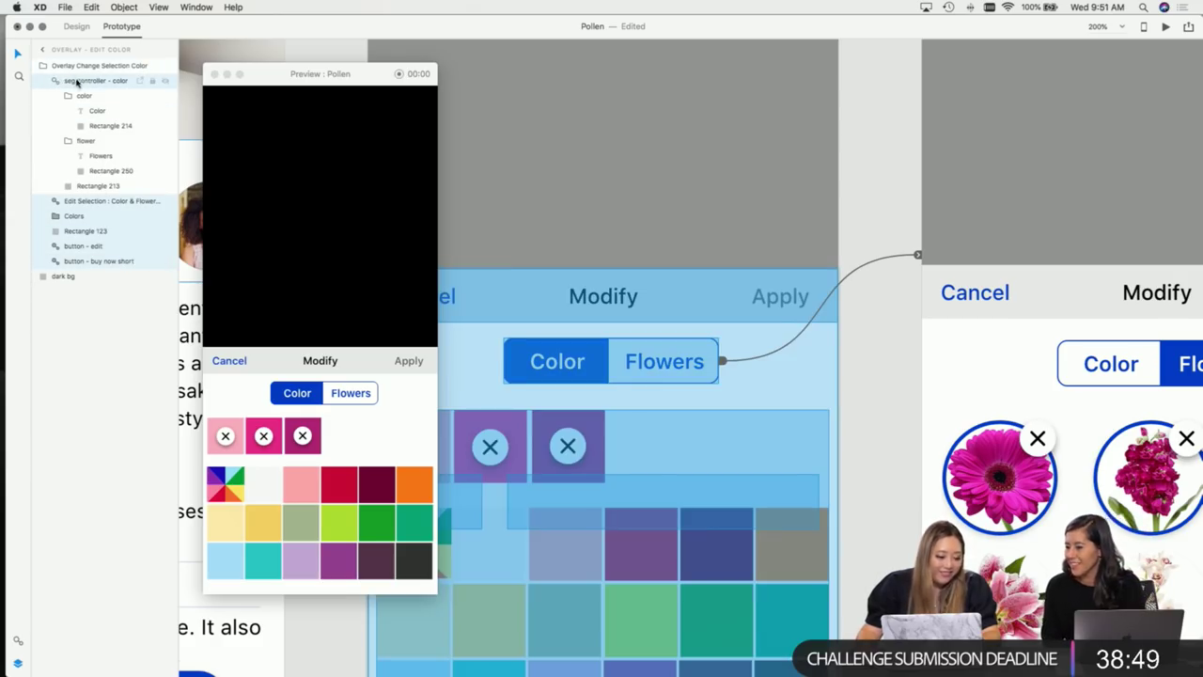
drag(75, 82, 75, 66)
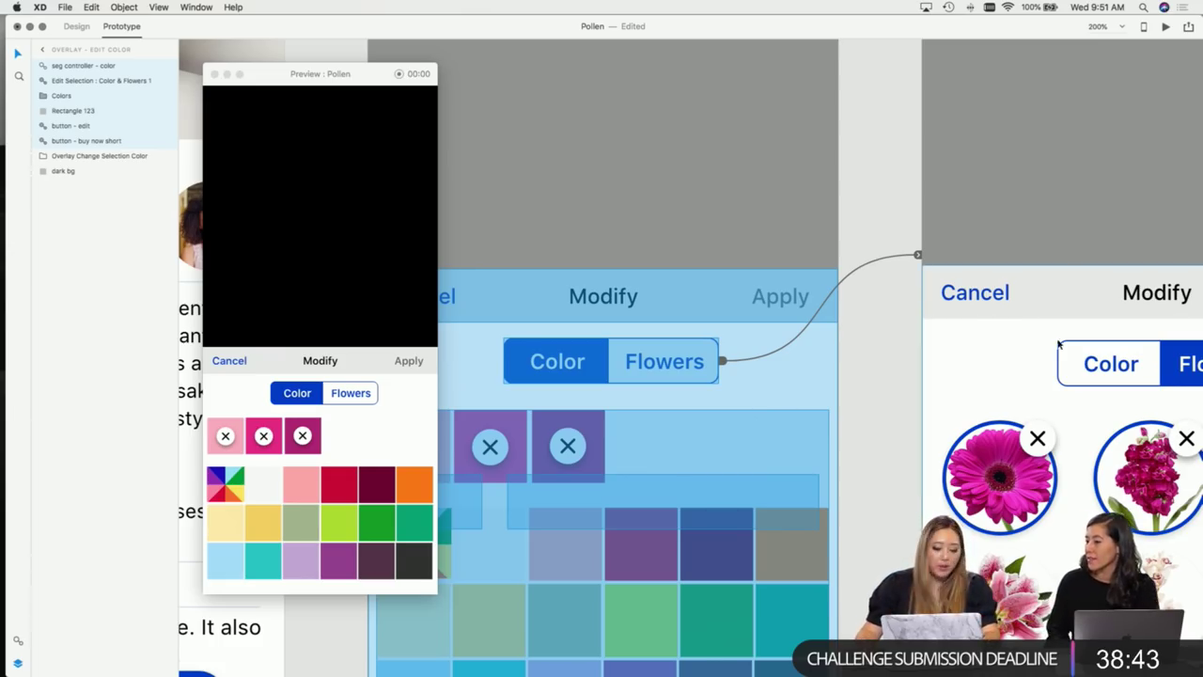
Step: Retry dropping the end of the Color label's overlay wire onto the Color segment on Overlay - Edit Color
double_click(1105, 367)
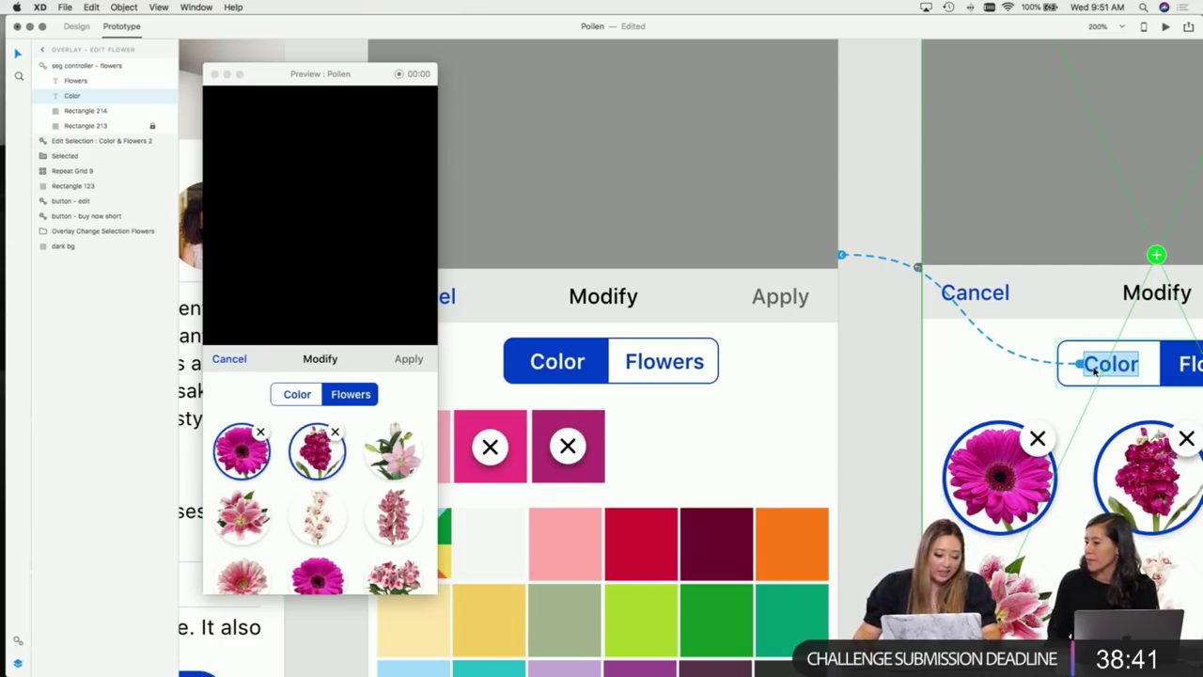
drag(842, 254, 556, 370)
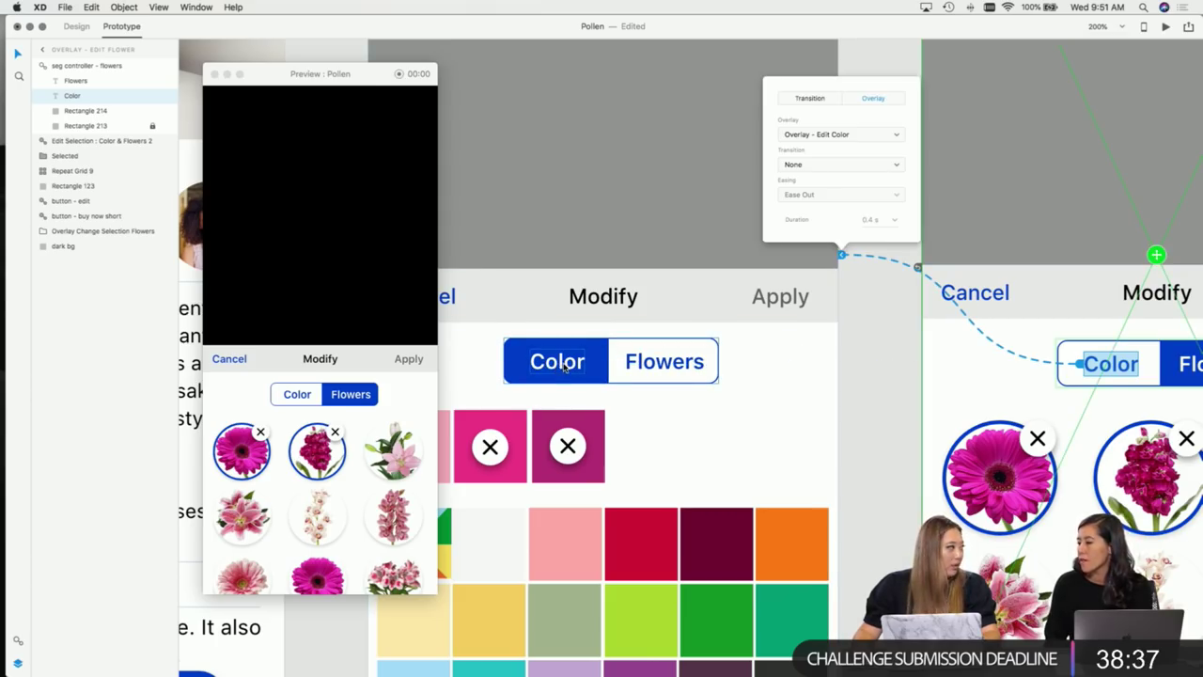
Step: Remove the prototype wires linking Product Detail's edit button, Overlay - Edit Color and Overlay - Edit Flower
scroll(647, 358, down, 5)
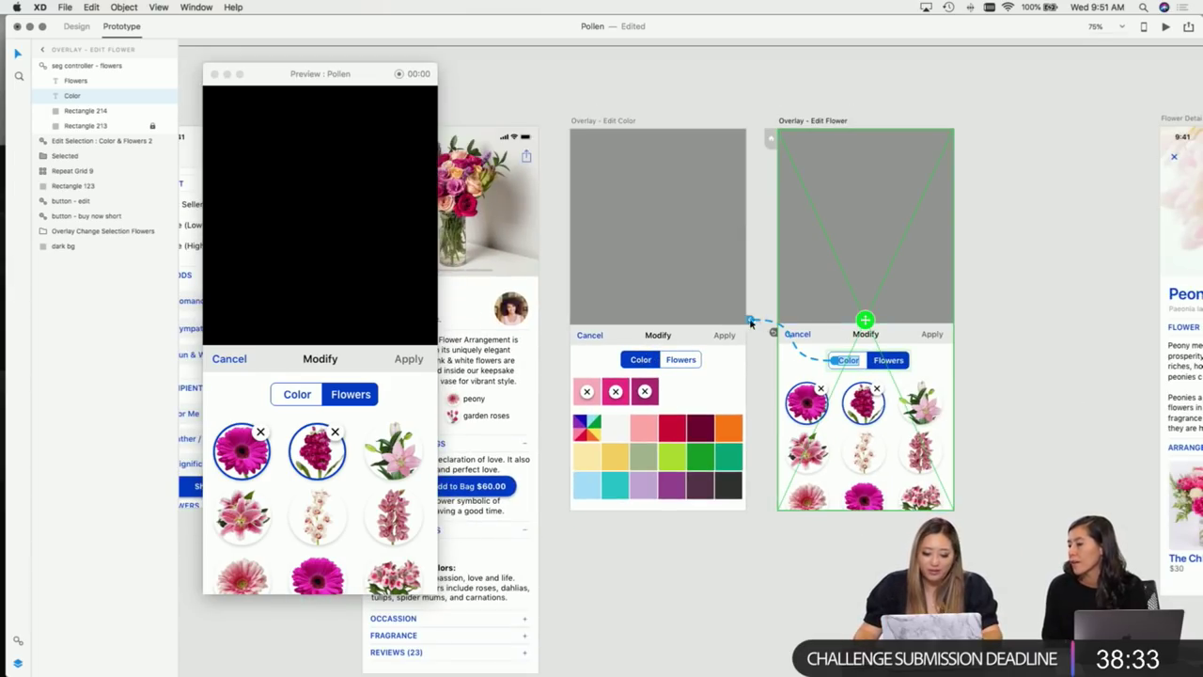
click(609, 130)
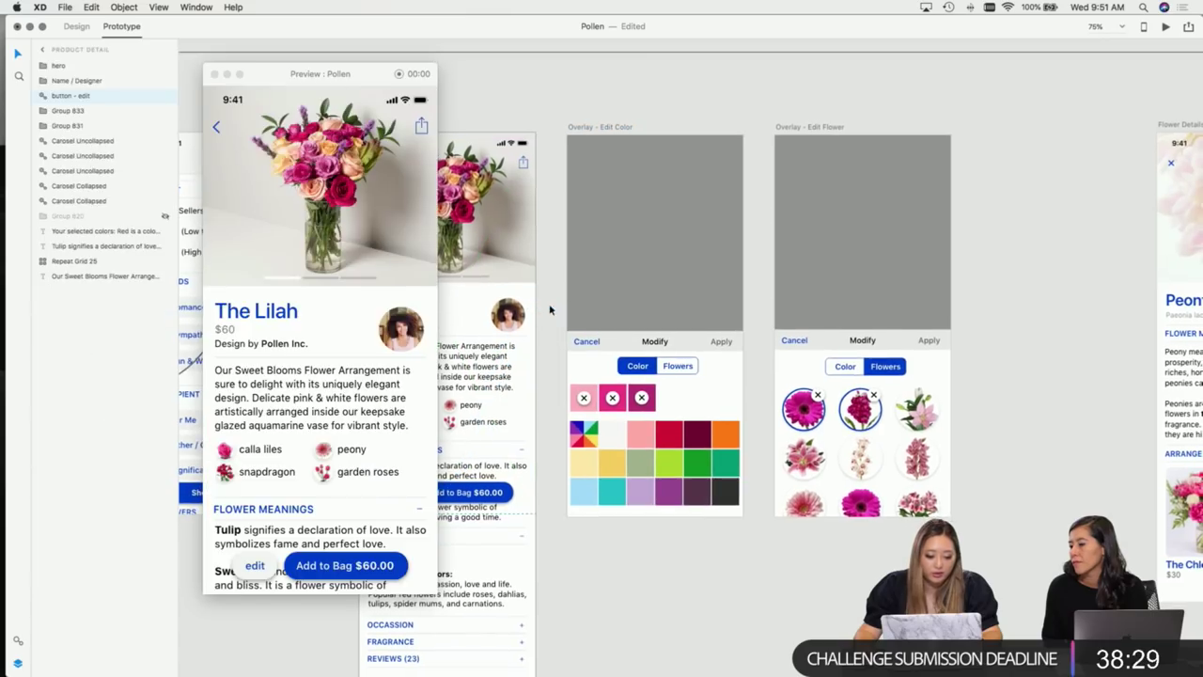
click(801, 129)
click(678, 365)
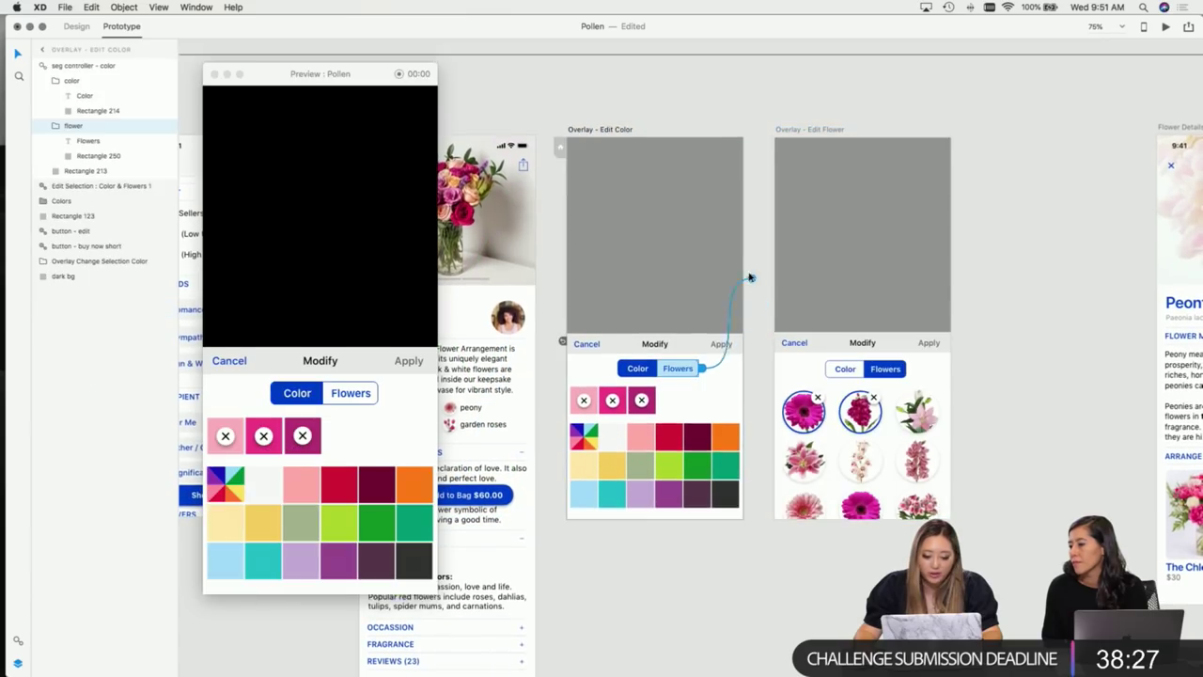
click(600, 125)
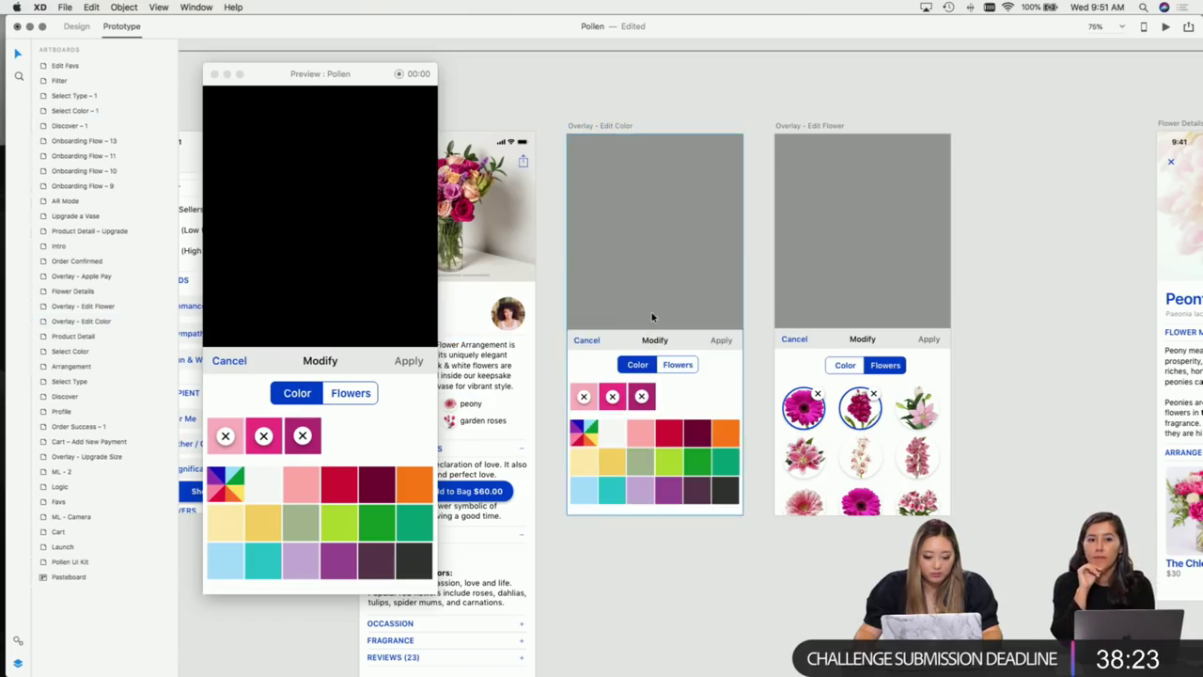
Step: Group all Overlay - Edit Color layers except dark bg and name the group Color Overlay
double_click(627, 338)
click(43, 66)
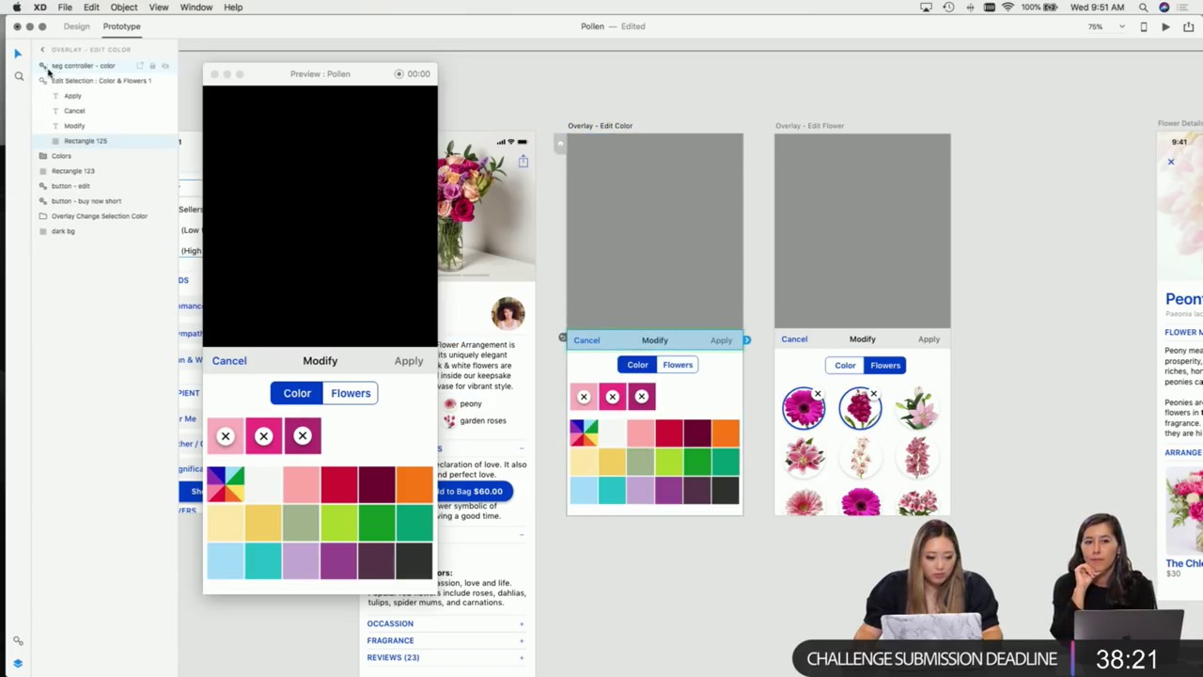
click(43, 81)
shift+click(94, 156)
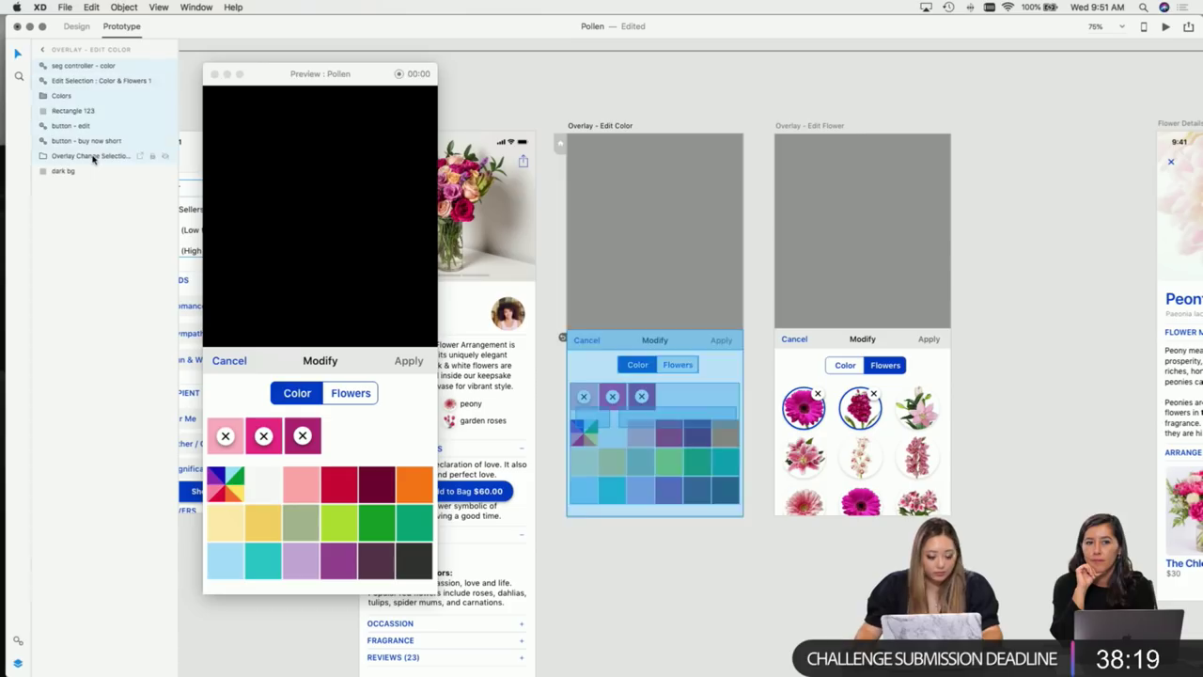
key(super+g)
double_click(65, 66)
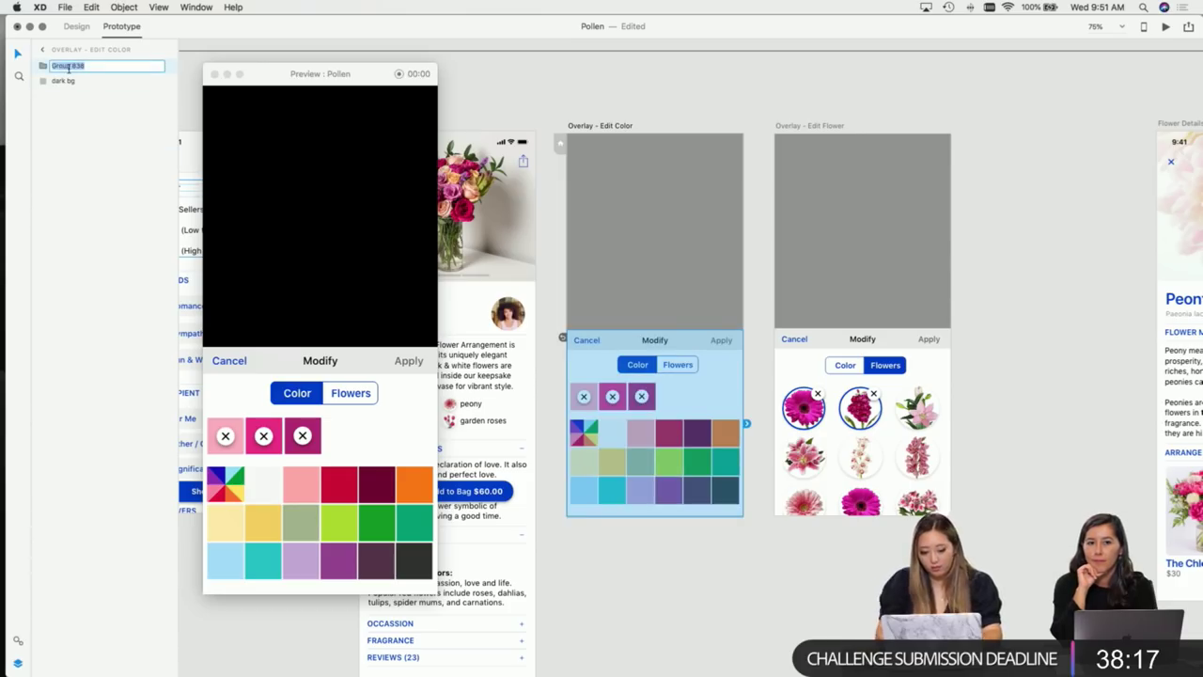
text(Color Overlay)
key(Return)
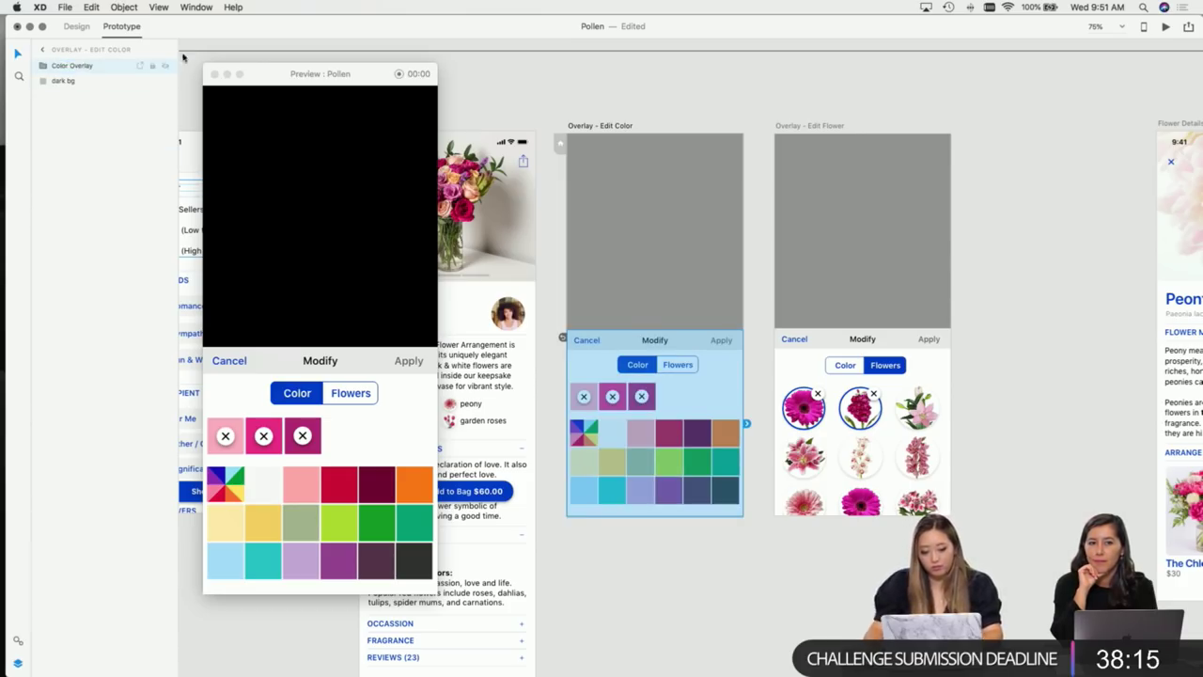
Step: Group all Overlay - Edit Flower layers except dark bg and name the group overlay flowers
click(881, 356)
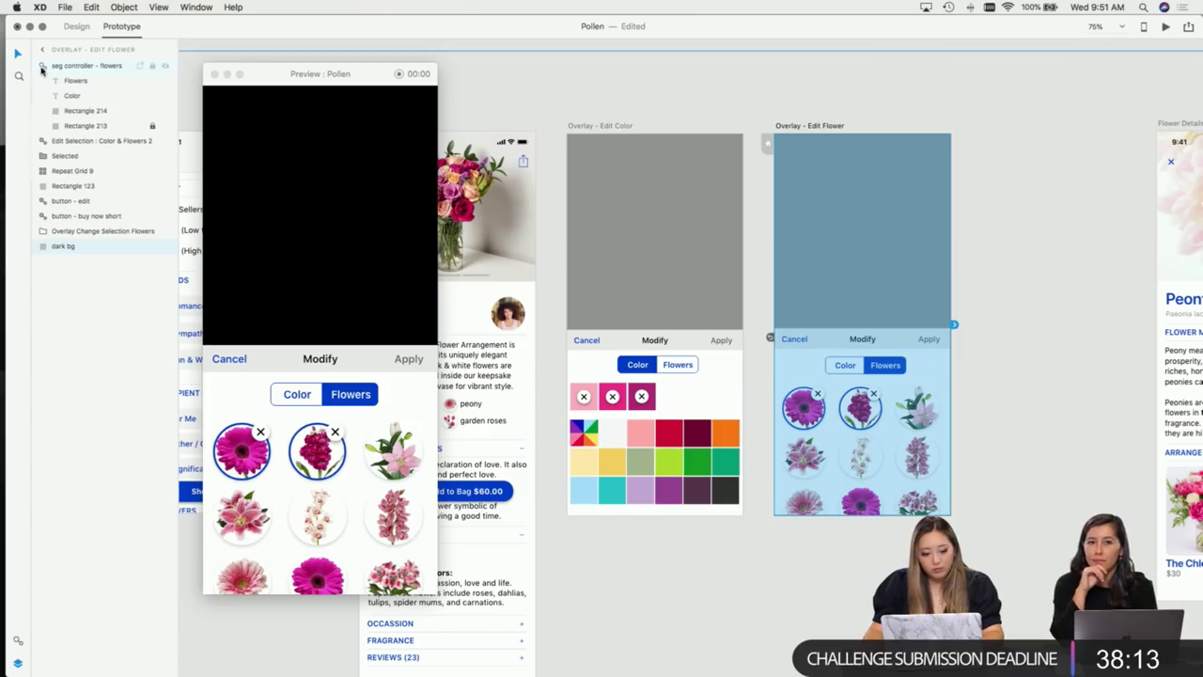
click(42, 66)
shift+click(87, 172)
key(super+g)
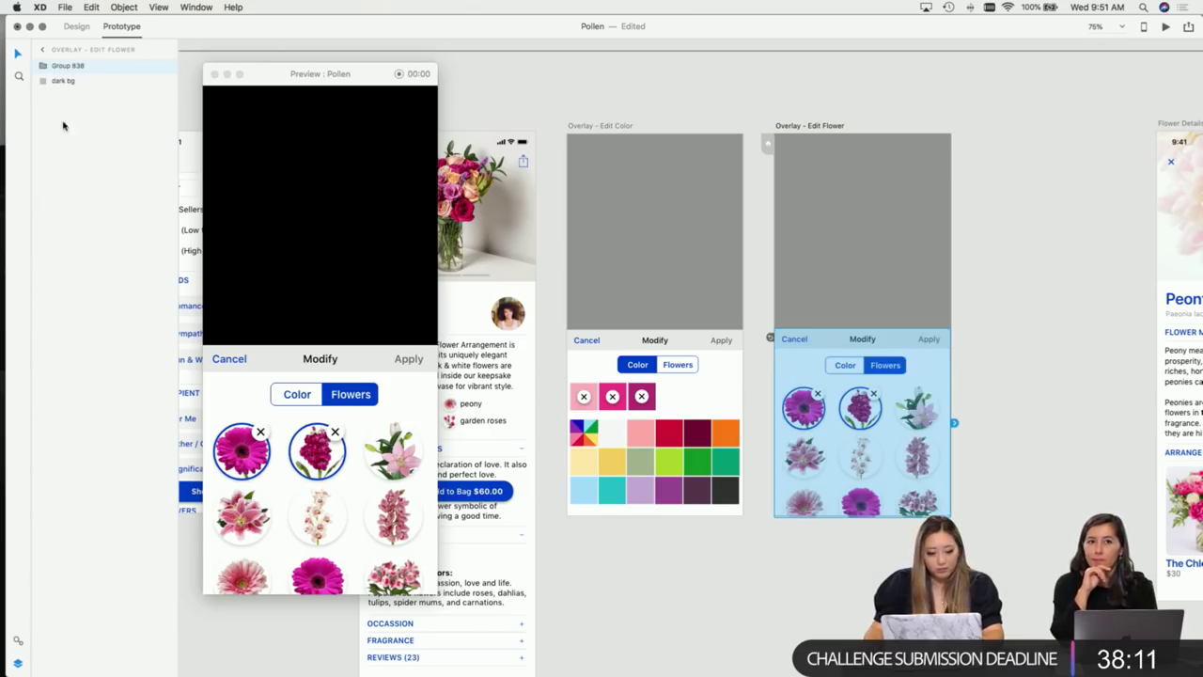
double_click(63, 67)
text(overla)
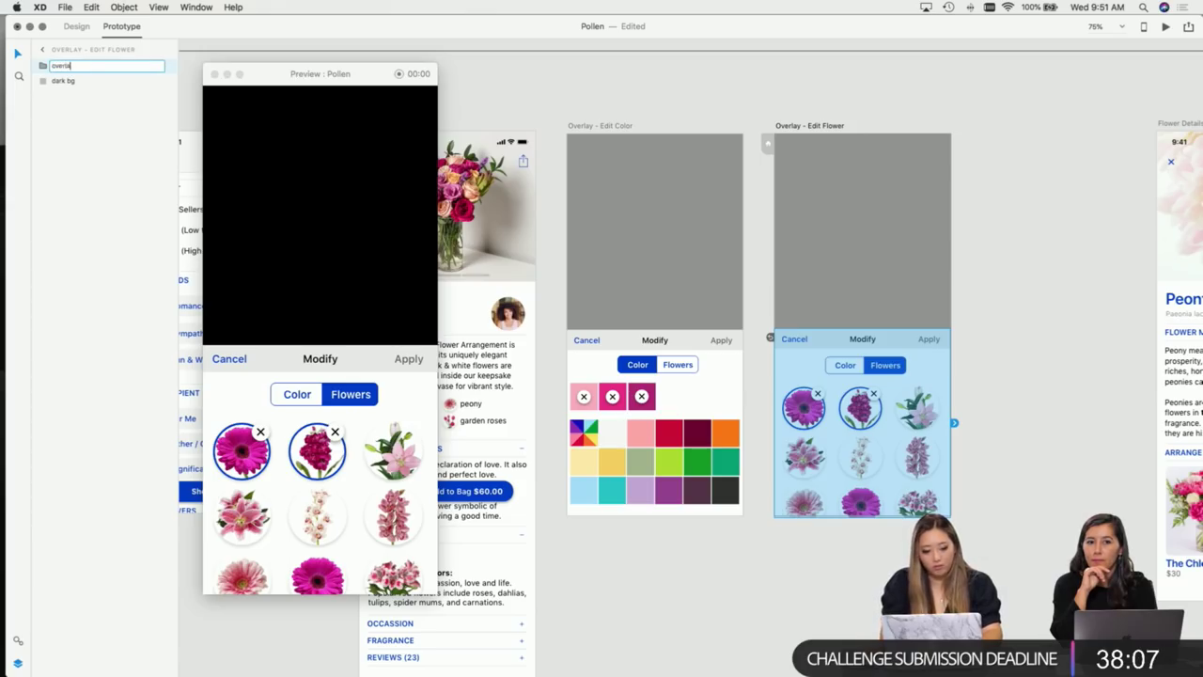
text(y flowers)
key(Return)
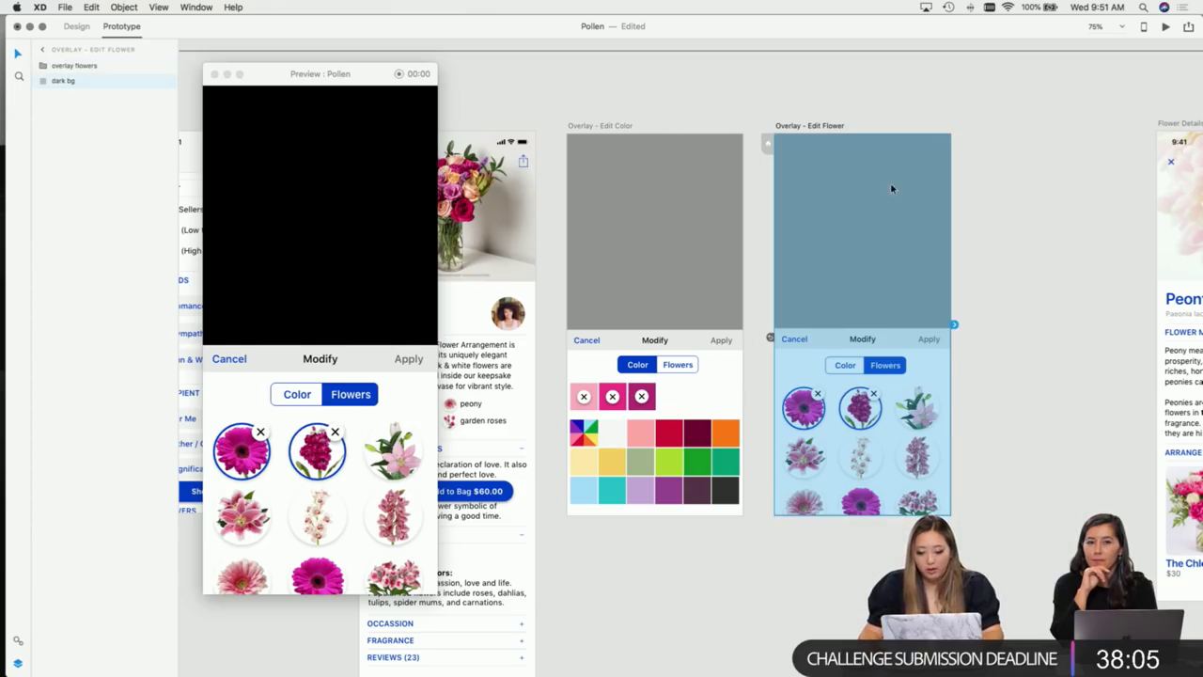
Step: Select the hero on Product Detail, switch to the Design workspace and close the preview window
click(673, 202)
key(Escape)
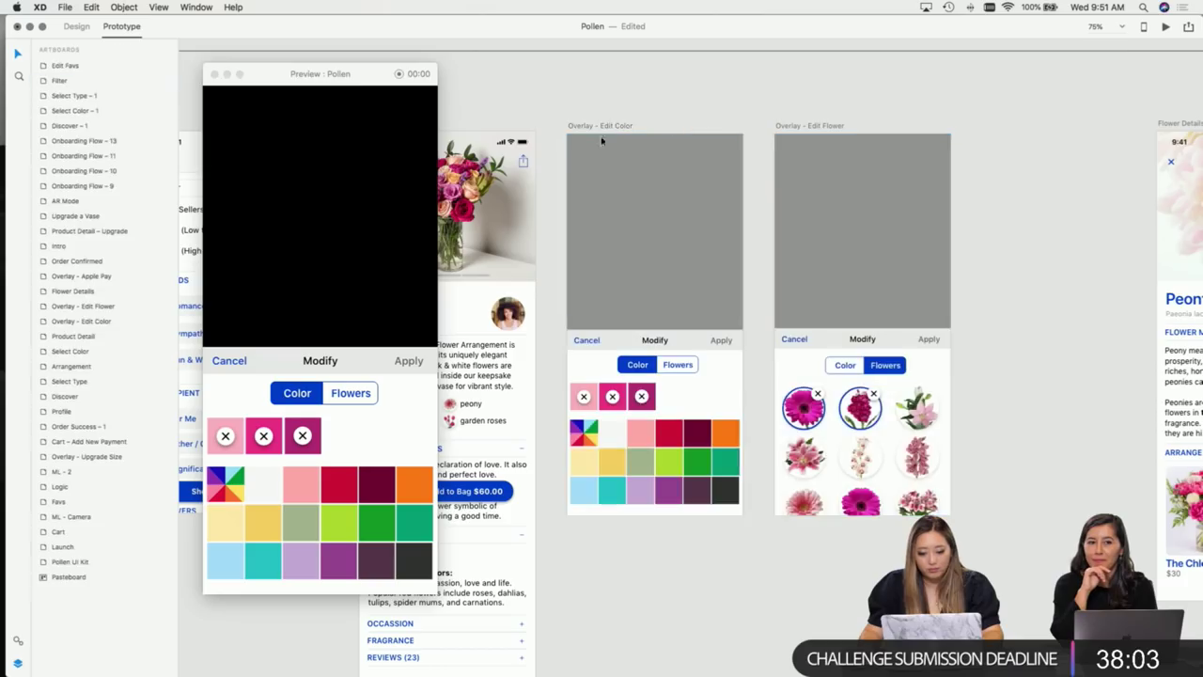
scroll(658, 282, left, 5)
click(655, 150)
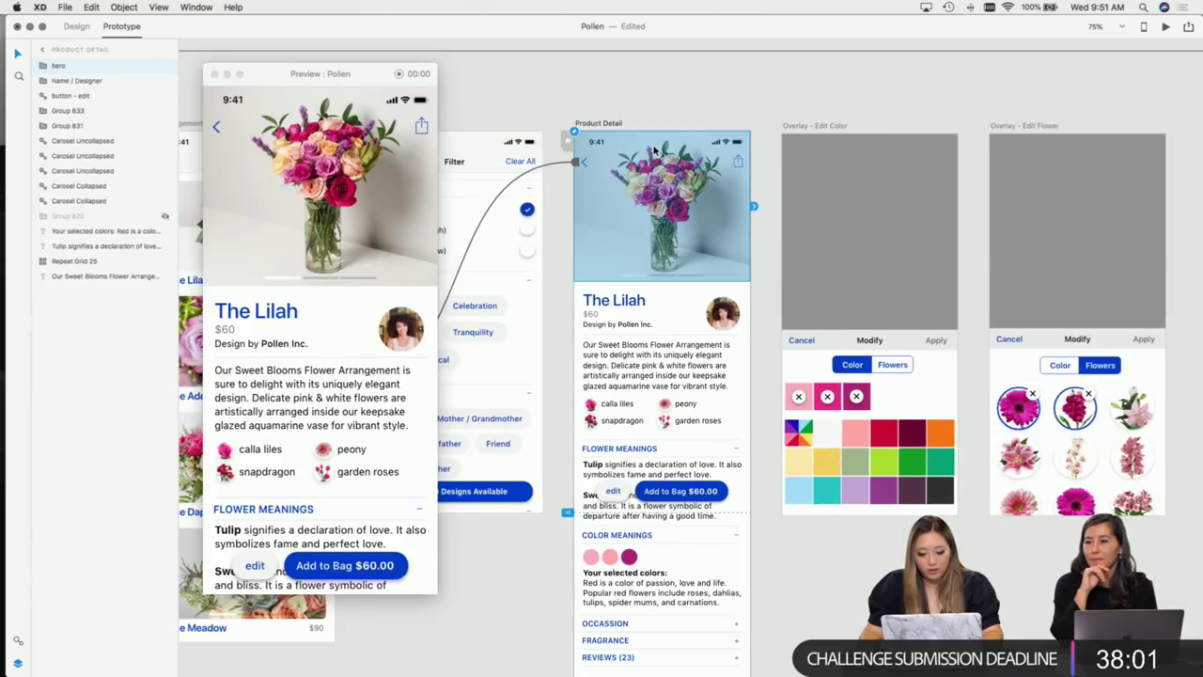
click(77, 26)
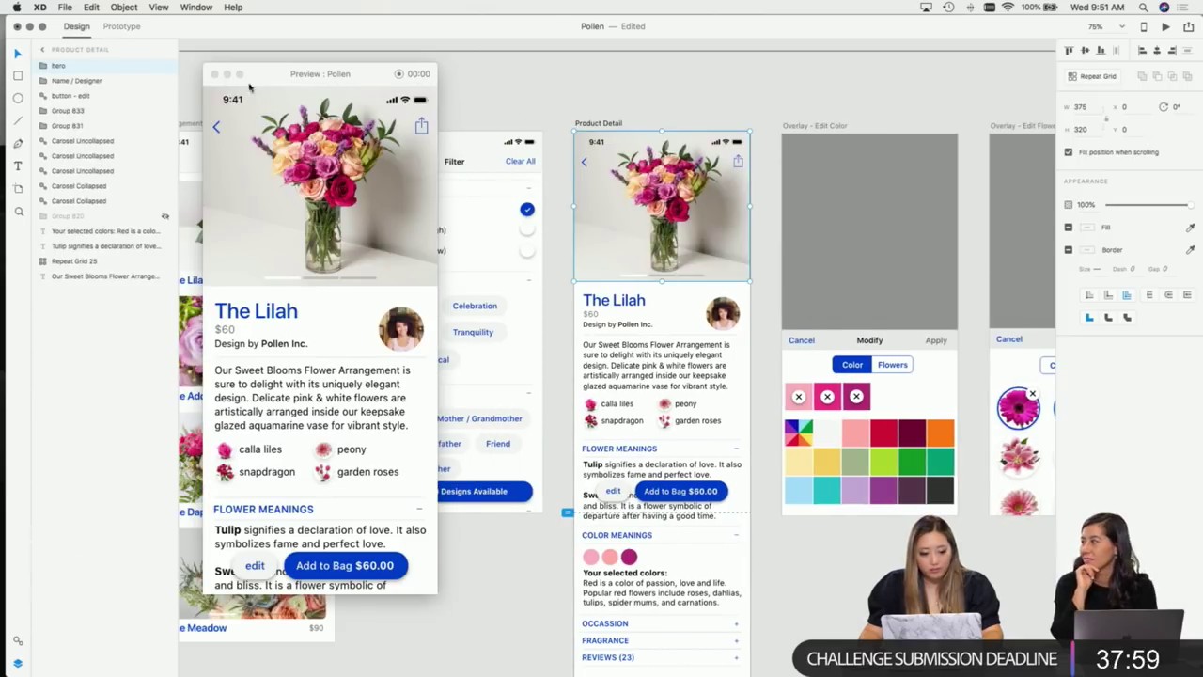
click(215, 74)
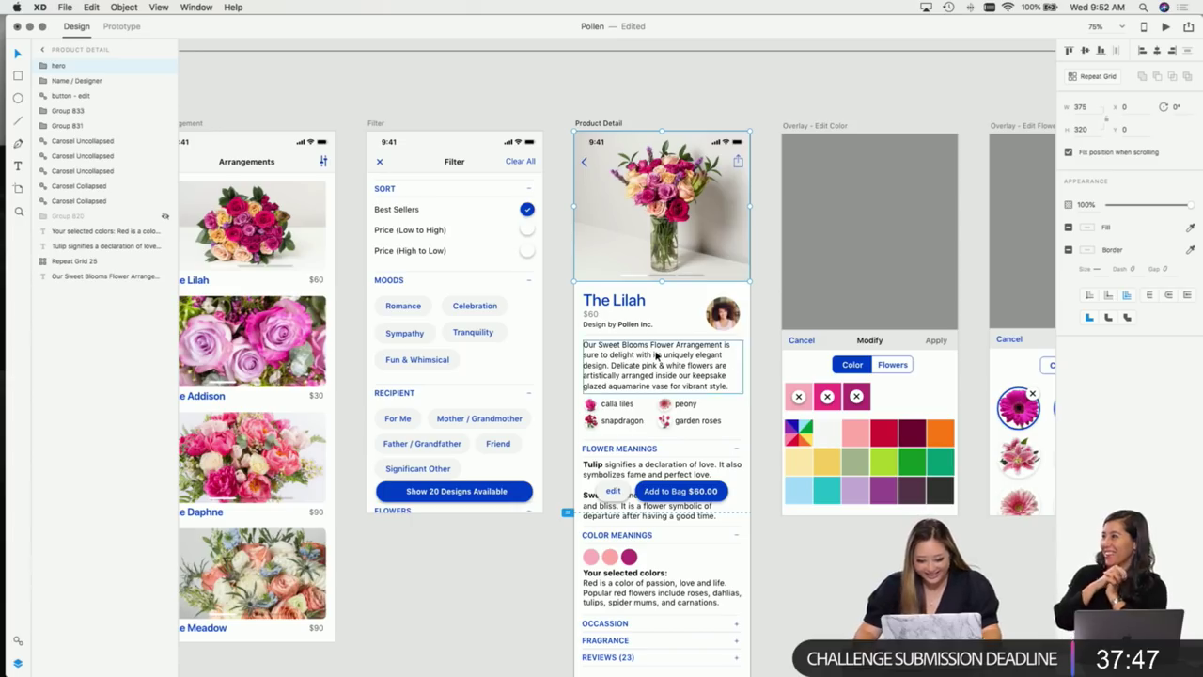
Step: Move Product Detail's flower list repeat grid up in the layer order, directly below Name / Designer
shift+click(68, 80)
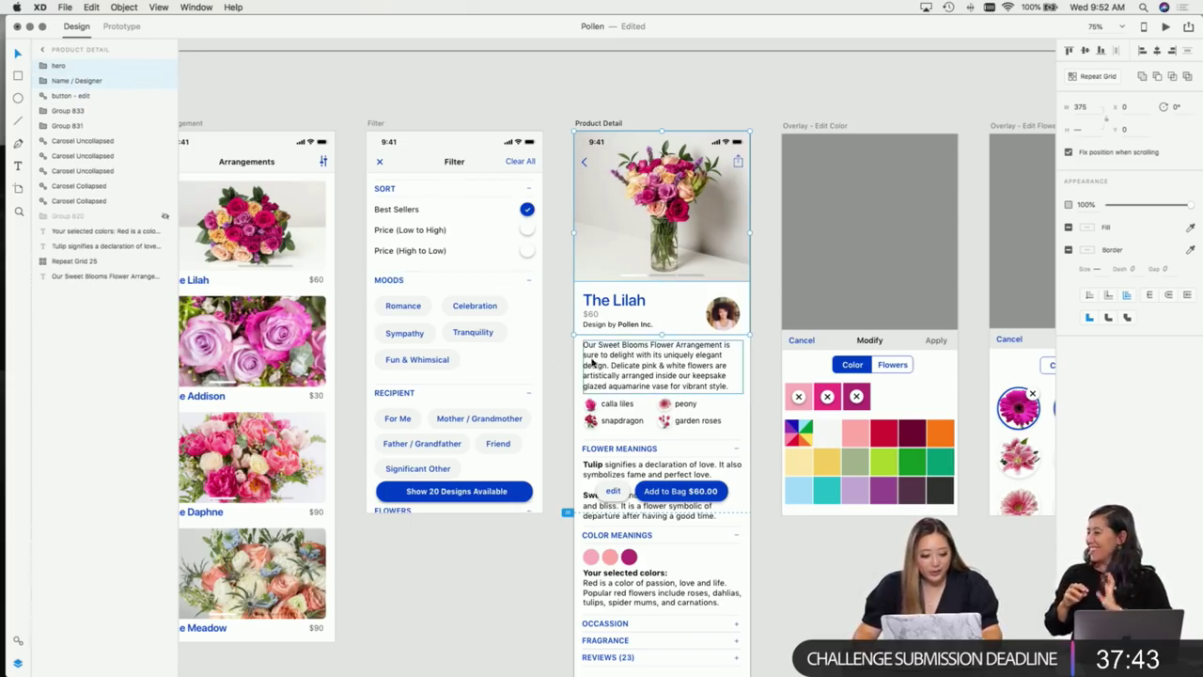
shift+click(590, 367)
double_click(618, 412)
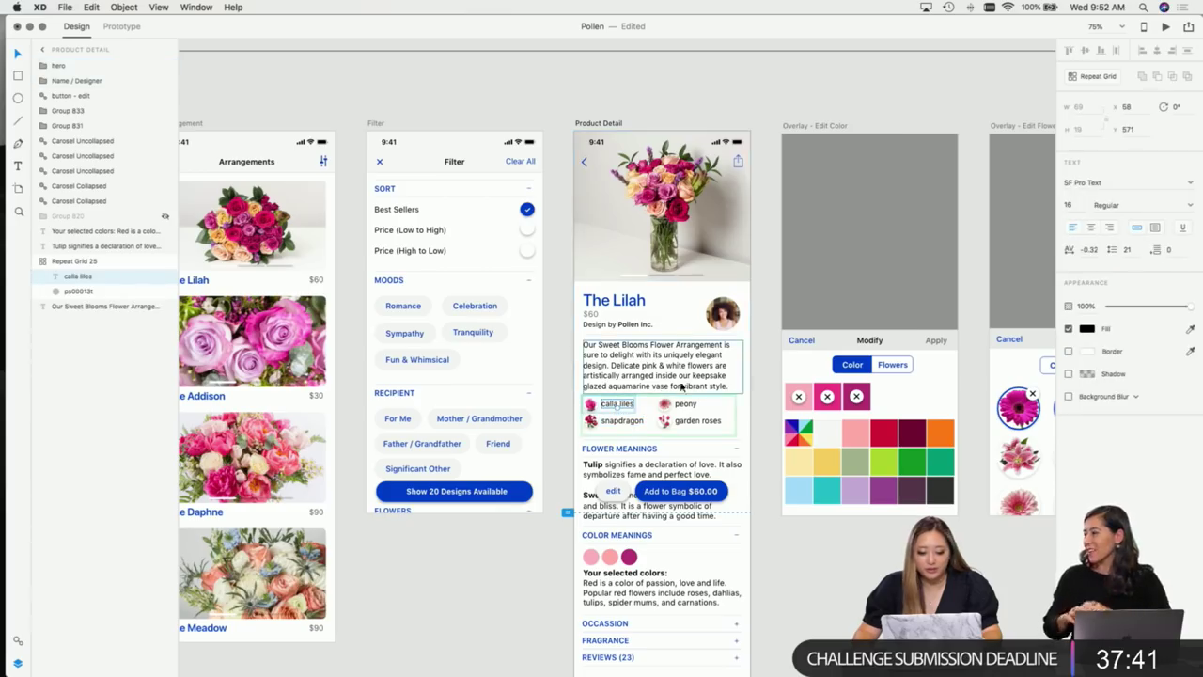
click(56, 261)
drag(56, 261, 96, 91)
Step: Copy the hero, Name / Designer and flower list repeat grid from Product Detail onto Overlay - Edit Color
shift+click(100, 67)
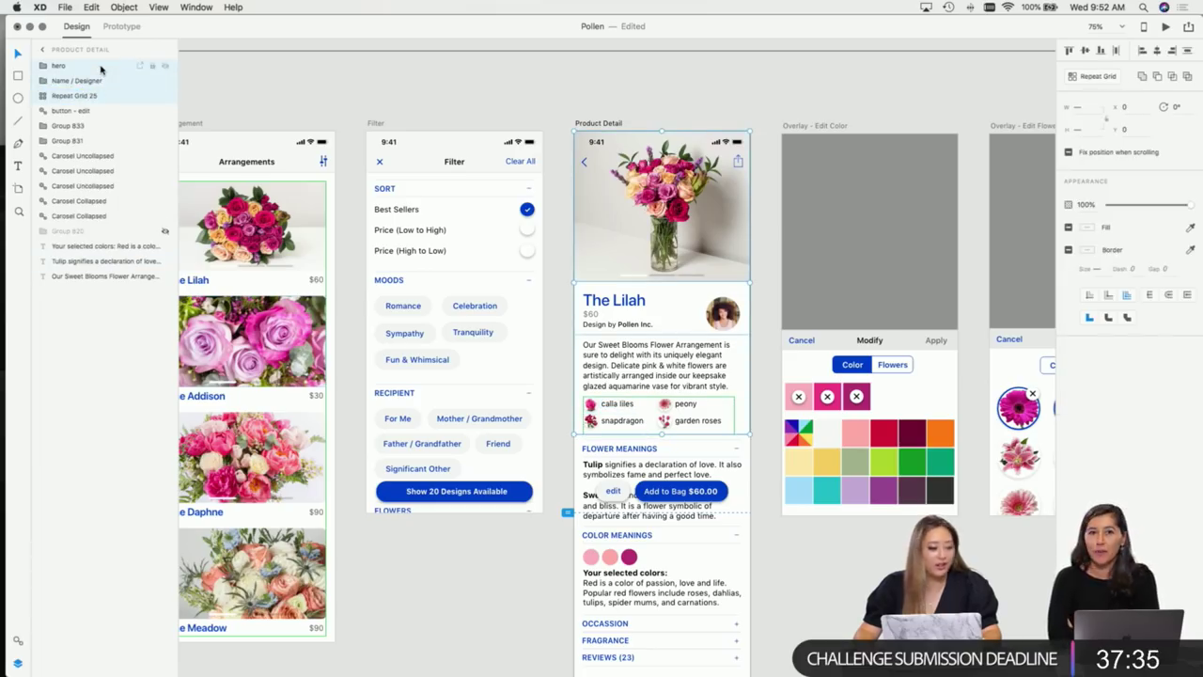
click(905, 287)
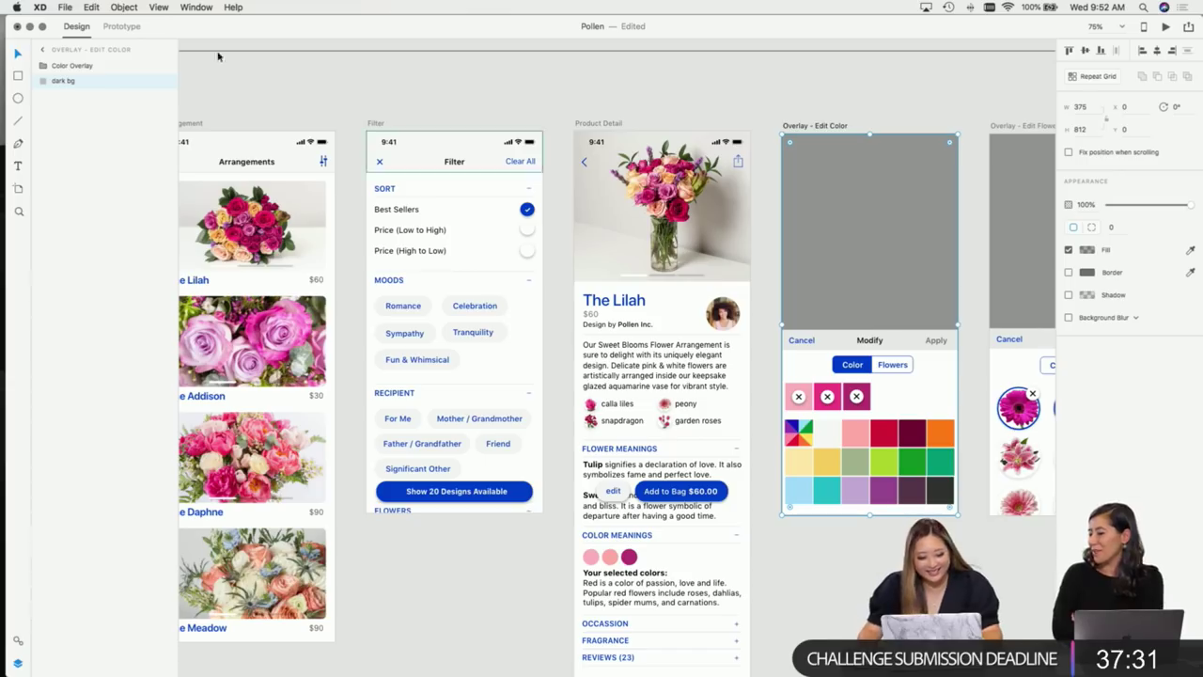
key(super+v)
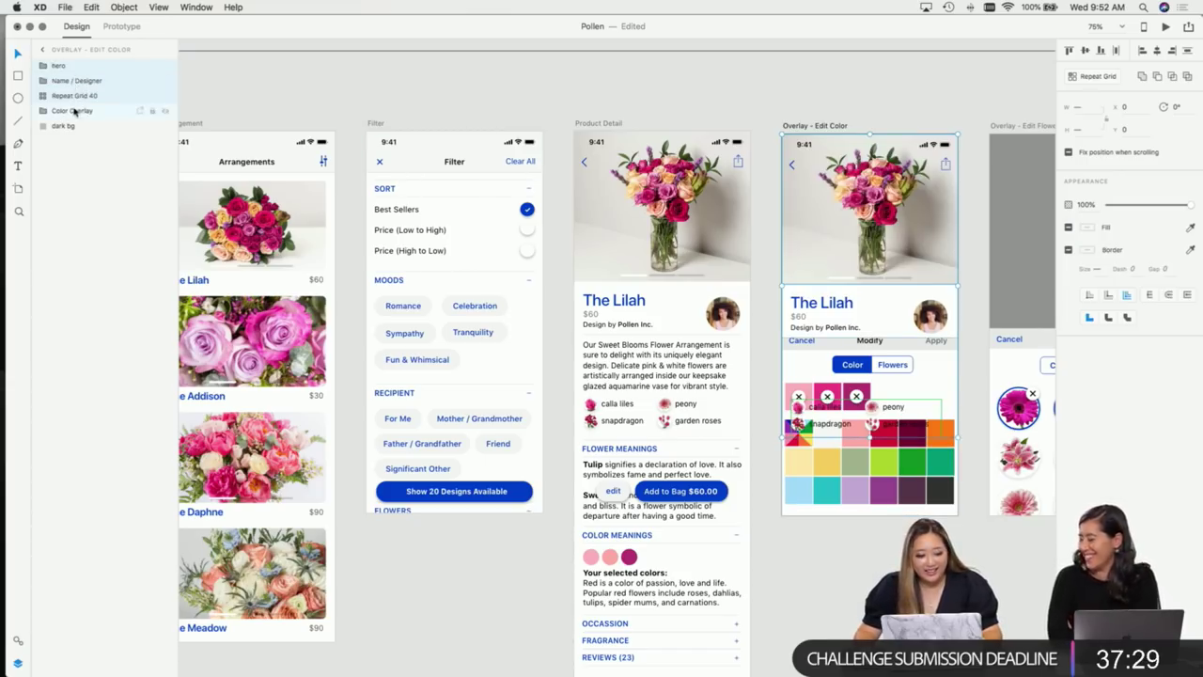
Step: Move Color Overlay and dark bg above the pasted product content on Overlay - Edit Color, and save the document
click(69, 112)
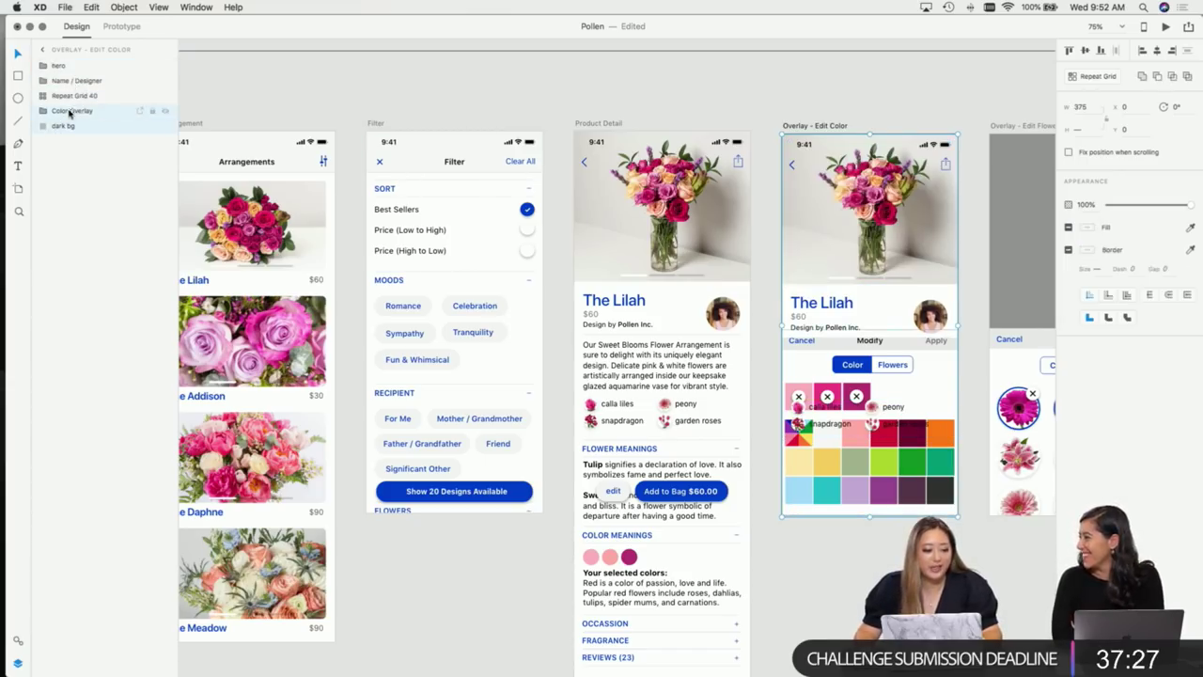
drag(45, 115, 44, 60)
key(super+s)
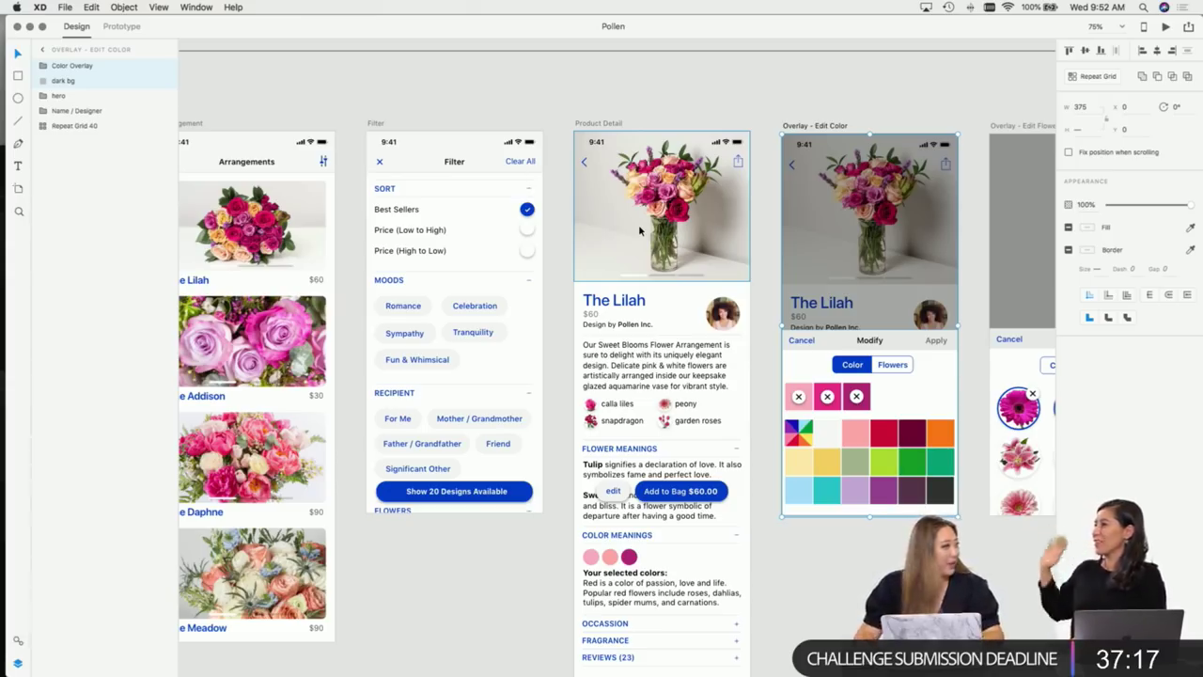
scroll(900, 211, right, 5)
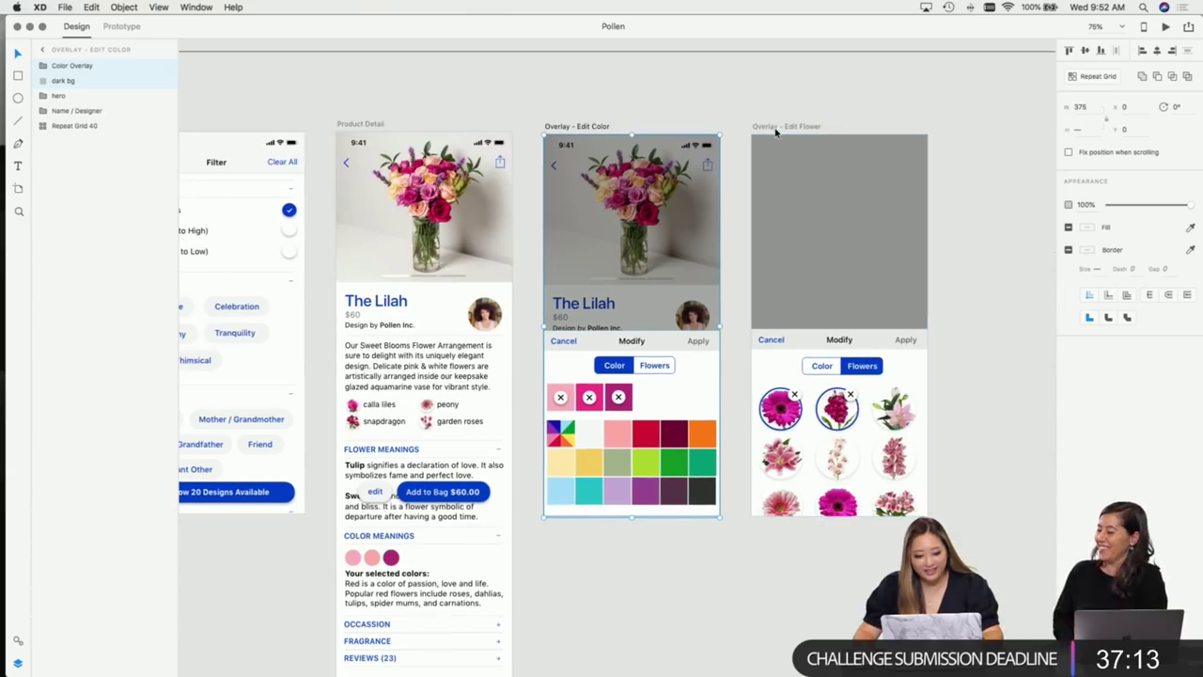
click(775, 130)
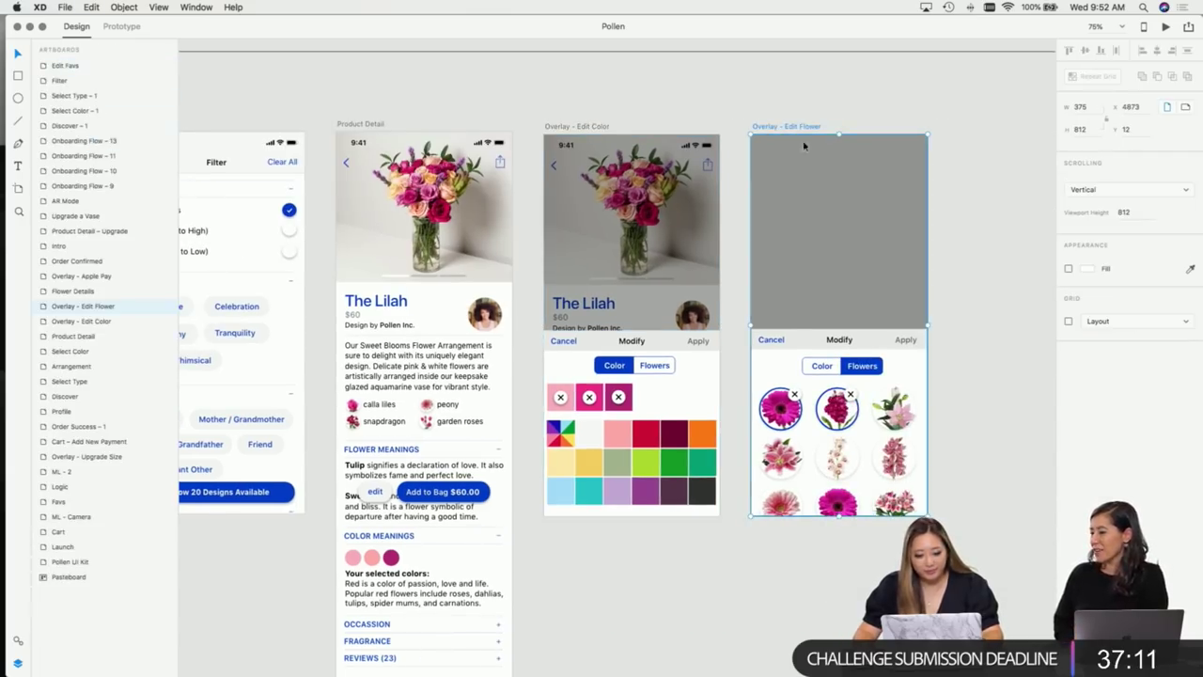
click(803, 298)
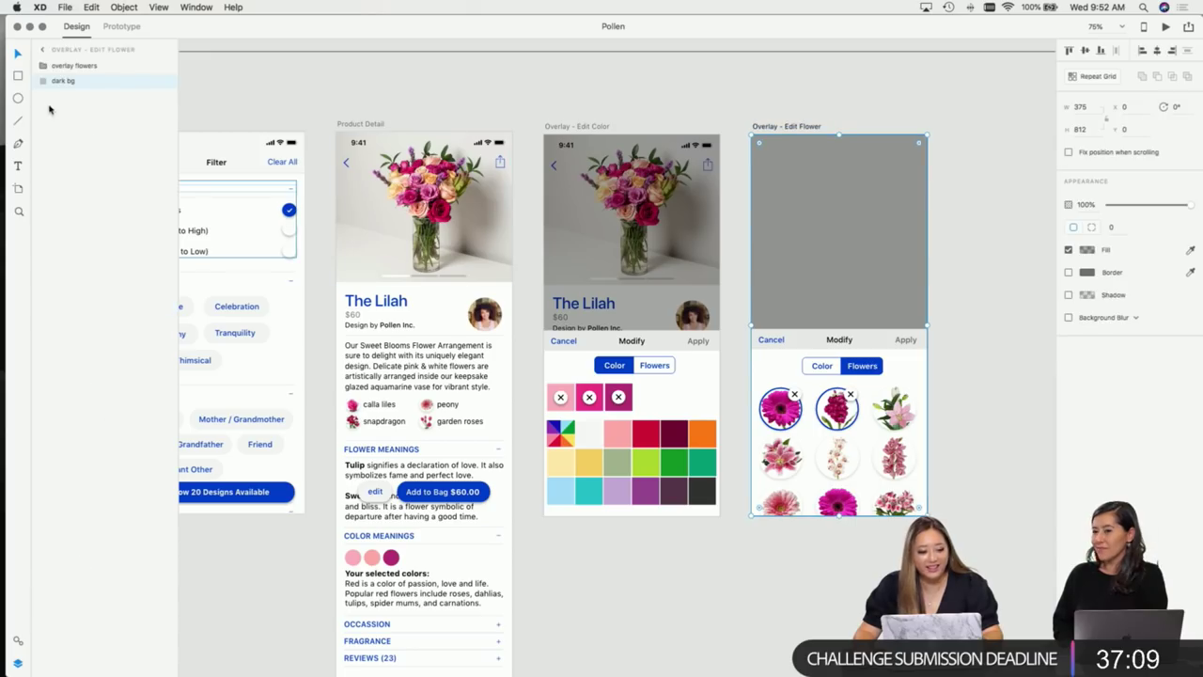
key(super+v)
drag(71, 107, 73, 116)
key(super+s)
key(super+z)
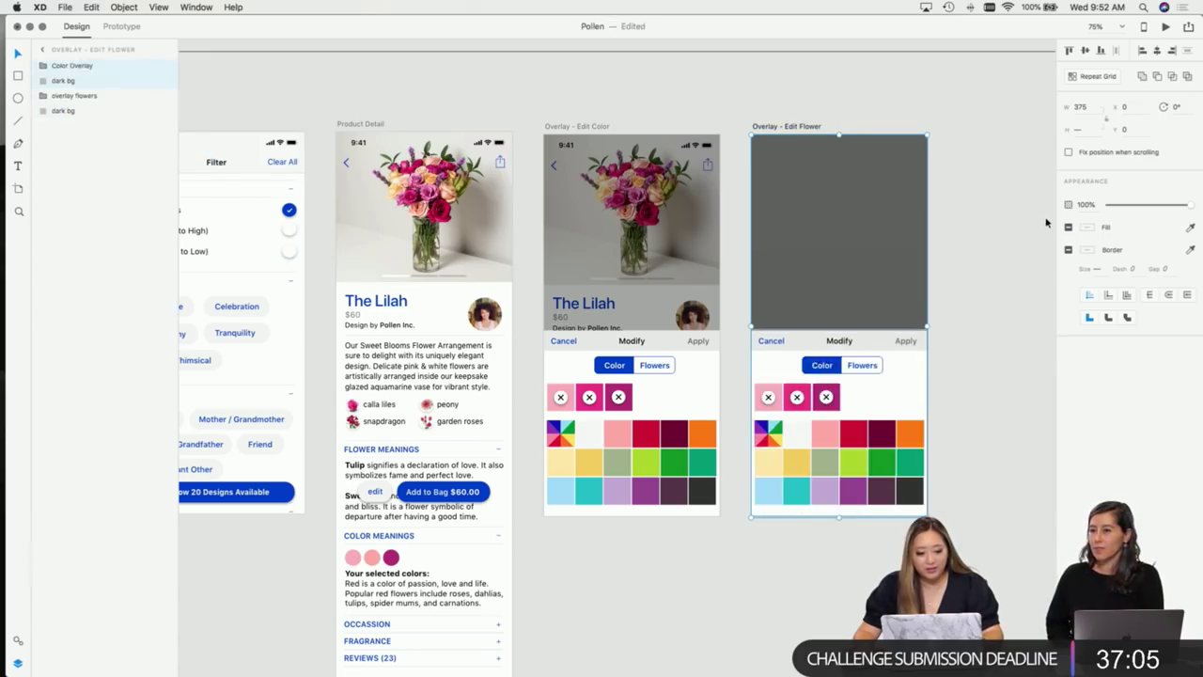
key(super+shift+z)
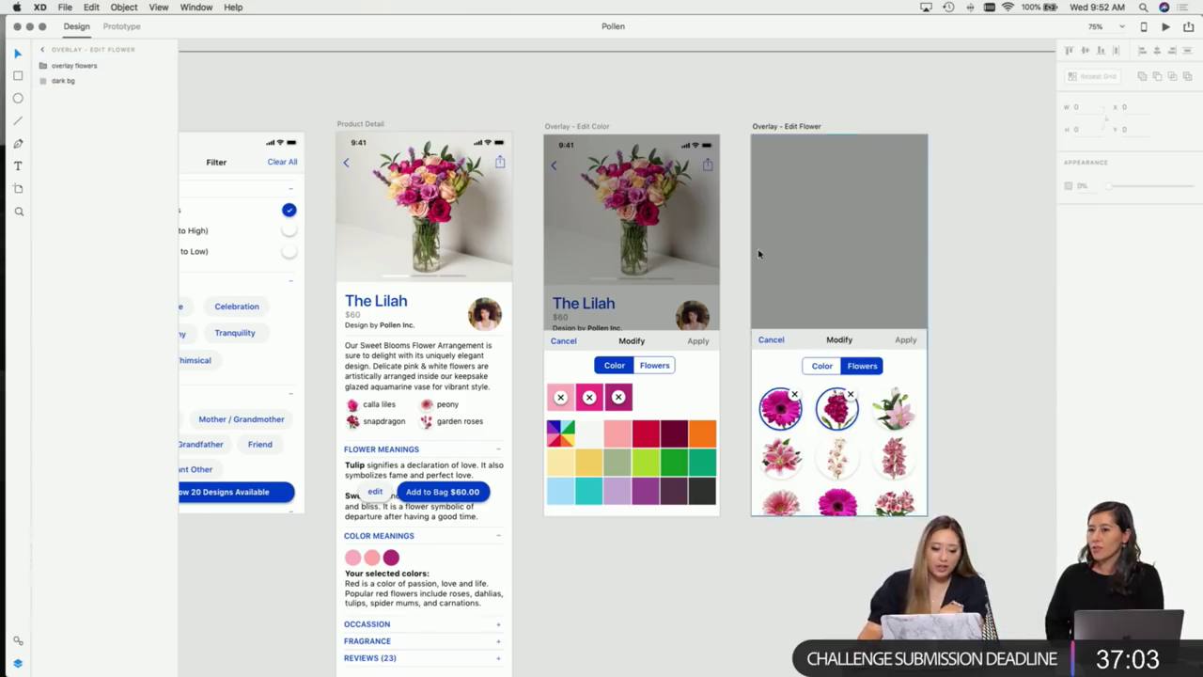
Step: Switch to Finder to look through the Adobe xD folder, and return to the Pollen document in XD
scroll(711, 242, left, 10)
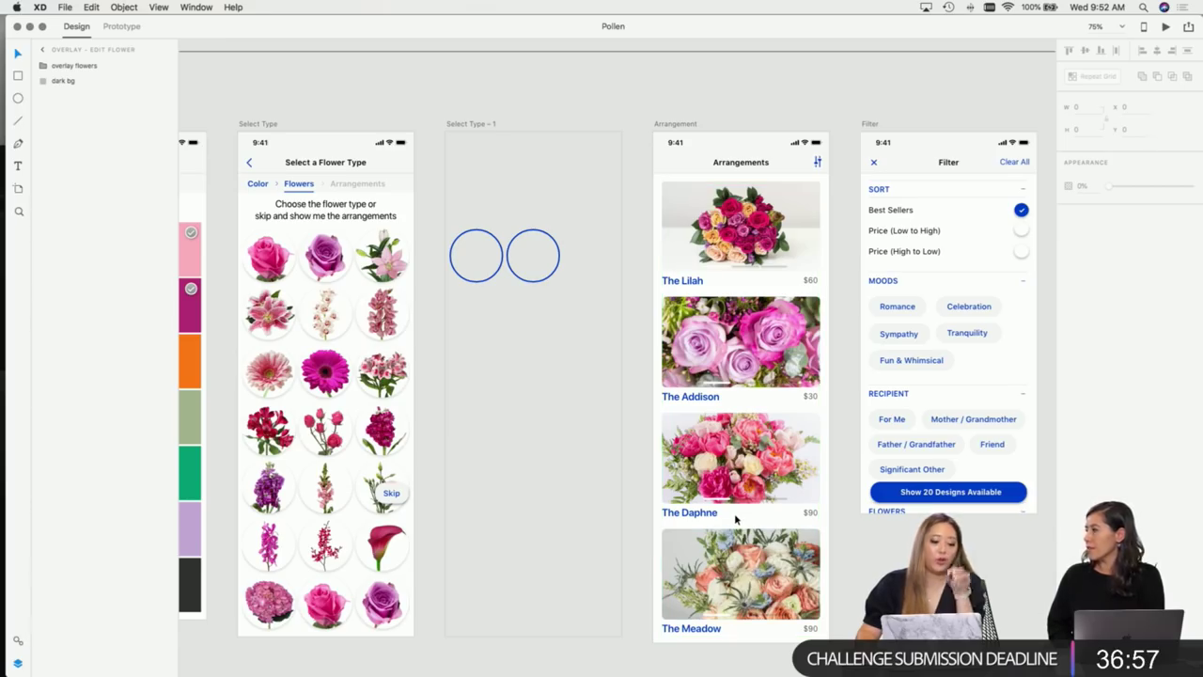
scroll(732, 519, left, 3)
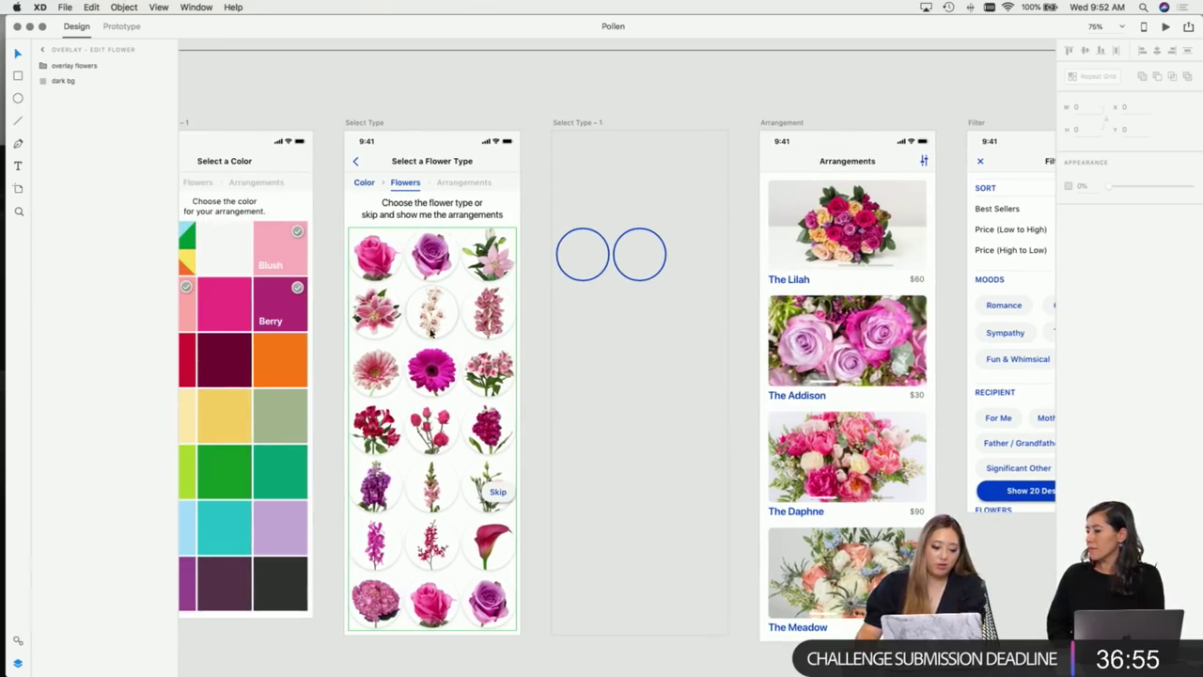
scroll(490, 538, left, 3)
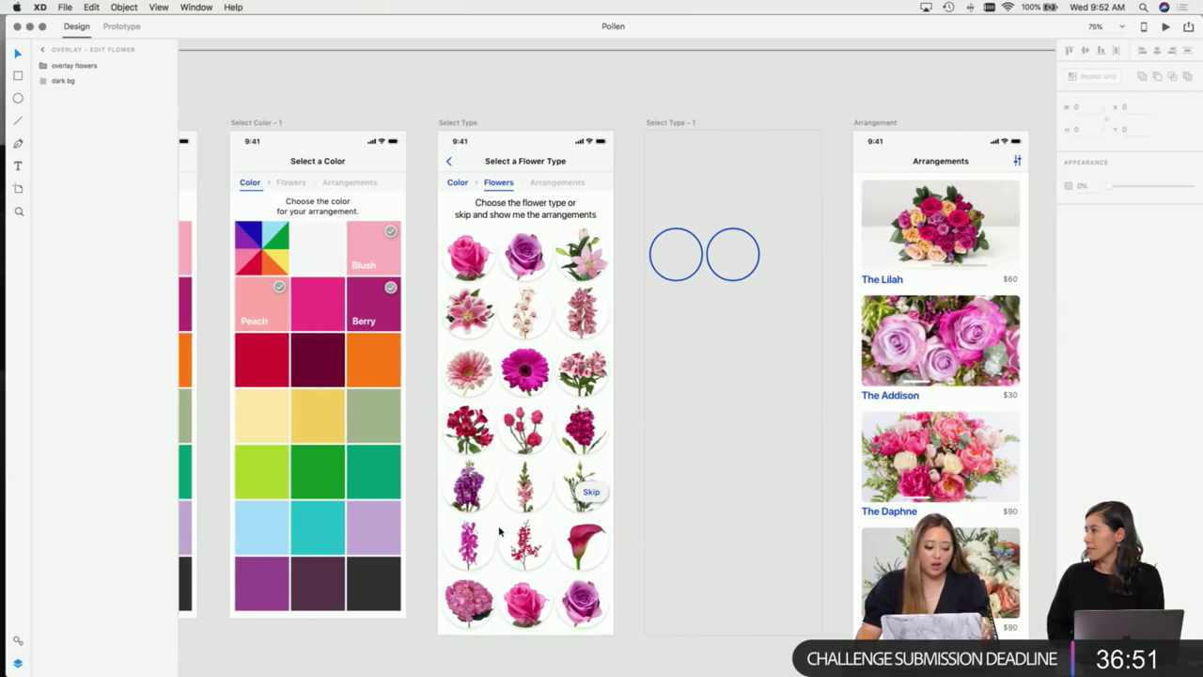
key(super+Tab)
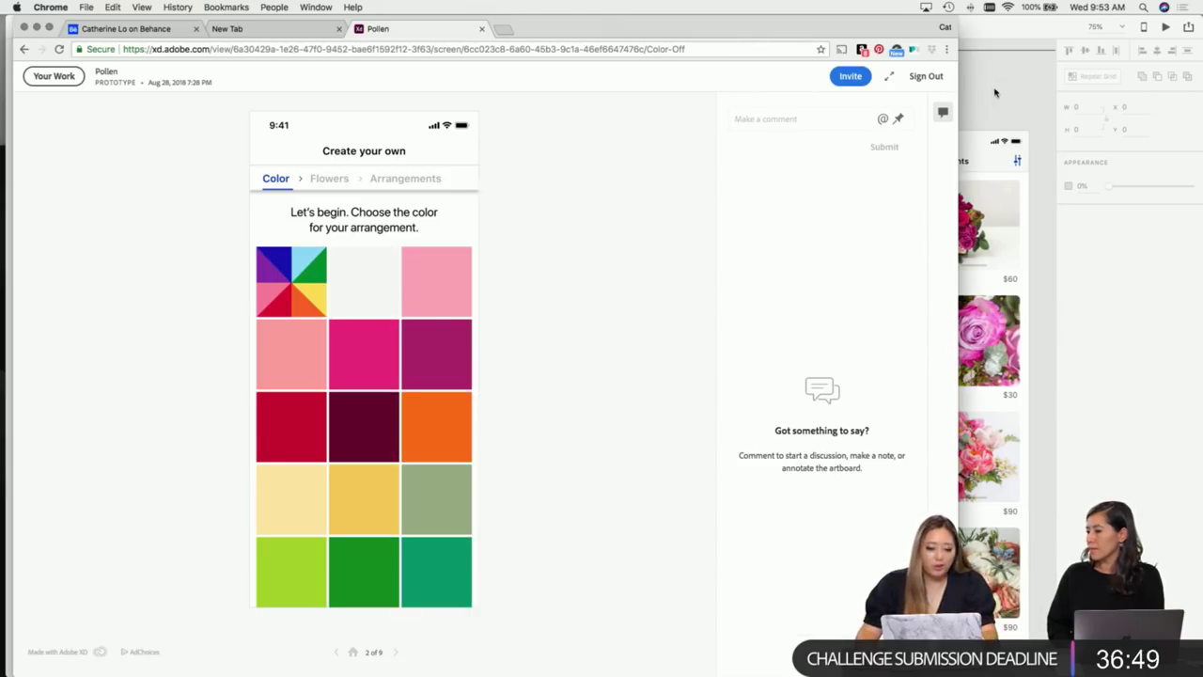
key(super+Tab)
key(super+Tab)
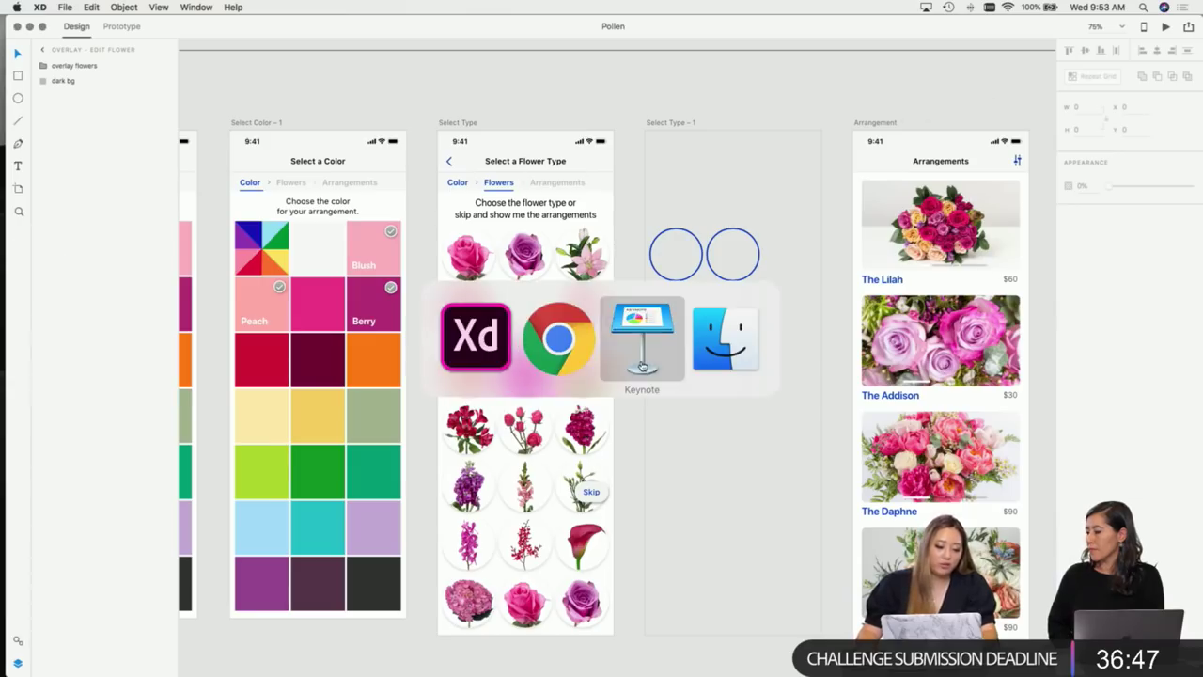
click(725, 356)
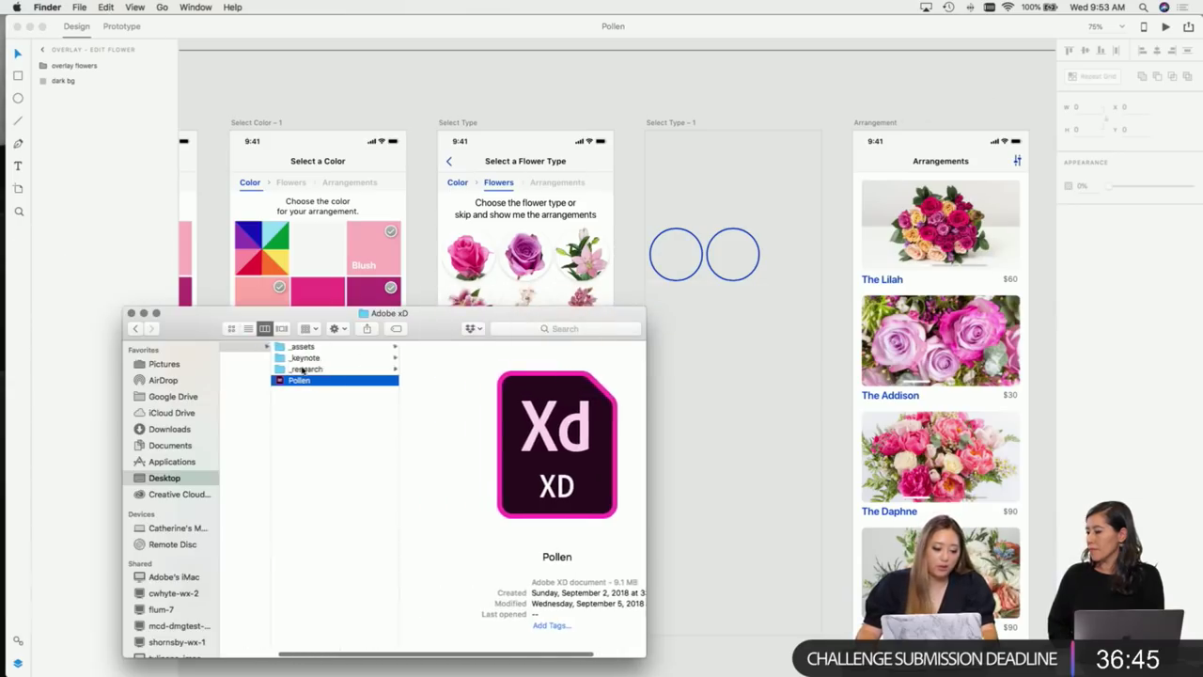
scroll(329, 362, left, 3)
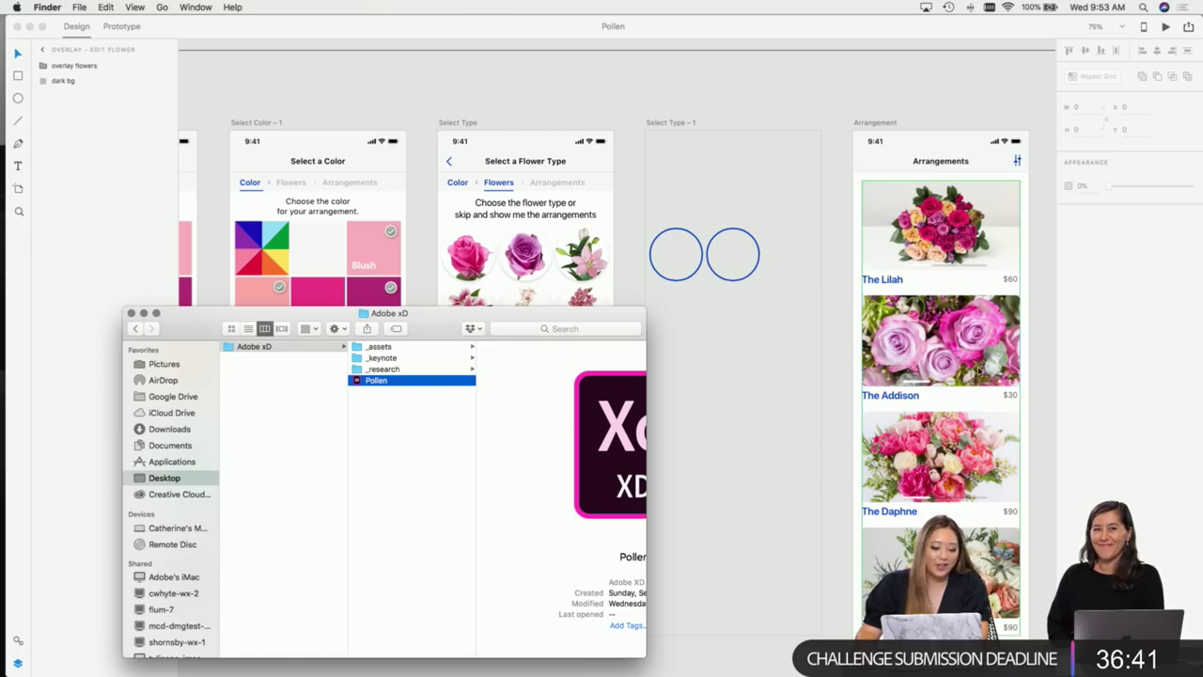
click(725, 123)
Step: Review the Product Detail, Filter, Arrangement and Select Type artboards at 100% zoom
scroll(725, 275, right, 10)
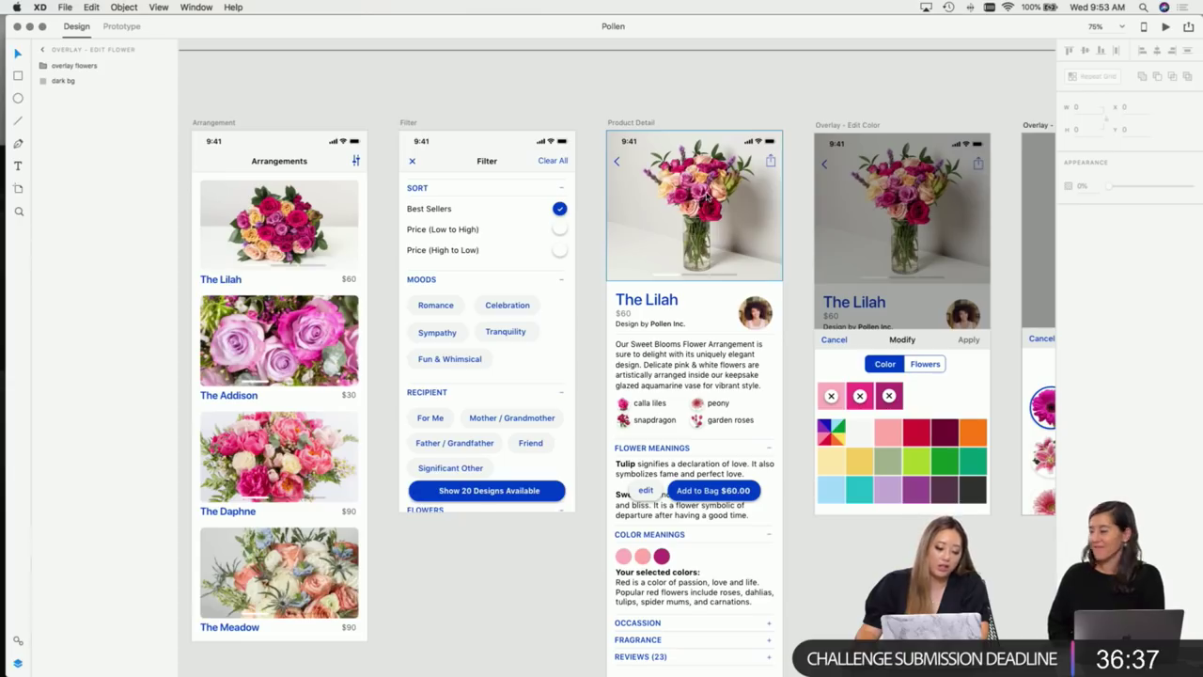
key(super+equal)
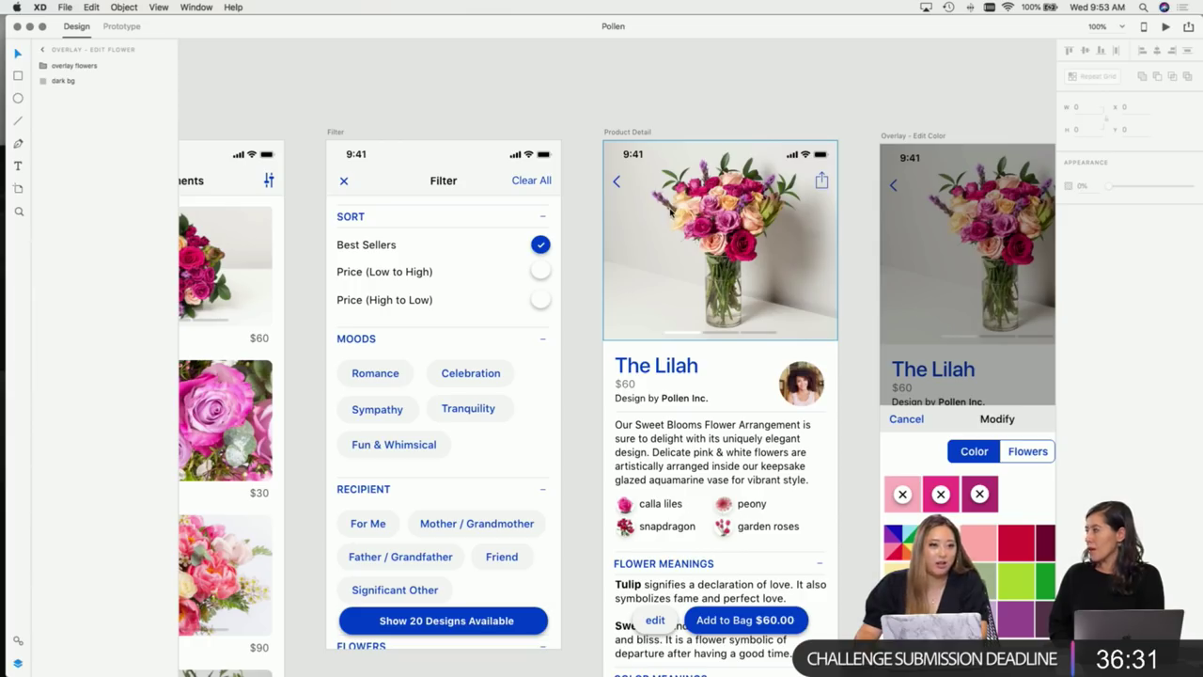
scroll(707, 212, left, 5)
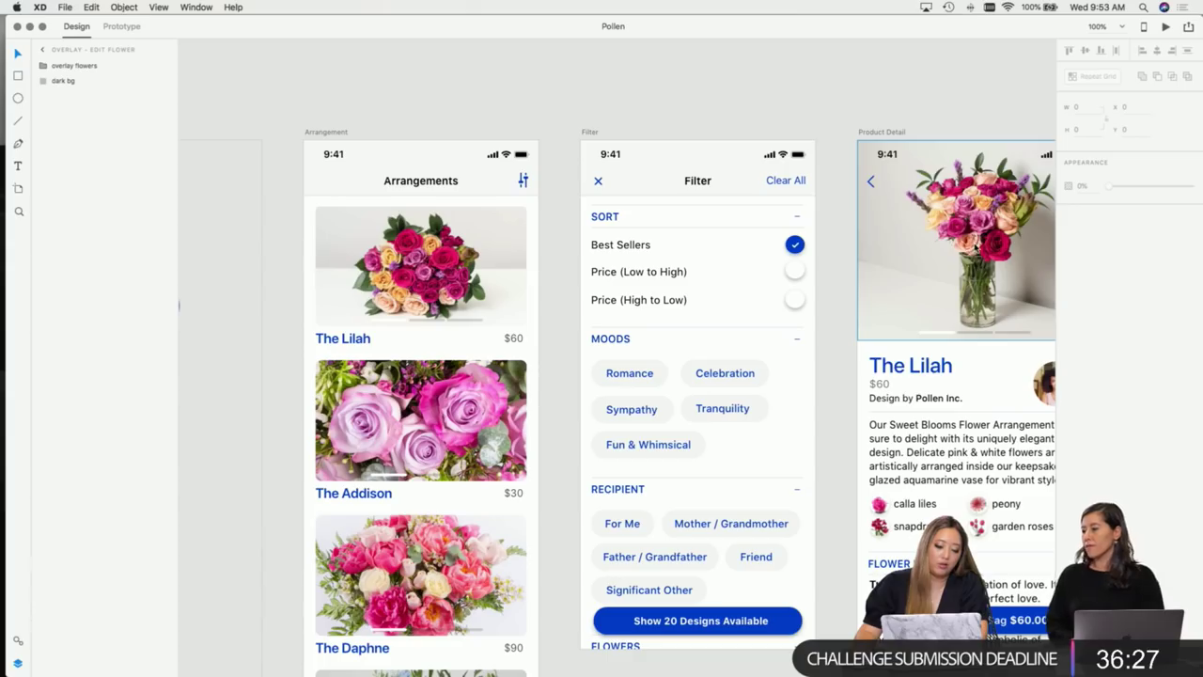
scroll(982, 232, left, 15)
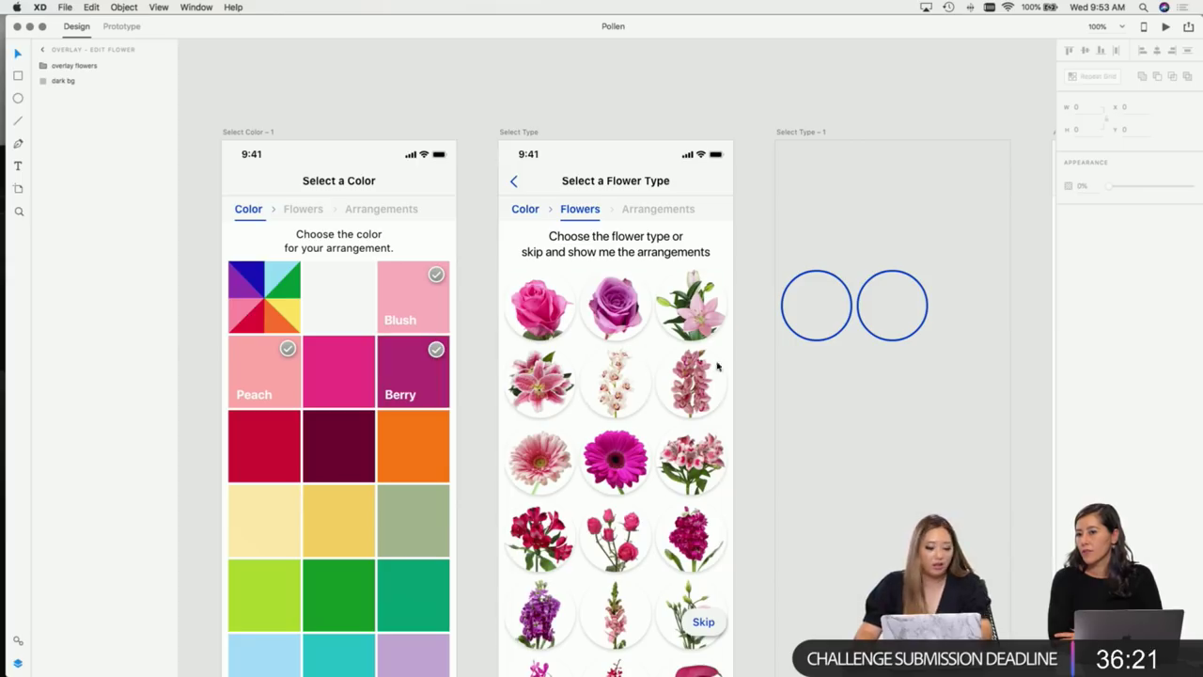
scroll(783, 366, right, 6)
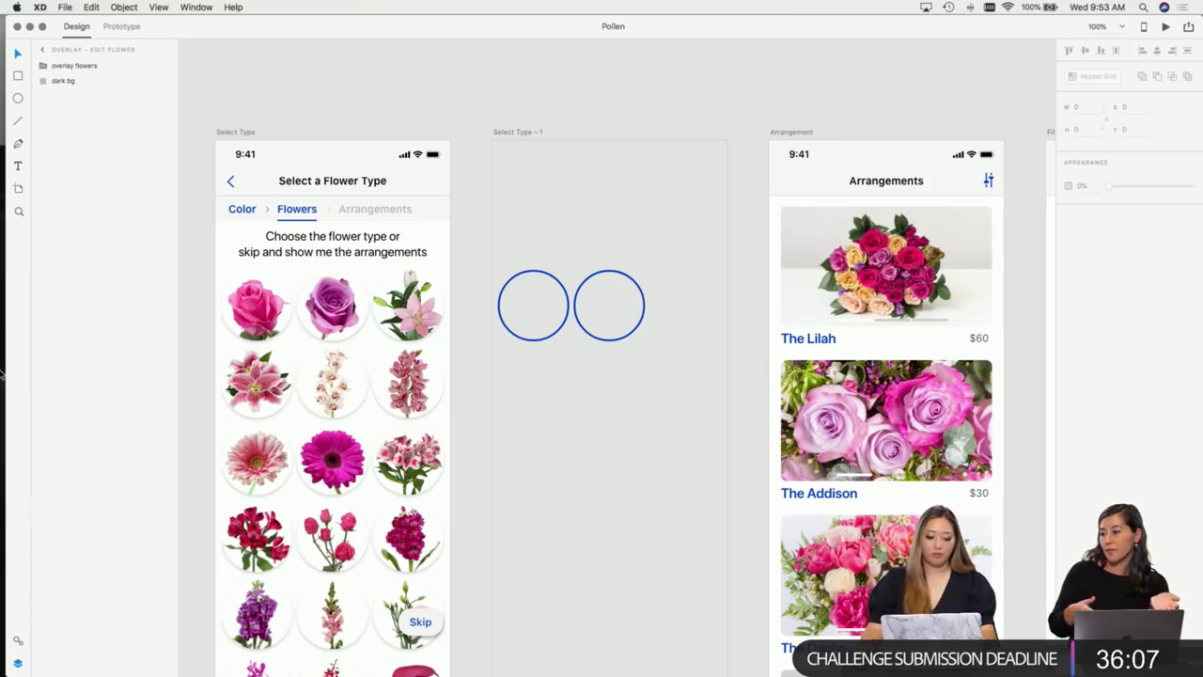
click(24, 209)
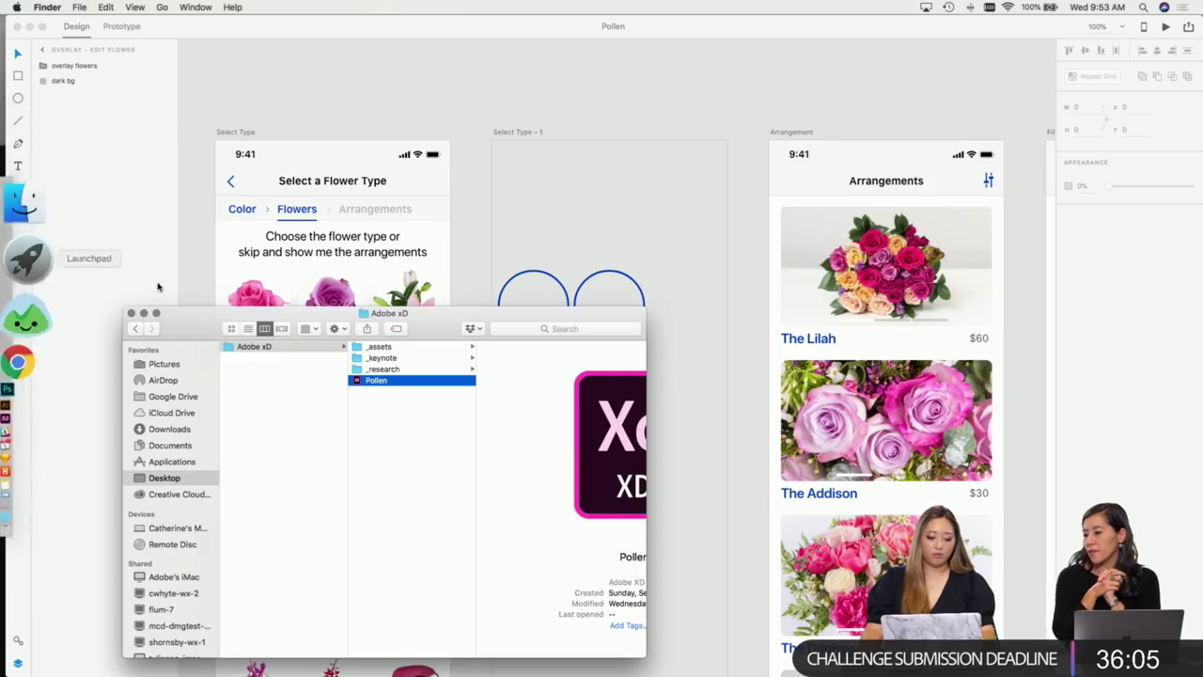
click(174, 67)
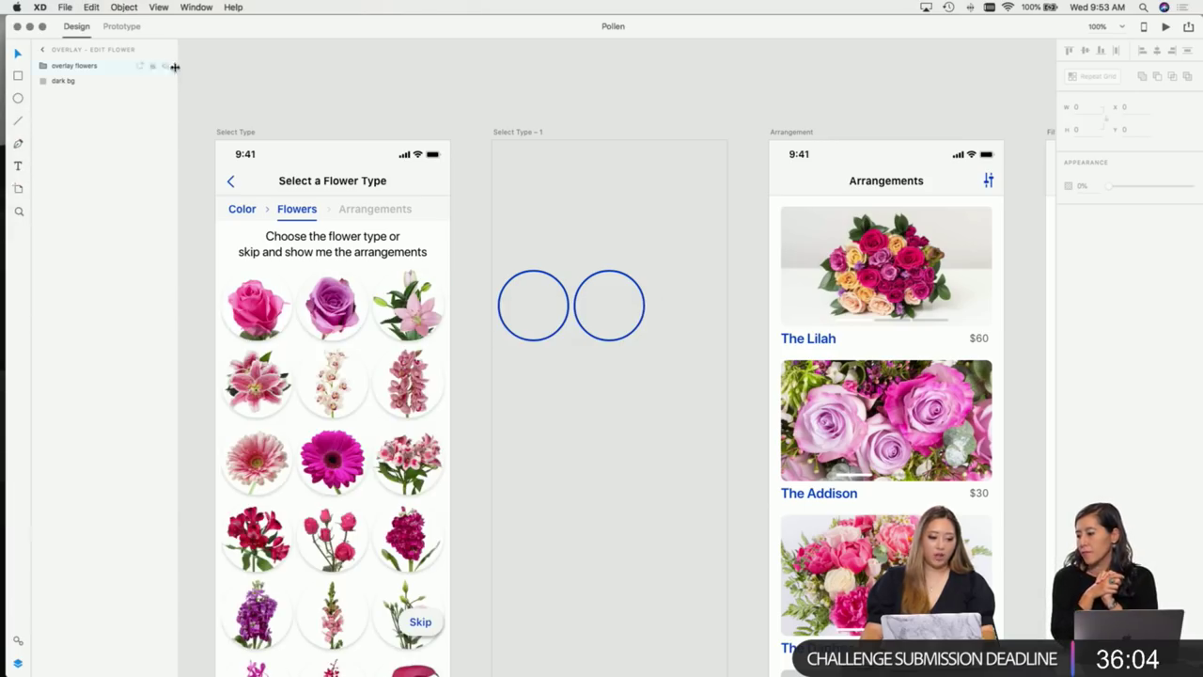
Step: Open Creative Cloud Libraries in an enlarged window and browse the graphics of the Floral Images library
click(64, 7)
click(113, 62)
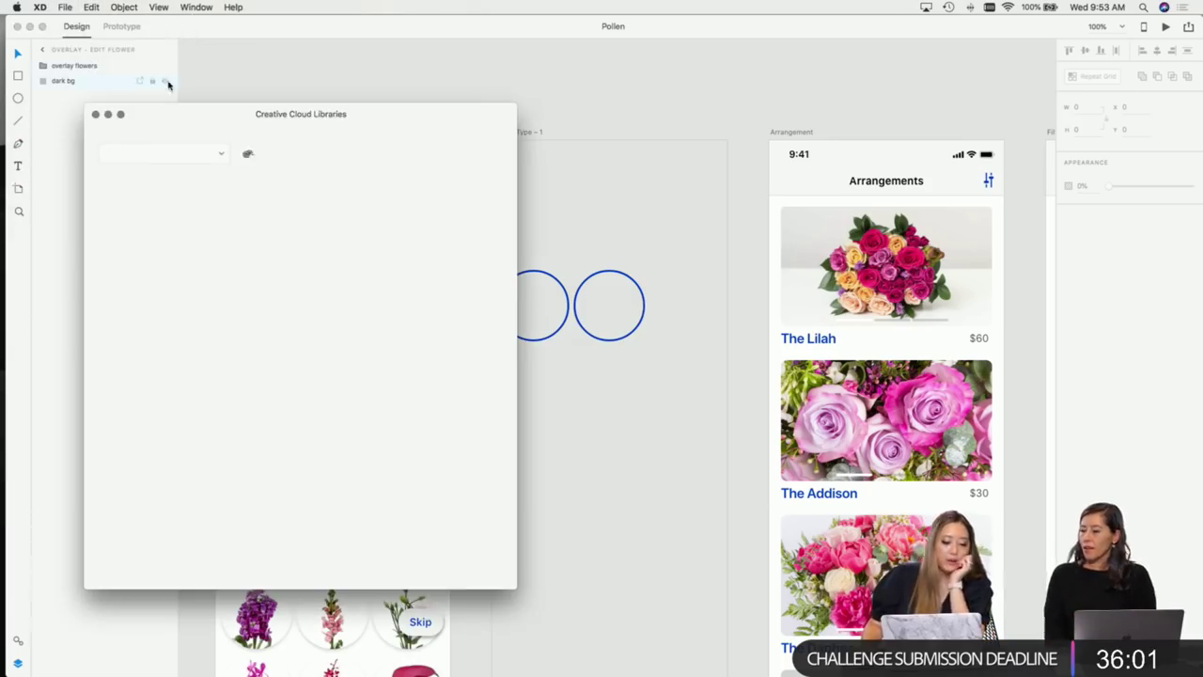
drag(516, 115, 828, 26)
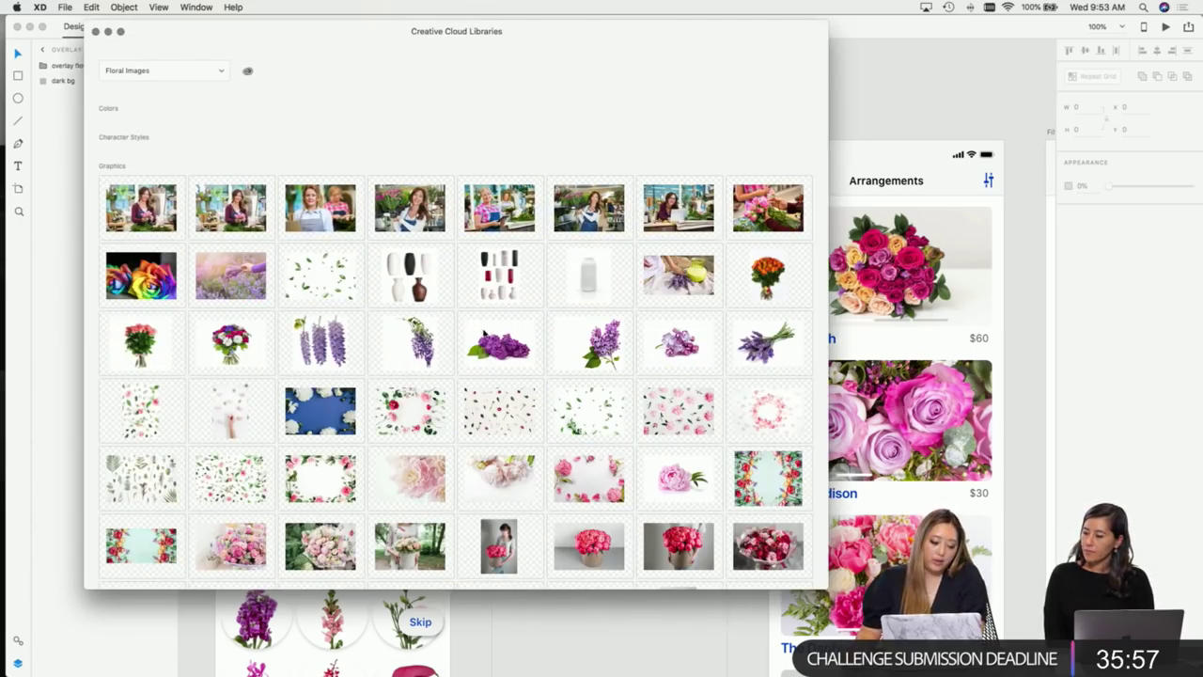
scroll(233, 440, down, 3)
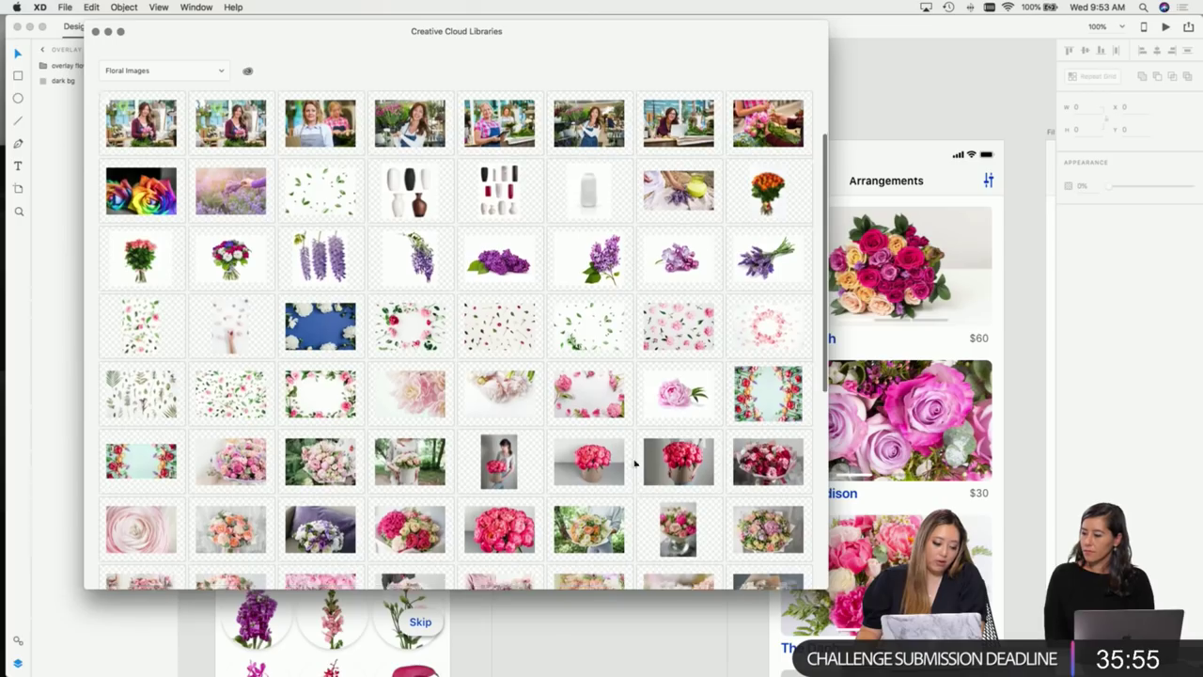
scroll(533, 426, down, 4)
Step: Try the coral peony bouquet as The Addison's photo on Arrangement, and replace it with the peach flower close-up from Floral Images
drag(512, 426, 857, 402)
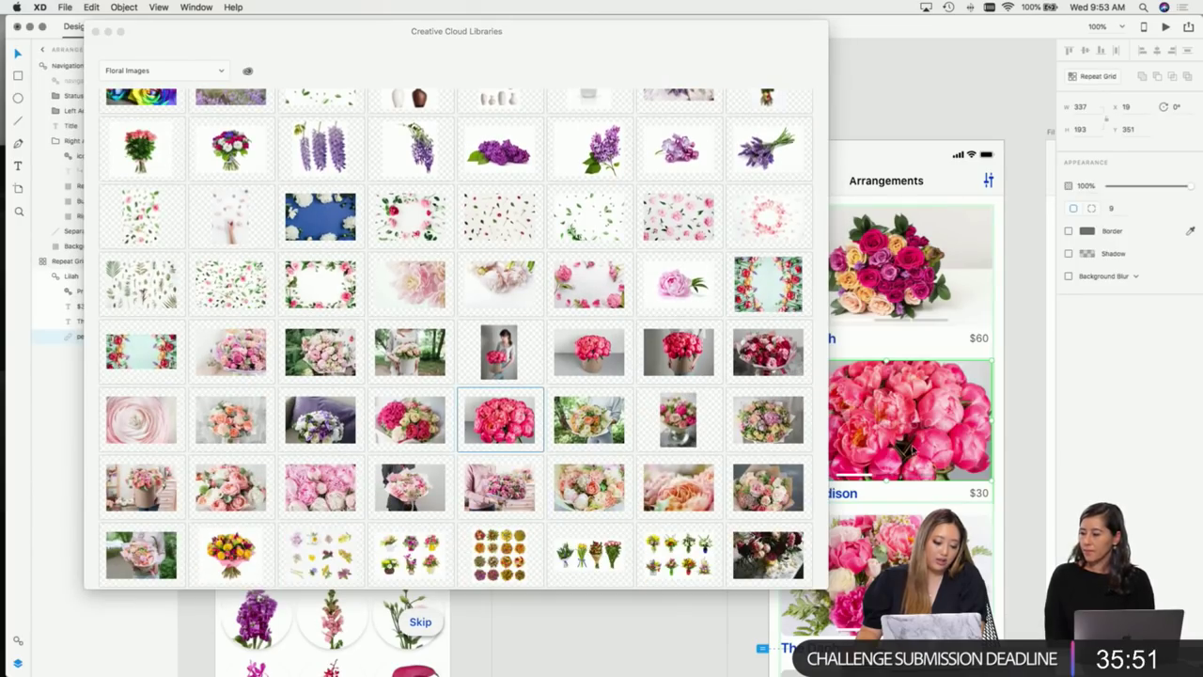
click(1028, 430)
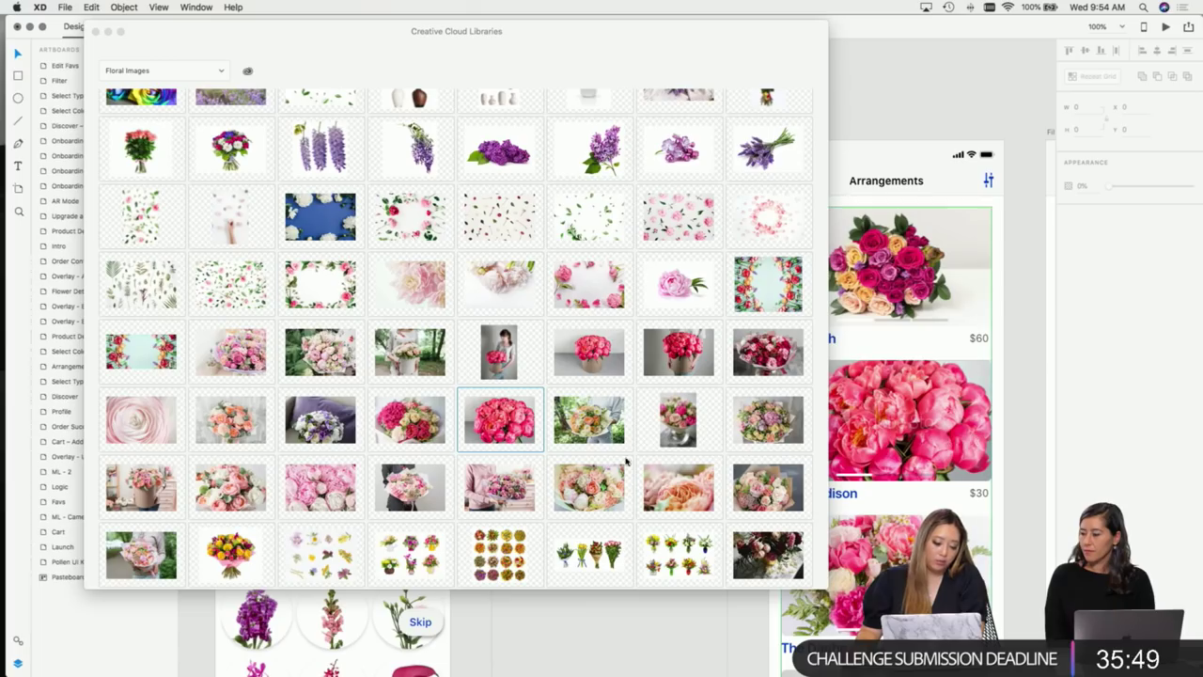
drag(681, 489, 874, 441)
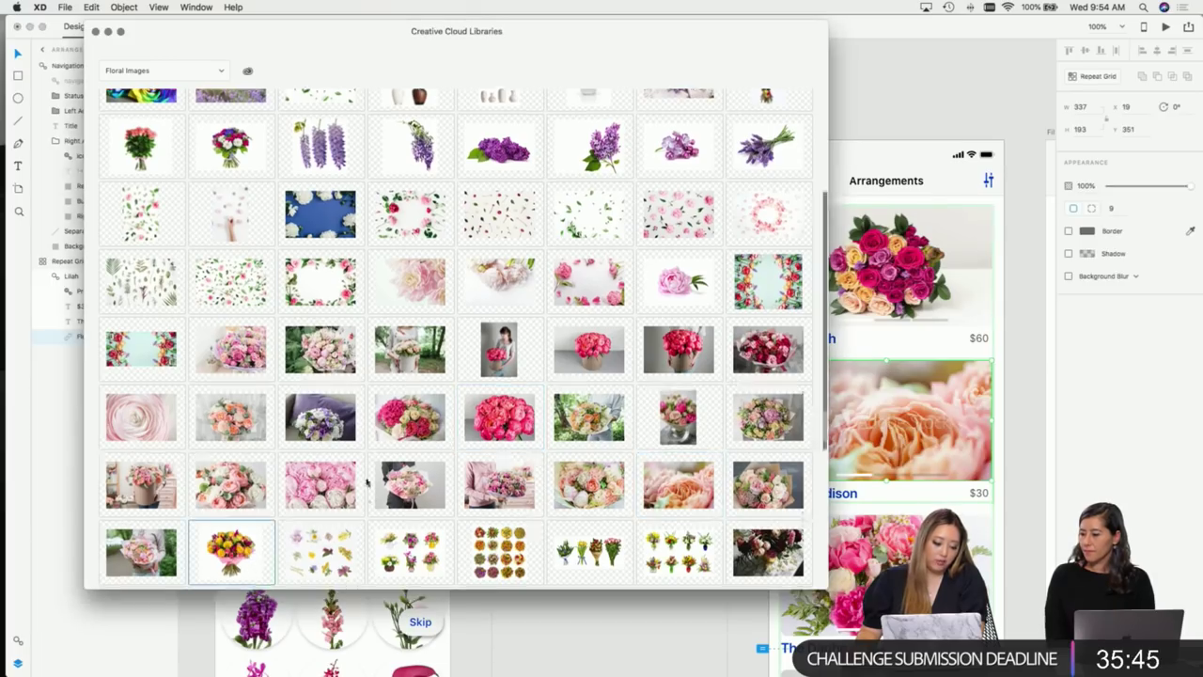
Step: Browse the remaining Floral Images graphics down to the end of the library and close the library window
scroll(254, 561, down, 5)
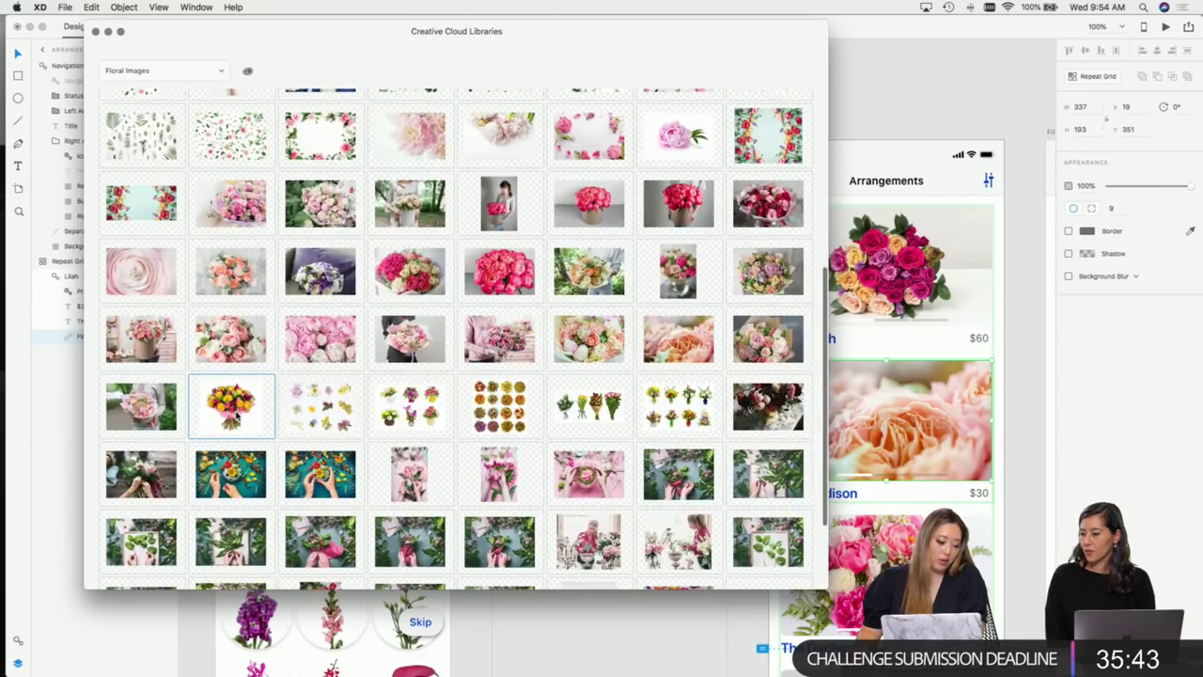
scroll(987, 414, left, 10)
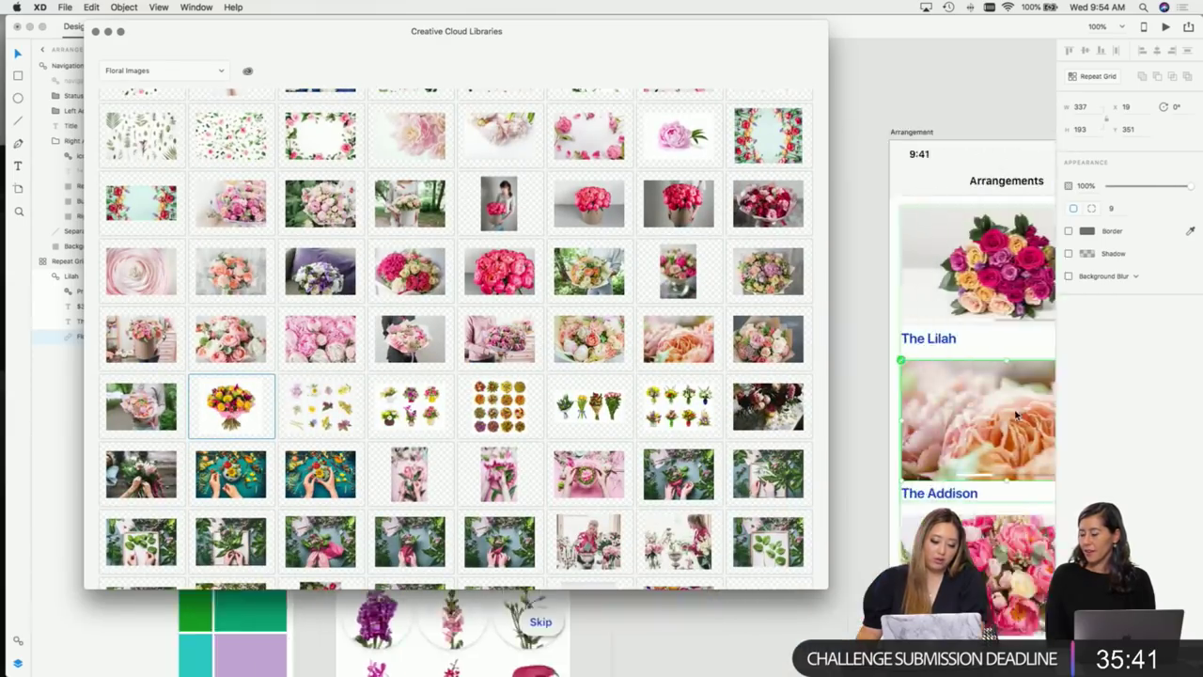
scroll(269, 461, down, 4)
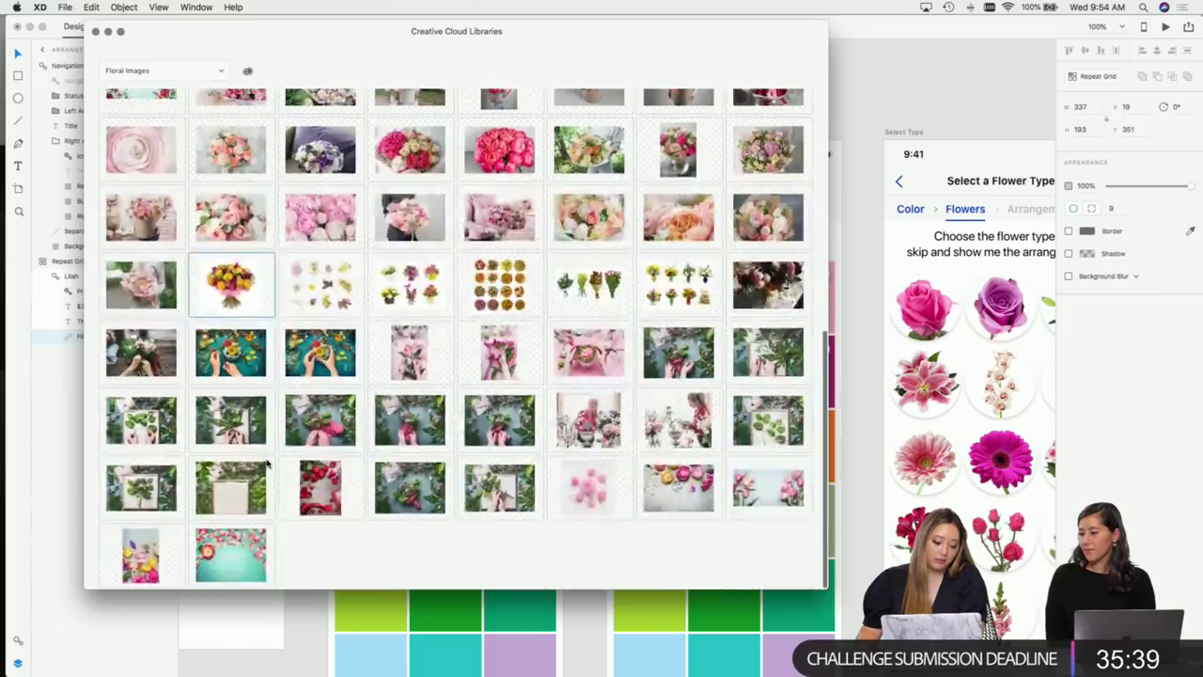
scroll(269, 461, up, 10)
scroll(364, 404, up, 2)
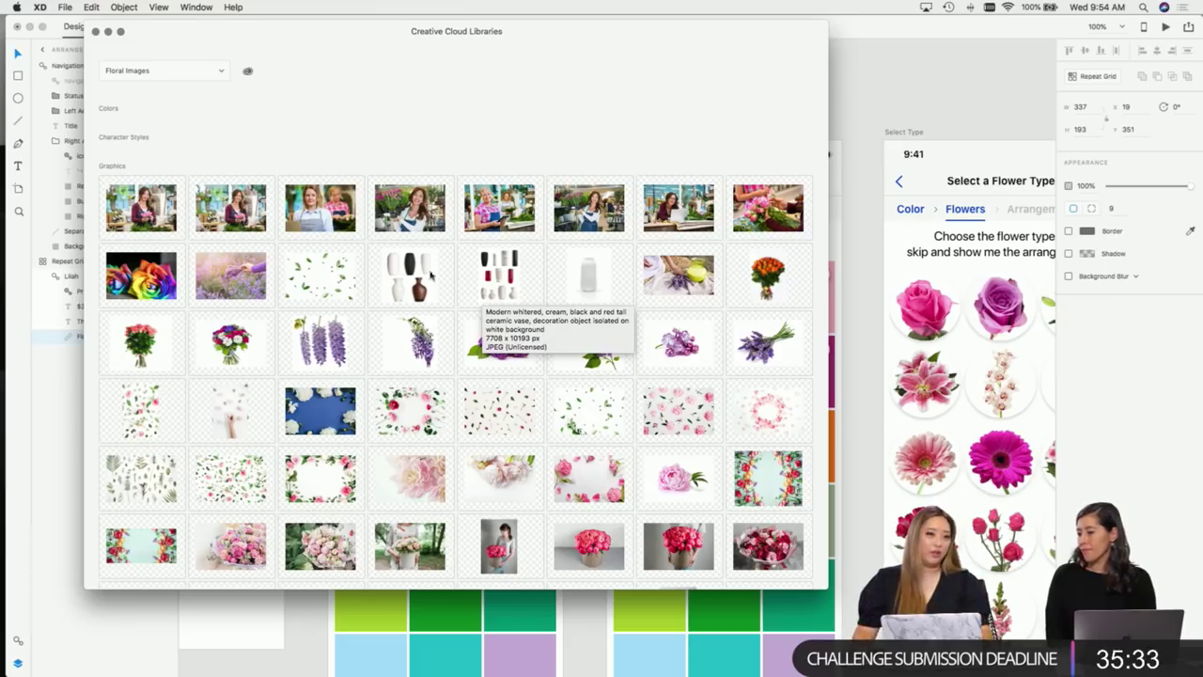
click(93, 32)
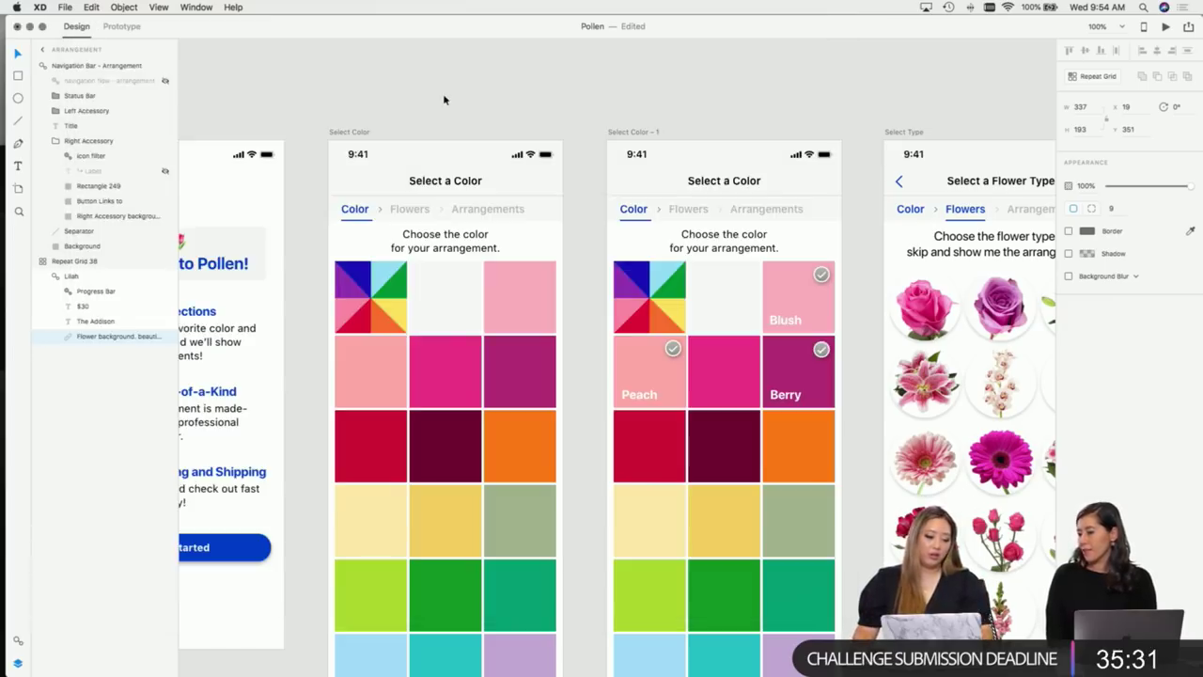
Step: Copy the hero, Name / Designer and flower list repeat grid from Overlay - Edit Color onto Overlay - Edit Flower, beneath overlay flowers and dark bg
click(457, 105)
scroll(459, 106, right, 10)
scroll(463, 103, right, 15)
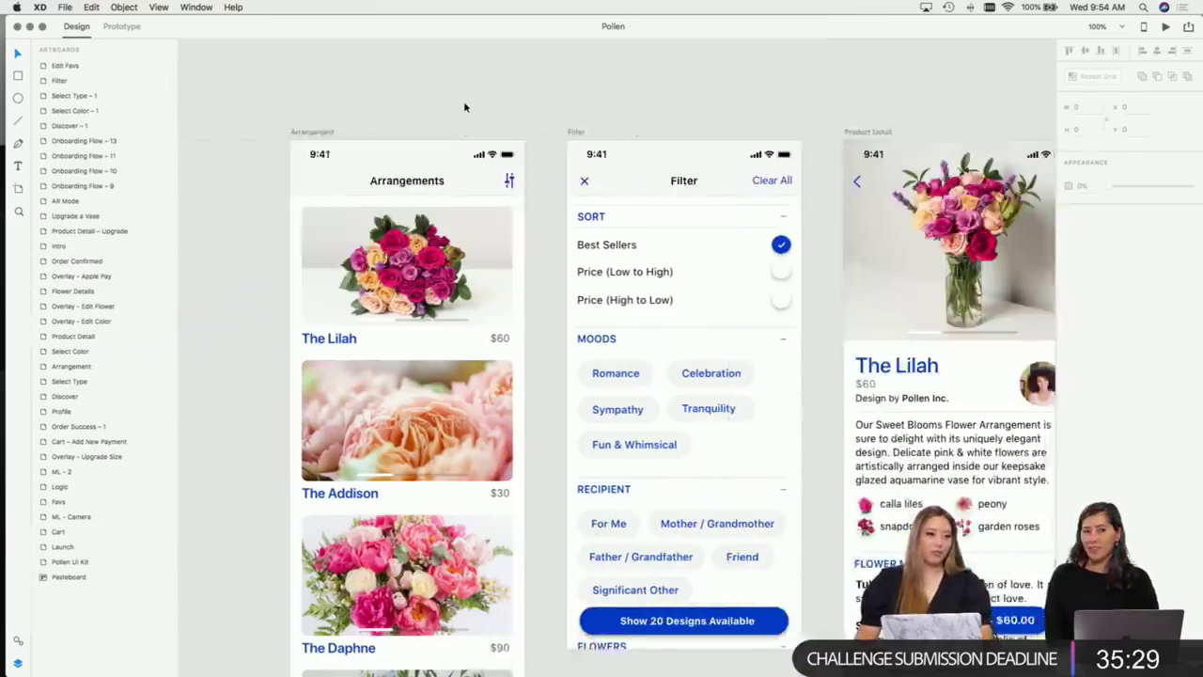
scroll(463, 113, down, 2)
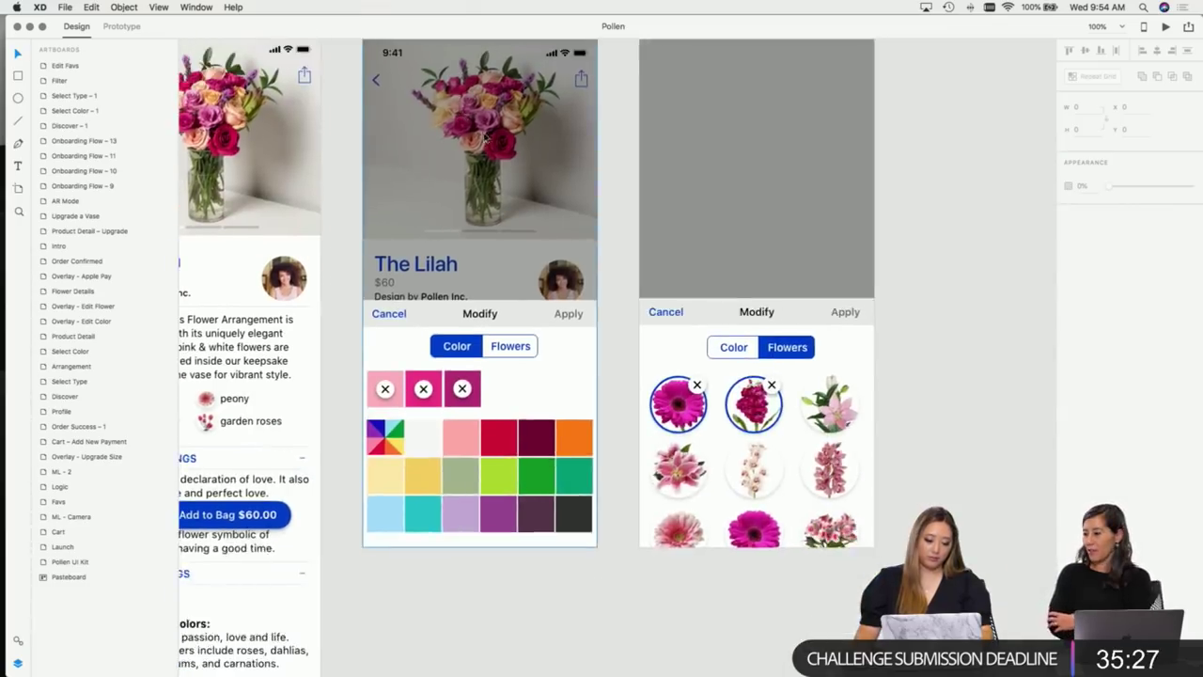
scroll(470, 127, up, 2)
click(481, 141)
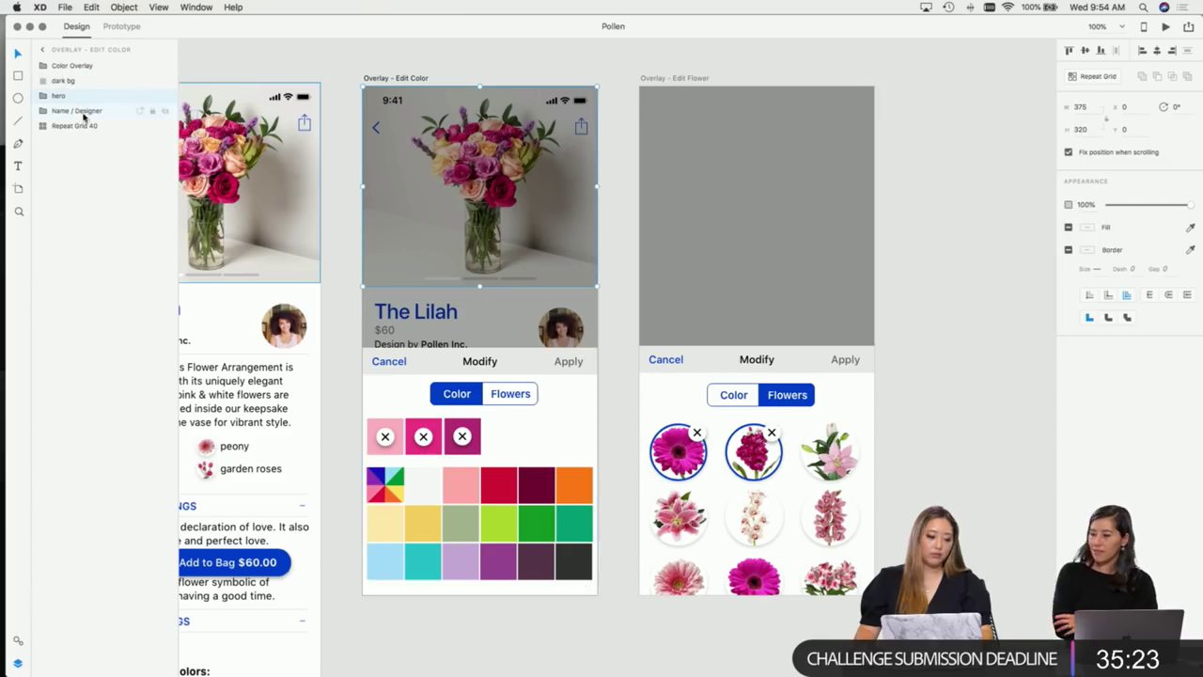
click(662, 81)
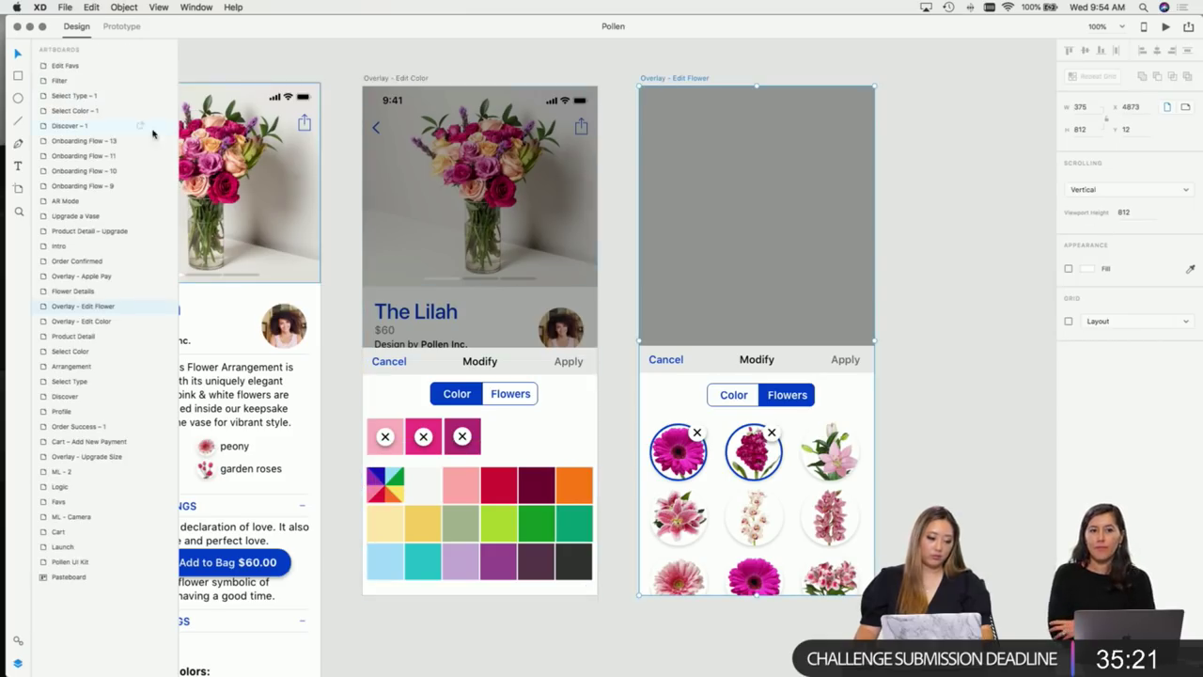
click(728, 165)
key(cmd+v)
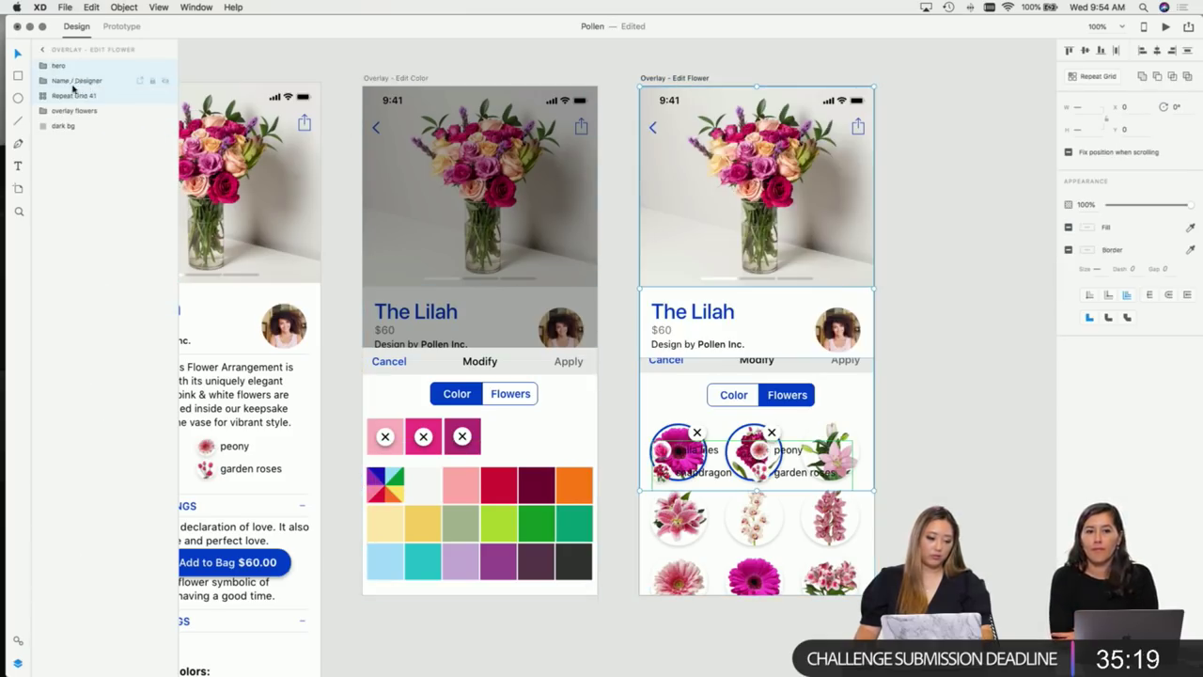
key(cmd+z)
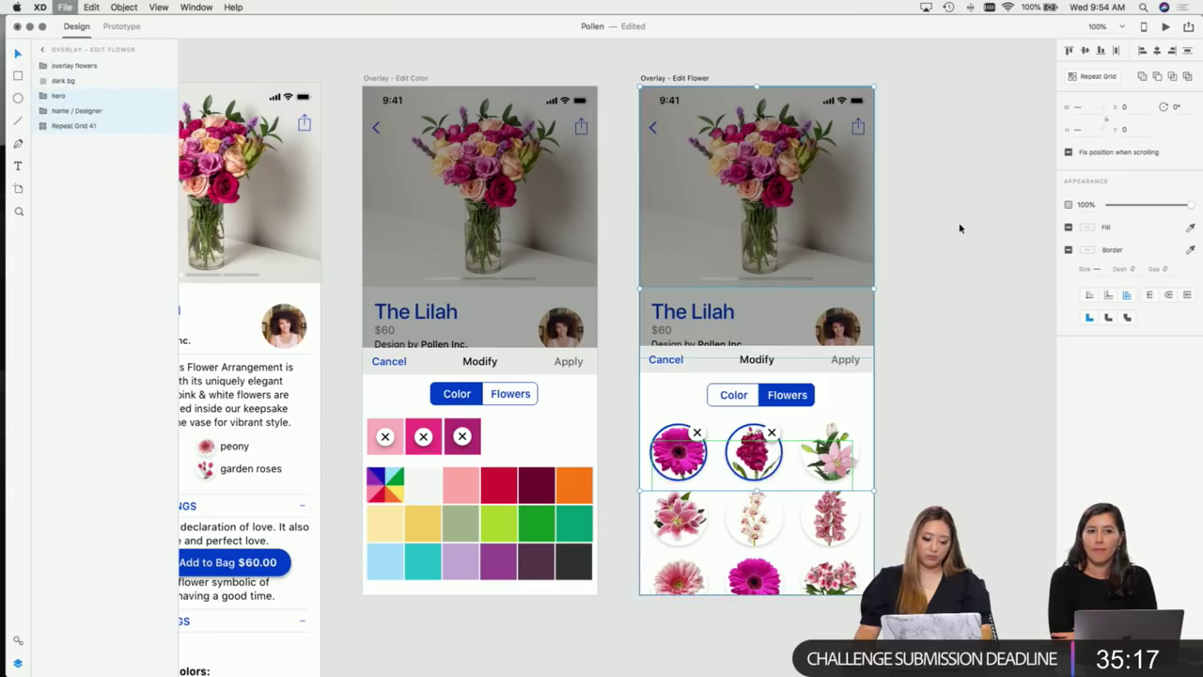
Step: Link the edit button on Product Detail to Overlay - Edit Color in Prototype mode, using Overlay as the action
click(955, 225)
click(73, 336)
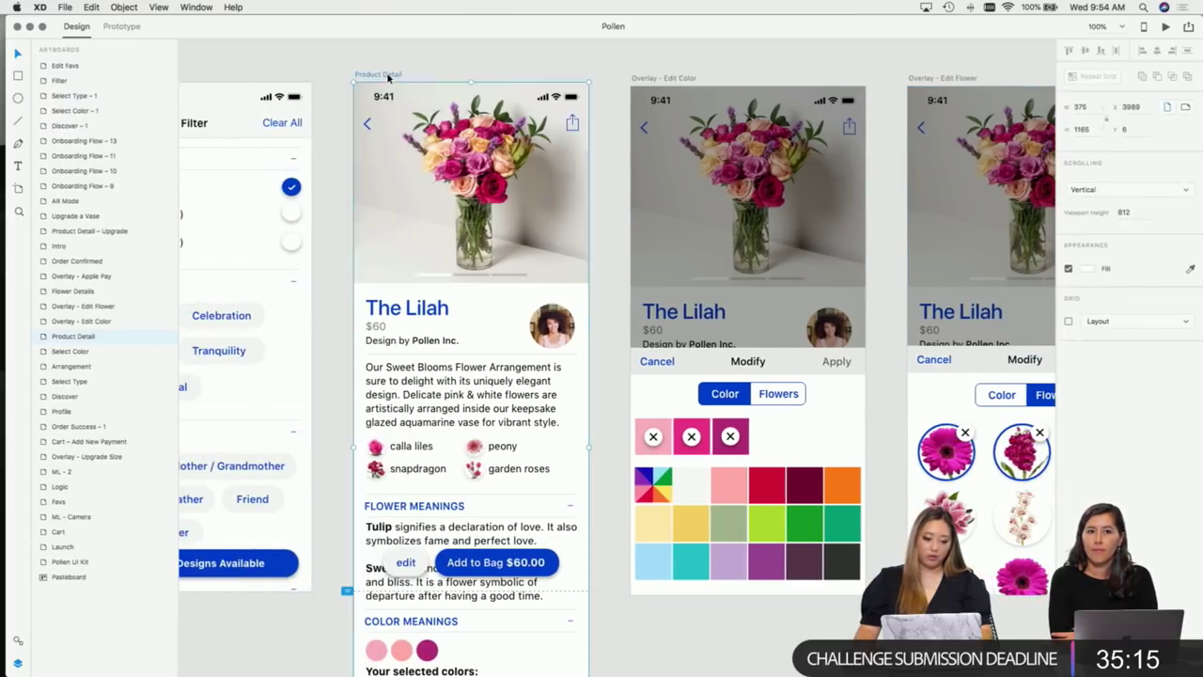
click(126, 26)
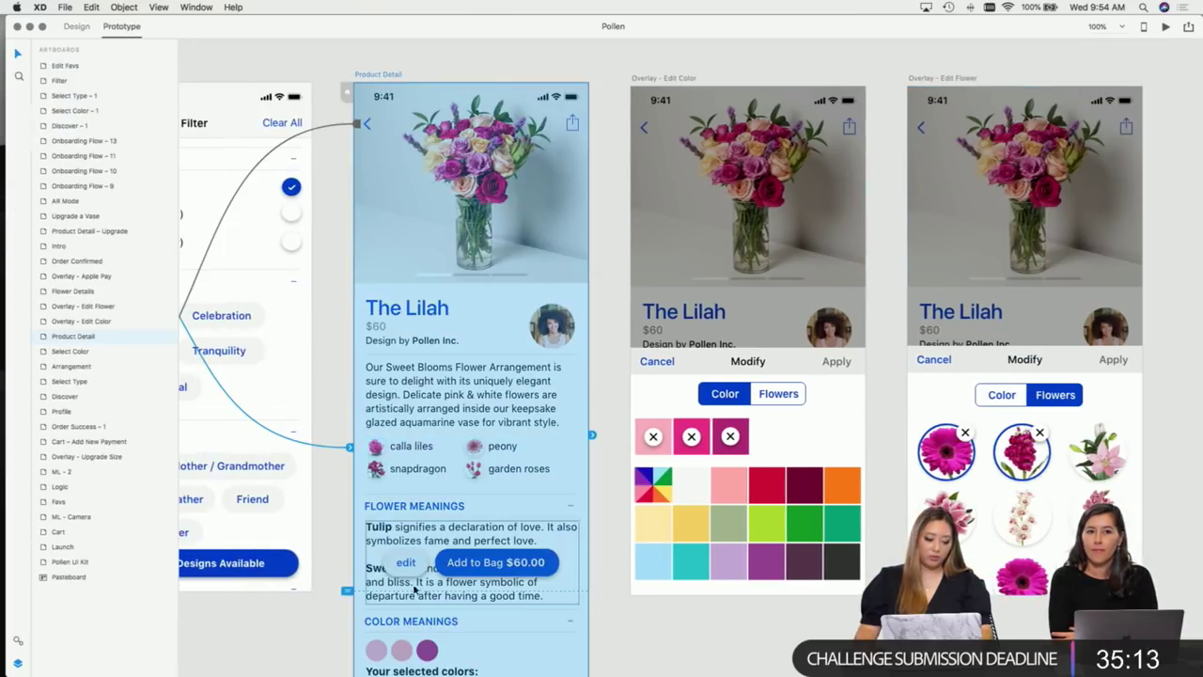
click(413, 568)
drag(430, 562, 607, 190)
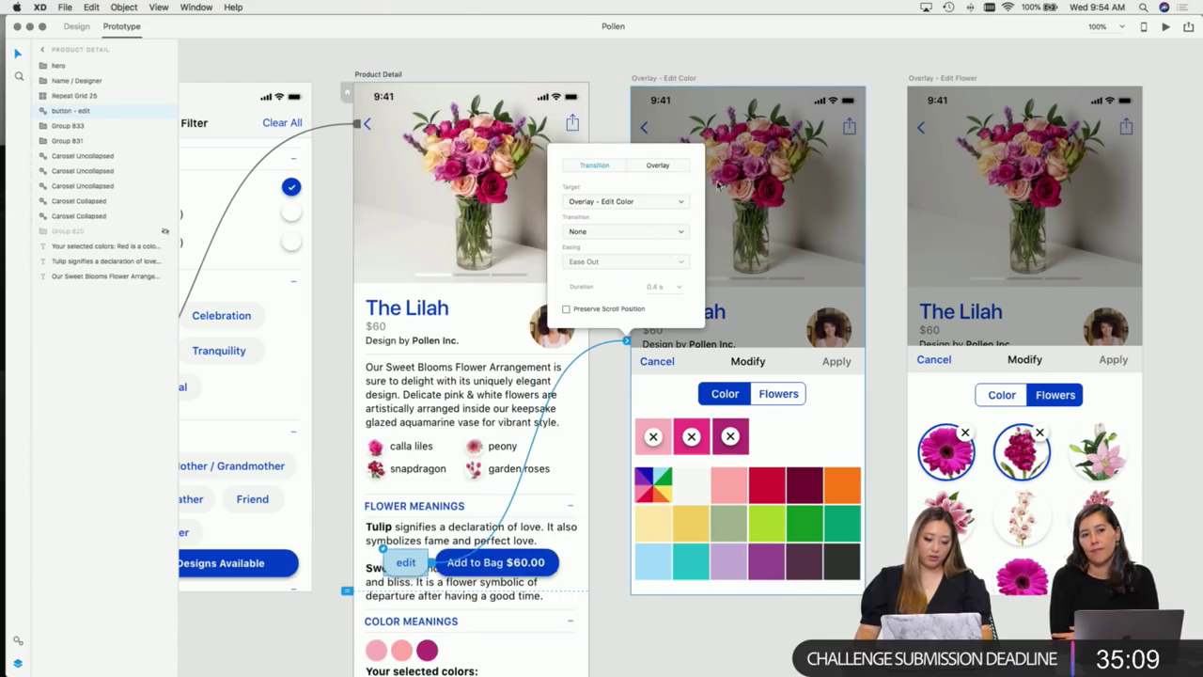
click(657, 165)
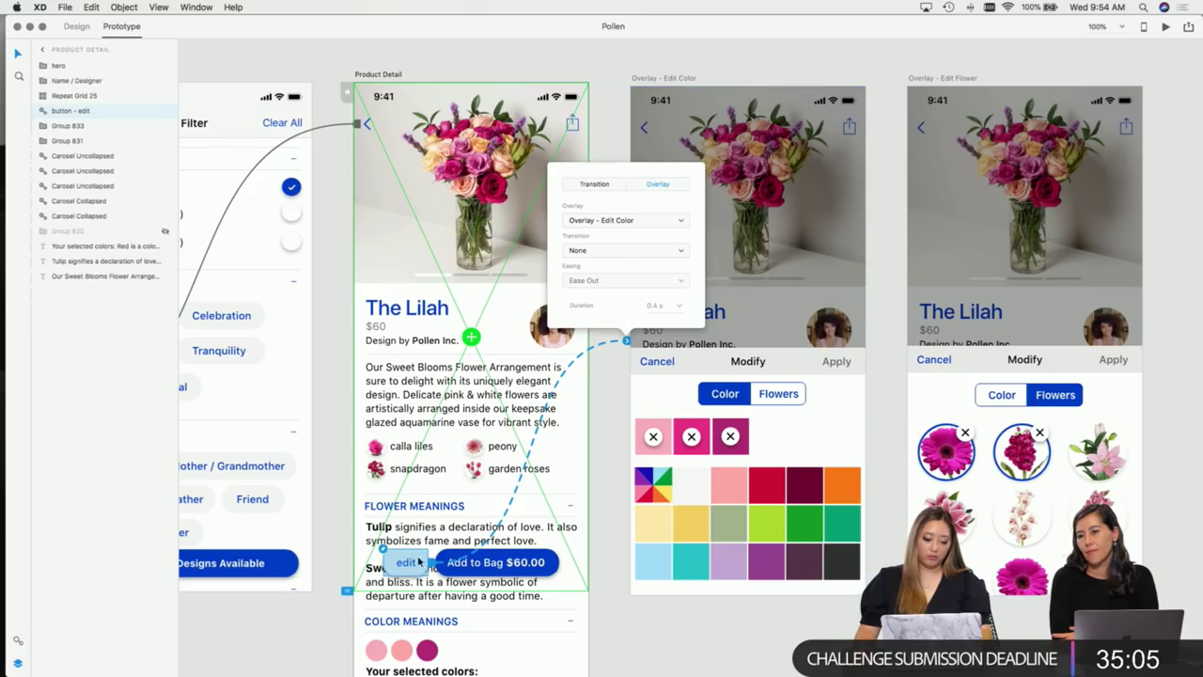
Step: Link the dark bg layer of Overlay - Edit Color to Overlay - Edit Flower as an overlay interaction
click(681, 376)
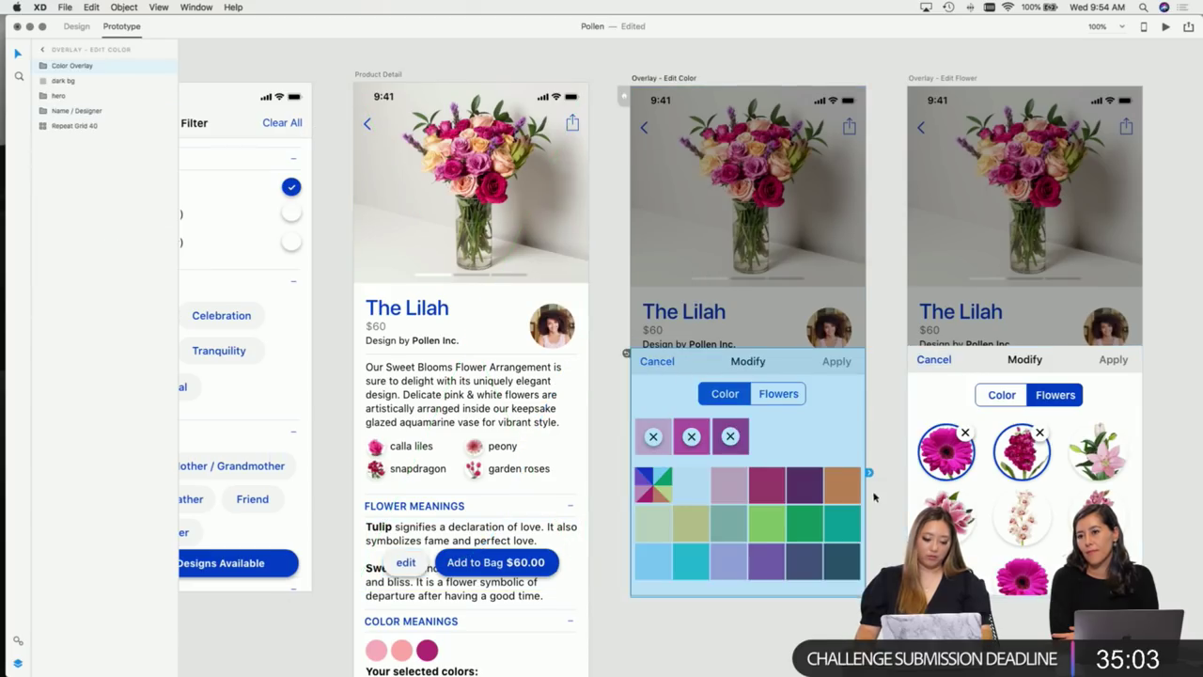
click(859, 341)
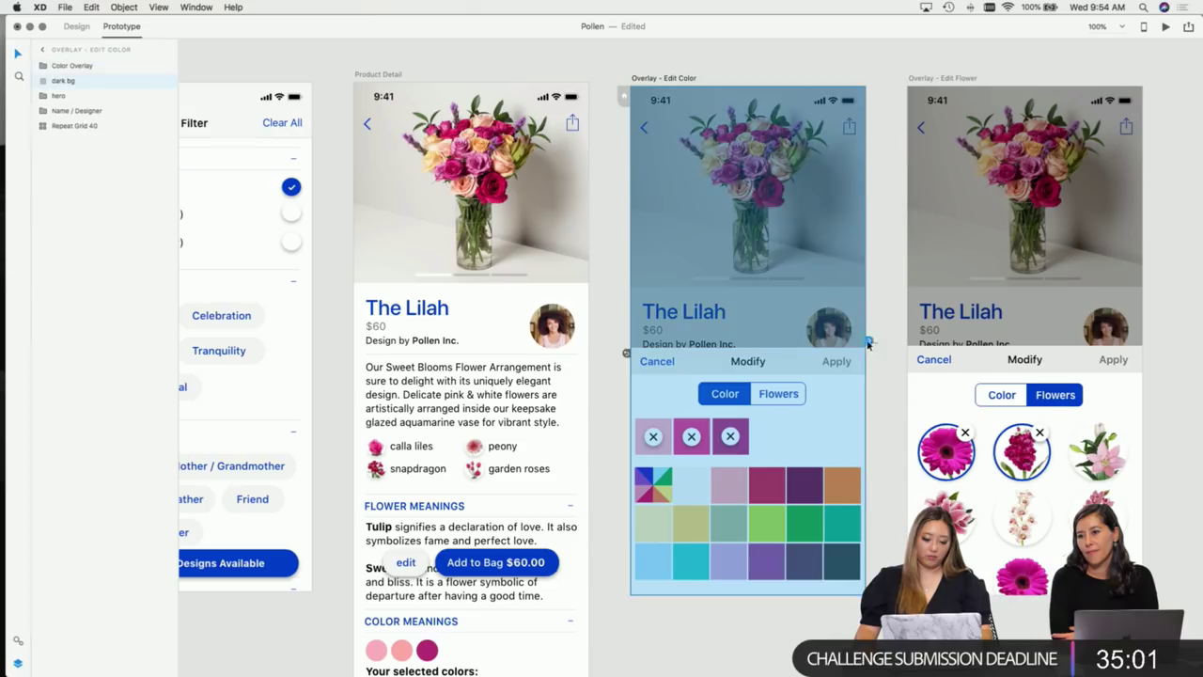
drag(868, 344, 912, 282)
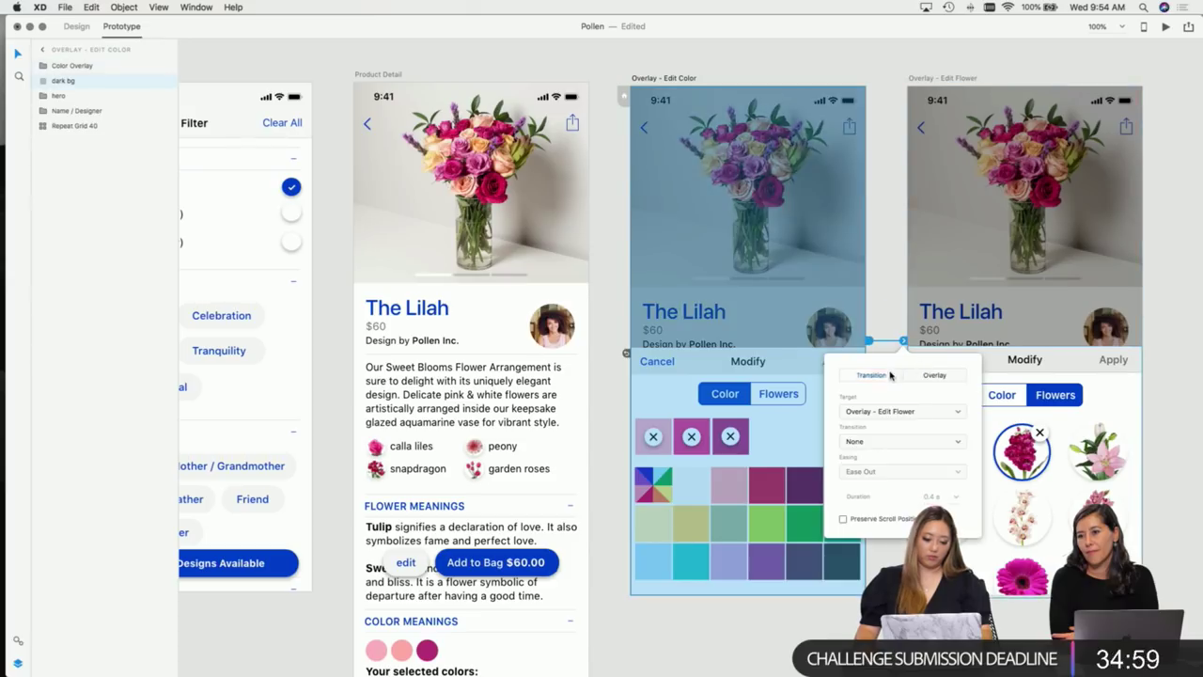
click(921, 376)
click(743, 80)
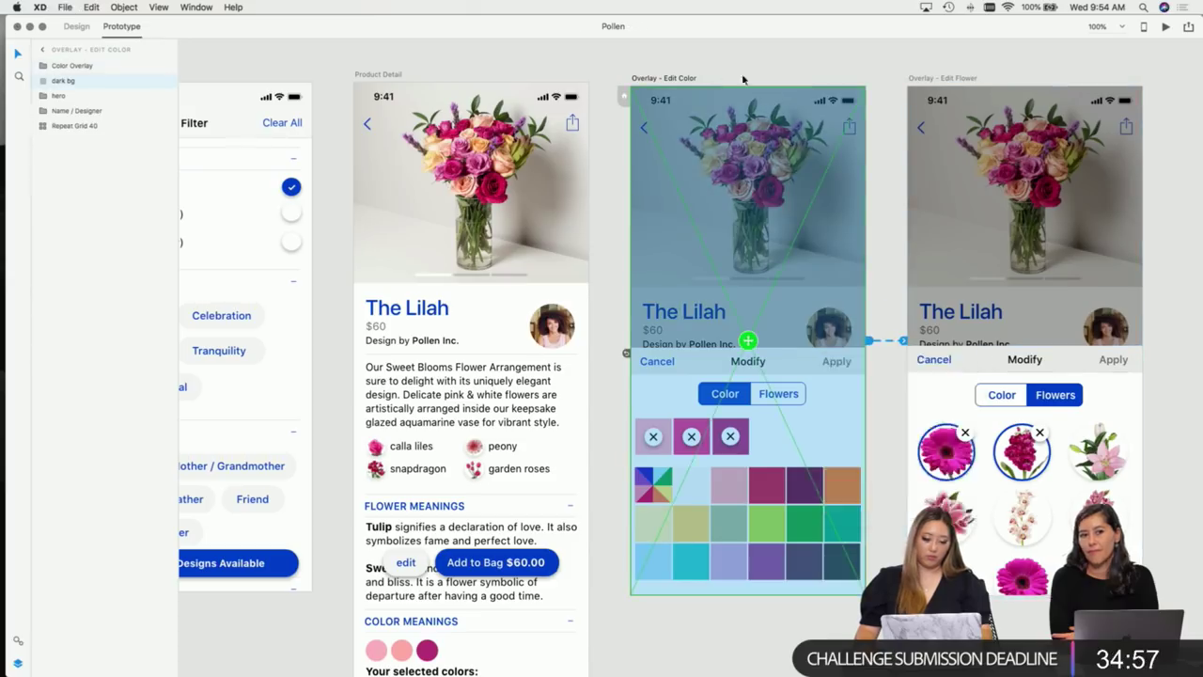
click(776, 77)
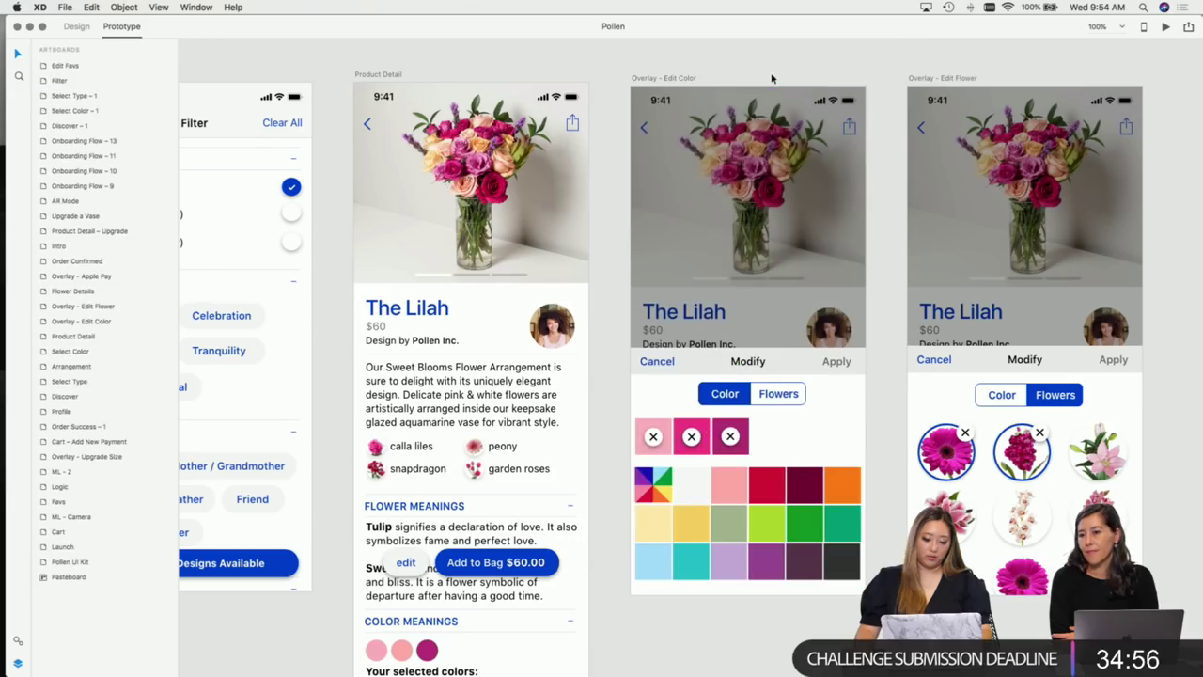
Step: Preview the prototype from Product Detail, opening the color overlay through edit, switching to Flowers, and dismissing the overlay
click(385, 75)
click(1163, 29)
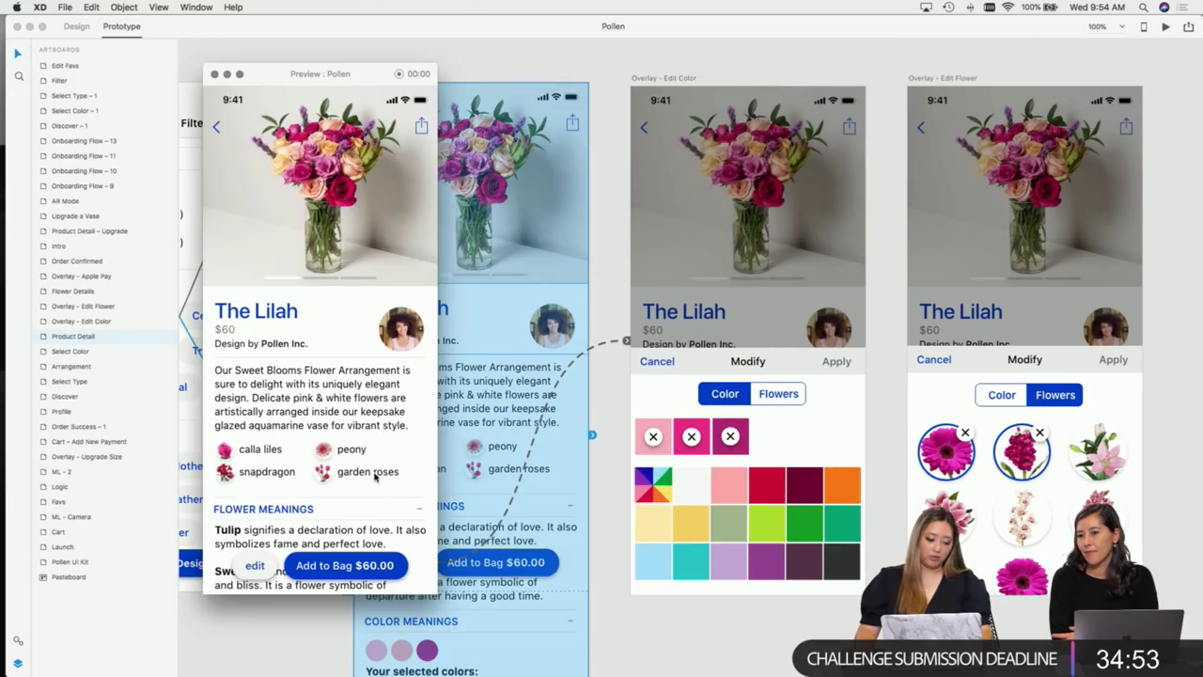
click(265, 562)
click(351, 395)
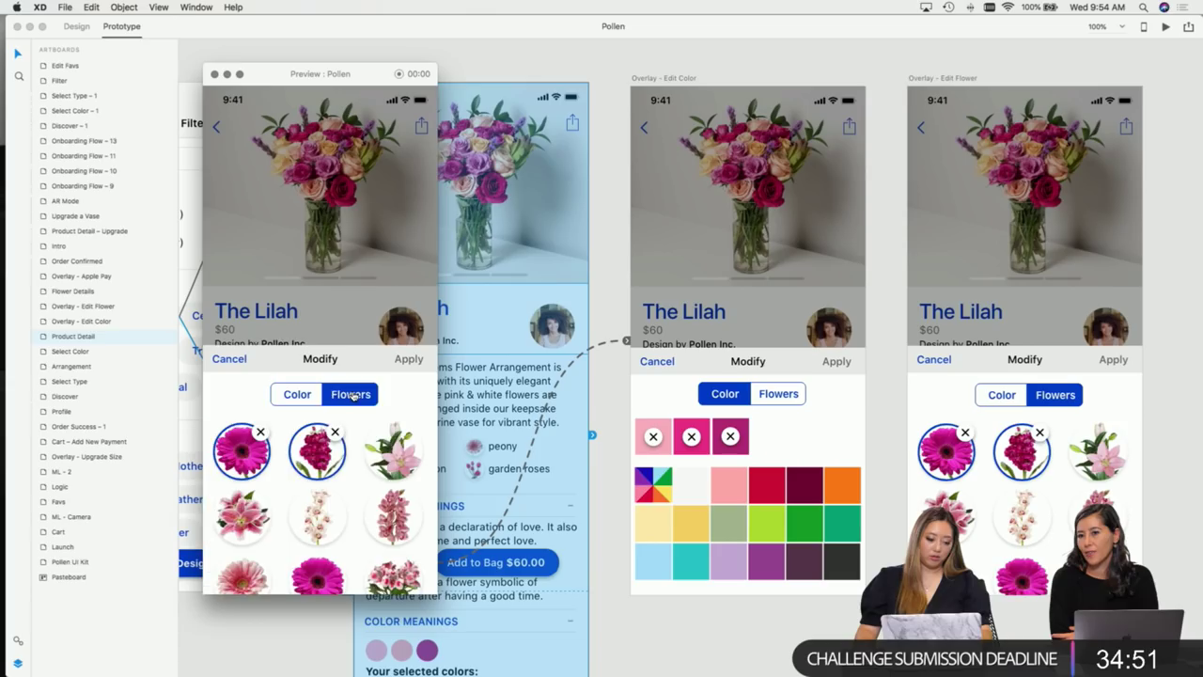
click(371, 316)
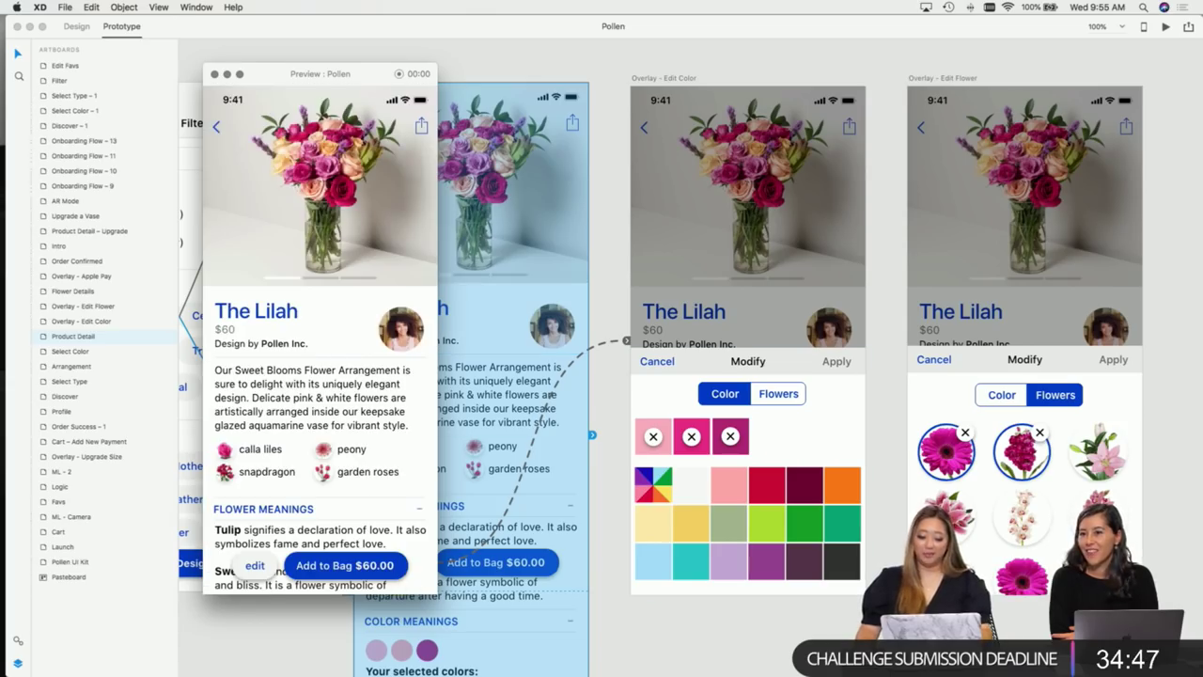
Step: Move the Flower Details artboard close beside Overlay - Edit Flower, matching the spacing of the neighboring artboards
scroll(978, 161, right, 5)
click(978, 160)
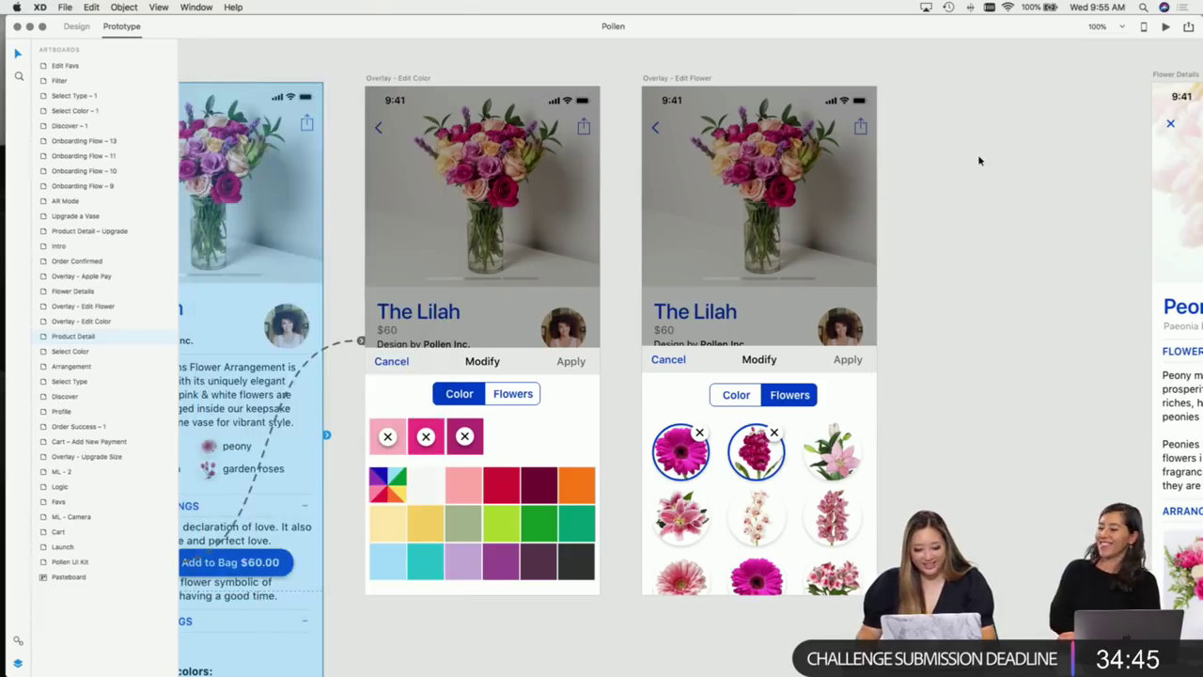
key(super+minus)
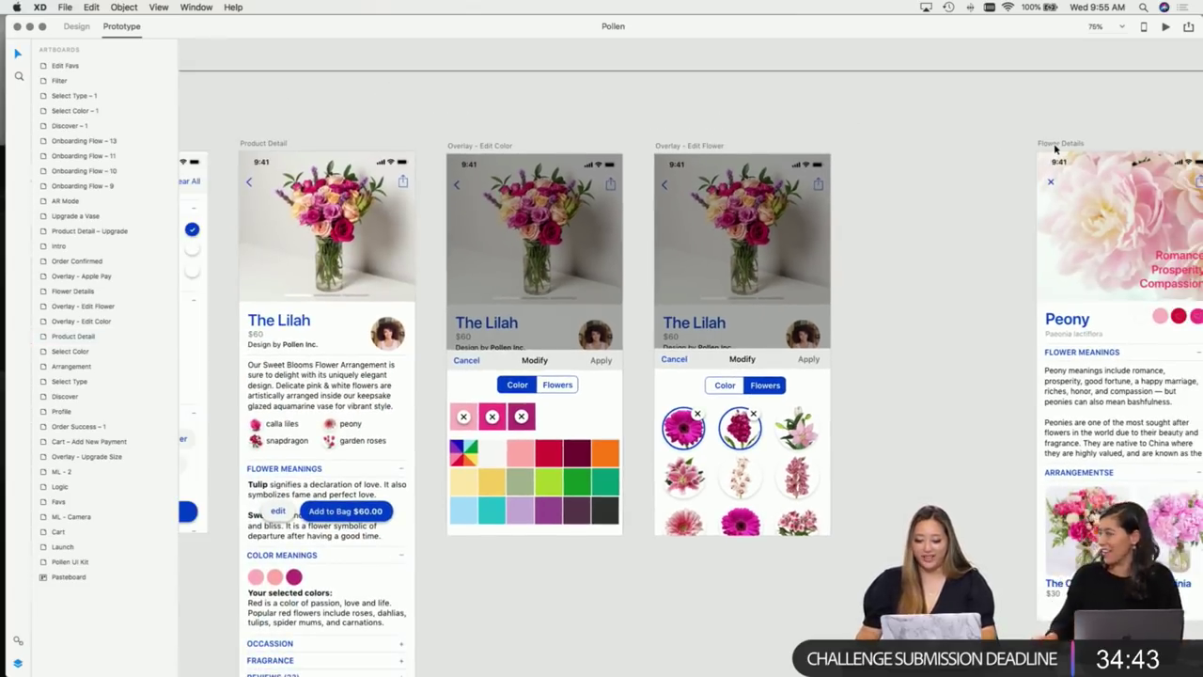
drag(1055, 148, 882, 145)
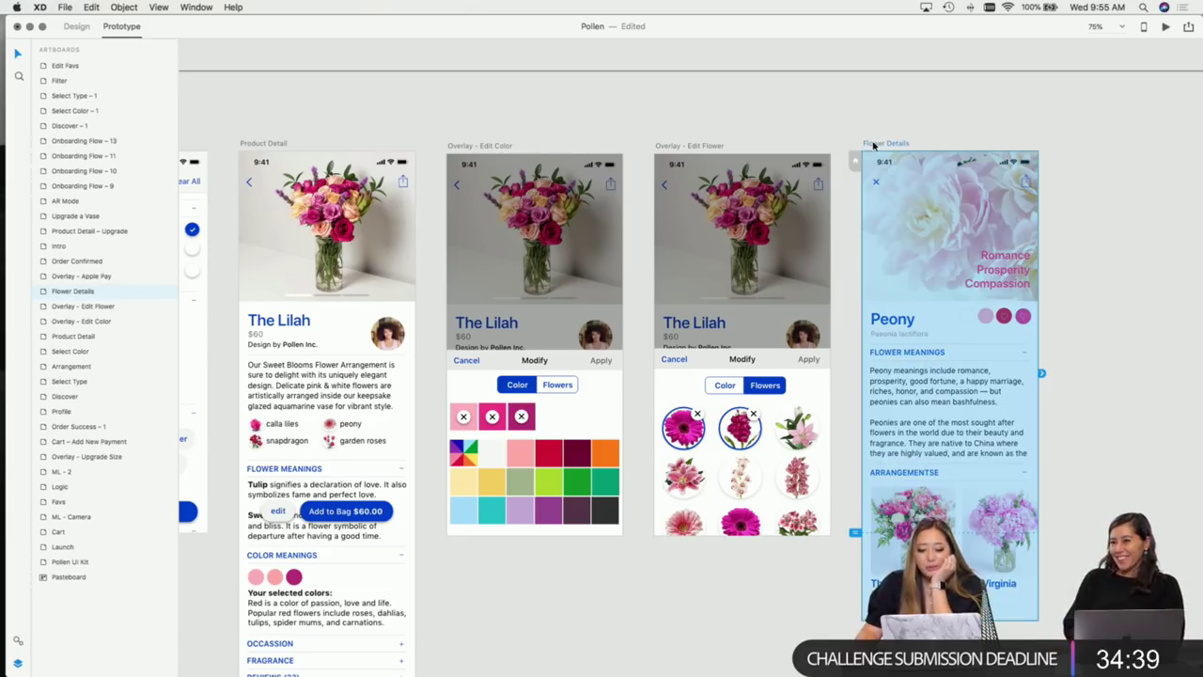
Step: Examine the flower list of calla liles, peony, snapdragon and garden roses on Product Detail and its relation to Flower Details
click(273, 144)
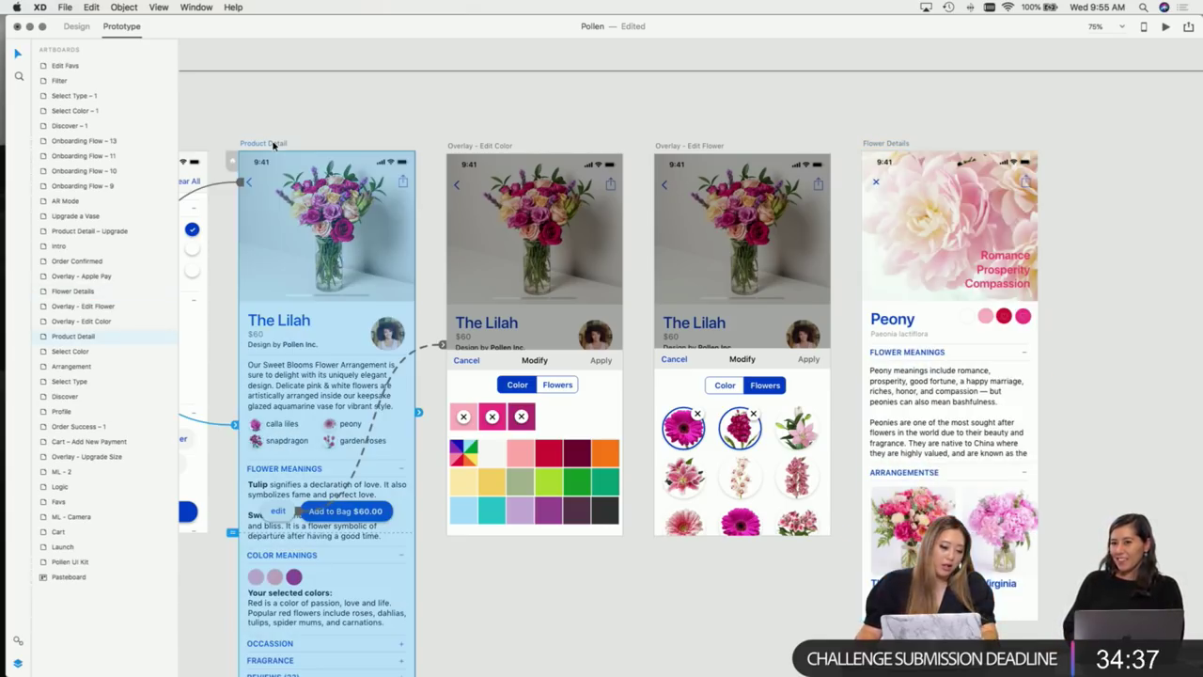
click(897, 147)
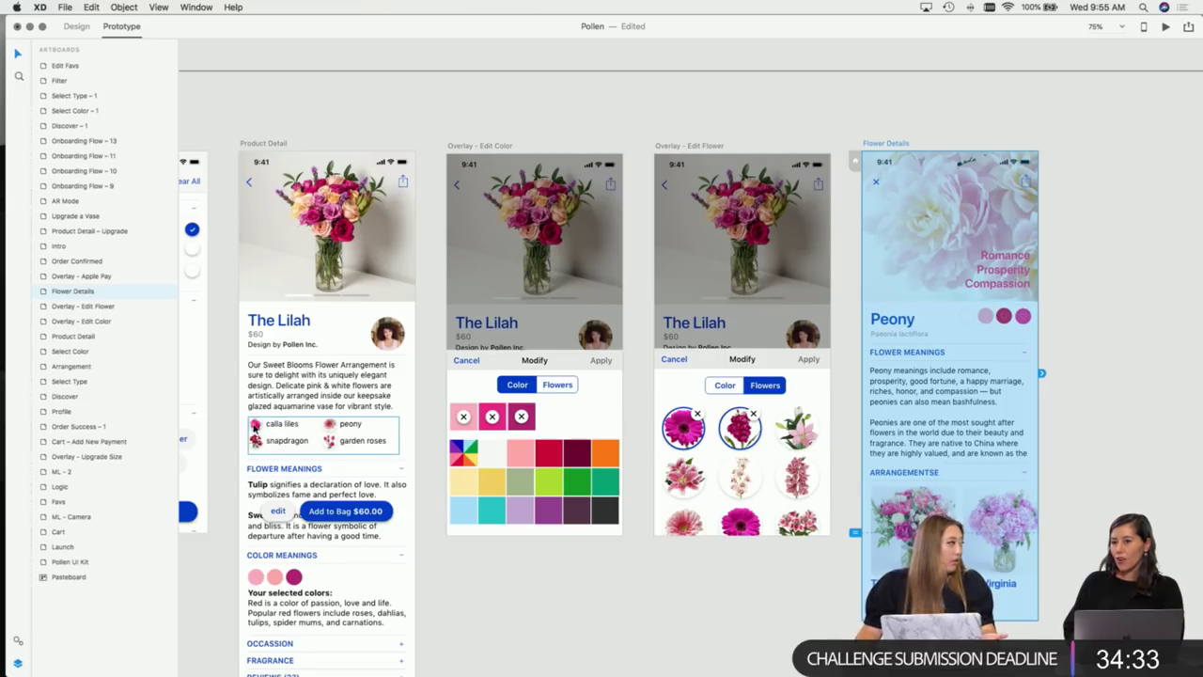
scroll(585, 222, up, 5)
scroll(585, 223, left, 5)
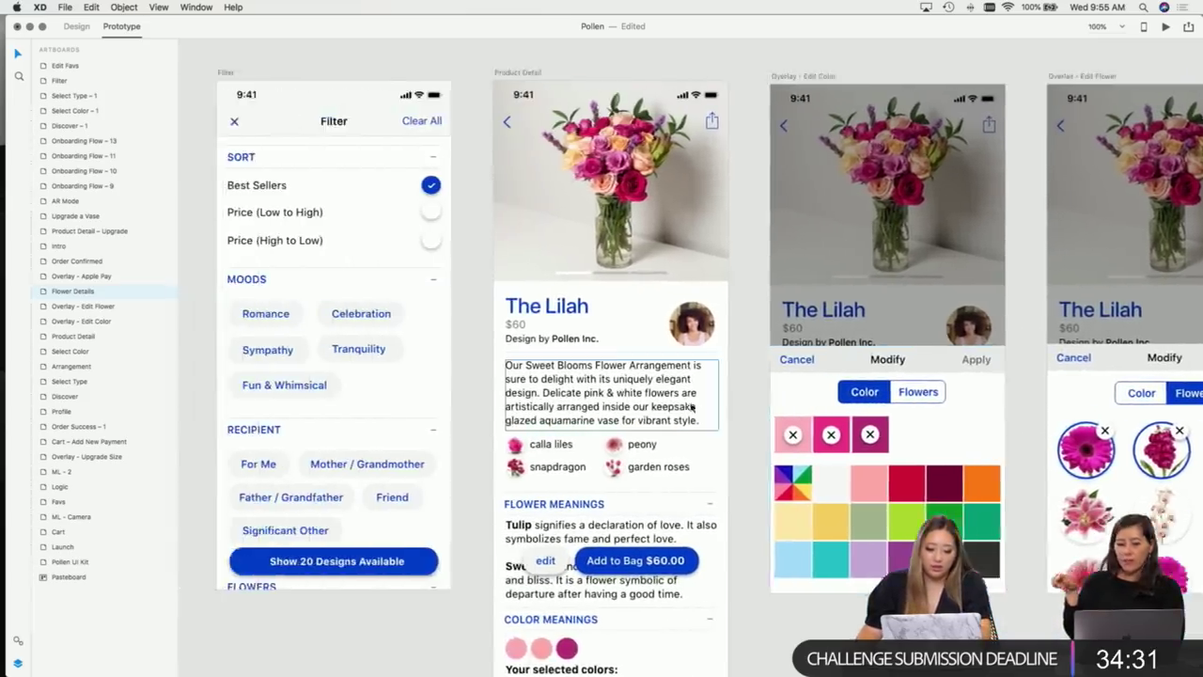
scroll(585, 223, up, 5)
scroll(585, 223, up, 10)
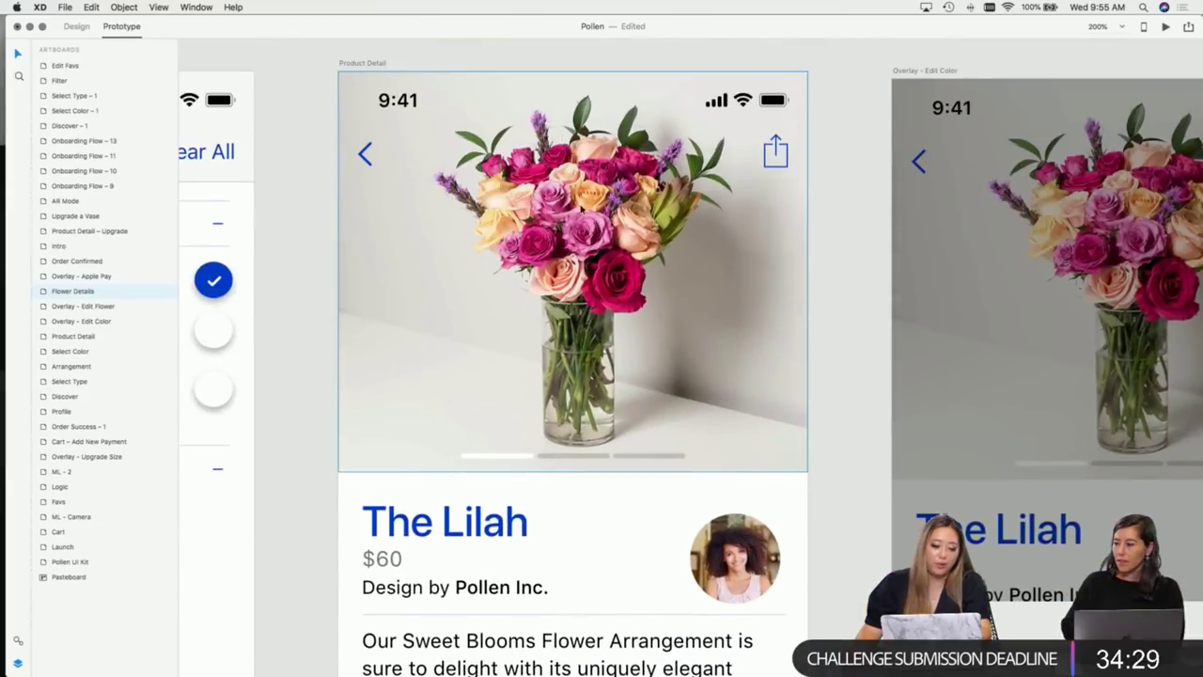
scroll(588, 287, down, 10)
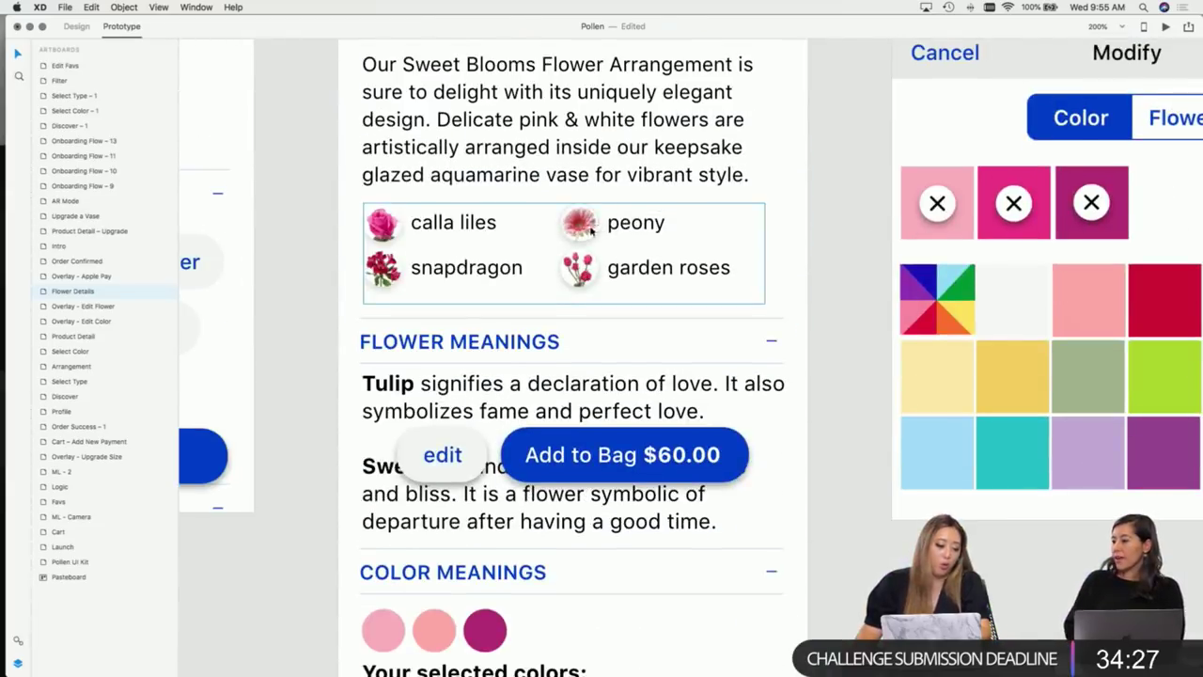
click(473, 272)
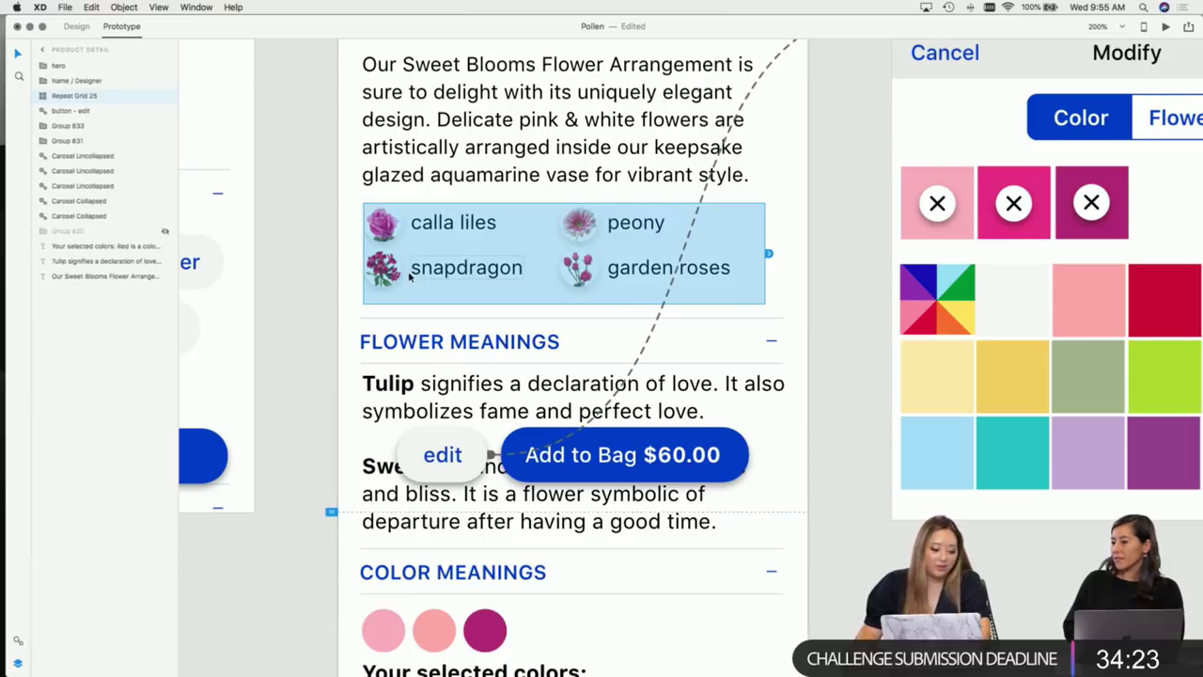
scroll(409, 274, up, 3)
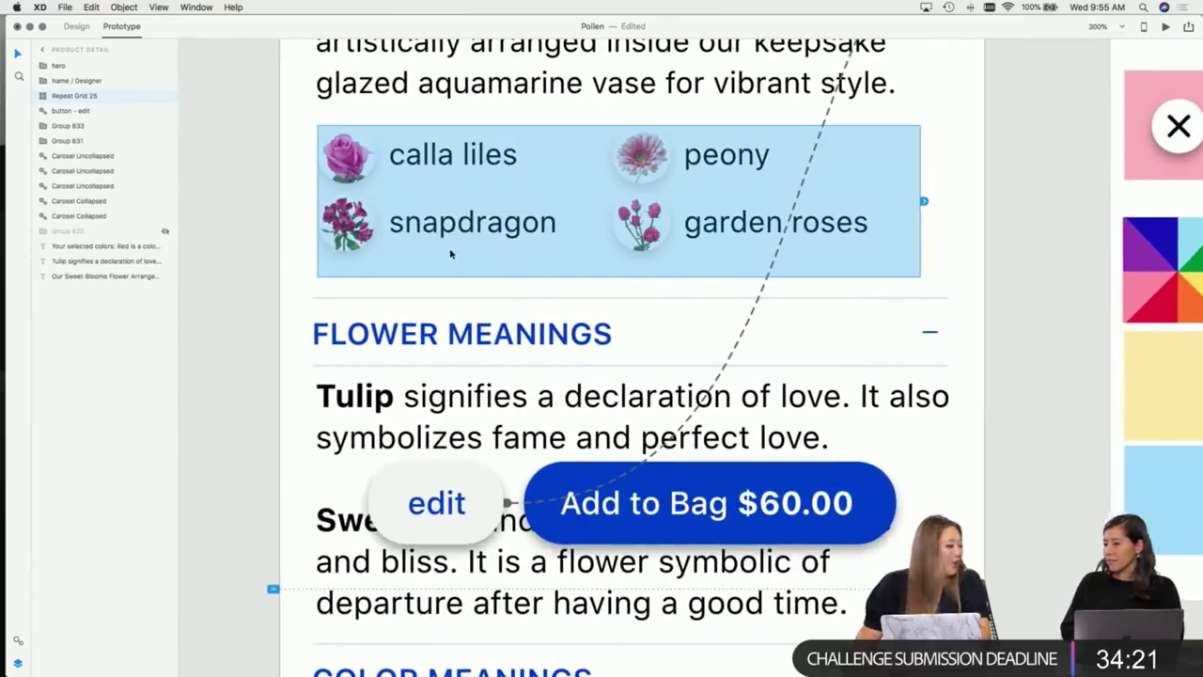
key(super+equal)
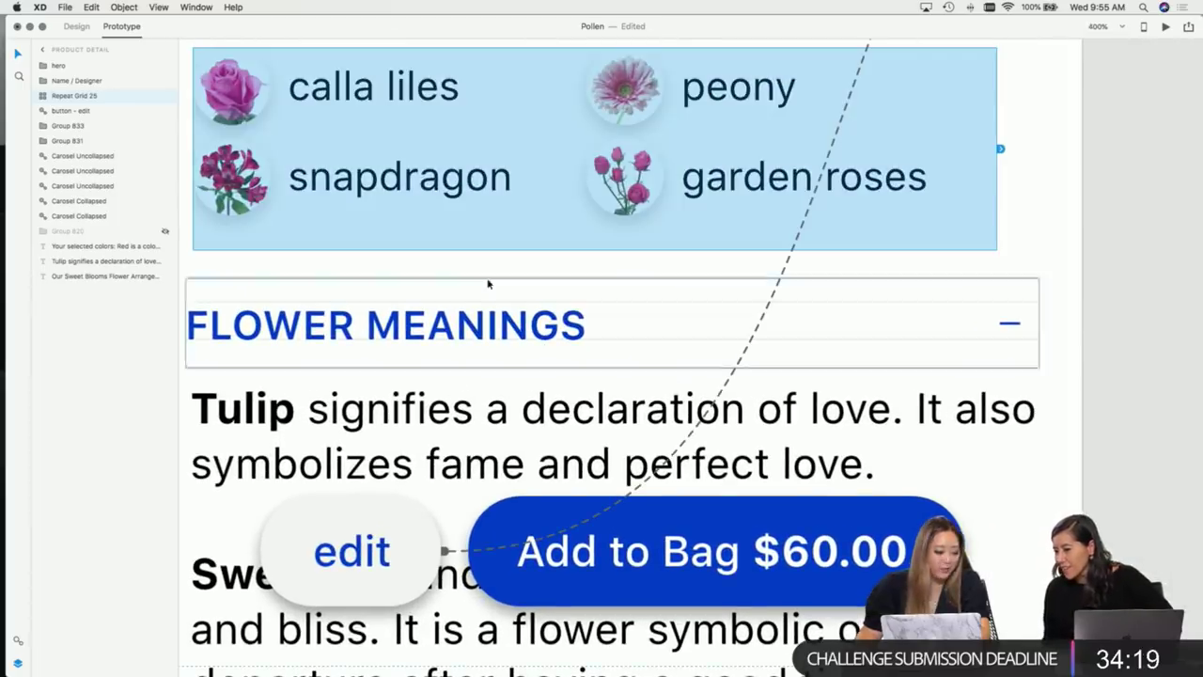
key(super+minus)
key(super+minus)
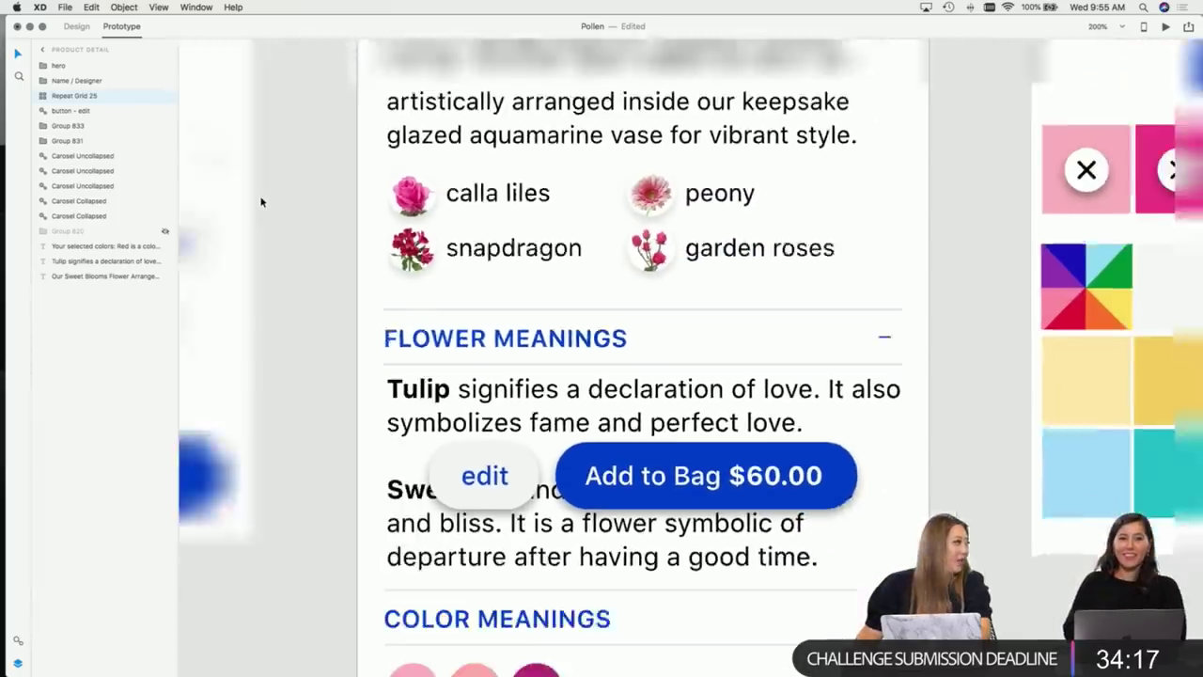
key(super+minus)
key(super+minus)
scroll(672, 225, up, 3)
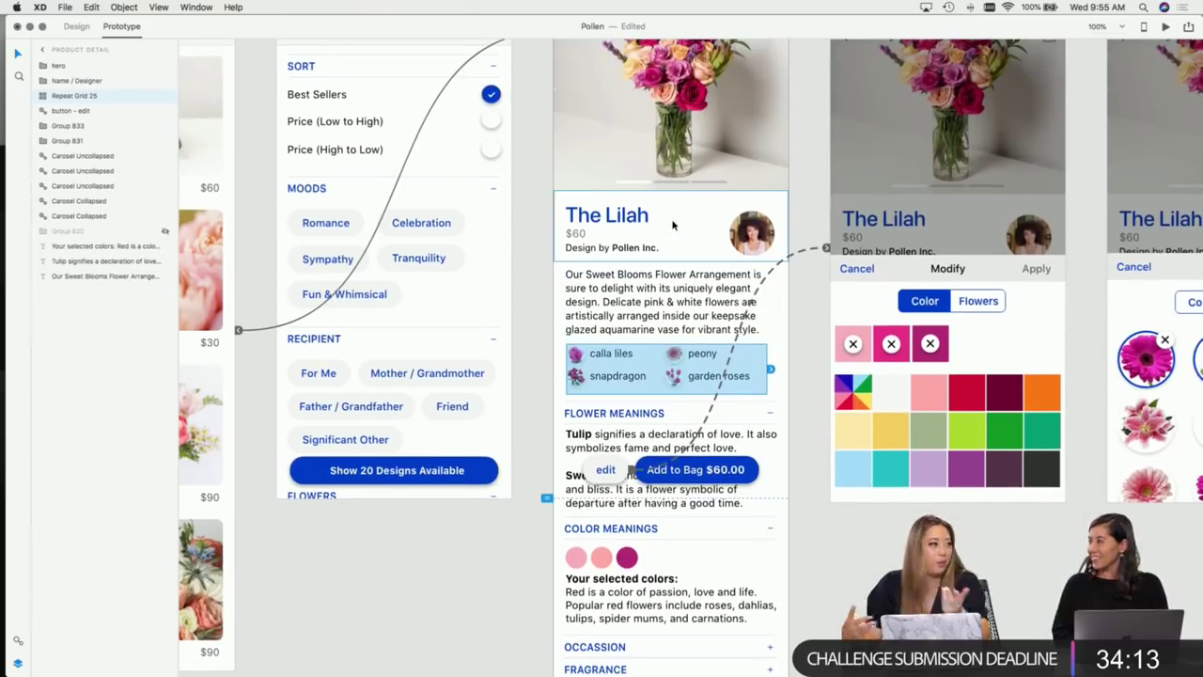
key(super+minus)
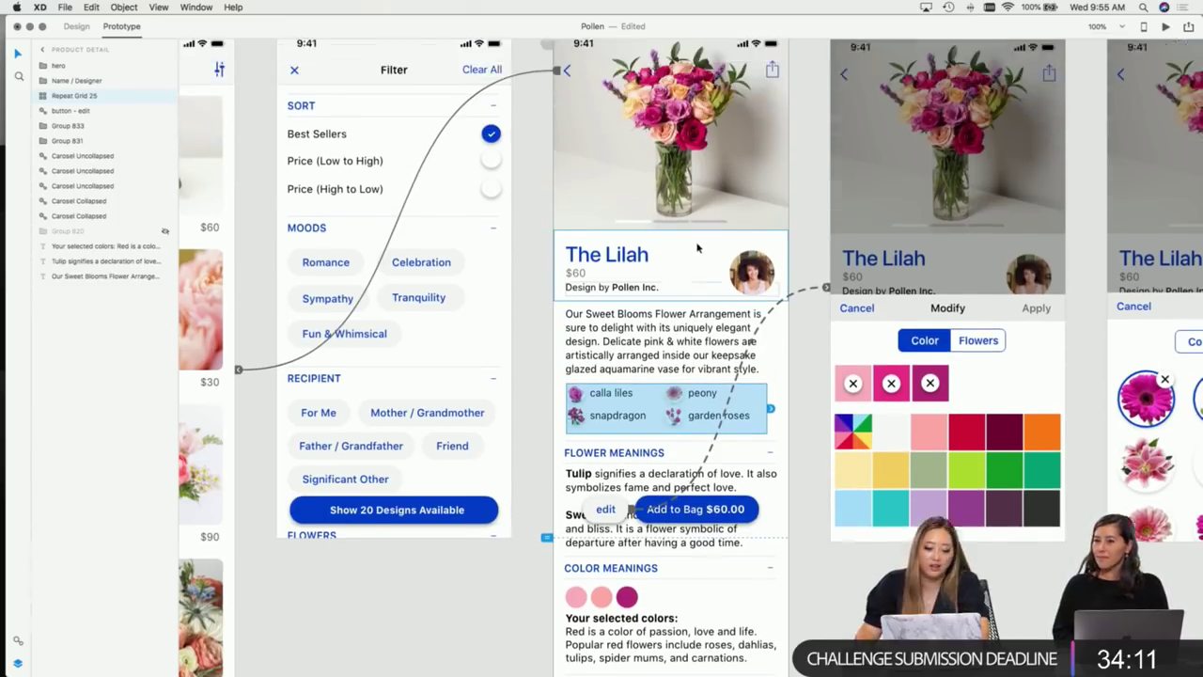
scroll(836, 257, up, 2)
scroll(836, 256, right, 5)
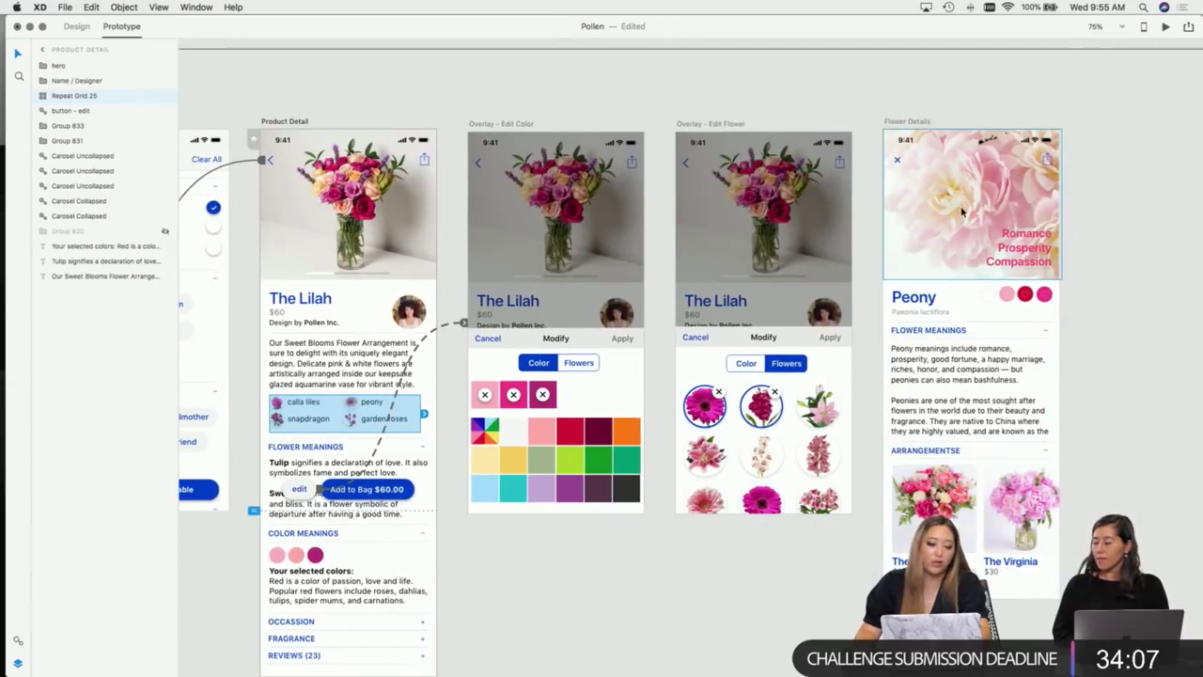
Step: Correct the heading above The Chloe and The Virginia on Flower Details to read ARRANGEMENTS
key(super+equal)
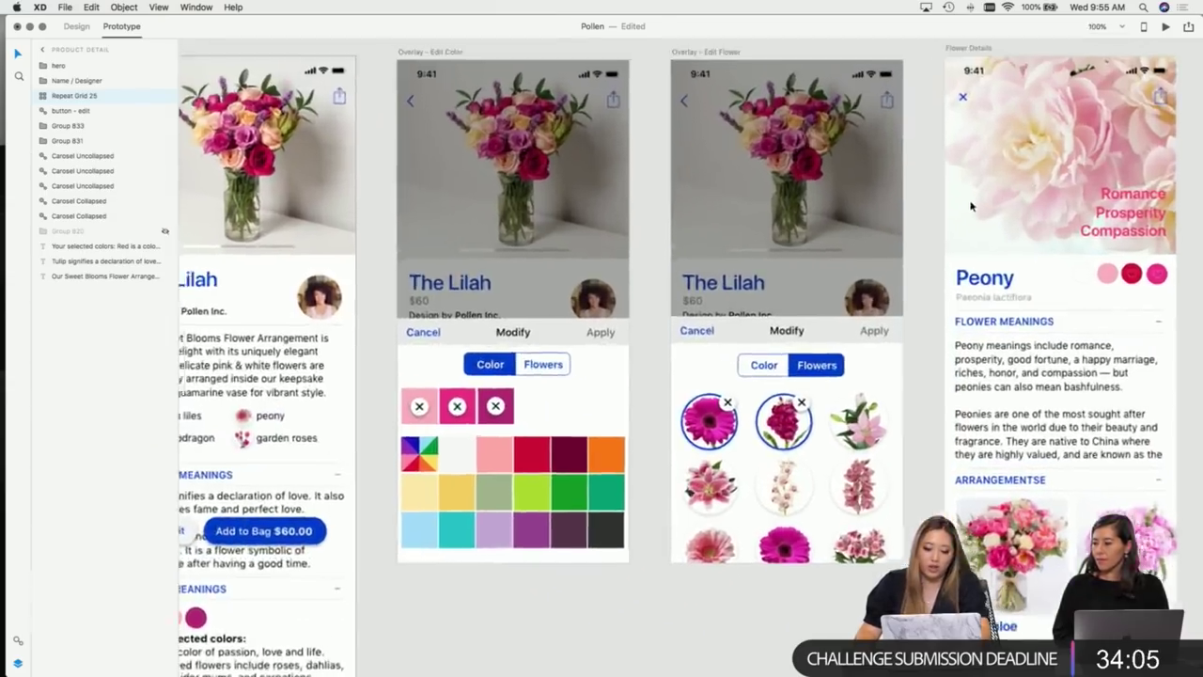
scroll(818, 171, right, 4)
key(super+equal)
scroll(804, 167, up, 2)
scroll(803, 167, right, 2)
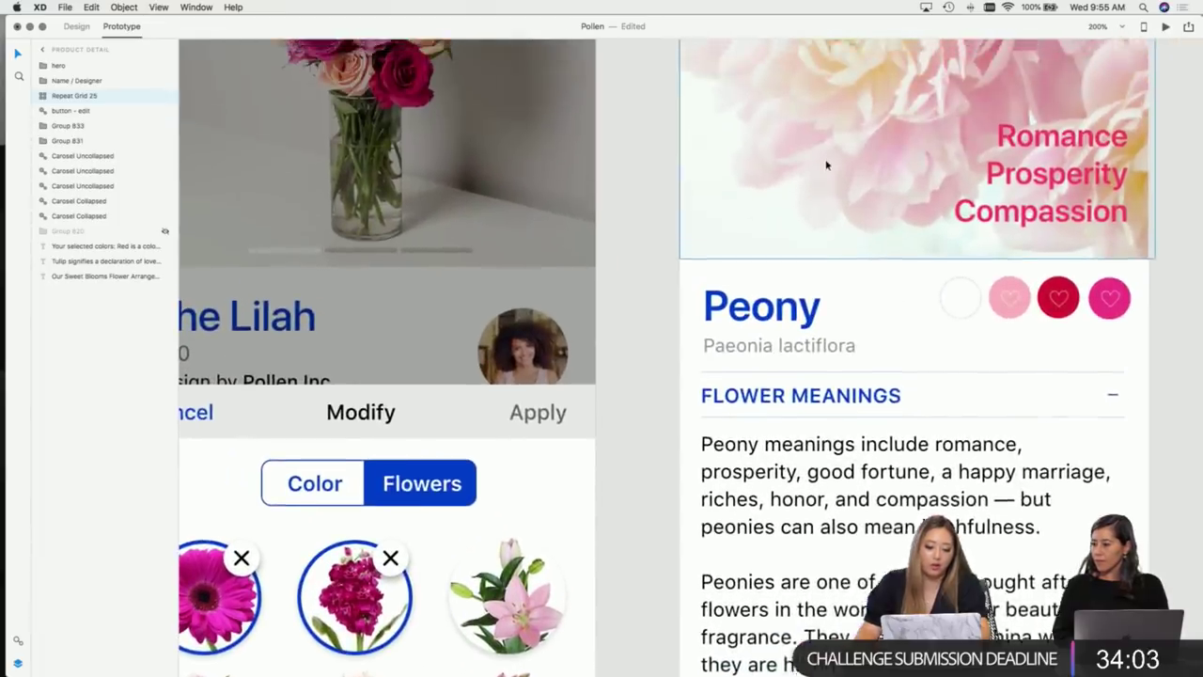
scroll(803, 167, down, 8)
scroll(933, 492, down, 1)
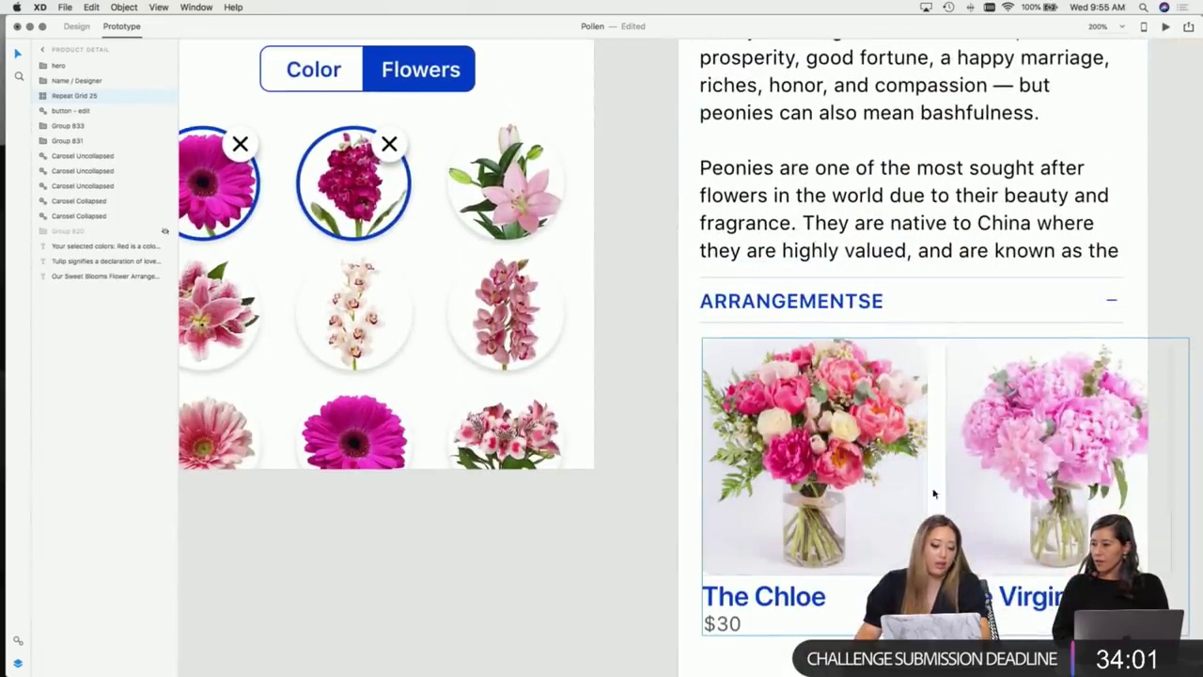
click(881, 302)
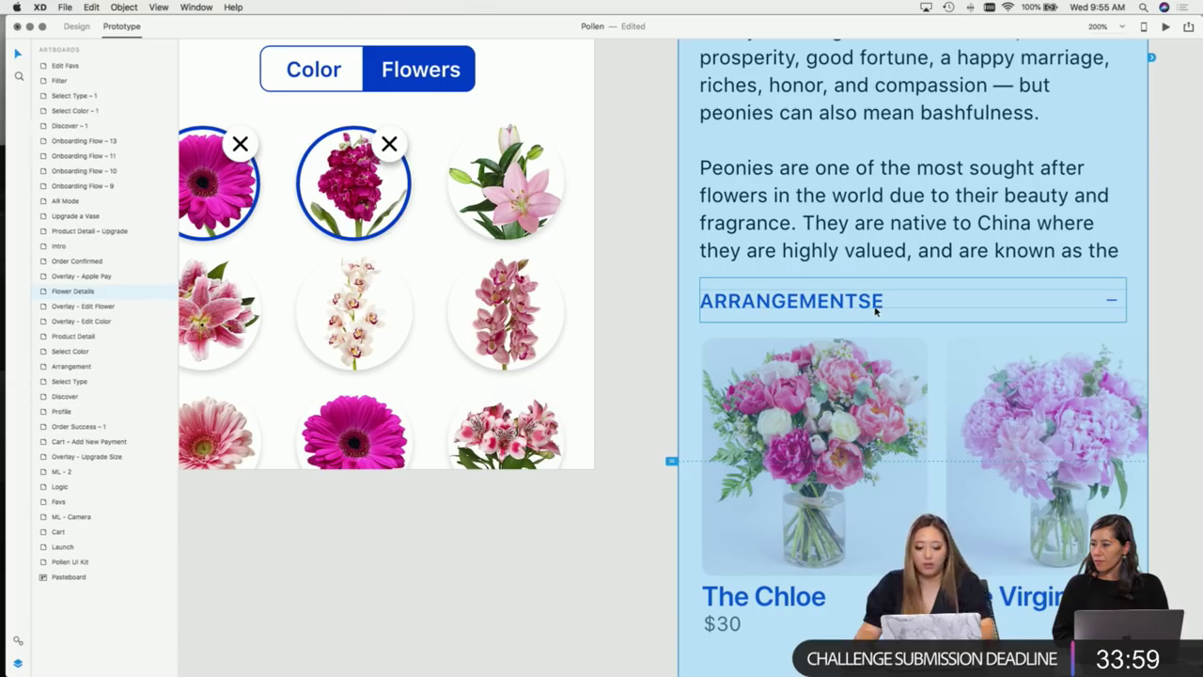
double_click(880, 310)
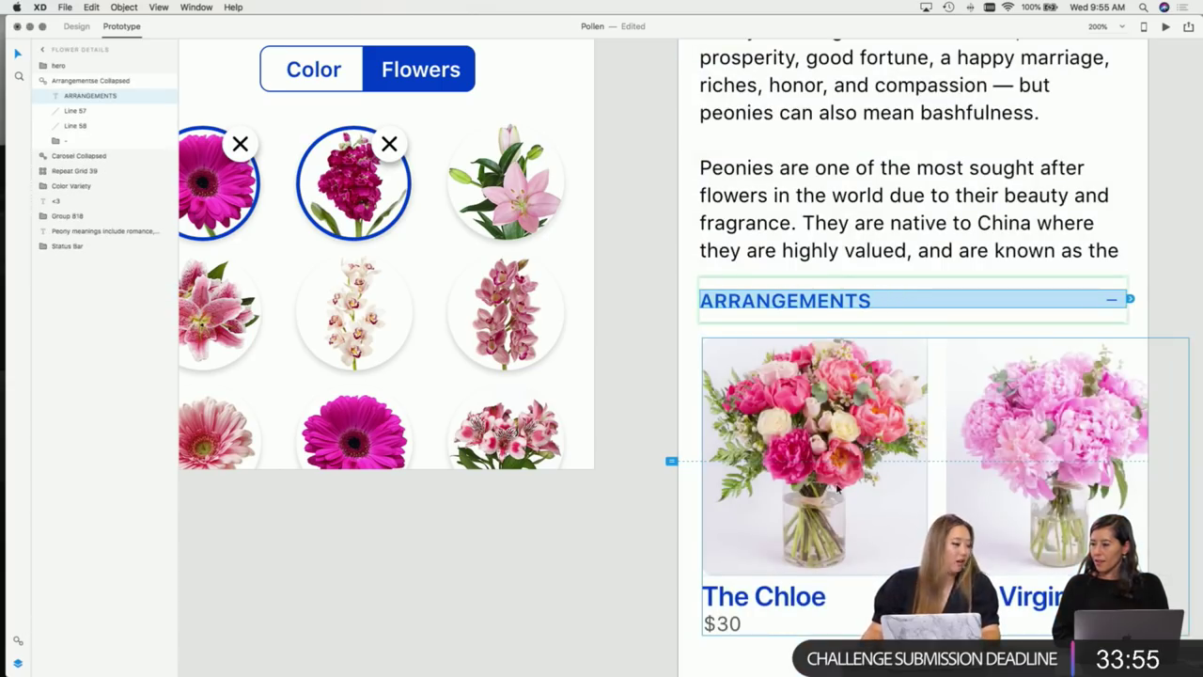
key(super+1)
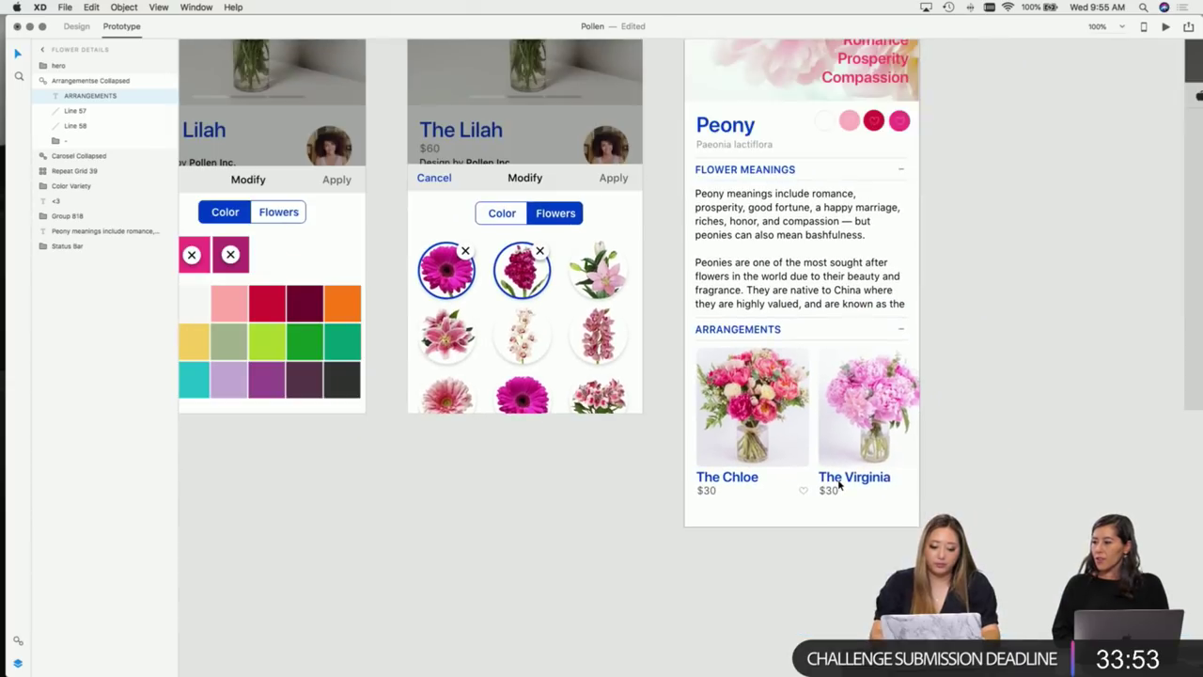
click(1074, 511)
scroll(1074, 511, left, 6)
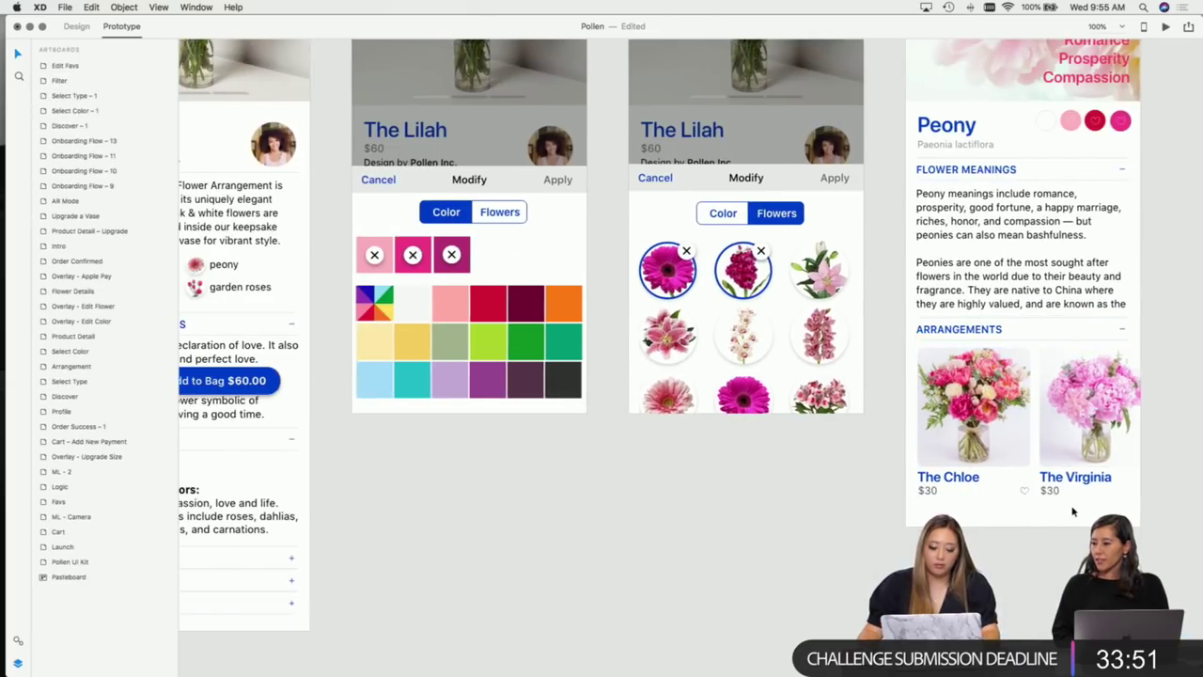
scroll(558, 409, right, 3)
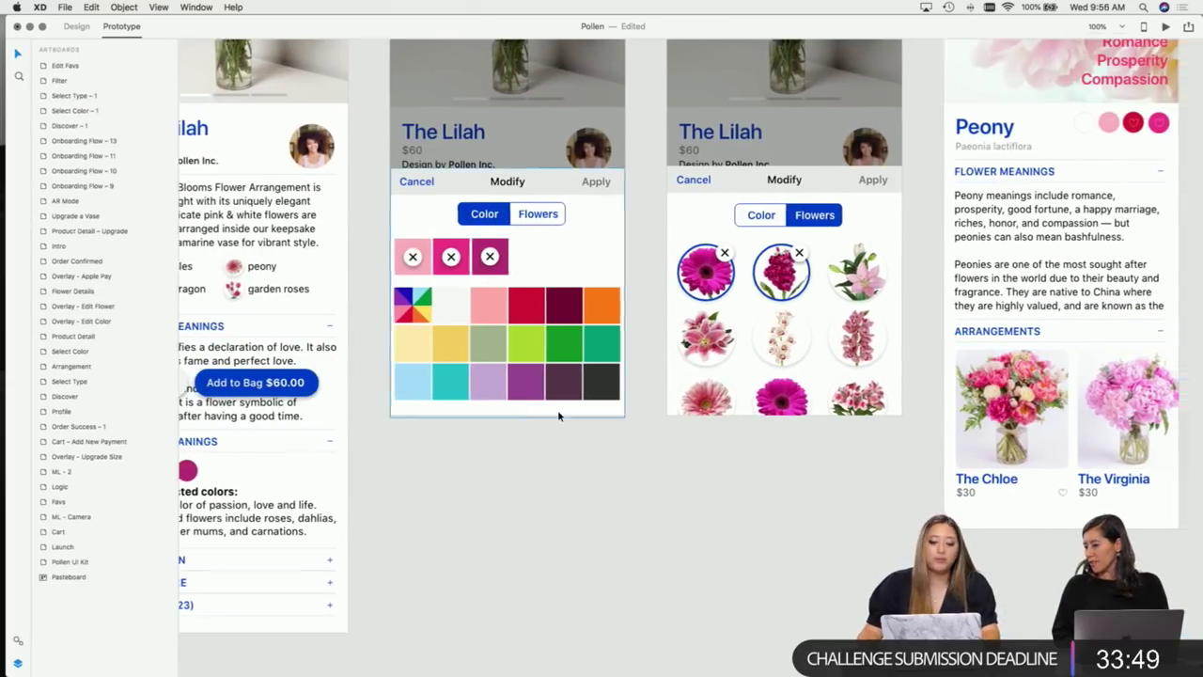
Step: Save the Pollen document with the corrected Flower Details heading
scroll(928, 222, up, 5)
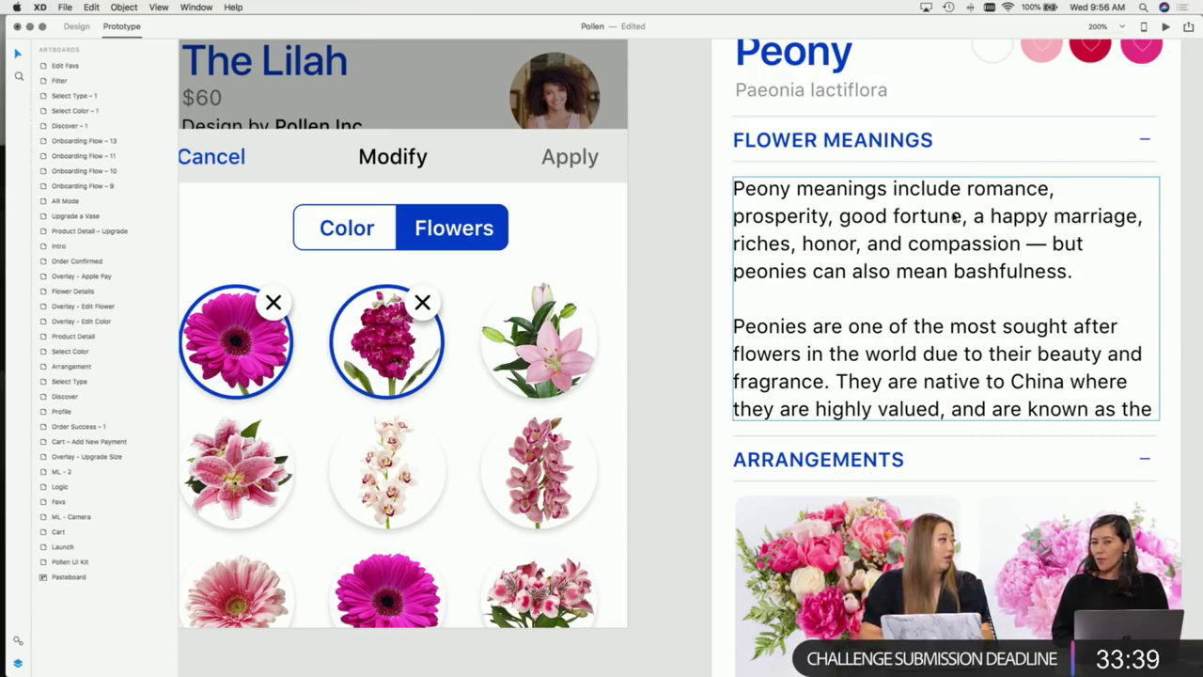
key(super+1)
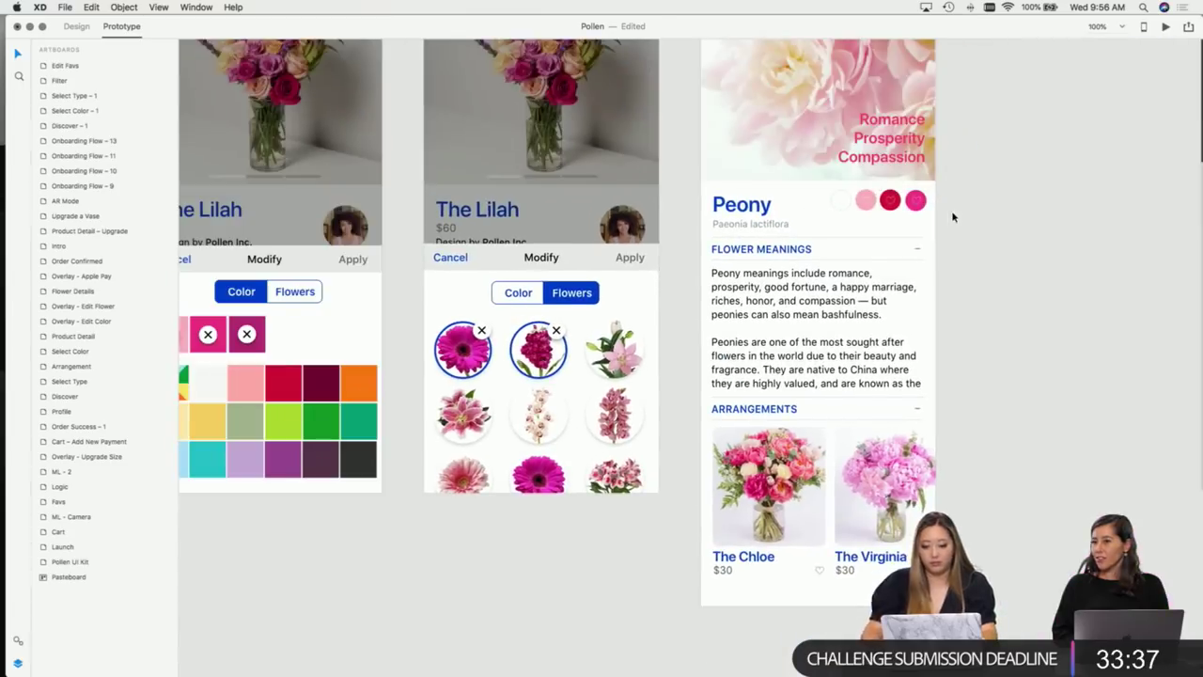
key(super+s)
scroll(952, 217, up, 2)
scroll(952, 217, up, 2)
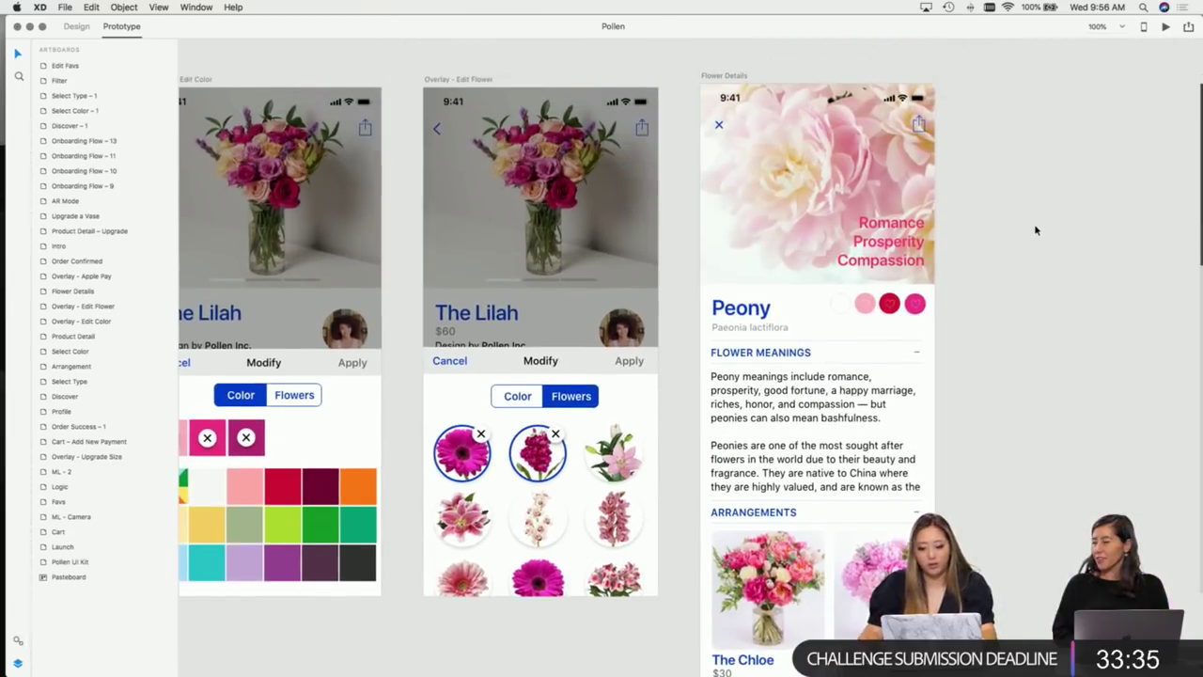
scroll(1035, 229, left, 10)
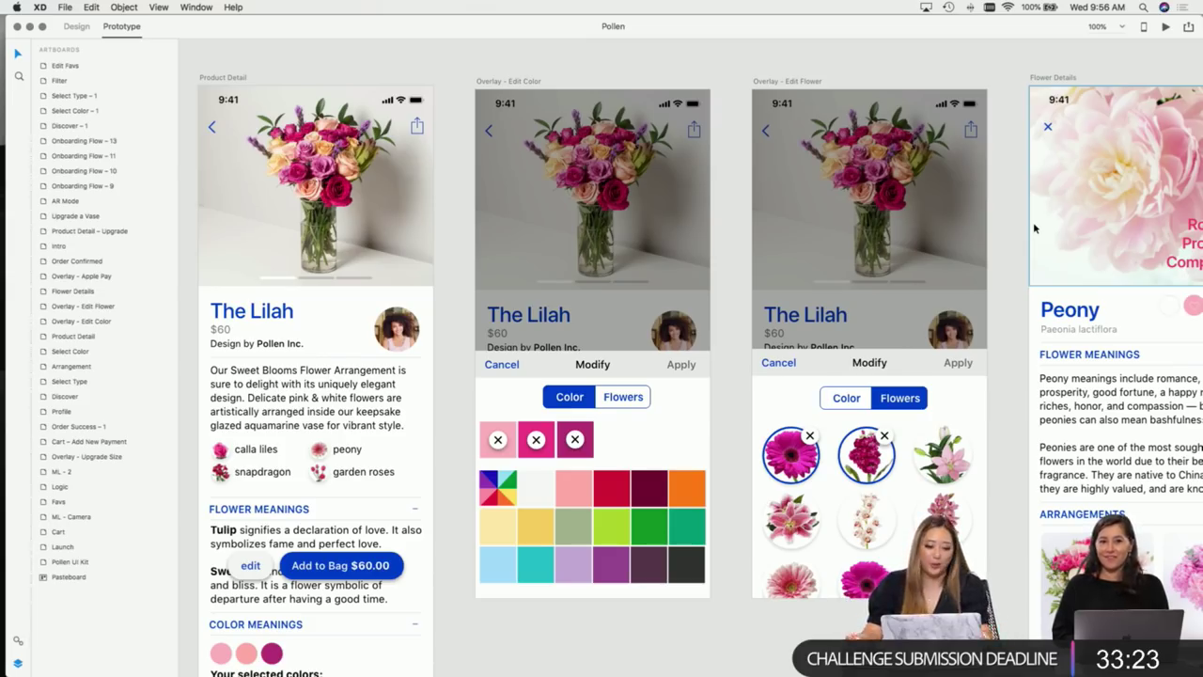
click(389, 570)
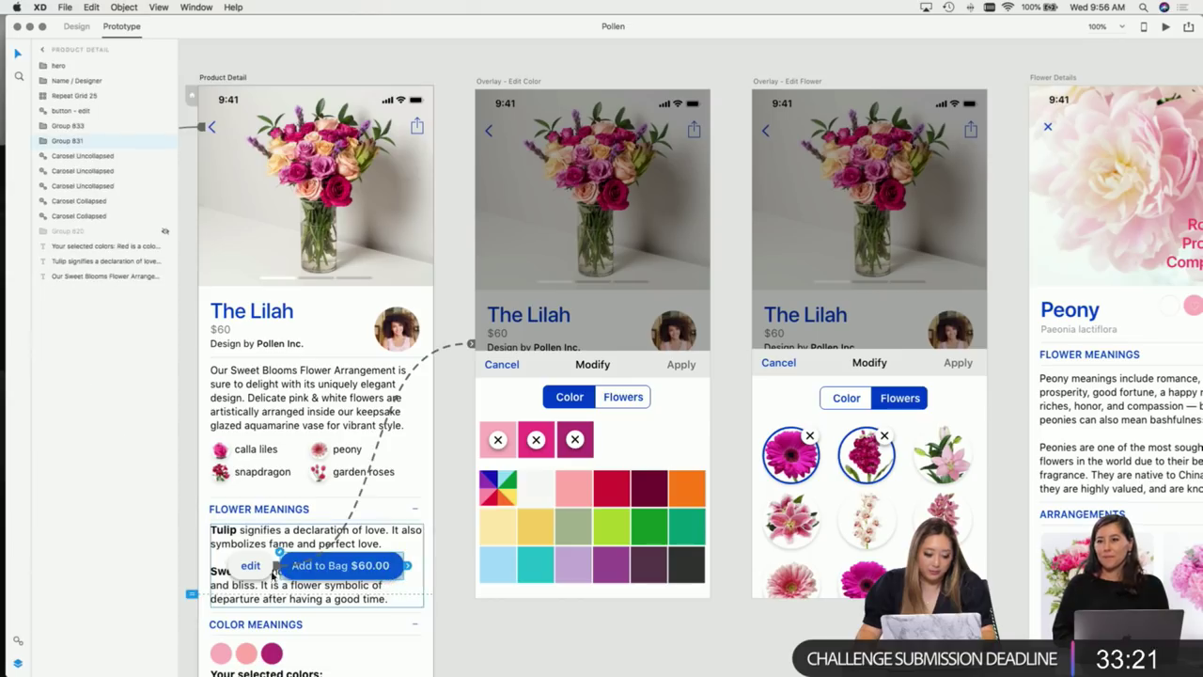
click(324, 458)
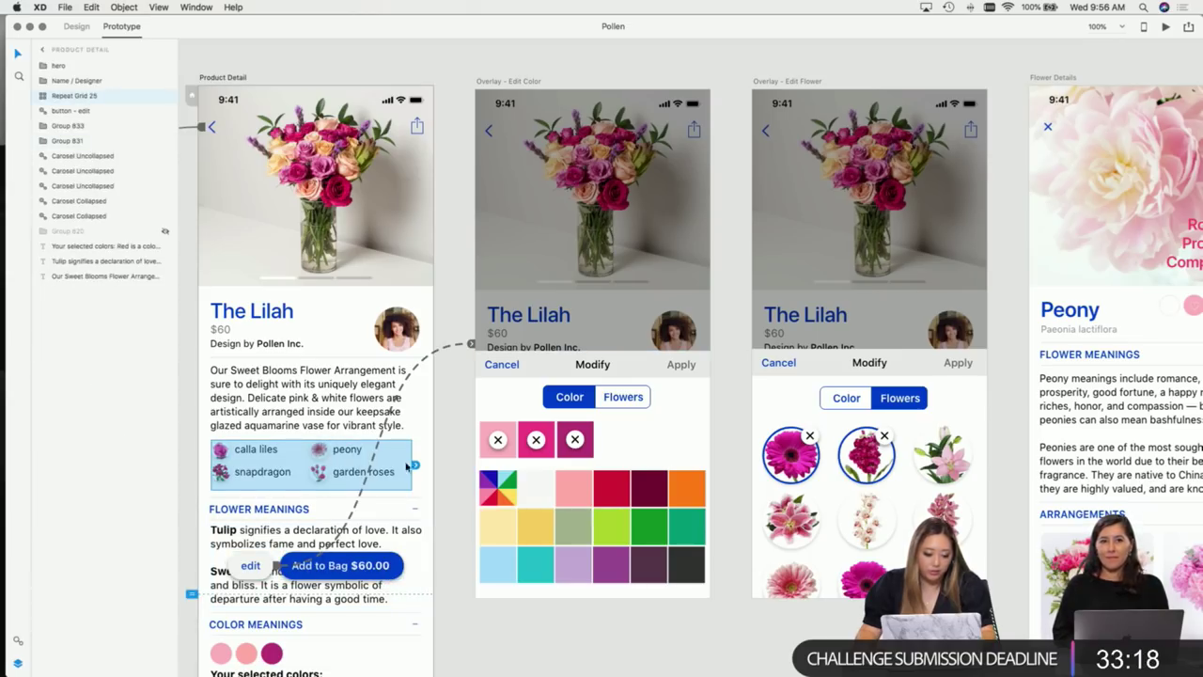
double_click(341, 449)
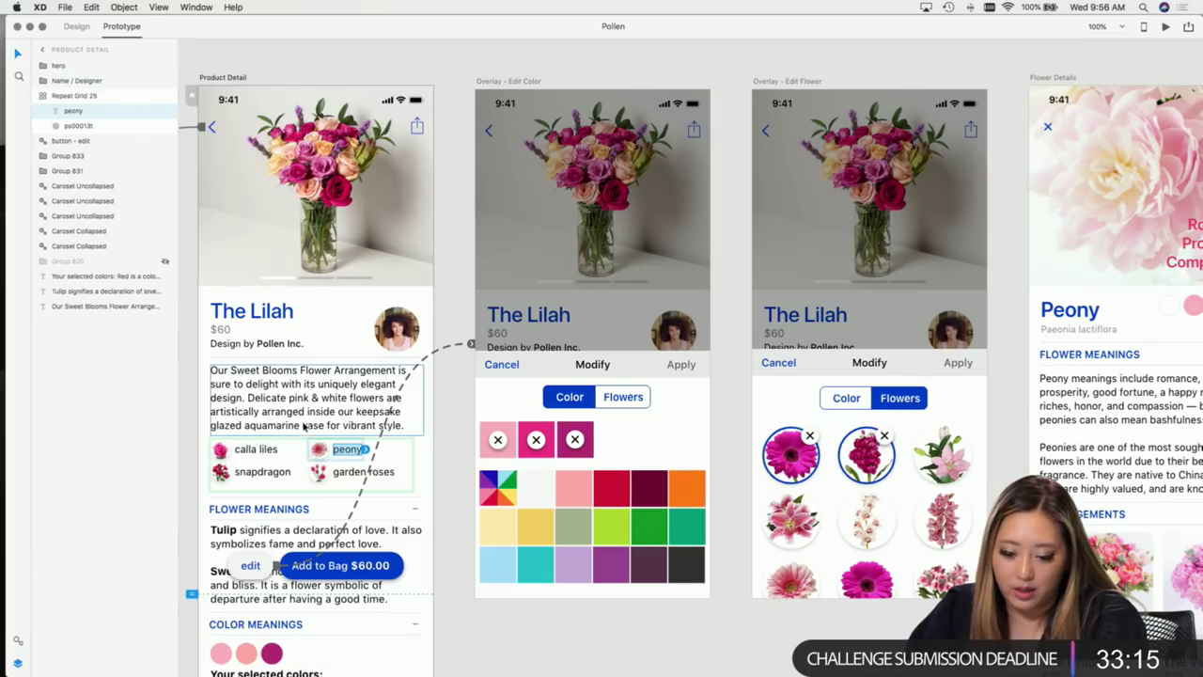
shift+click(325, 455)
click(457, 460)
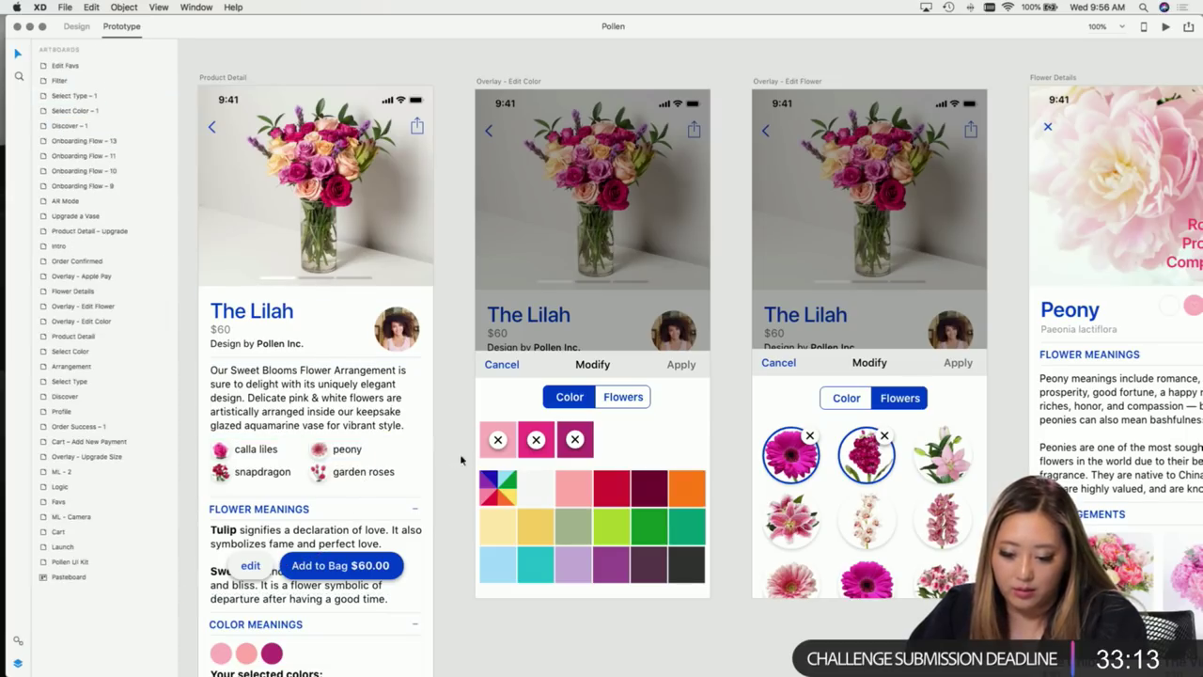
Step: Link the peony label in Product Detail's flower list to the Flower Details artboard as an overlay
double_click(338, 453)
drag(365, 449, 1029, 96)
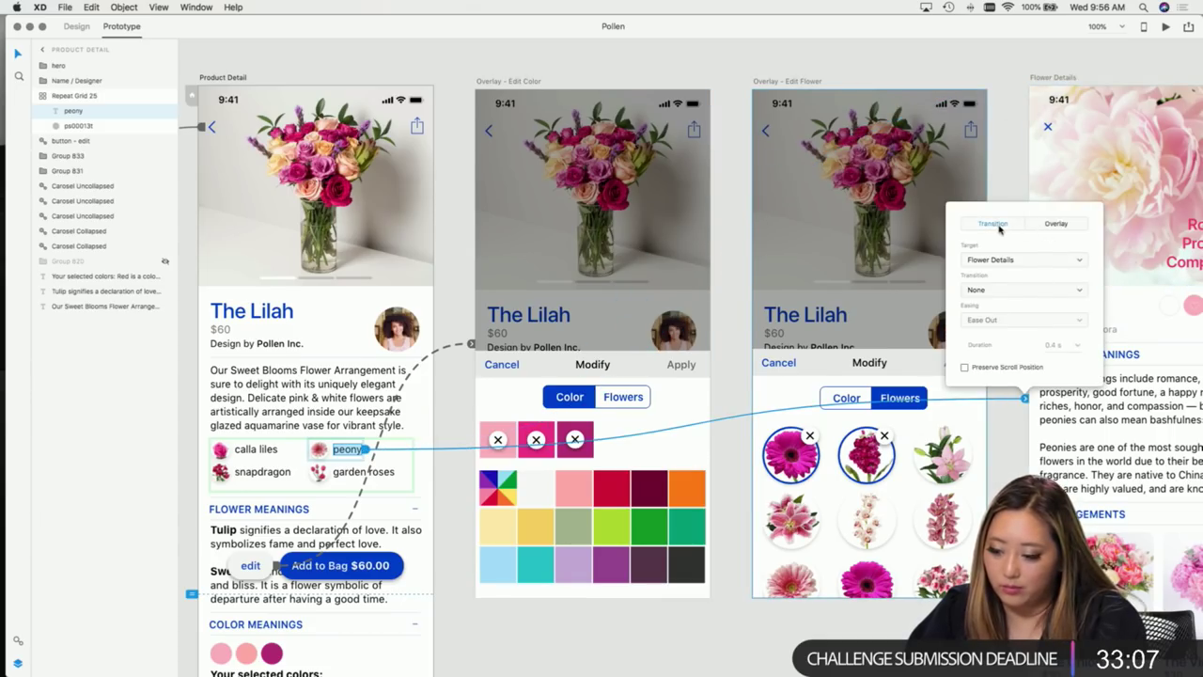
click(1056, 224)
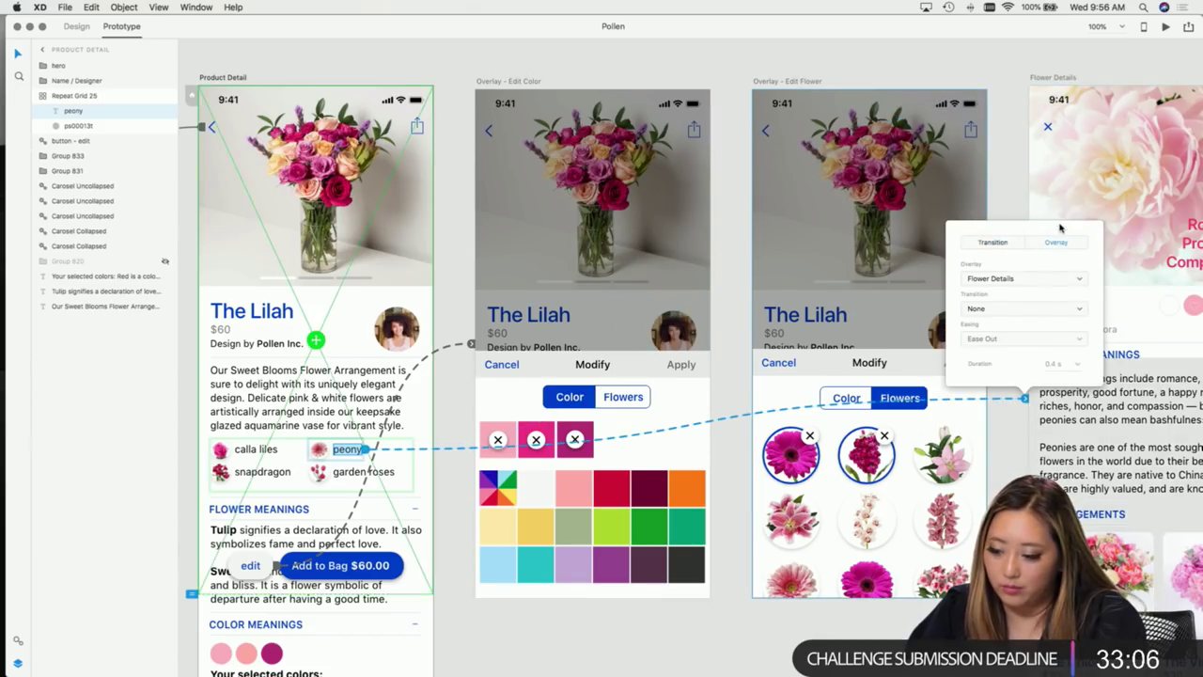
Step: Link the close icon on Flower Details back to Product Detail as a transition, and save the document
click(1050, 128)
drag(1049, 128, 357, 141)
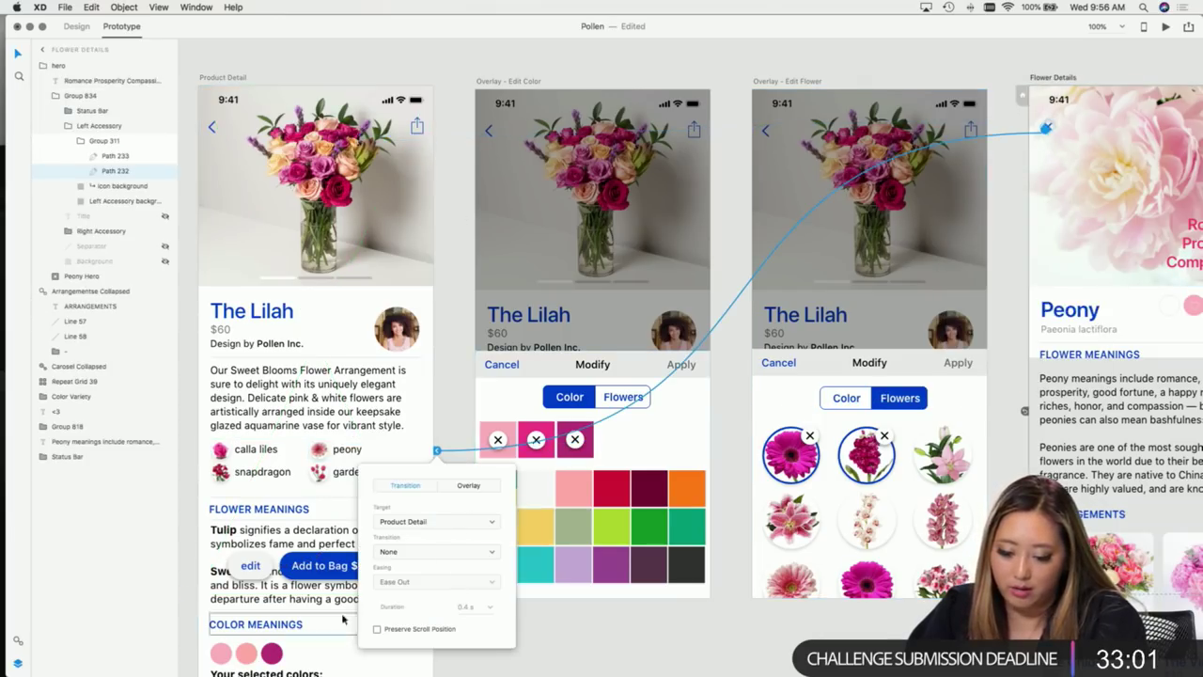
key(super+s)
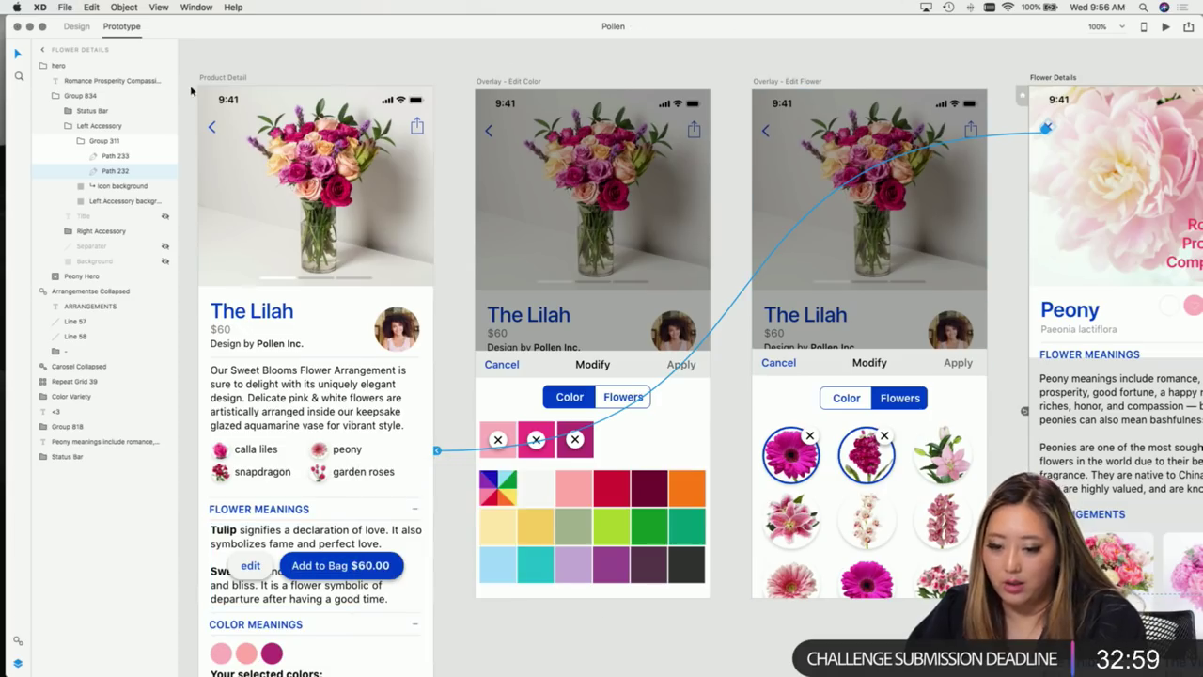
Step: Preview the prototype from Product Detail, checking edit, Flowers and Apply in the overlays and opening the peony details
click(208, 81)
click(1166, 26)
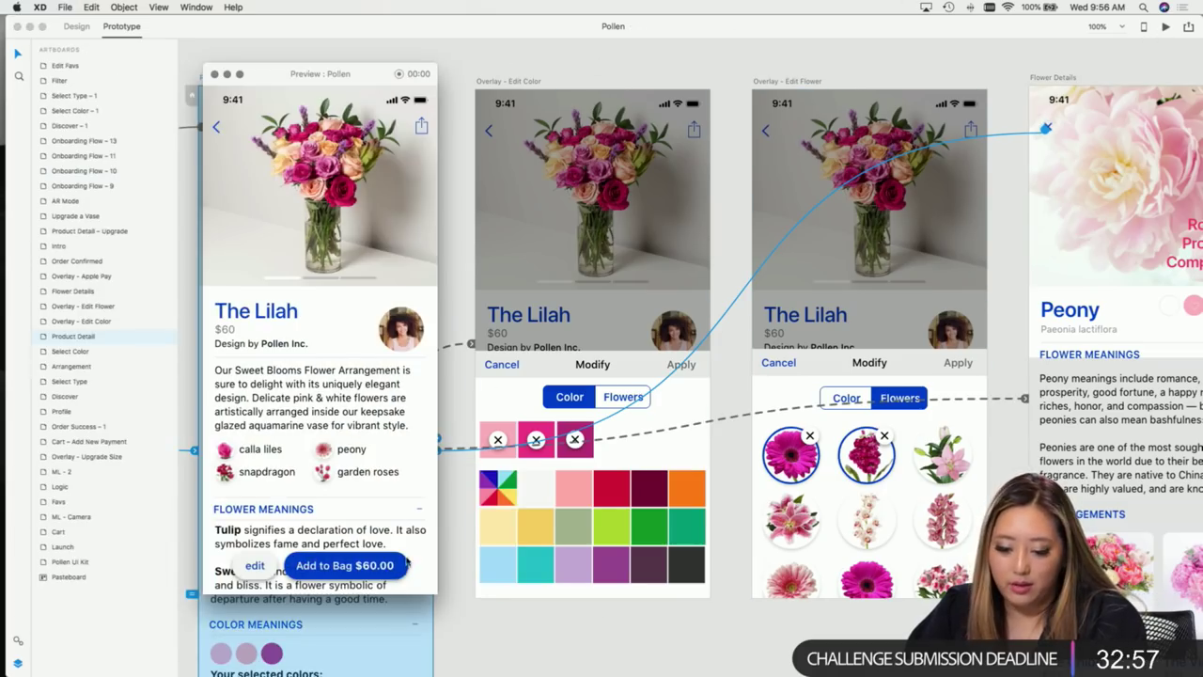
click(256, 567)
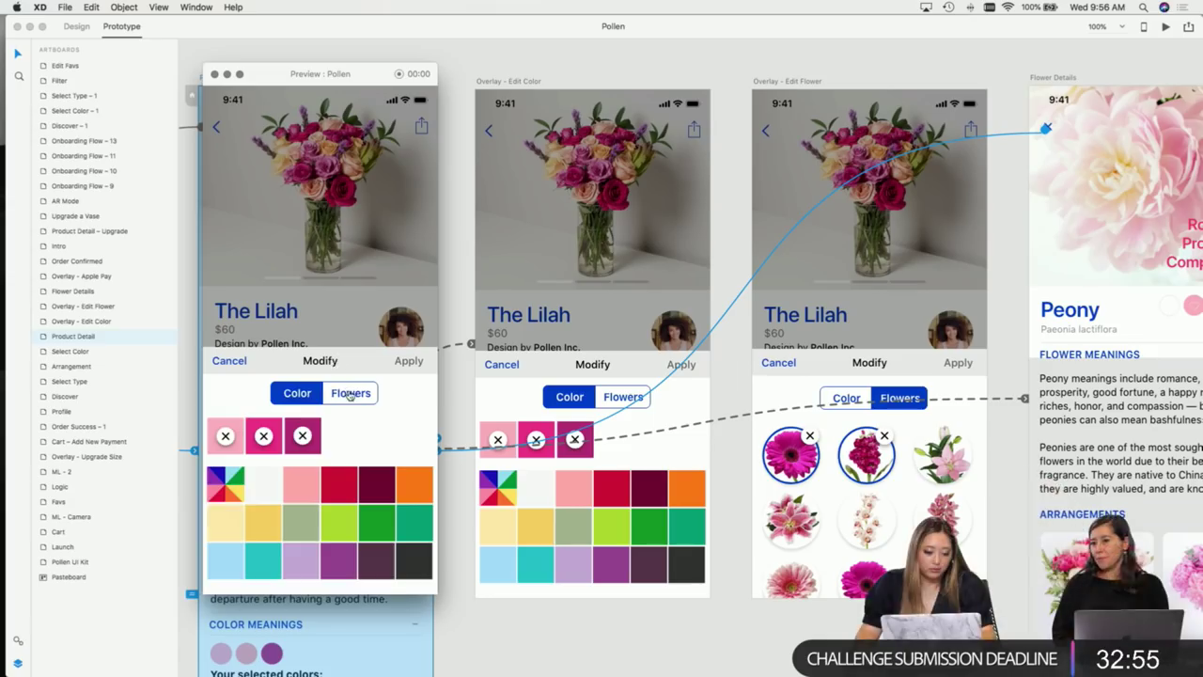
click(351, 394)
click(409, 358)
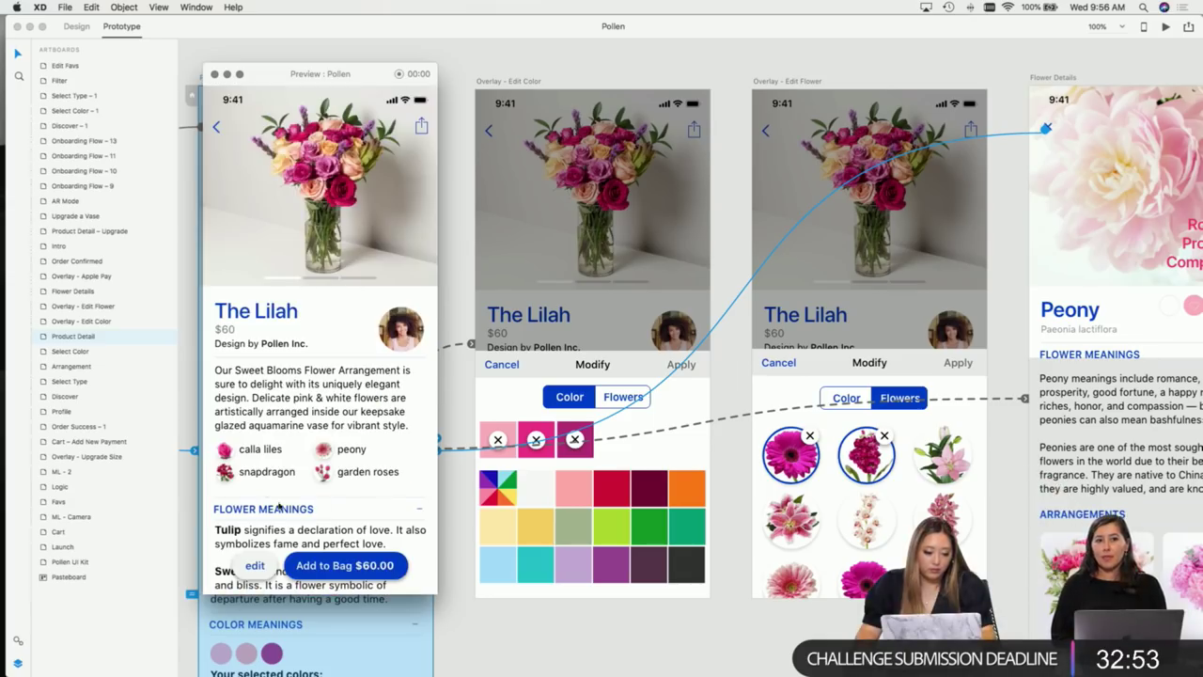
click(350, 450)
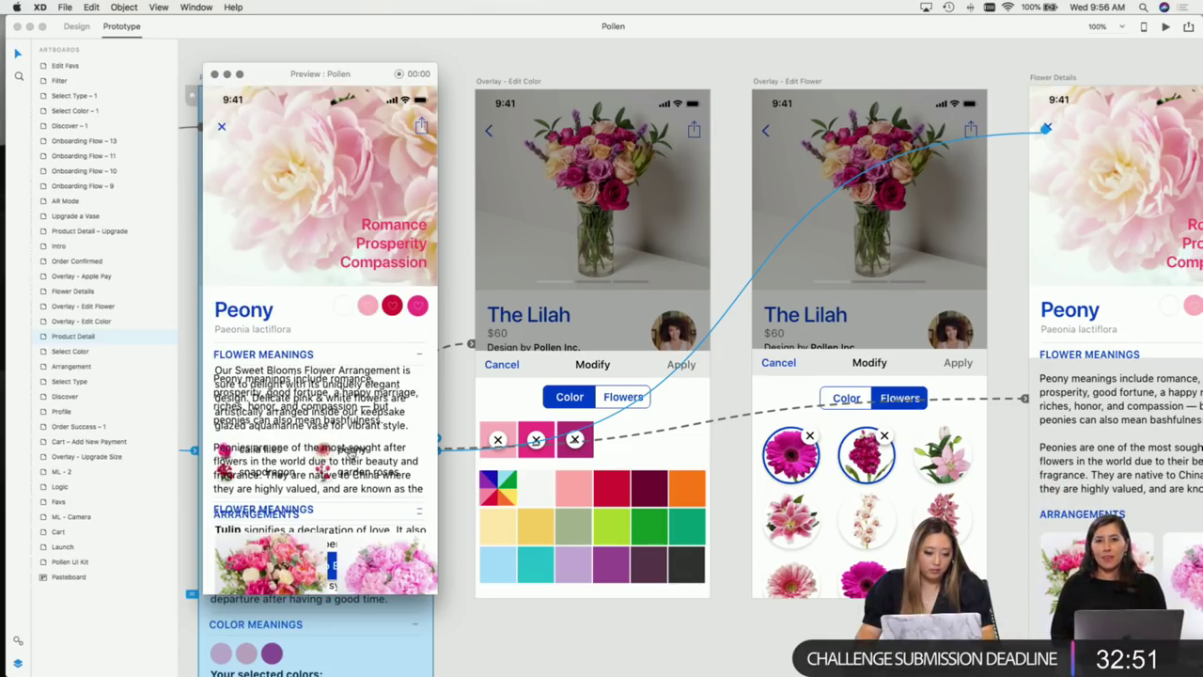
click(215, 73)
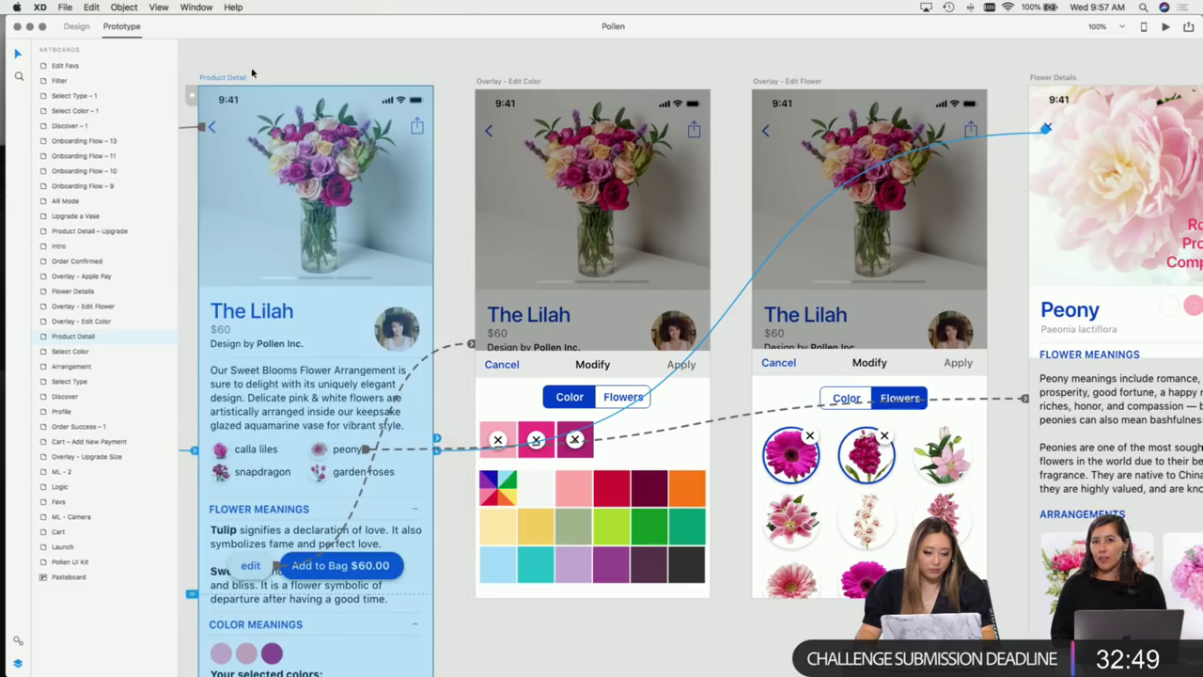
Step: Change the peony link to Flower Details from an overlay to a transition, and save the document
click(1053, 77)
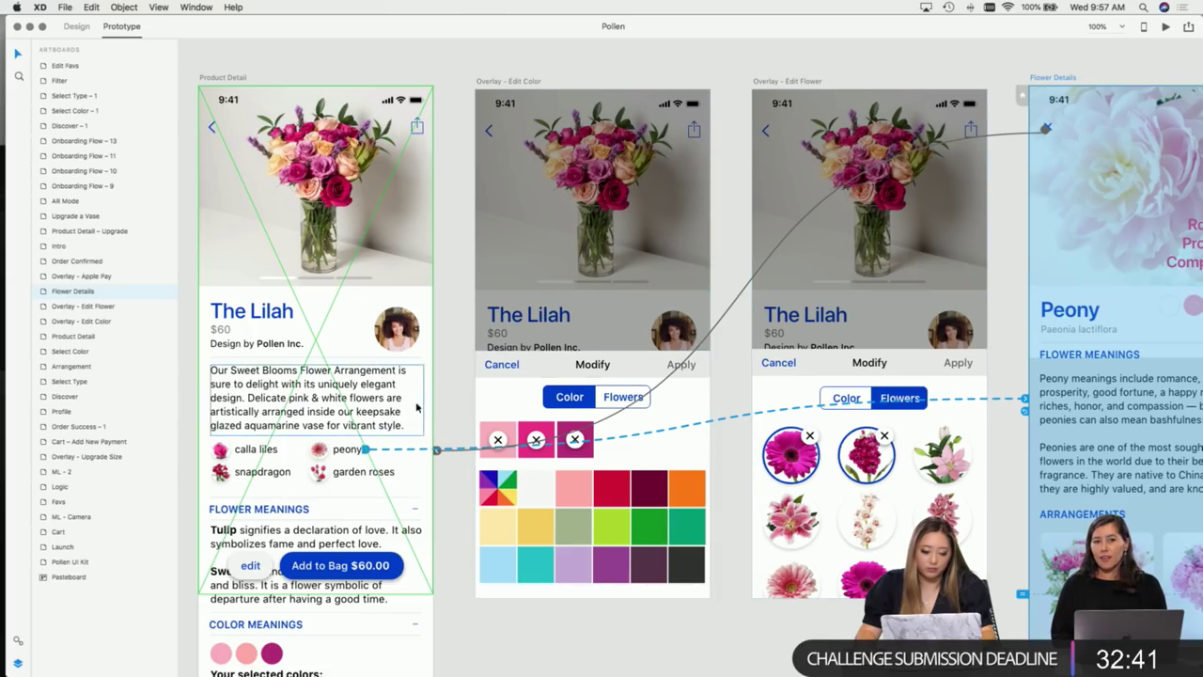
click(365, 450)
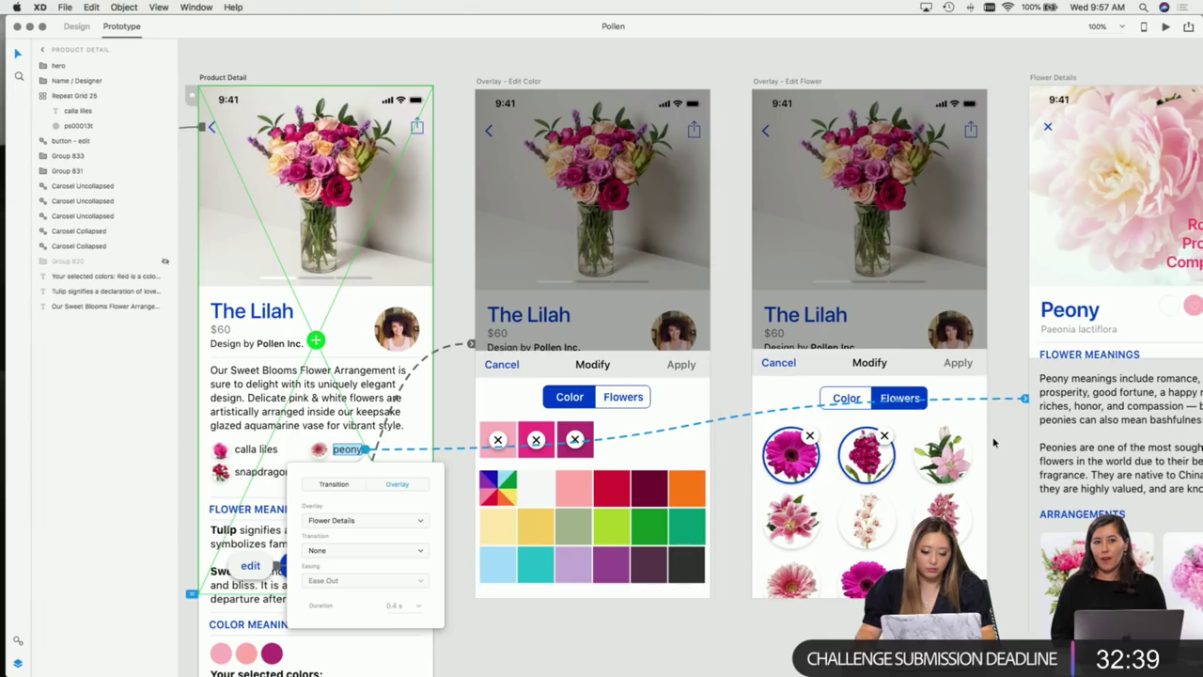
click(1024, 400)
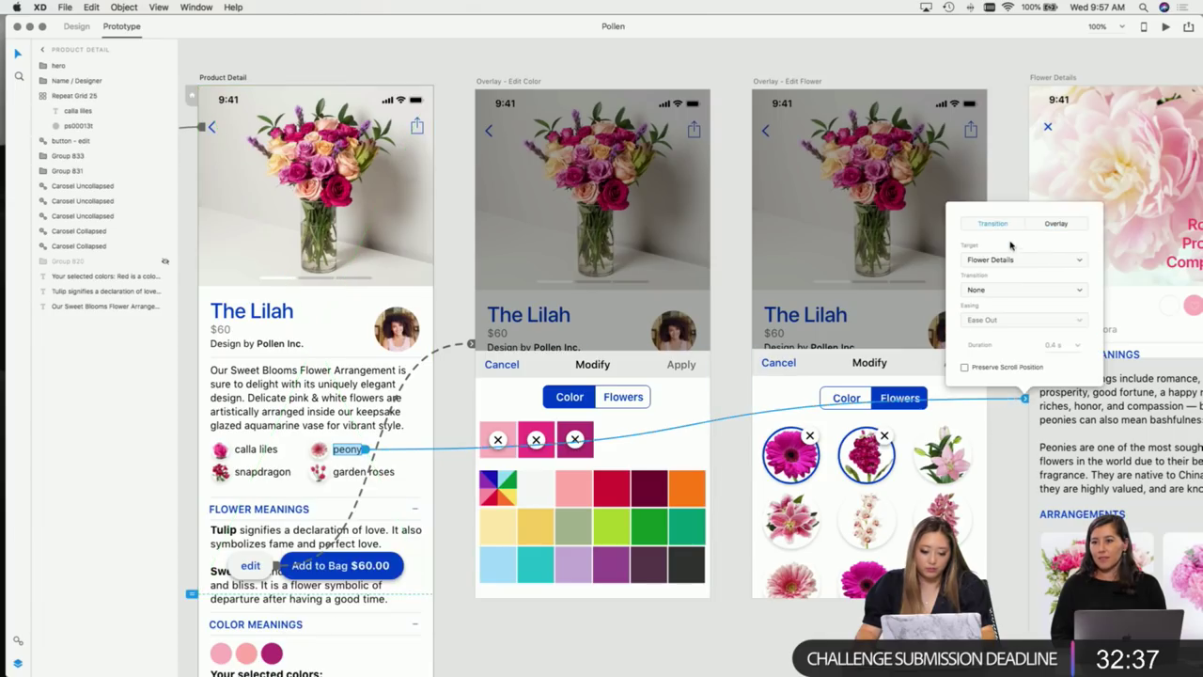
click(223, 79)
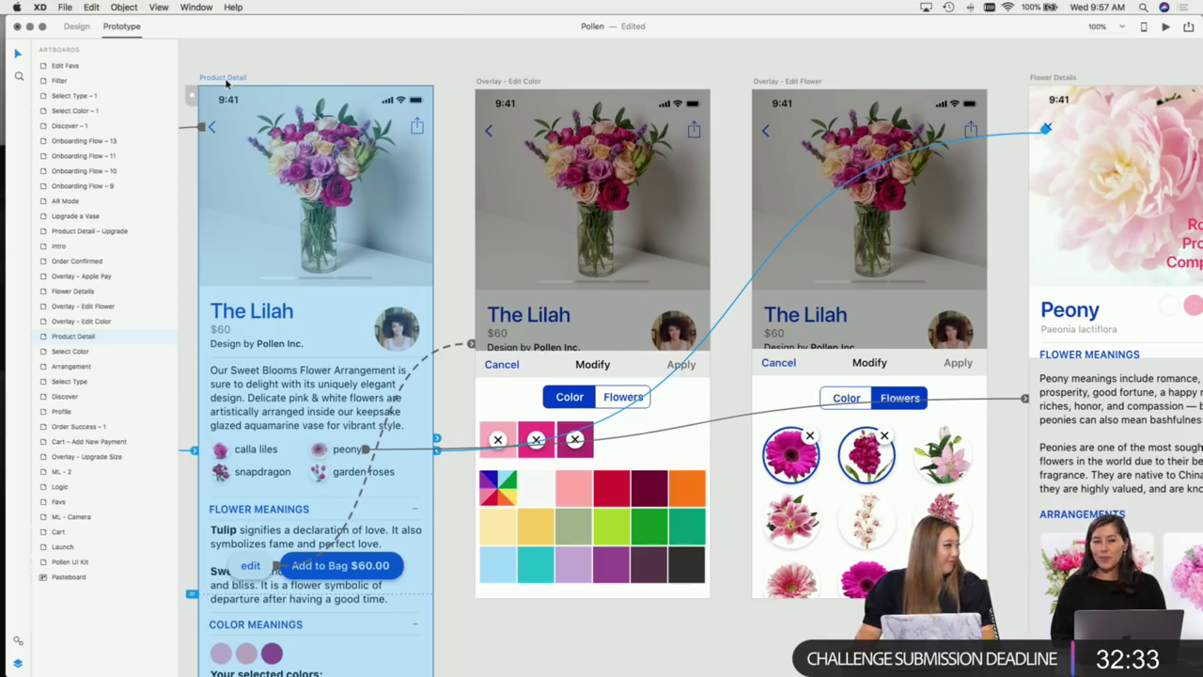
key(super+s)
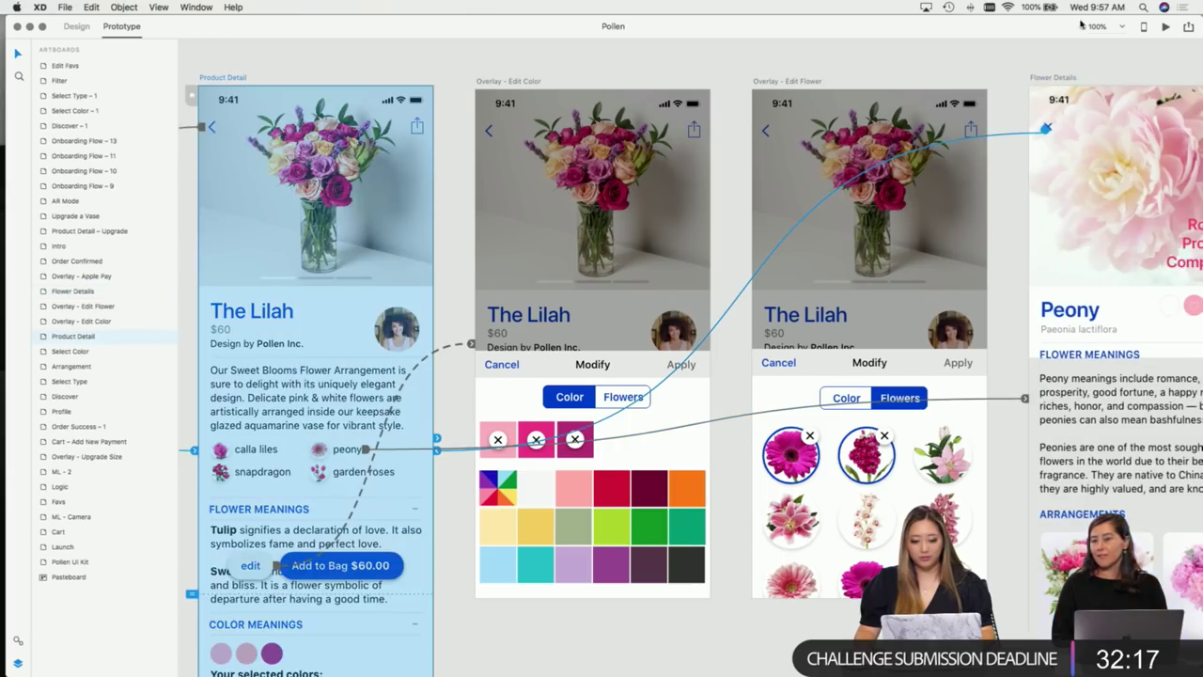
Step: Preview the peony transition from Product Detail to Flower Details, and close the preview
click(1165, 26)
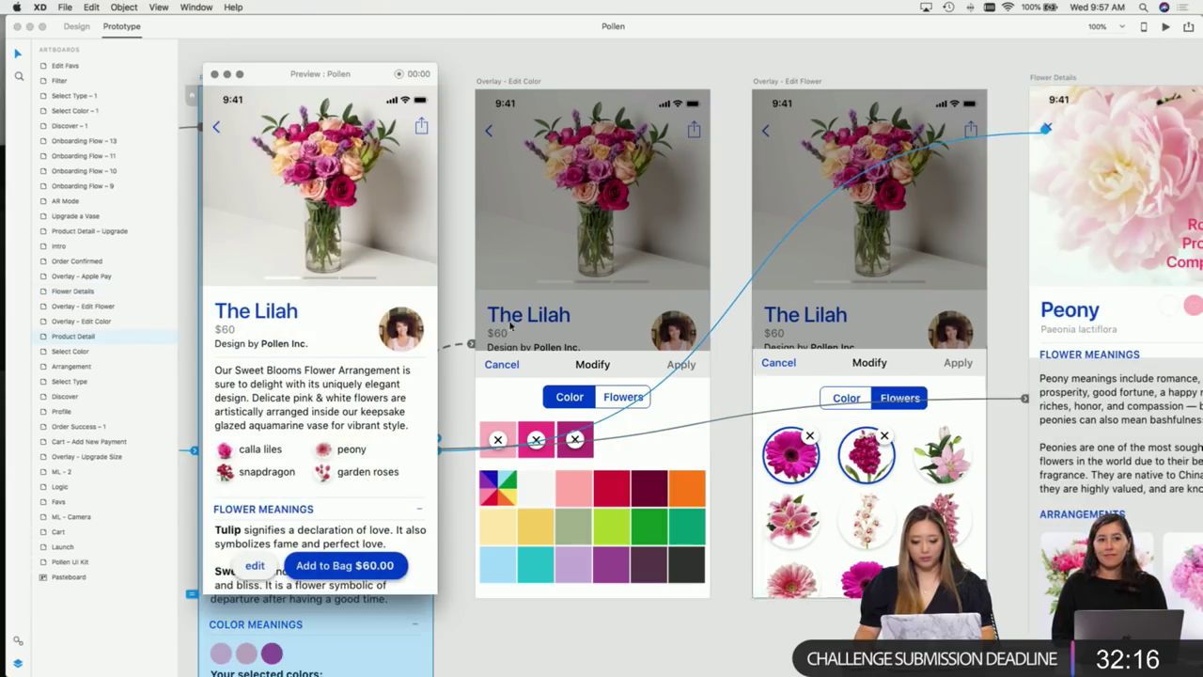
click(326, 452)
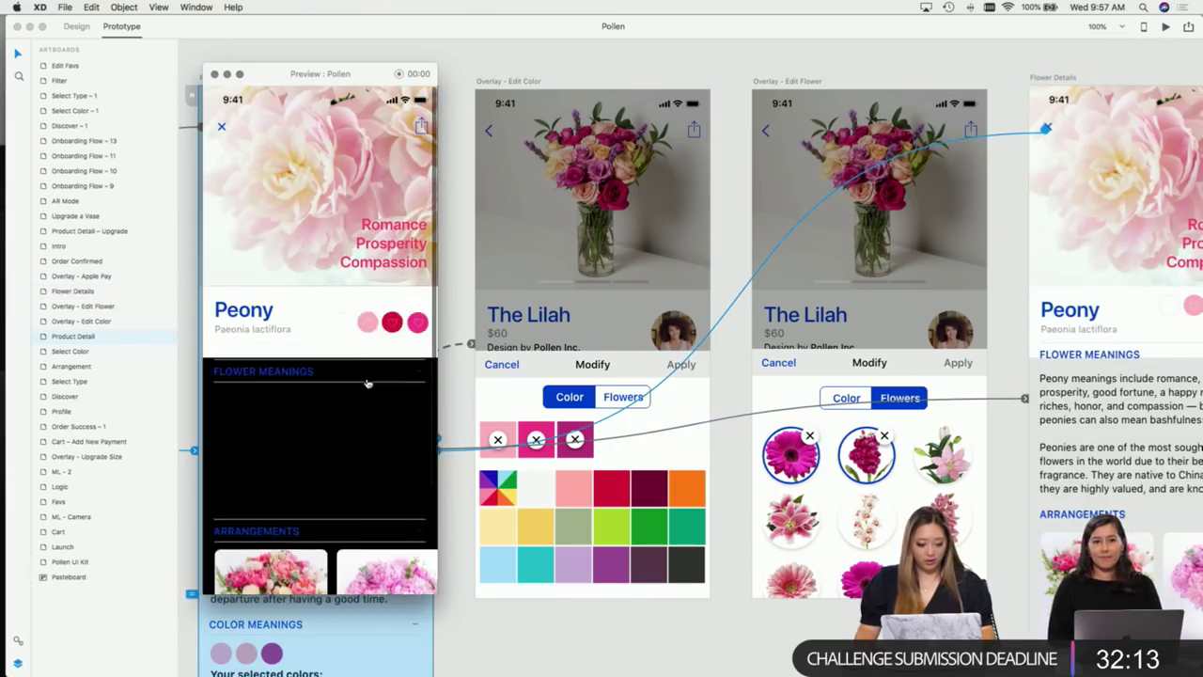
click(214, 73)
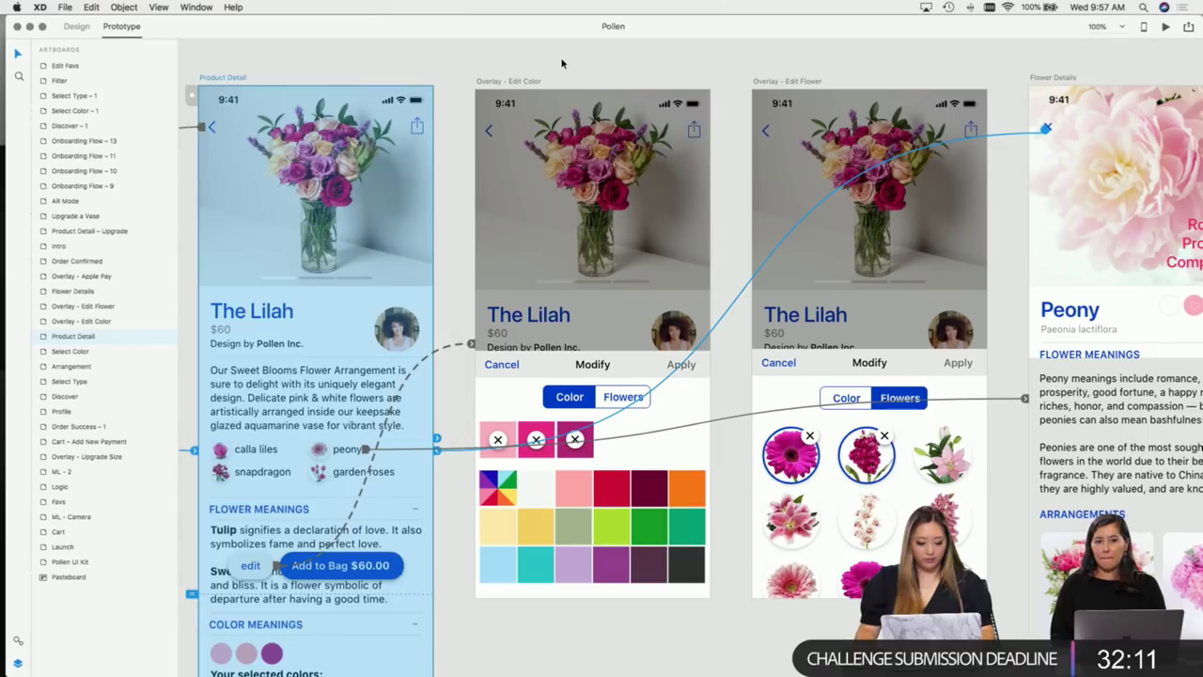
Step: Enable the white background fill of the Flower Details artboard and return to prototyping
click(1056, 77)
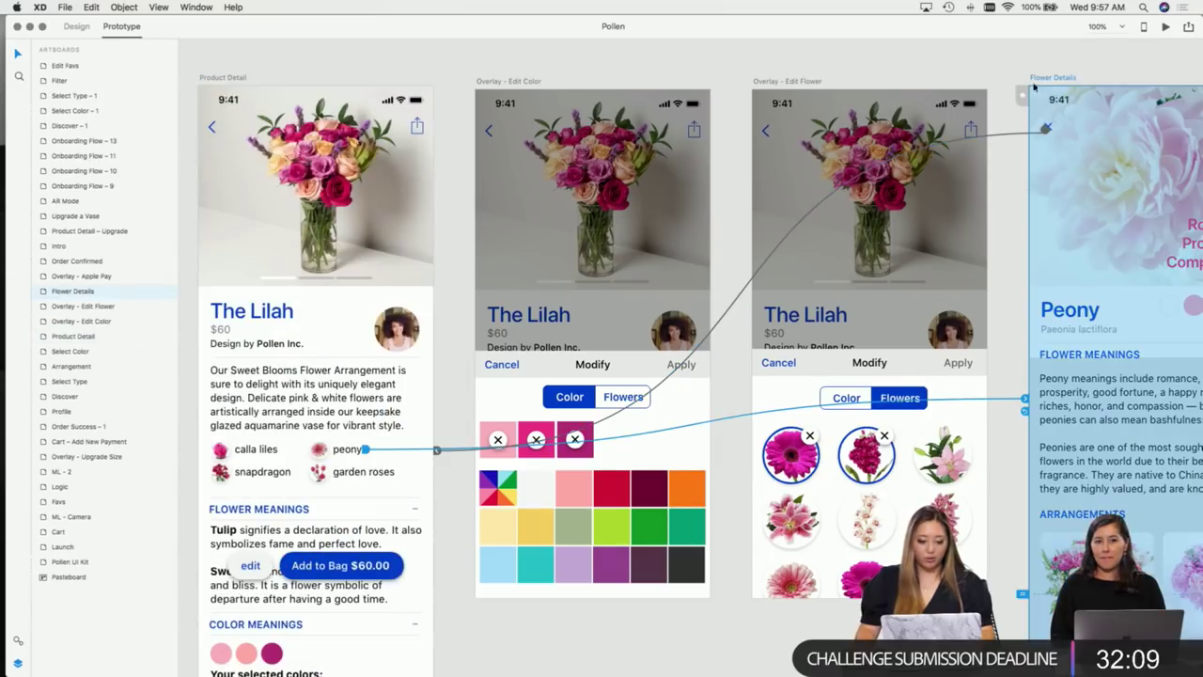
scroll(1056, 77, right, 5)
click(76, 26)
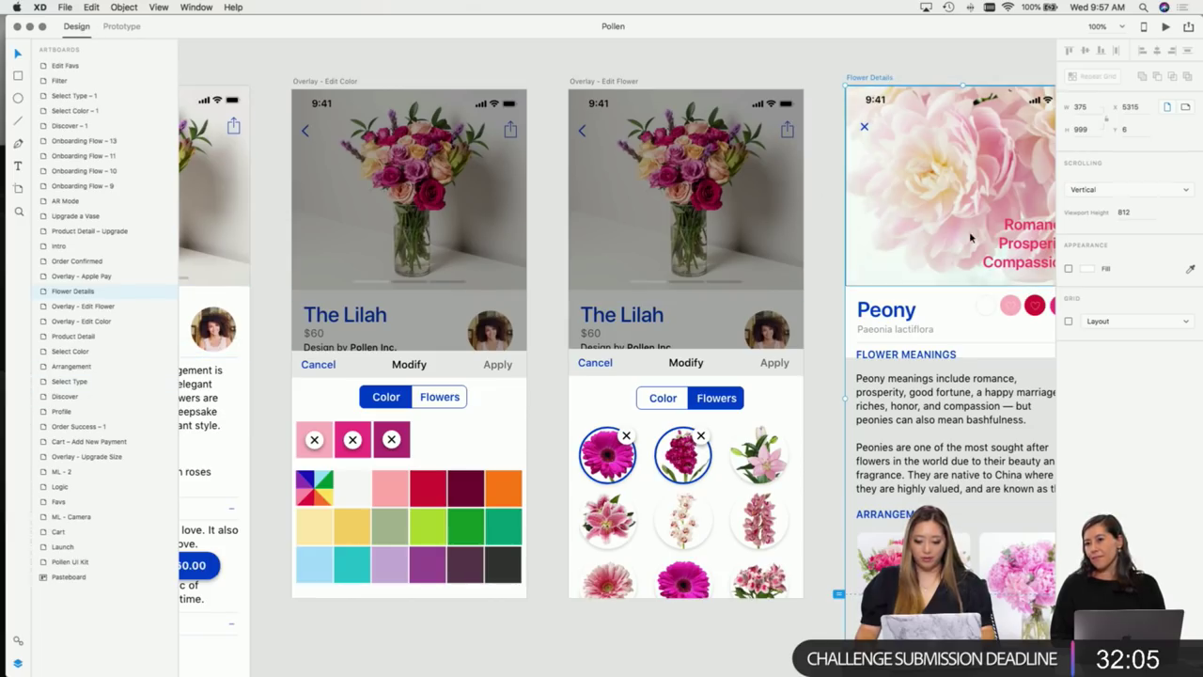
click(1068, 270)
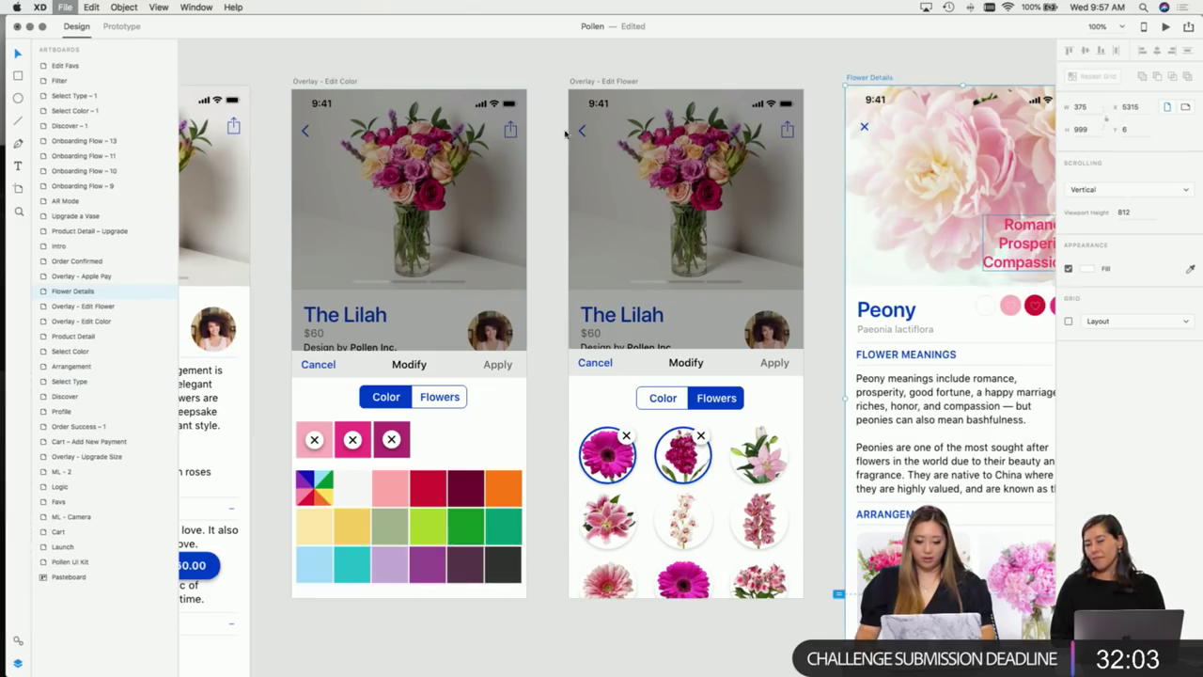
click(122, 26)
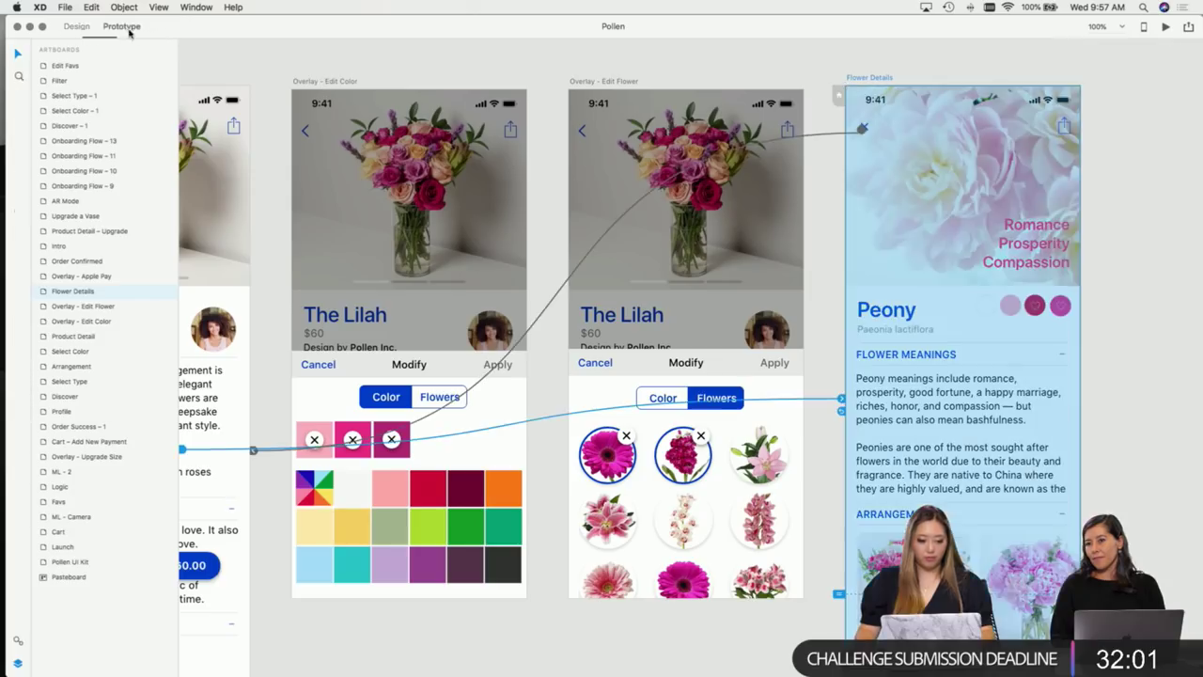
Step: Preview the prototype starting from the Product Detail artboard and follow its peony link
scroll(301, 94, left, 5)
click(213, 79)
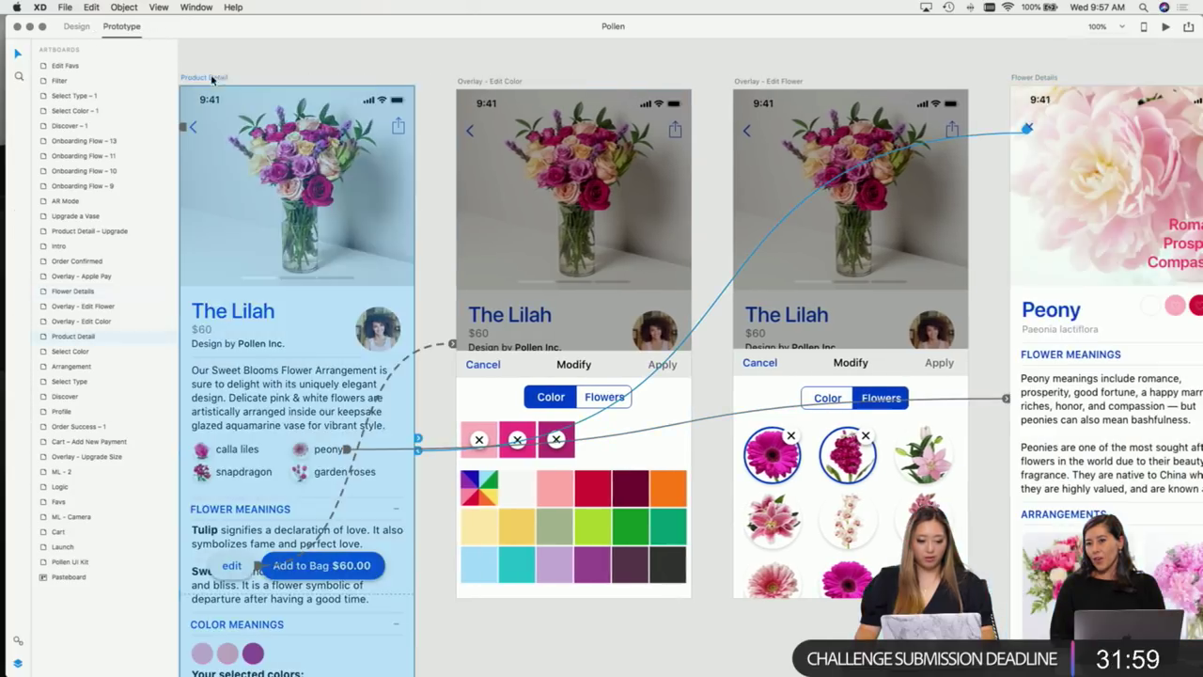
click(1166, 28)
click(348, 455)
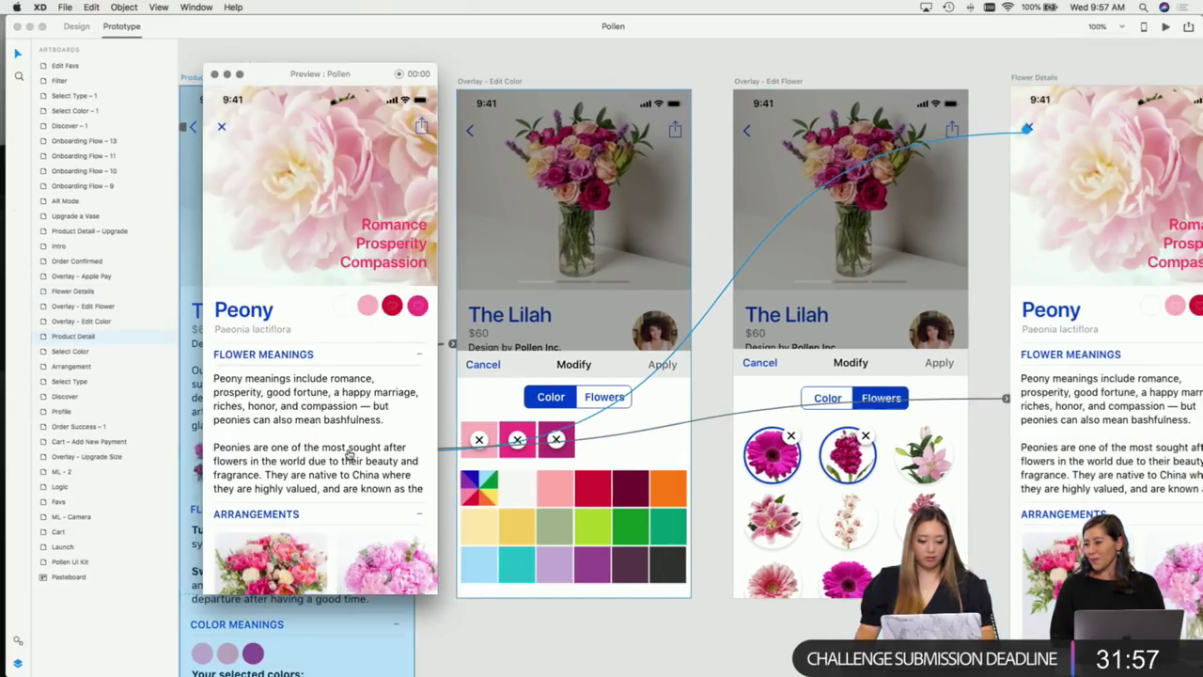
Step: Check in the preview how the Peony page's title and color swatches behave during scrolling, and close the preview
scroll(344, 410, down, 3)
scroll(329, 406, up, 3)
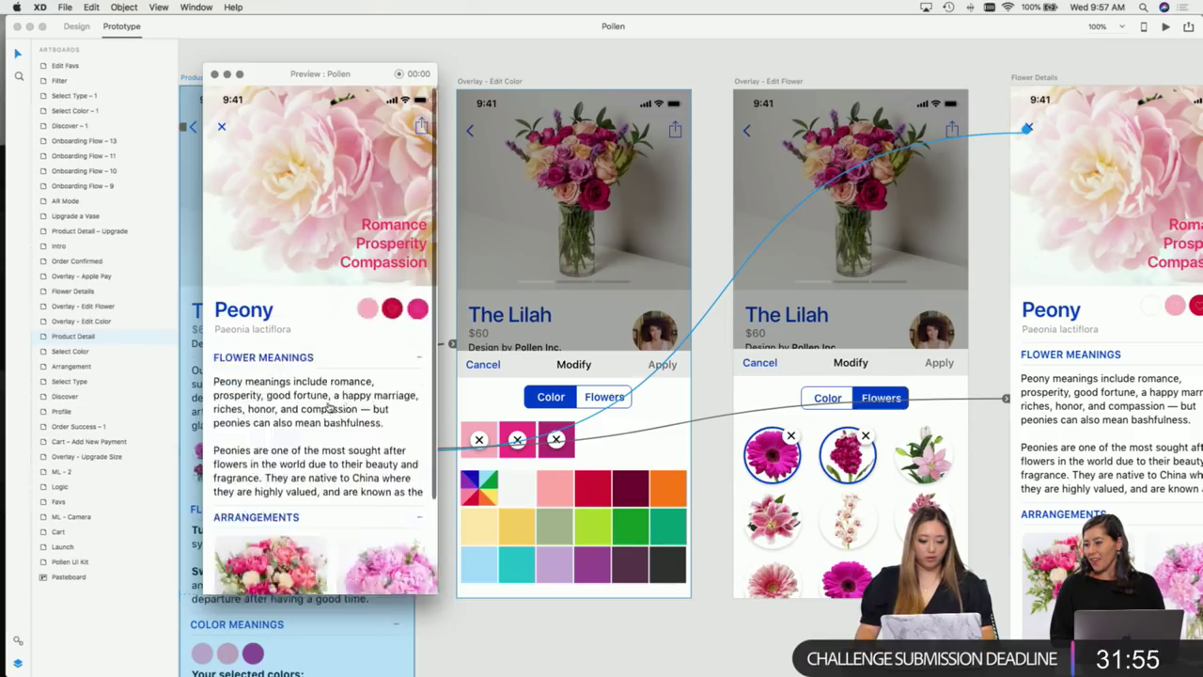
scroll(327, 409, down, 3)
scroll(321, 411, up, 3)
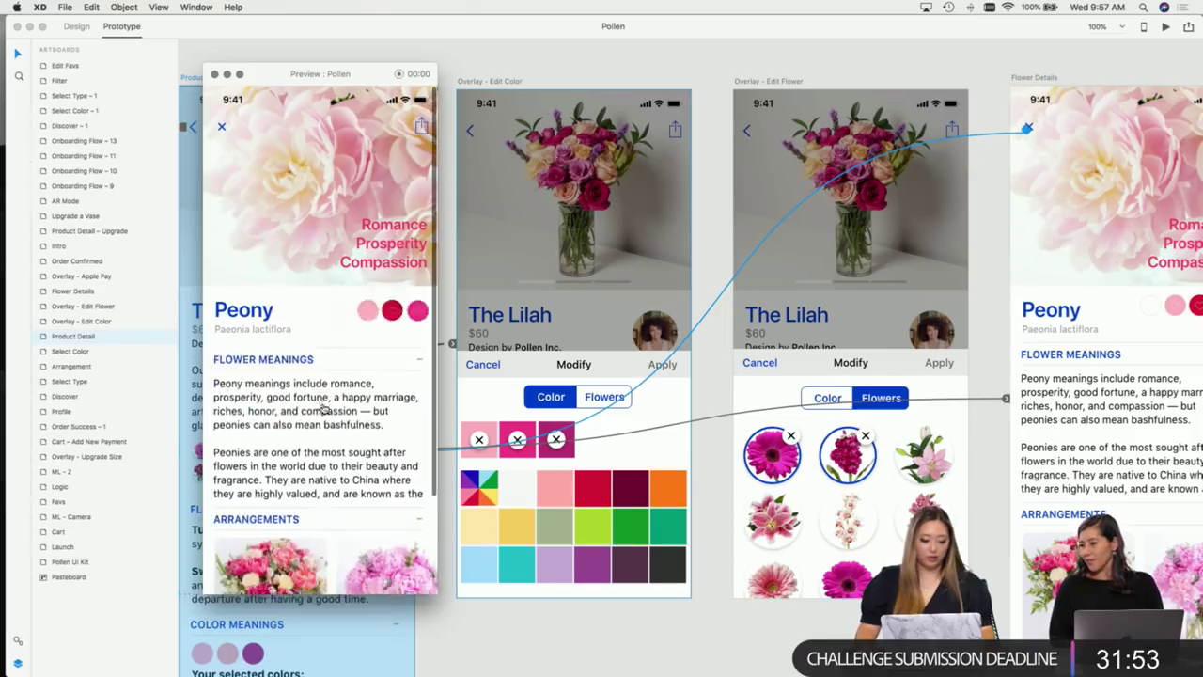
scroll(325, 409, down, 3)
scroll(324, 408, up, 3)
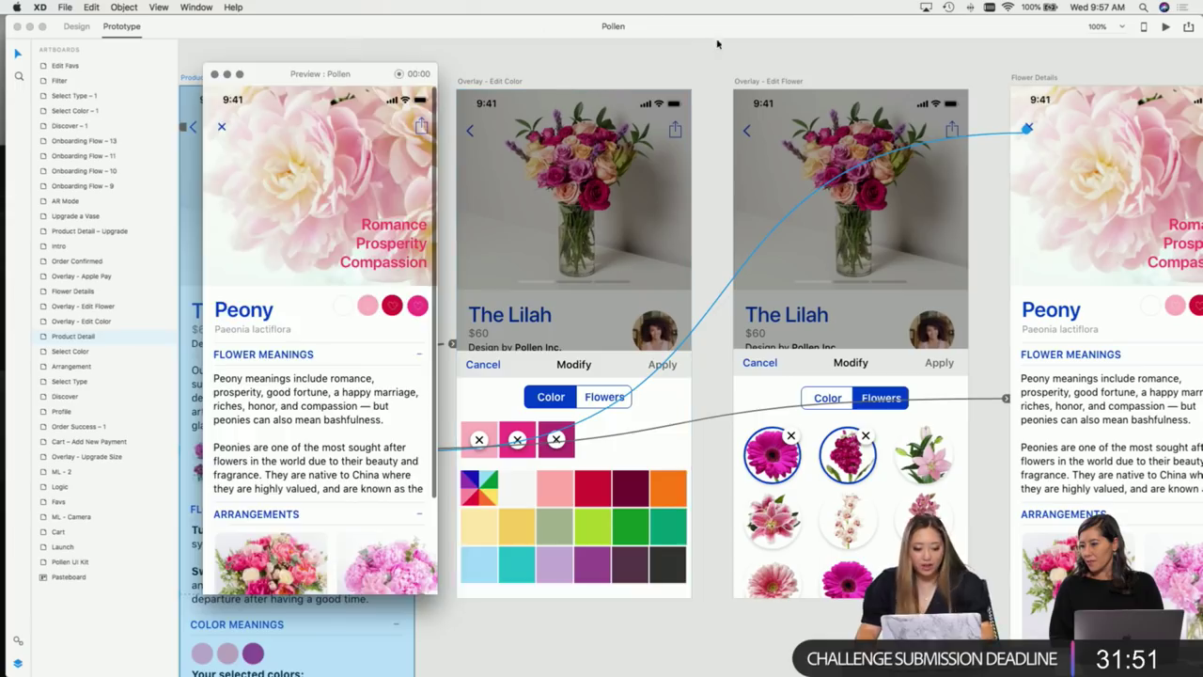
click(717, 44)
Step: Select the Peony color swatches in design mode, collapse the expanded hero and arrangements layers, and save the document
scroll(808, 282, right, 5)
click(900, 310)
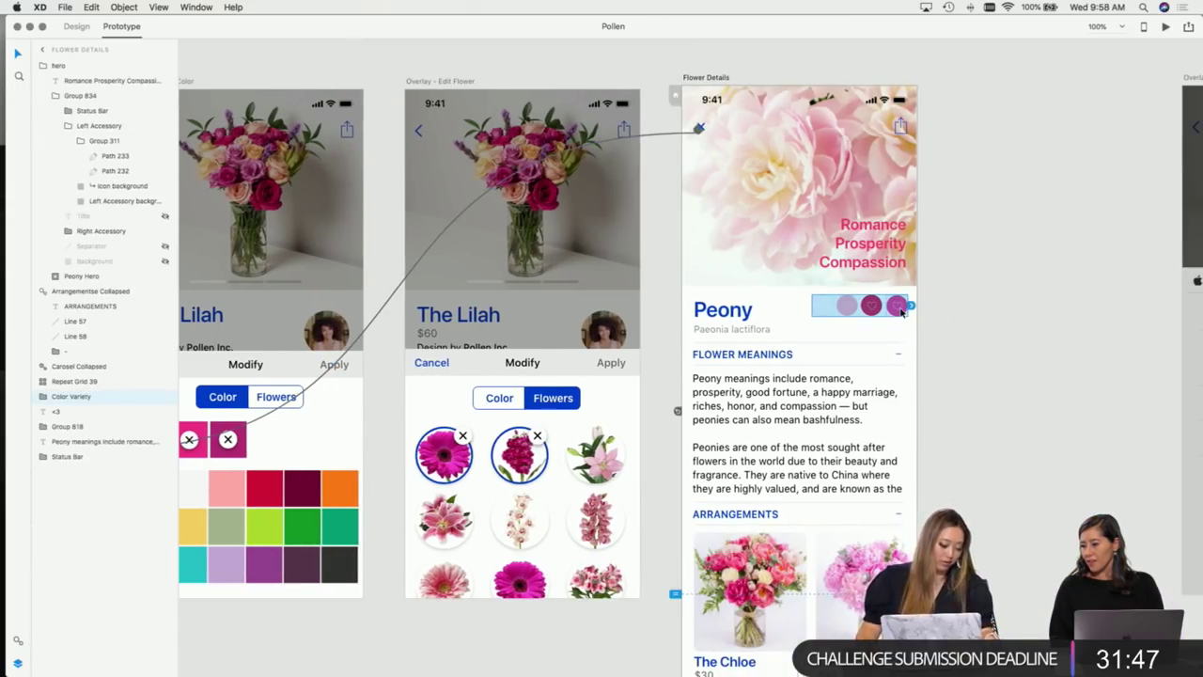
key(super+1)
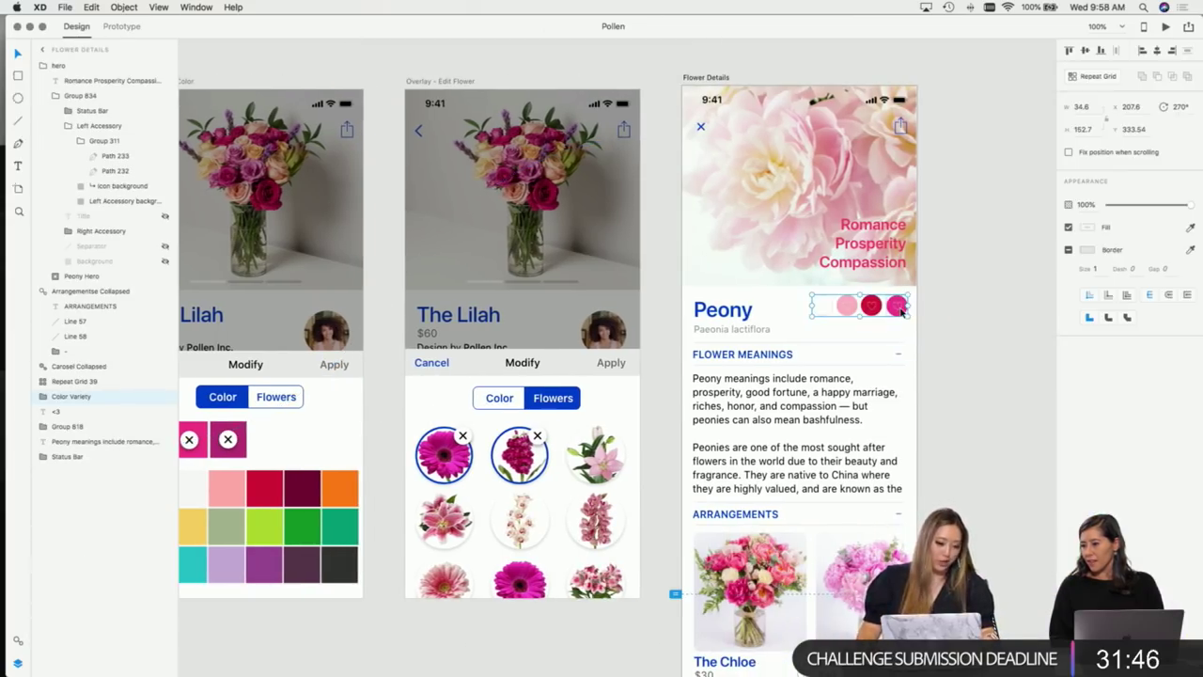
click(44, 67)
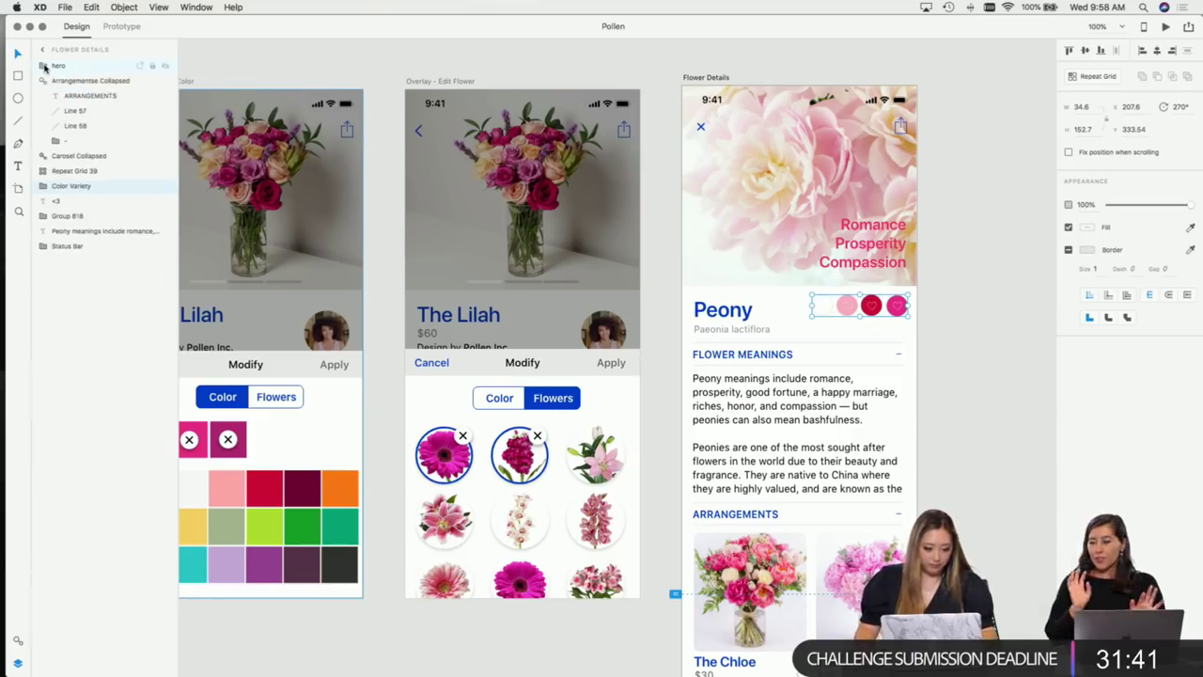
click(45, 82)
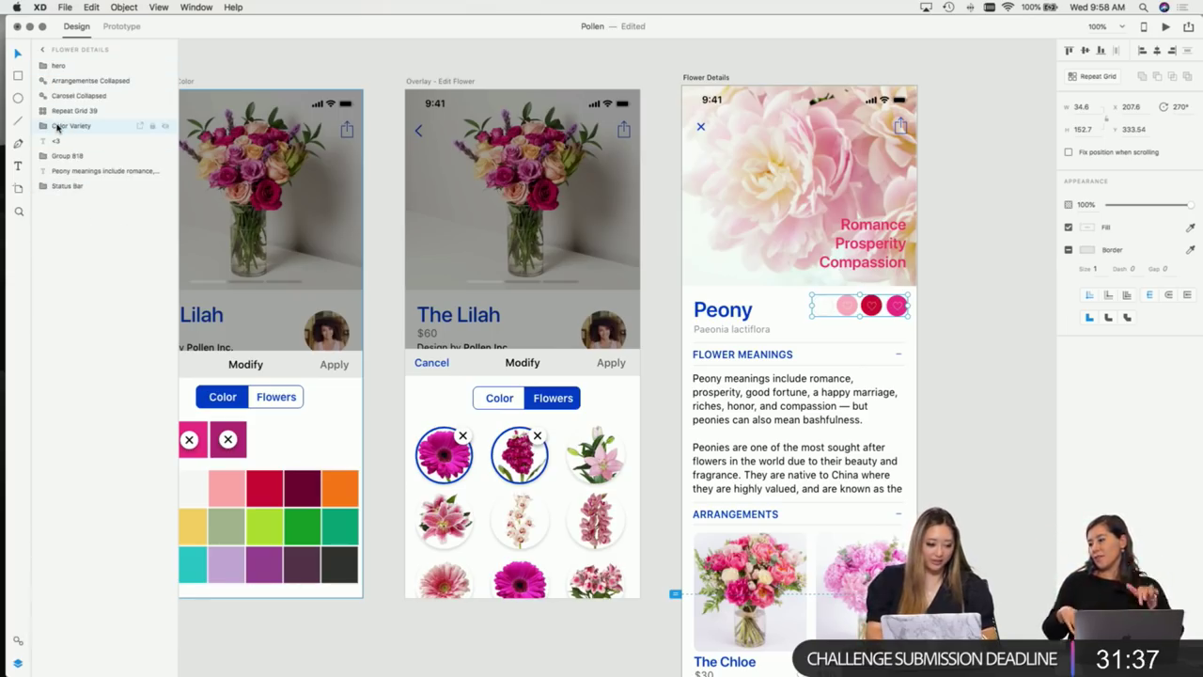
key(super+s)
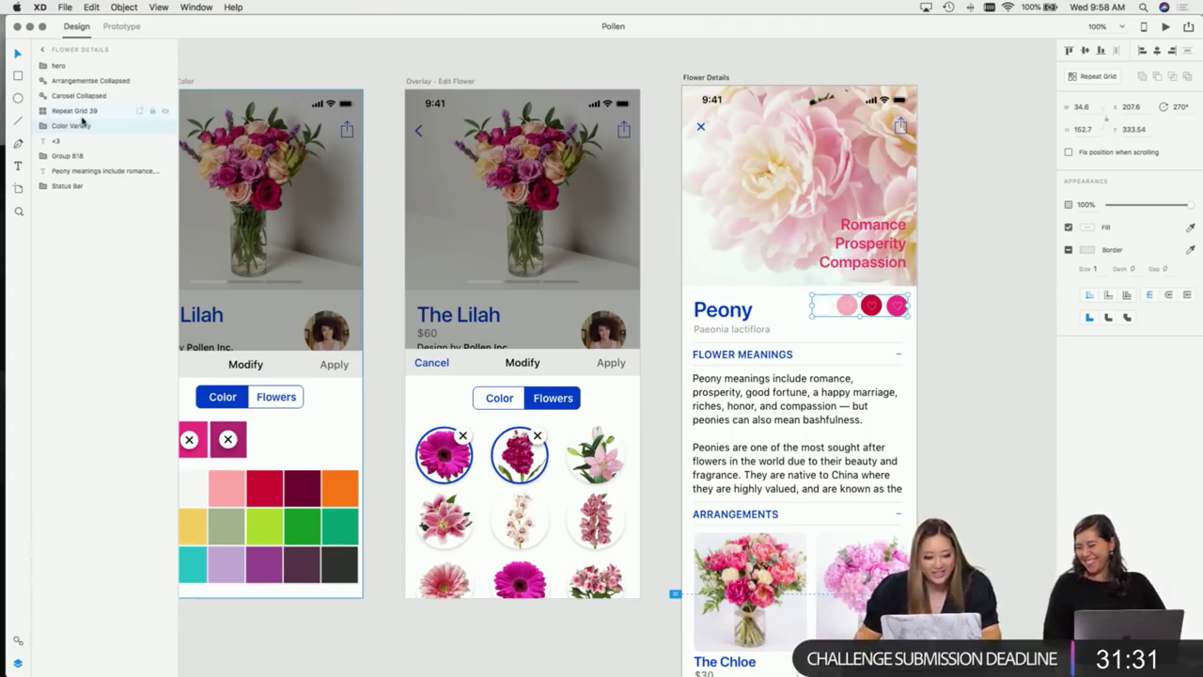
Step: Move the Color Variety group and the <3 text layer into Group 818 with the Peony title
click(83, 112)
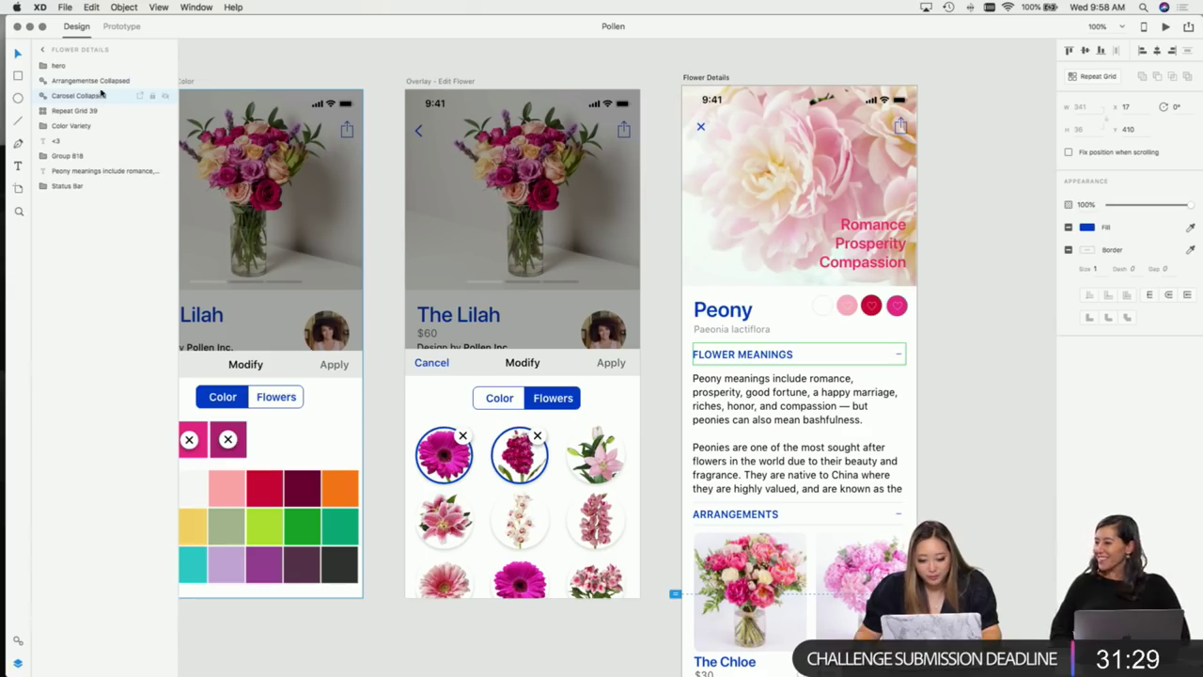
click(90, 126)
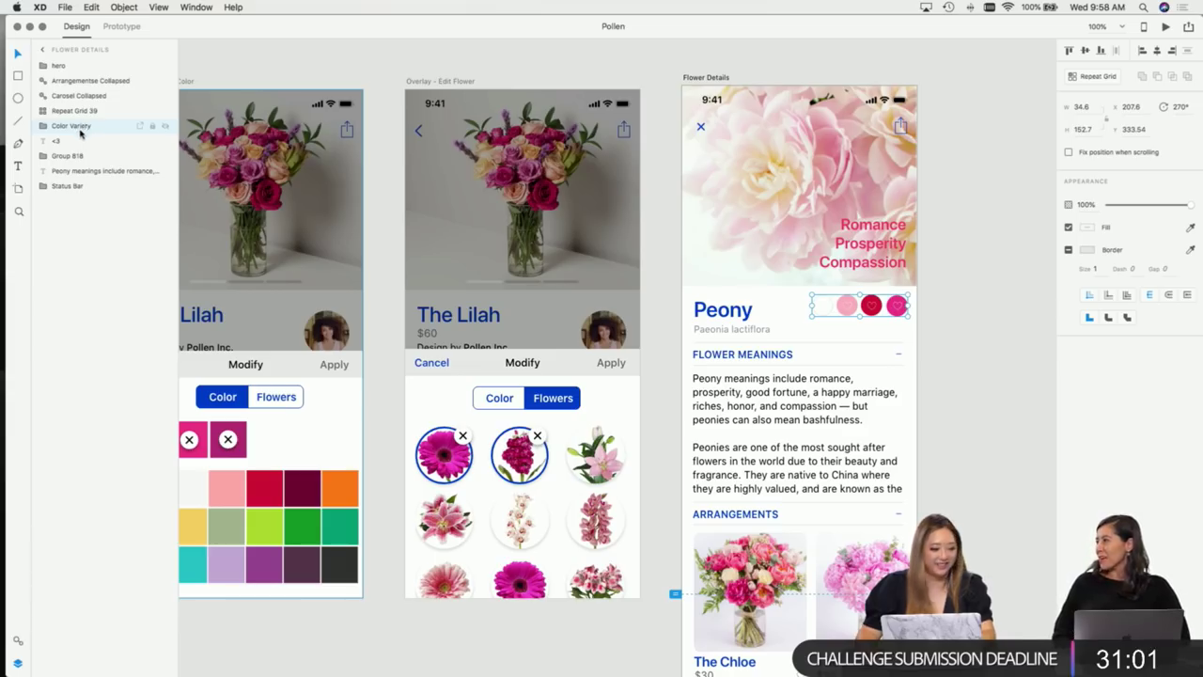
click(58, 141)
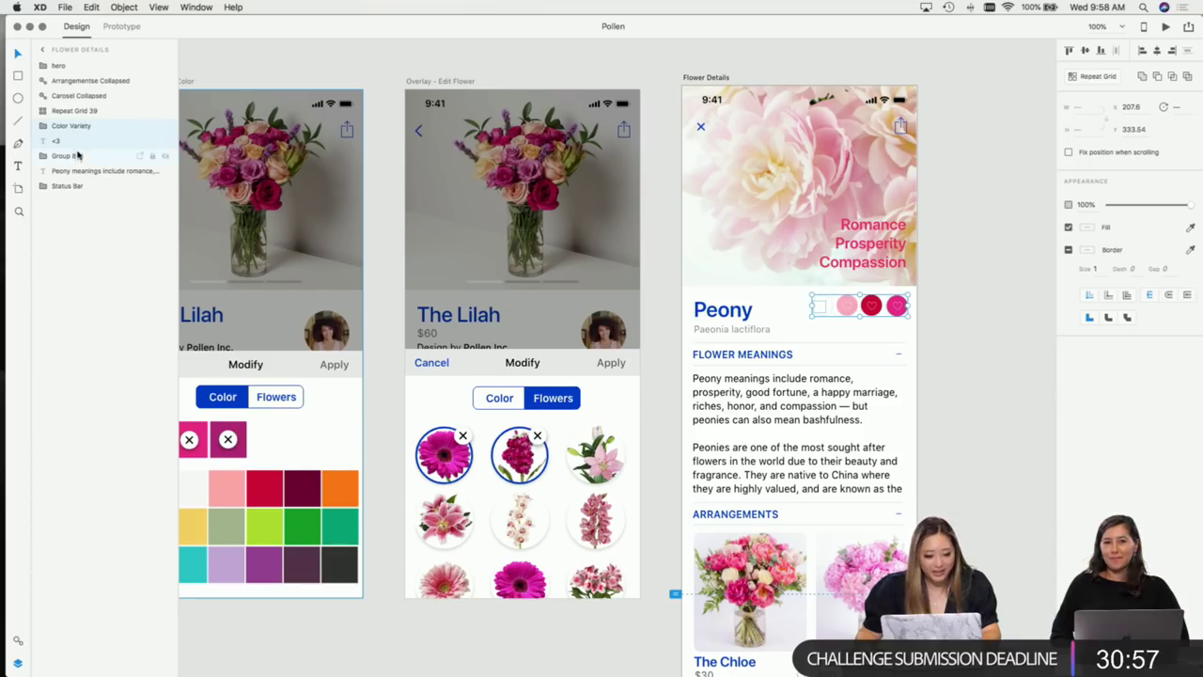
click(78, 159)
click(44, 156)
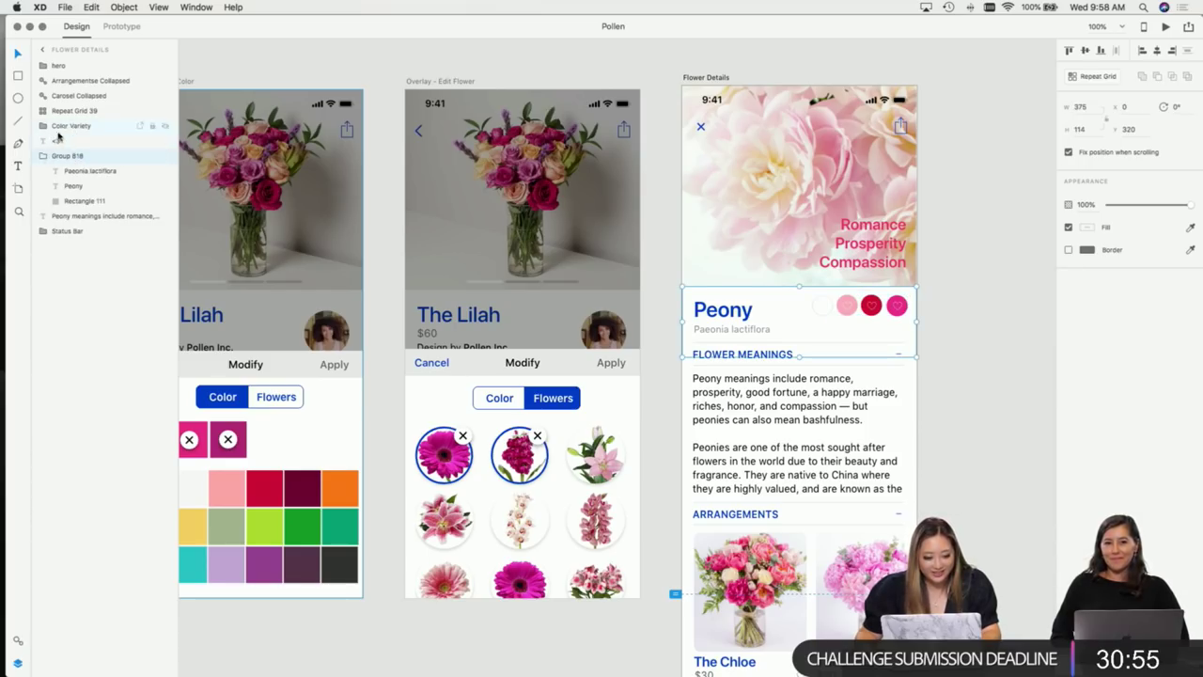
click(67, 143)
drag(73, 151, 72, 160)
Step: Rename Group 818 as heart
double_click(72, 126)
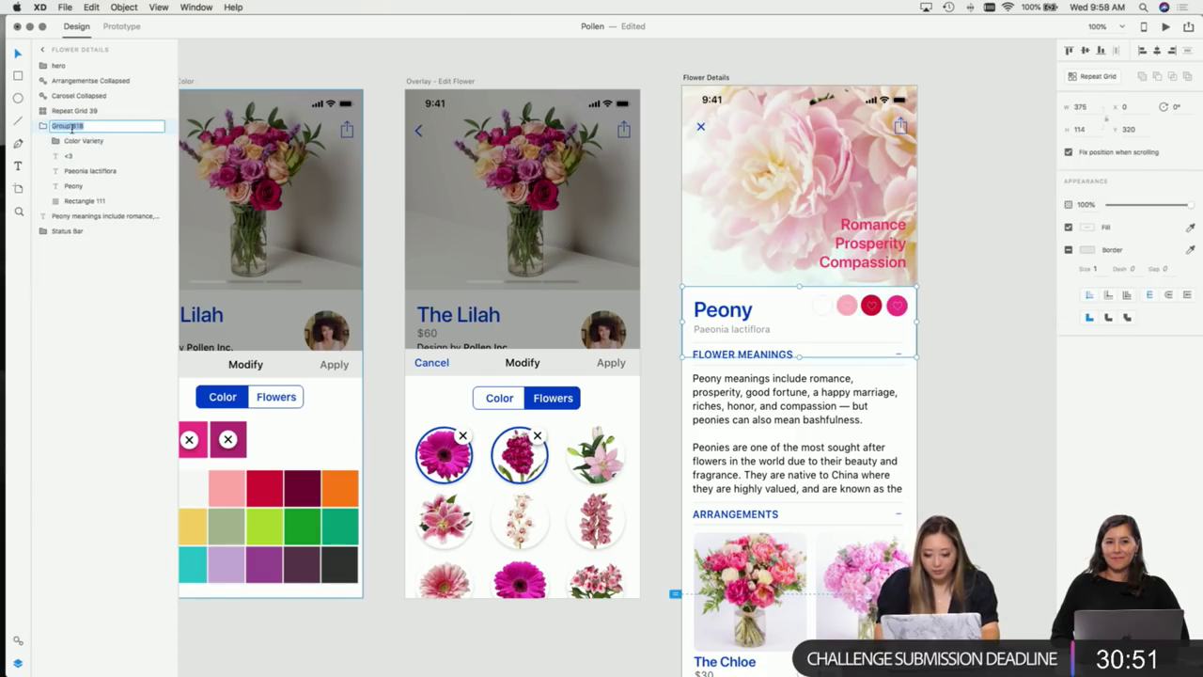
text(heart)
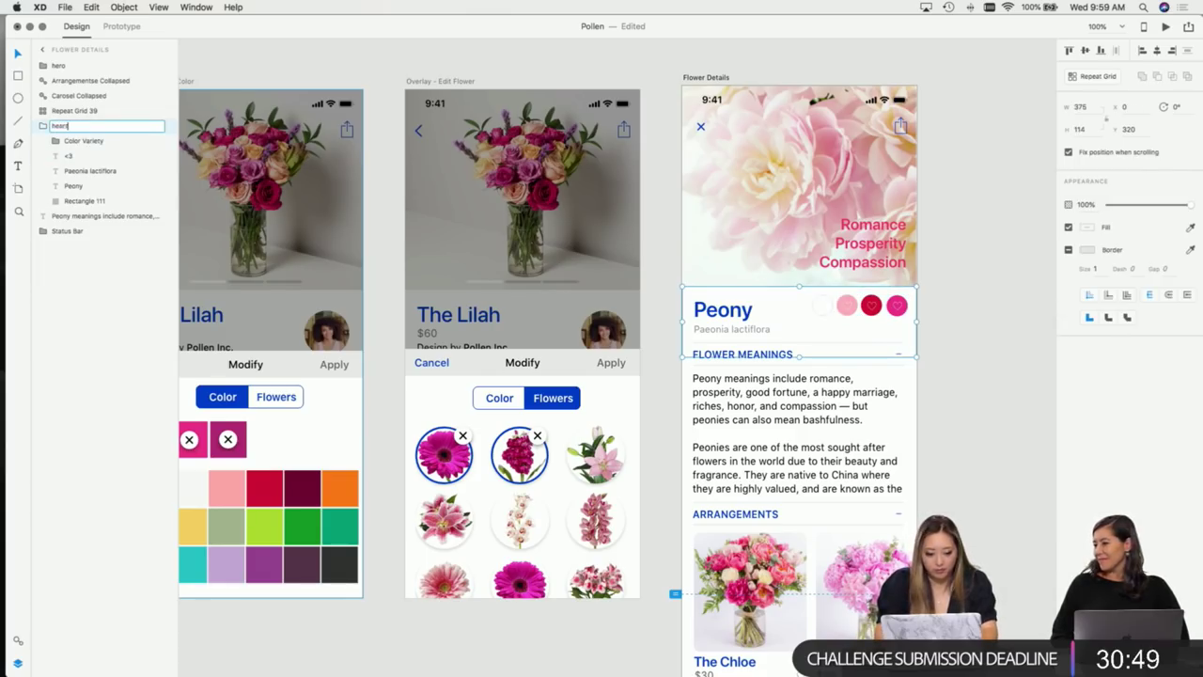
key(Return)
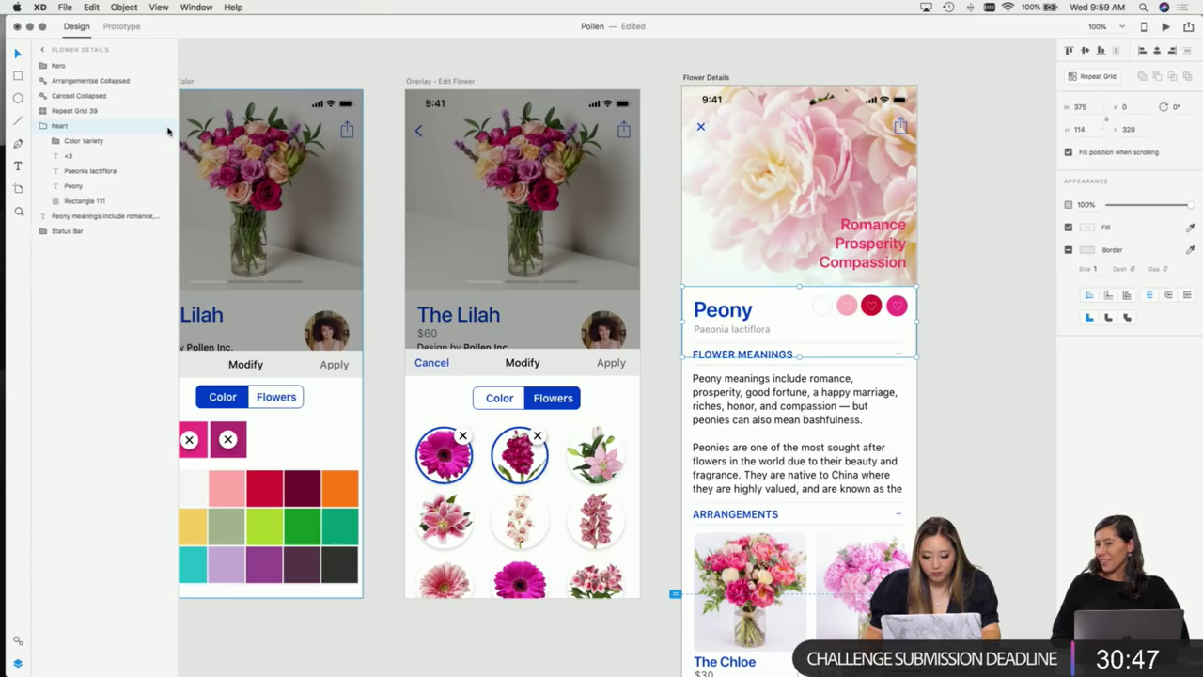
Step: Collapse the Peony title group, rename it as title, and save the document
click(168, 131)
double_click(58, 126)
text(title)
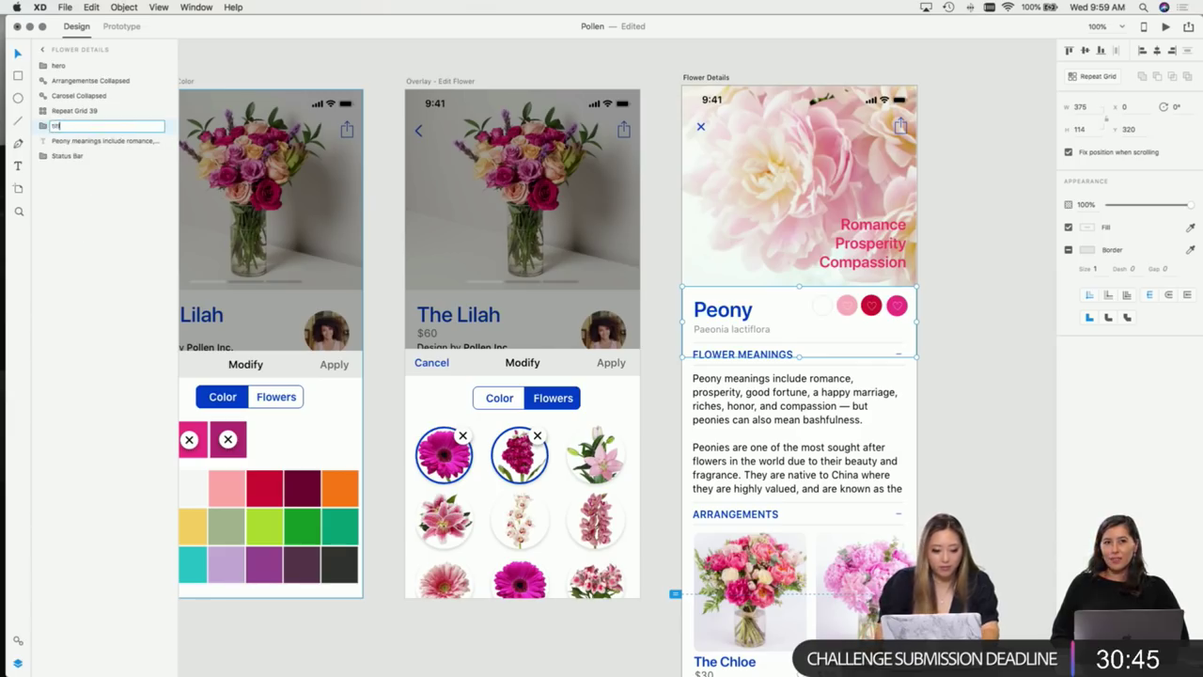
key(Return)
key(super+s)
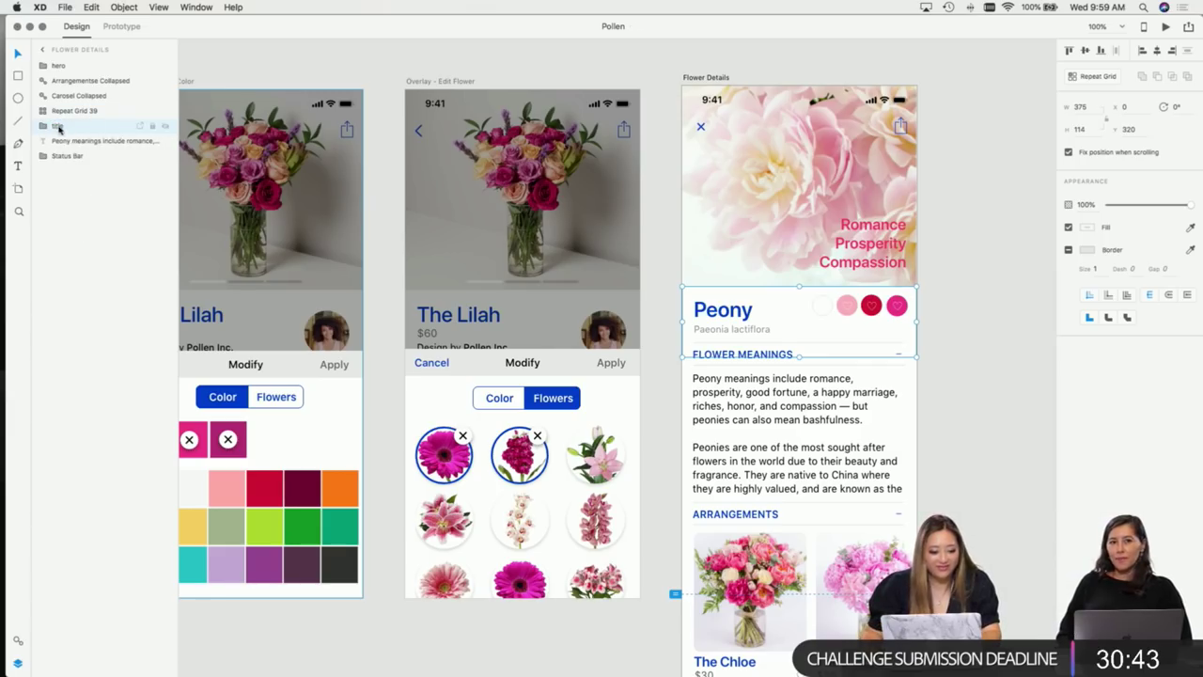
Step: Move the title group above Repeat Grid 39 in the layer order and save the document
drag(58, 128, 62, 109)
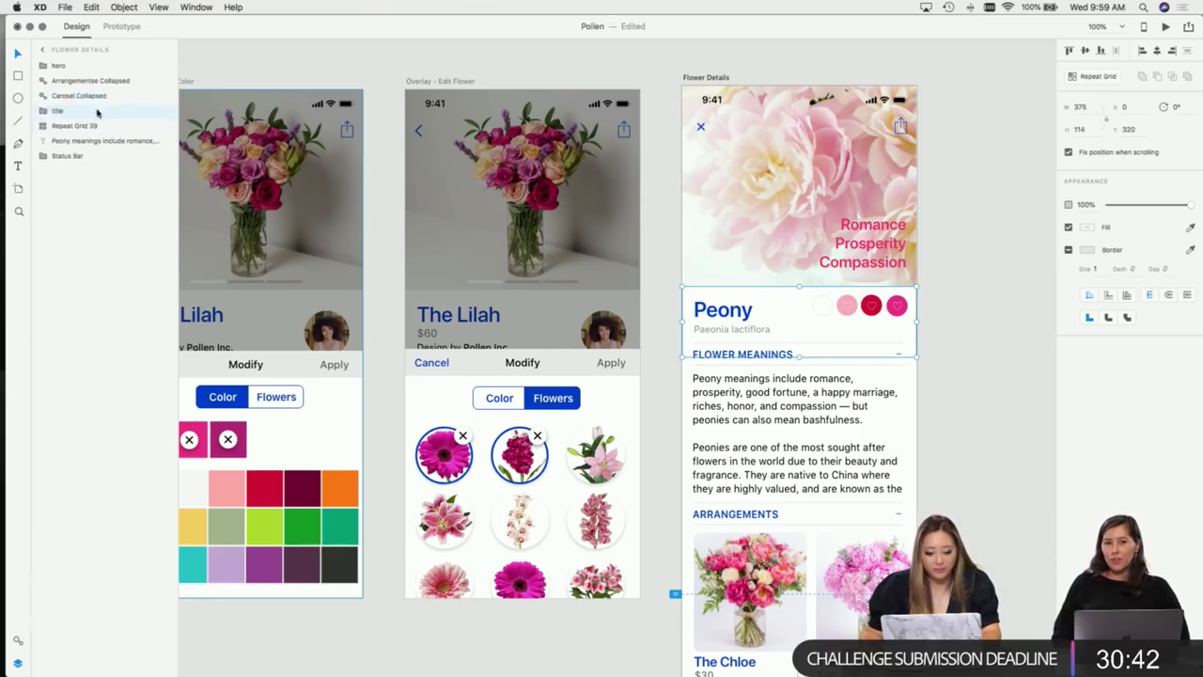
click(790, 356)
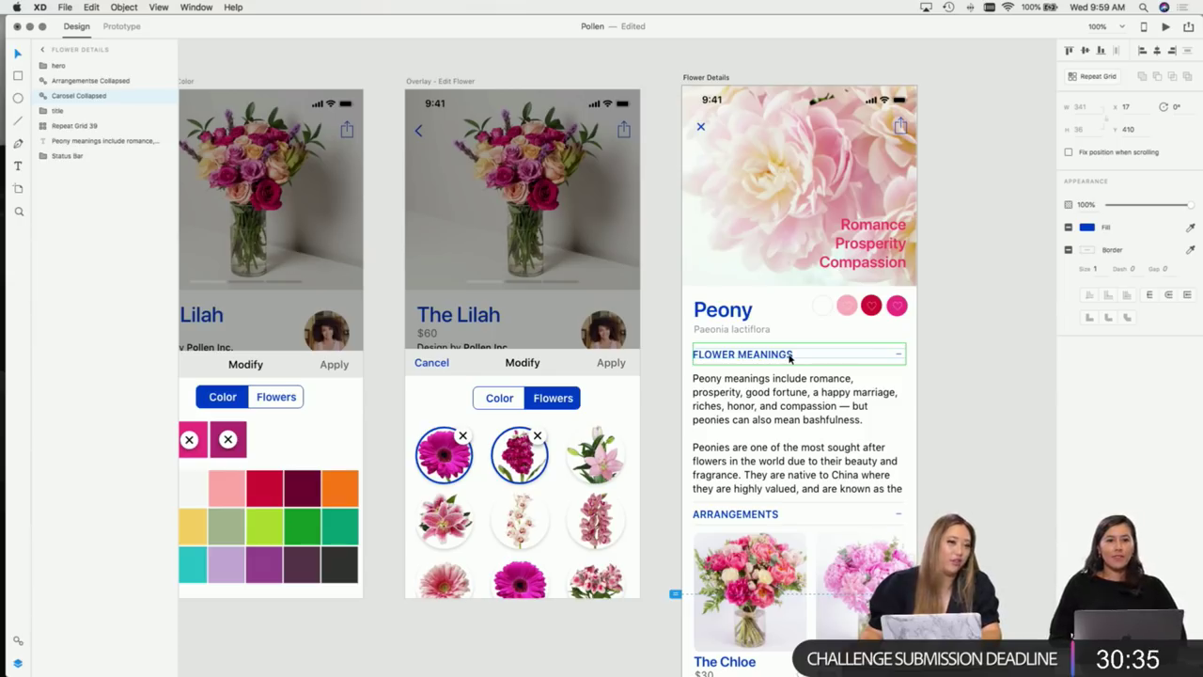
key(super+s)
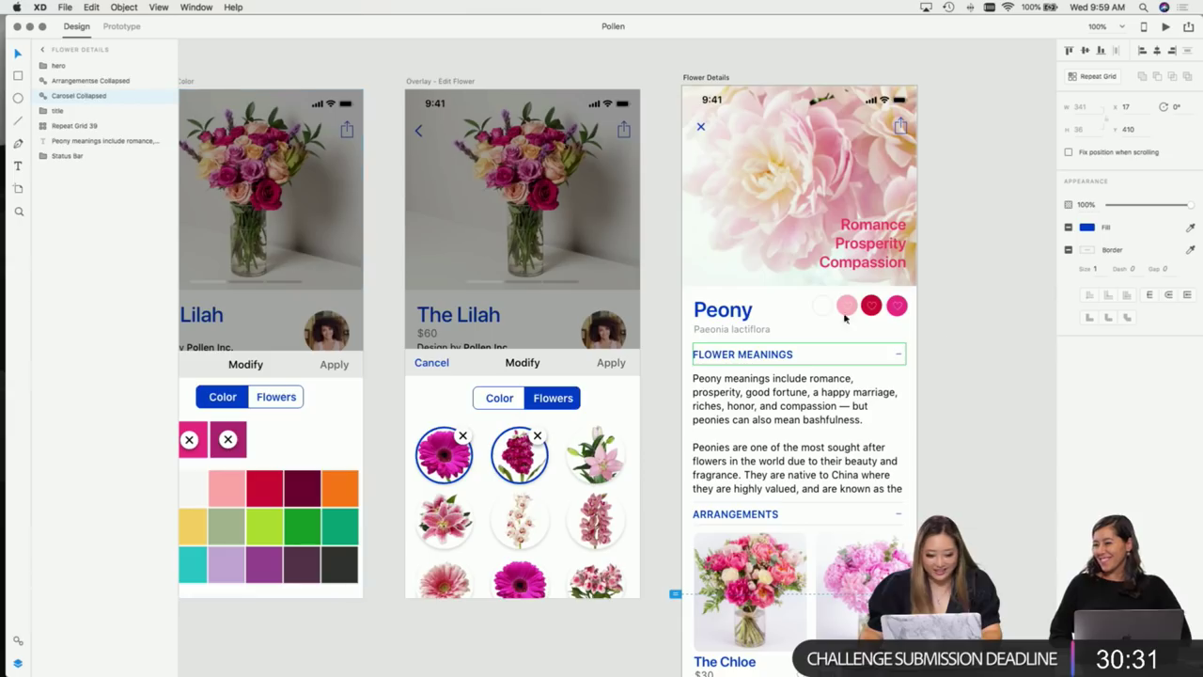
Step: Preview the Flower Details artboard in prototype mode and check how its content scrolls beneath the fixed title area
click(108, 28)
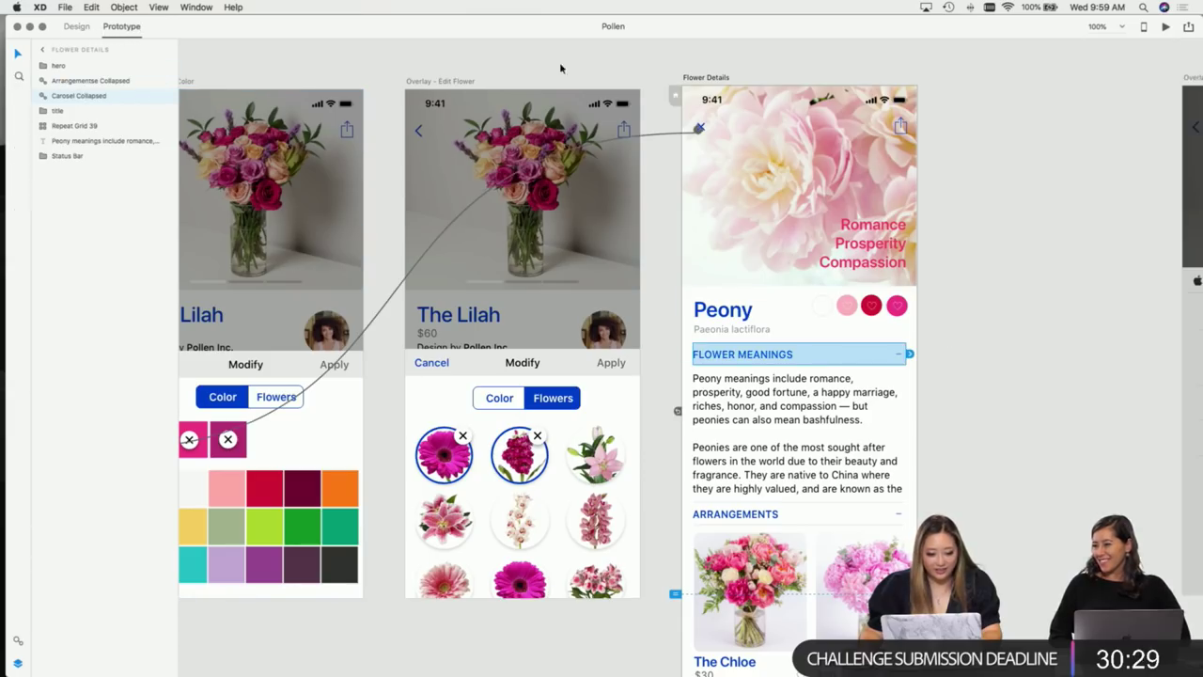
click(1166, 26)
scroll(564, 235, down, 1)
scroll(351, 320, down, 3)
scroll(352, 320, up, 3)
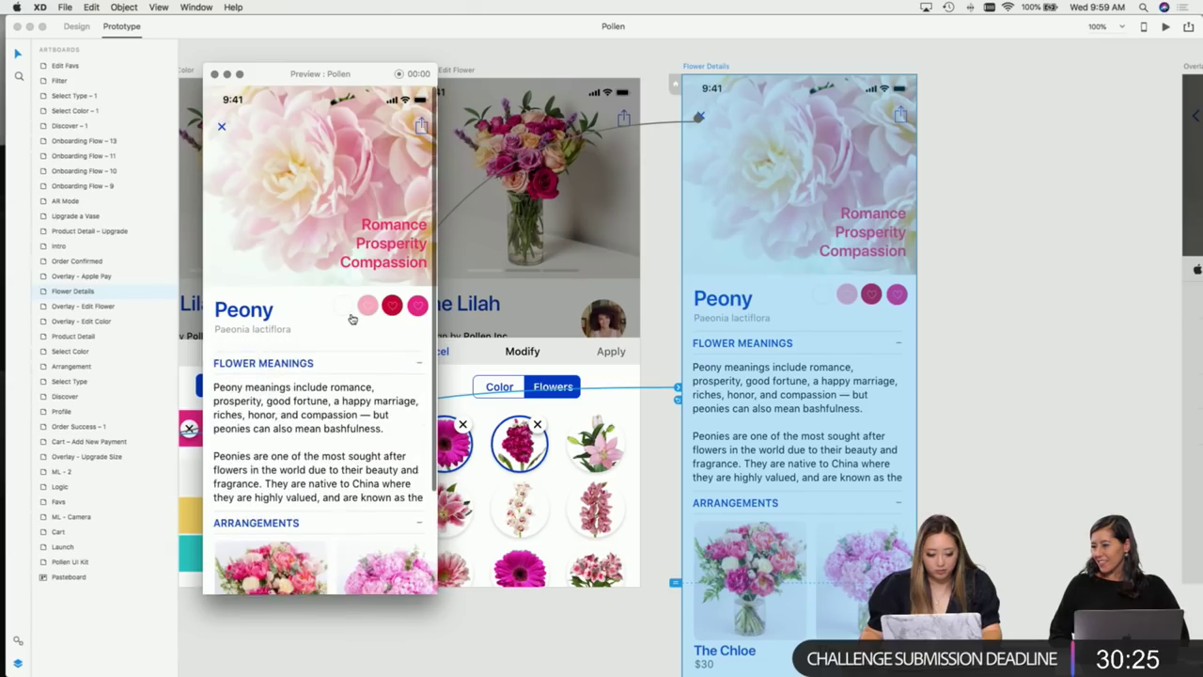
scroll(352, 322, down, 2)
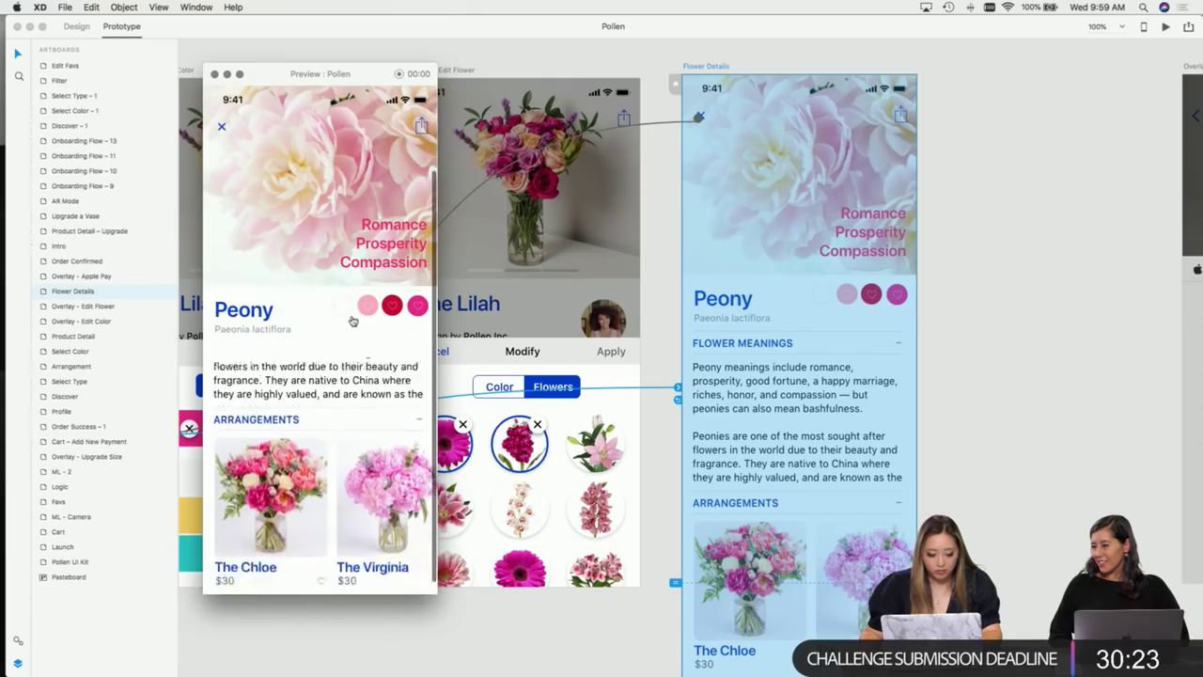
scroll(349, 319, up, 3)
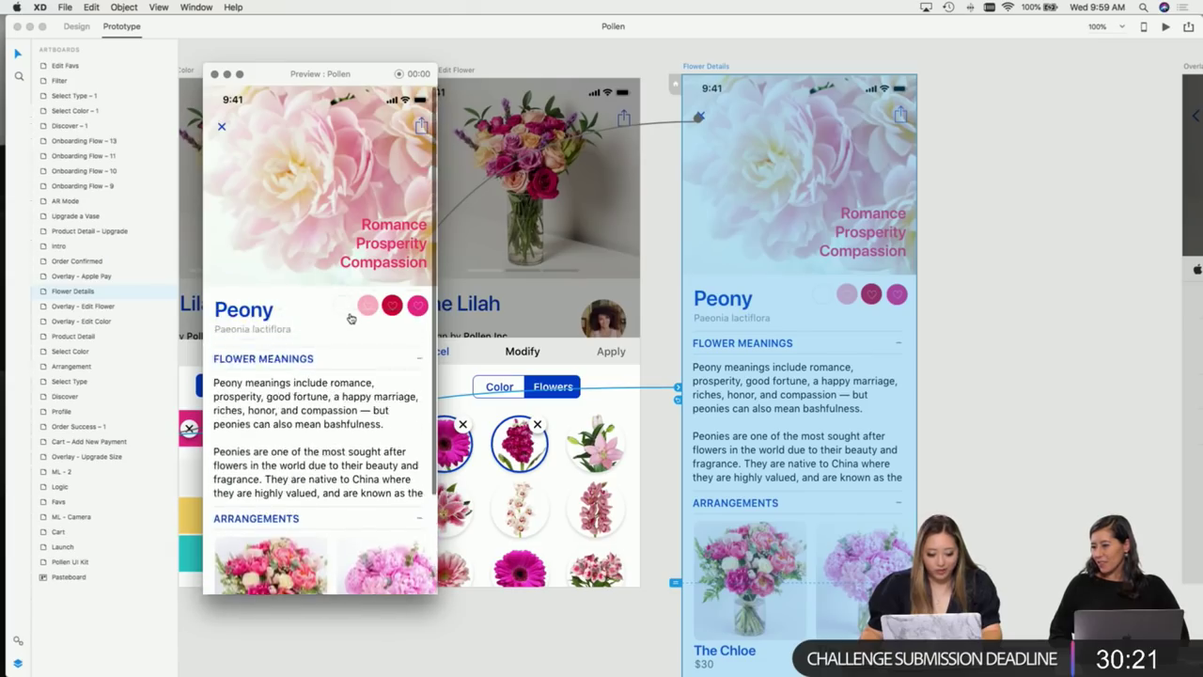
click(214, 74)
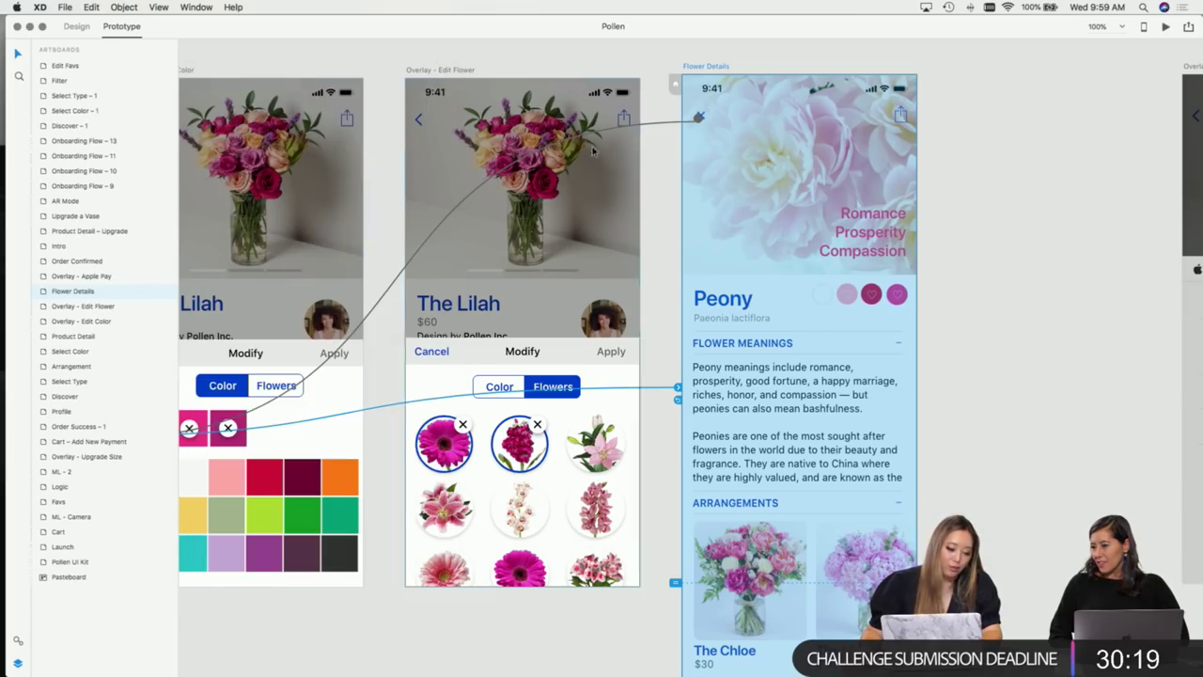
Step: In design mode, move the title group directly below hero in the Flower Details layer order
click(73, 28)
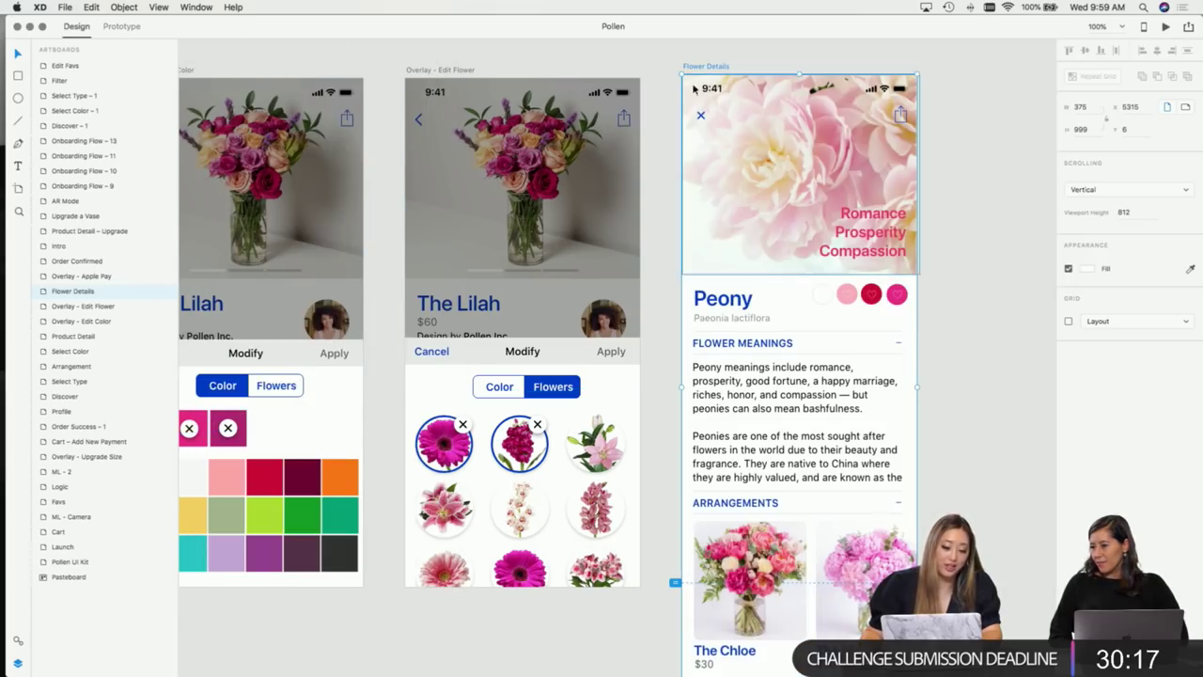
click(710, 67)
click(723, 299)
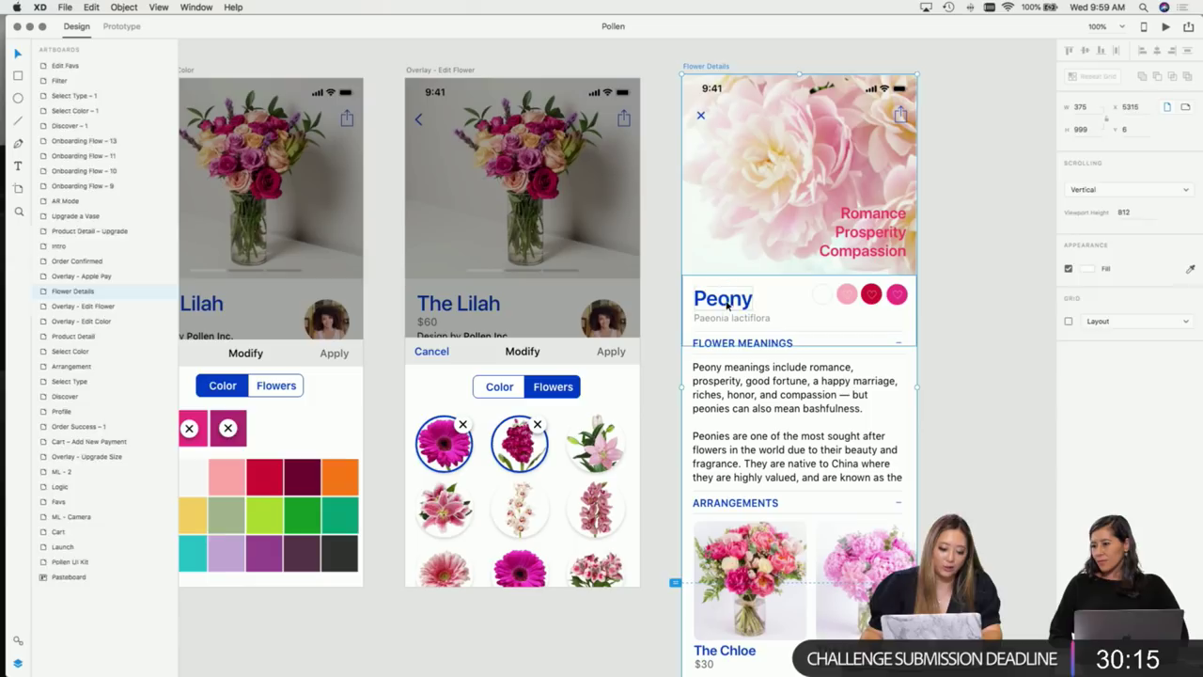
drag(39, 112, 58, 81)
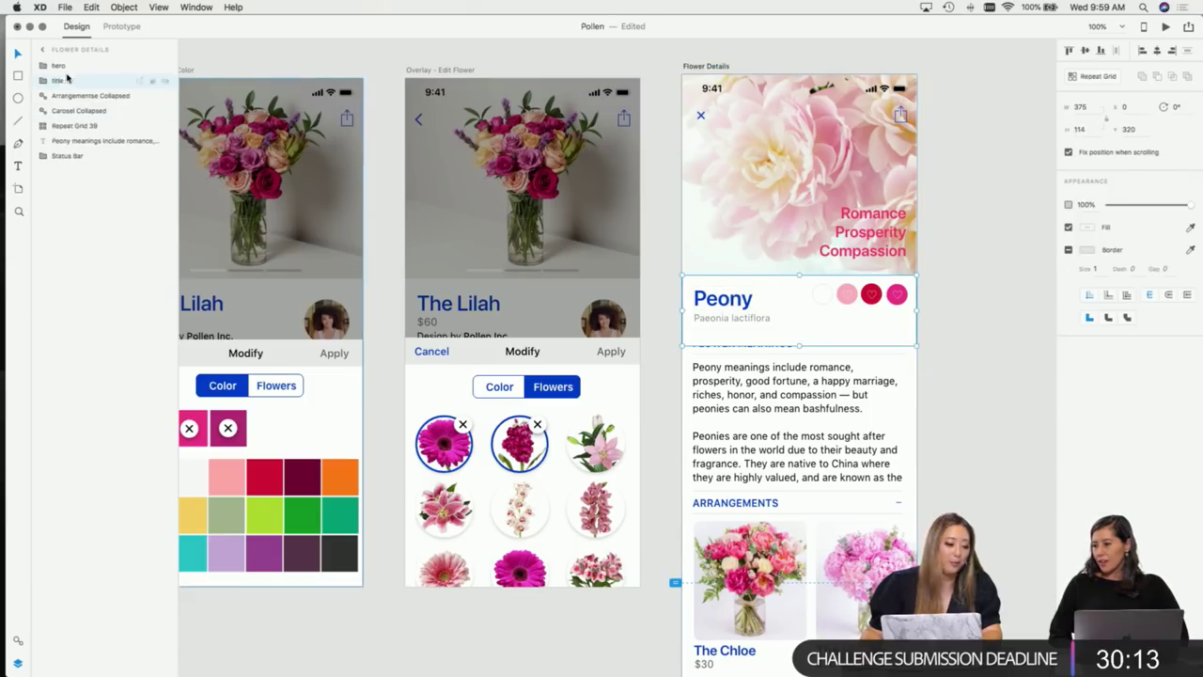
Step: Preview the Flower Details artboard again and examine how the text scrolls under the Peony title block
click(1166, 29)
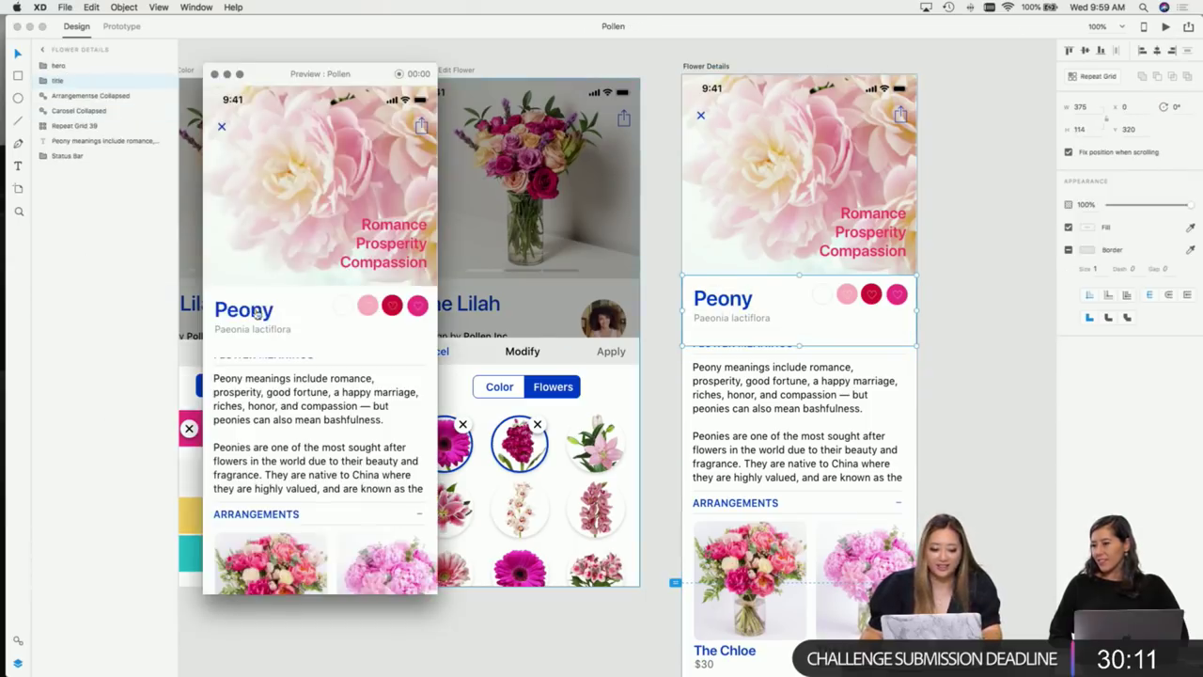
scroll(317, 305, down, 5)
scroll(317, 306, up, 5)
scroll(310, 319, down, 3)
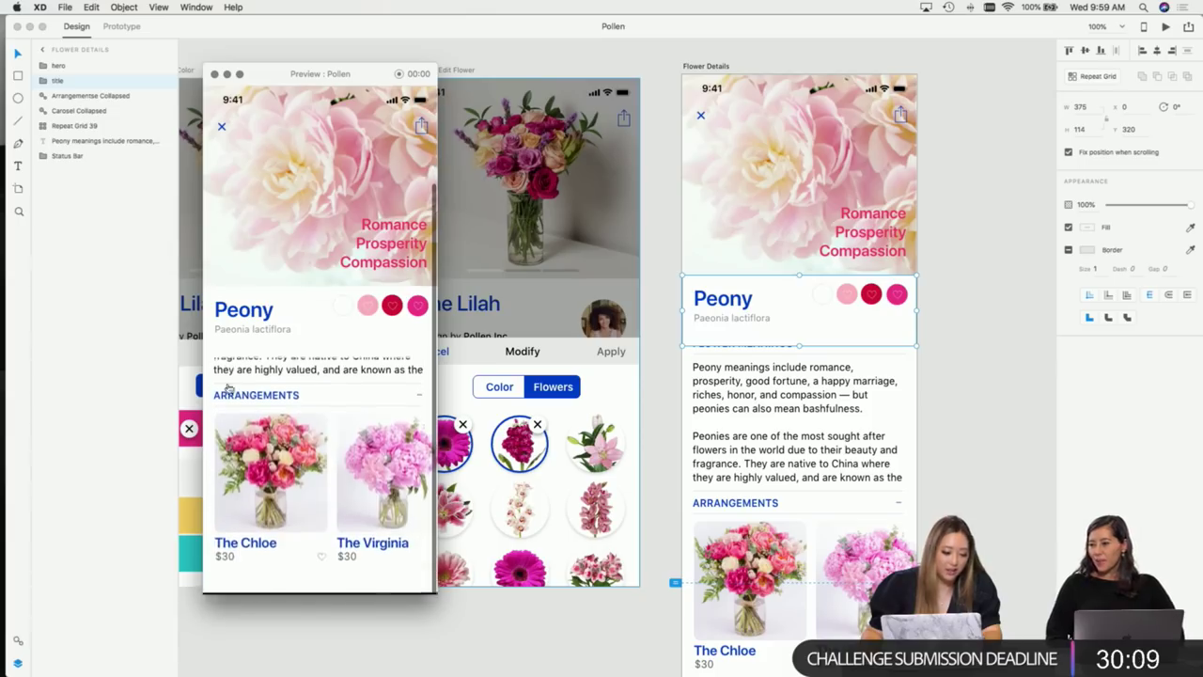
scroll(288, 351, up, 2)
scroll(290, 350, down, 3)
scroll(287, 341, up, 3)
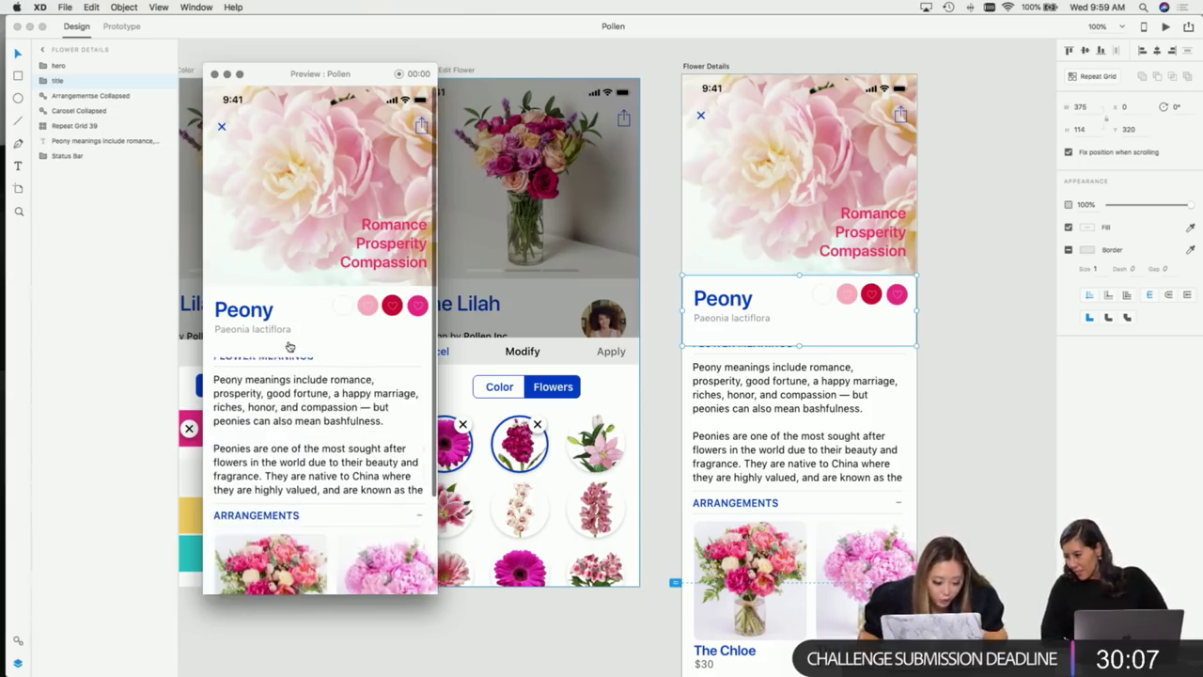
click(215, 73)
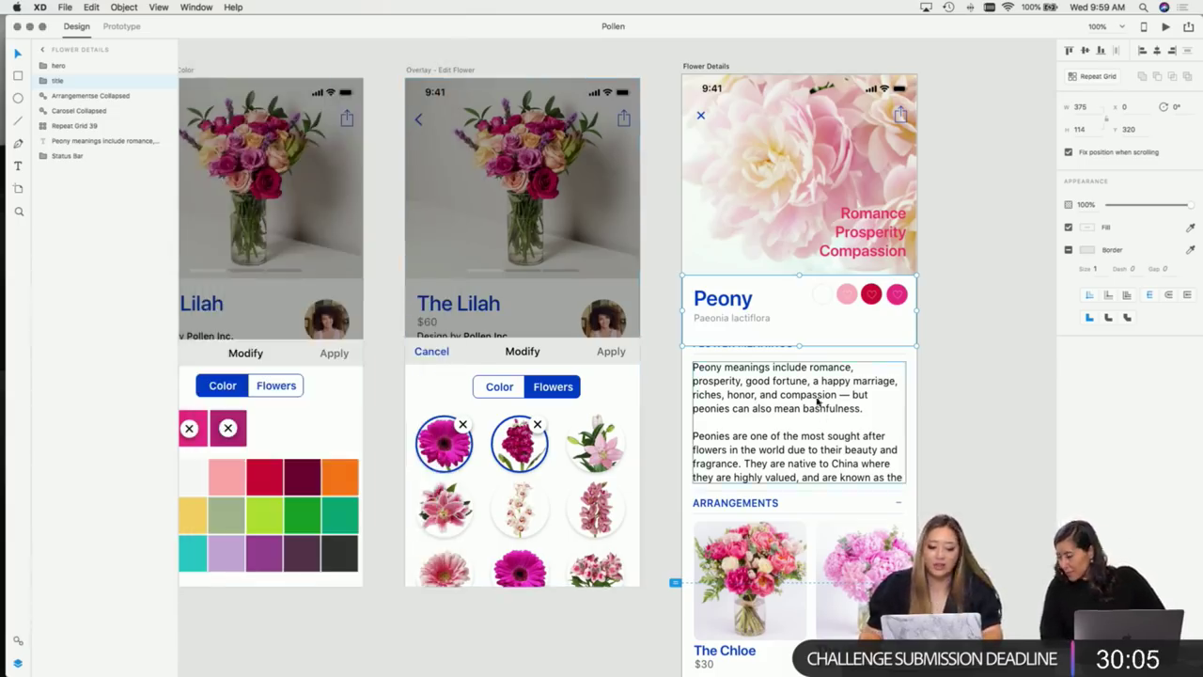
Step: Shorten the white background rectangle in the title group to about 88 high, ending just above FLOWER MEANINGS
double_click(800, 342)
drag(799, 345, 799, 330)
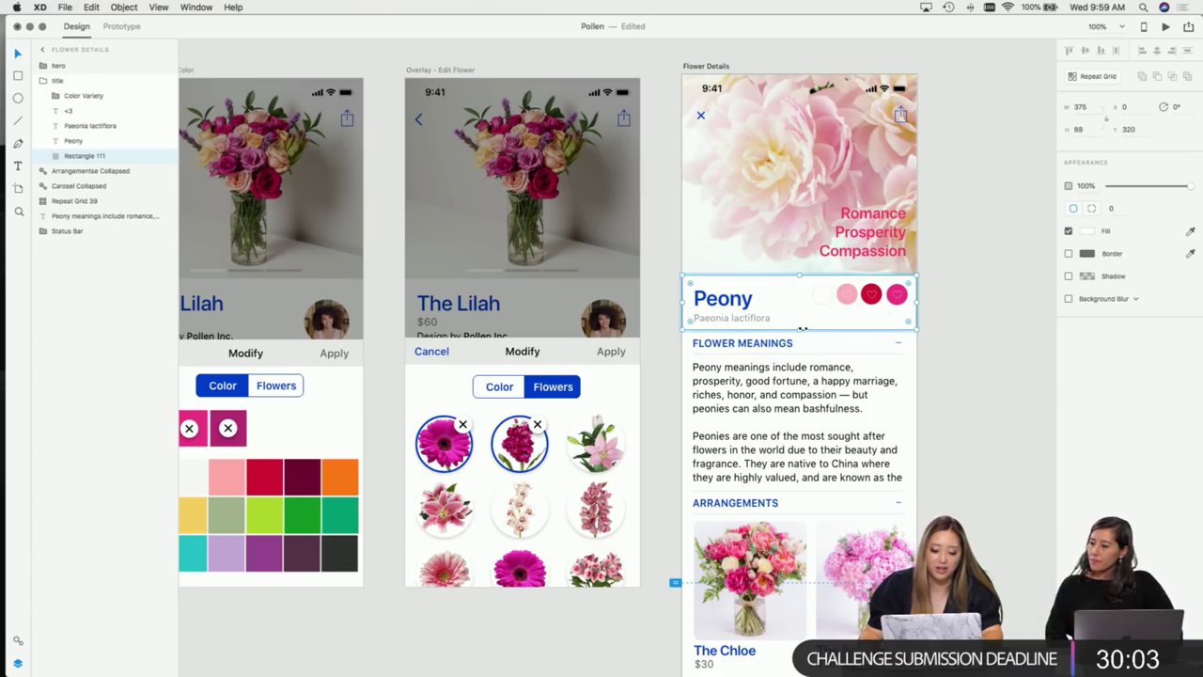
Step: Preview the Flower Details artboard and check how its content scrolls beneath the shortened white title background
click(1165, 27)
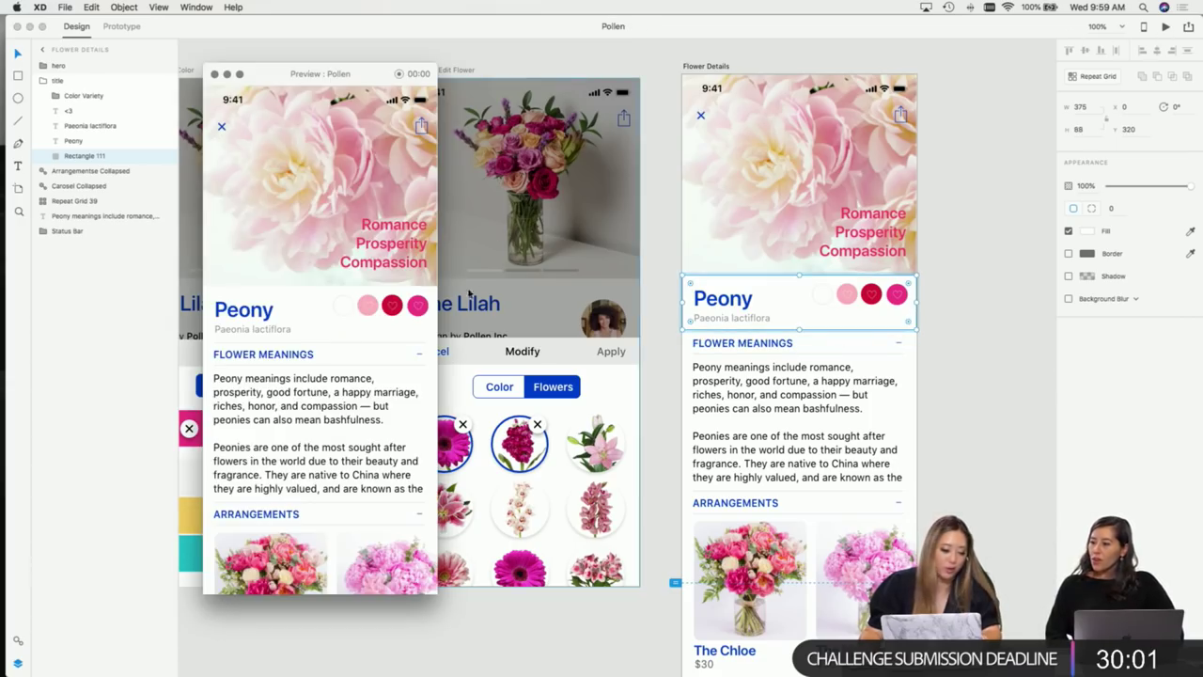
scroll(336, 302, down, 3)
scroll(336, 299, up, 3)
scroll(334, 291, down, 3)
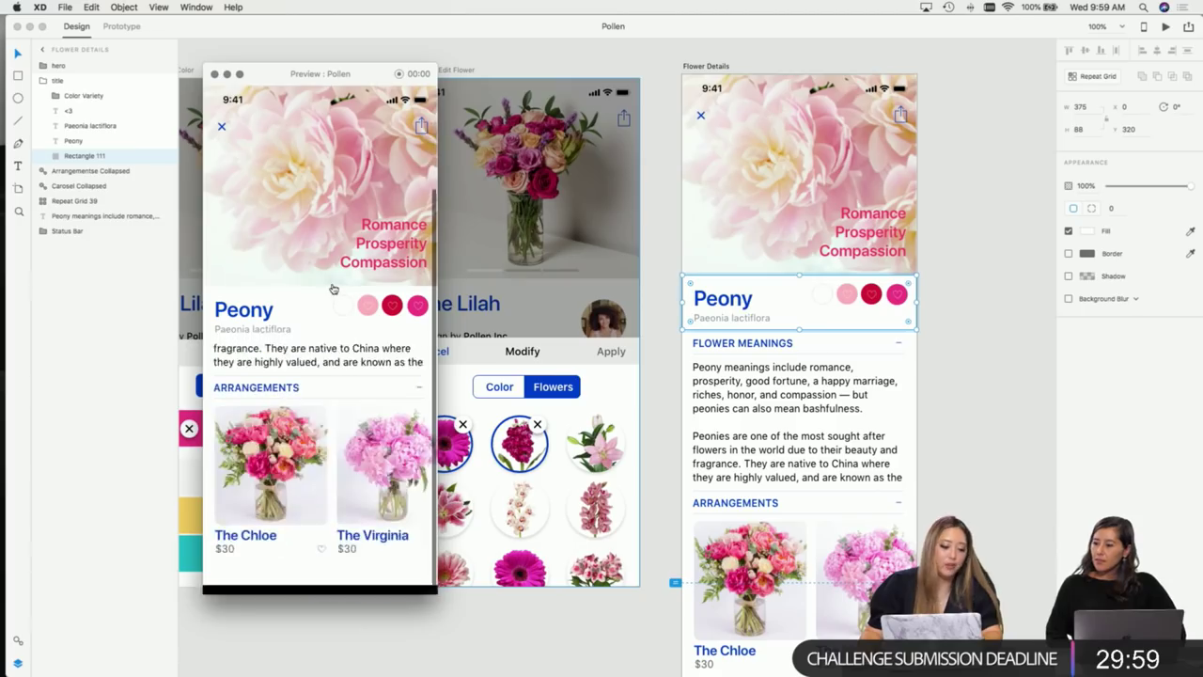
scroll(332, 286, up, 3)
scroll(335, 288, down, 2)
scroll(336, 287, down, 1)
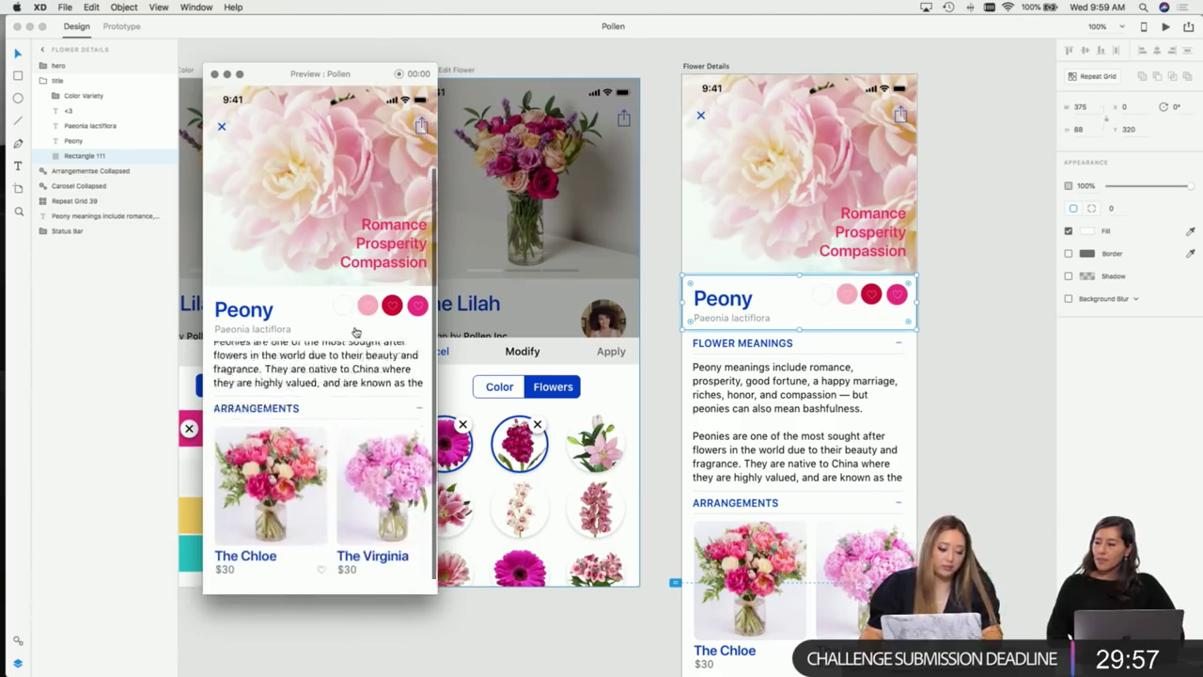
scroll(352, 320, up, 3)
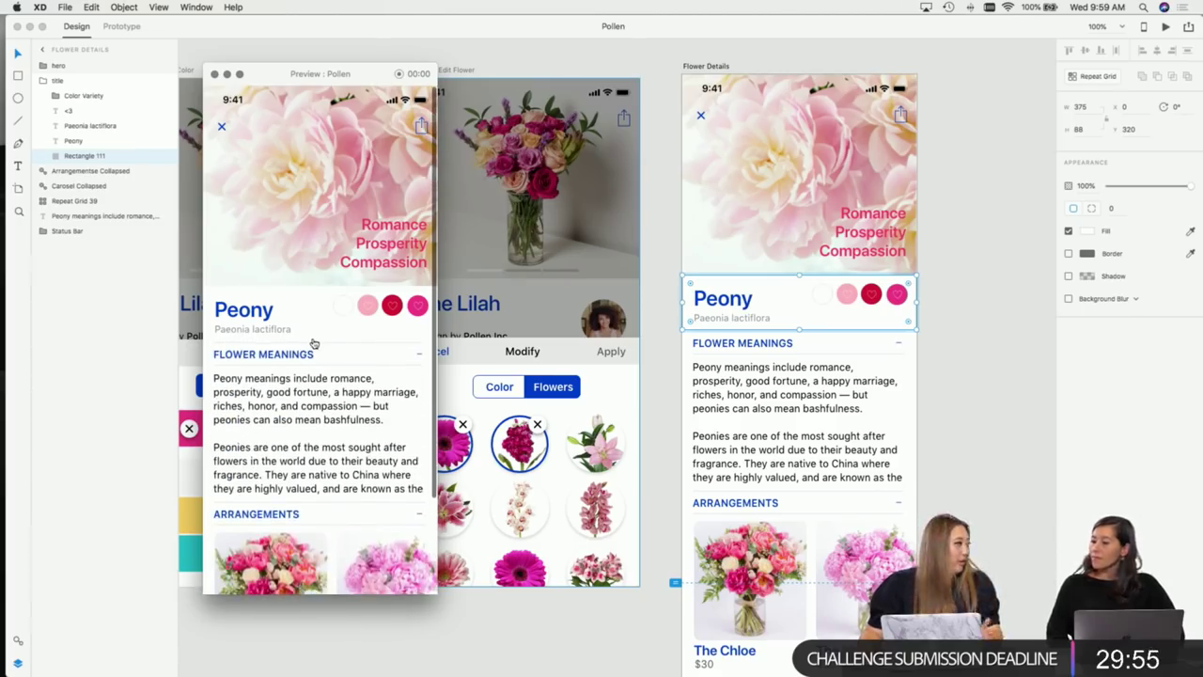
key(cmd+w)
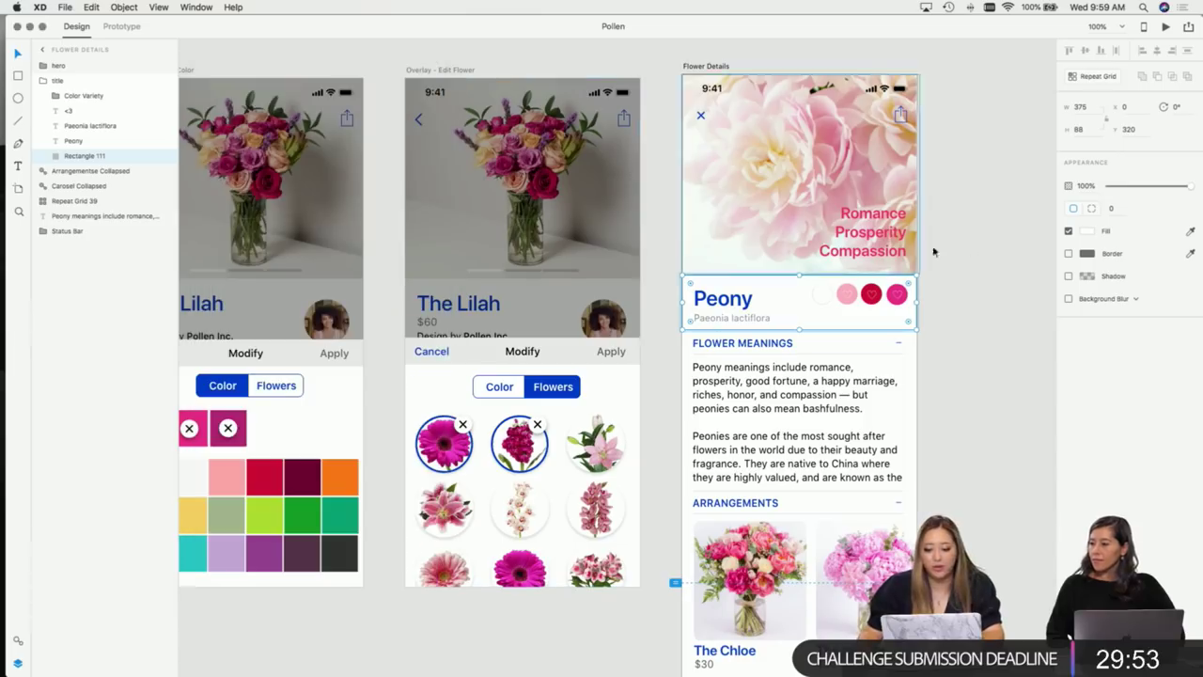
Step: Examine the prototype link running from the Flower Details close icon to the Product Detail artboard
click(1165, 27)
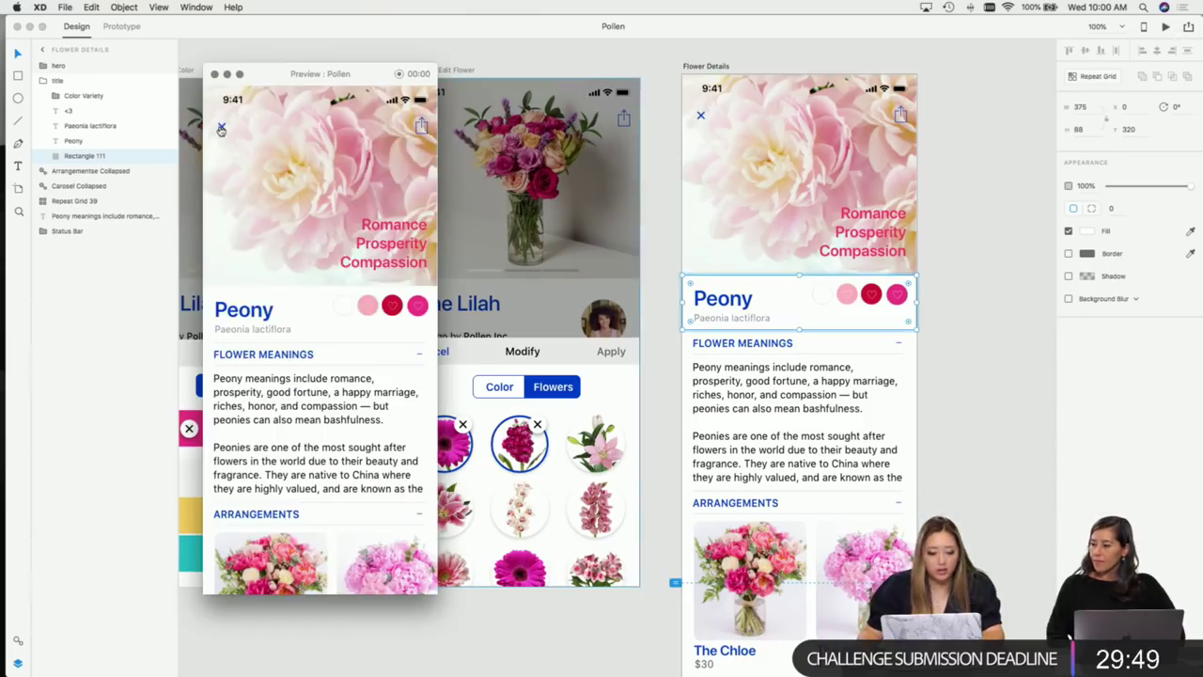
click(214, 74)
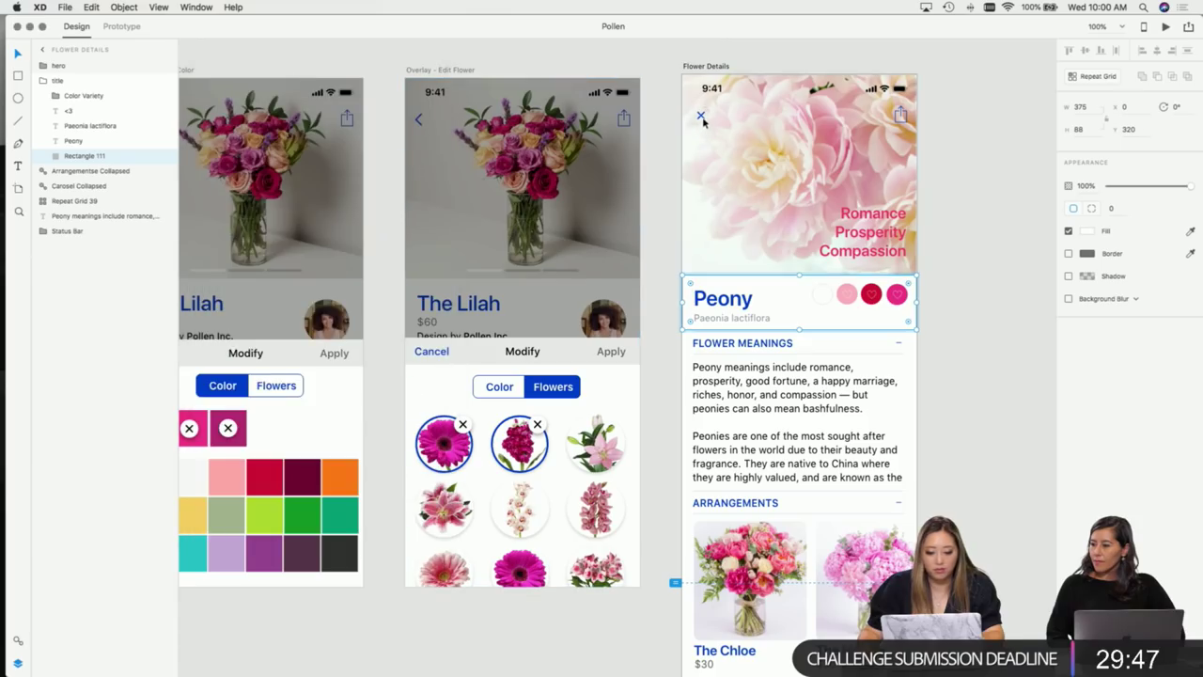
super+click(700, 115)
click(123, 26)
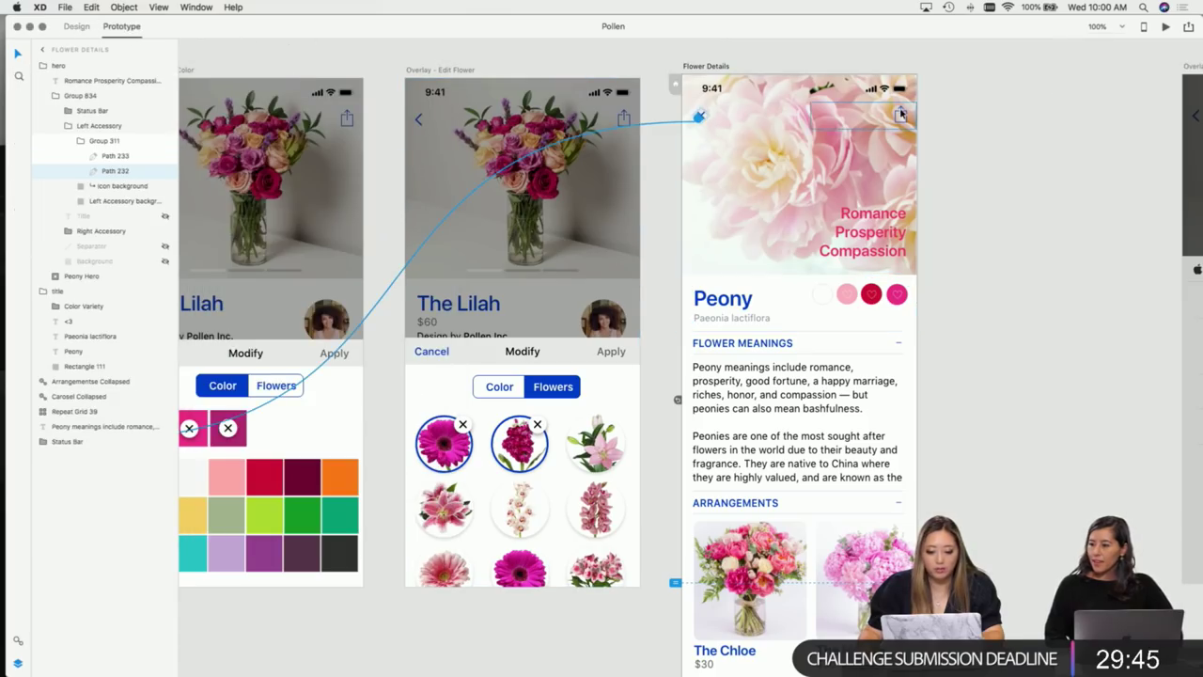
scroll(472, 402, left, 10)
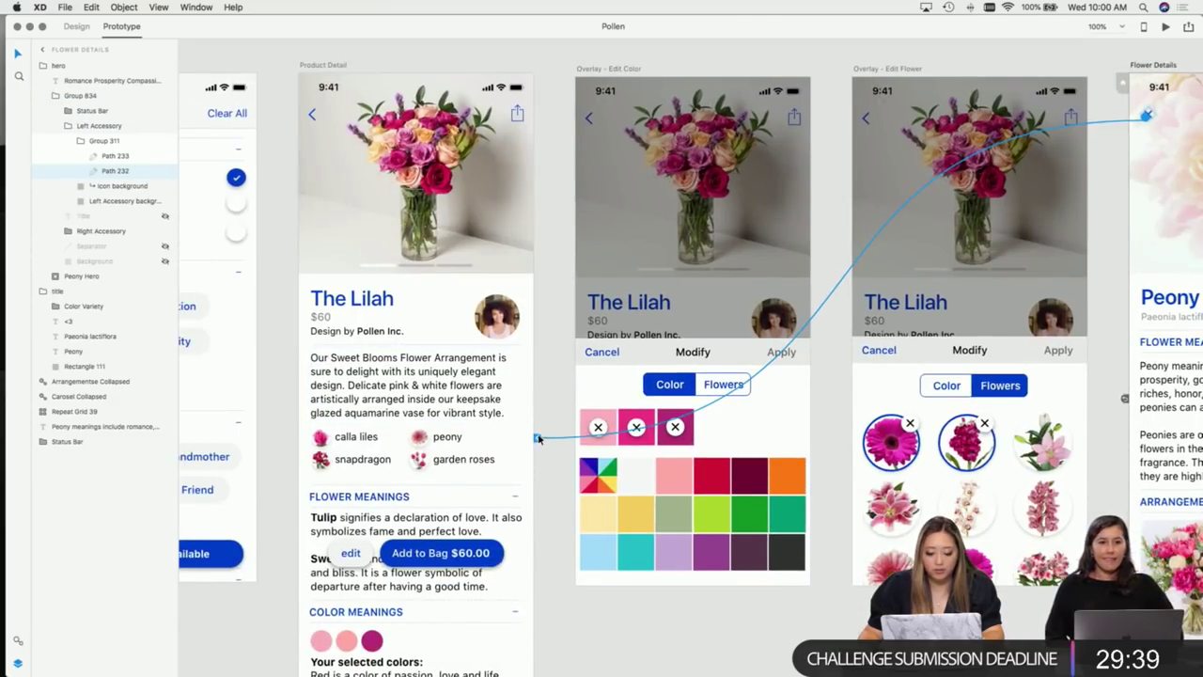
click(537, 438)
key(Escape)
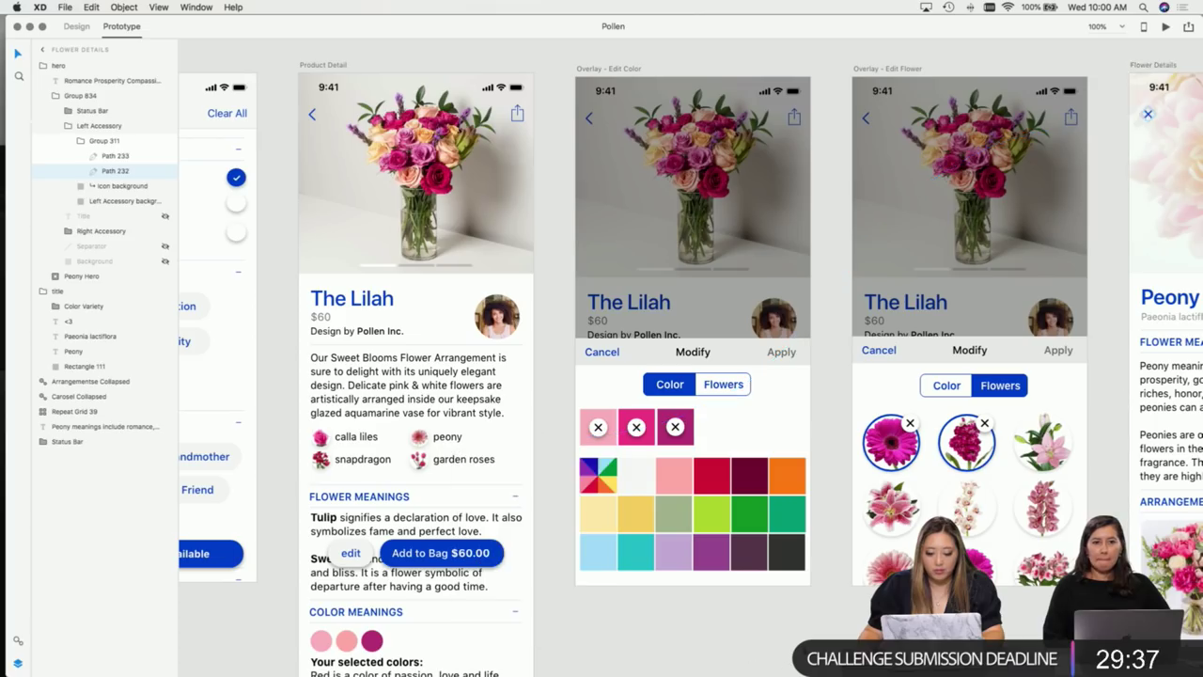
Step: Preview the Flower Details artboard and test where its close icon leads
click(1143, 63)
click(1164, 28)
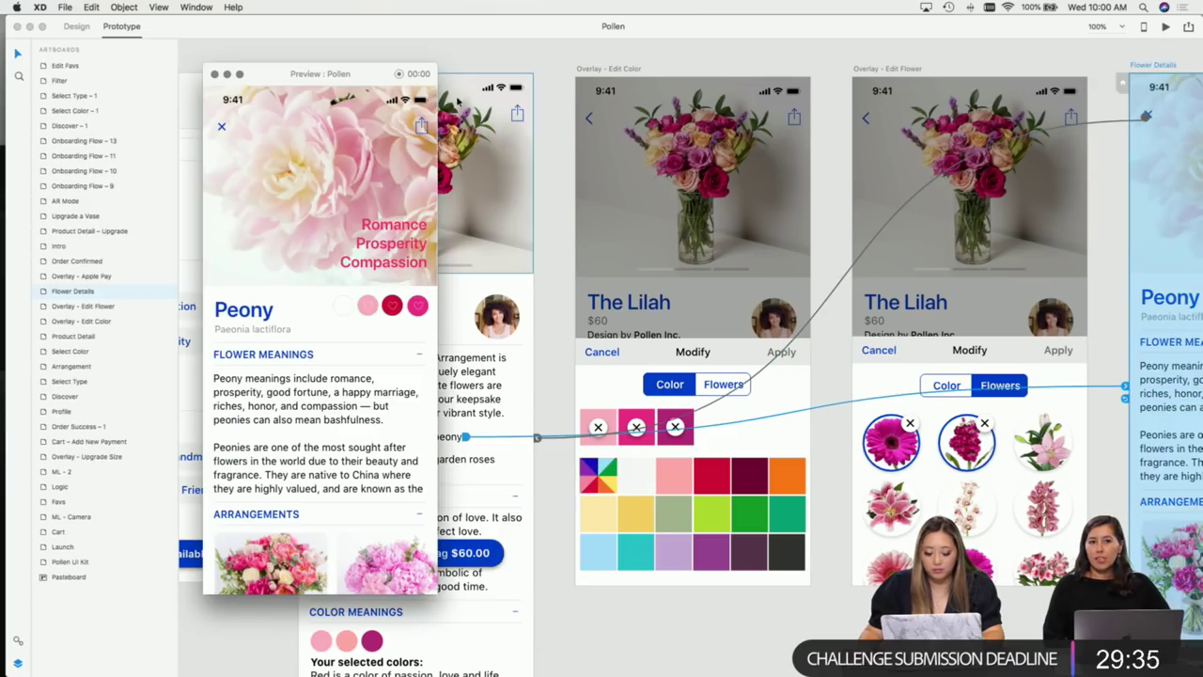
click(223, 128)
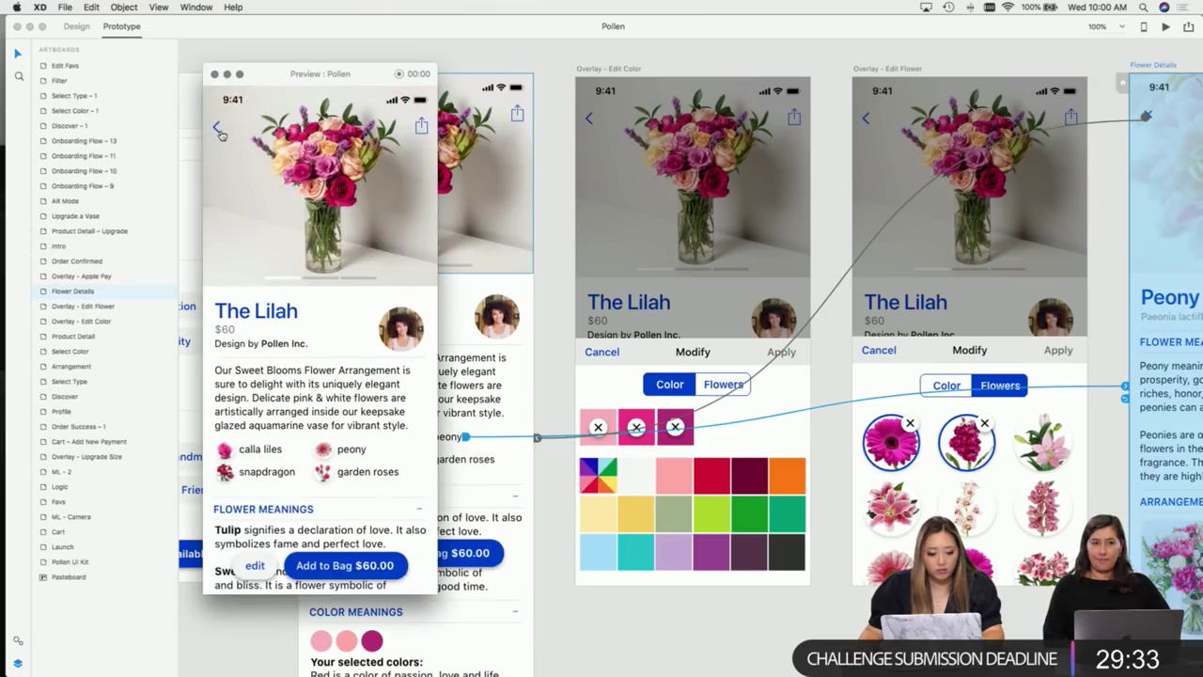
click(216, 73)
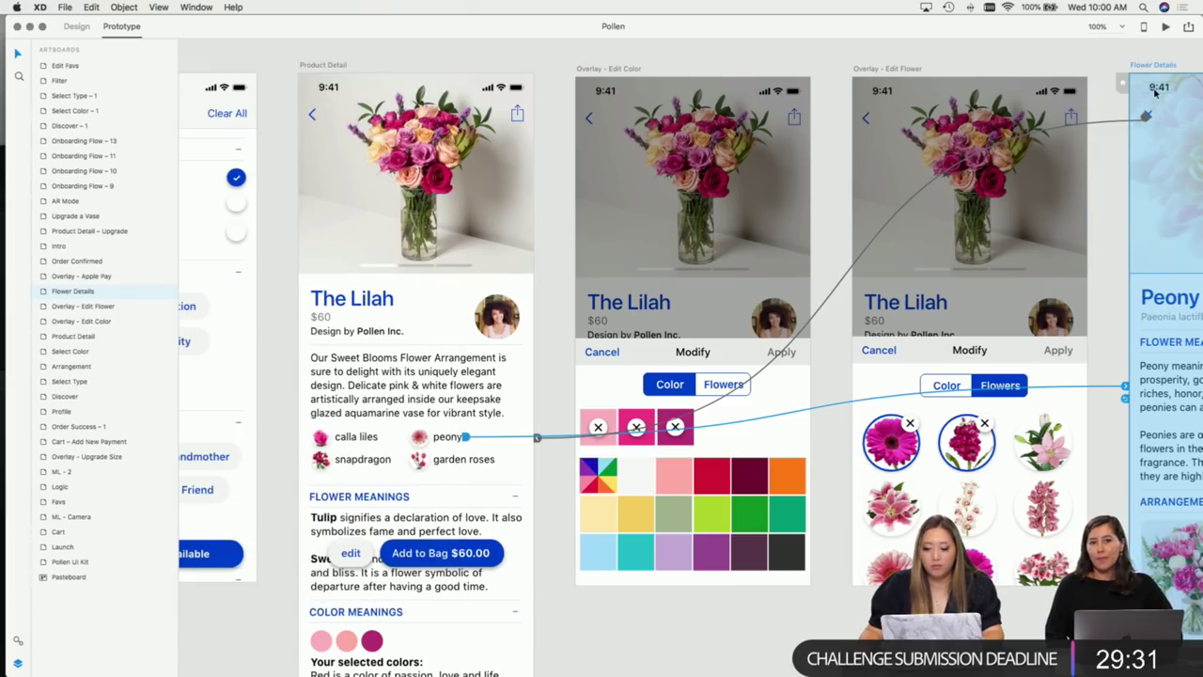
Step: In design mode, examine the close icon's background layers in the Left Accessory group of Flower Details
click(75, 28)
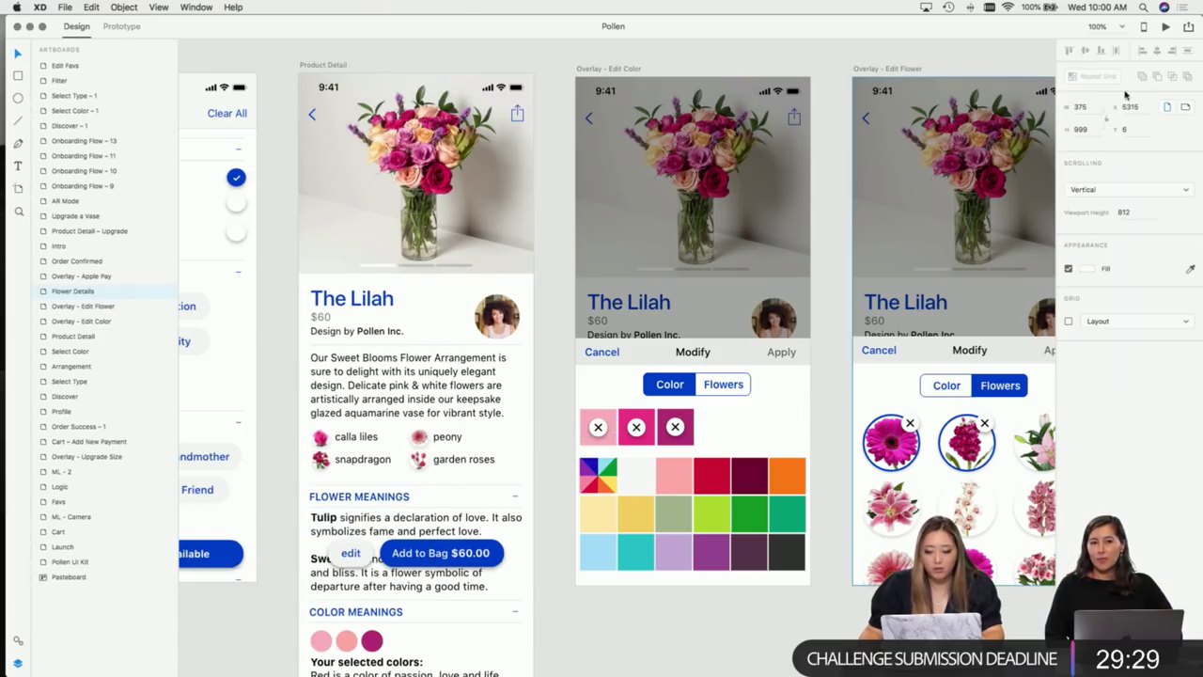
scroll(946, 64, right, 5)
scroll(946, 64, right, 3)
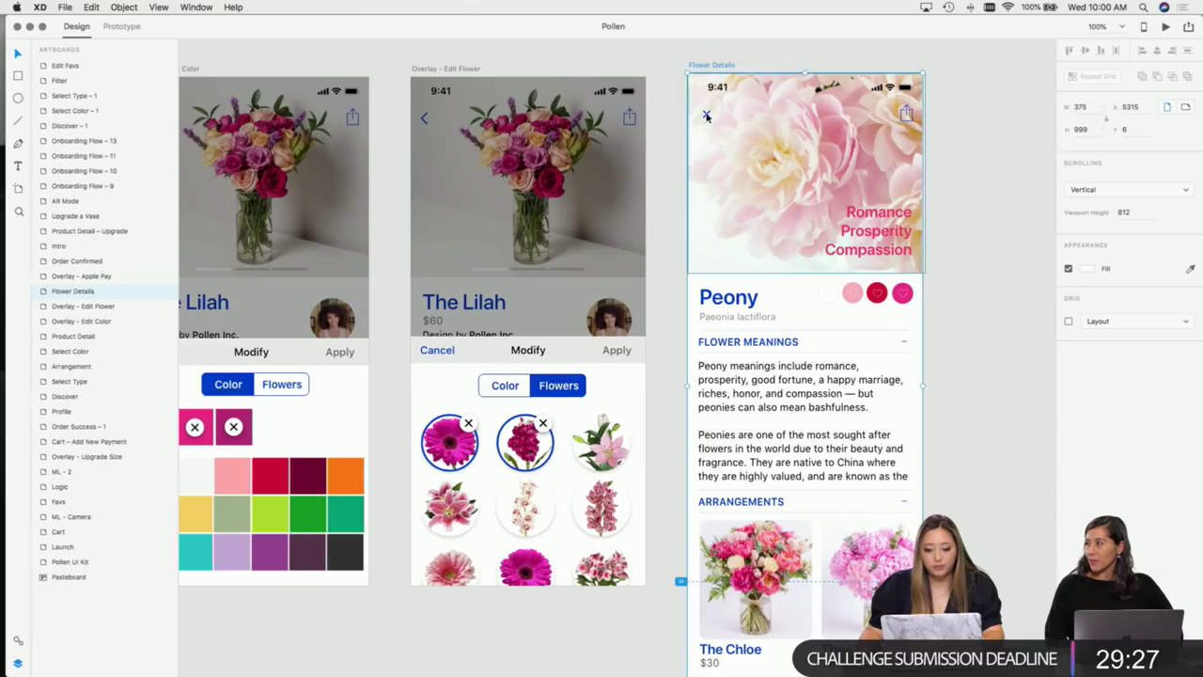
super+click(706, 116)
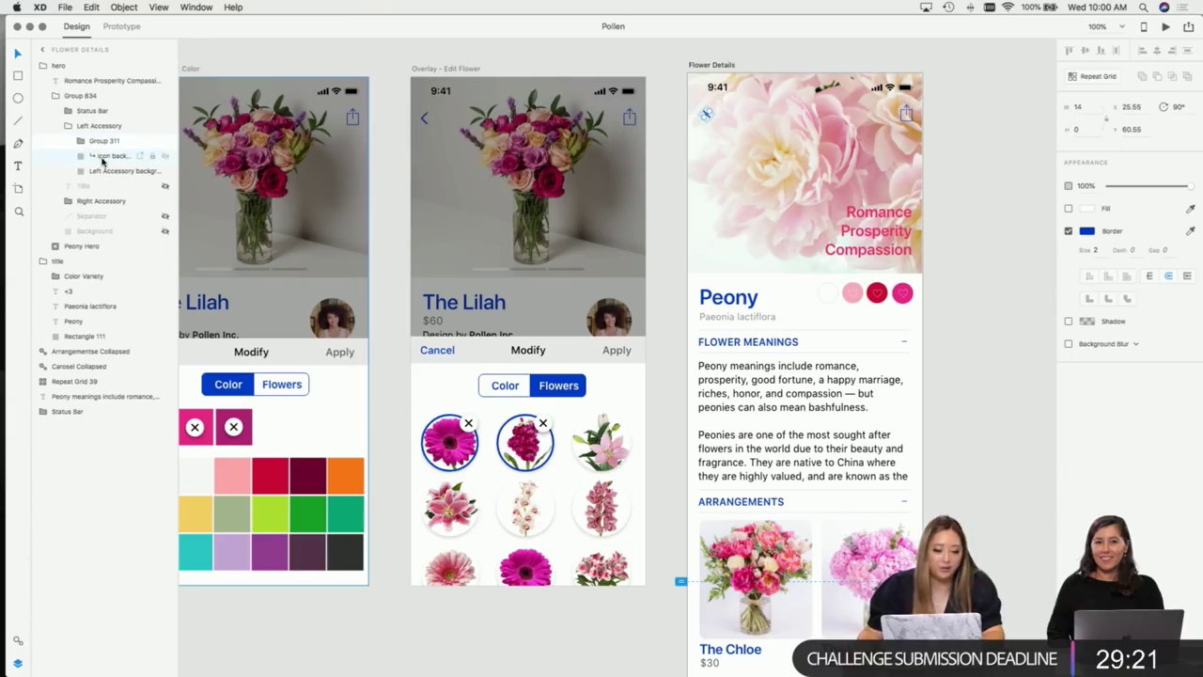
click(103, 148)
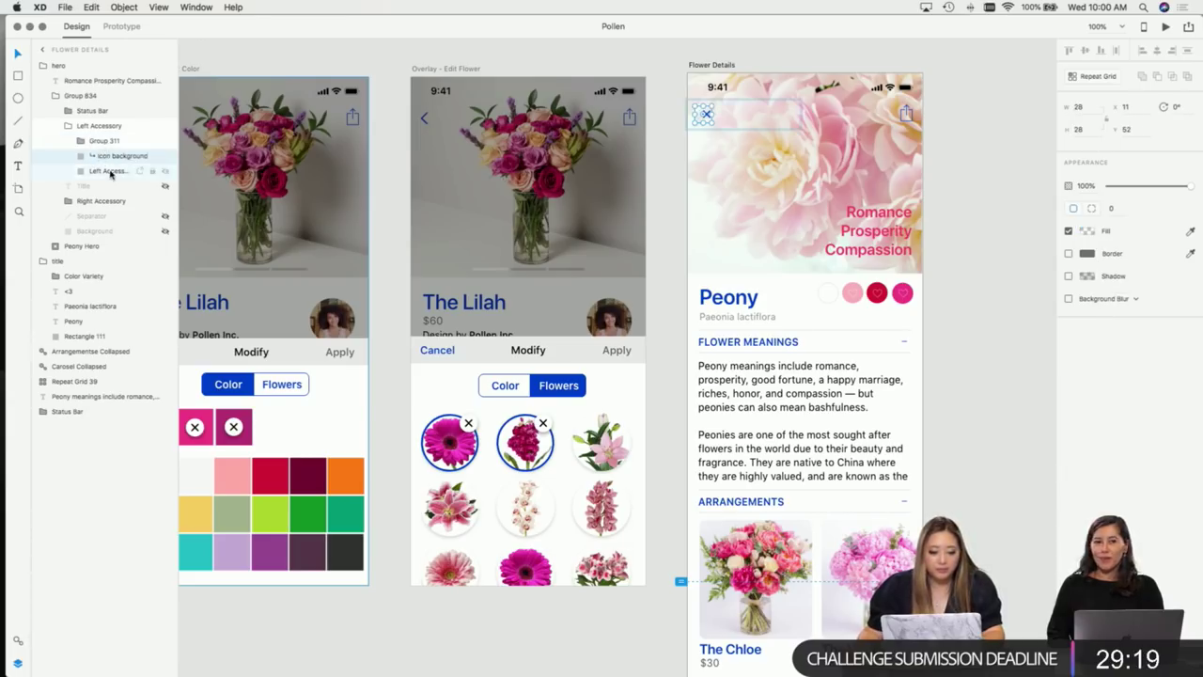
click(112, 171)
key(super+2)
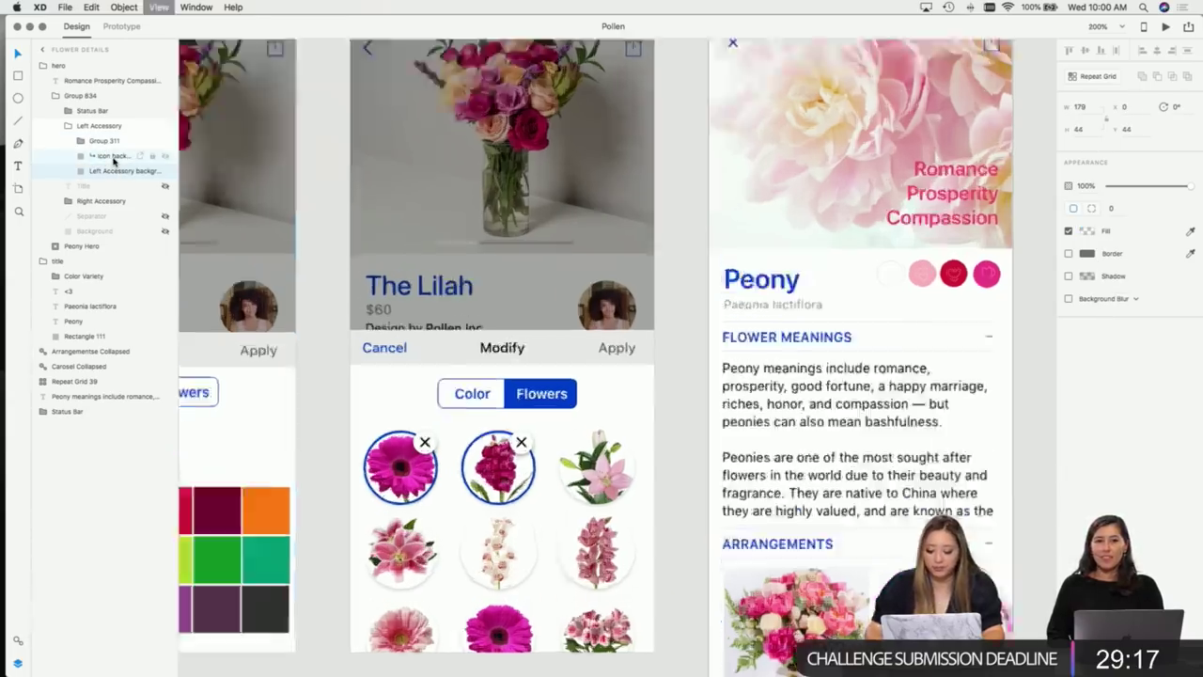
scroll(805, 276, up, 3)
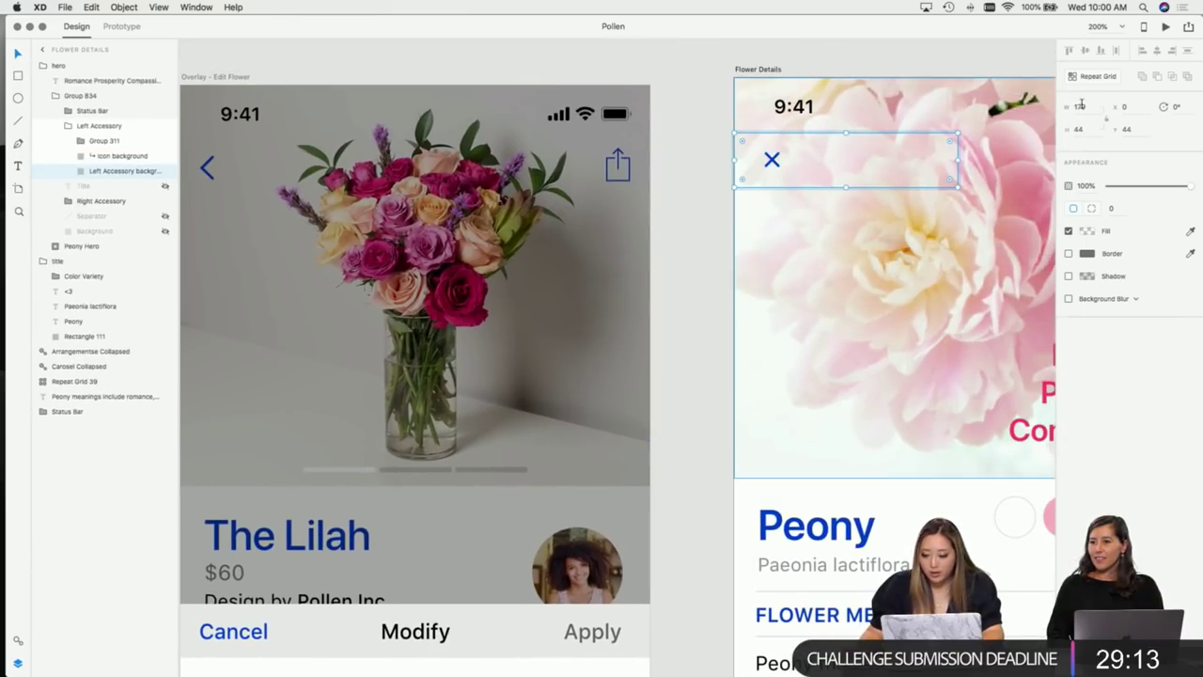
Step: Draw a rectangle over the Flower Details close icon and set its width and height to 44
click(17, 75)
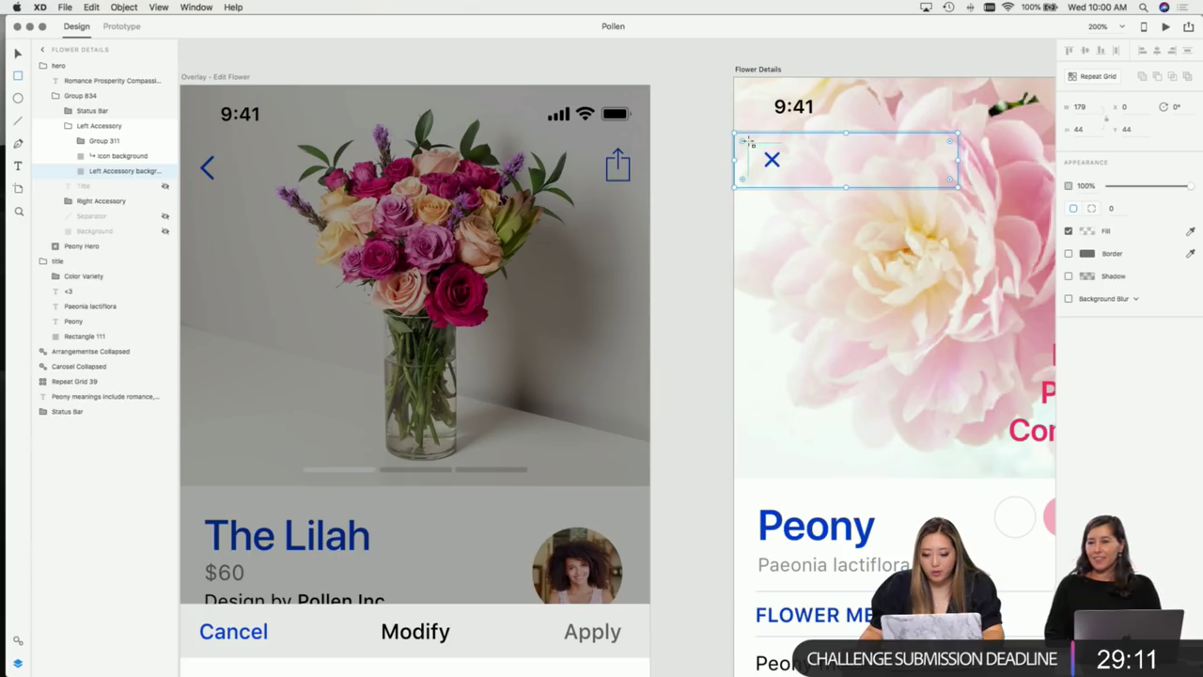
drag(750, 143, 792, 180)
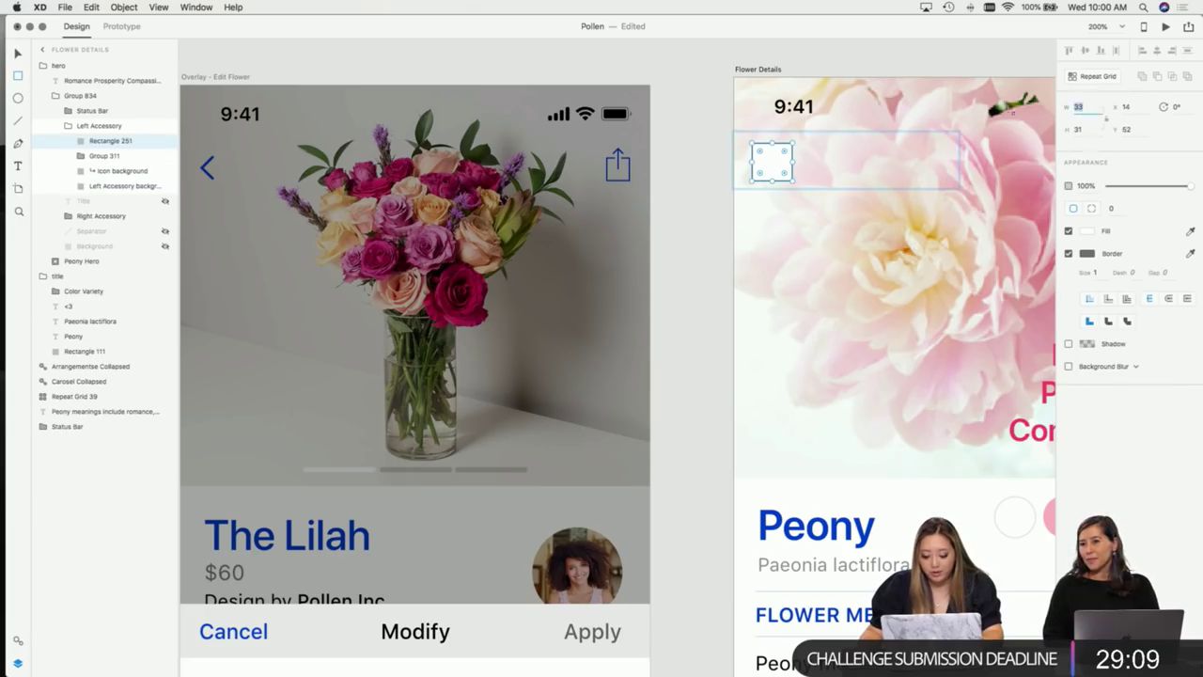
click(1081, 128)
text(44)
key(Return)
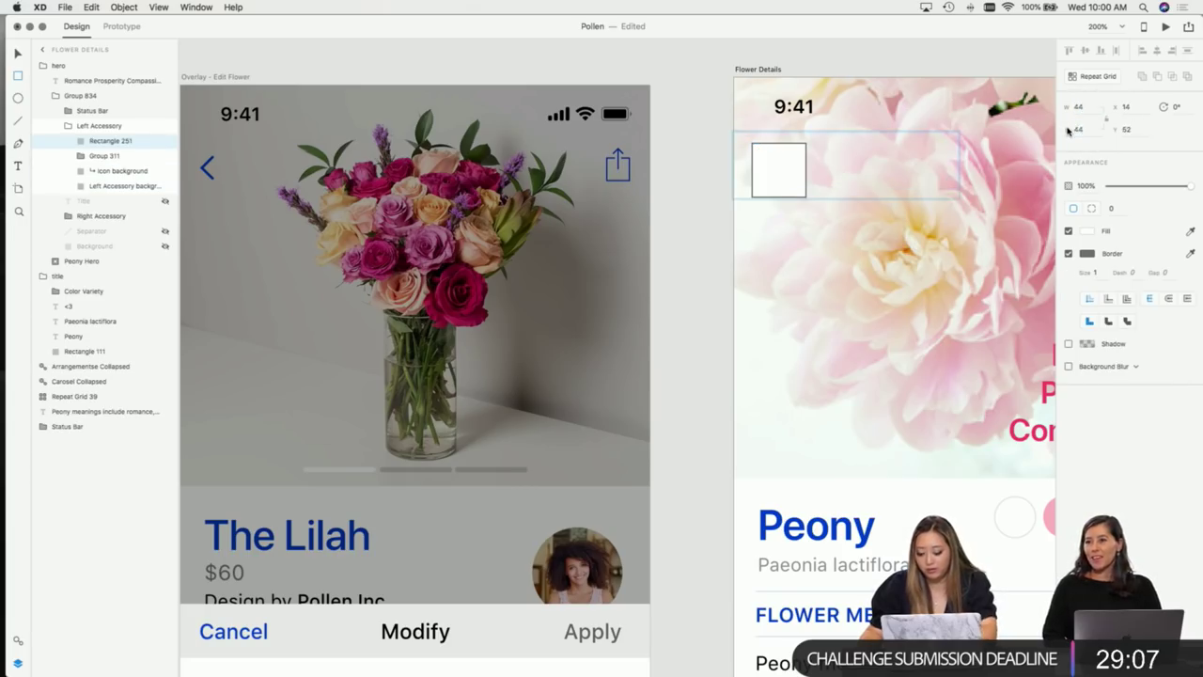
Step: Place the 44 by 44 rectangle behind the close icon at X 8, Y 44, and remove its border and fill
drag(90, 142, 94, 178)
drag(798, 180, 791, 171)
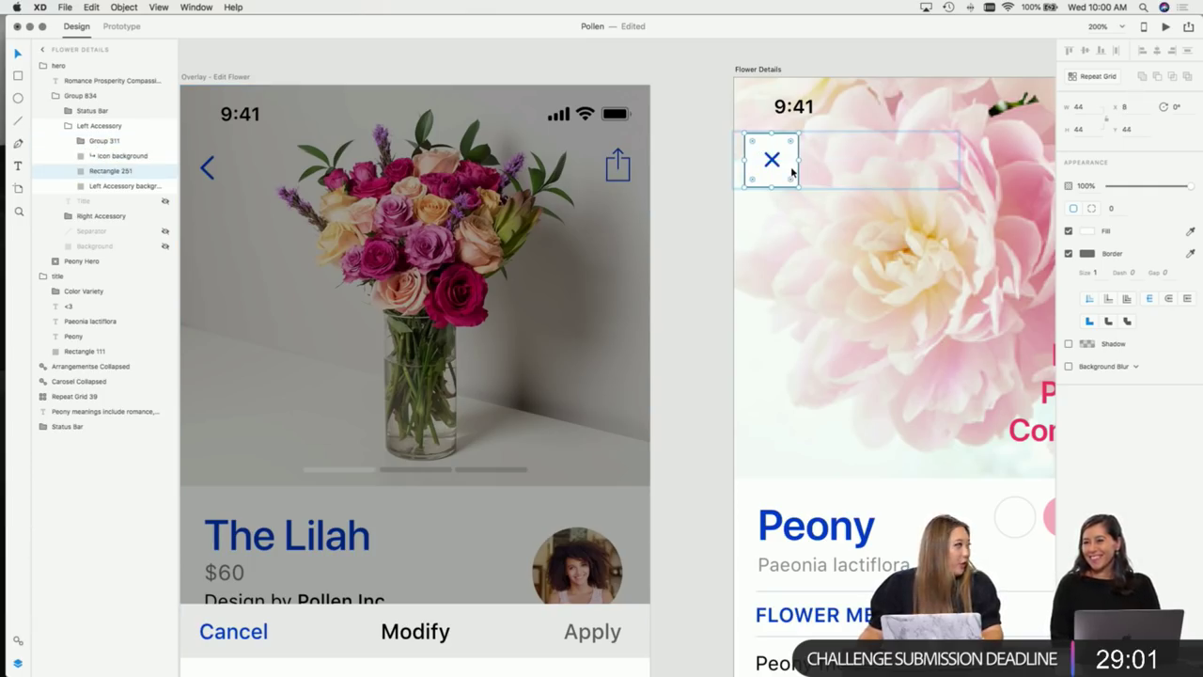
click(1067, 253)
click(1068, 231)
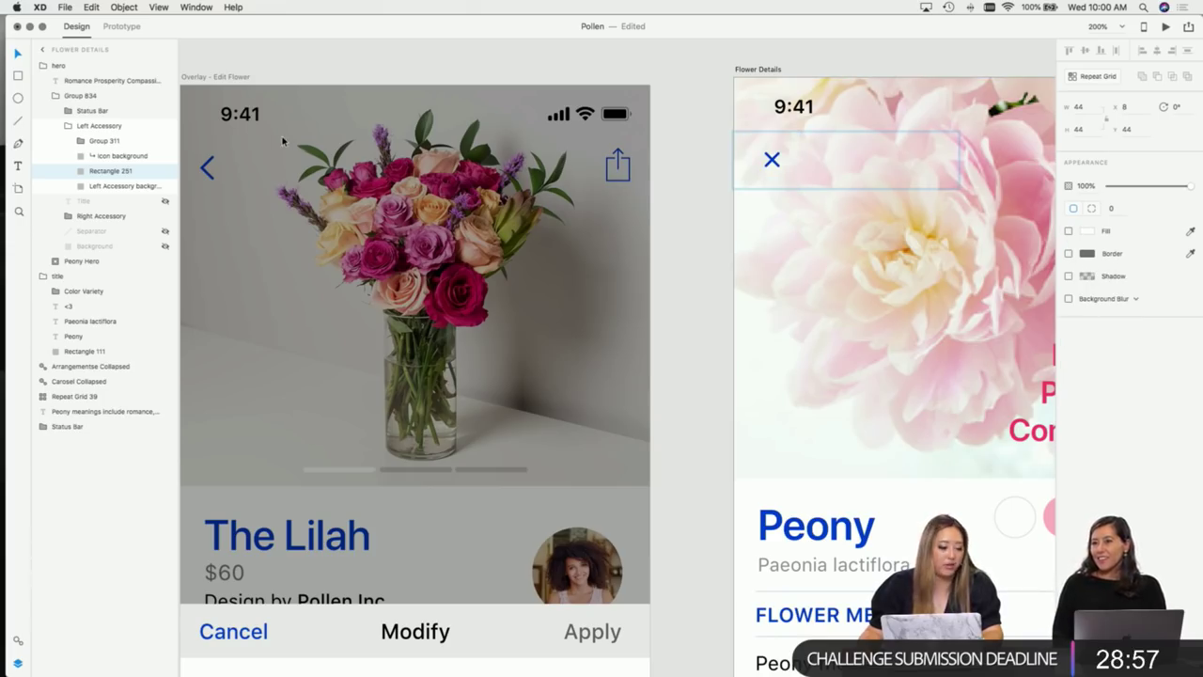
Step: Rename the close icon's group as x, convert it into a component, and save the document
double_click(770, 160)
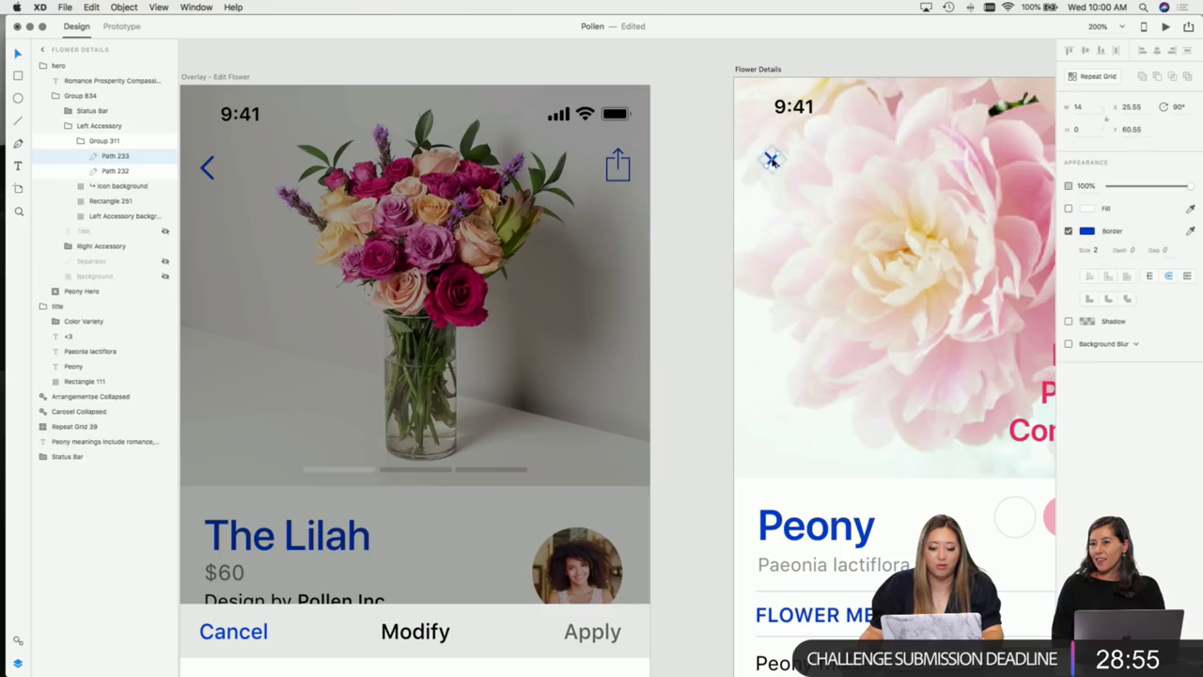
double_click(104, 141)
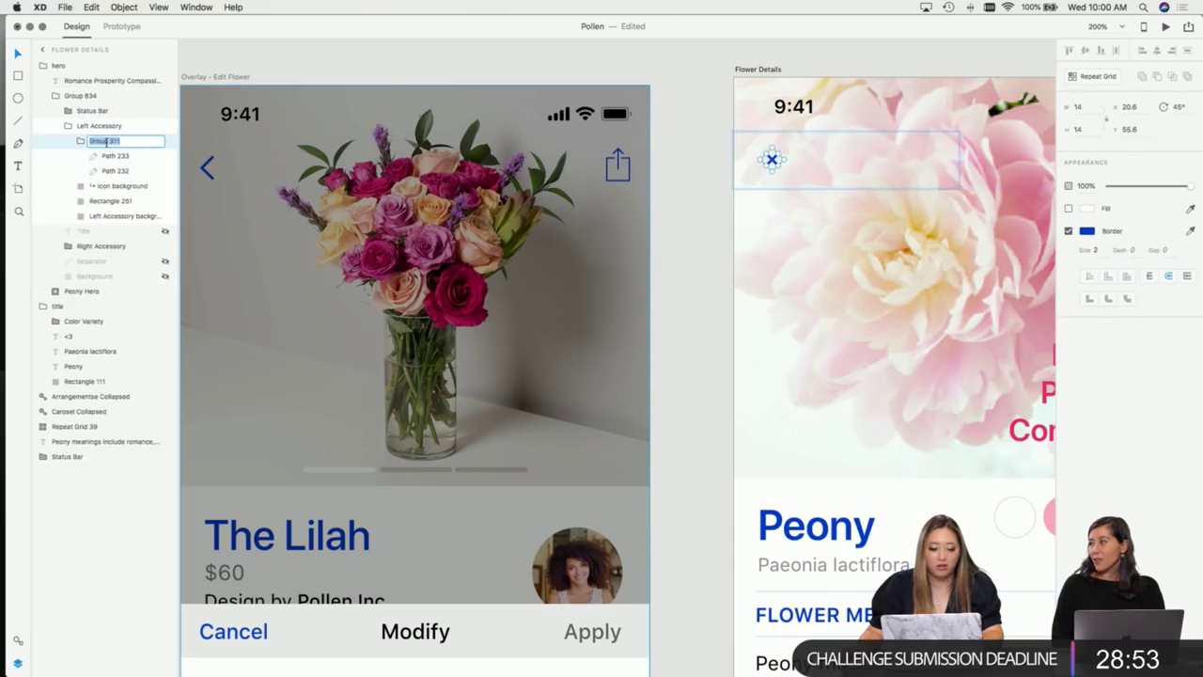
text(x)
key(Return)
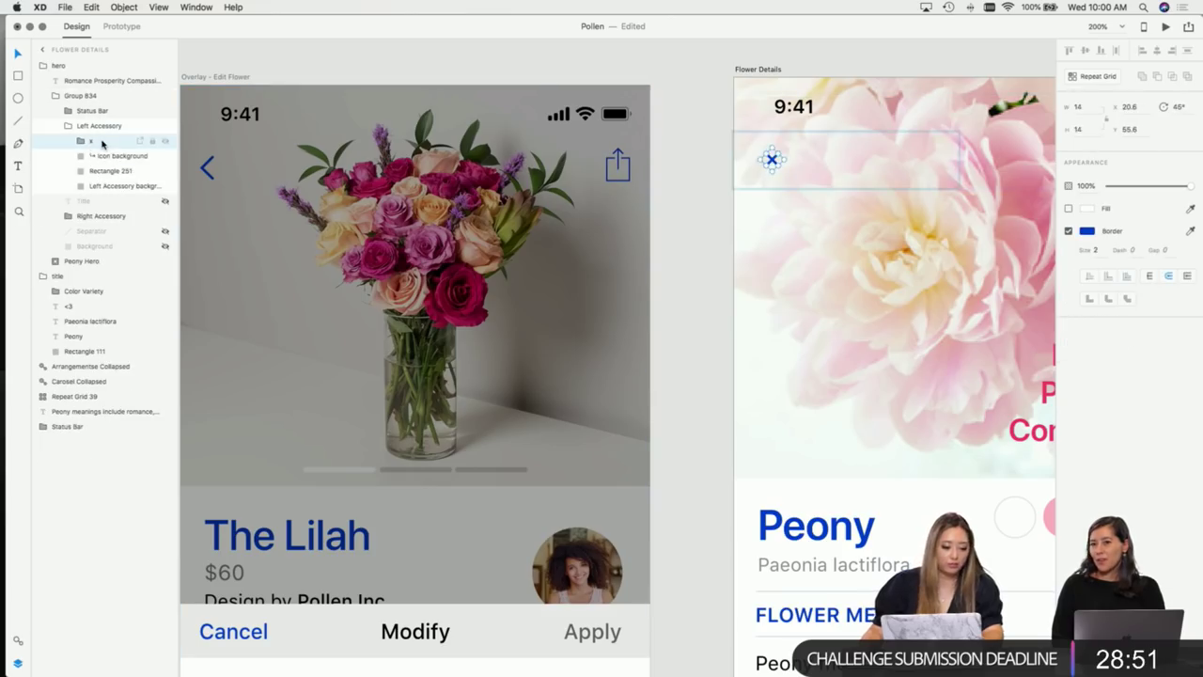
key(super+k)
key(super+s)
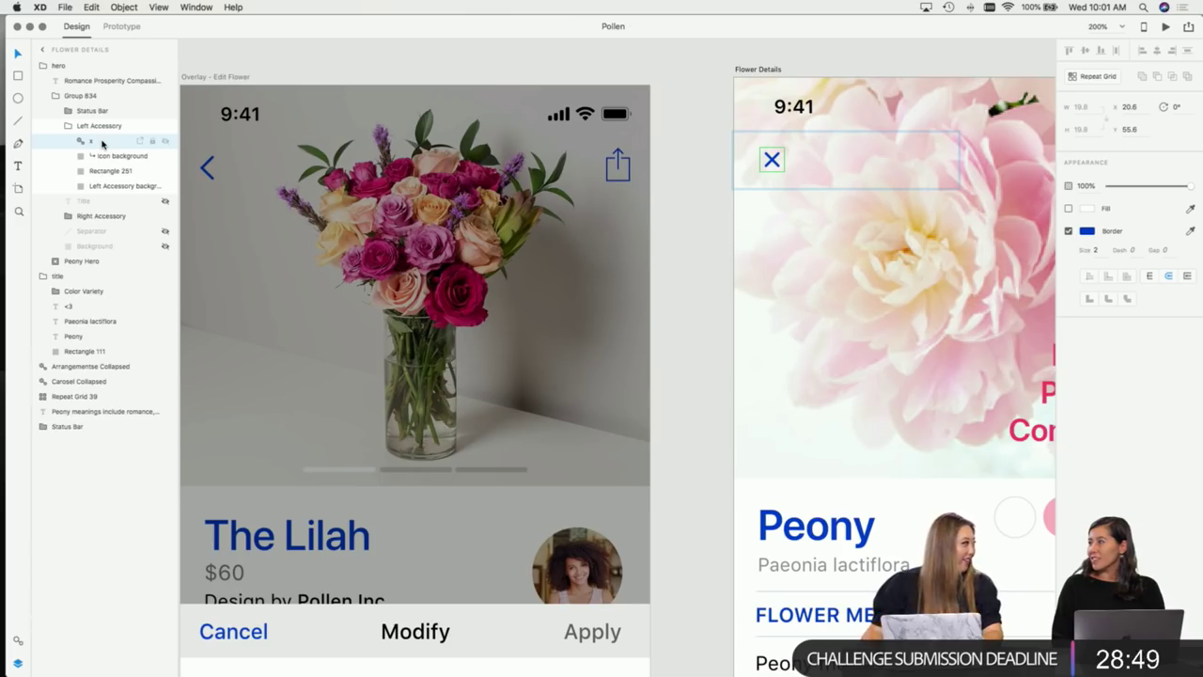
Step: Delete the 28 by 28 icon background layer from the Left Accessory group and save the document
click(108, 156)
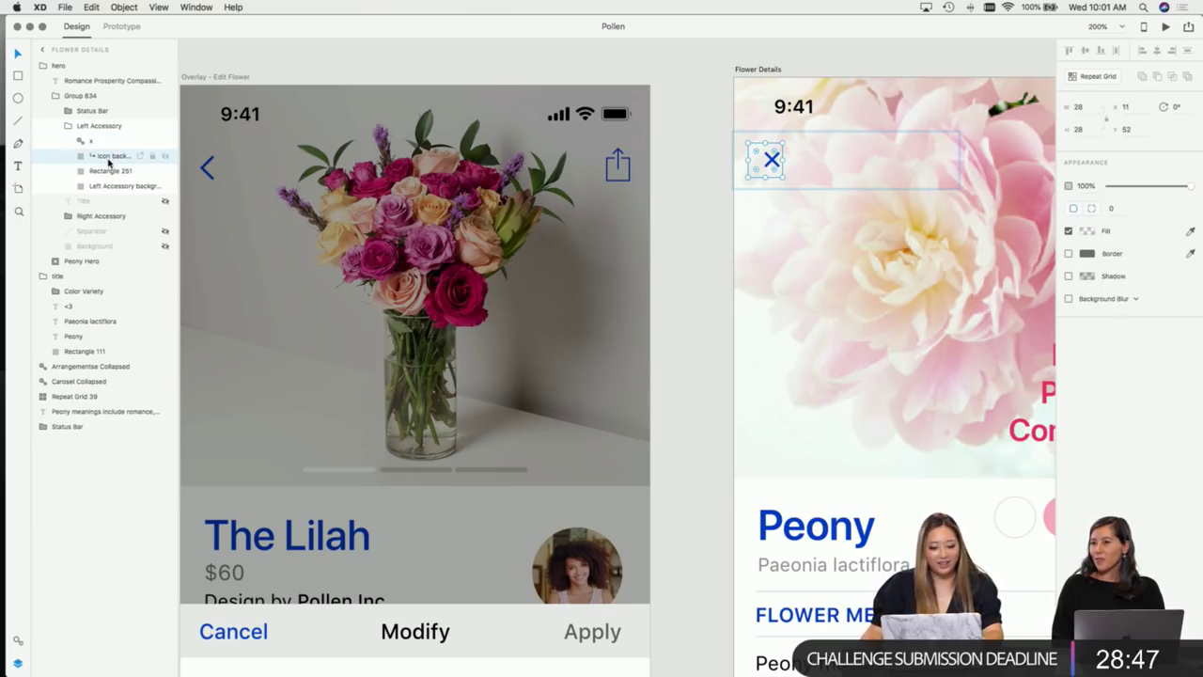
key(Right)
key(Right)
key(Right)
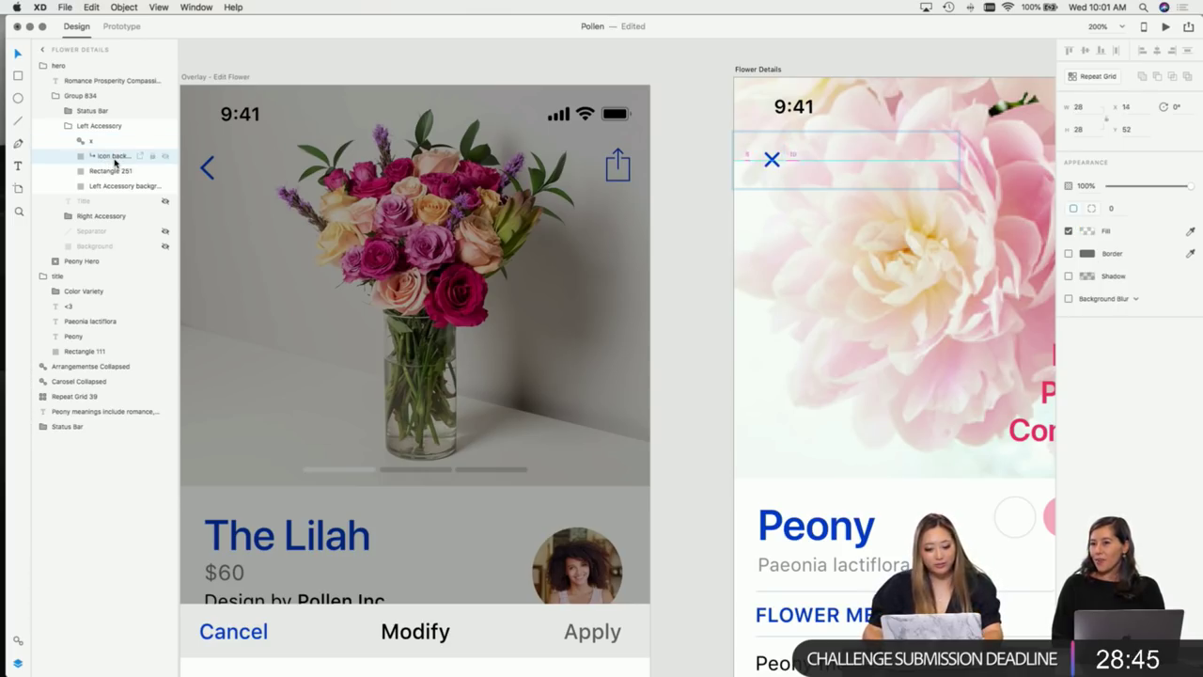
key(Delete)
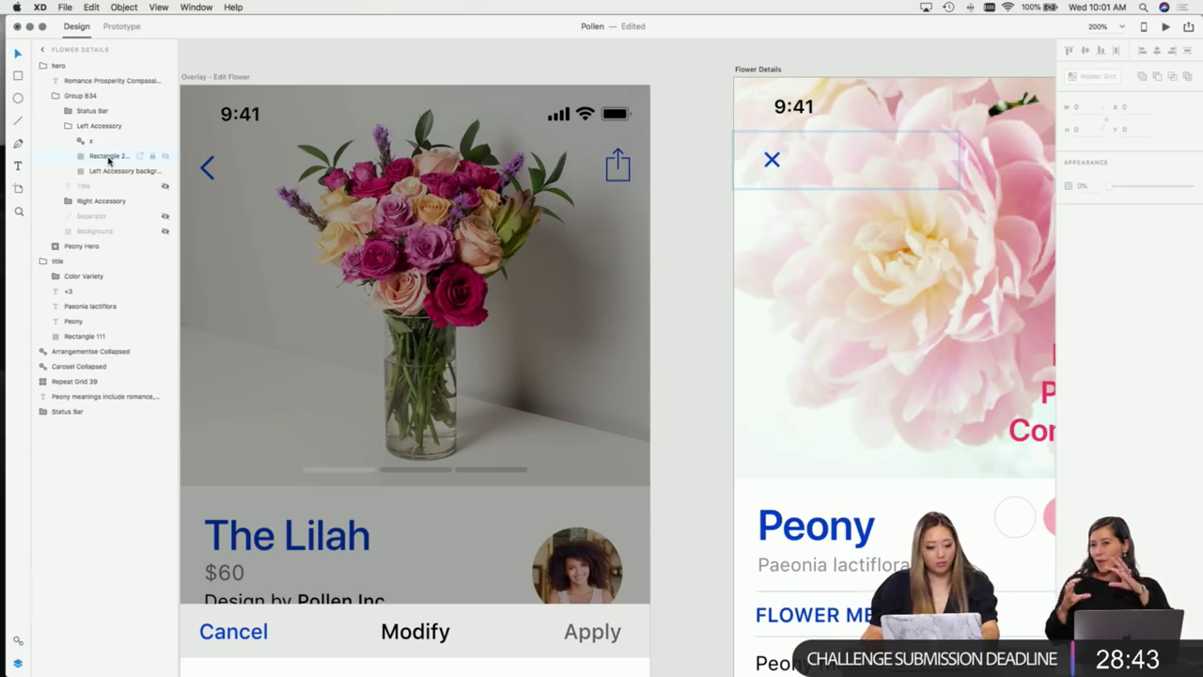
click(108, 157)
key(super+s)
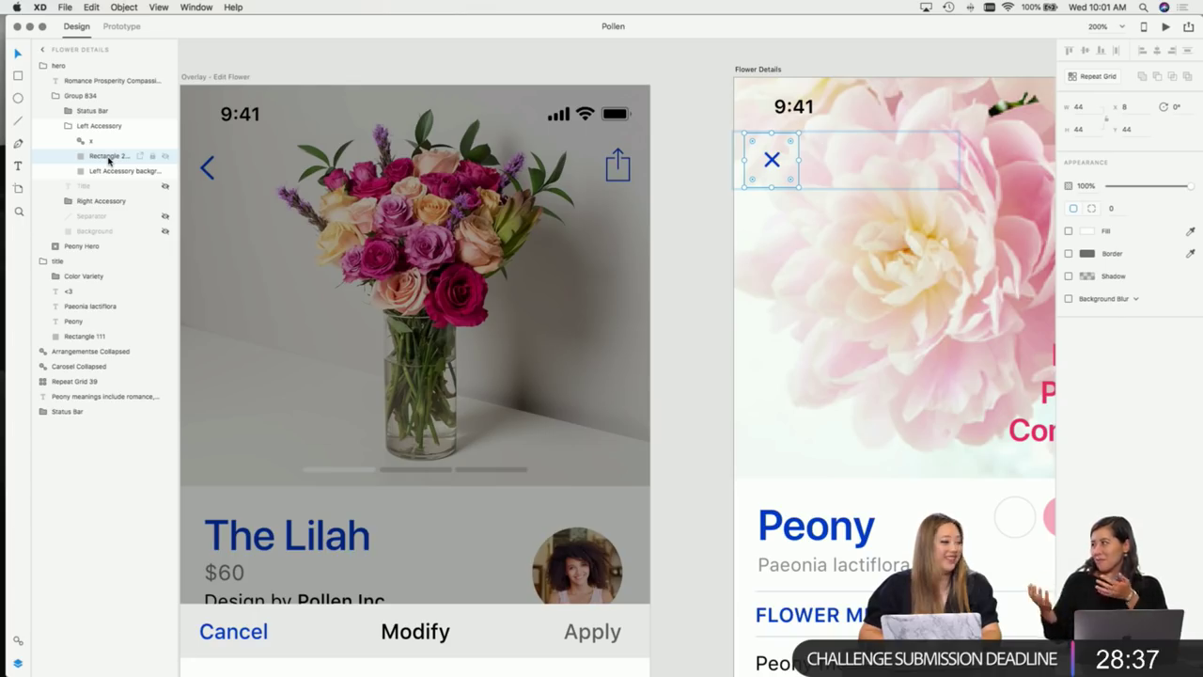
Step: Collapse the Left Accessory and hero groups in the Flower Details layer list
click(68, 127)
click(66, 131)
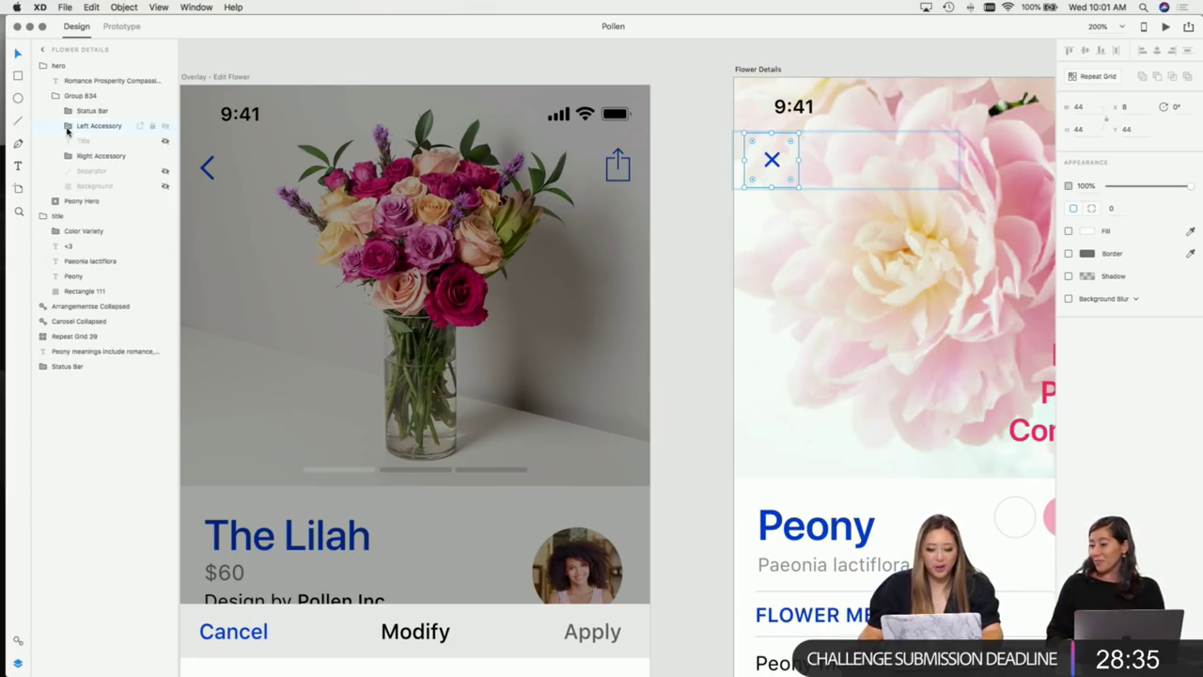
click(43, 67)
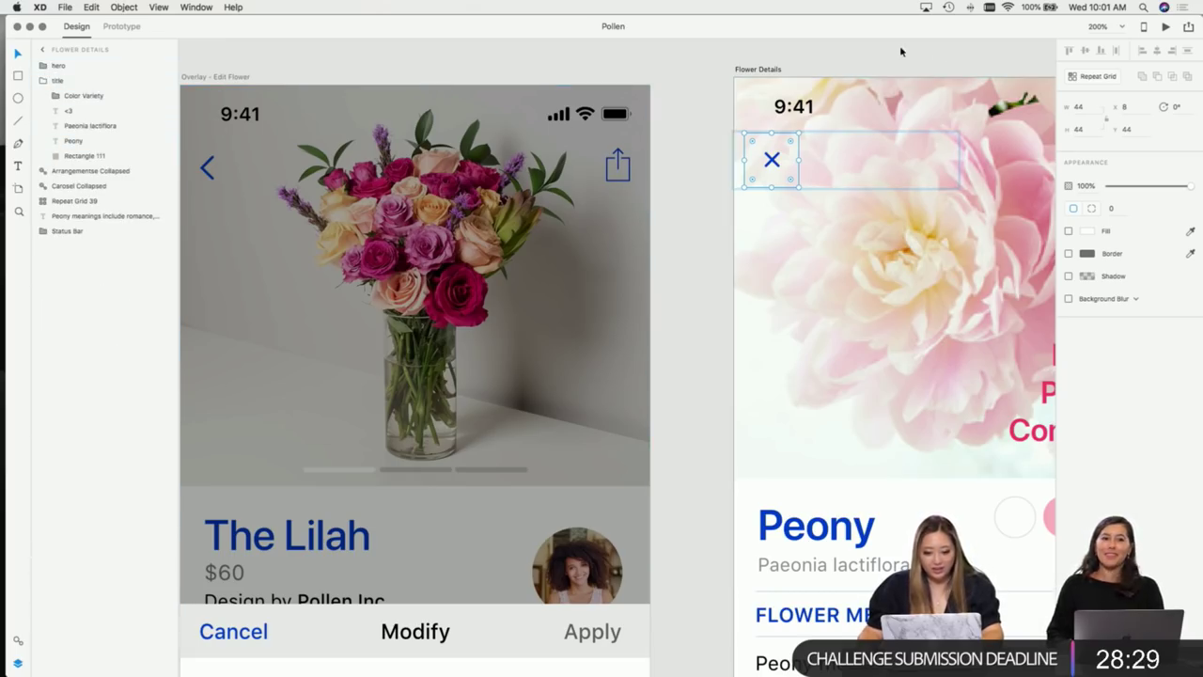
scroll(909, 59, right, 5)
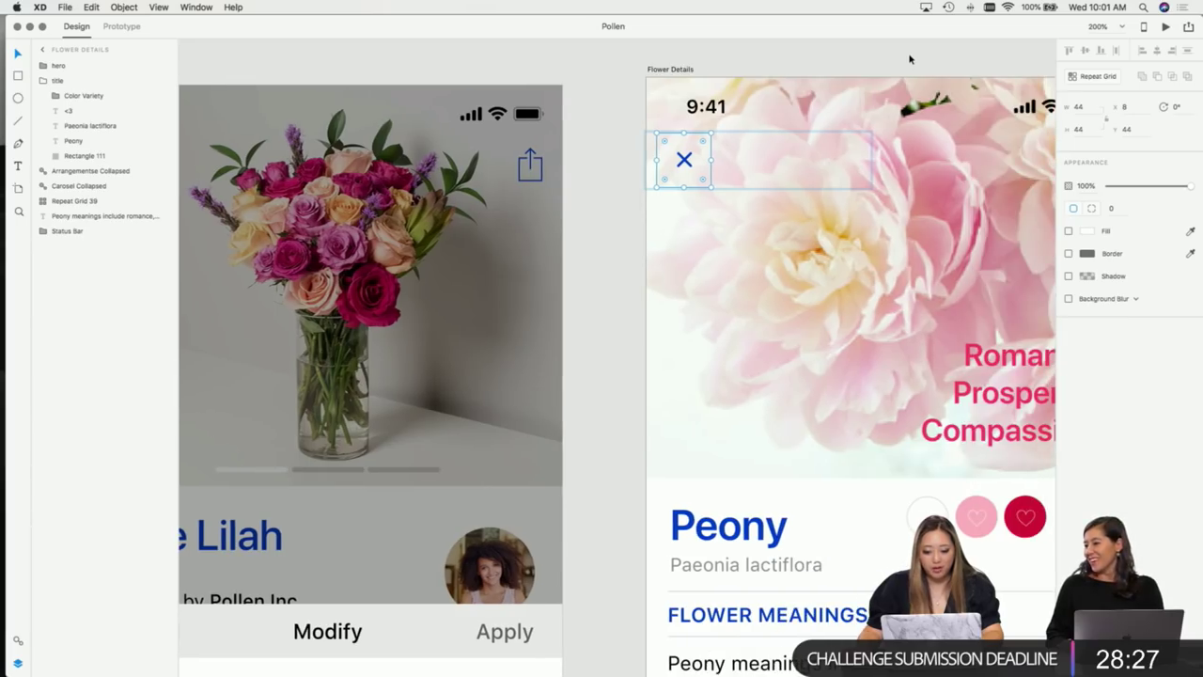
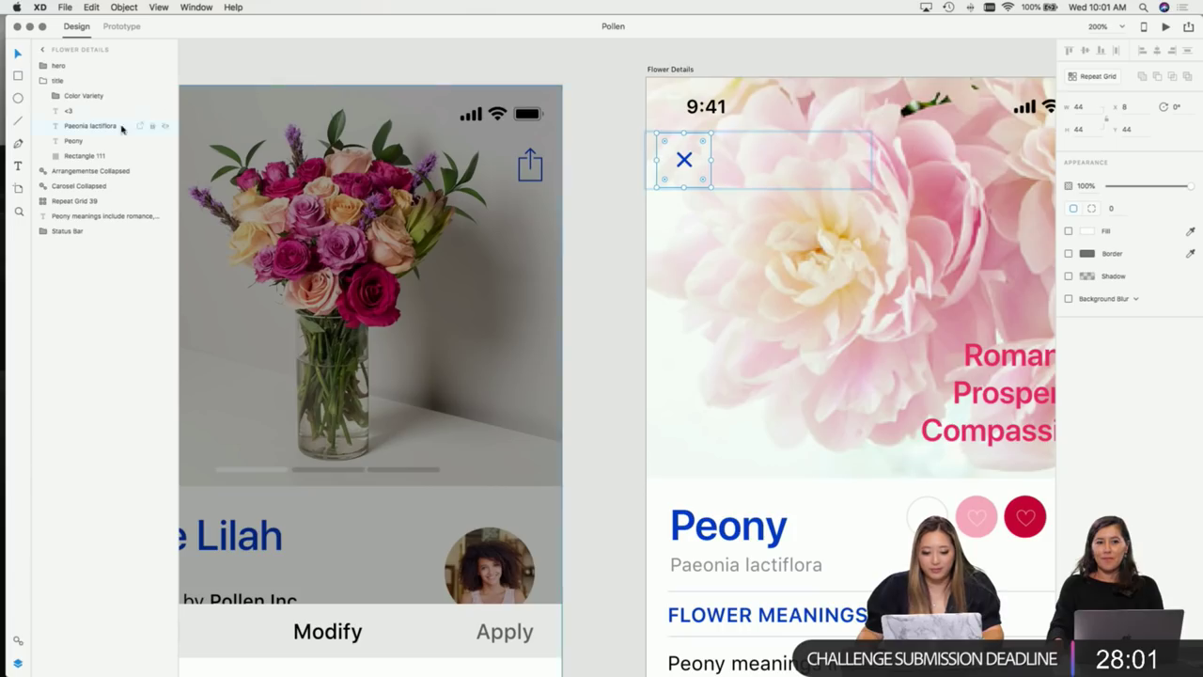
Step: Preview the Flower Details screen to inspect its close icon, and close the preview
click(1163, 28)
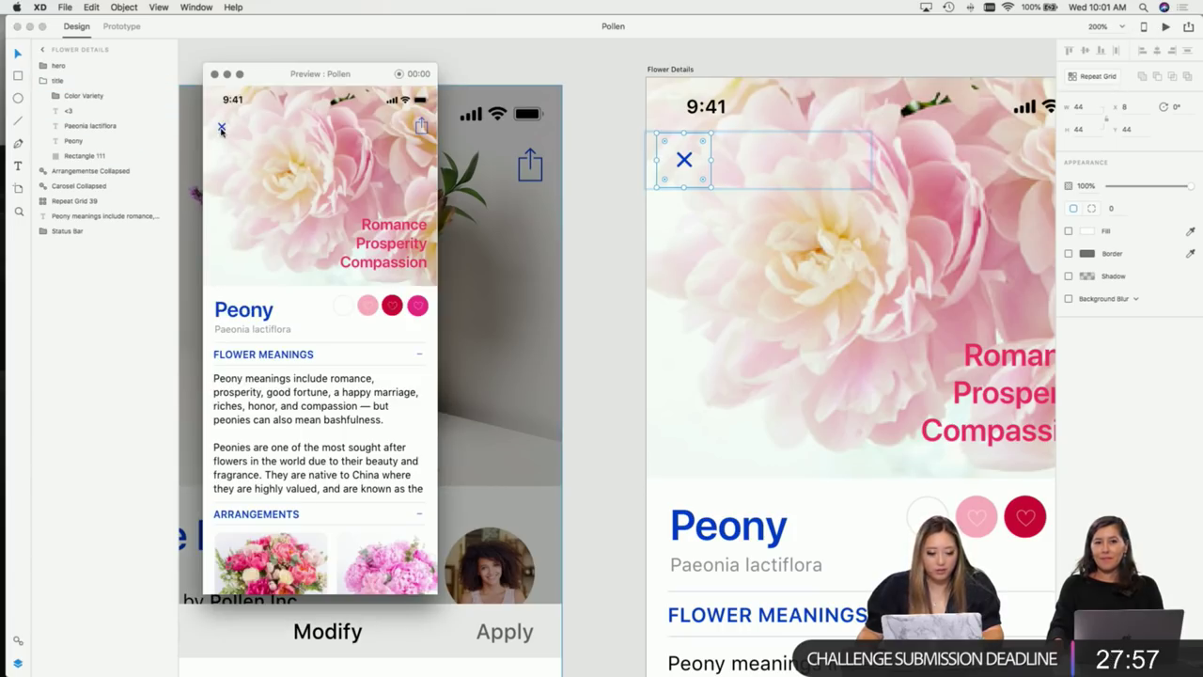
click(214, 73)
Step: In prototype mode, remove the existing link from the close icon on Flower Details to the Product Detail artboard
click(121, 26)
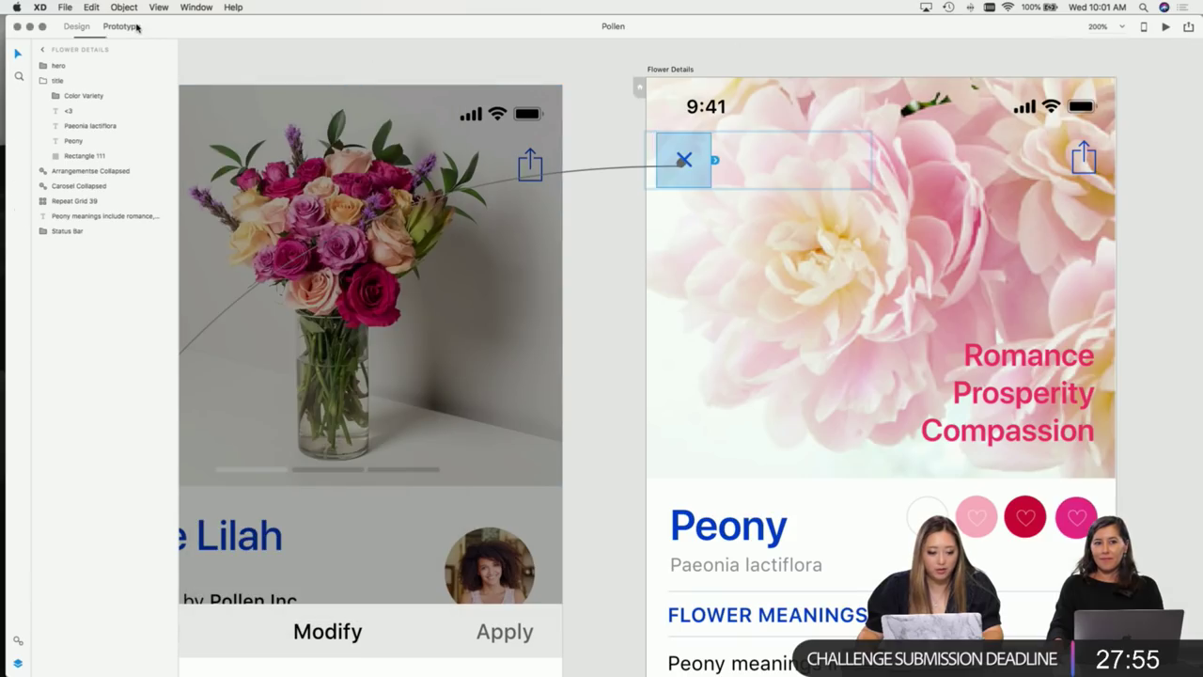
click(714, 163)
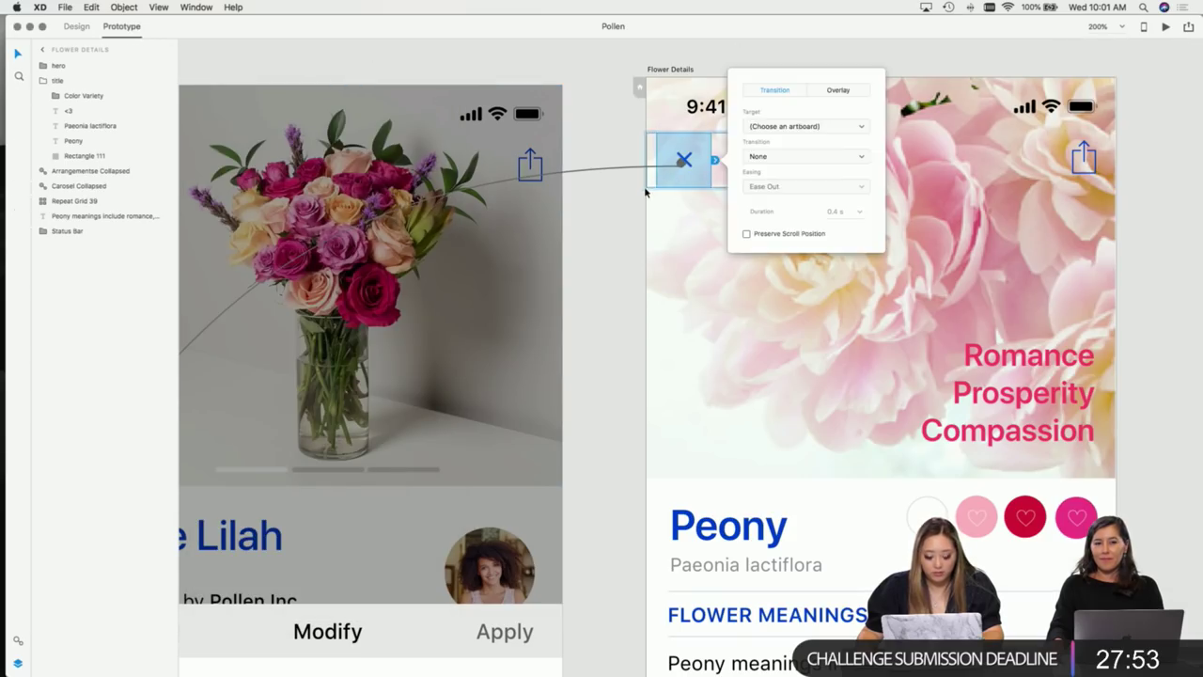
scroll(641, 242, left, 5)
scroll(642, 243, down, 5)
scroll(642, 242, up, 3)
scroll(642, 242, left, 5)
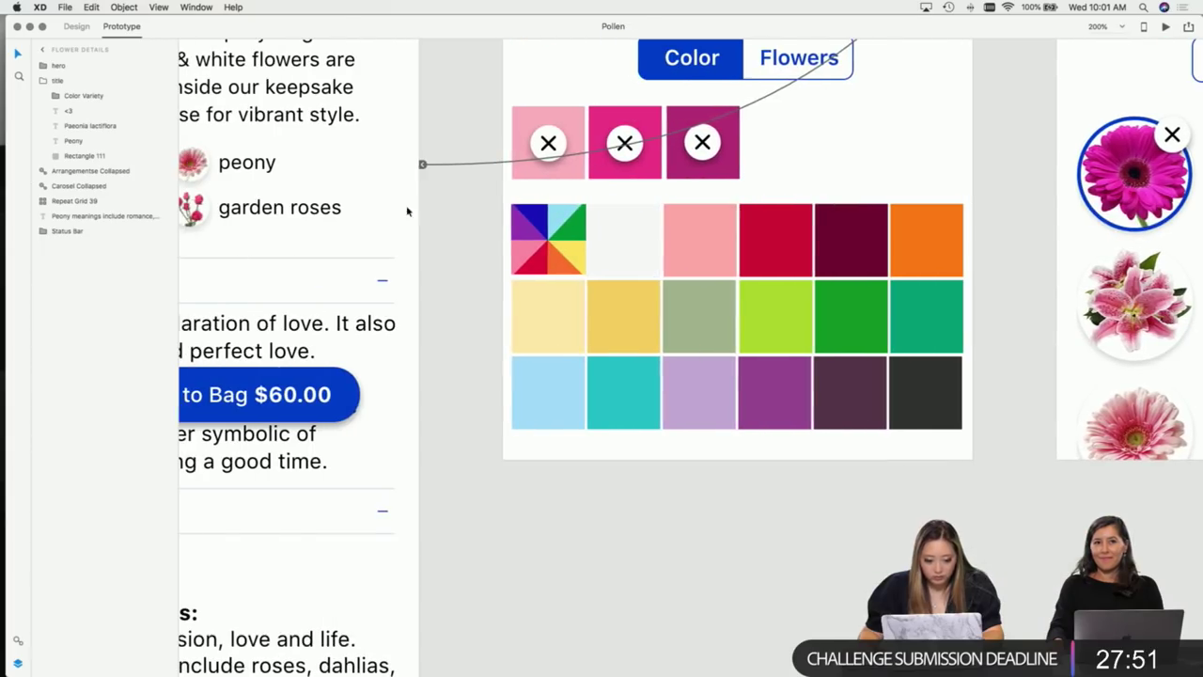
drag(423, 167, 448, 189)
scroll(524, 213, right, 2)
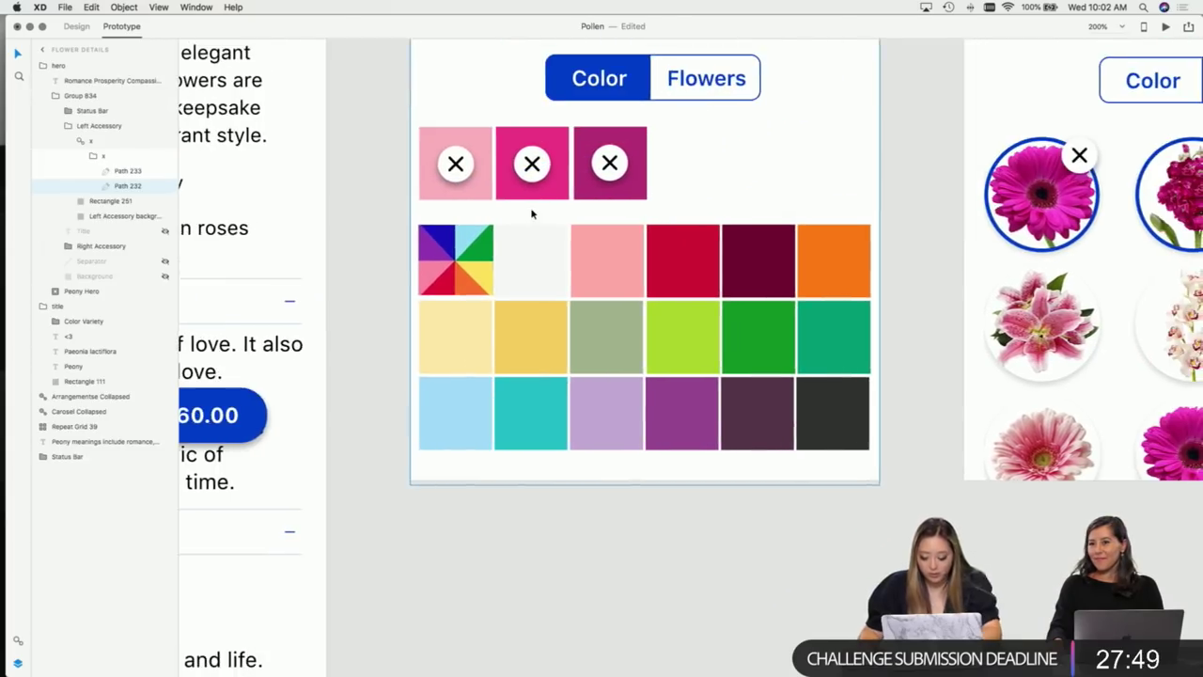
Step: Link the x component in Flower Details' Left Accessory group to the Product Detail artboard
scroll(523, 214, down, 5)
scroll(658, 282, up, 2)
click(884, 222)
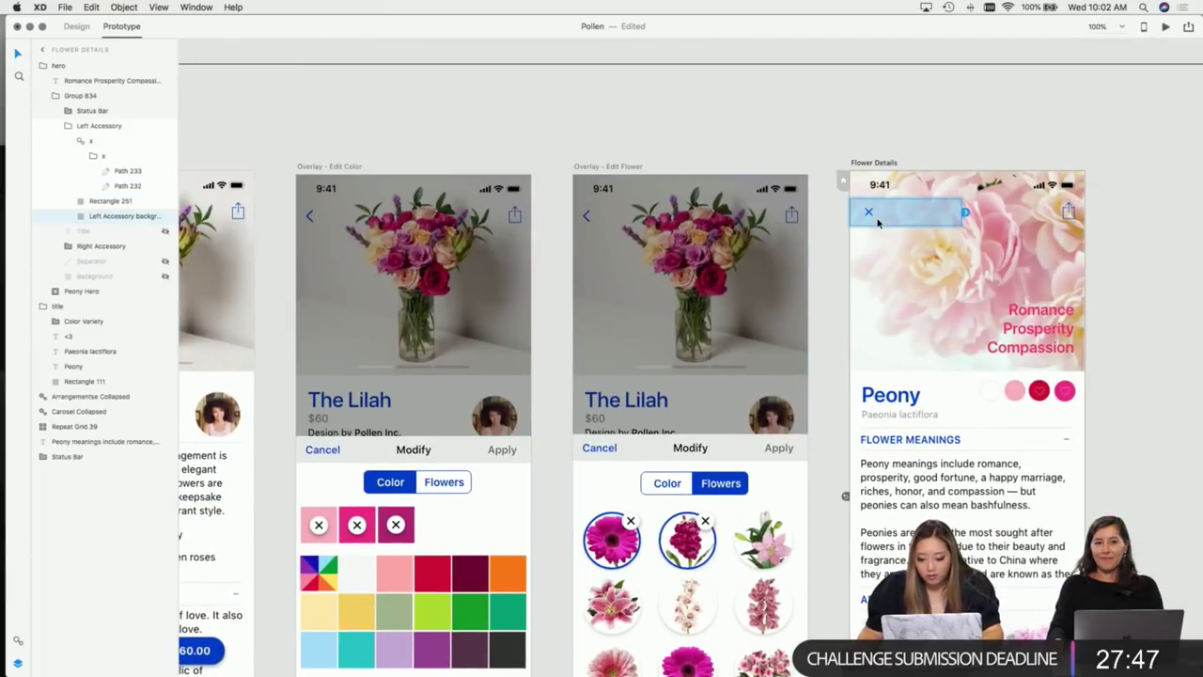
click(68, 126)
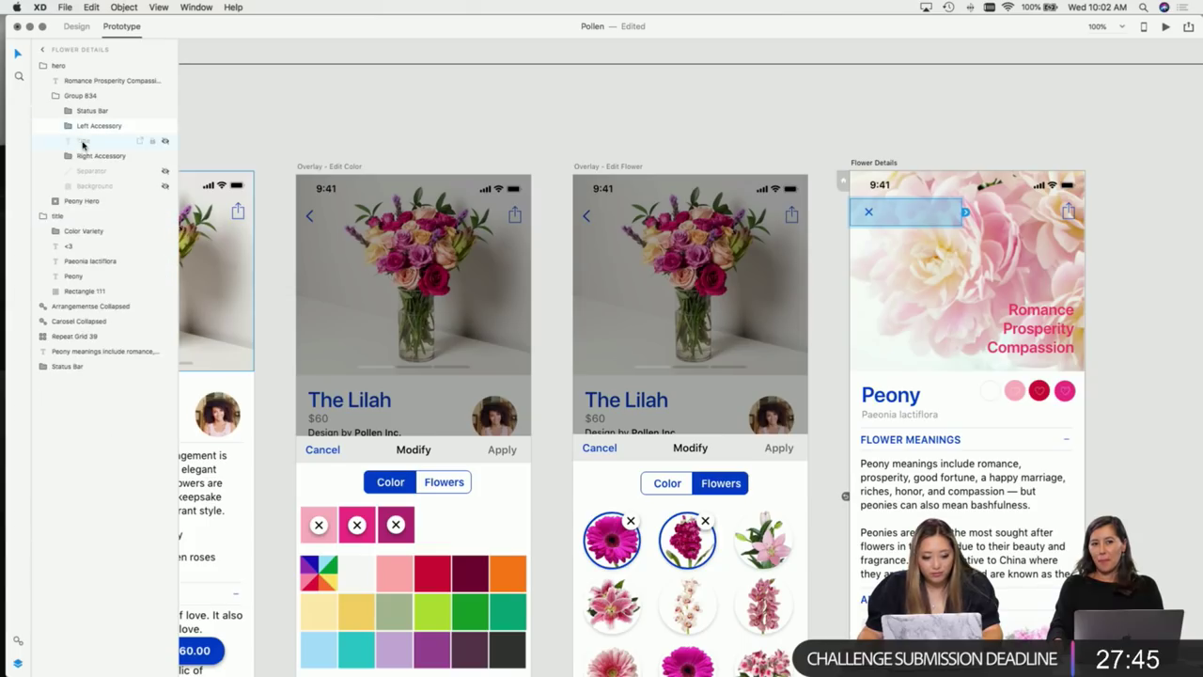
click(68, 125)
click(81, 141)
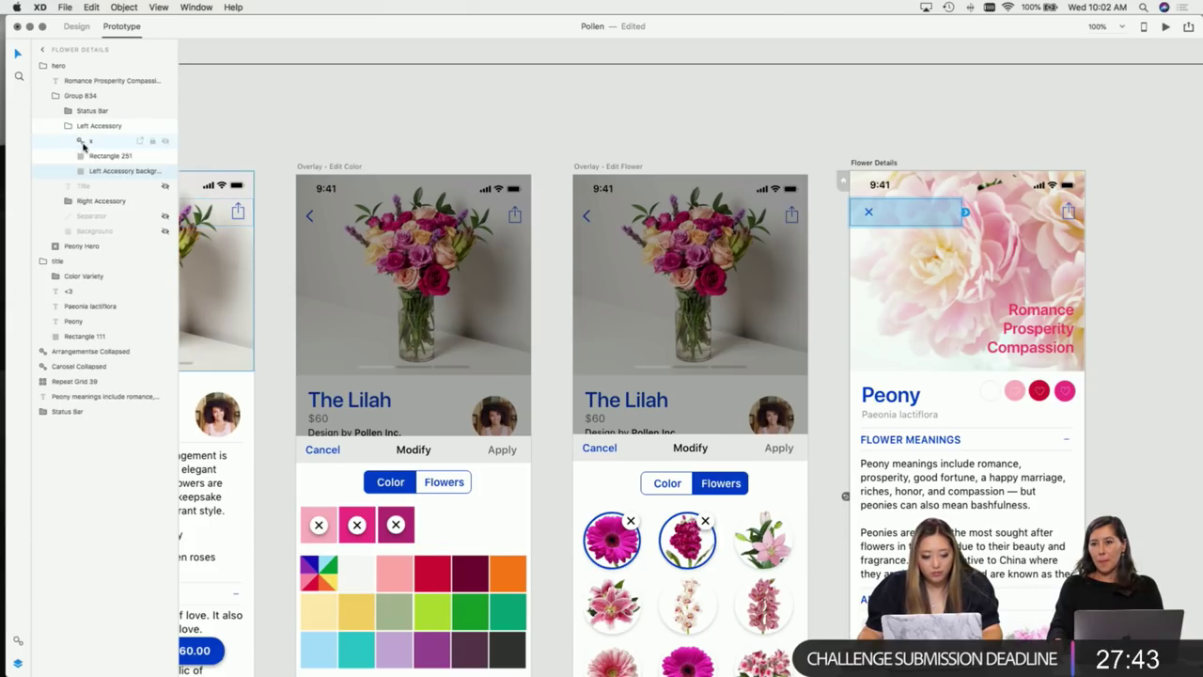
click(101, 140)
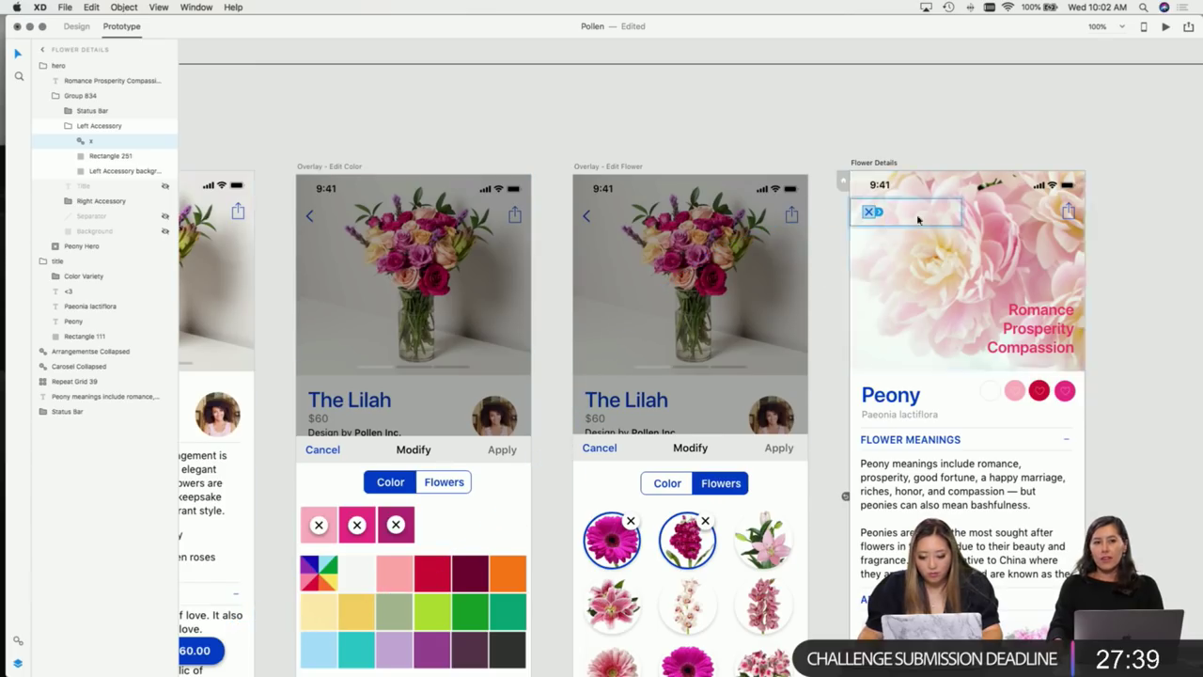
scroll(918, 219, left, 2)
drag(971, 212, 330, 397)
key(Escape)
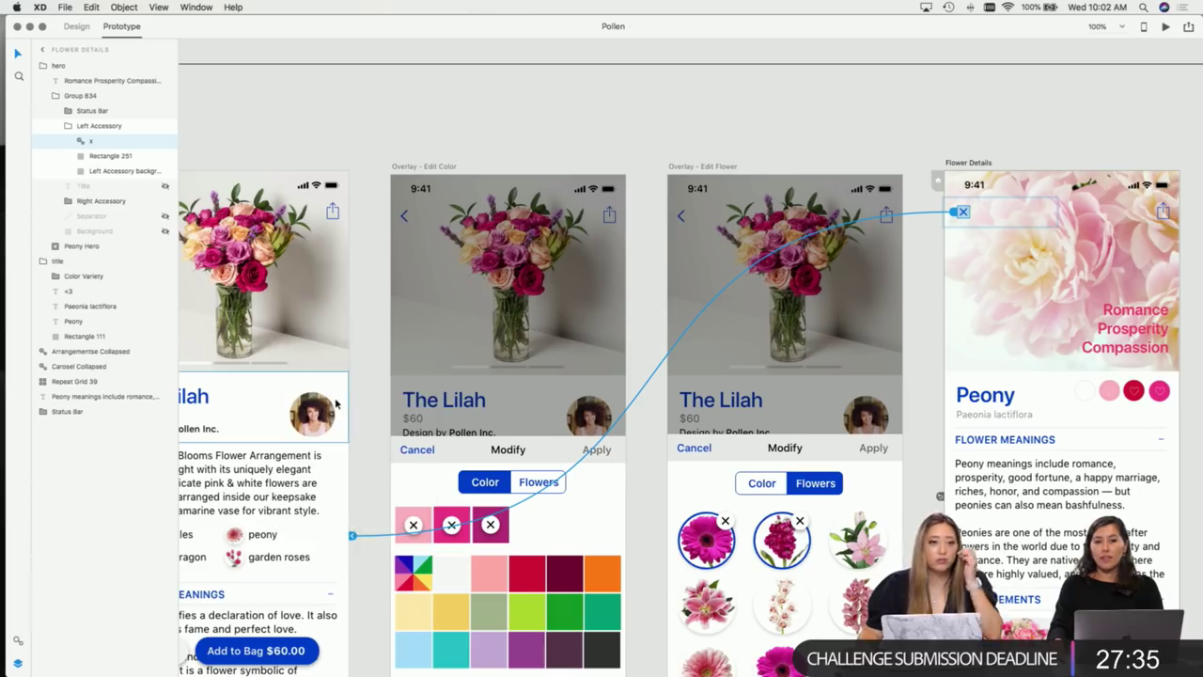
Step: Preview the close icon's link to the product page, follow its back arrow to Arrangements, and leave the preview
click(1164, 28)
click(228, 136)
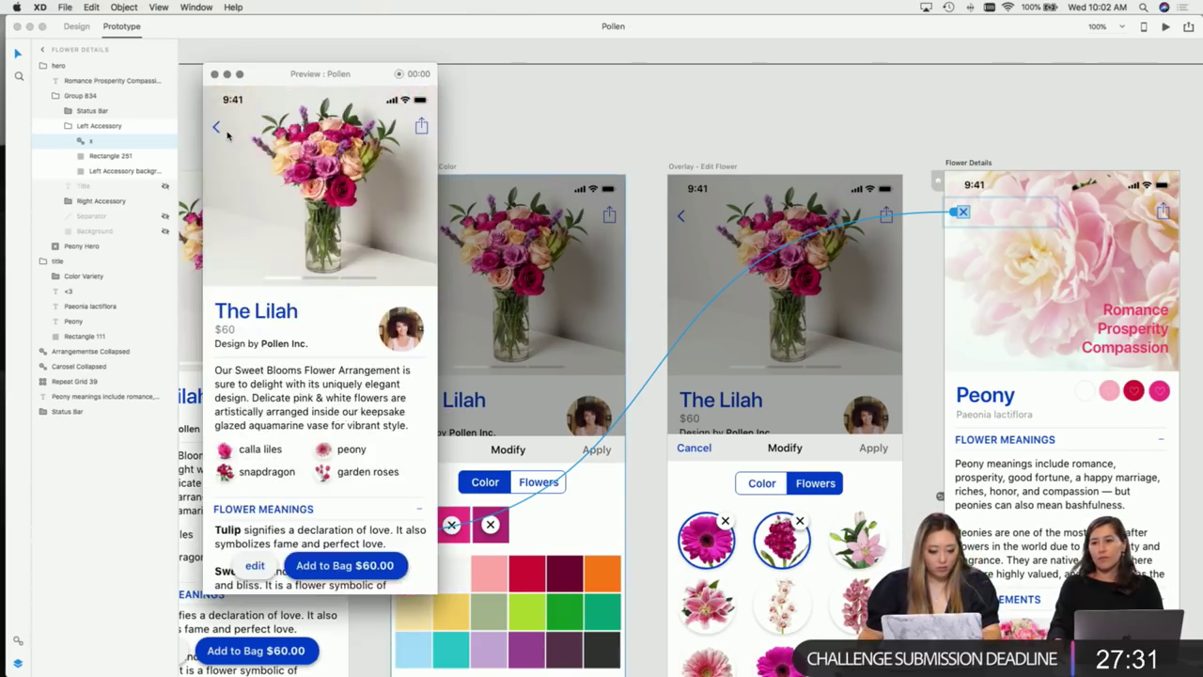
click(219, 127)
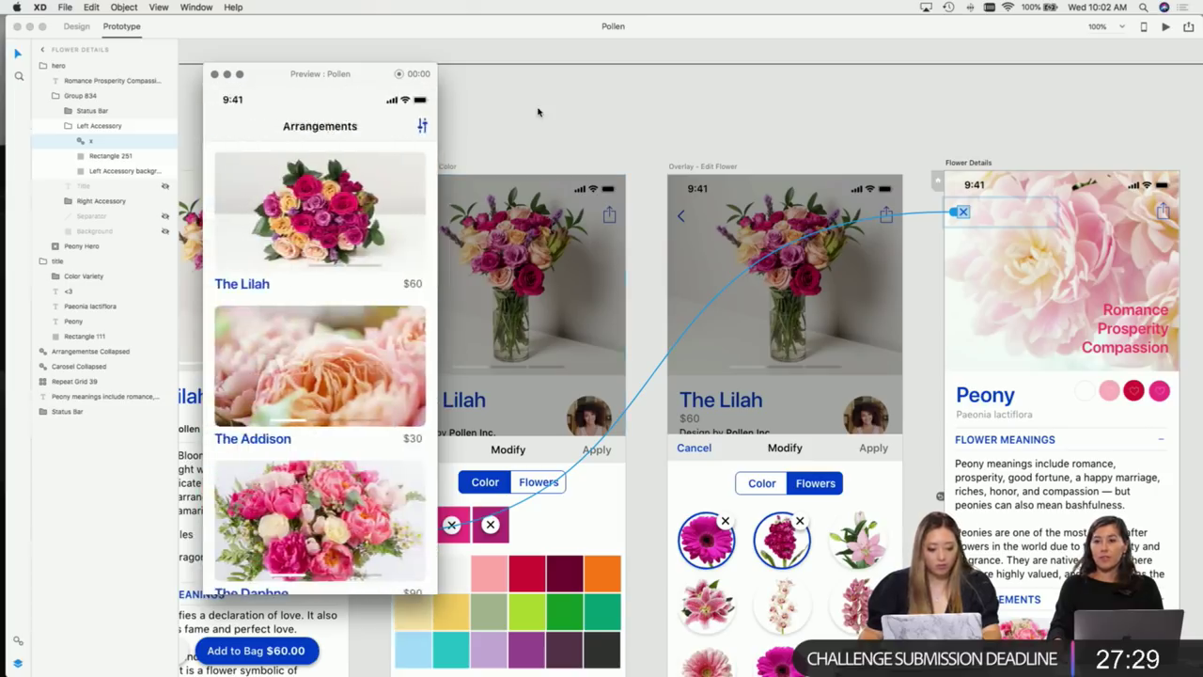
click(603, 119)
click(604, 120)
Step: Move the Overlay - Apple Pay and Order Confirmed artboards together to close the gap beside Flower Details
scroll(603, 120, down, 5)
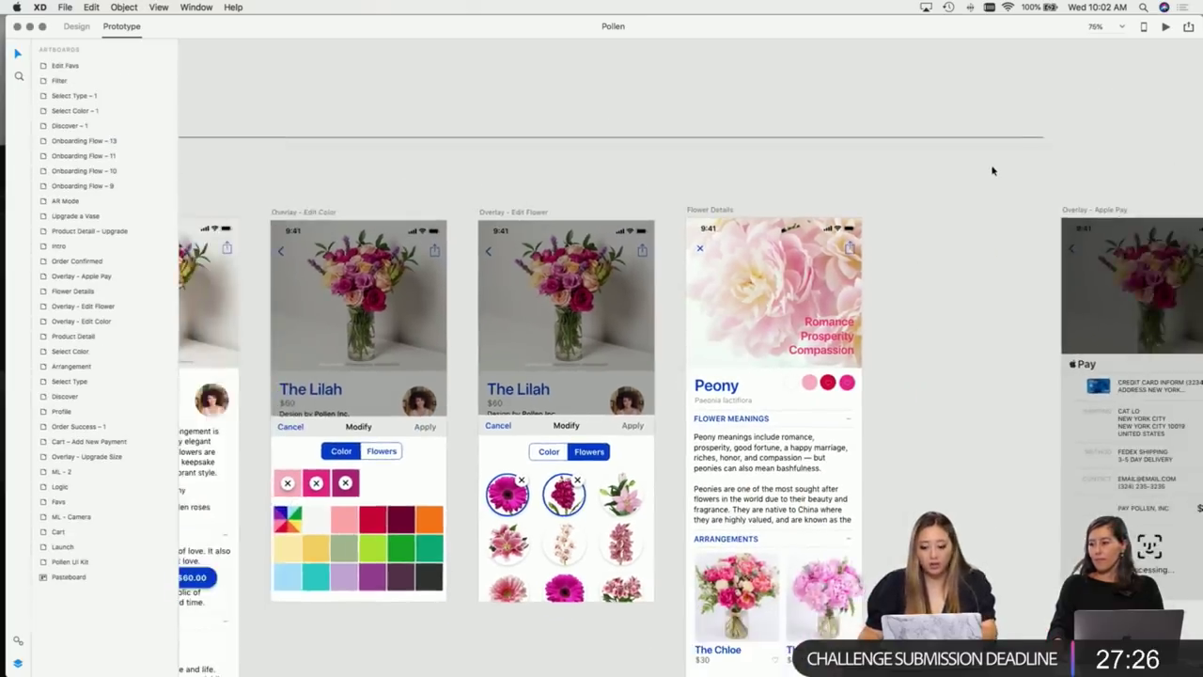
scroll(992, 170, right, 5)
click(876, 210)
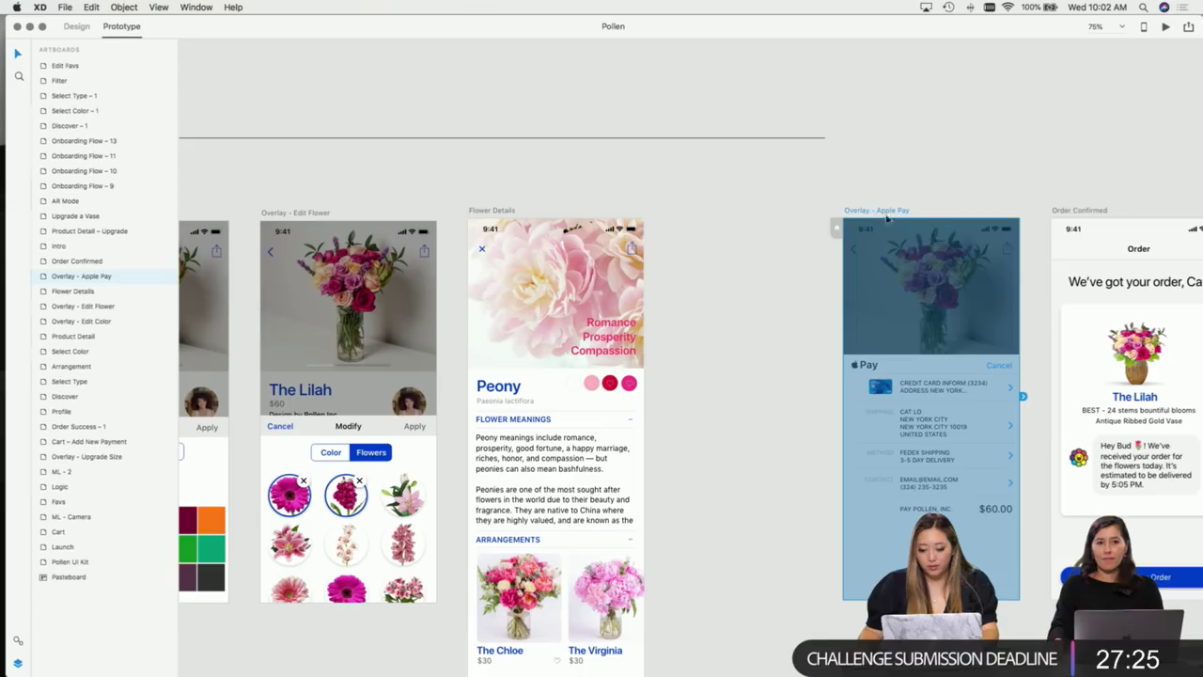
drag(1078, 215, 913, 209)
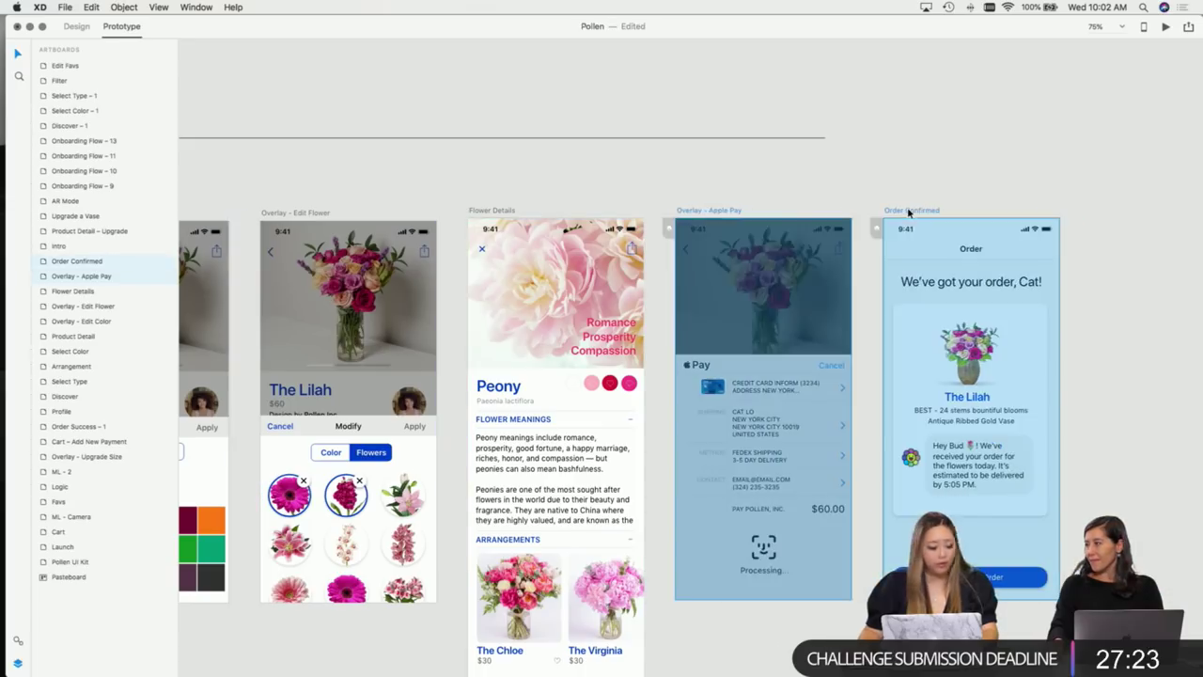
Step: Link the Add to Bag button on Product Detail to the Overlay - Apple Pay artboard
scroll(938, 178, down, 5)
scroll(938, 179, left, 3)
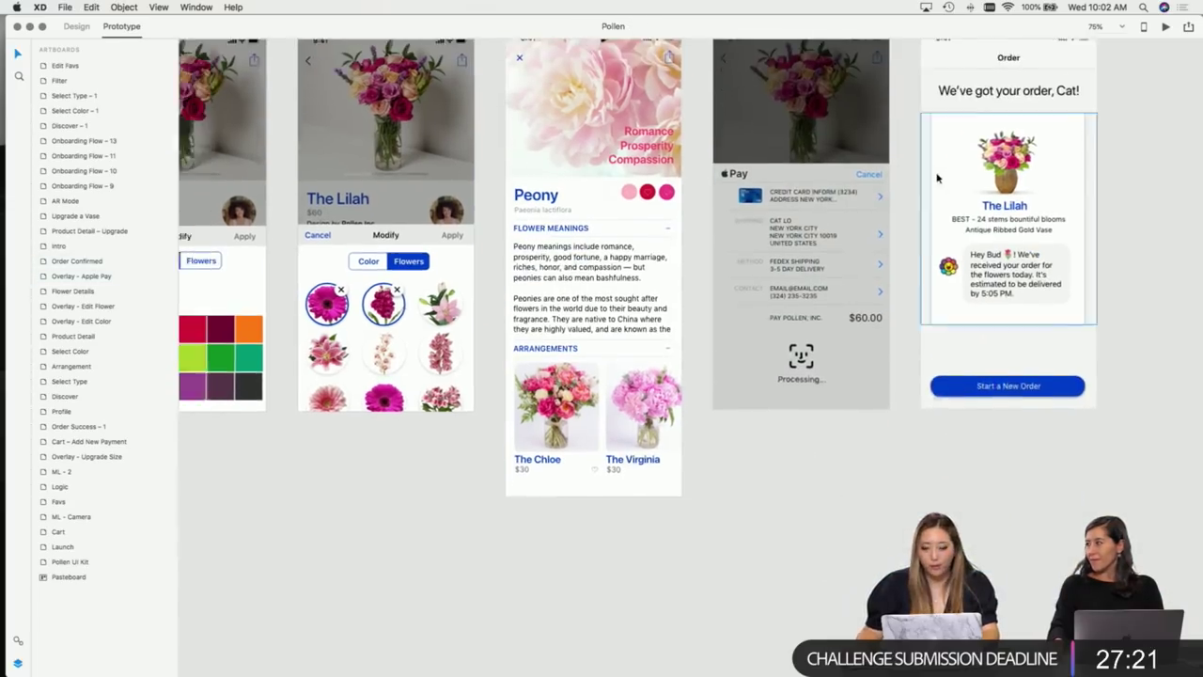
scroll(937, 178, up, 3)
scroll(937, 178, left, 2)
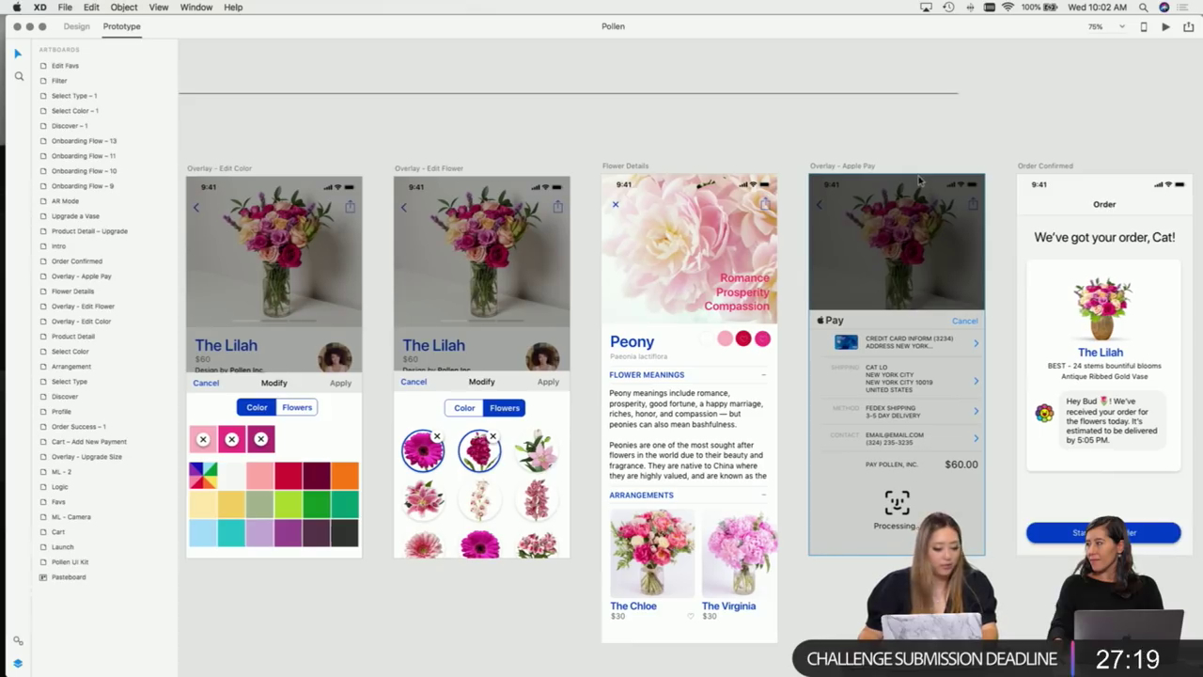
scroll(918, 181, left, 2)
scroll(918, 181, left, 2)
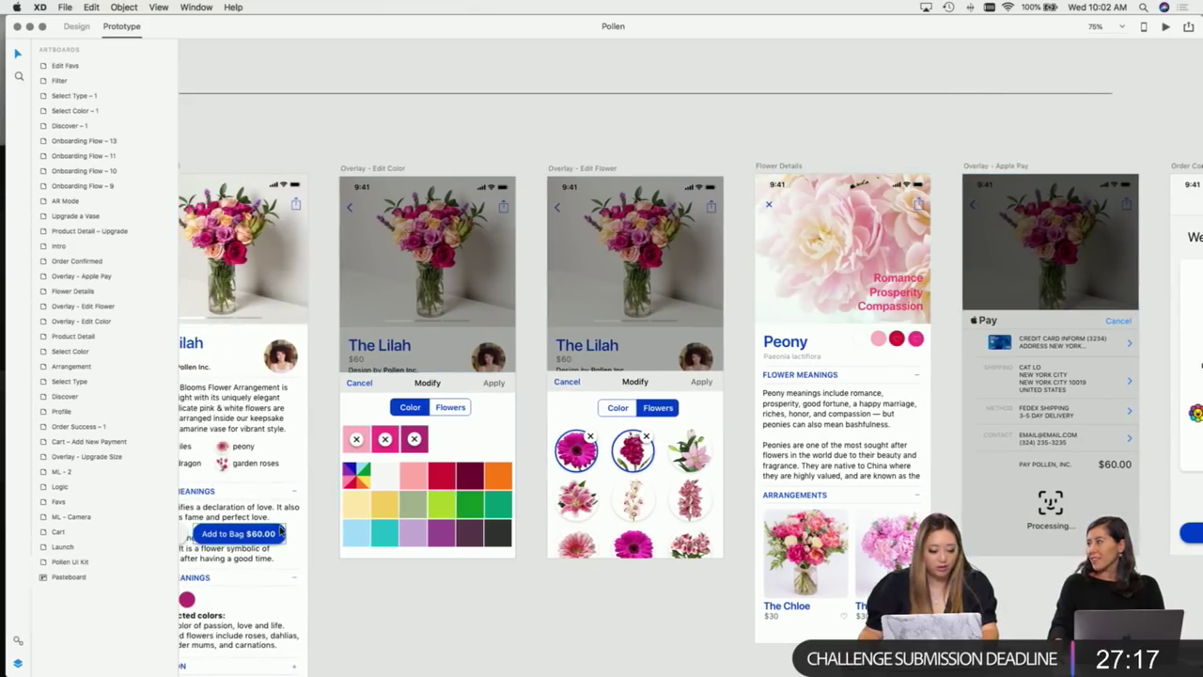
click(282, 534)
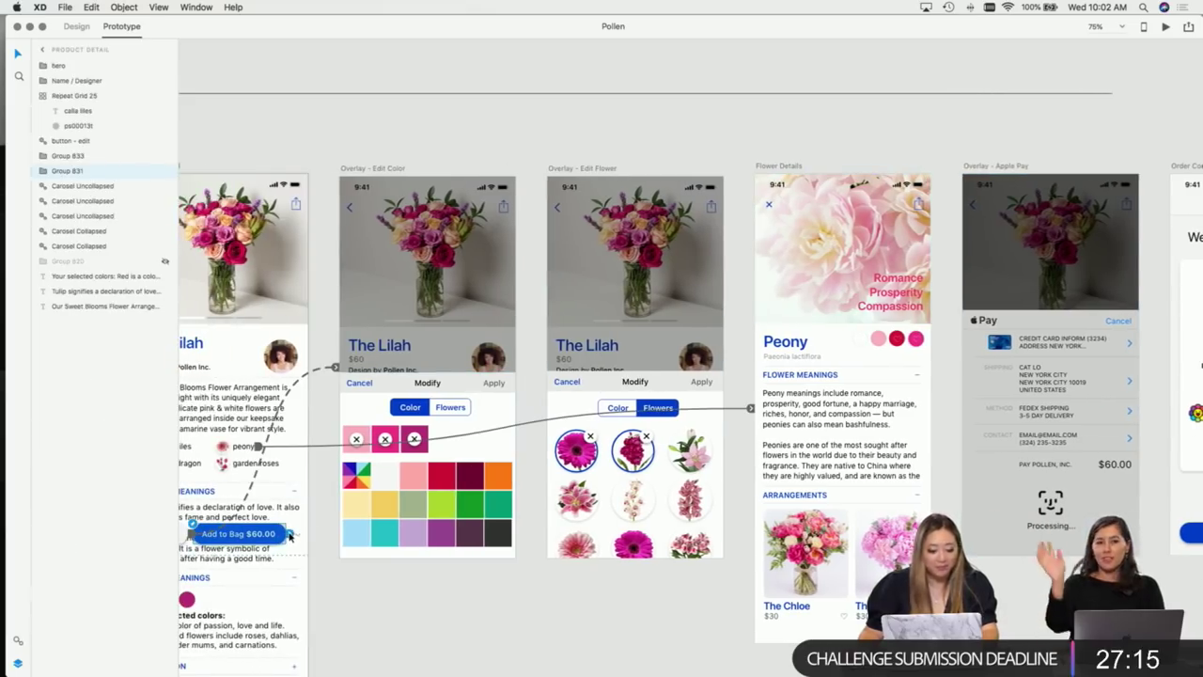
drag(289, 534, 964, 186)
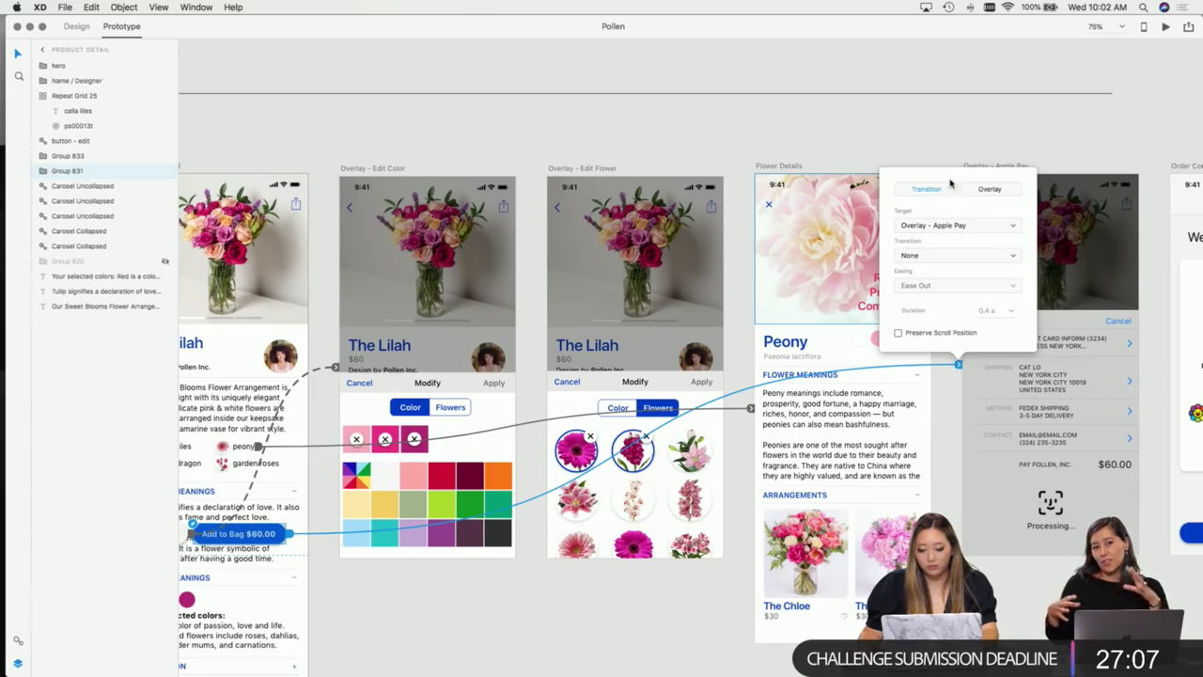
click(994, 154)
Step: Link the whole Overlay - Apple Pay artboard to the Order Confirmed artboard
click(996, 166)
scroll(1024, 204, right, 3)
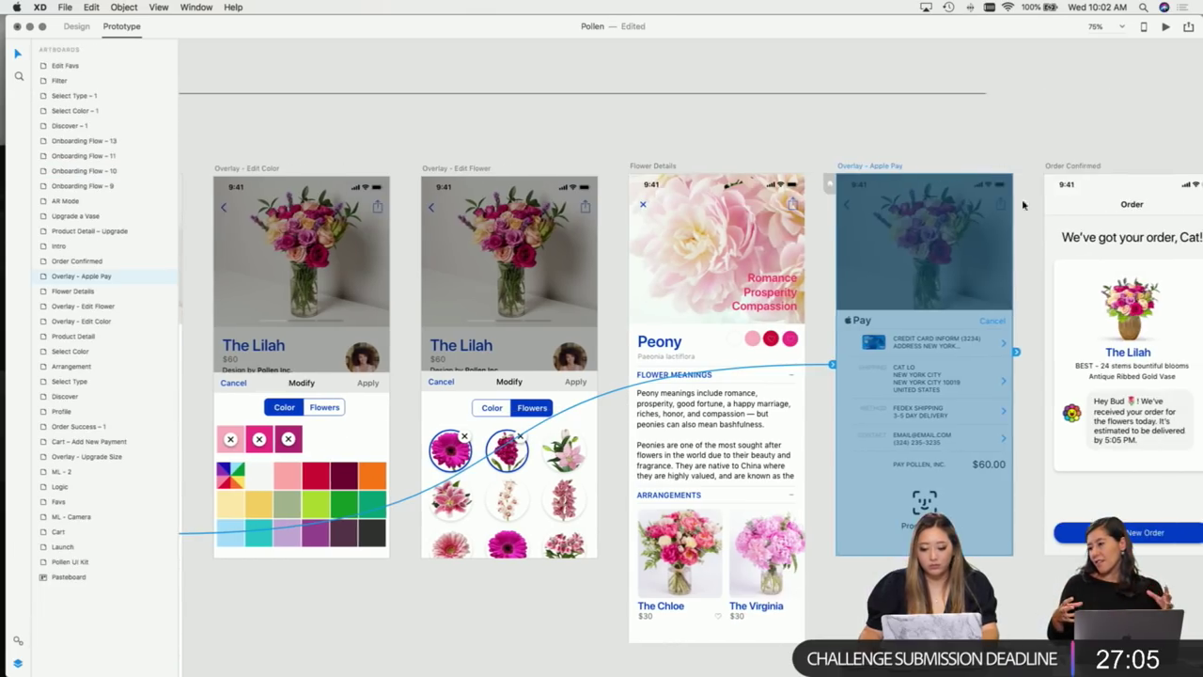
click(1061, 170)
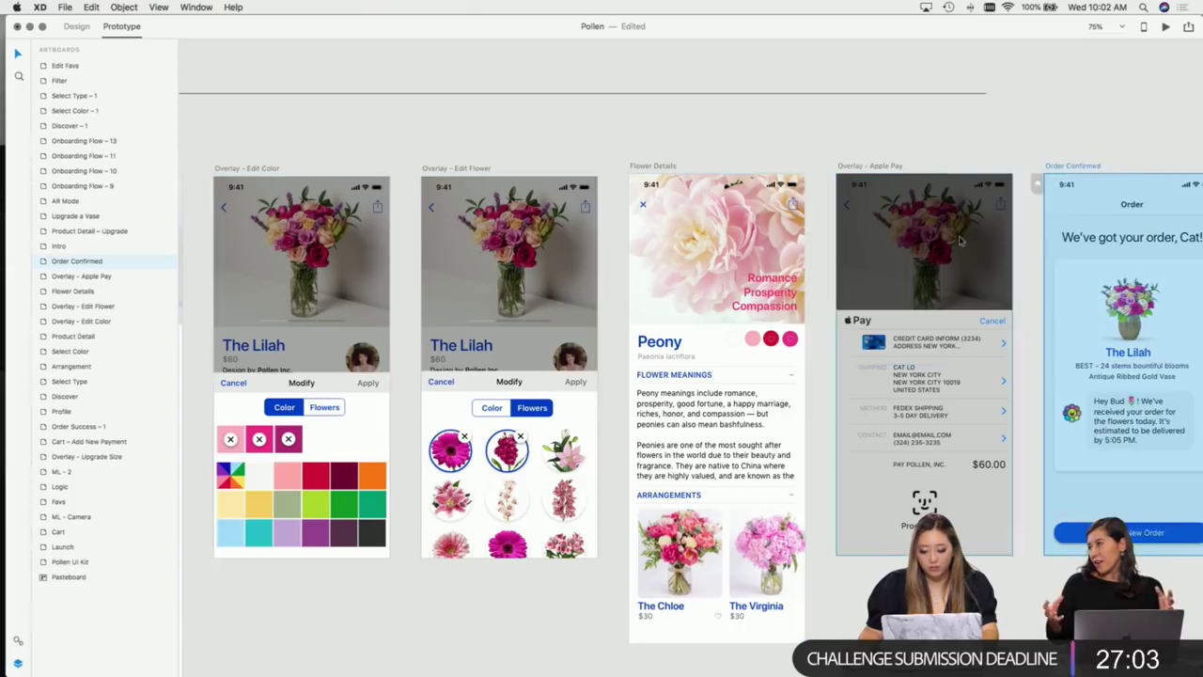
click(872, 166)
drag(1017, 353, 1048, 205)
click(1010, 178)
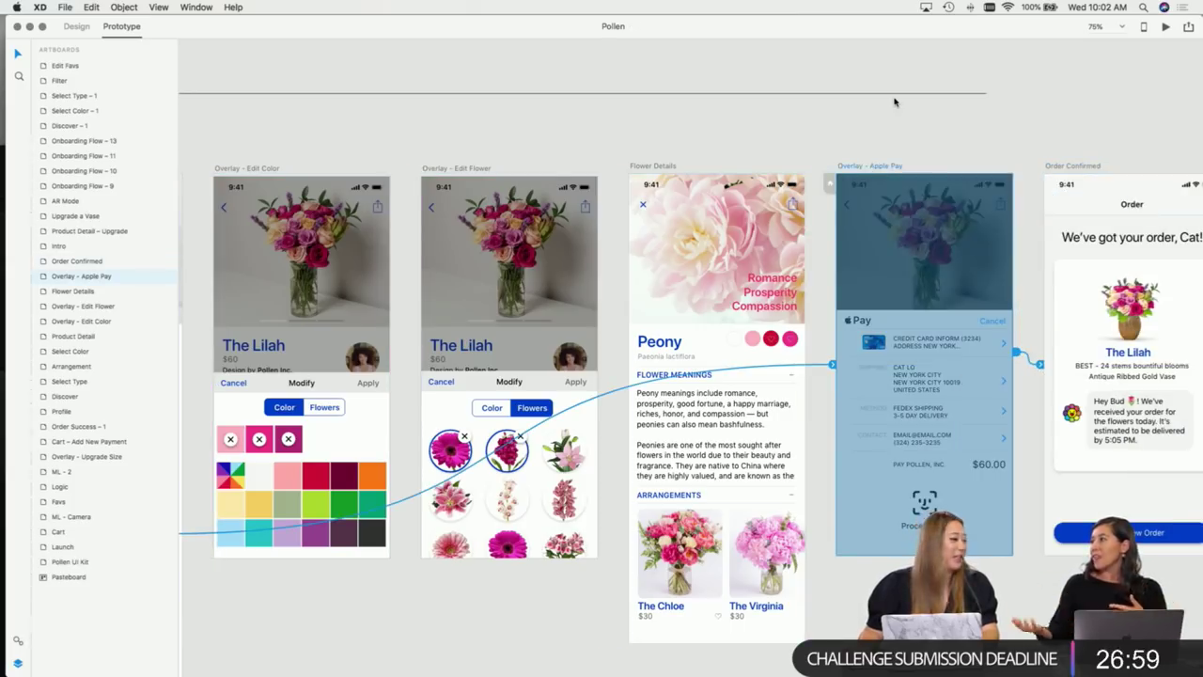
click(1034, 143)
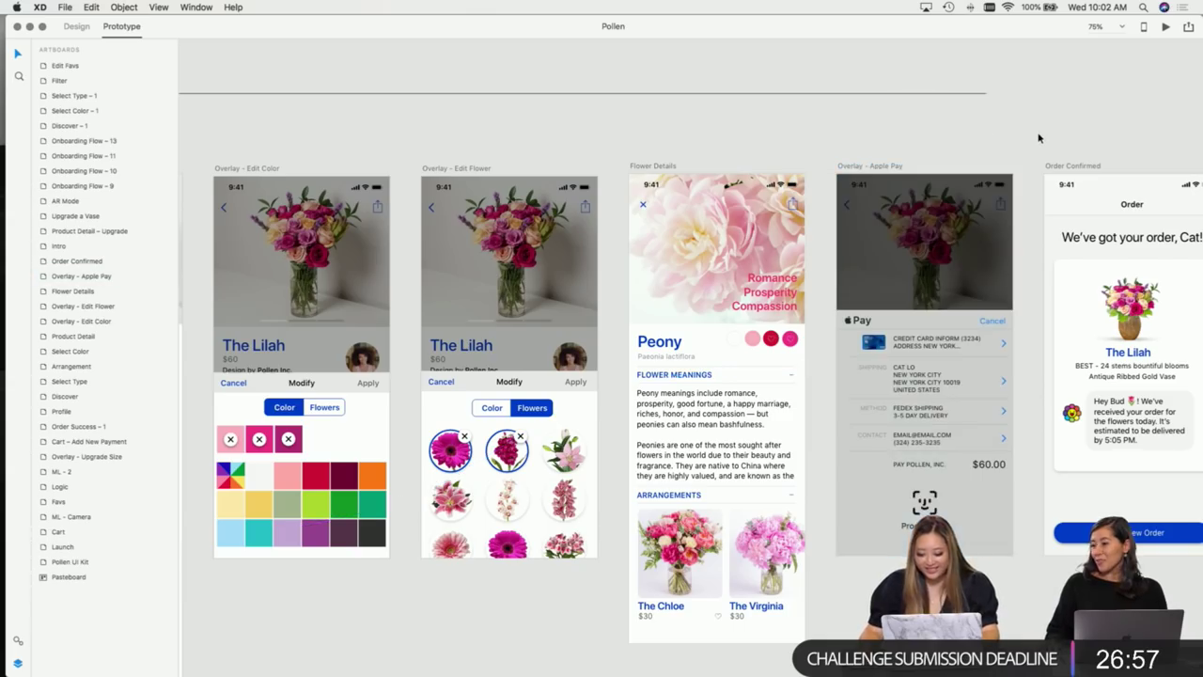
Step: Link the Start a New Order button on Order Confirmed to the Select Color artboard
scroll(1040, 138, right, 5)
click(995, 539)
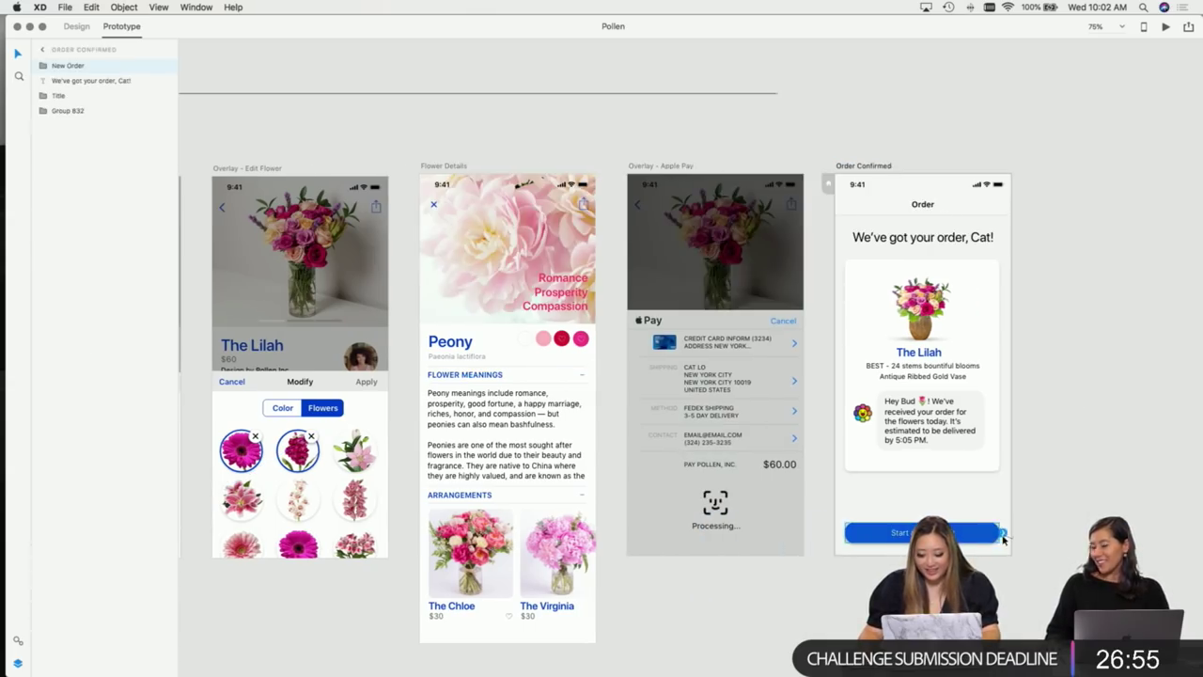
scroll(1058, 529, down, 5)
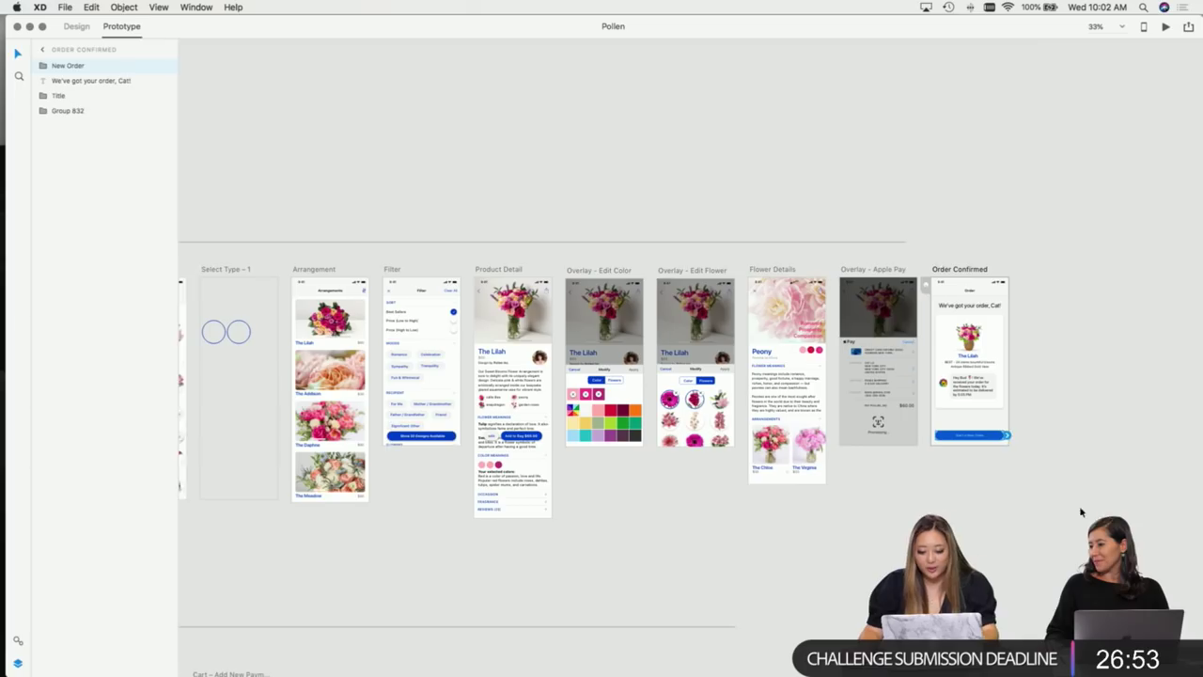
scroll(1046, 448, left, 4)
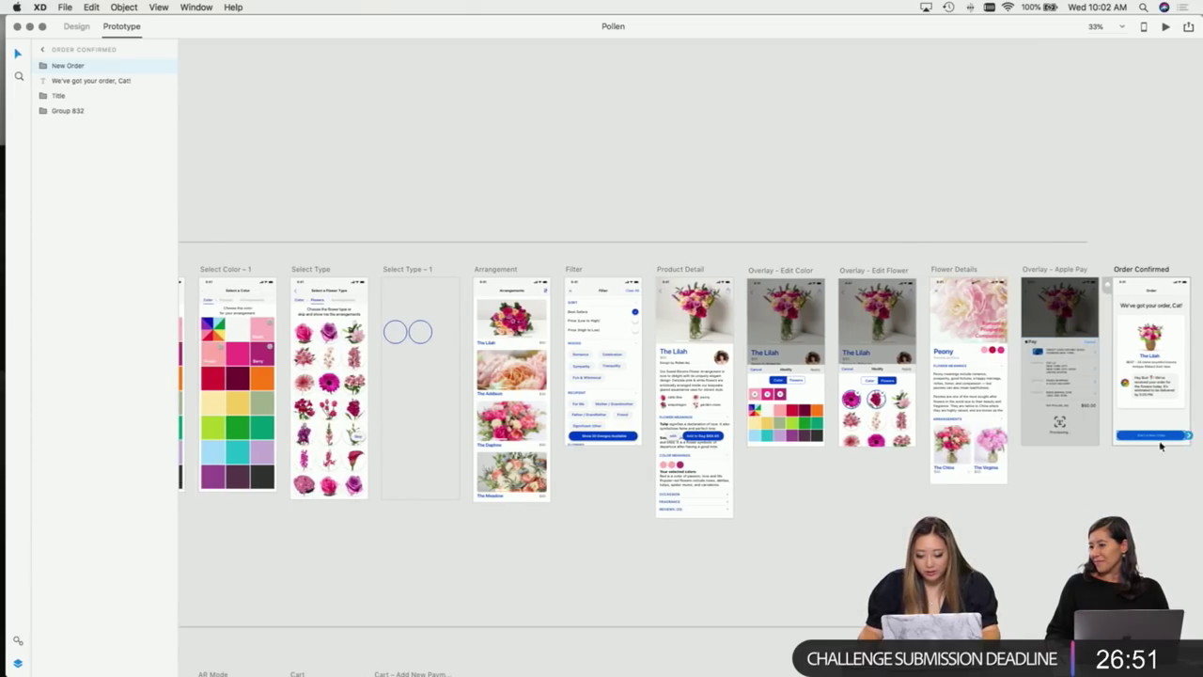
drag(727, 543, 154, 521)
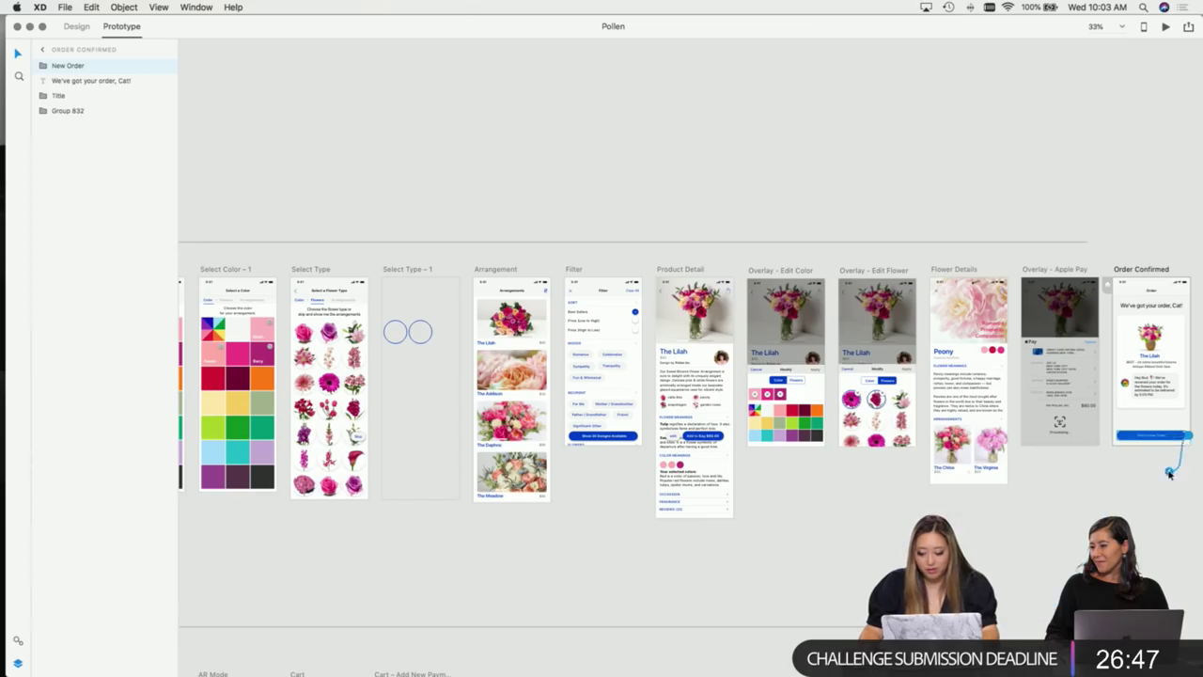
scroll(1173, 476, down, 3)
scroll(1083, 441, left, 2)
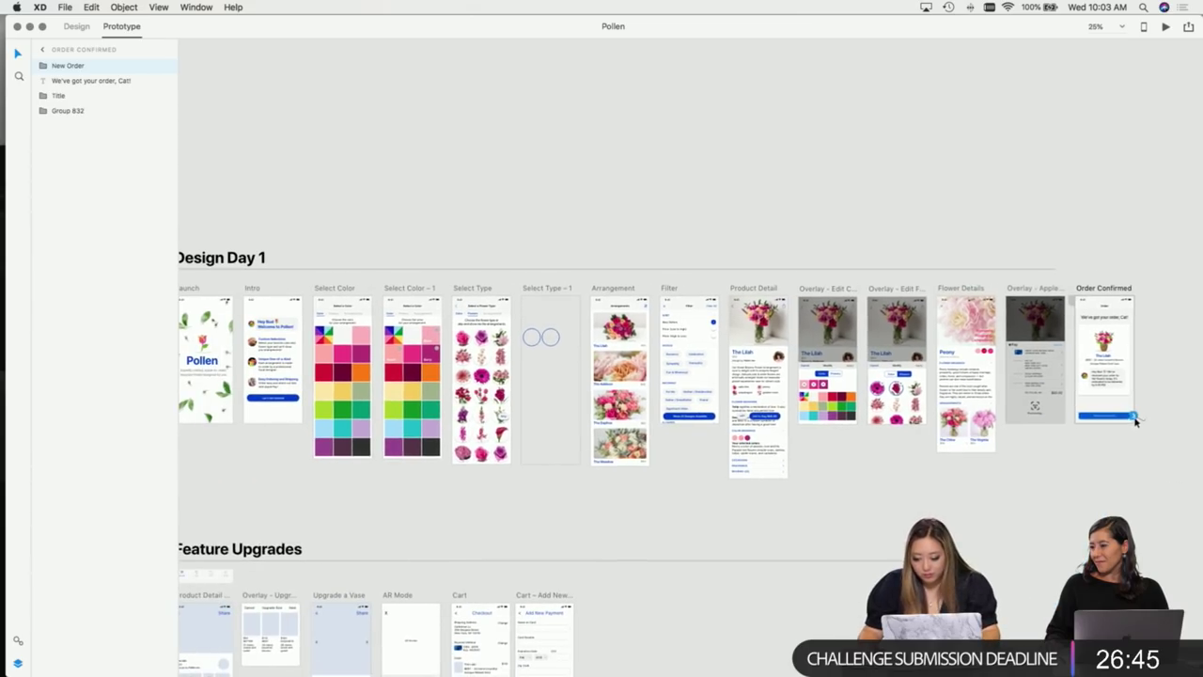
drag(1133, 417, 338, 299)
scroll(472, 250, up, 1)
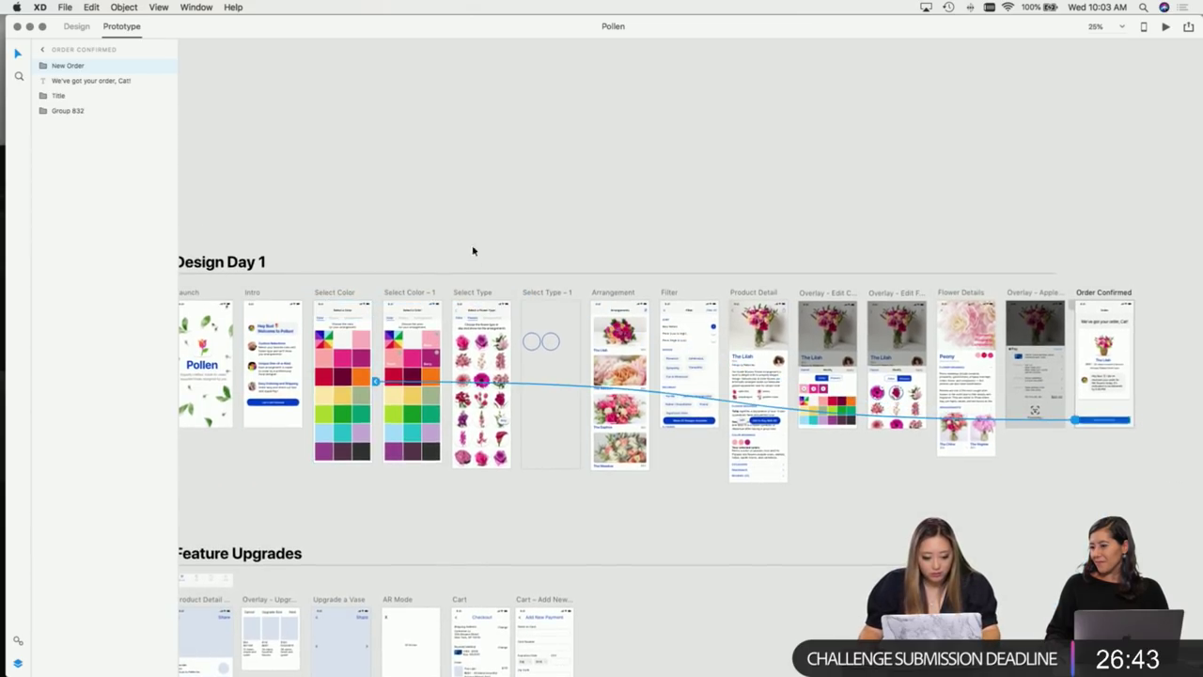
click(341, 299)
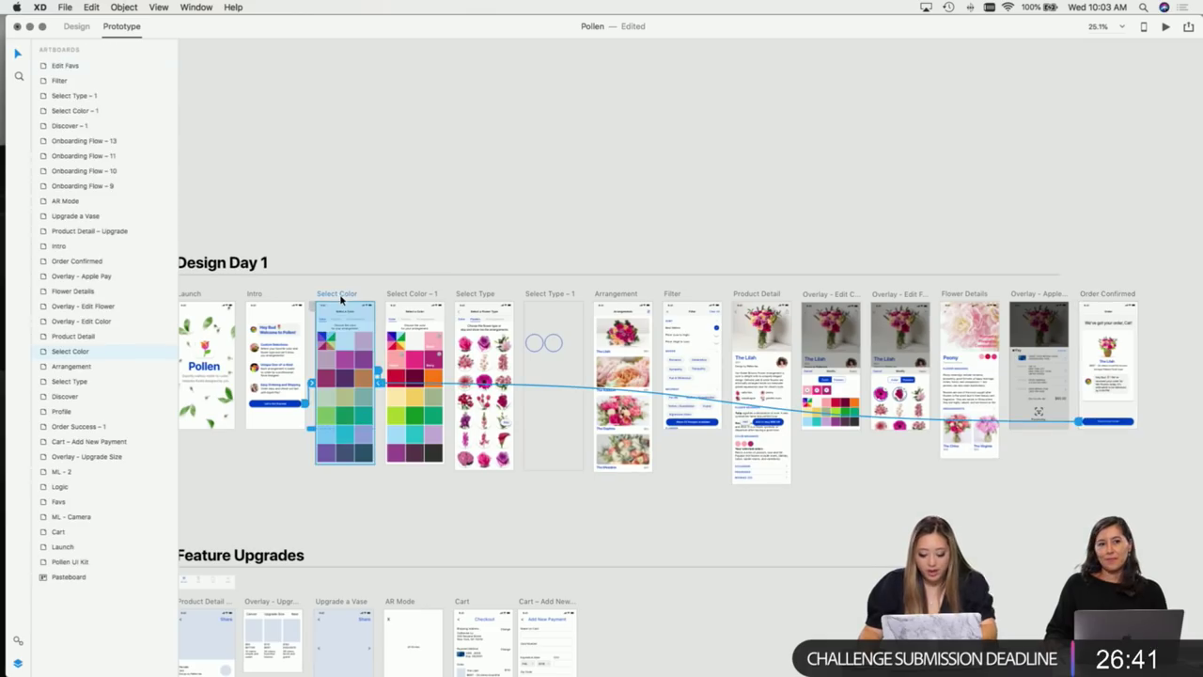
Step: Select the Launch artboard and start the prototype preview from it
scroll(341, 299, up, 3)
scroll(423, 301, left, 3)
click(347, 275)
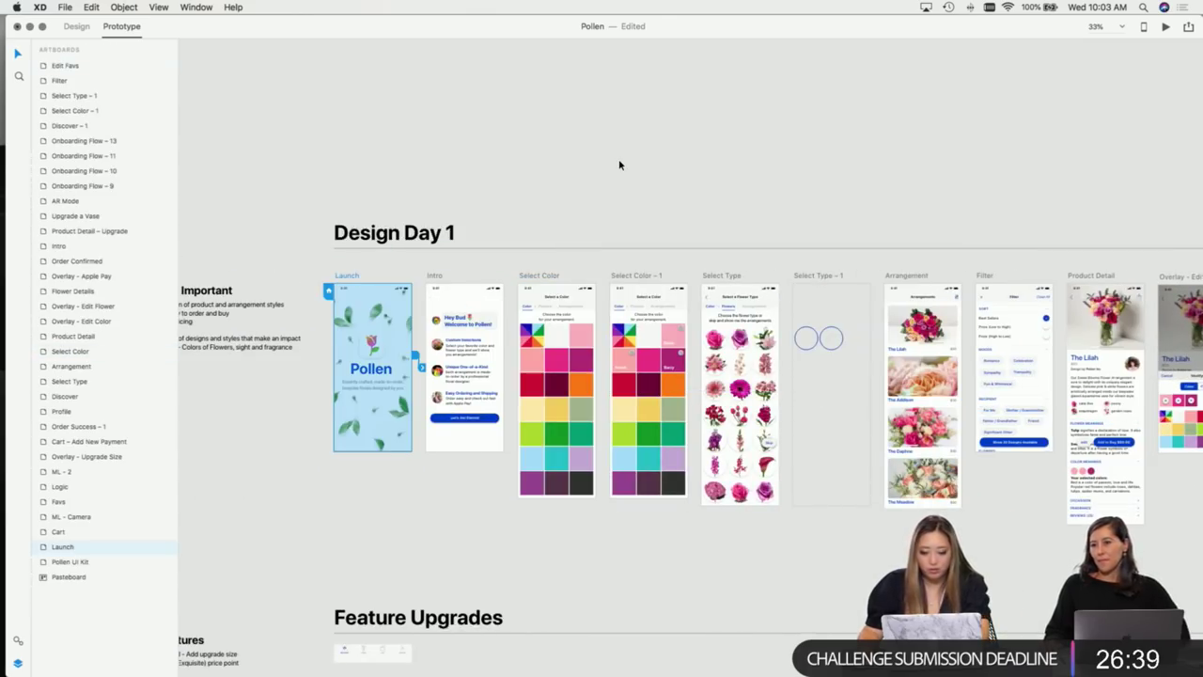
scroll(620, 165, left, 1)
click(1165, 27)
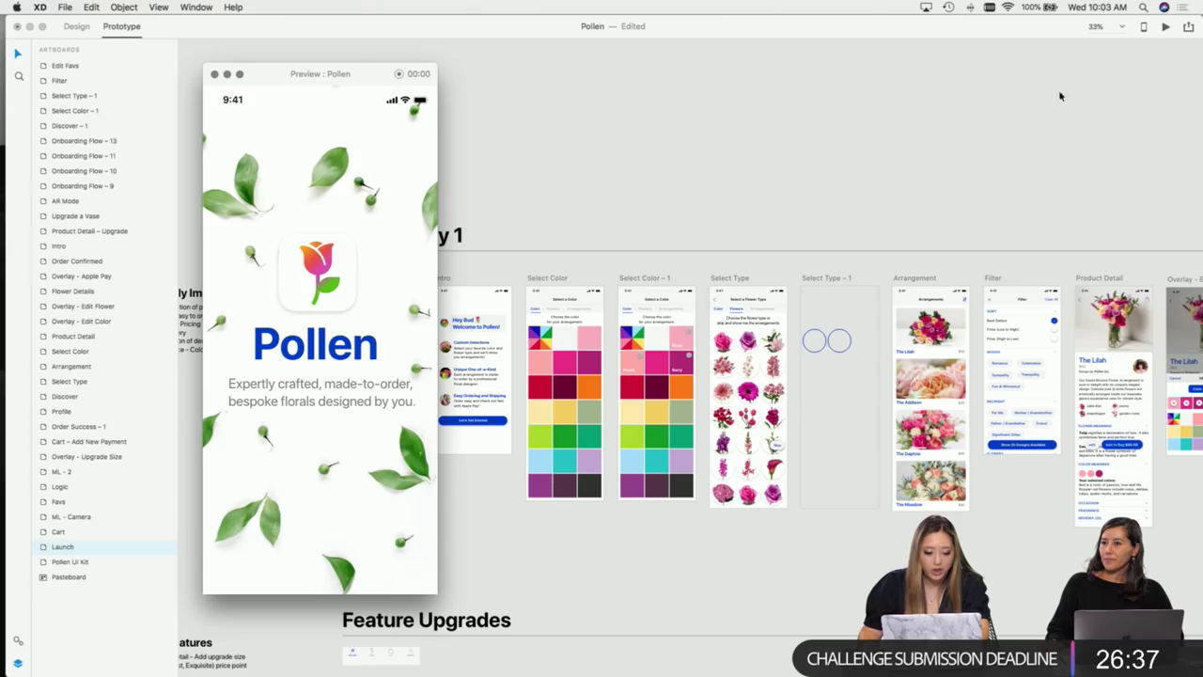
Step: Test the preview from the launch and intro screens through the color and flower type selections to Arrangements
click(381, 402)
click(349, 487)
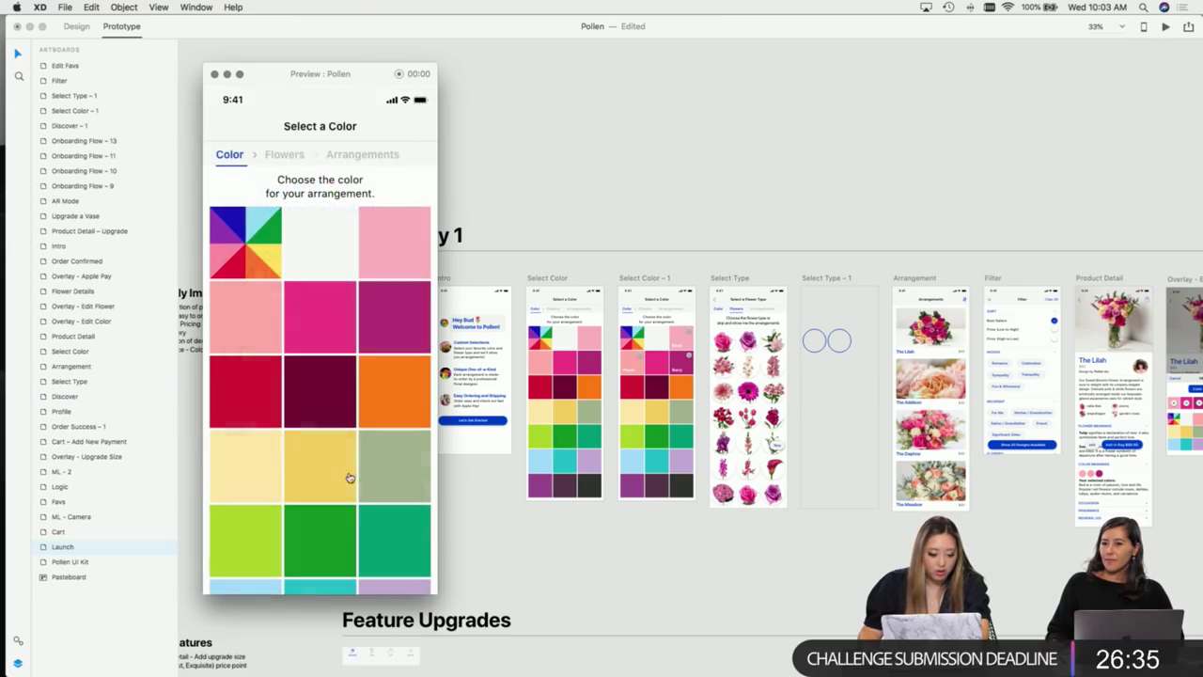
click(402, 243)
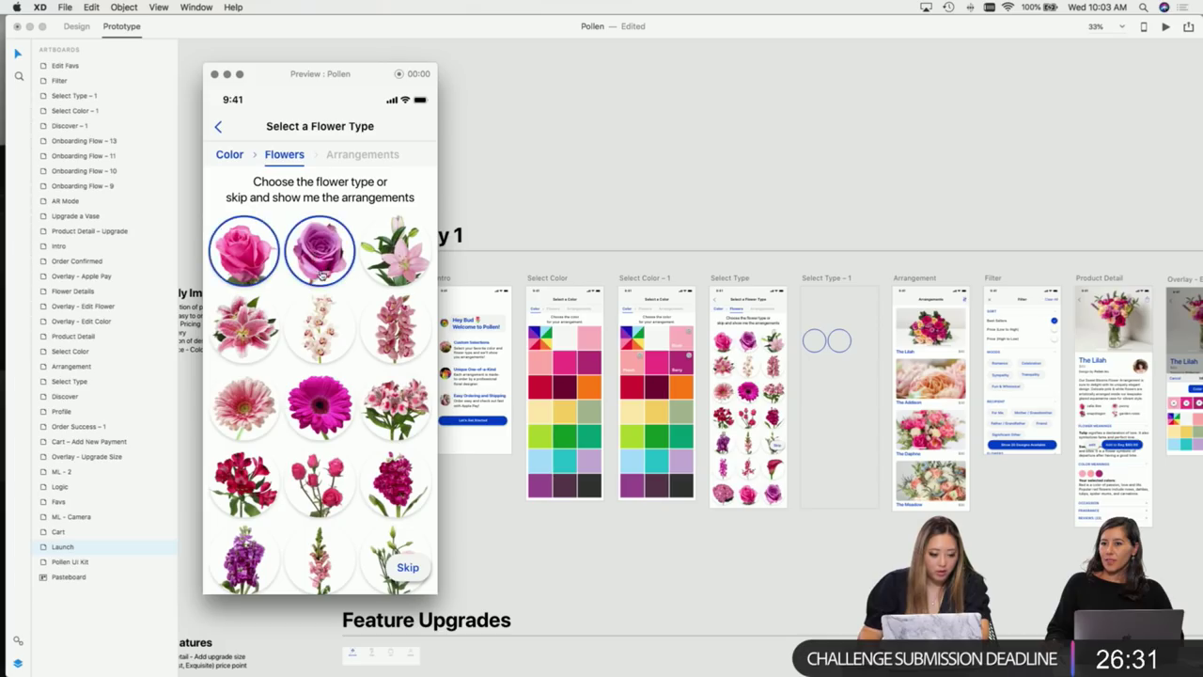
click(320, 273)
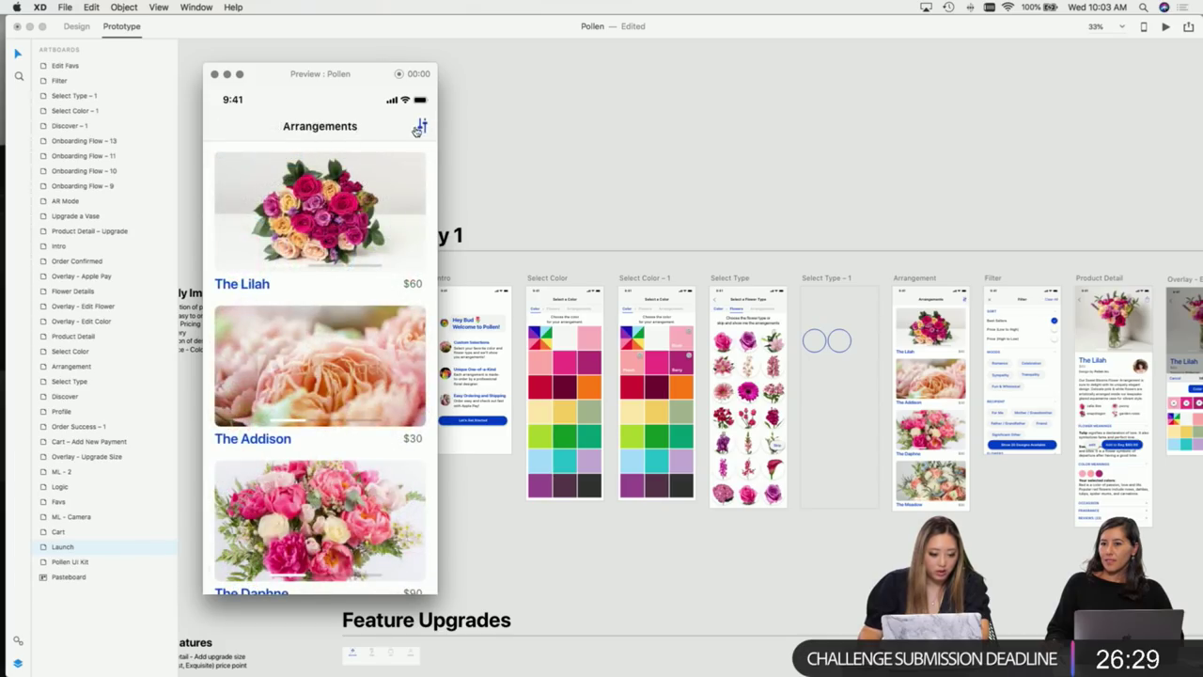
Step: Test opening and closing the Filter screen in the preview, and open The Lilah arrangement
click(418, 128)
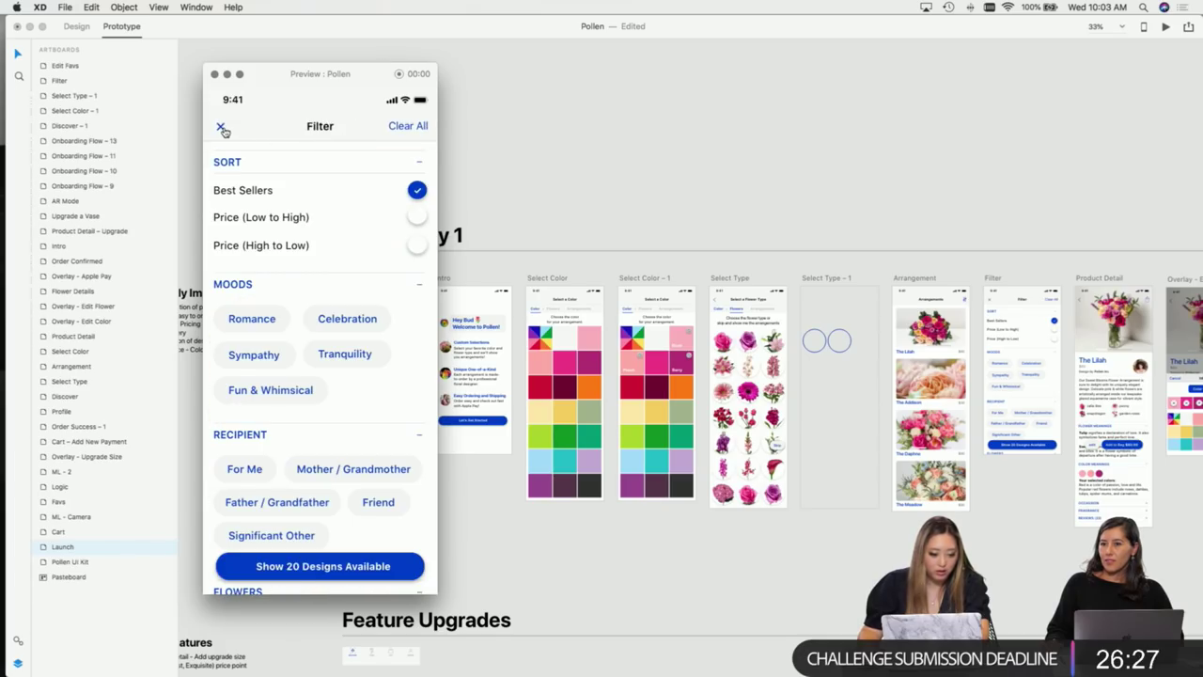
click(221, 127)
click(373, 215)
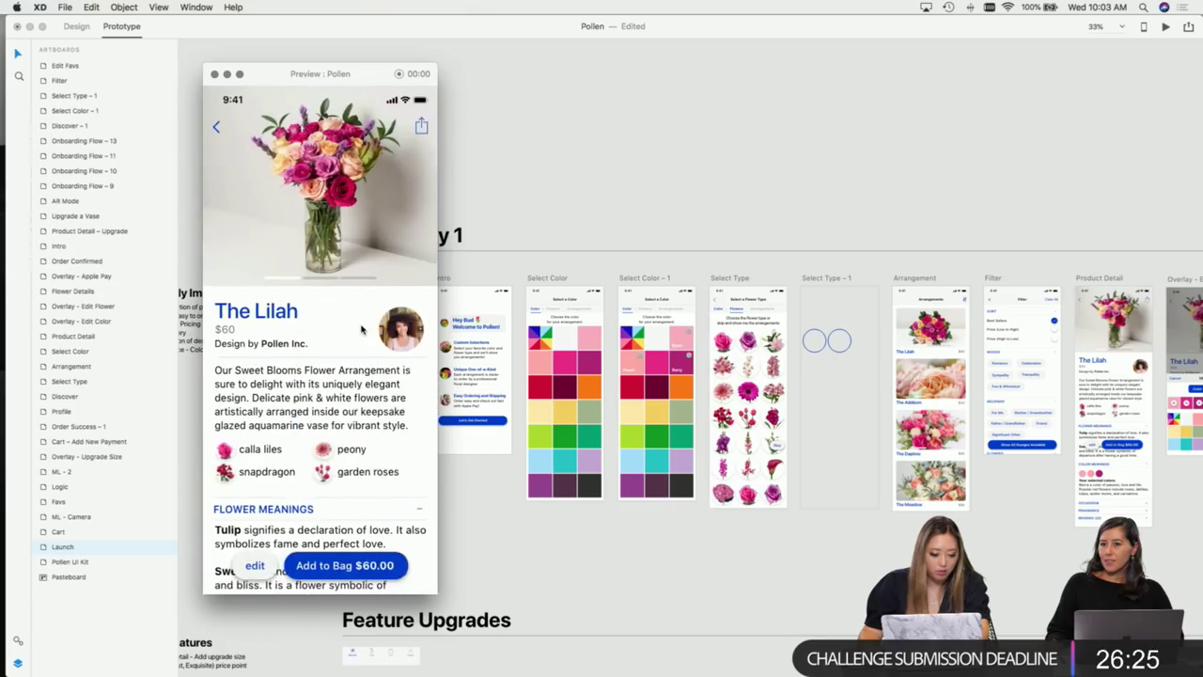
Step: Check The Lilah's scrolling details in the preview and test its Modify overlay by switching to the Flowers options
scroll(362, 329, down, 5)
scroll(362, 329, up, 2)
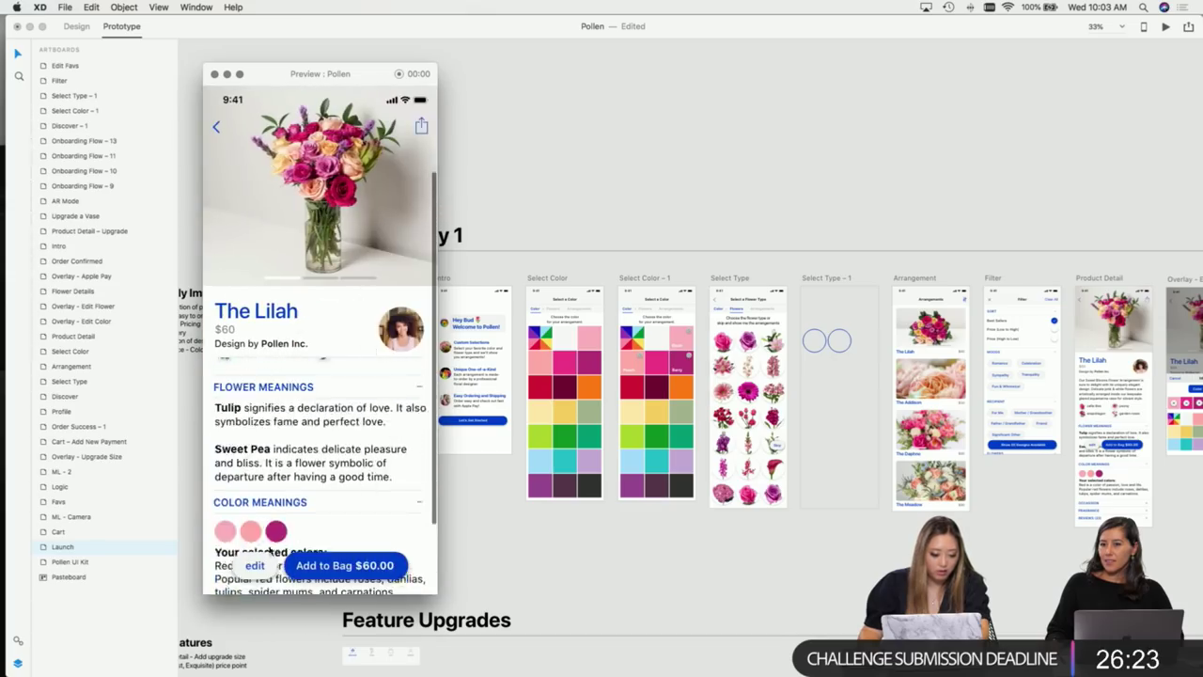
click(262, 564)
click(350, 395)
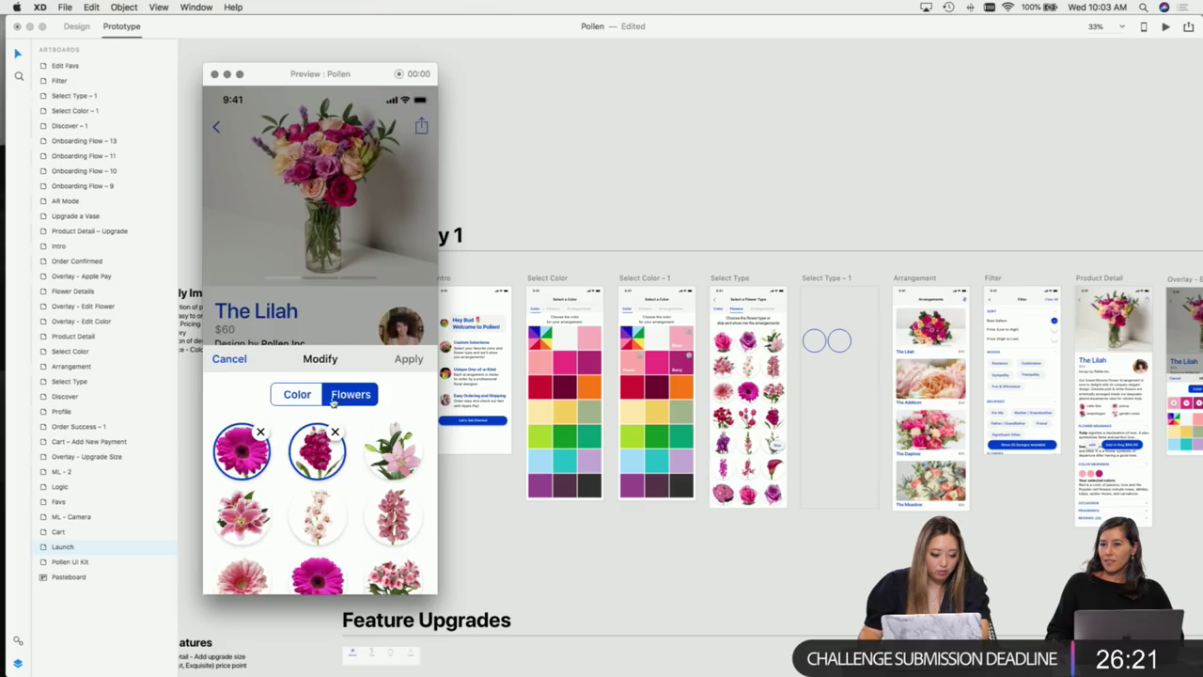
scroll(360, 402, down, 3)
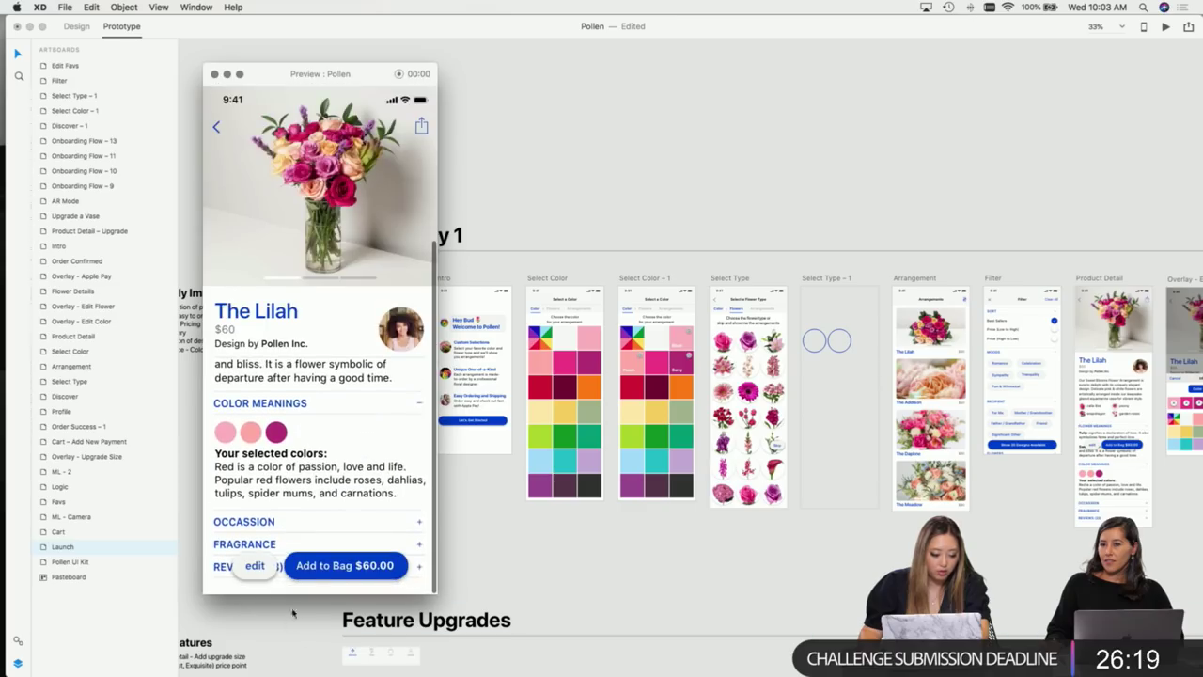
Step: Test the checkout in the preview by adding The Lilah to the bag and starting a new order from the confirmation
scroll(254, 569, up, 3)
click(348, 570)
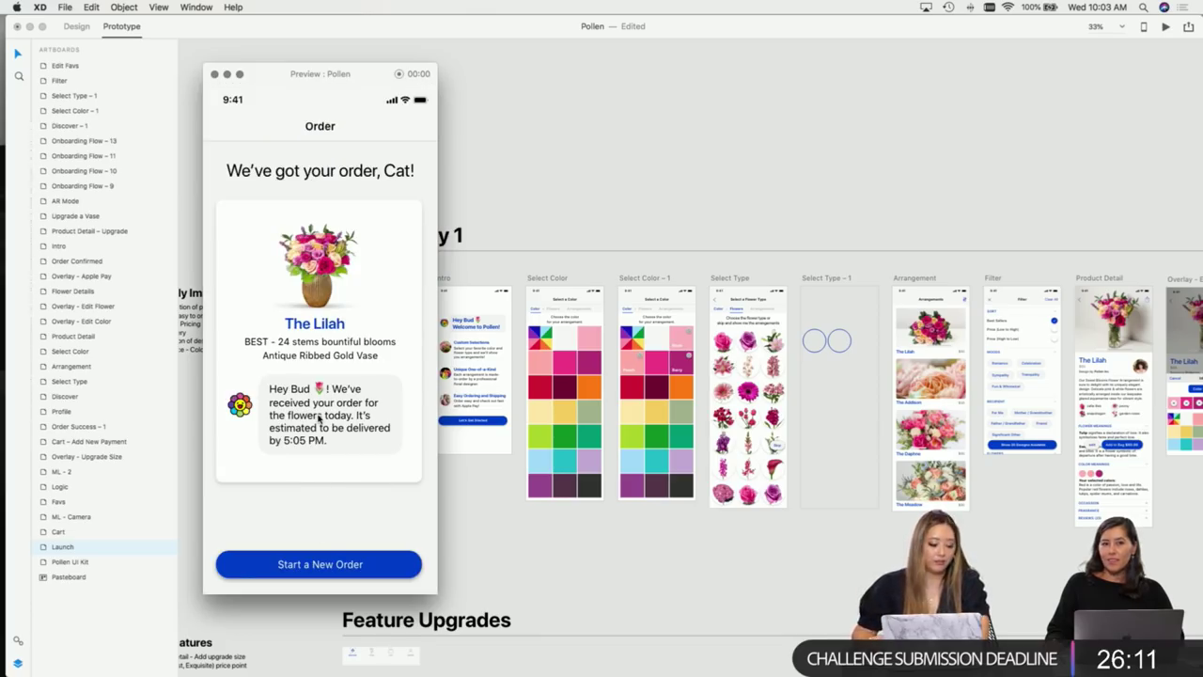
click(323, 571)
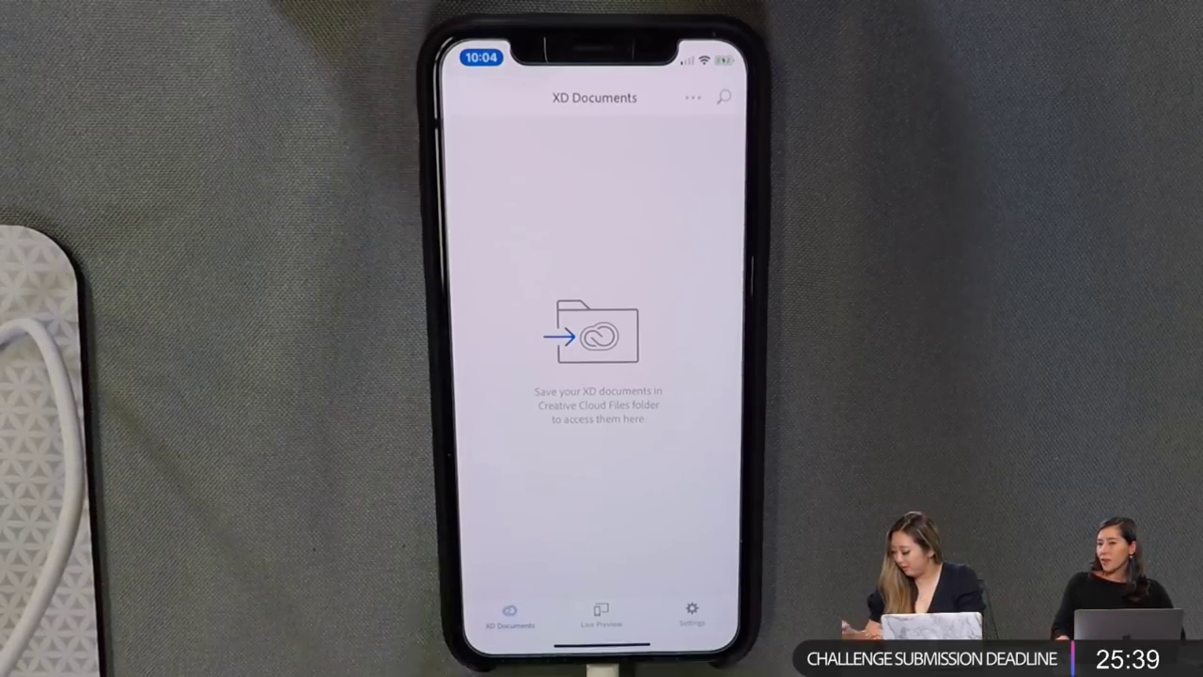
Step: Open the prototype in Live Preview on the phone and test the intro screen and the color selection
click(602, 615)
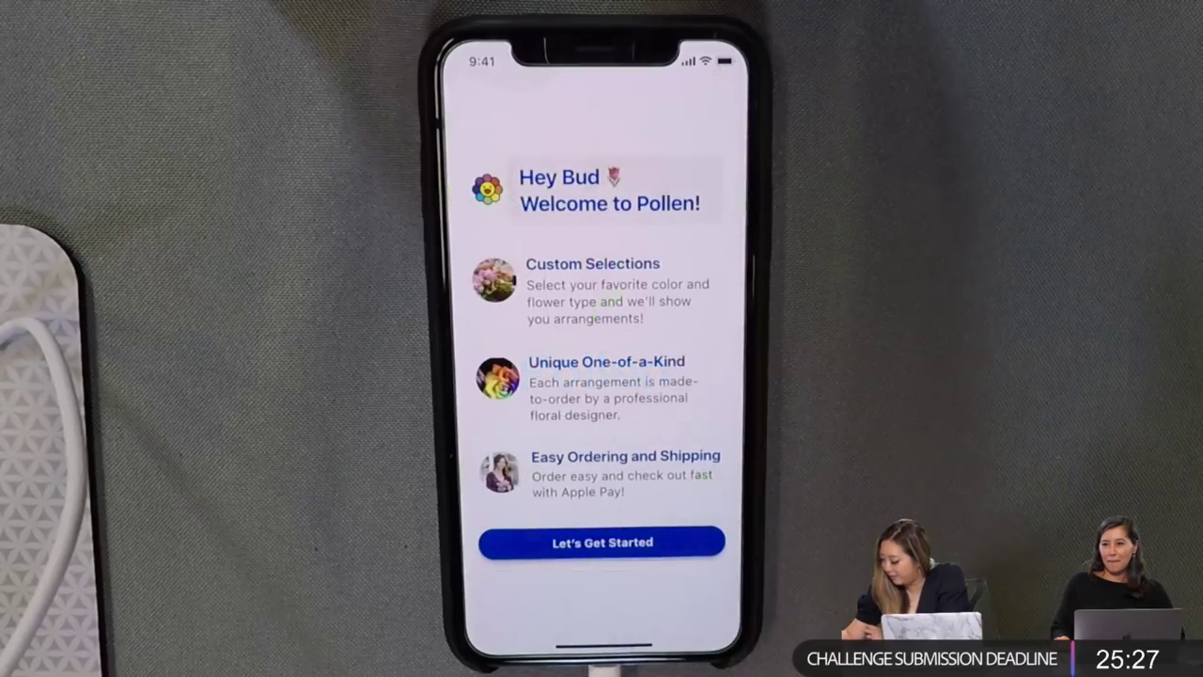
click(611, 544)
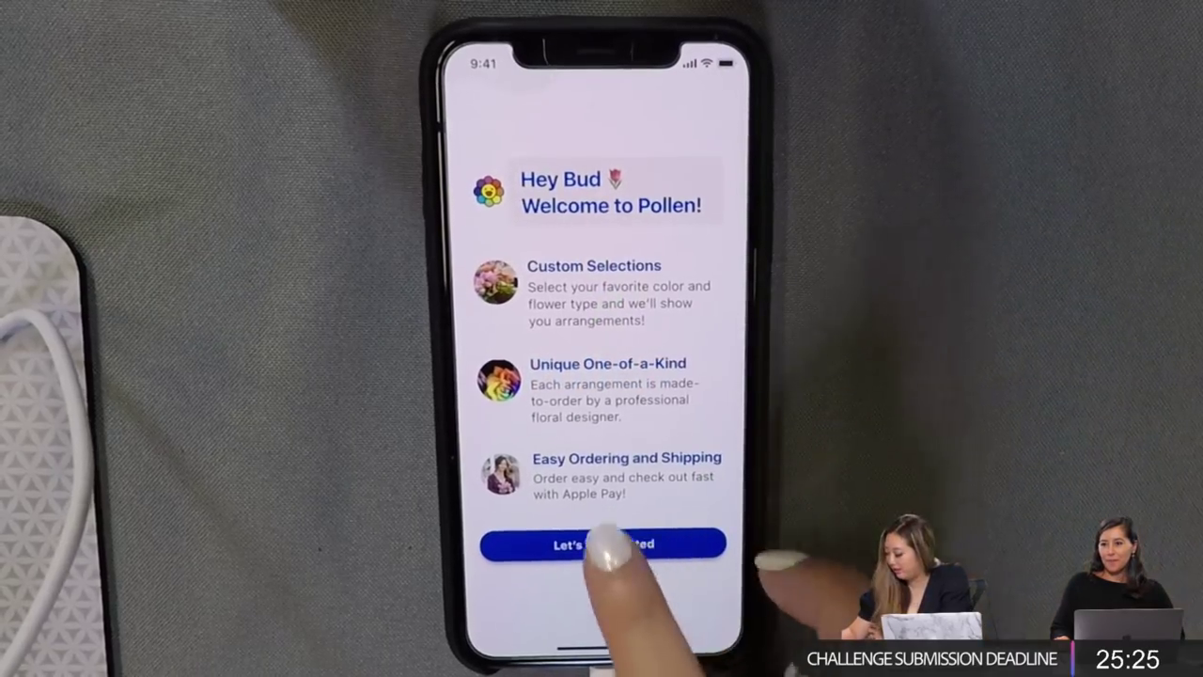
click(690, 246)
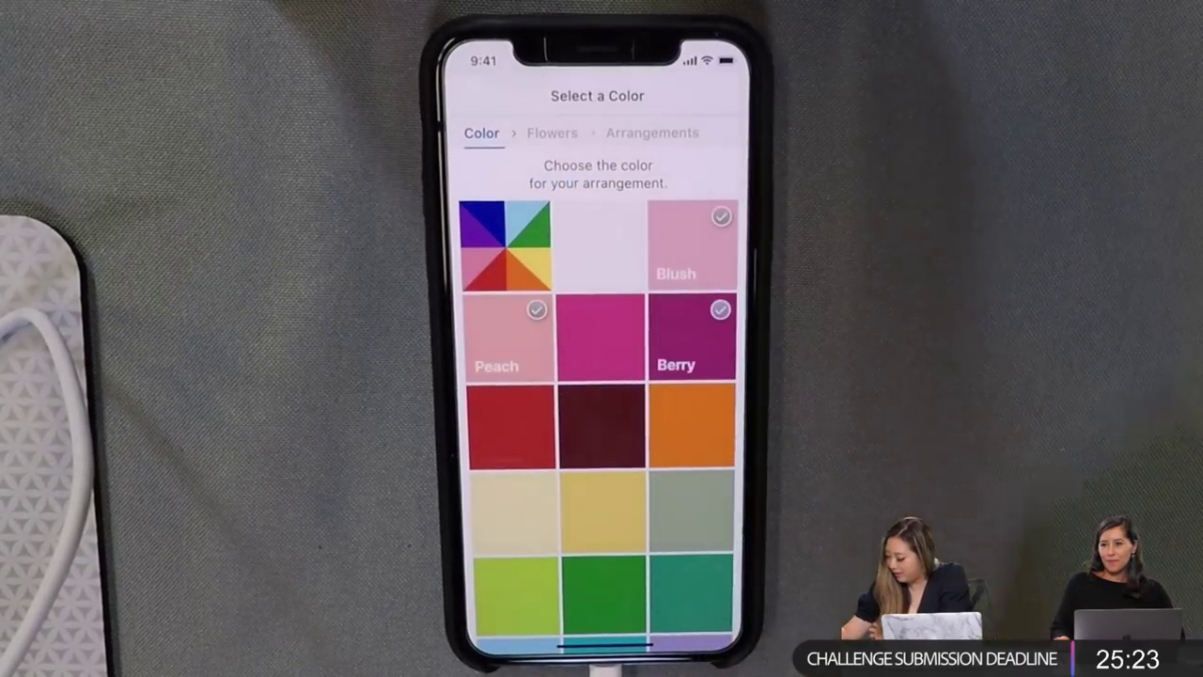
click(716, 327)
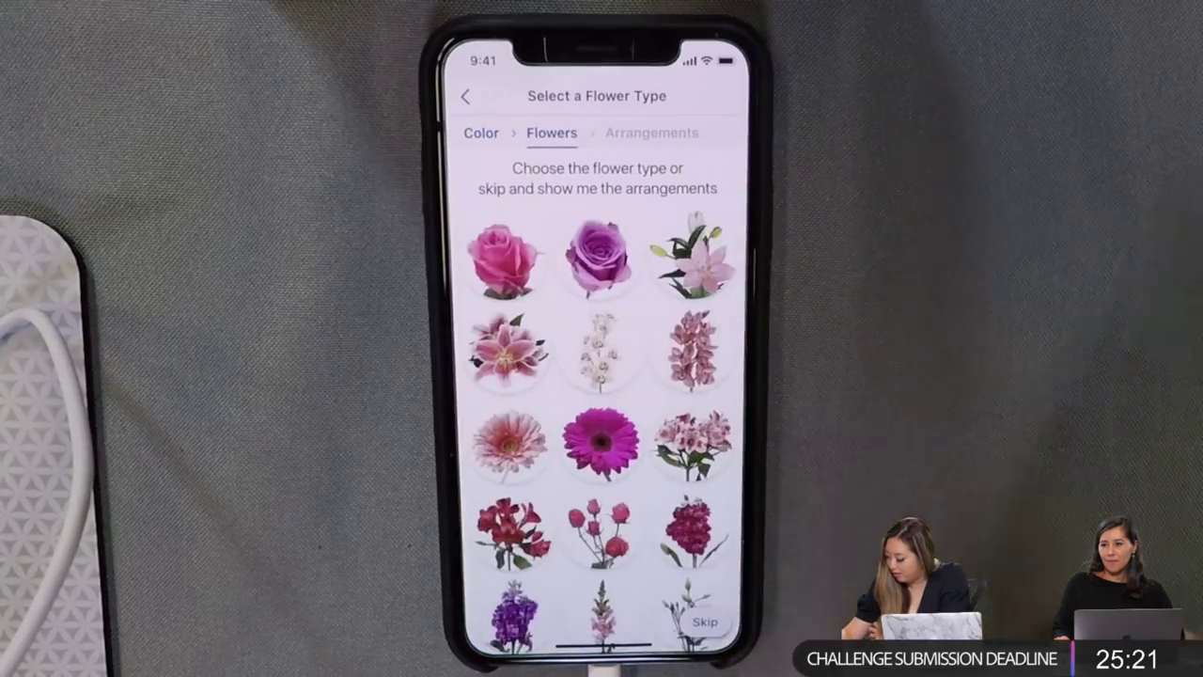
Step: Choose the pink and purple roses on the phone's flower type screen and continue to the arrangements
click(597, 255)
click(503, 258)
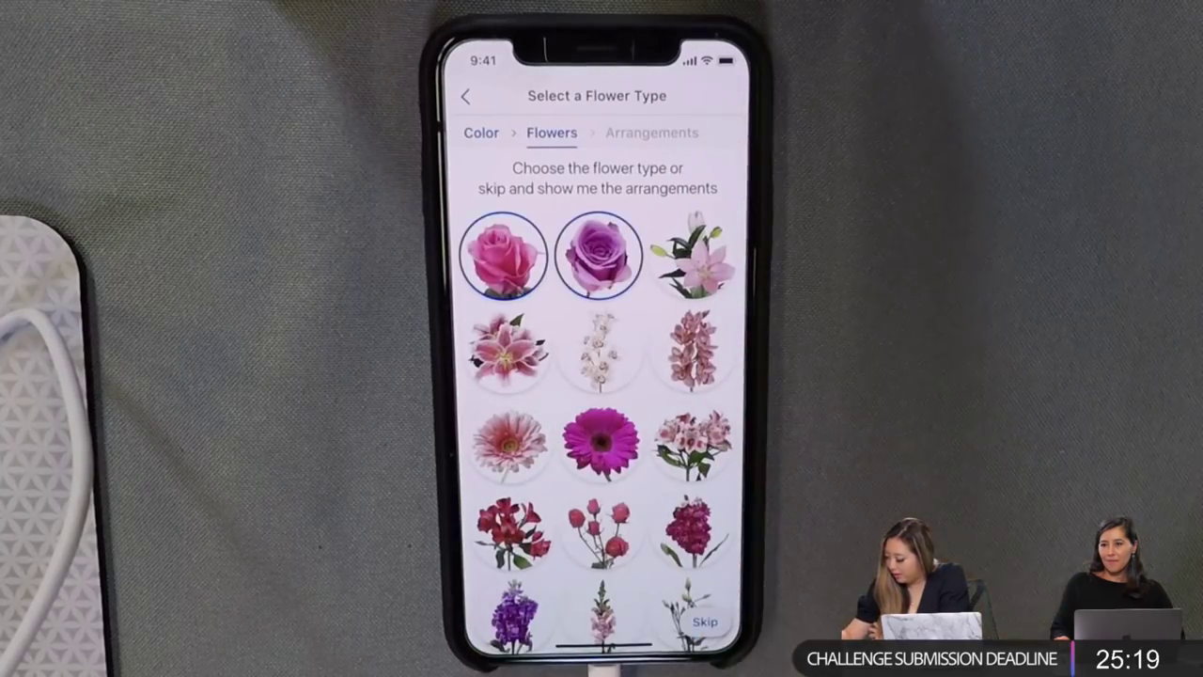
click(705, 621)
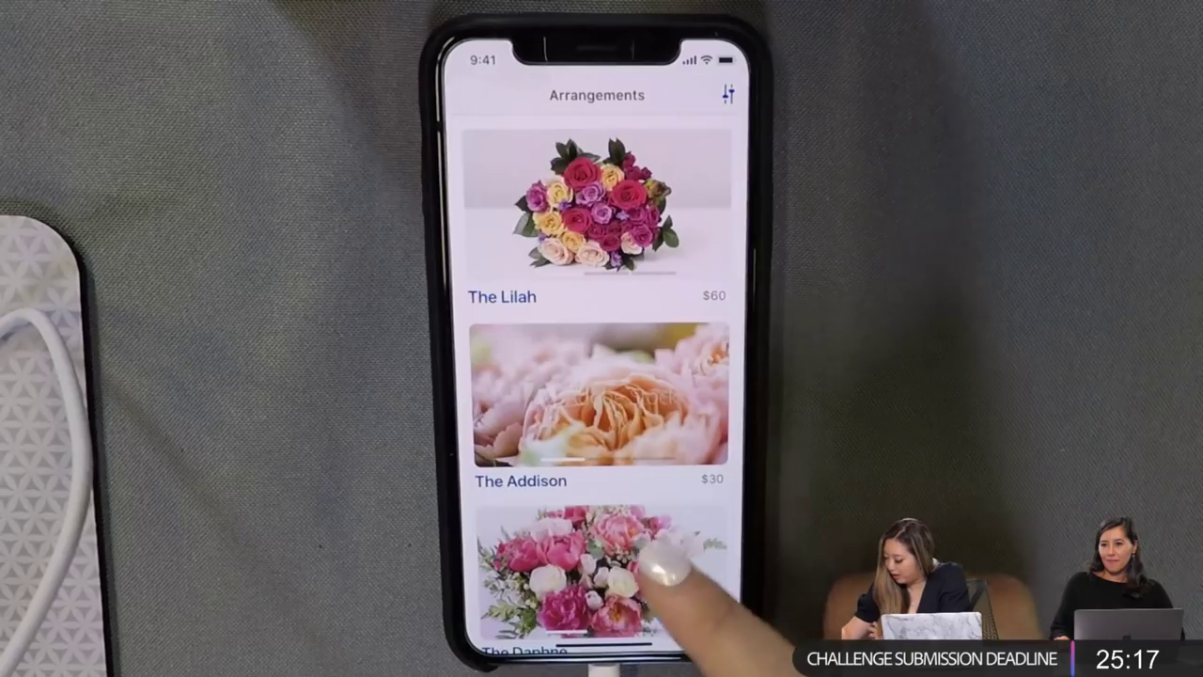
Step: Test the phone's Arrangements screen by opening the Filter screen and returning from it
mouse_move(666, 573)
mouse_down()
mouse_move(658, 505)
mouse_move(681, 353)
mouse_move(658, 577)
mouse_move(644, 269)
mouse_move(658, 554)
mouse_up()
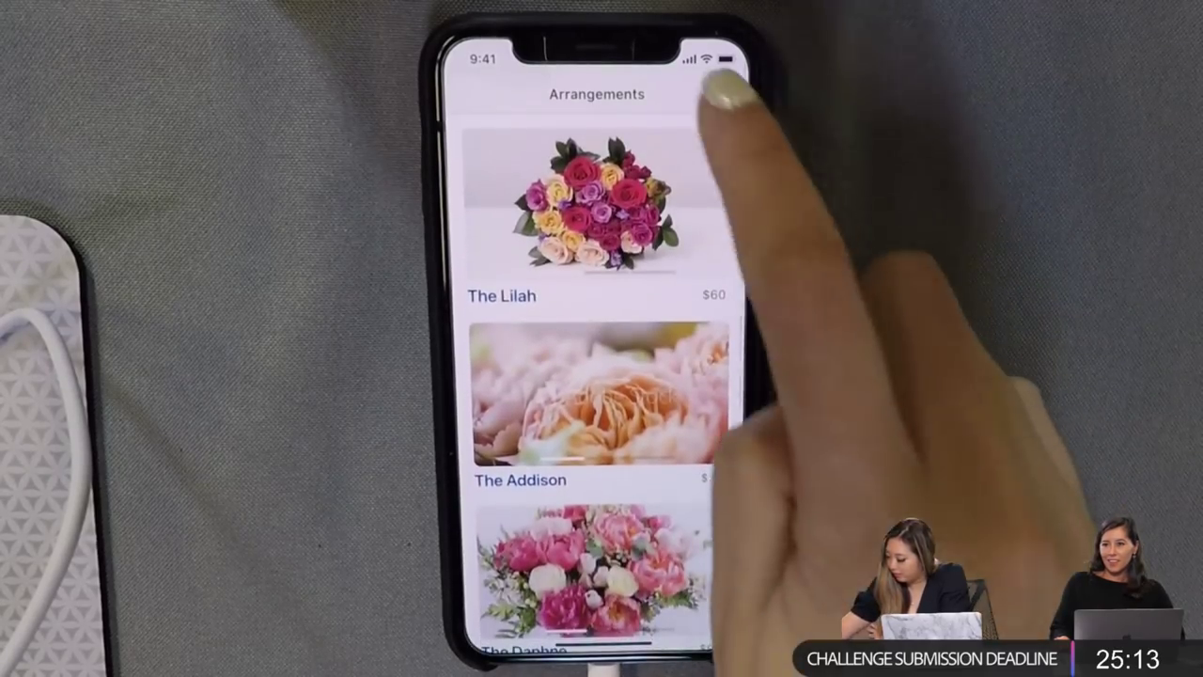
click(727, 92)
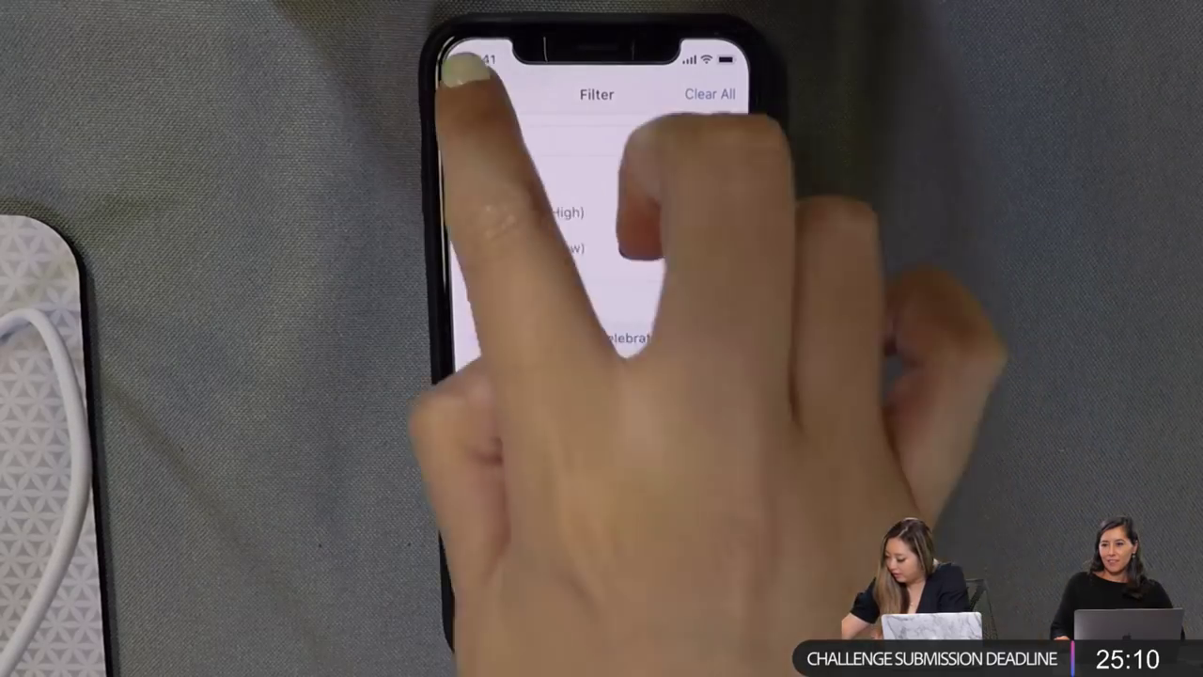
click(468, 94)
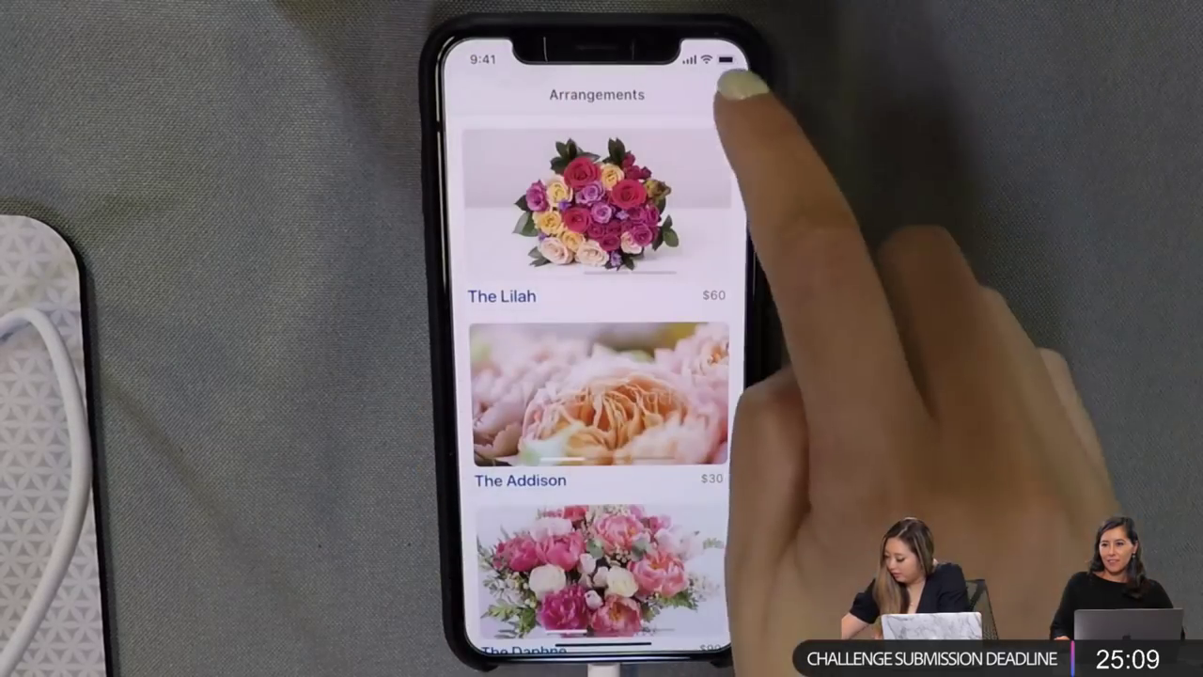
click(726, 92)
click(620, 620)
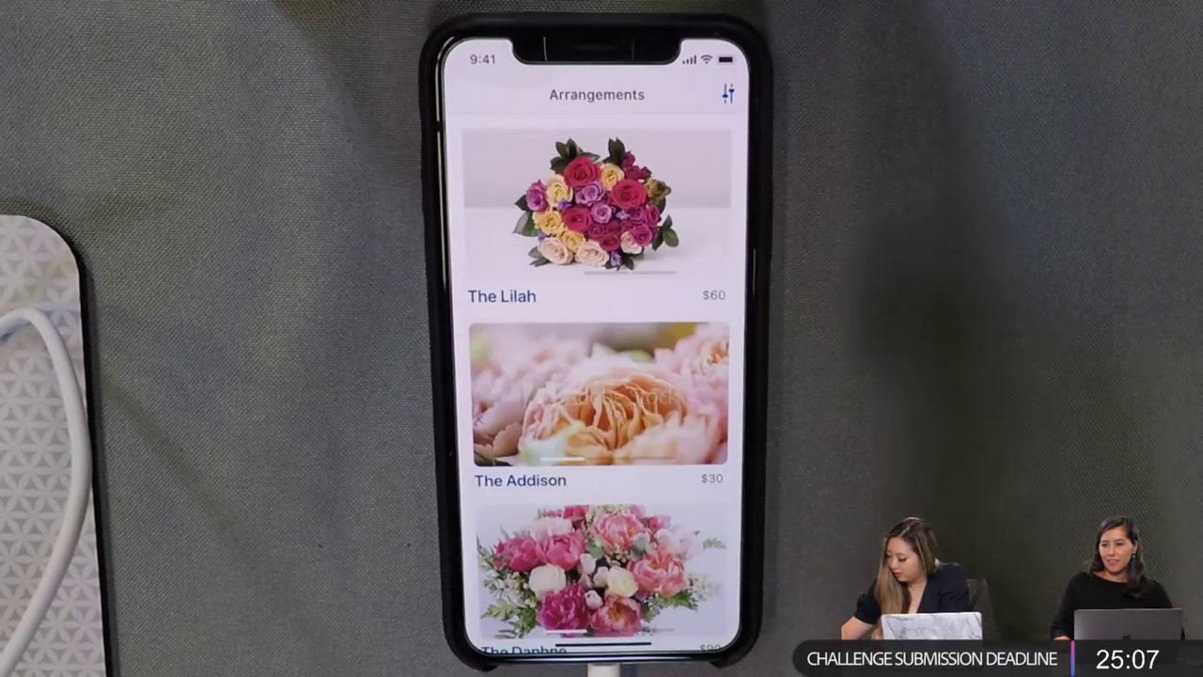
Step: Open The Lilah arrangement on the phone and check its scrolling flower and color meanings
click(649, 175)
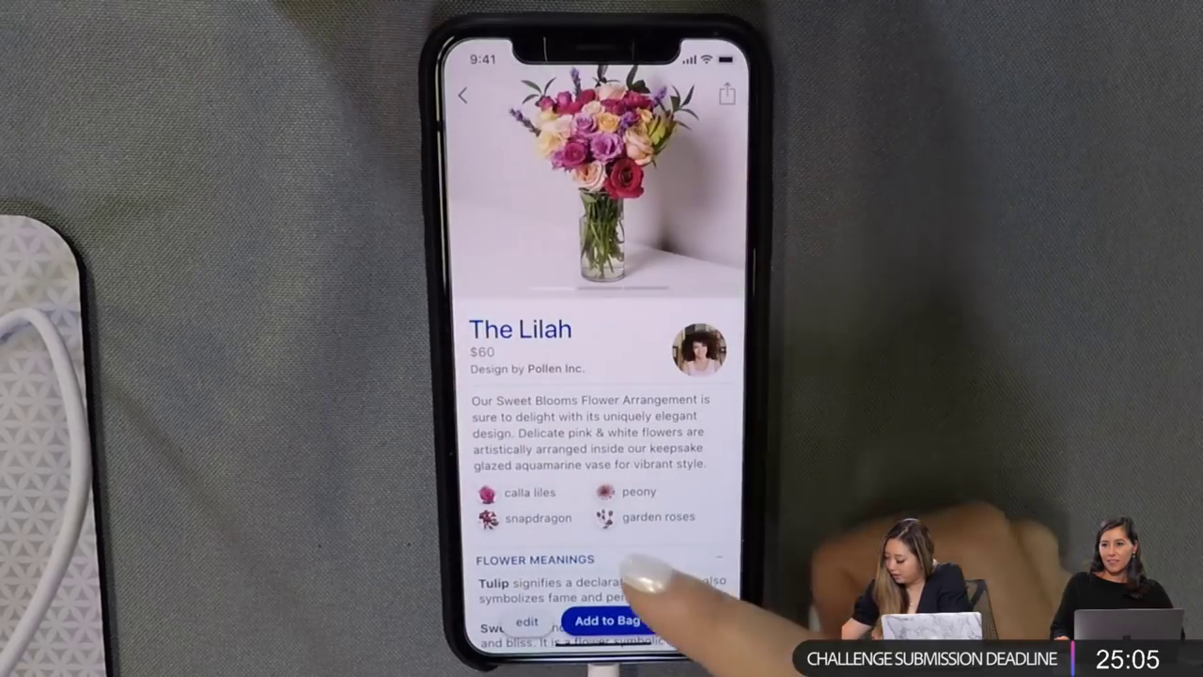
drag(645, 577, 639, 395)
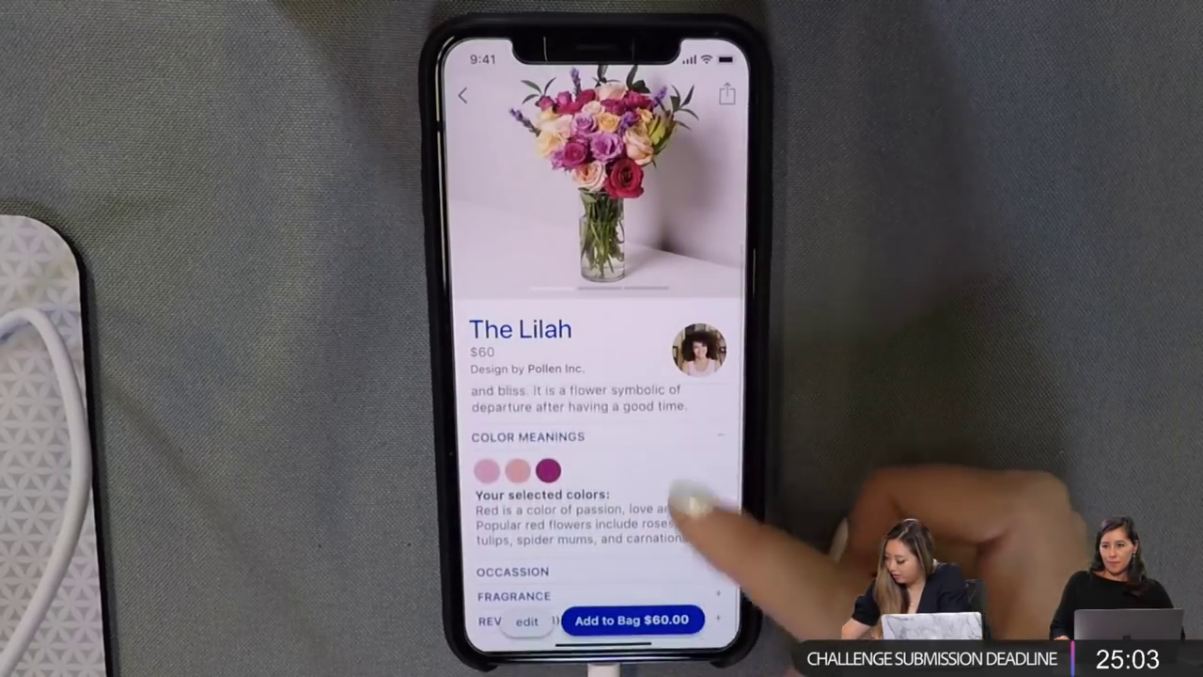
scroll(695, 498, up, 5)
Step: Test the Modify overlay on the phone by switching from Color to Flowers and applying, and add The Lilah to the bag
click(527, 622)
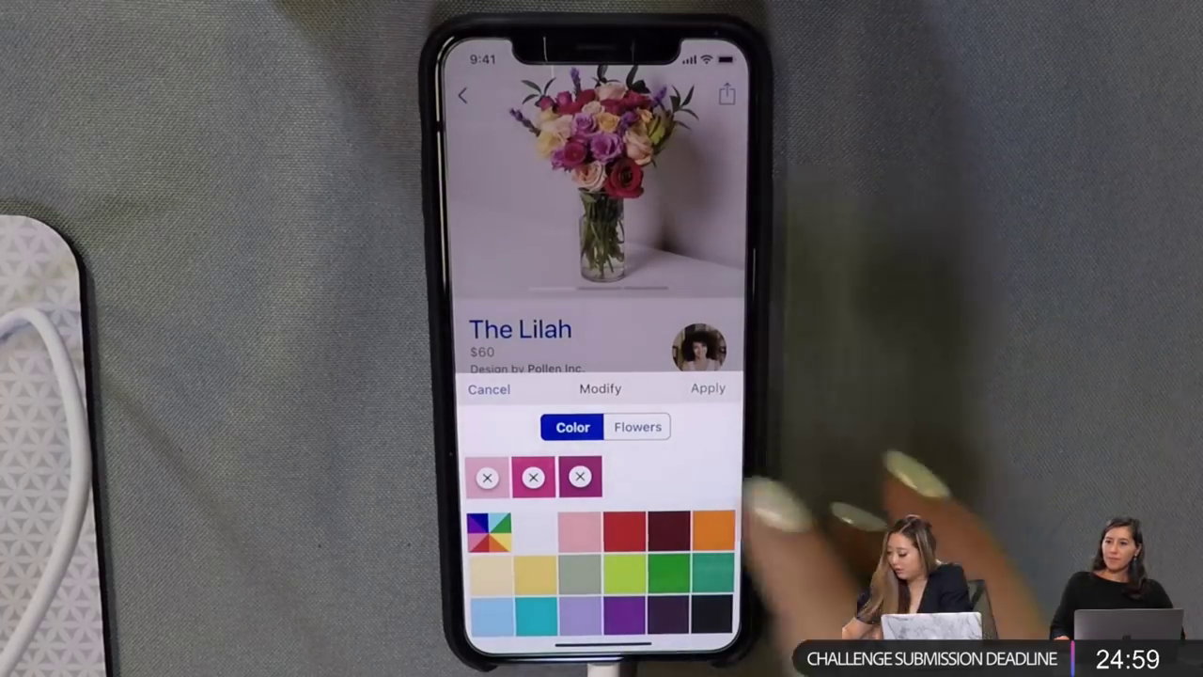
click(637, 427)
click(708, 388)
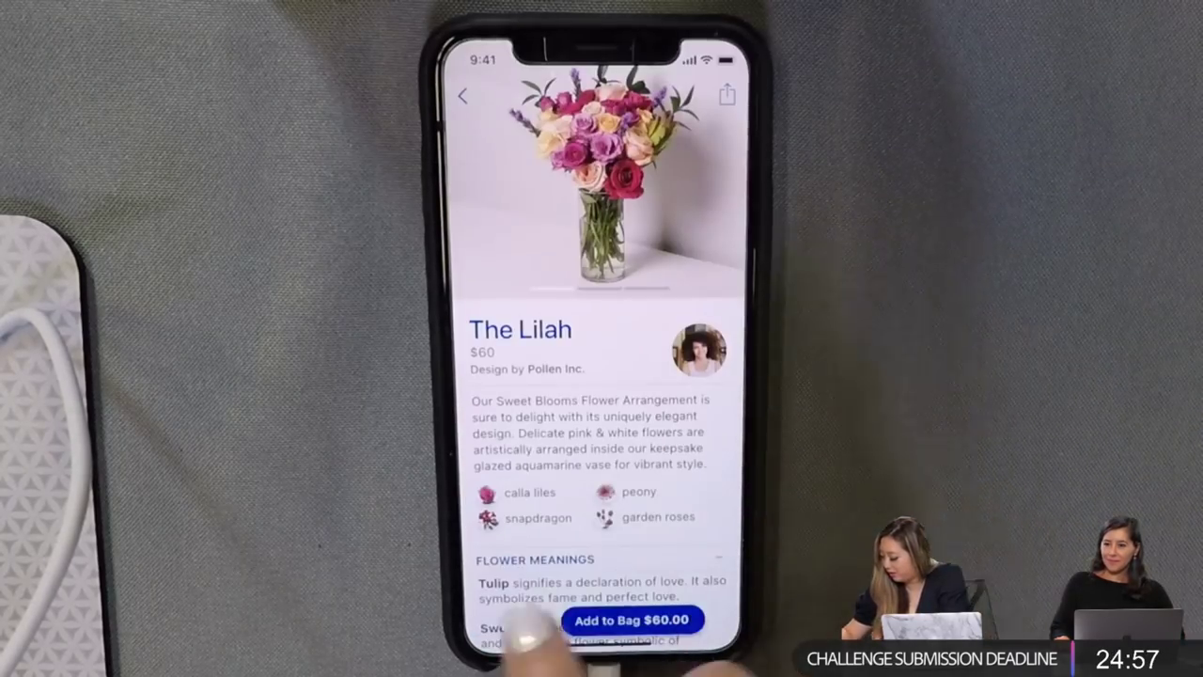
click(527, 623)
click(637, 428)
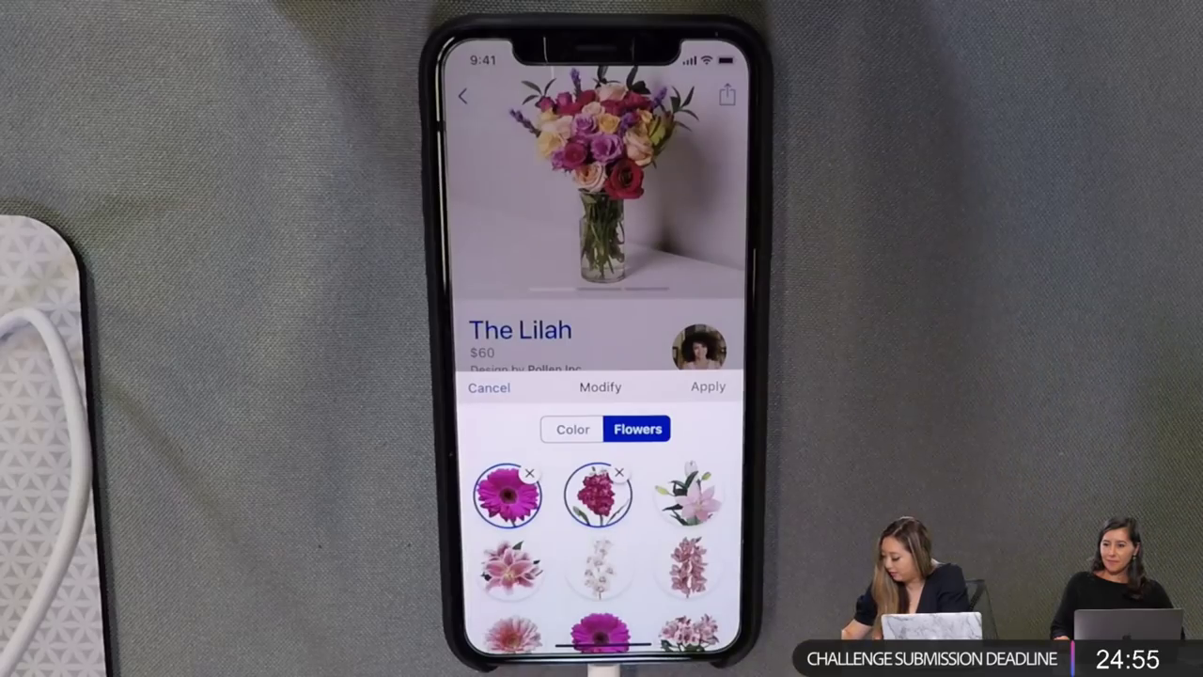
click(708, 387)
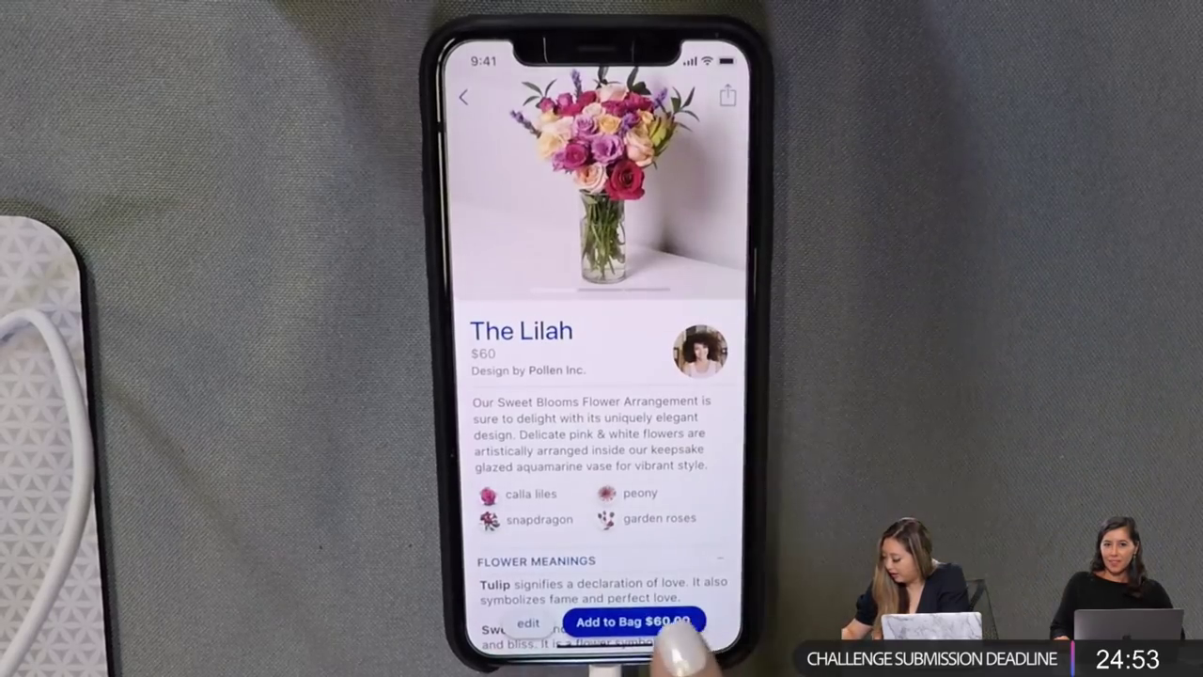
click(633, 621)
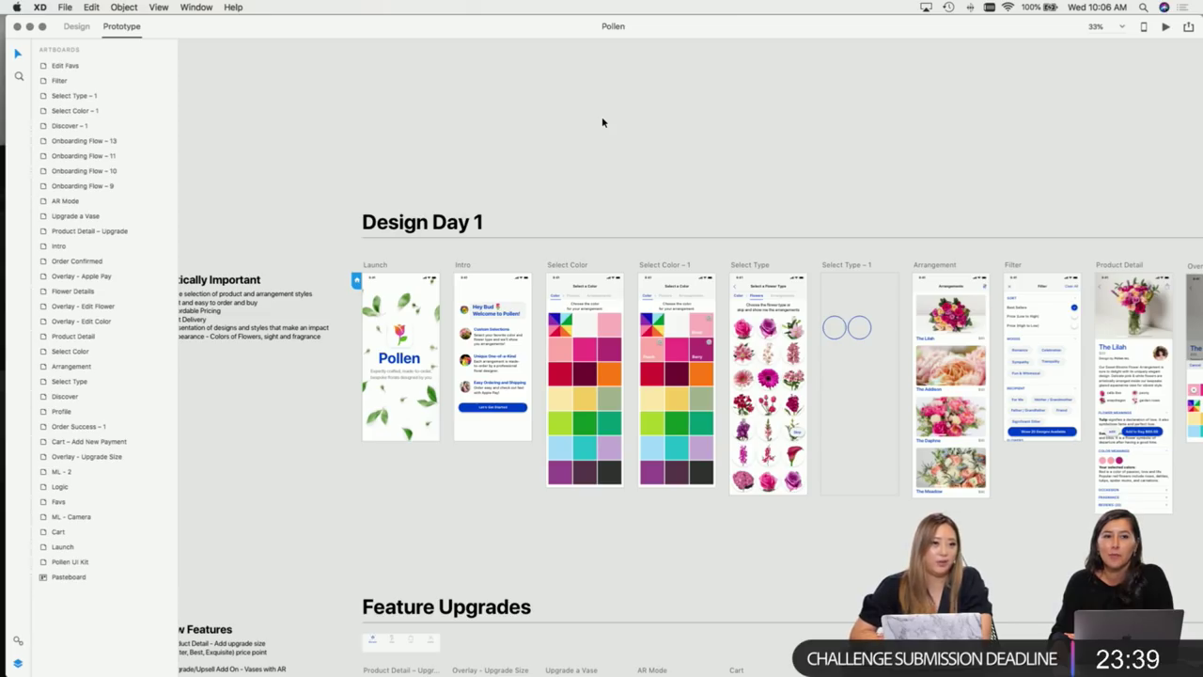
scroll(601, 121, left, 2)
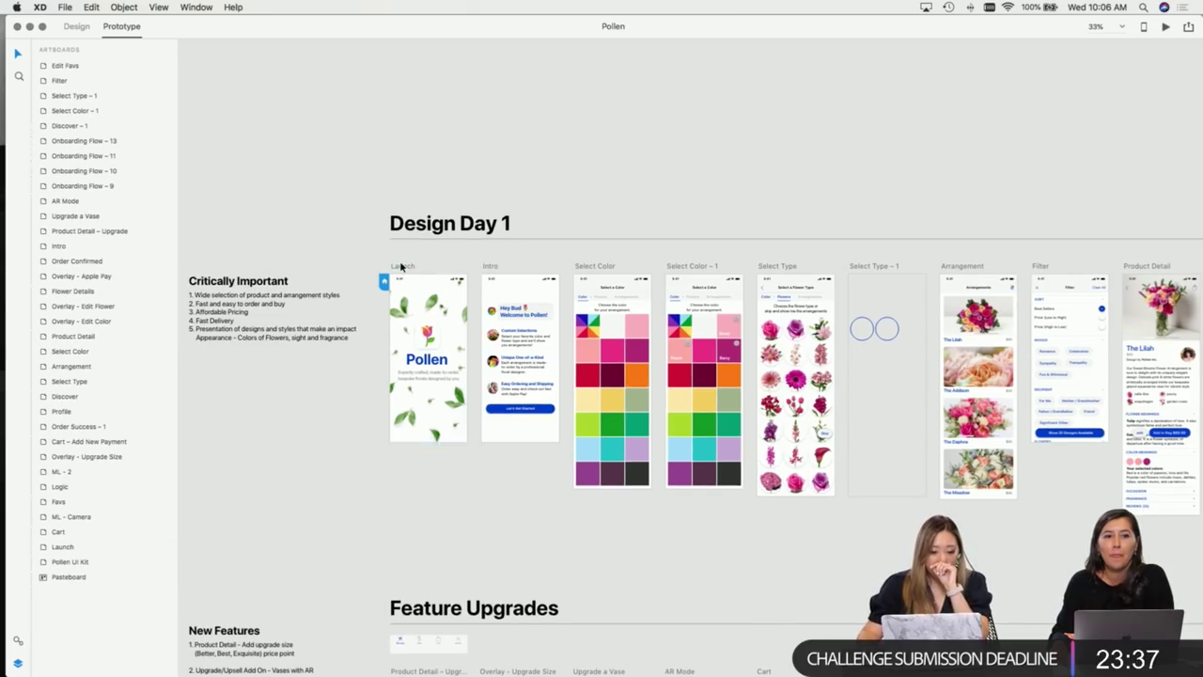
click(400, 266)
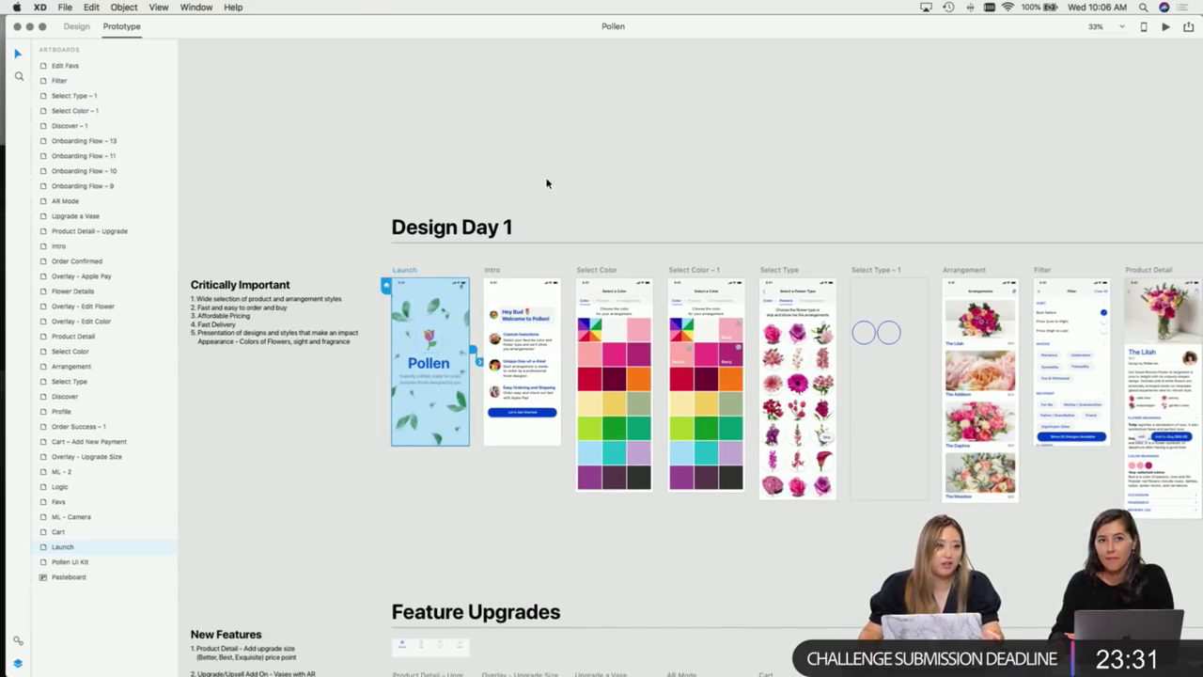
scroll(658, 414, right, 5)
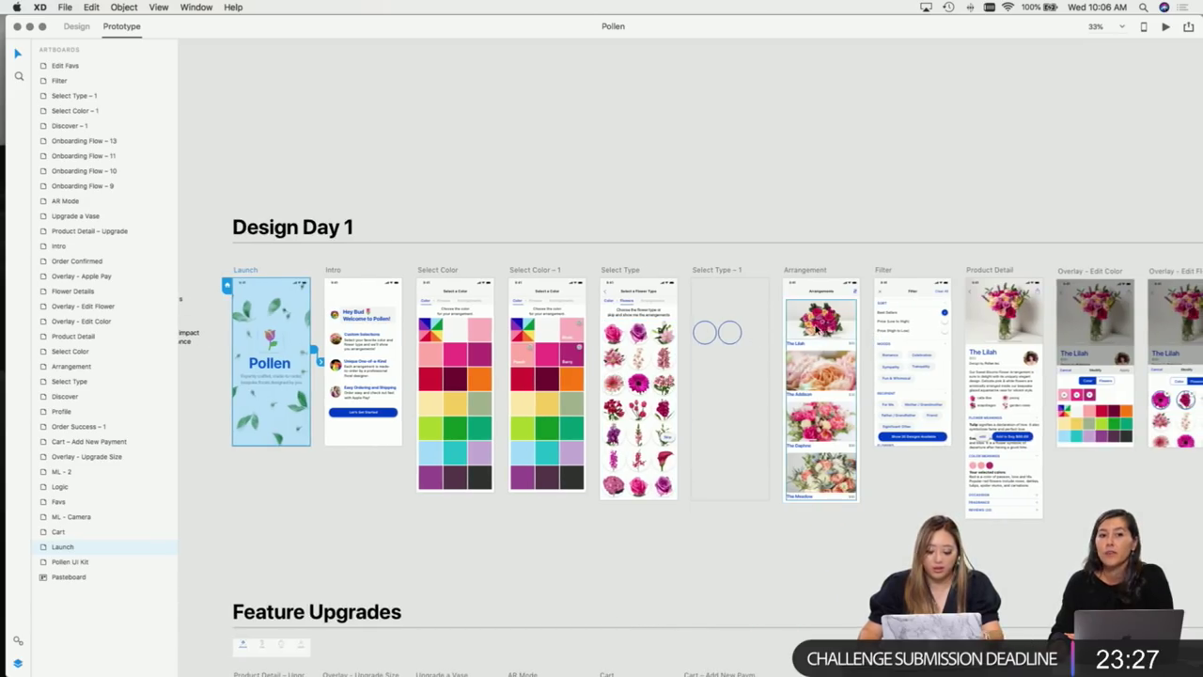
key(super+equal)
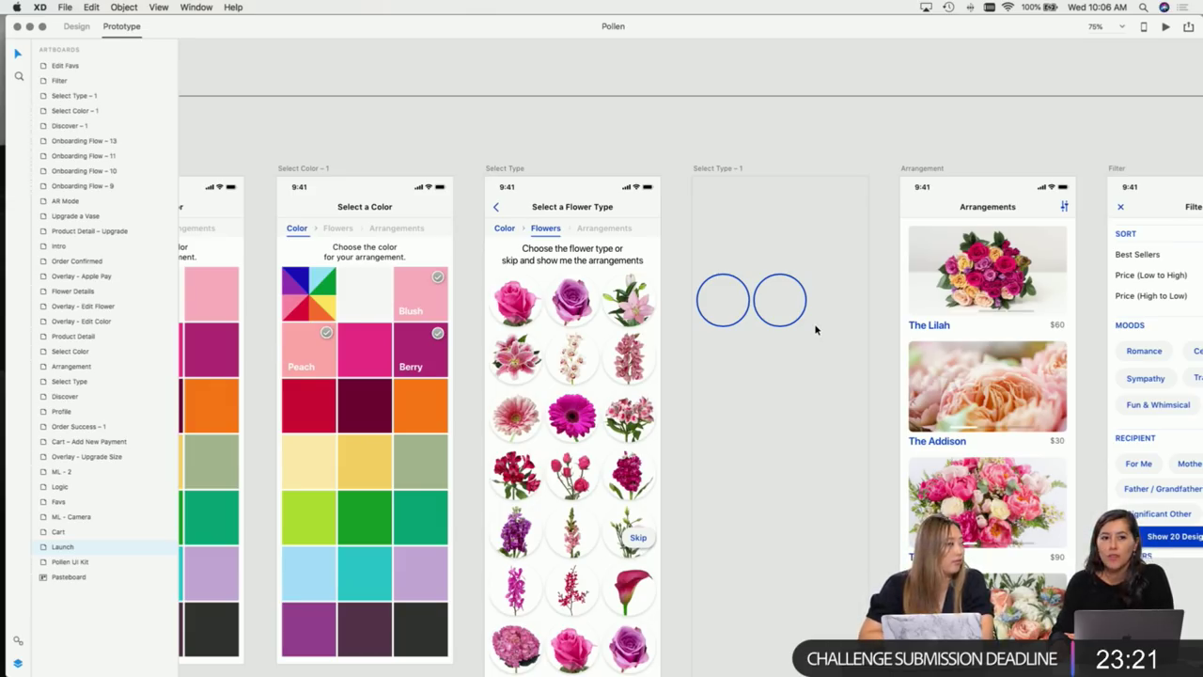
scroll(752, 339, up, 2)
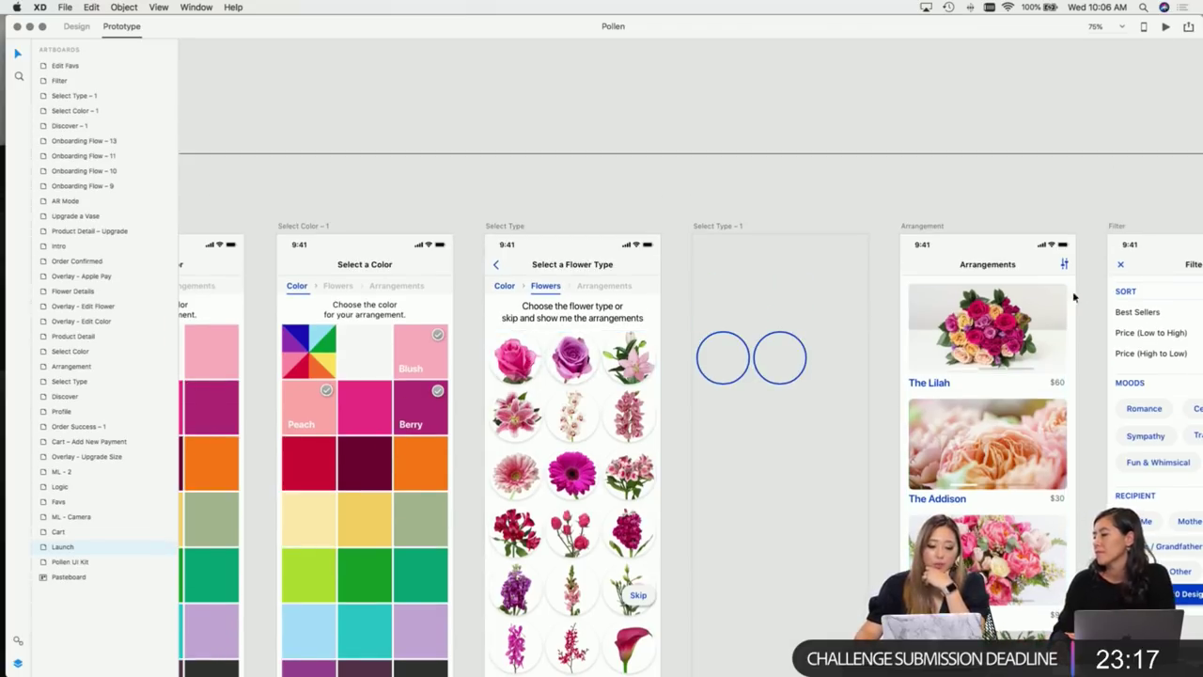
scroll(1119, 282, down, 1)
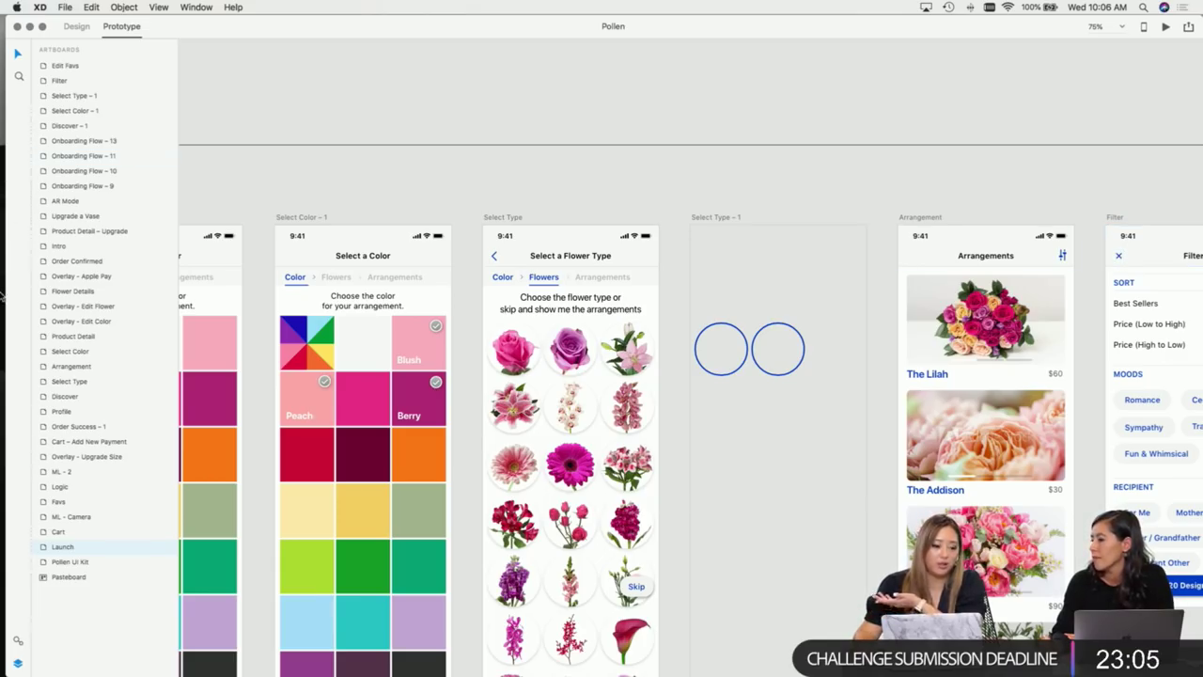
Step: Mark the back arrow's path in the Select Type artboard's navigation bar for batch export
click(494, 254)
click(85, 127)
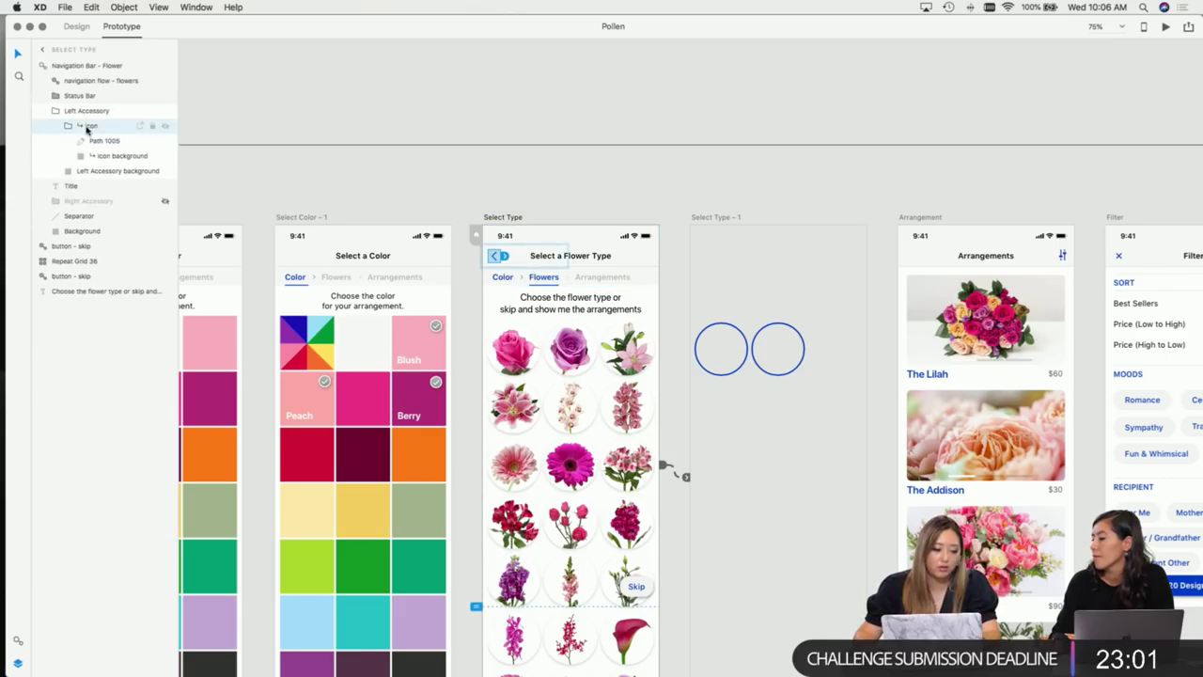
click(141, 128)
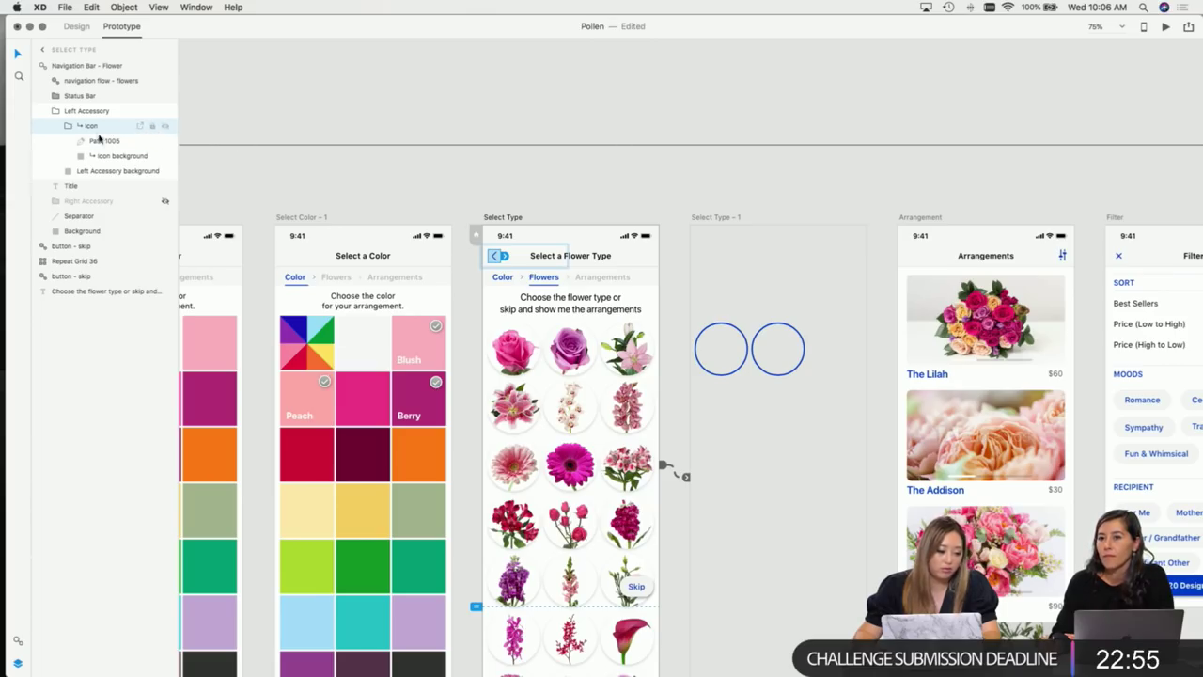
click(141, 141)
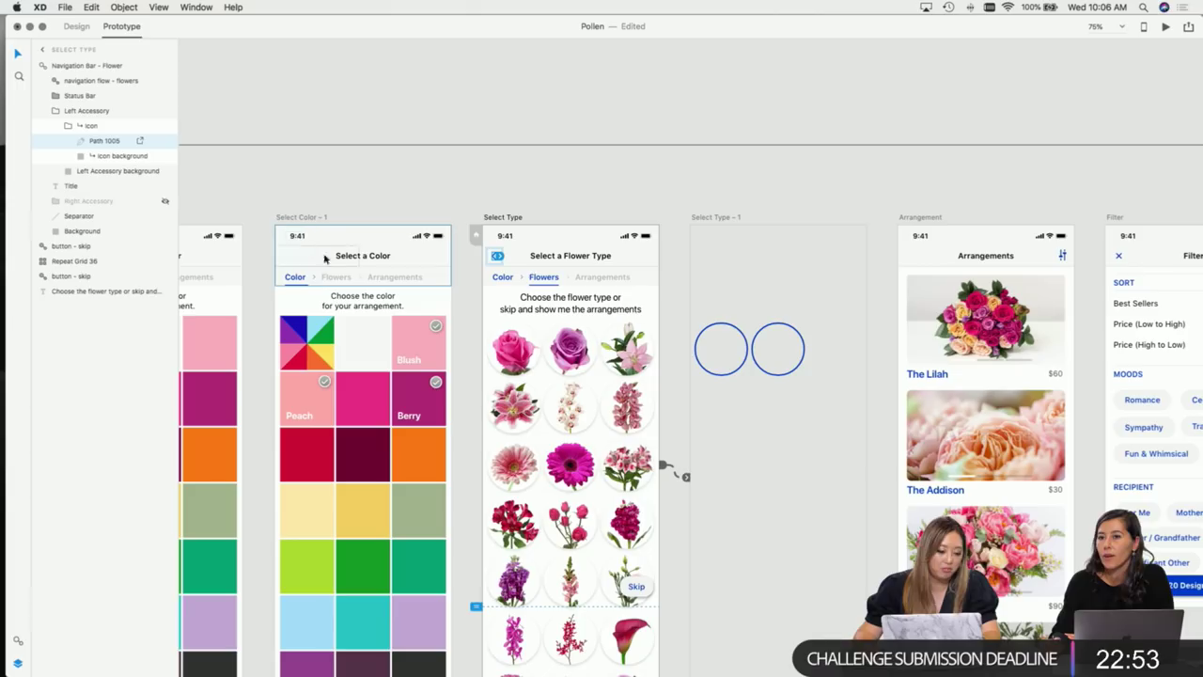
Step: Start creating a public design specs link for Pollen, exporting for Web with assets included, and dismiss the publishing dialog
click(1188, 26)
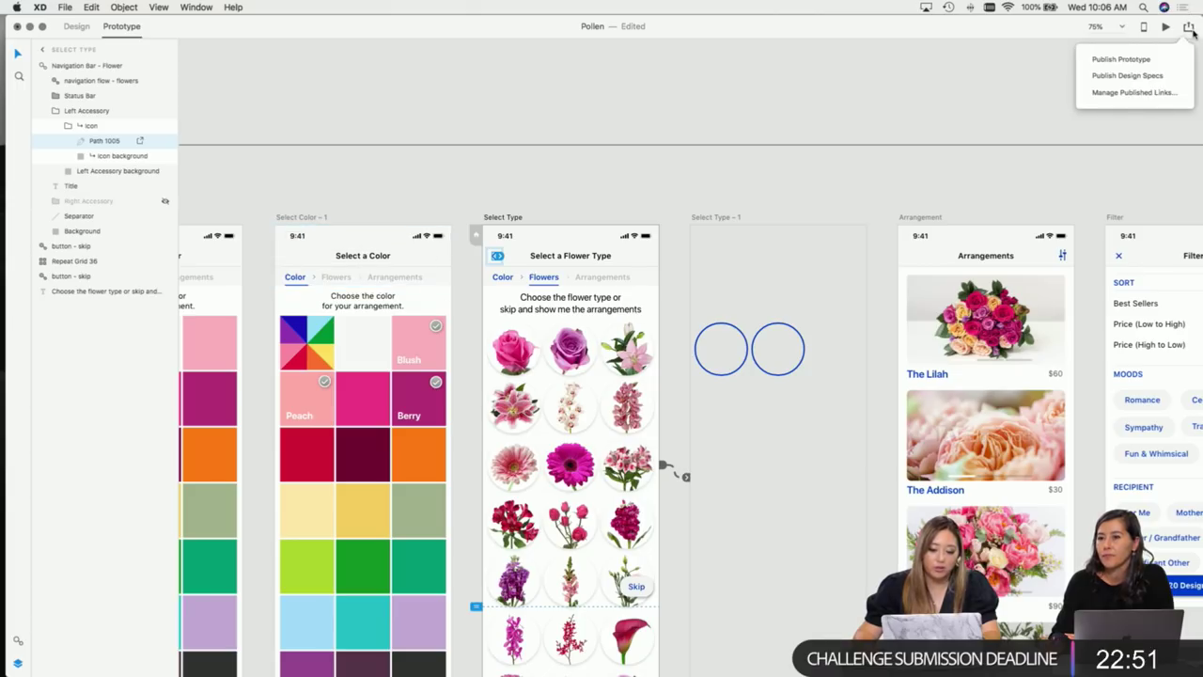
click(1148, 77)
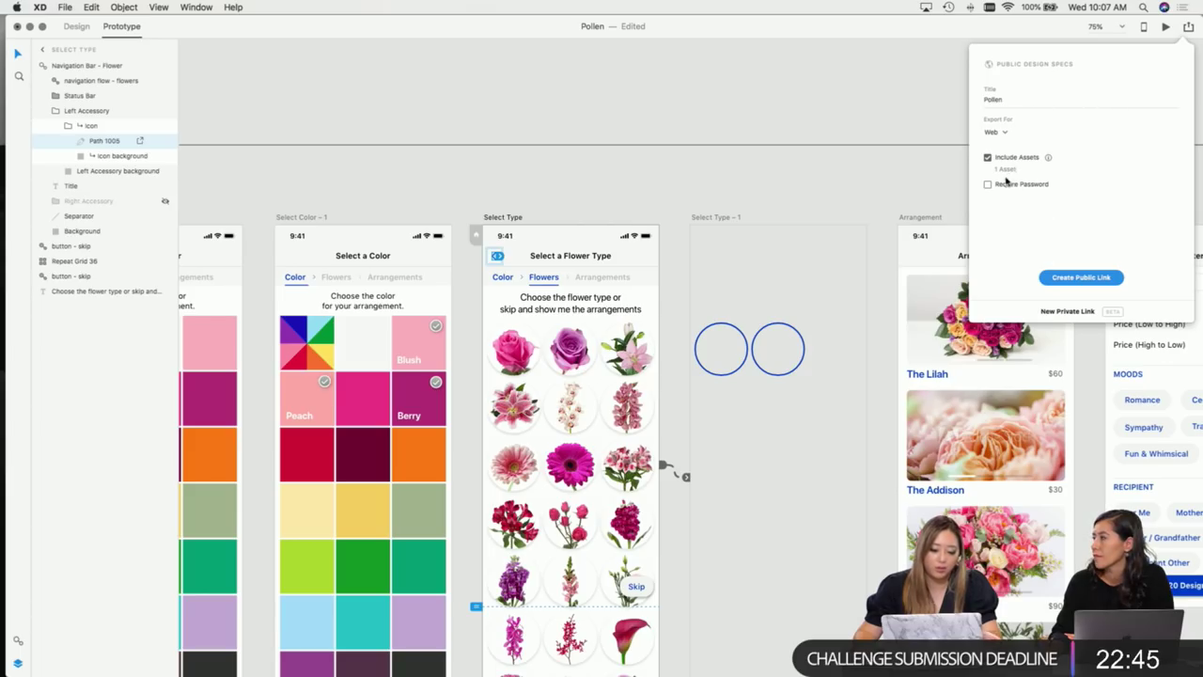
click(1064, 282)
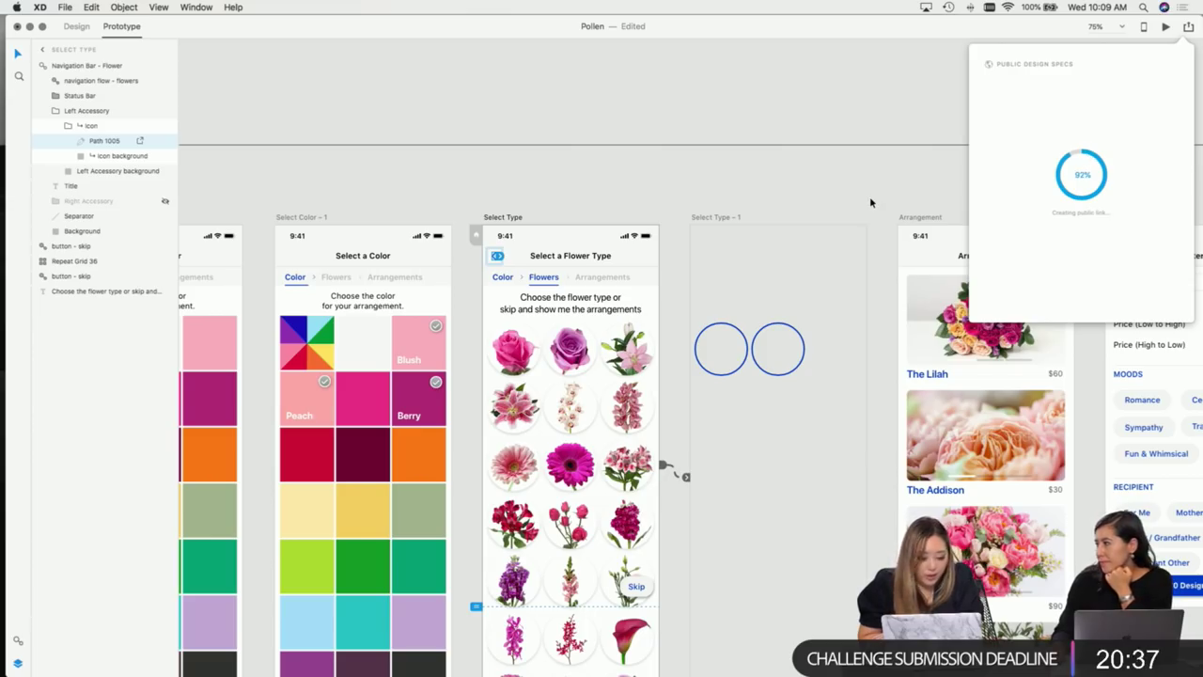
key(Escape)
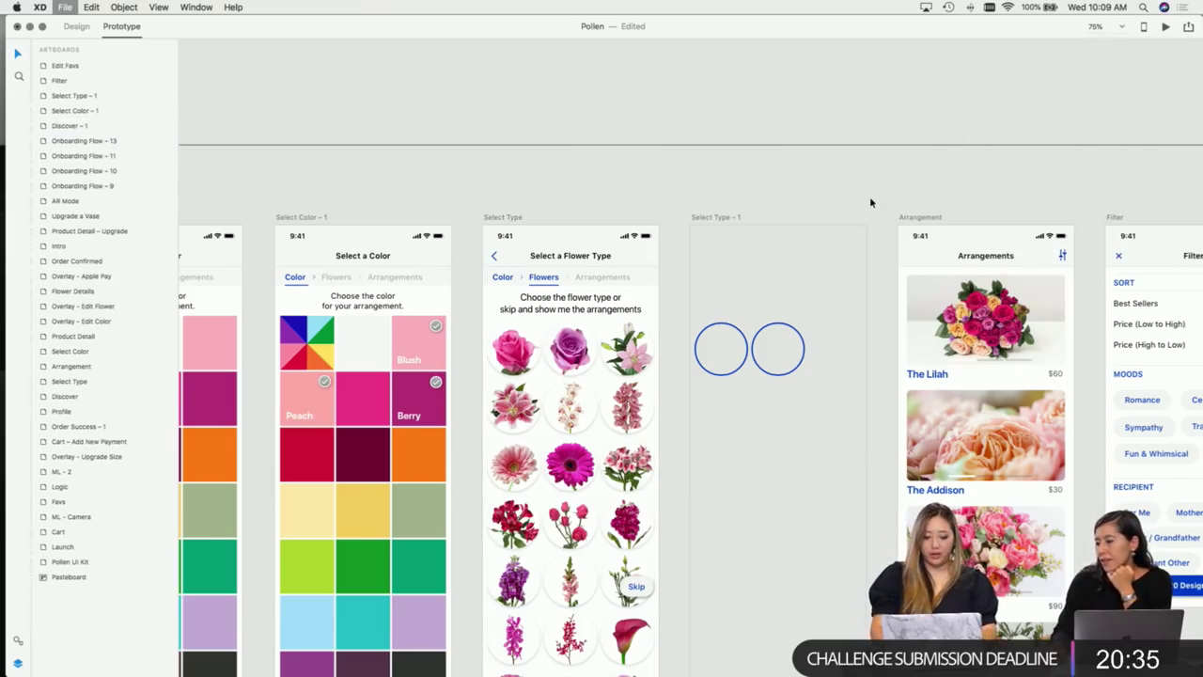
Step: Save the document and review the artboards at the start of the Design Day 1 section
key(super+s)
key(super+minus)
scroll(871, 202, left, 2)
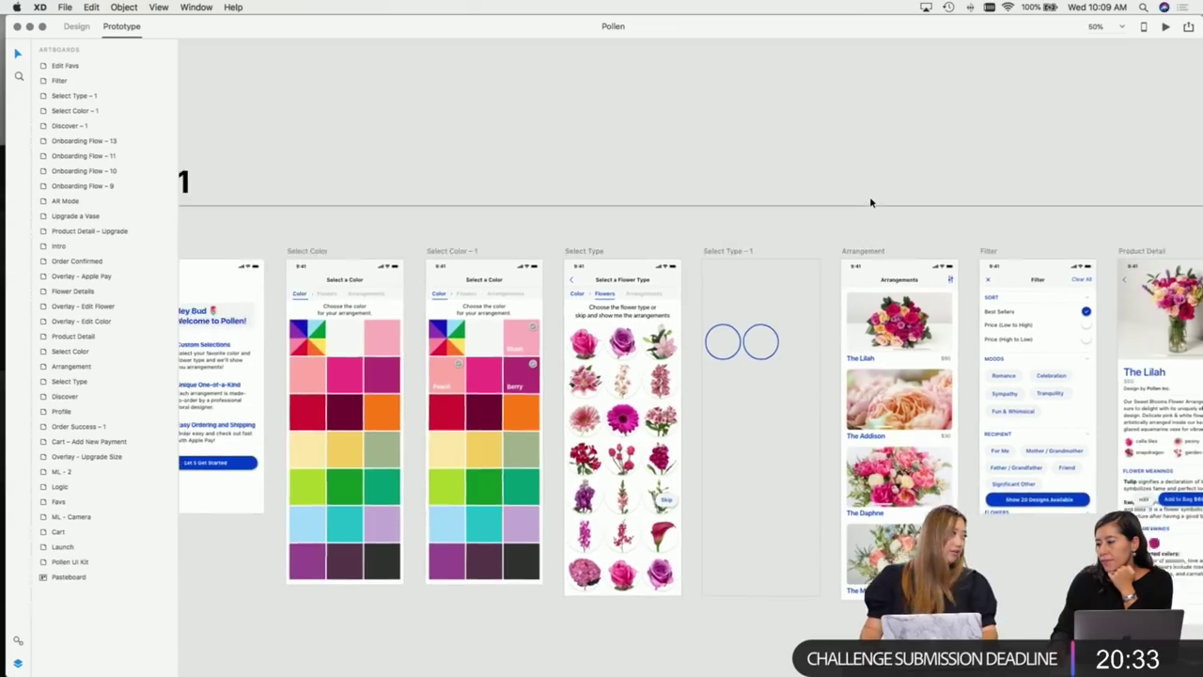
scroll(871, 202, left, 5)
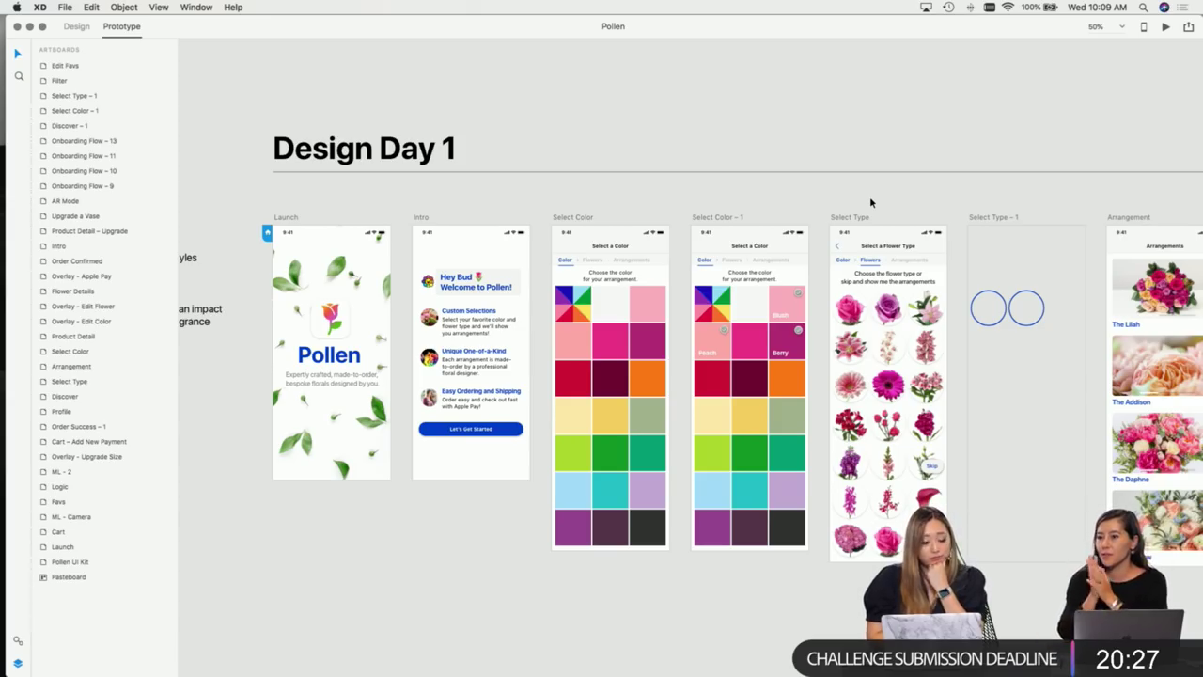
scroll(870, 202, left, 5)
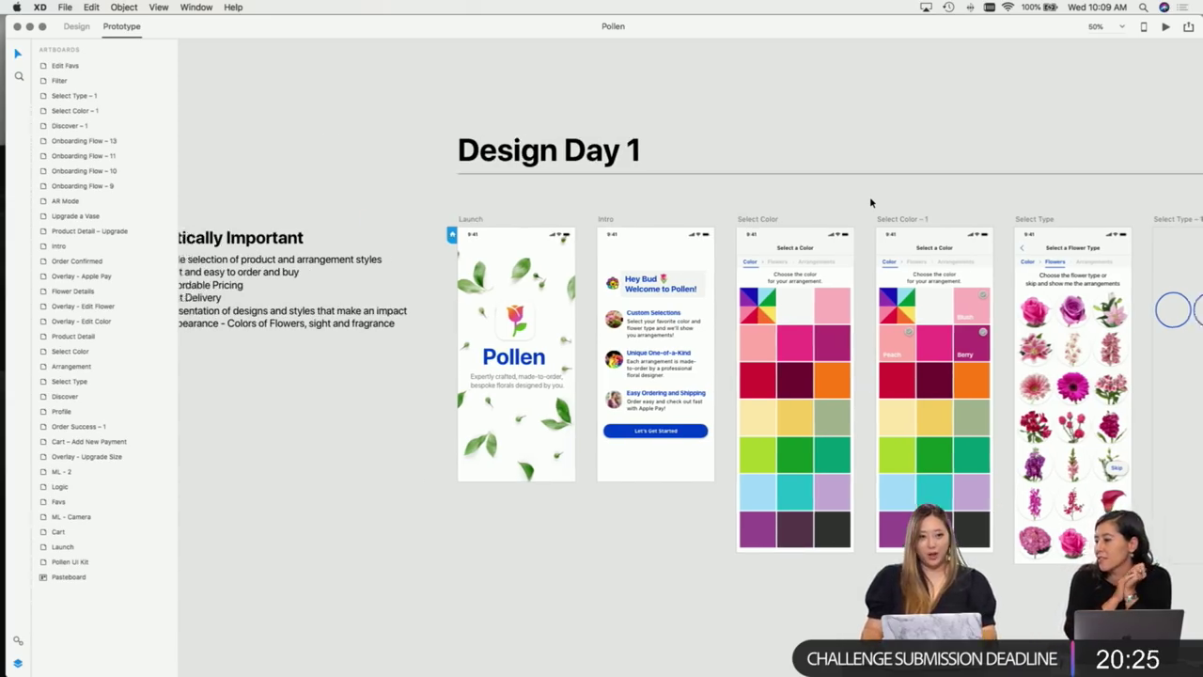
Step: Switch to the AdobeXD Live - Day 2 deck in Keynote and show its slide navigator
mouse_move(2, 326)
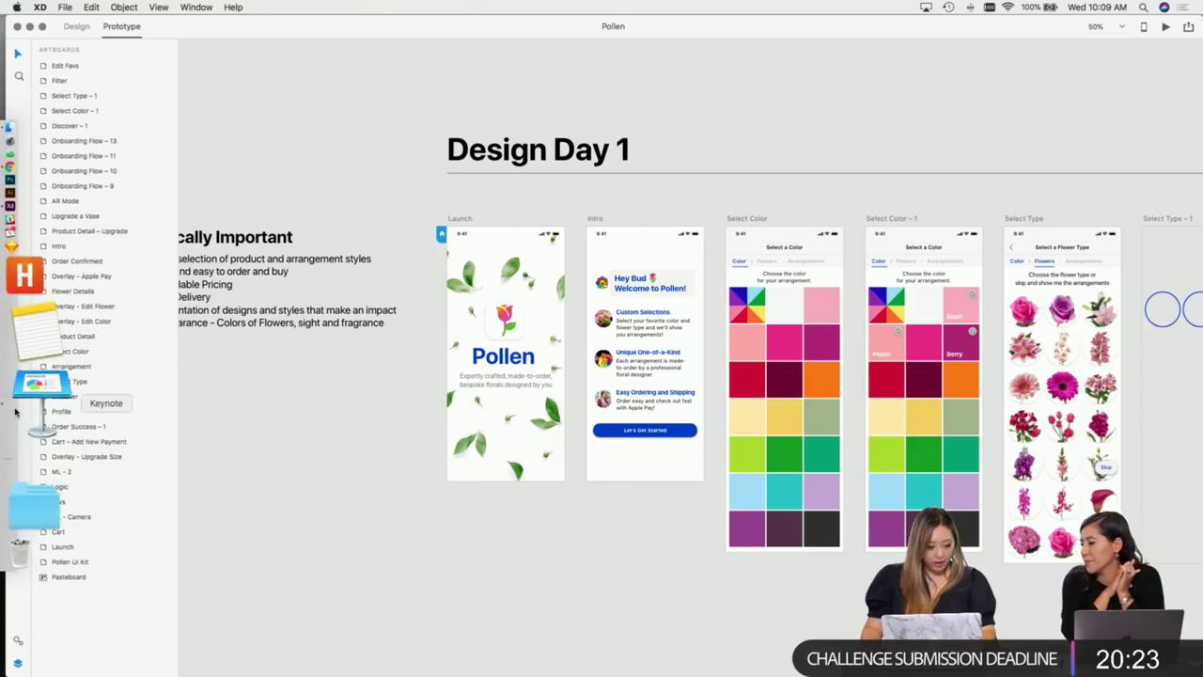
click(15, 411)
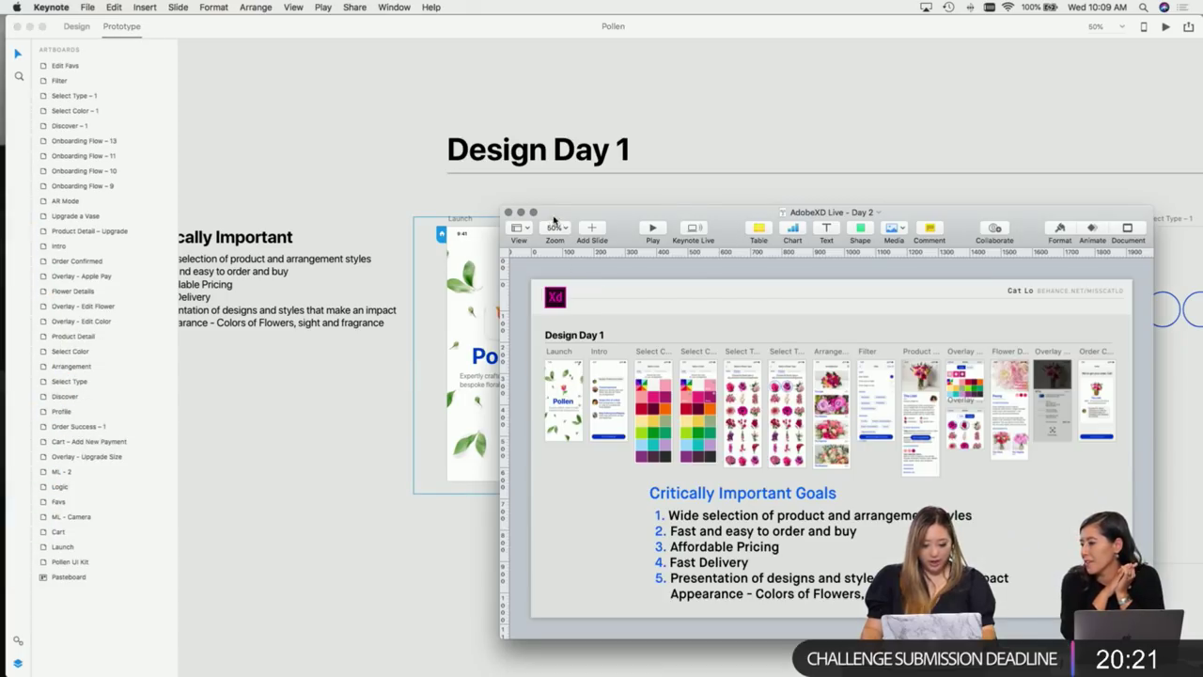
click(524, 228)
click(547, 246)
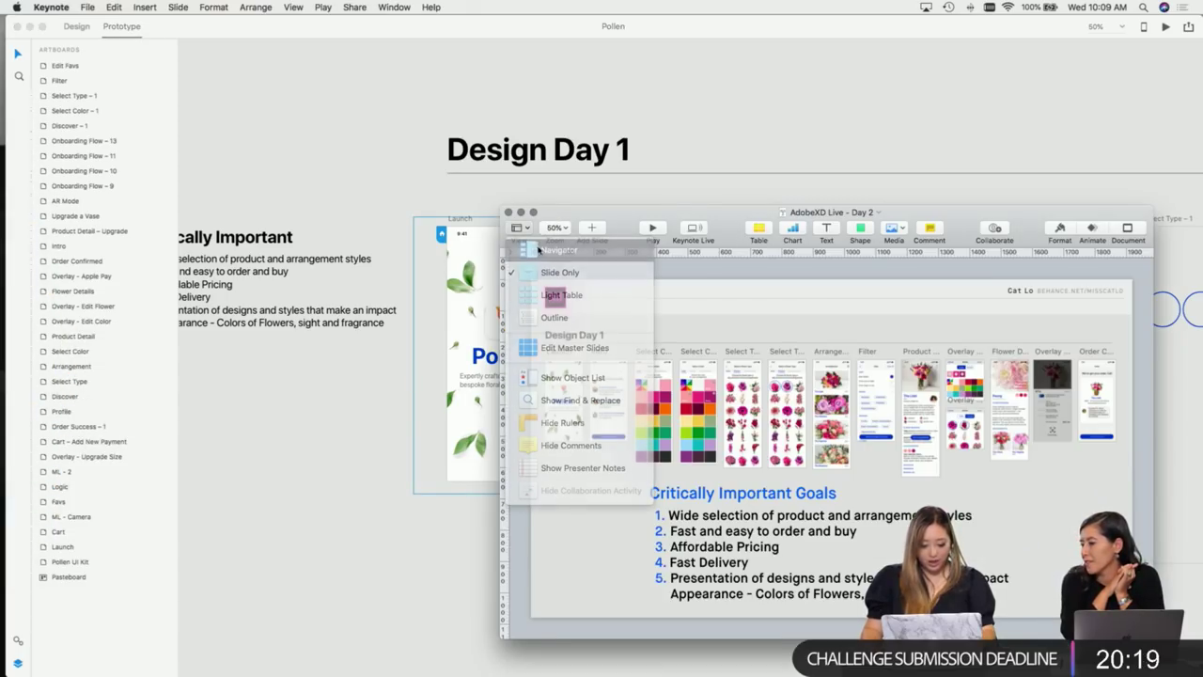
Step: Enlarge the deck's window and present the New Features slide
click(536, 588)
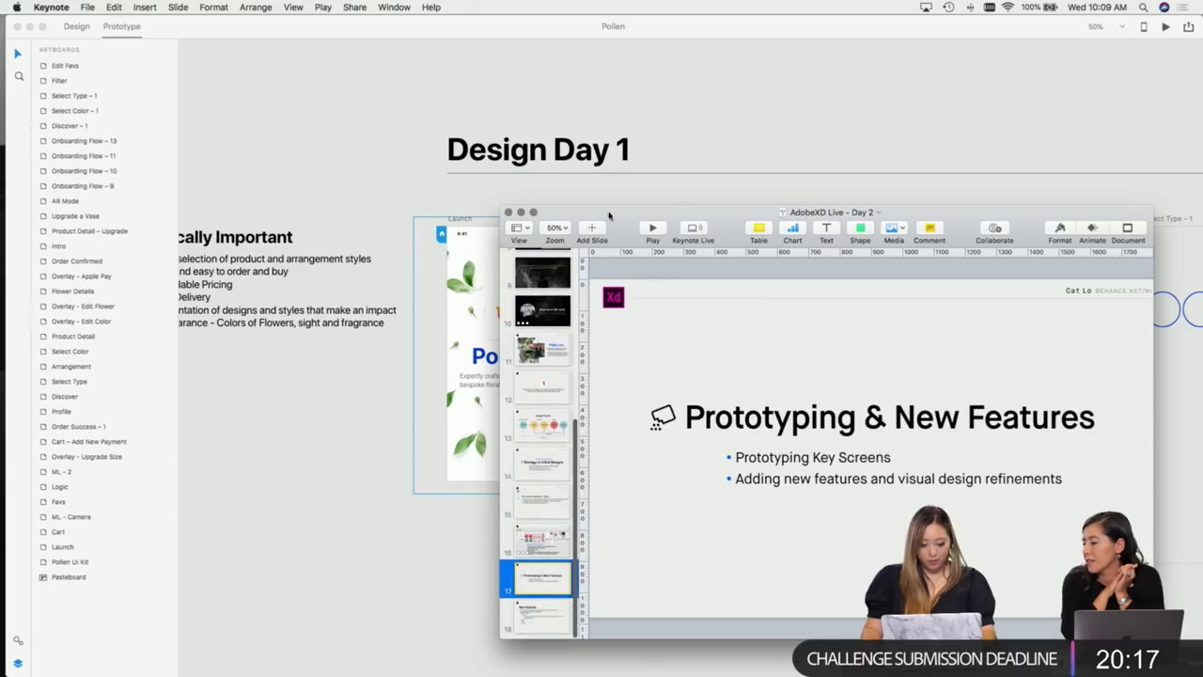
drag(499, 206, 47, 5)
key(Down)
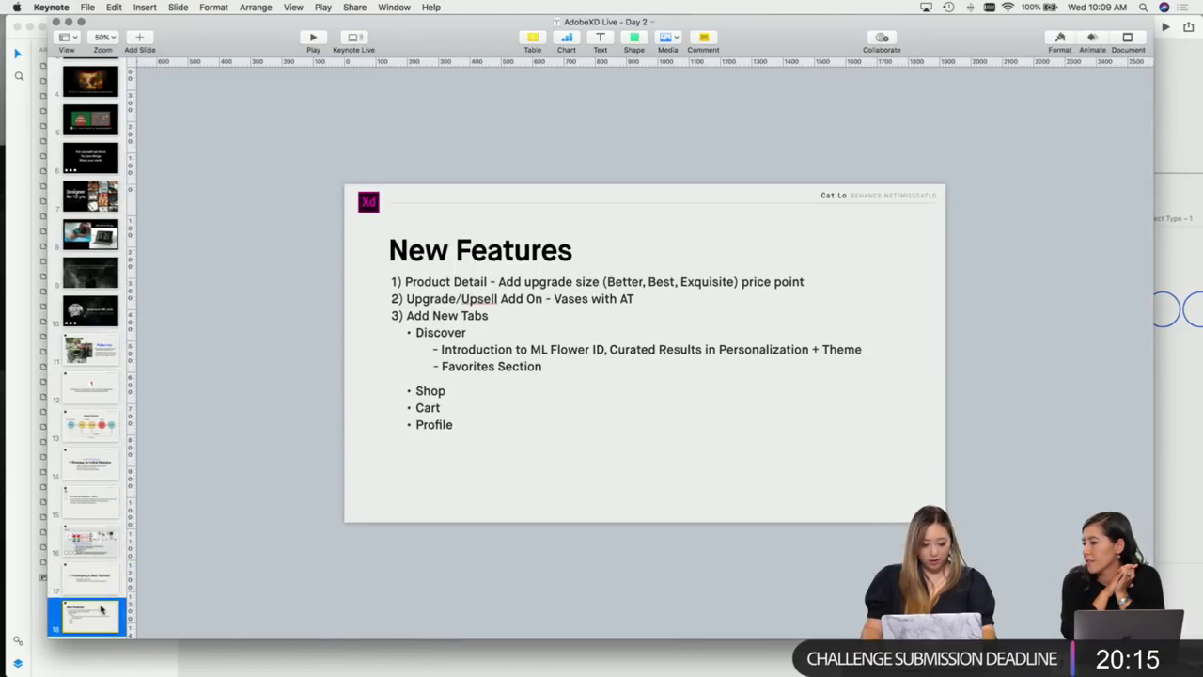
click(310, 39)
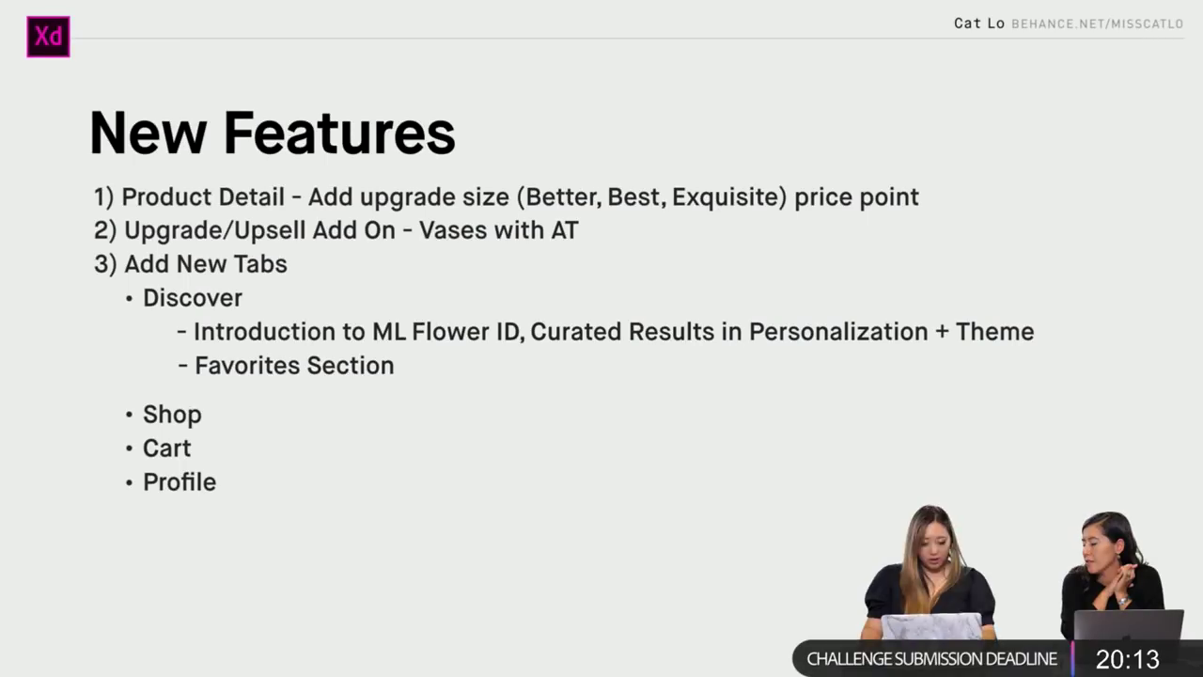
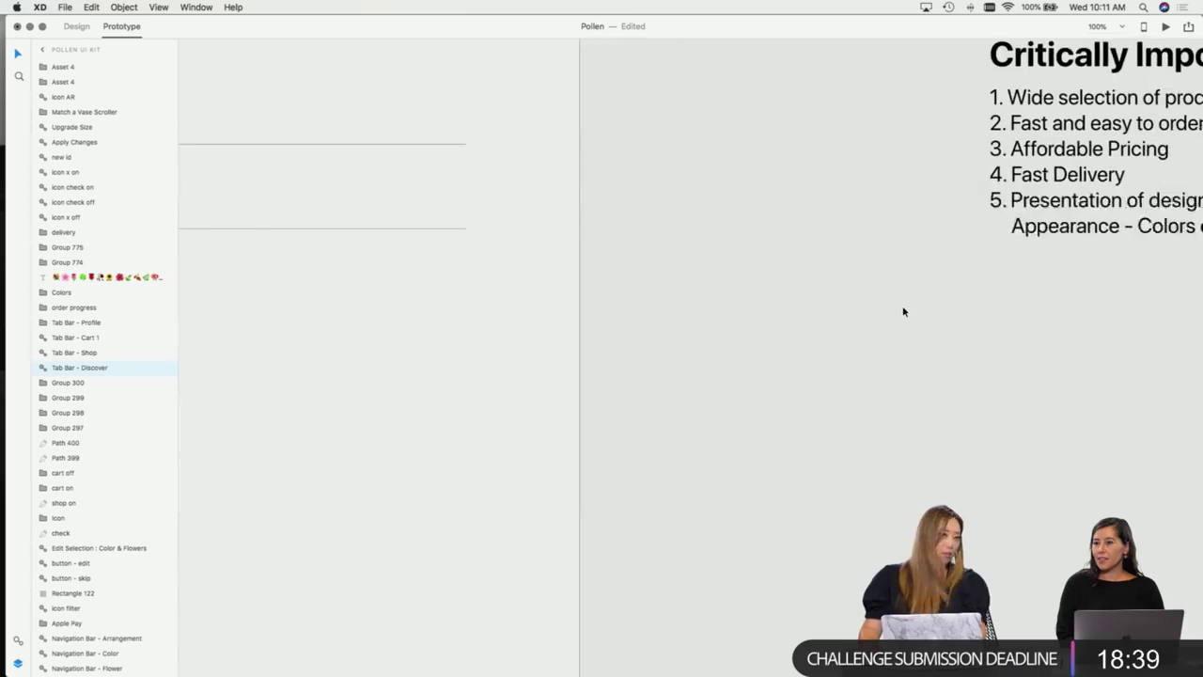
Step: Examine the New Features list and the Feature Upgrades wireframes on the XD canvas
scroll(899, 317, down, 10)
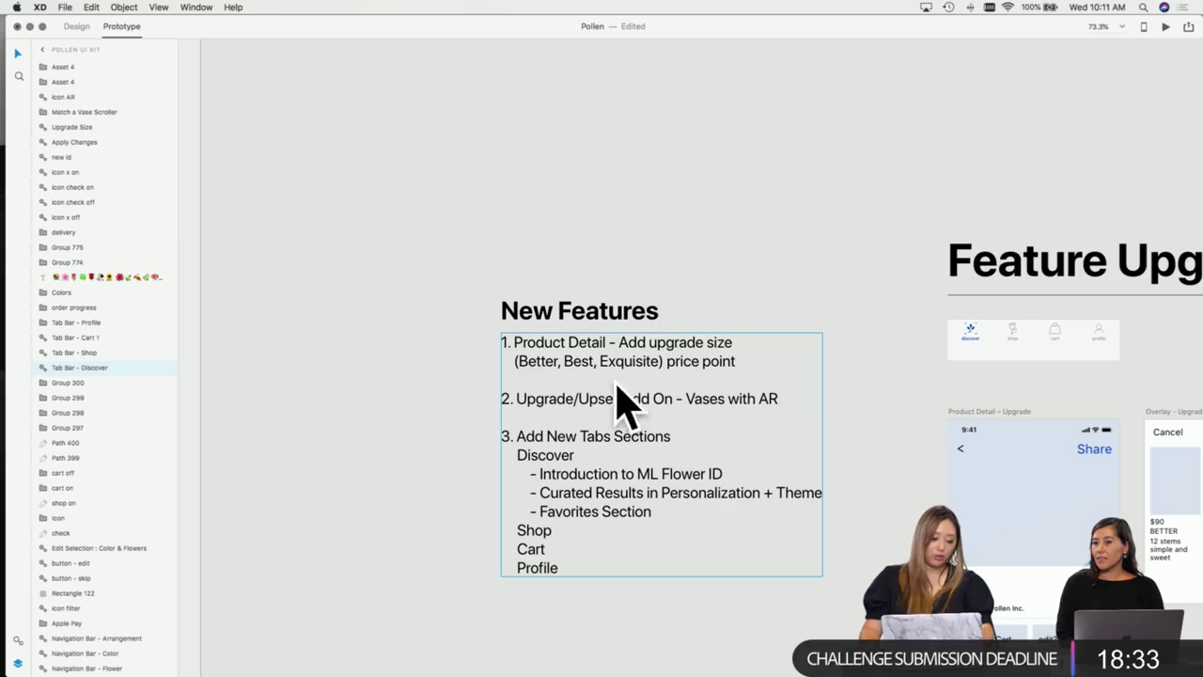
scroll(616, 366, right, 10)
scroll(617, 364, down, 3)
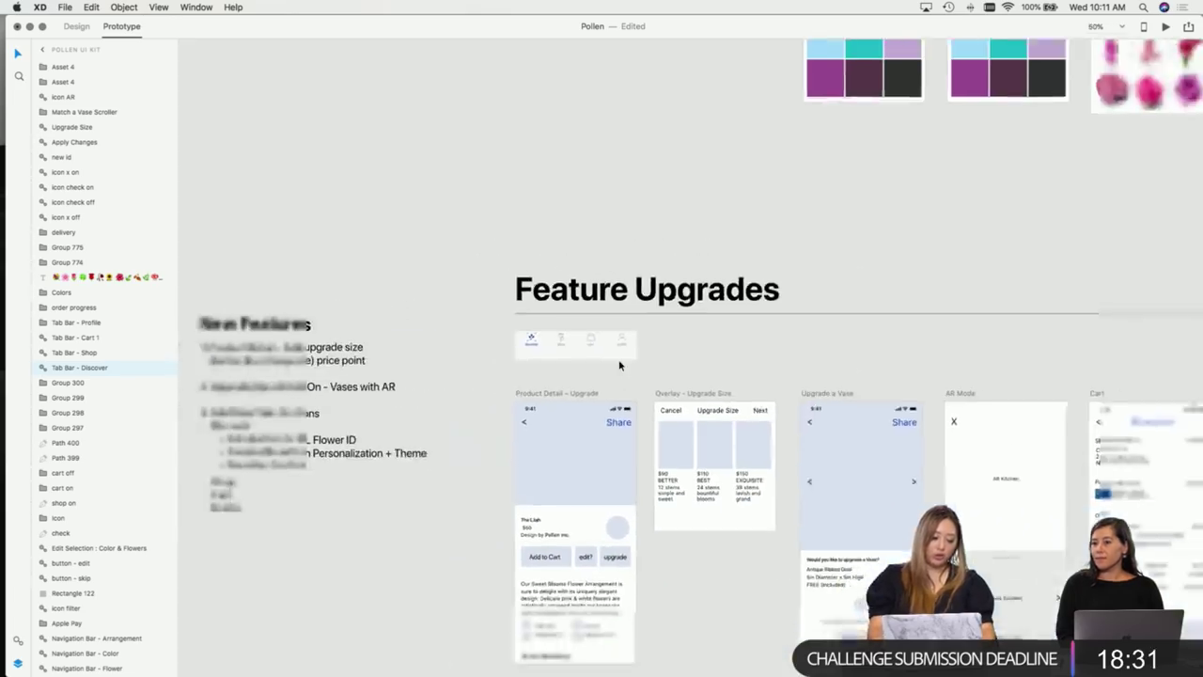
scroll(1087, 469, right, 4)
scroll(1089, 475, down, 2)
scroll(1090, 475, down, 1)
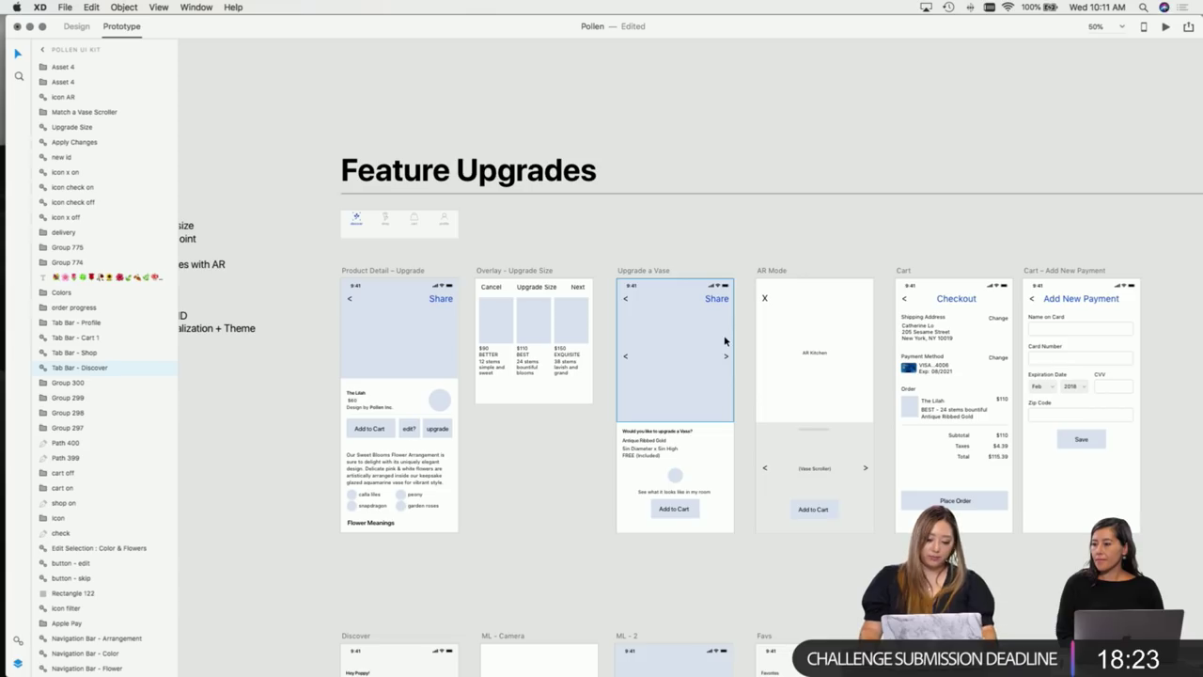
scroll(501, 373, left, 5)
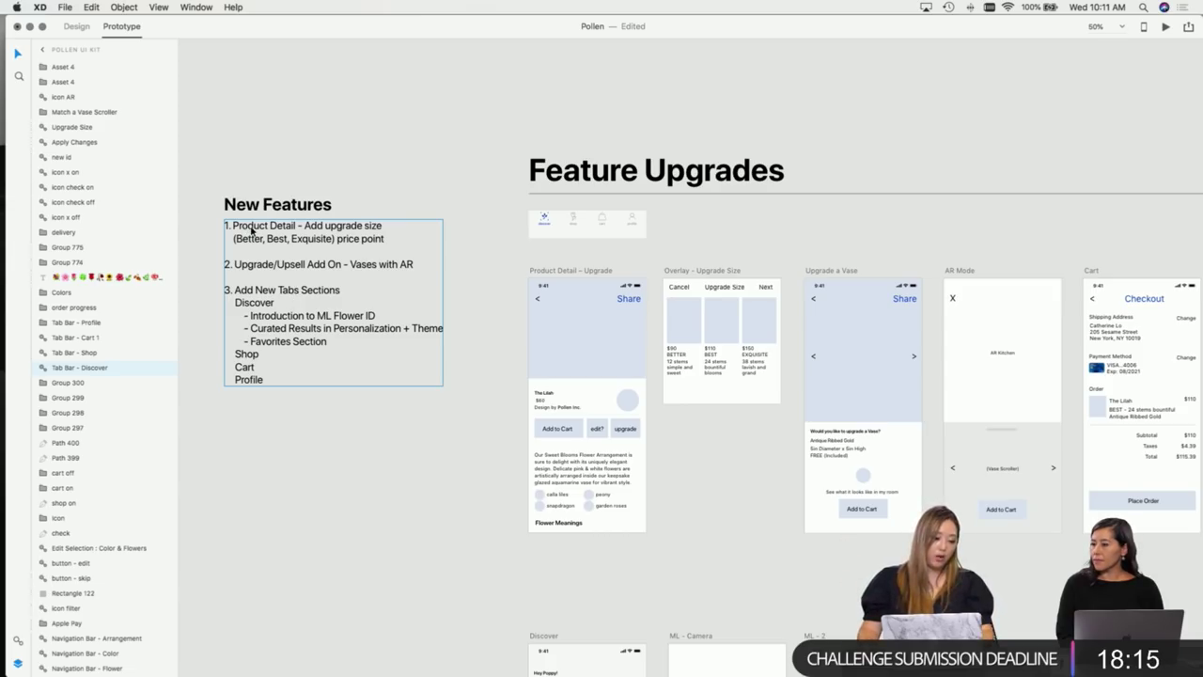
Step: Select the Product Detail artboard in the Design Day 1 row and switch to Design mode
click(520, 98)
scroll(520, 98, up, 5)
scroll(520, 97, right, 3)
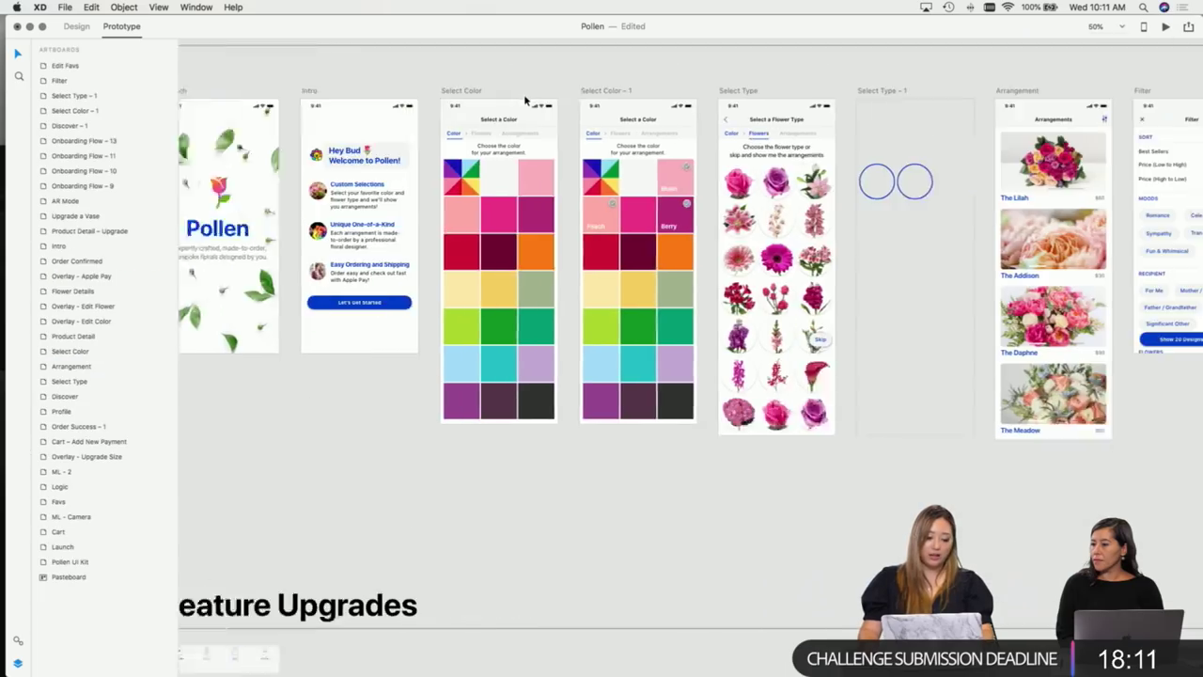
scroll(525, 100, right, 5)
click(933, 91)
key(super+plus)
click(77, 26)
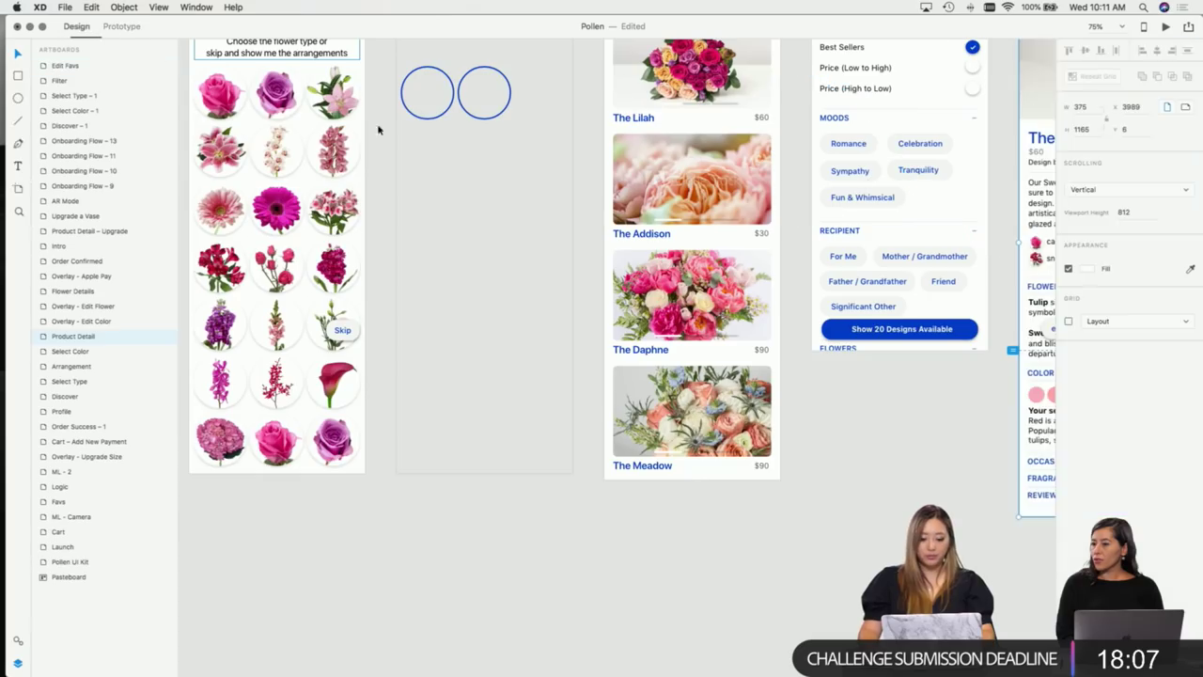
scroll(871, 334, right, 10)
scroll(871, 334, up, 2)
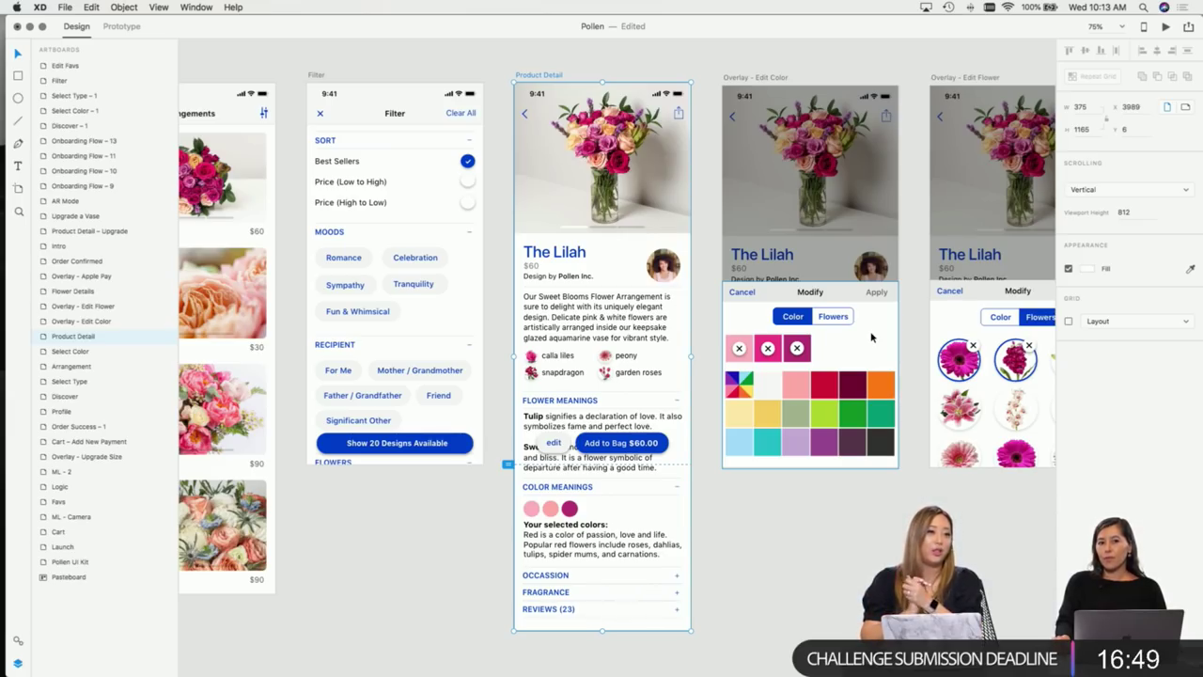
Step: Examine the AR Mode, Cart and Add New Payment wireframes in the Feature Upgrades section
scroll(872, 336, down, 10)
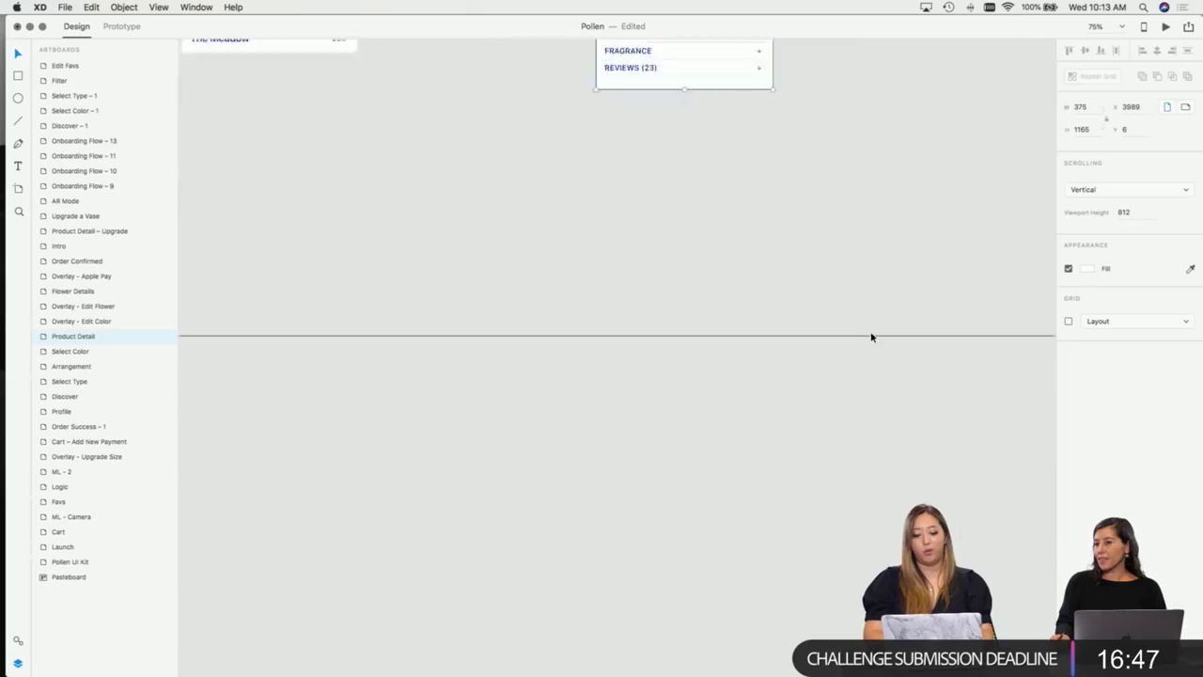
scroll(871, 337, down, 4)
scroll(871, 337, left, 5)
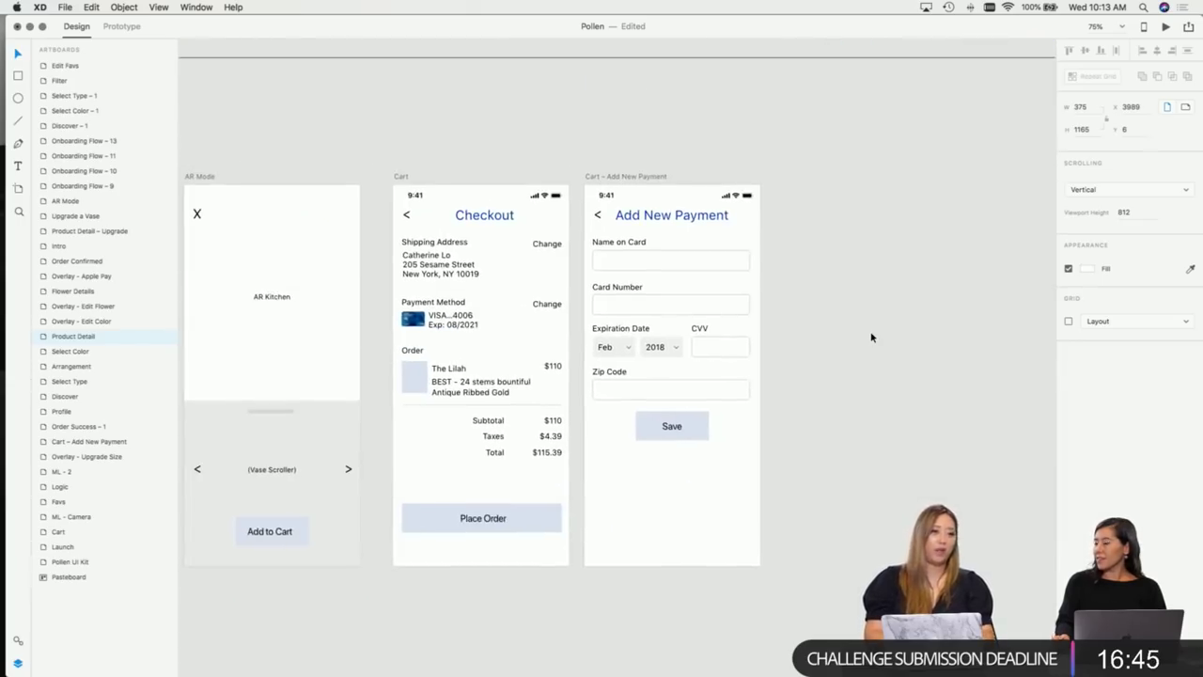
scroll(871, 336, right, 6)
scroll(871, 336, up, 2)
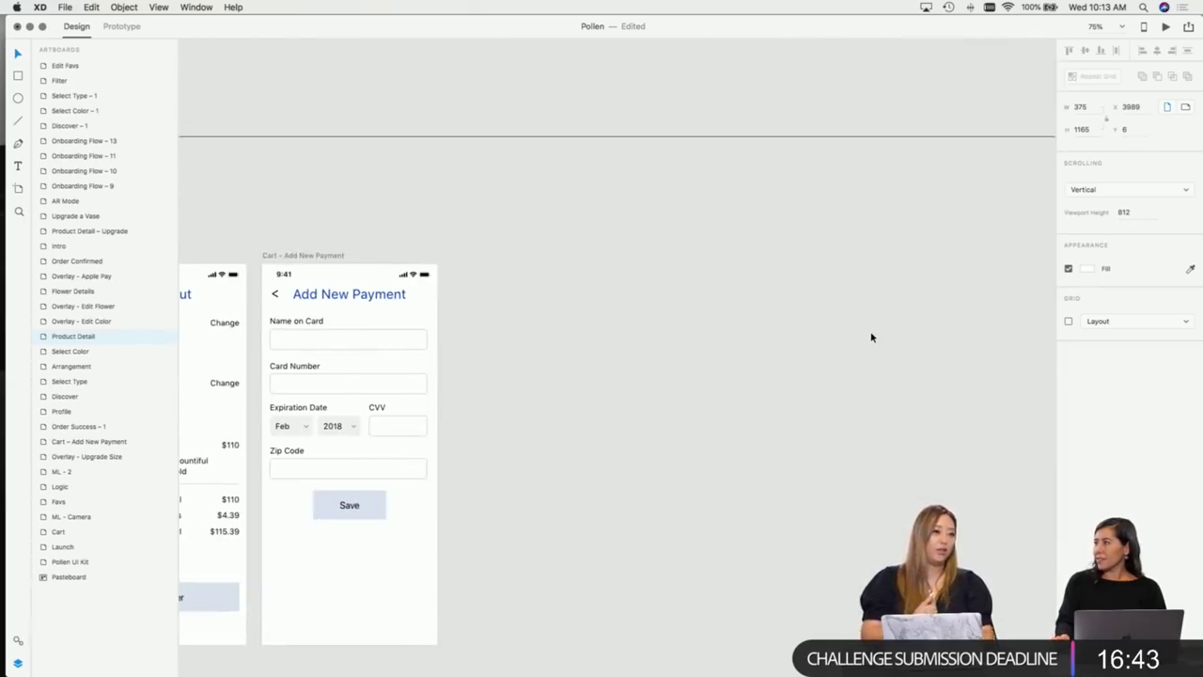
scroll(871, 337, left, 3)
scroll(871, 337, down, 2)
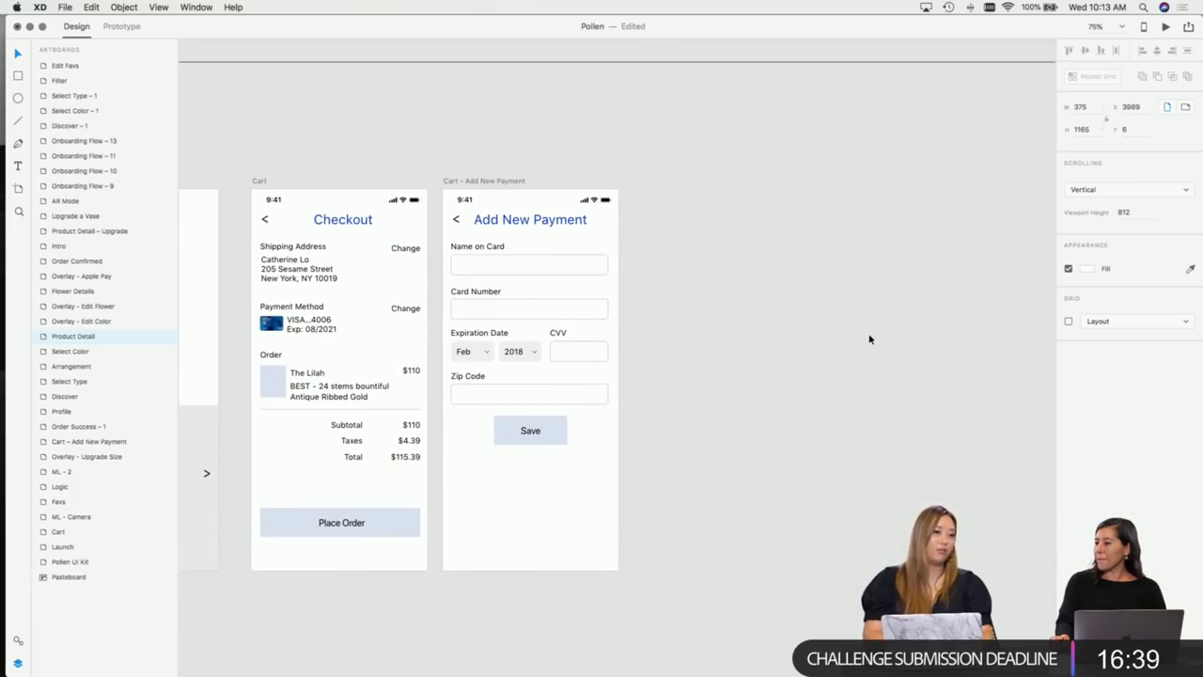
Step: Move the edit and Add to Bag buttons together up to Y 458 on the Product Detail artboard
scroll(869, 340, up, 15)
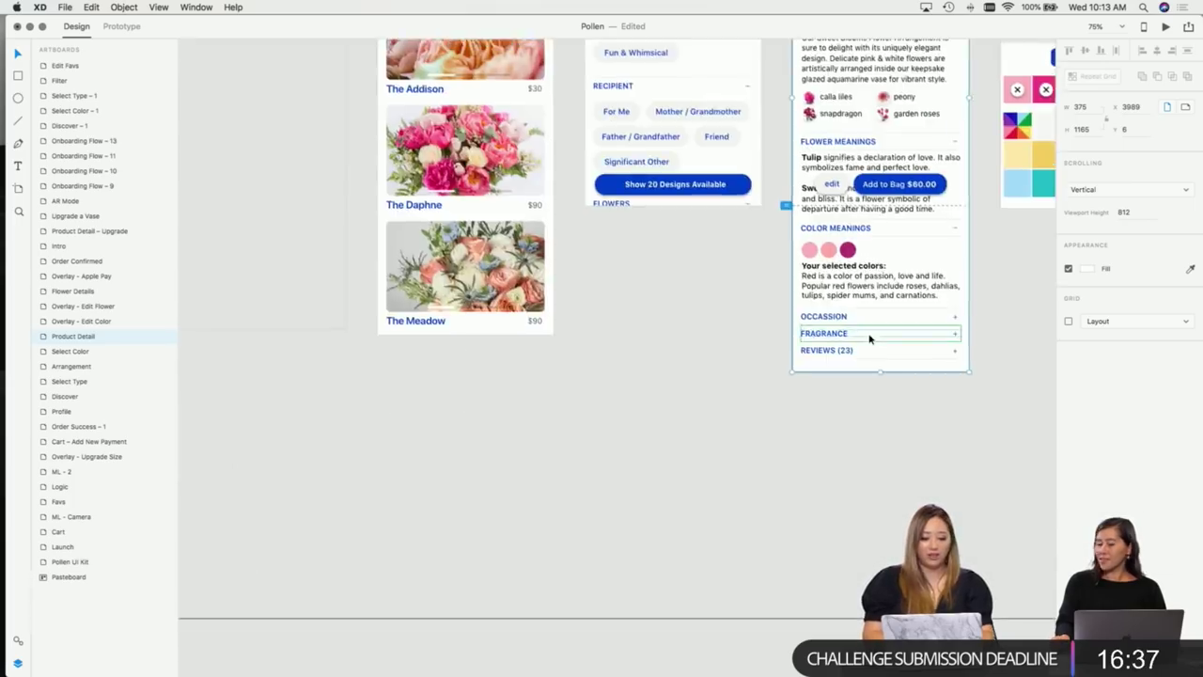
key(super+equal)
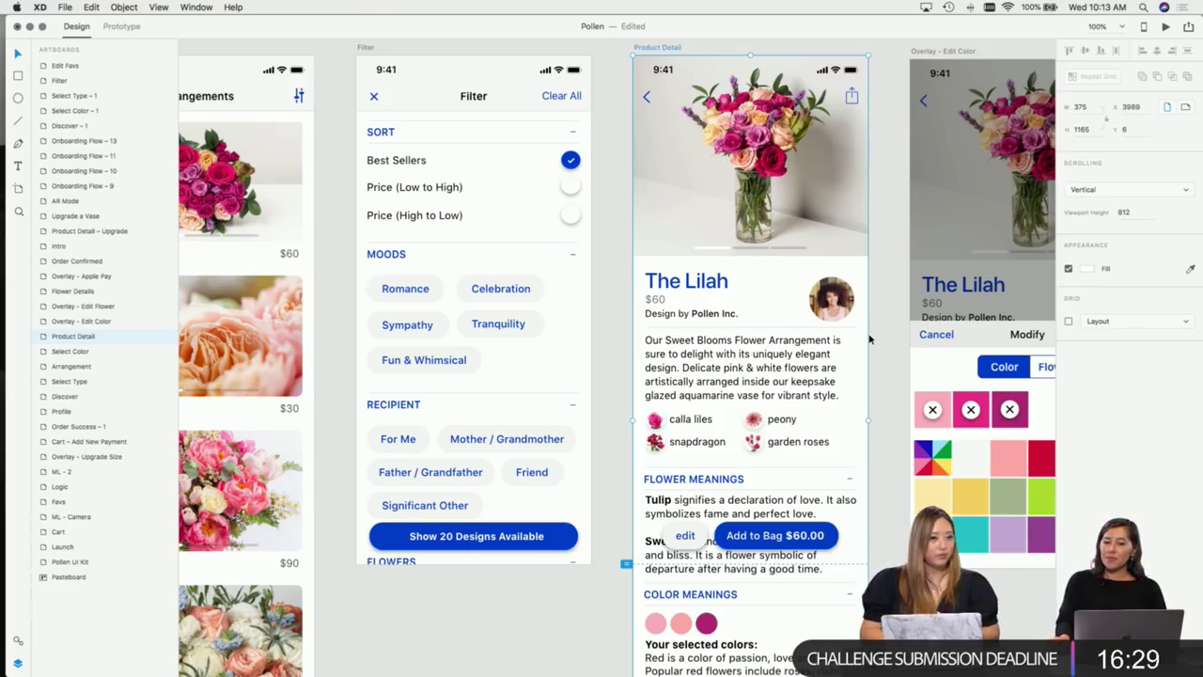
click(685, 535)
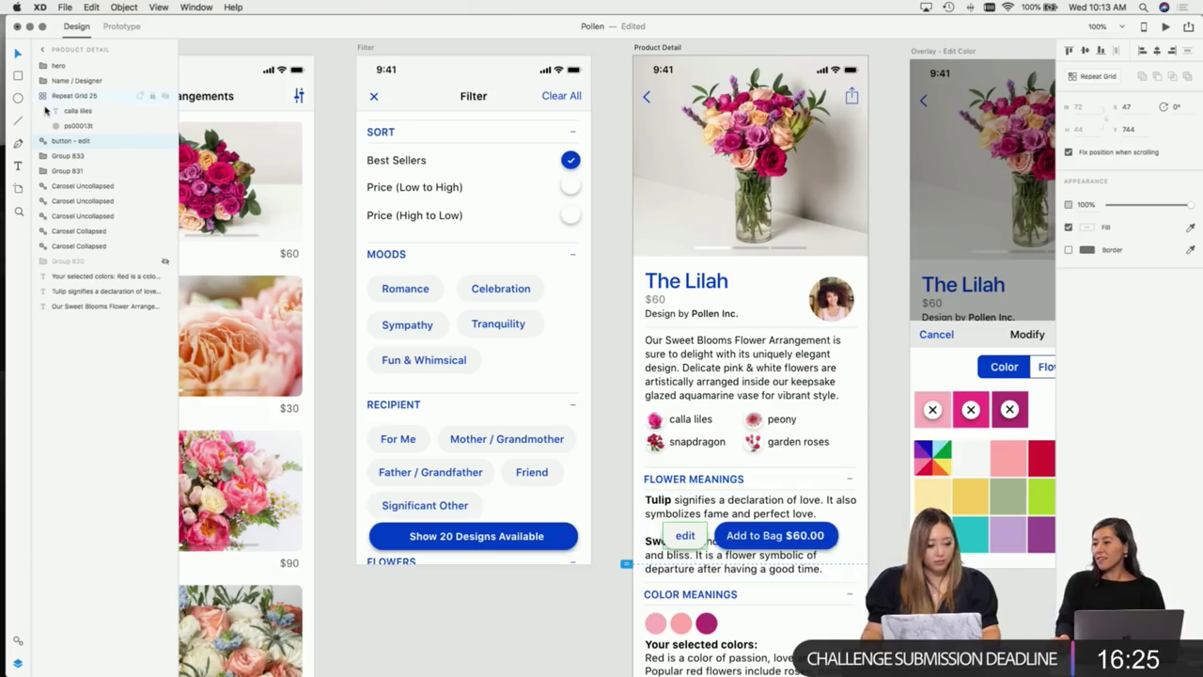
shift+click(777, 547)
drag(777, 547, 775, 368)
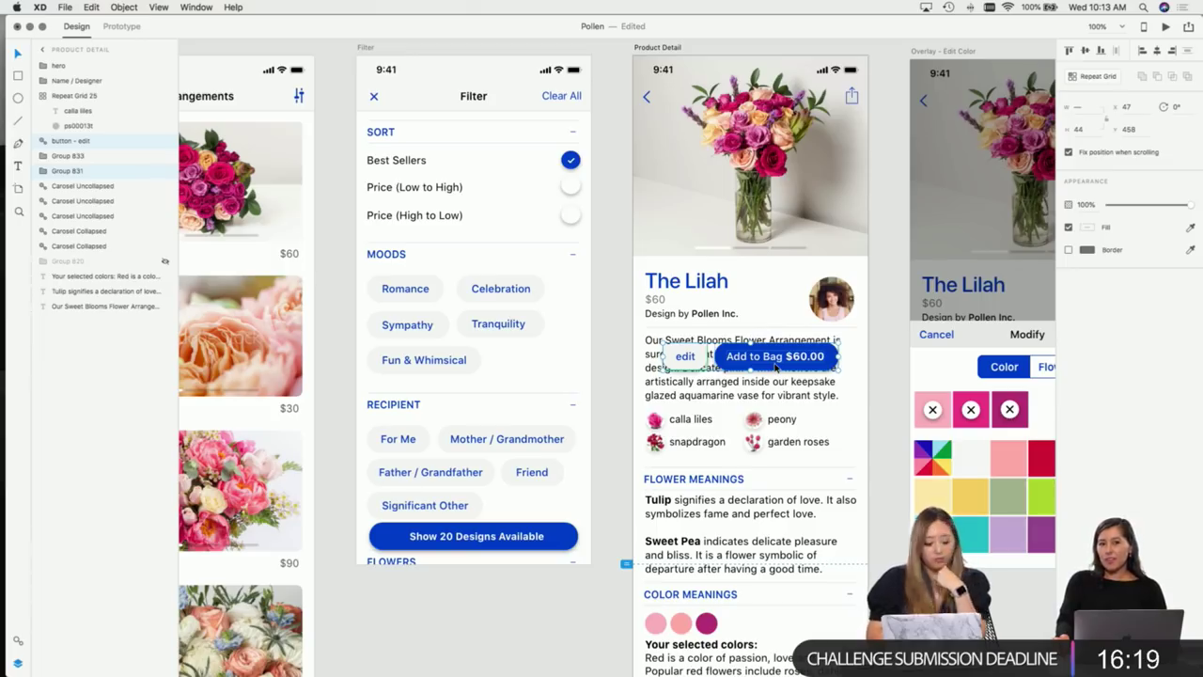
Step: Shift the Product Detail description, flower list and all sections below it down 80 px to clear the two buttons
scroll(775, 367, down, 5)
click(732, 631)
shift+click(719, 612)
shift+click(706, 588)
shift+click(737, 545)
shift+click(676, 500)
shift+click(686, 472)
shift+click(699, 376)
shift+click(699, 357)
shift+click(700, 329)
shift+click(677, 282)
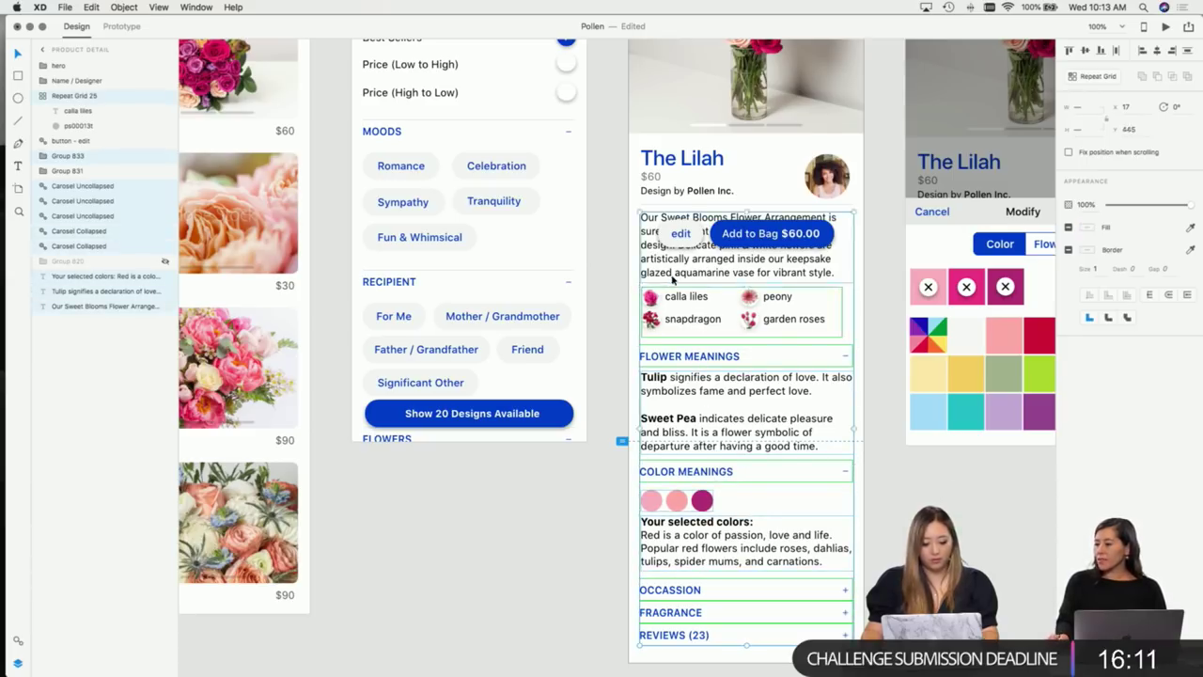
key(shift+Down)
key(shift+Down)
key(shift+Down)
key(shift+Down)
key(shift+Down)
key(shift+Down)
key(shift+Down)
key(shift+Down)
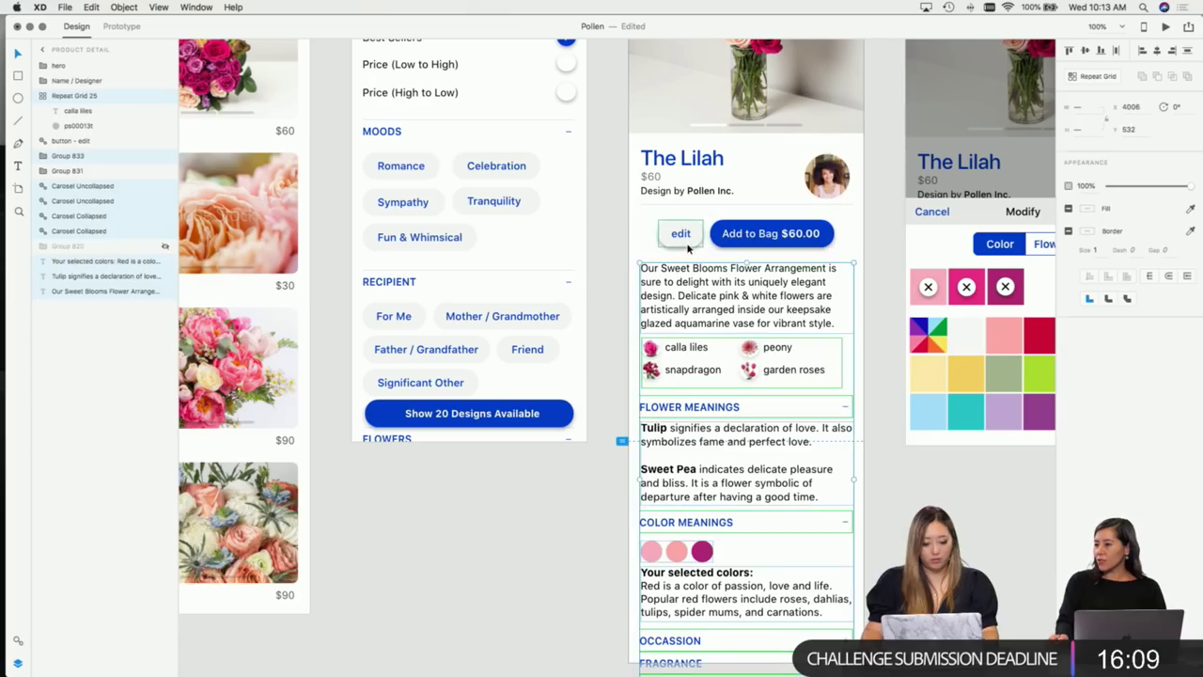
Step: Swap the two Product Detail buttons so Add to Bag comes first and edit follows it at X 226
click(680, 235)
drag(685, 247, 781, 246)
click(811, 241)
click(810, 241)
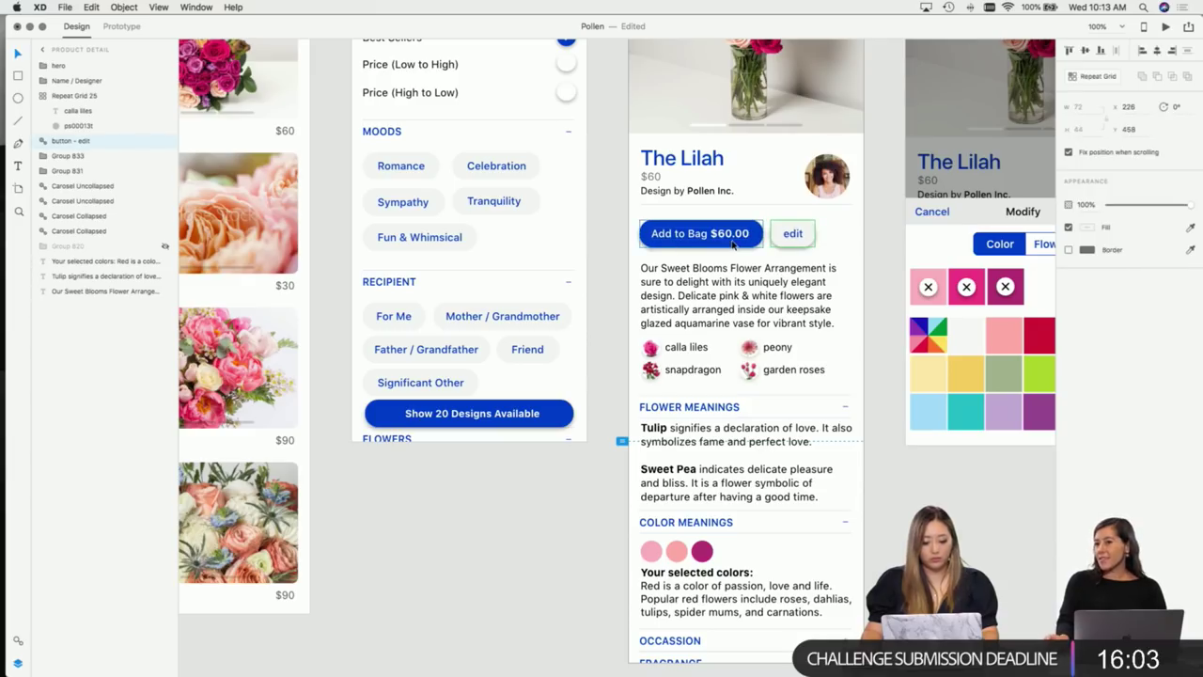
Step: Move the Add to Bag and edit buttons together up to Y 450 on the Product Detail artboard
scroll(732, 244, up, 5)
scroll(742, 245, right, 5)
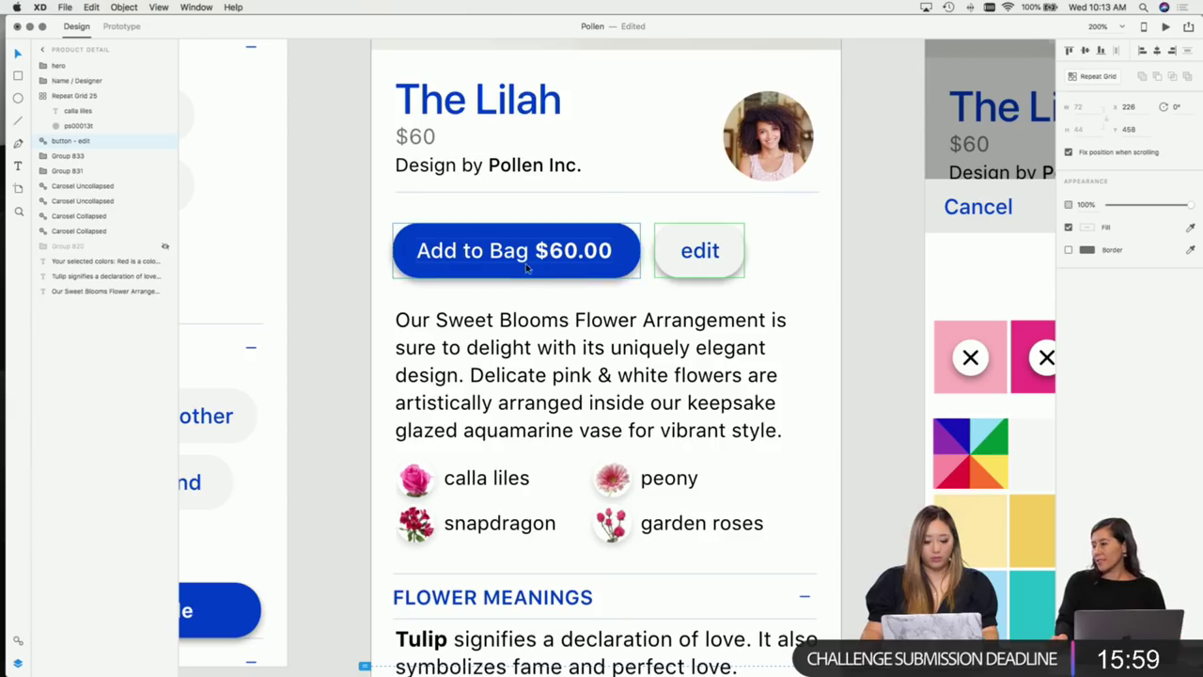
drag(710, 246, 710, 255)
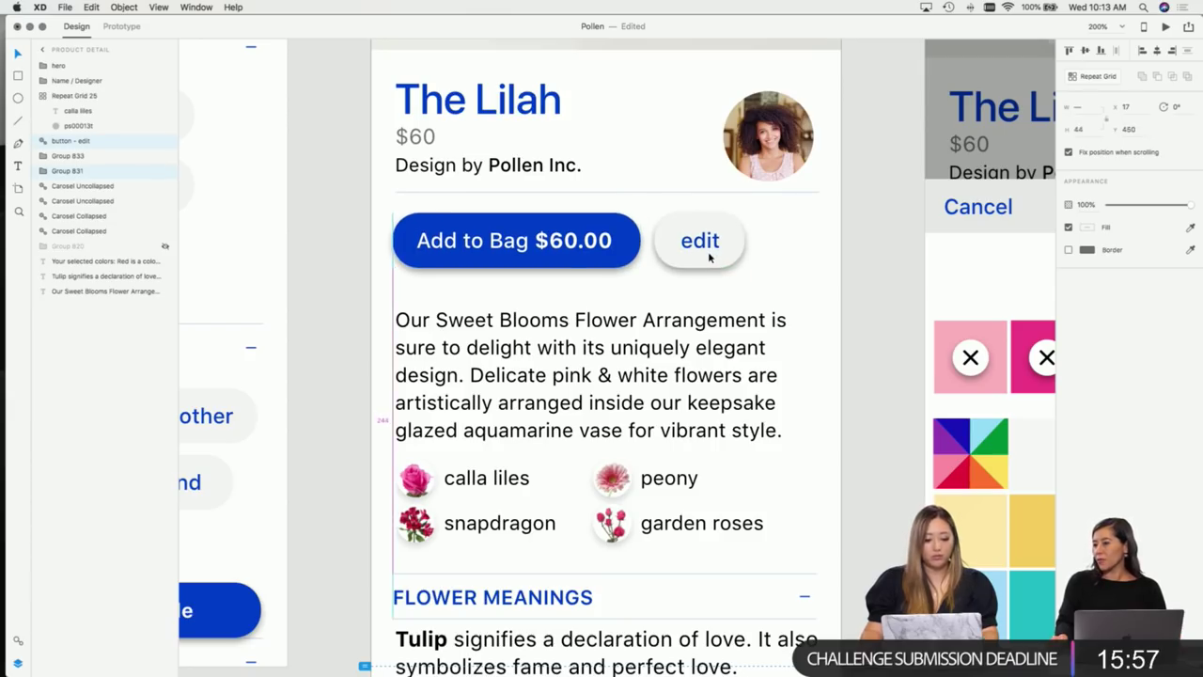
key(Escape)
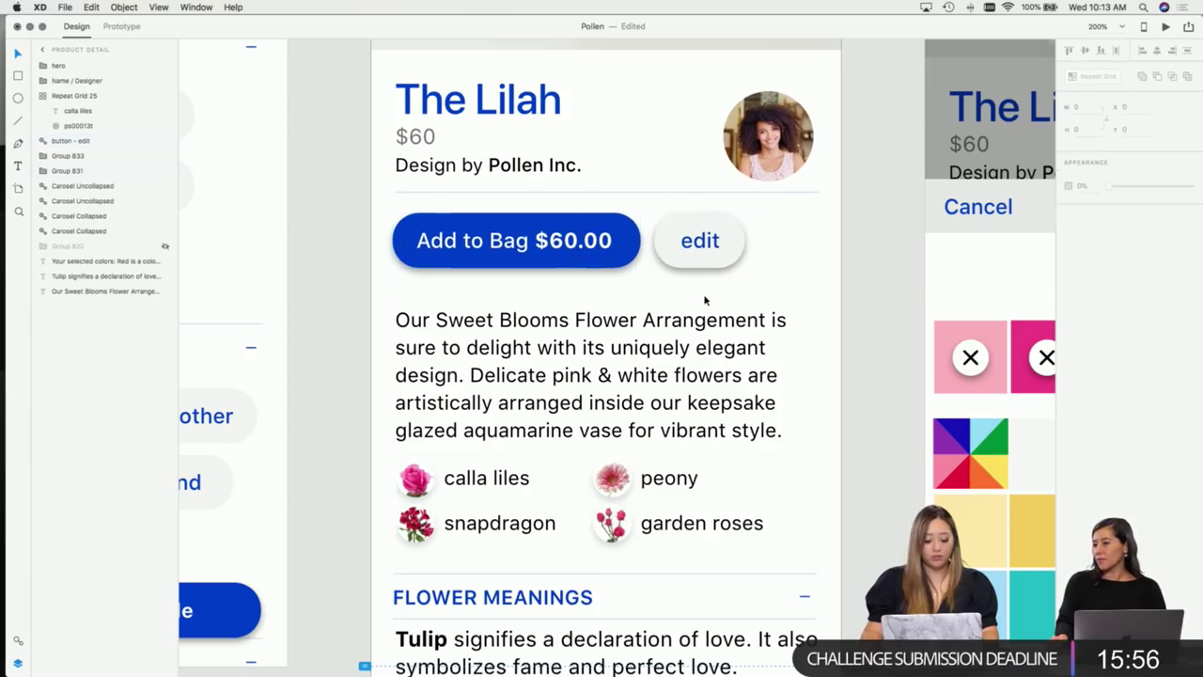
Step: Look through the document's assets for the button symbols
click(17, 639)
scroll(93, 352, down, 15)
scroll(93, 352, up, 3)
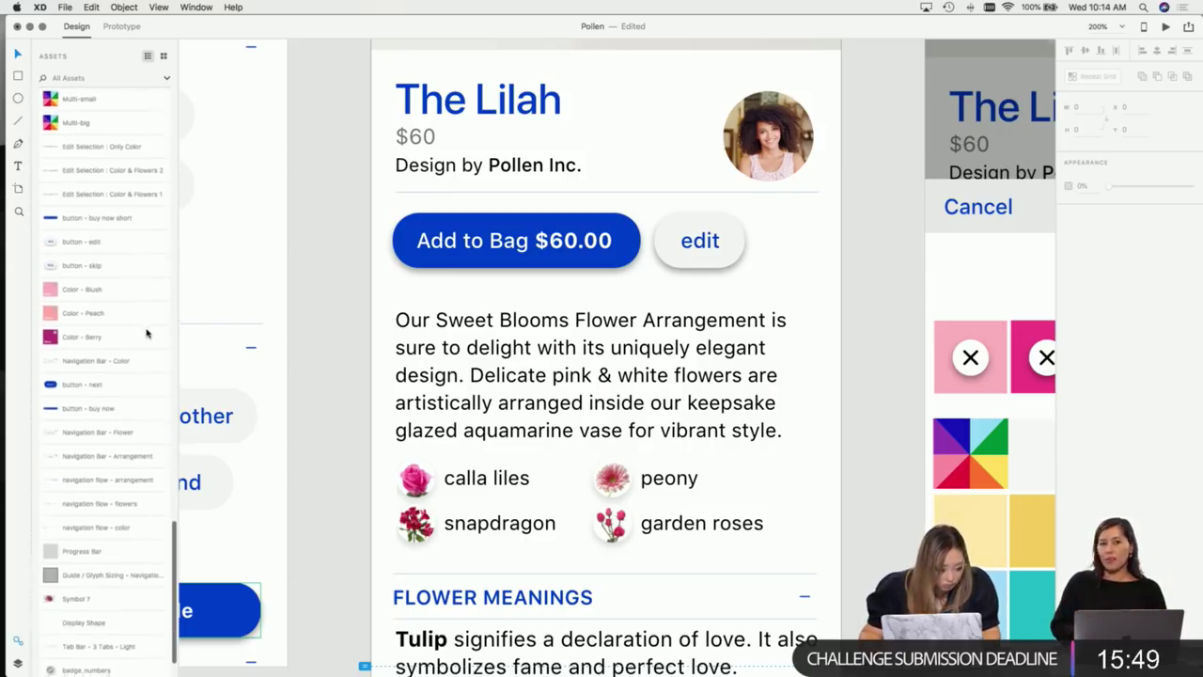
scroll(146, 332, down, 3)
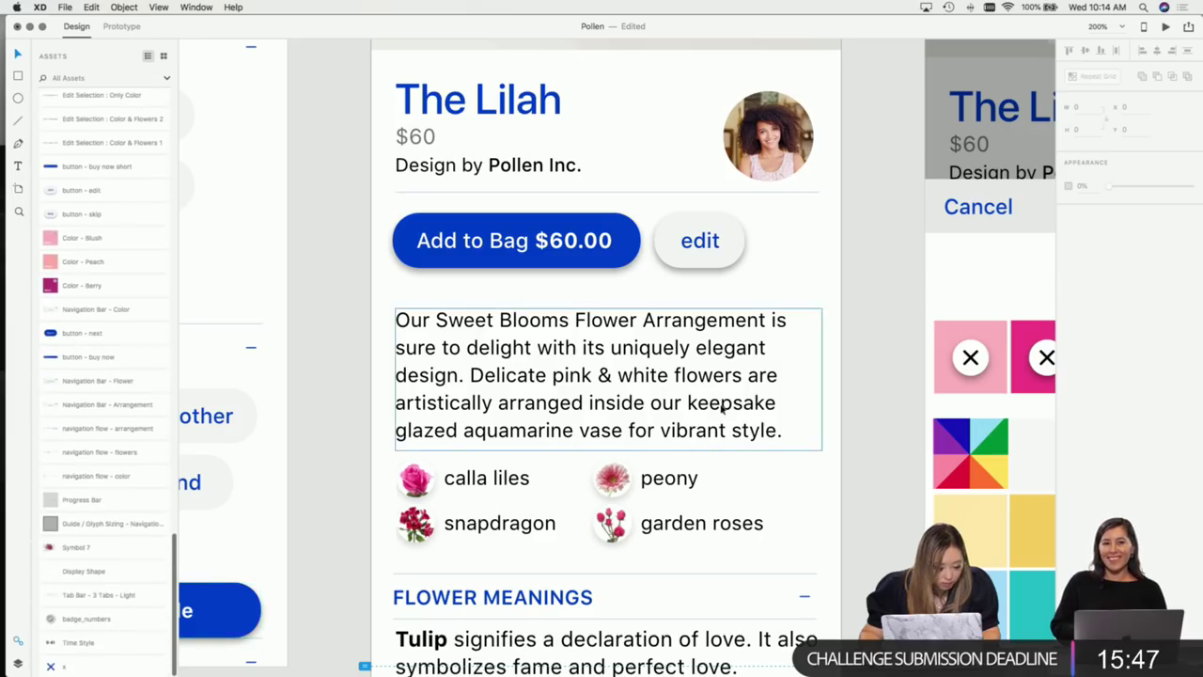
scroll(109, 230, up, 8)
scroll(113, 234, up, 20)
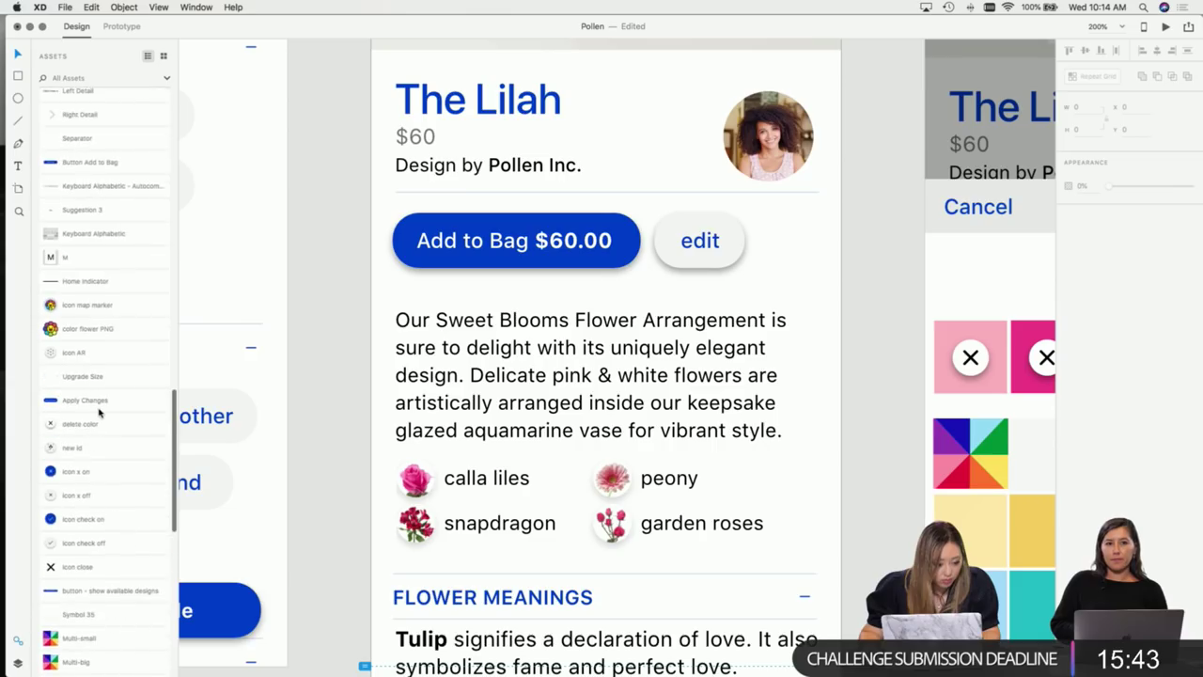
double_click(712, 257)
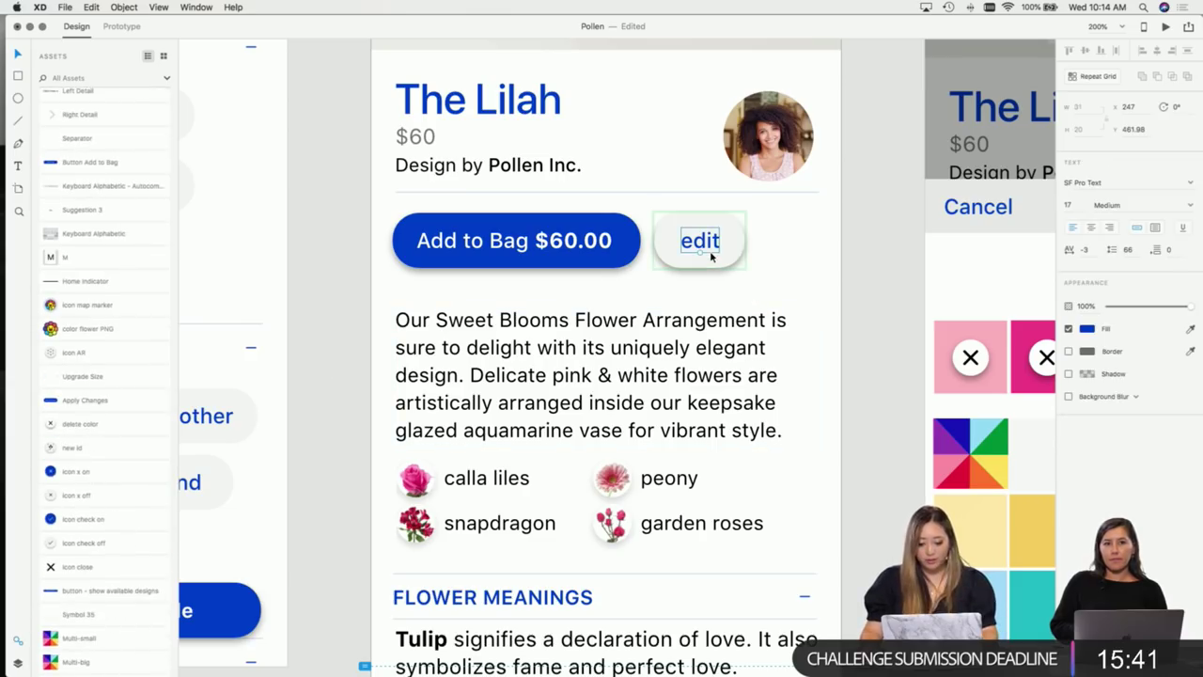
drag(720, 260, 735, 318)
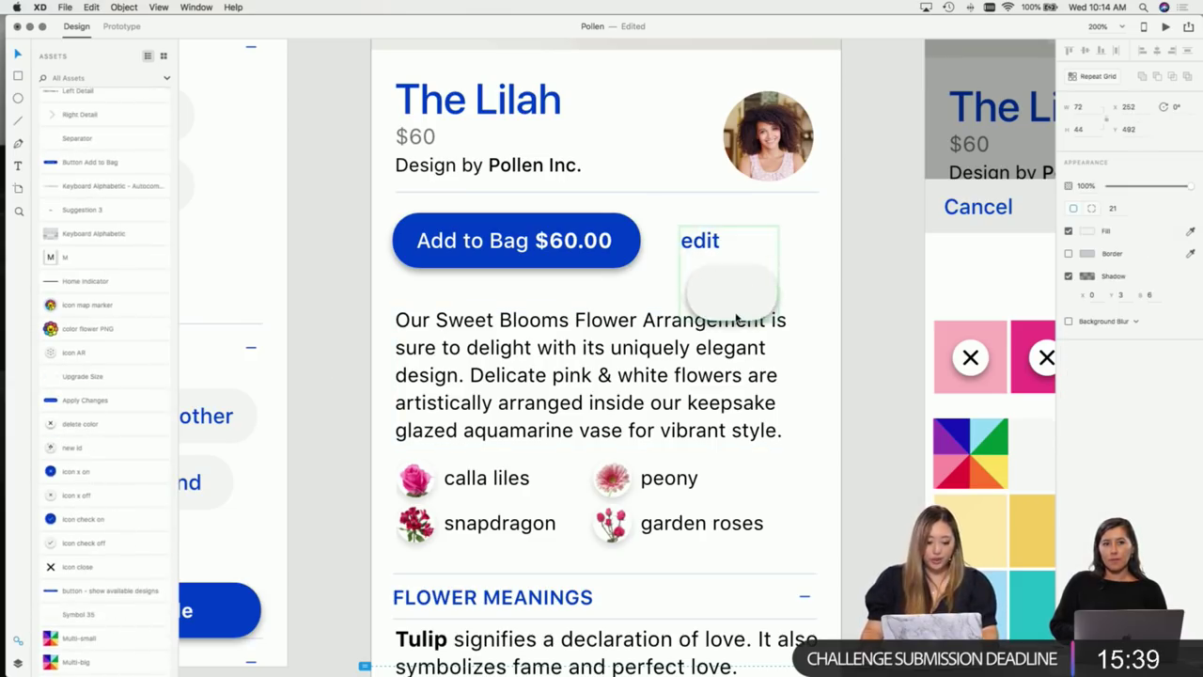
key(super+z)
click(17, 663)
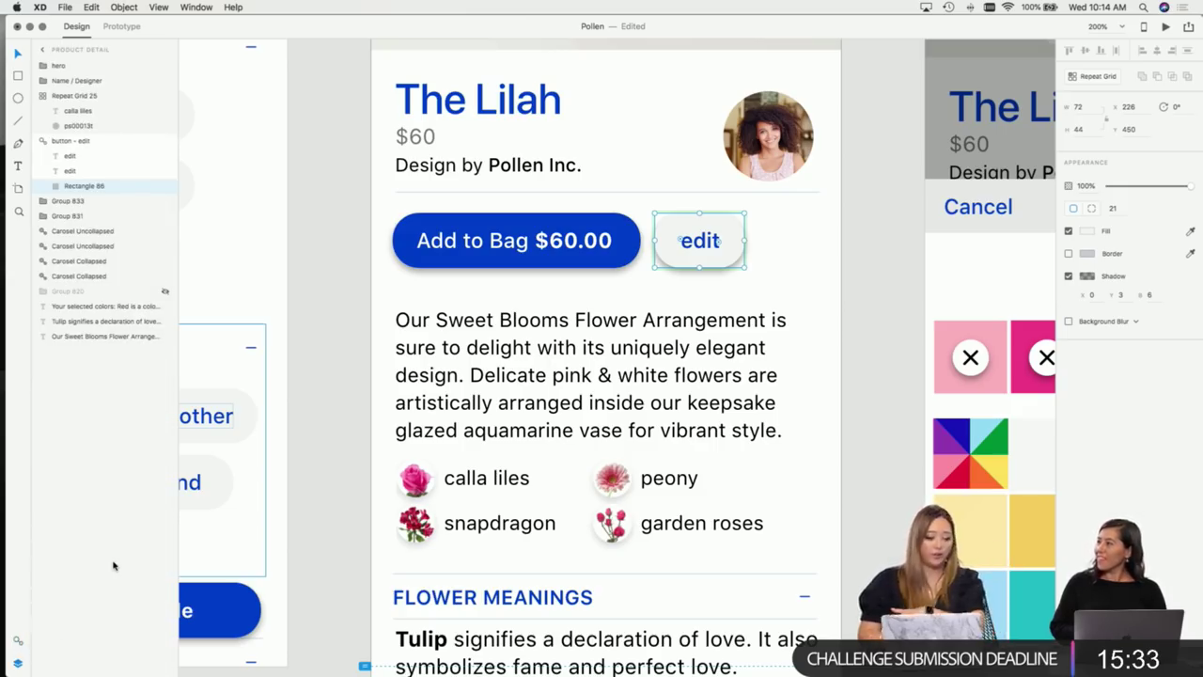
click(760, 282)
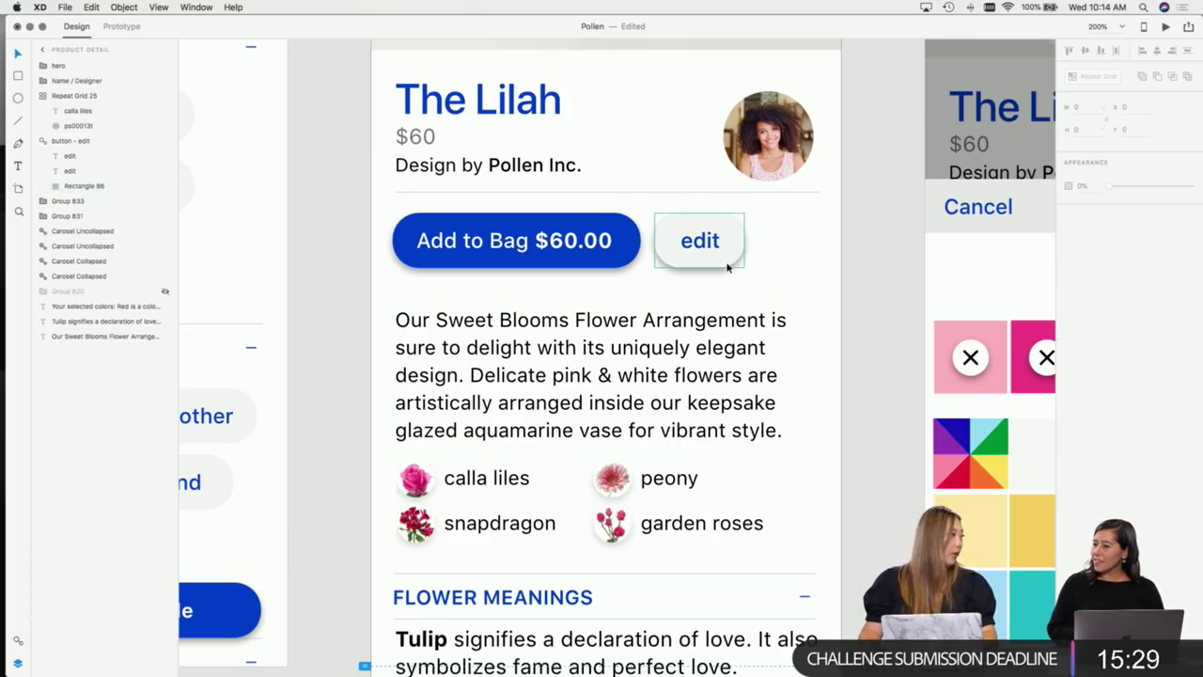
Step: Turn off Fix position when scrolling for both the Add to Bag and edit buttons
drag(754, 268, 517, 242)
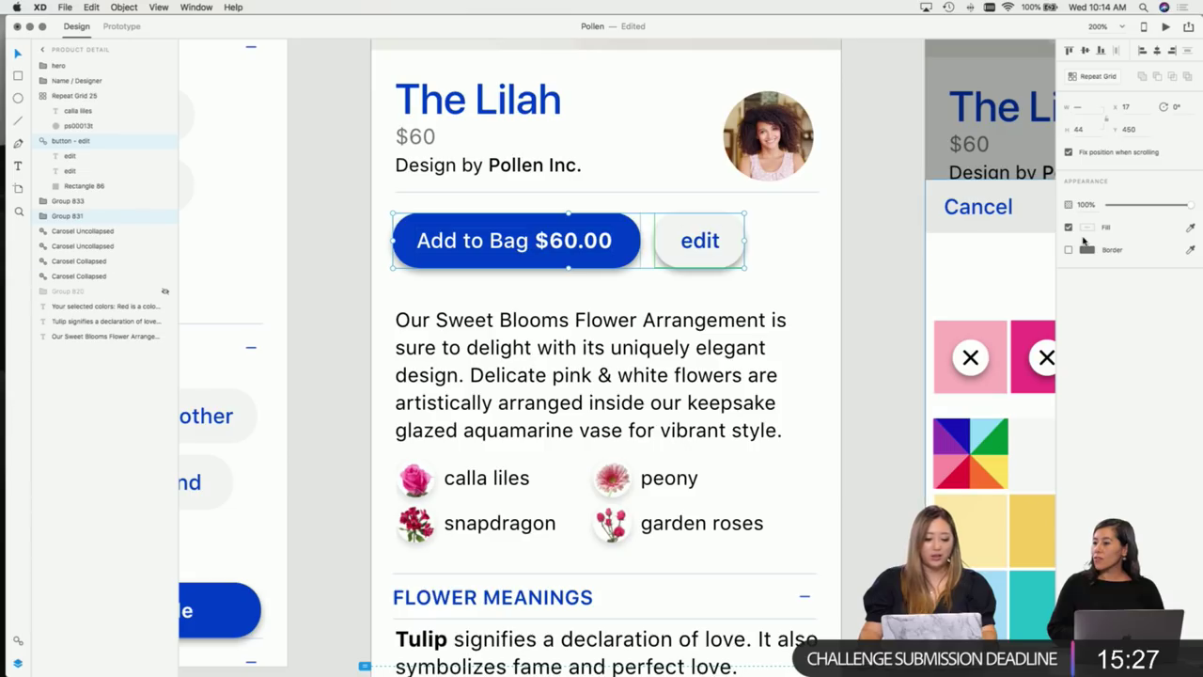
click(1068, 153)
click(797, 254)
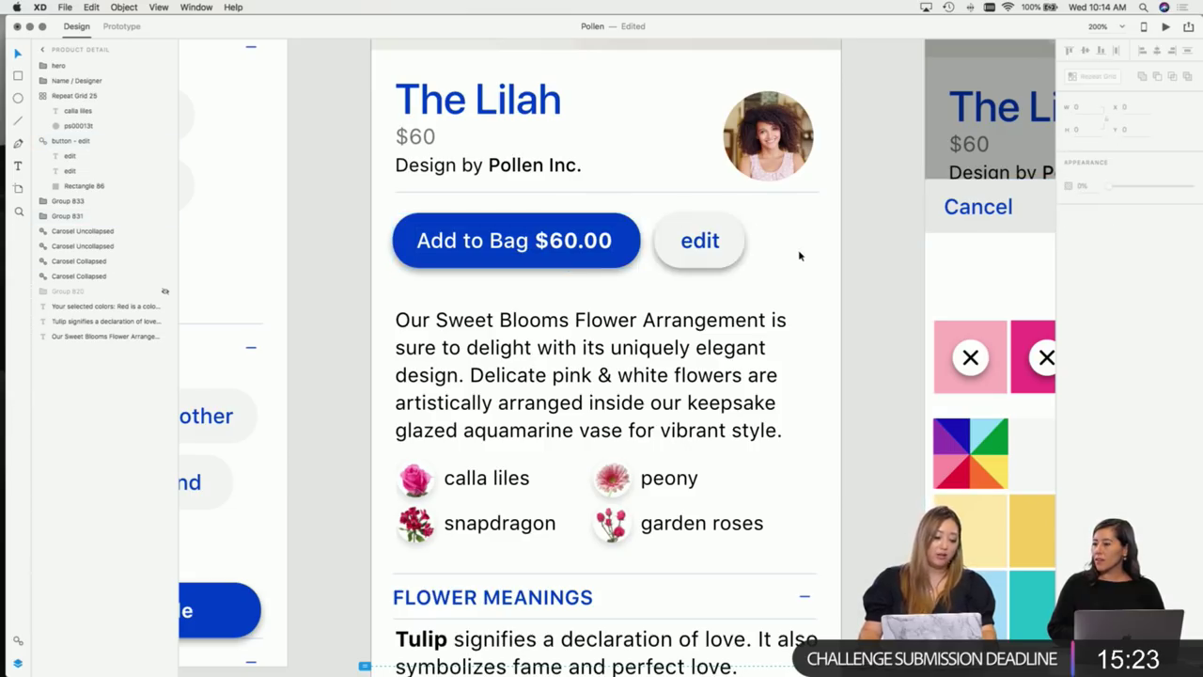
Step: Remove the $60.00 price from the Add to Bag label and shorten the button's blue background to fit the text
scroll(634, 254, down, 2)
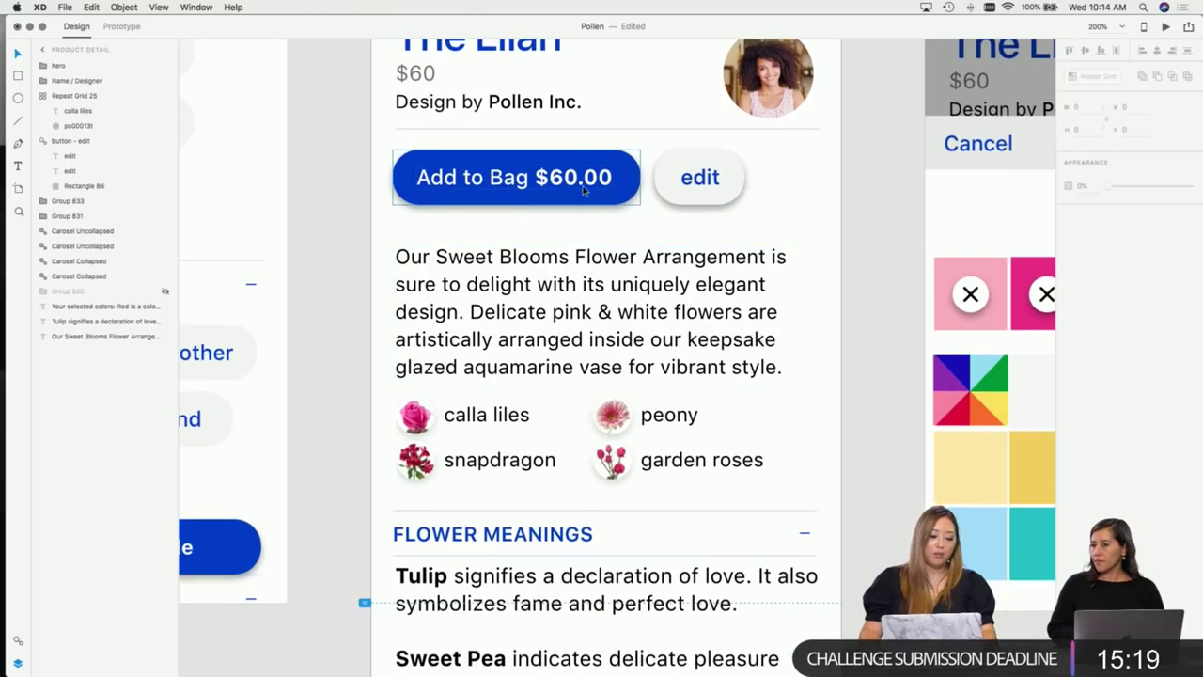
double_click(527, 183)
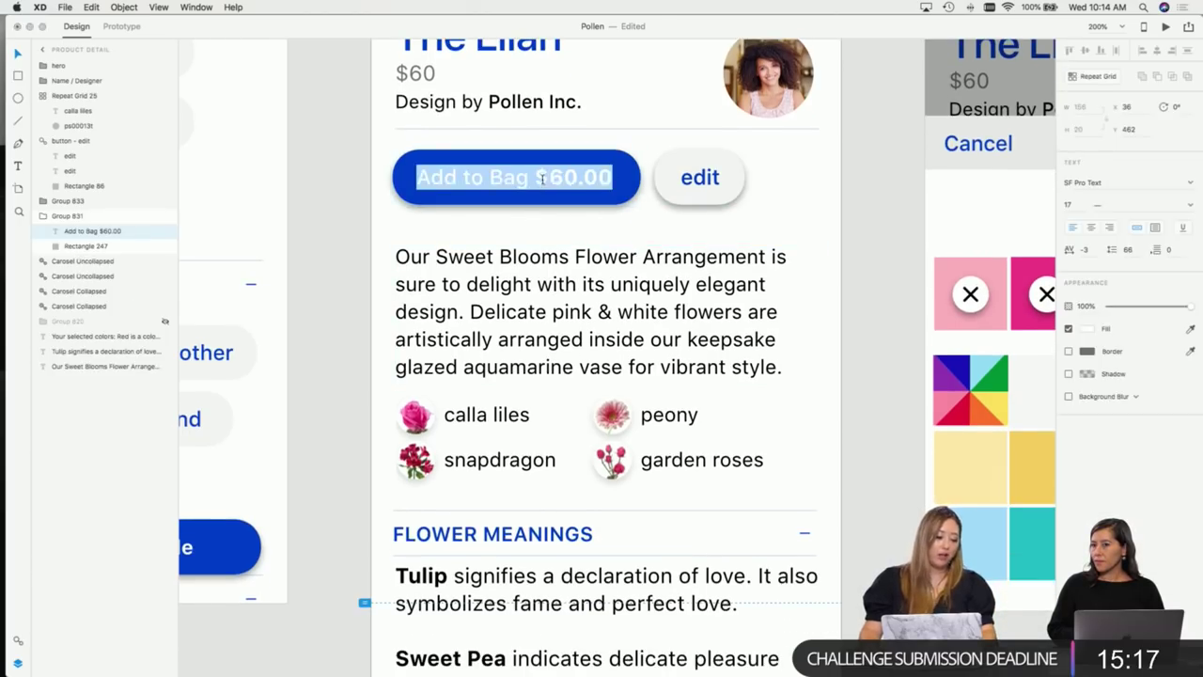
click(535, 179)
drag(535, 179, 641, 180)
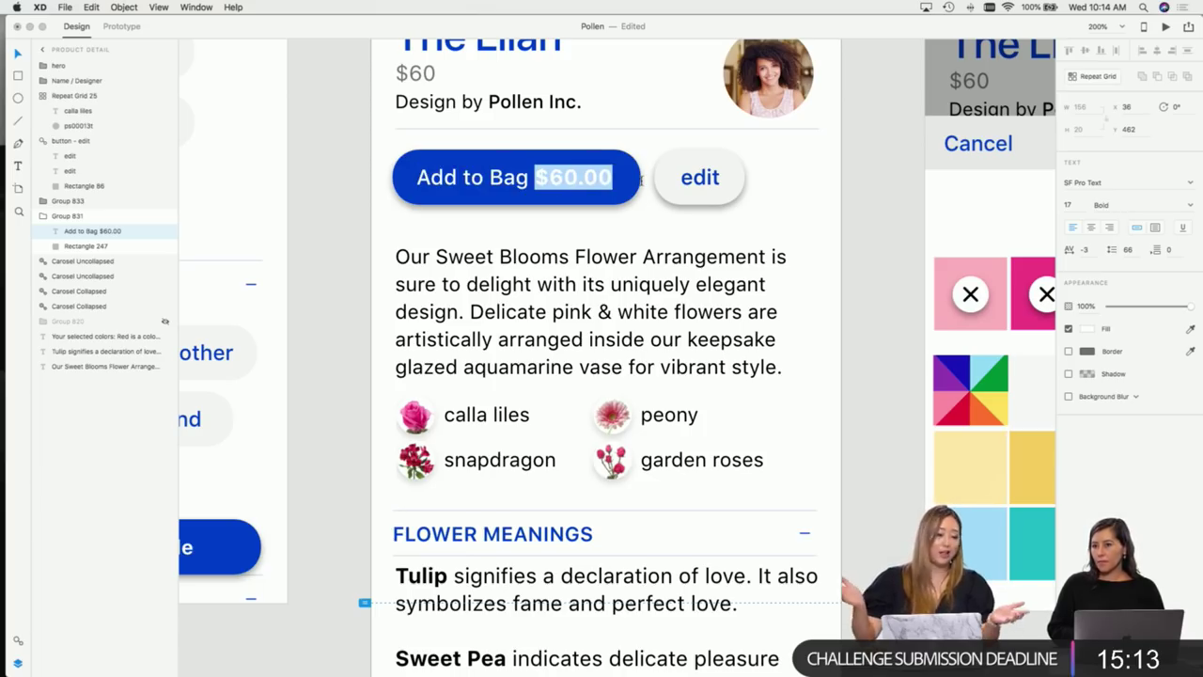
key(BackSpace)
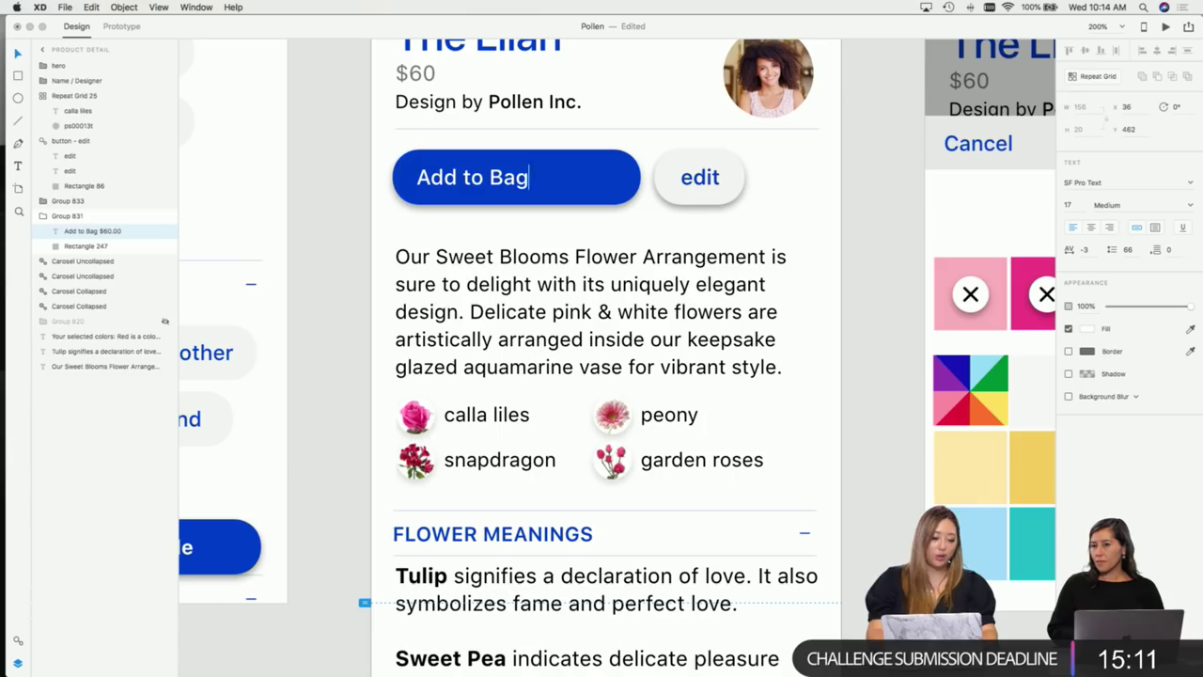
key(Escape)
click(628, 182)
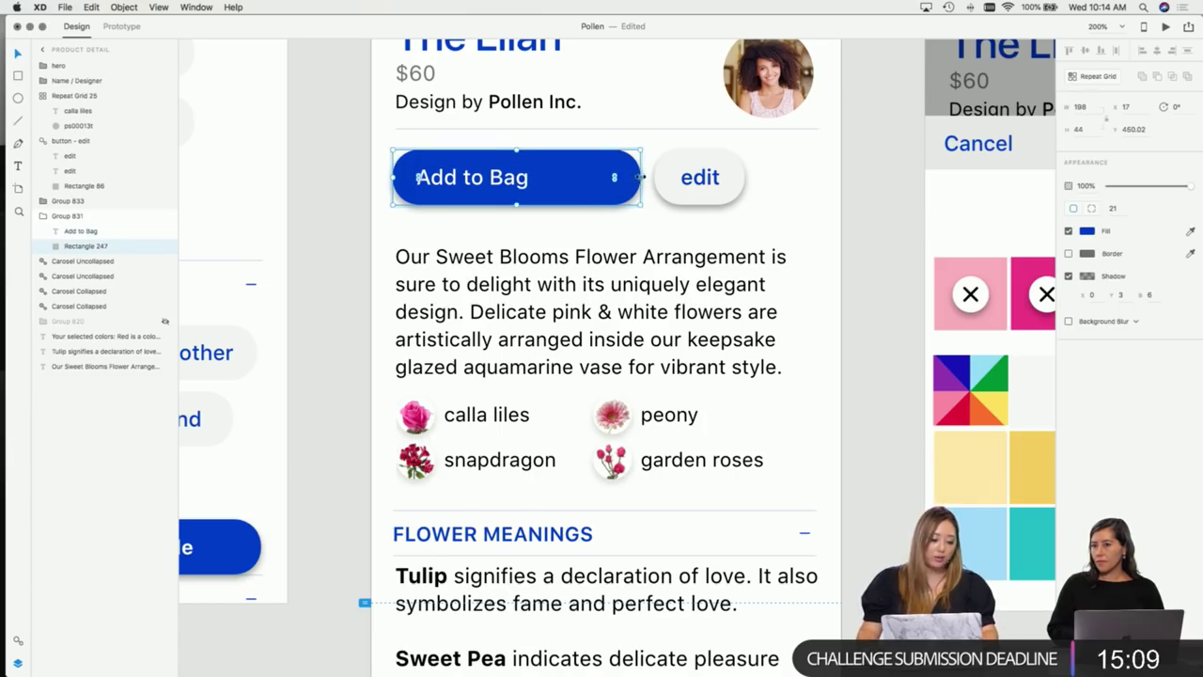
drag(641, 177, 553, 177)
Step: Place the edit button beside Add to Bag at X 152 and add an ungrouped-from-symbol, regrouped copy at X 235
click(675, 178)
drag(676, 178, 711, 180)
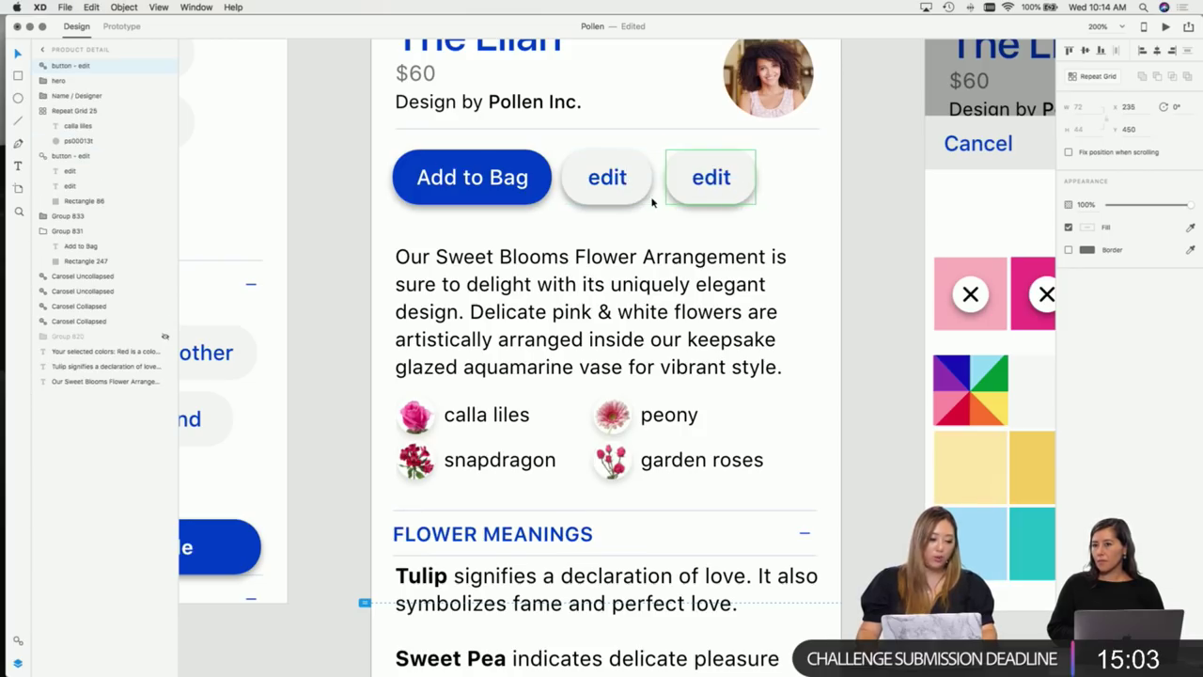
right_click(705, 179)
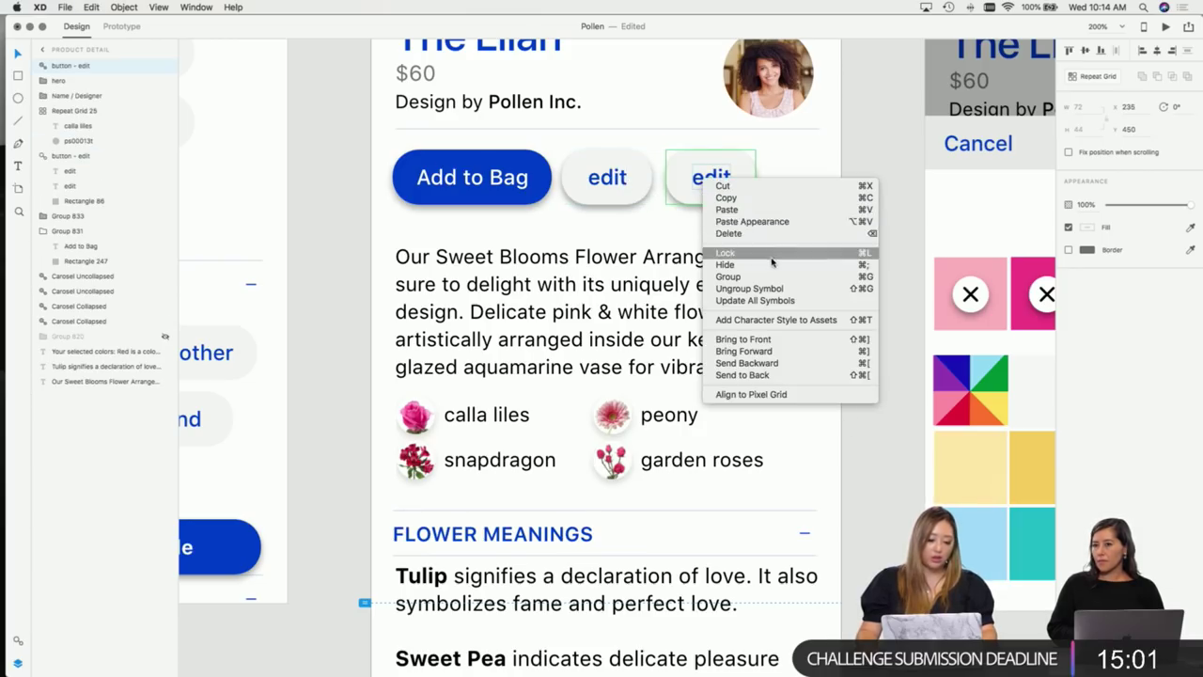
click(776, 208)
key(super+g)
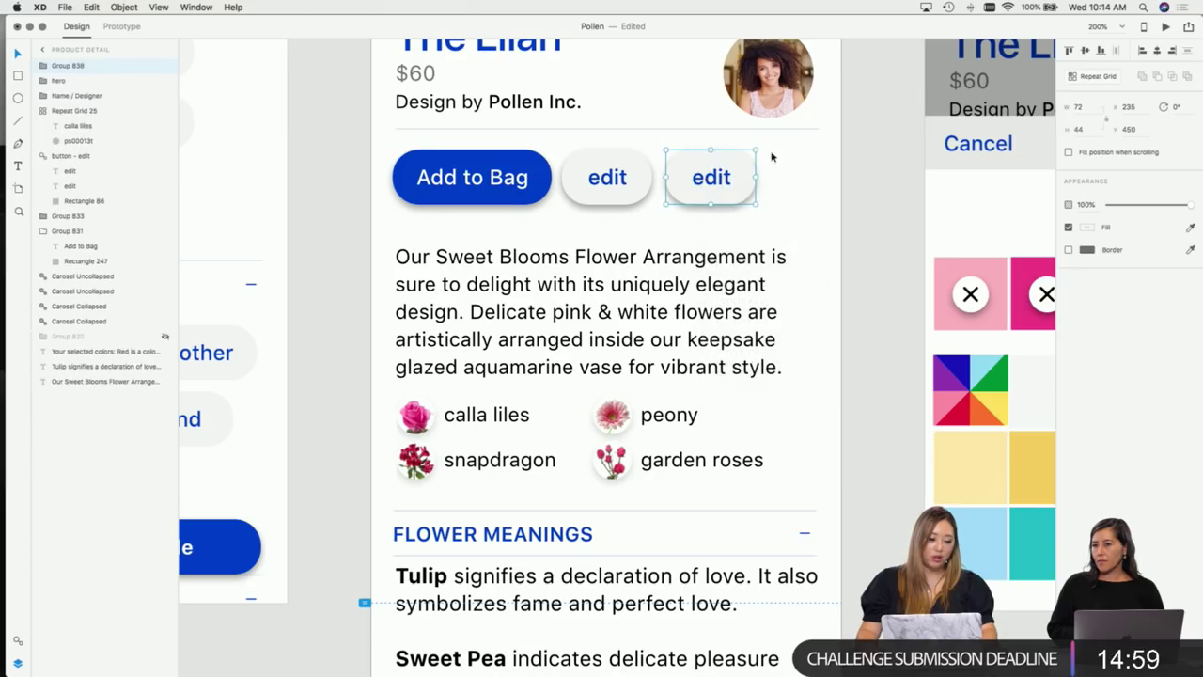
Step: Relabel the copied edit button "upgrade", remove its extra edit text and widen its background to 107
double_click(736, 182)
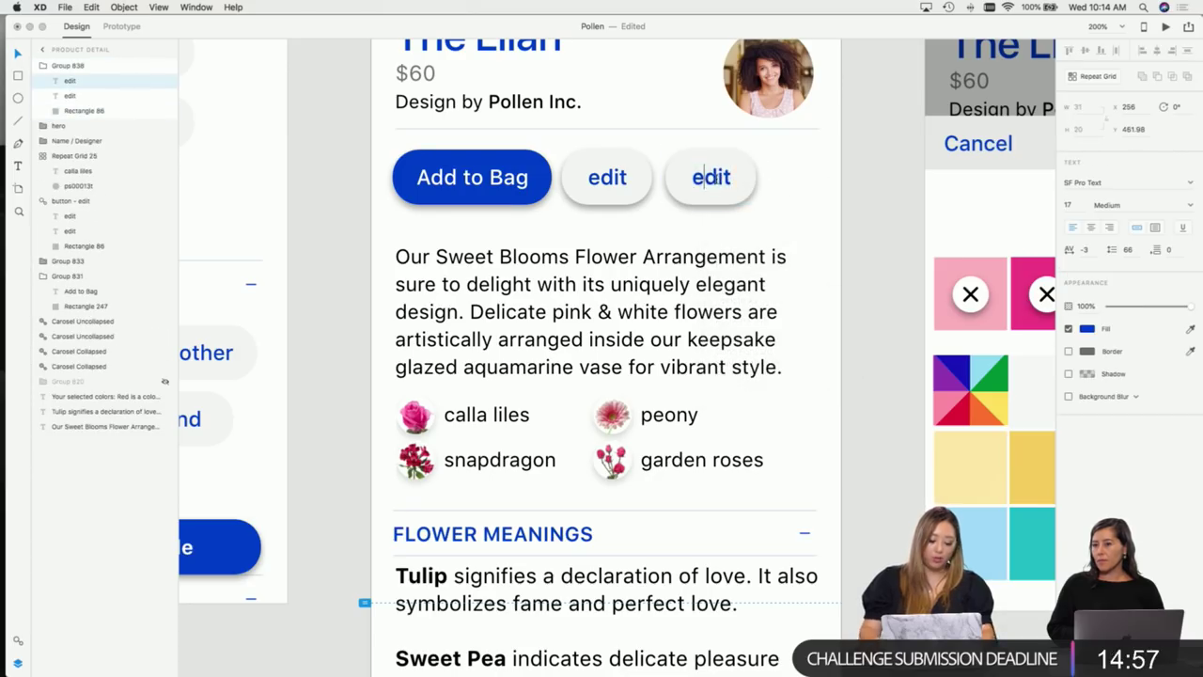
text(upgrade)
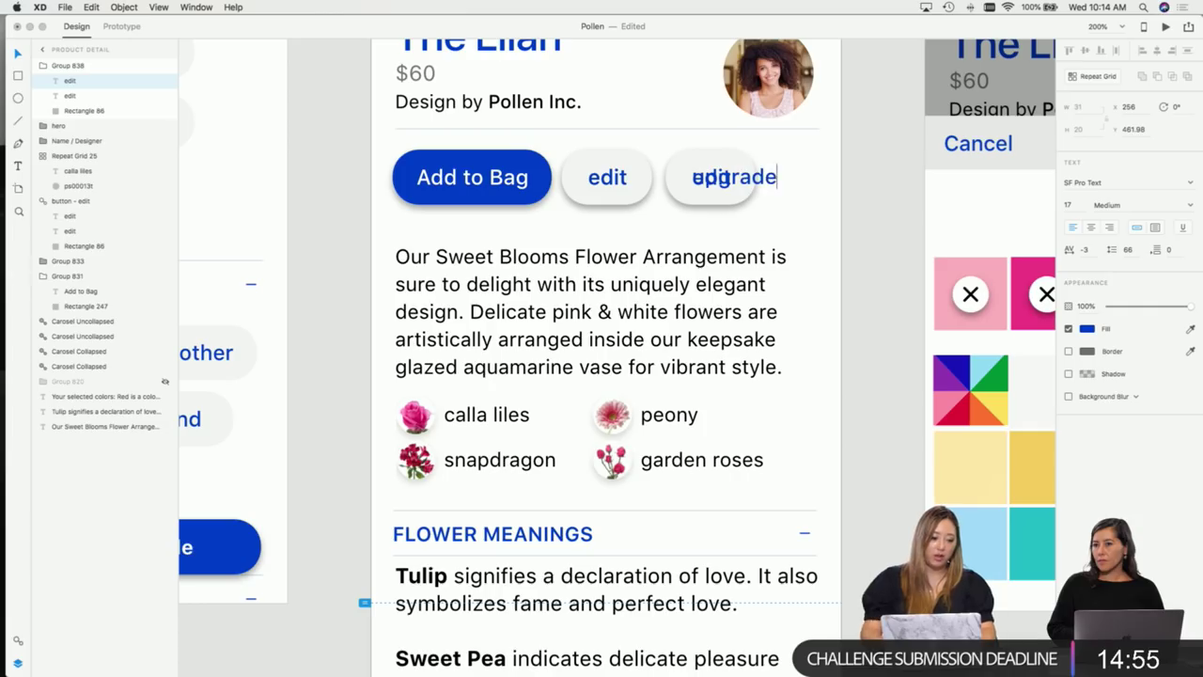
key(Escape)
click(705, 201)
drag(757, 176, 790, 181)
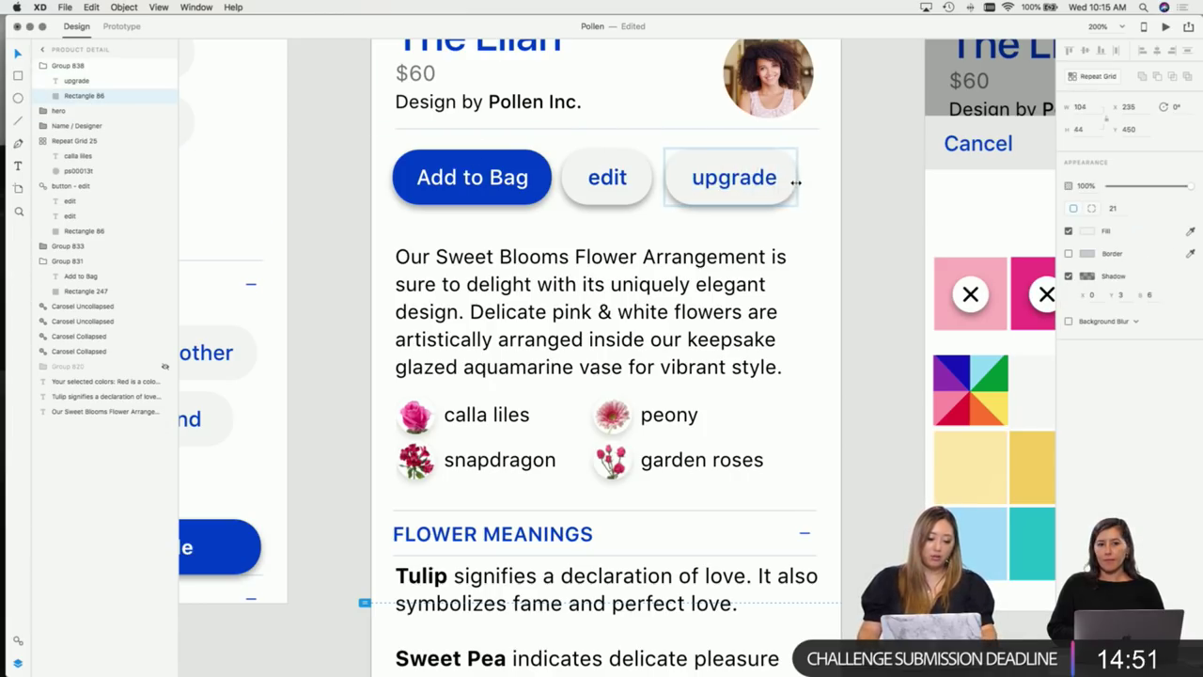
key(Escape)
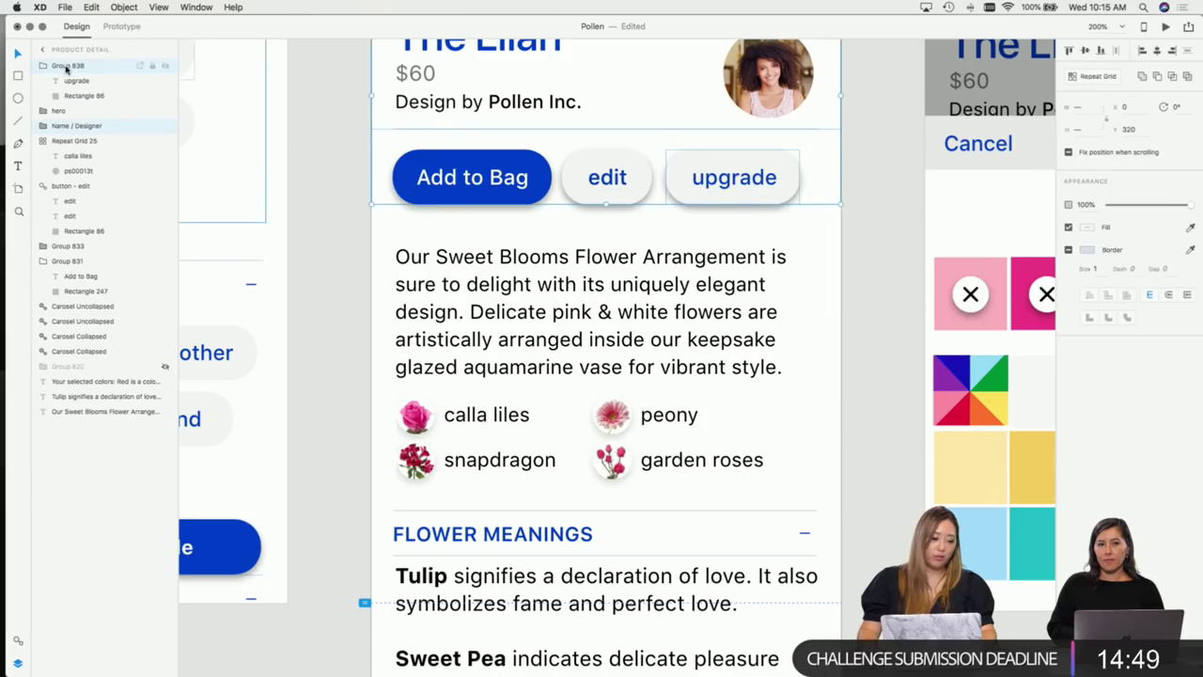
Step: Turn the upgrade group into a symbol named "upgrade button" and save the document
click(763, 178)
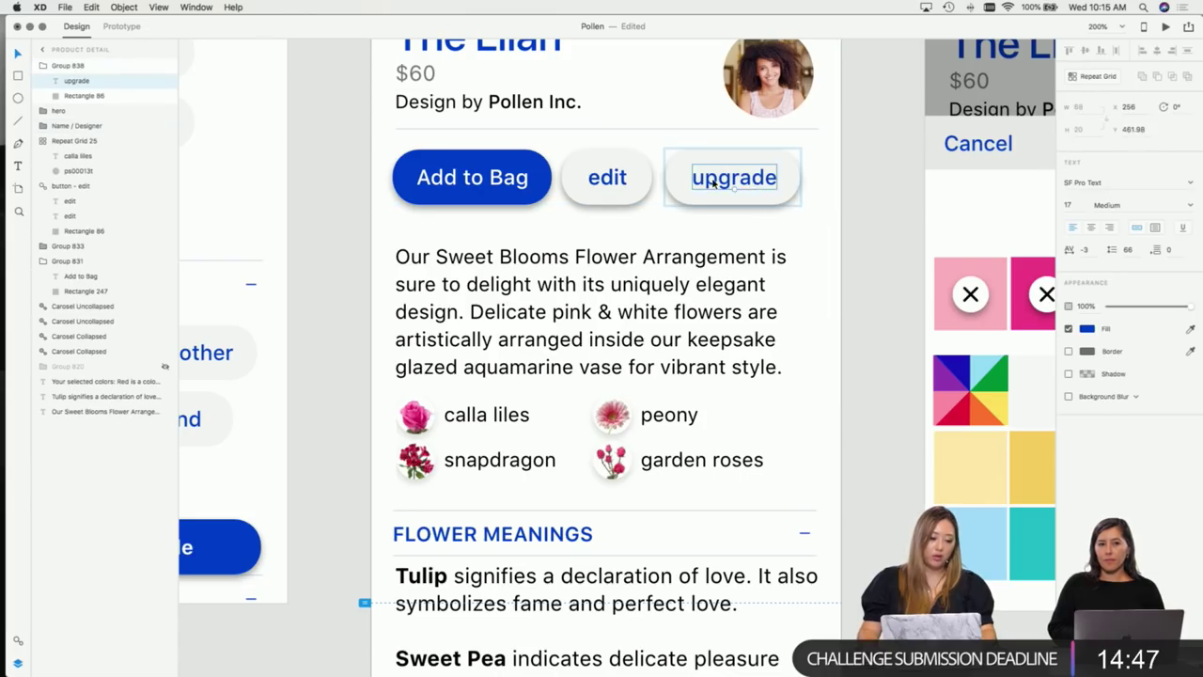
click(81, 67)
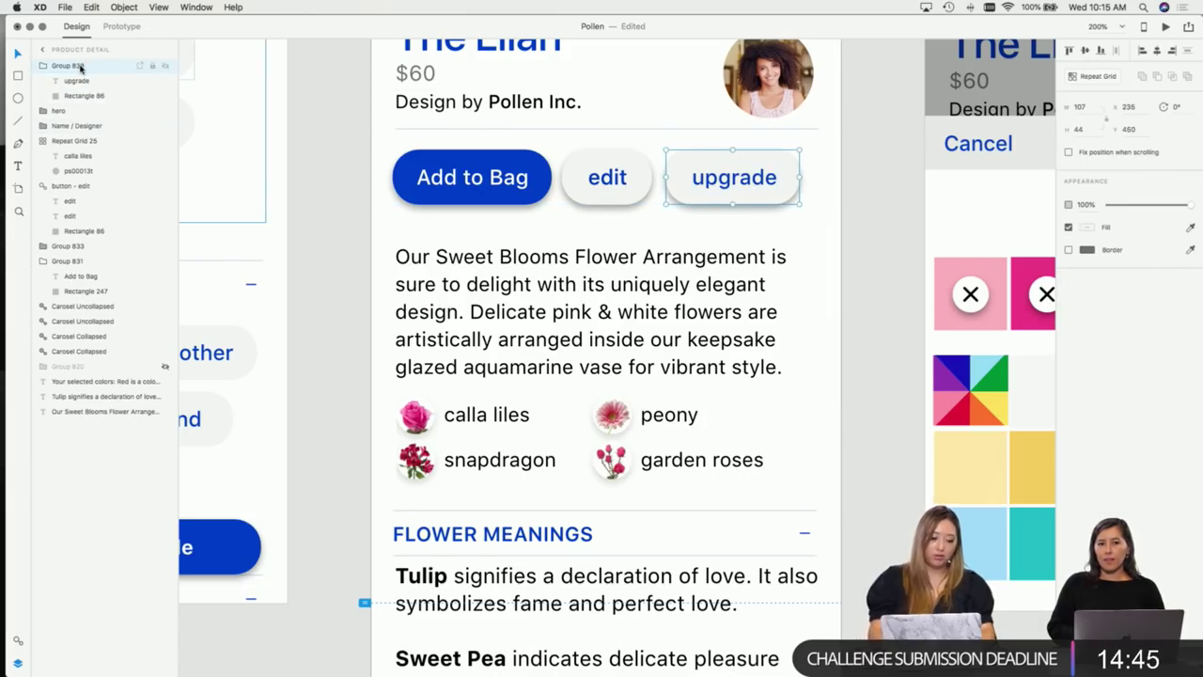
double_click(81, 67)
text(upgrade)
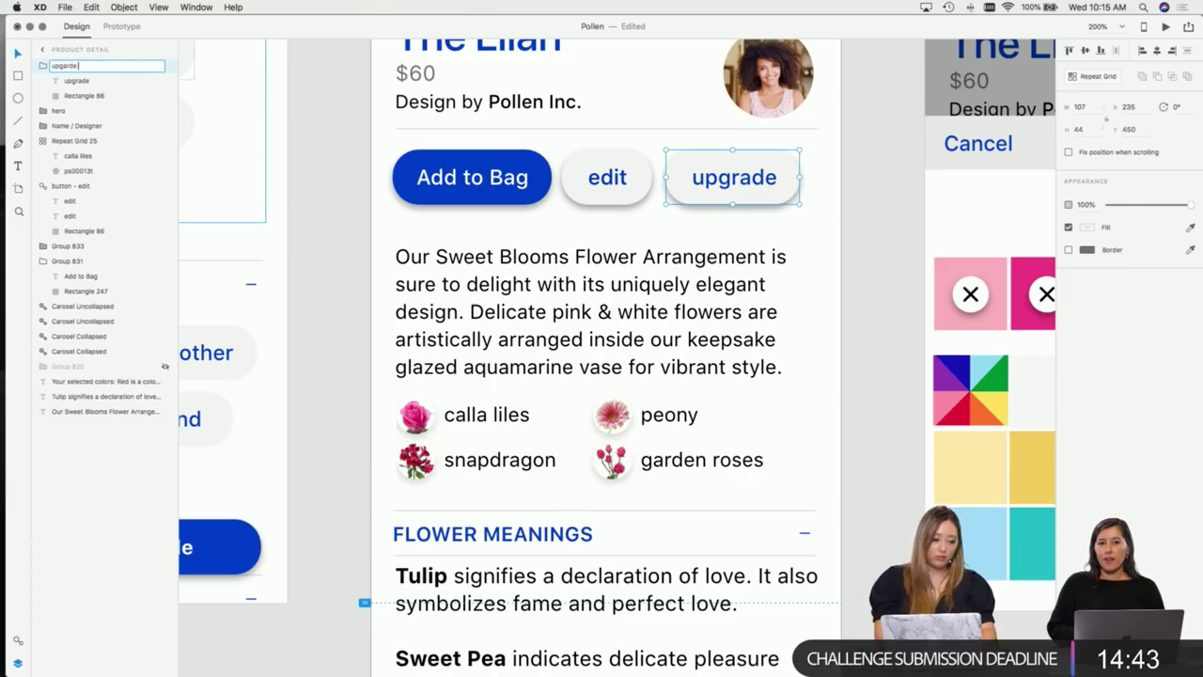
text( button)
key(Return)
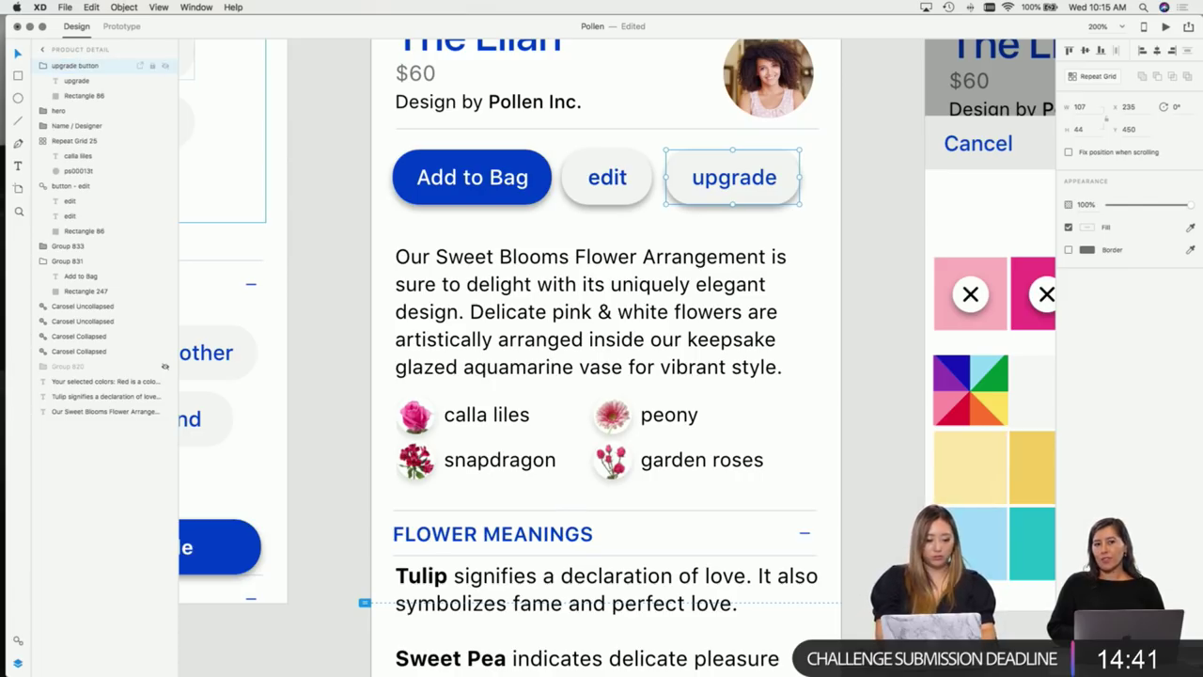
key(super+s)
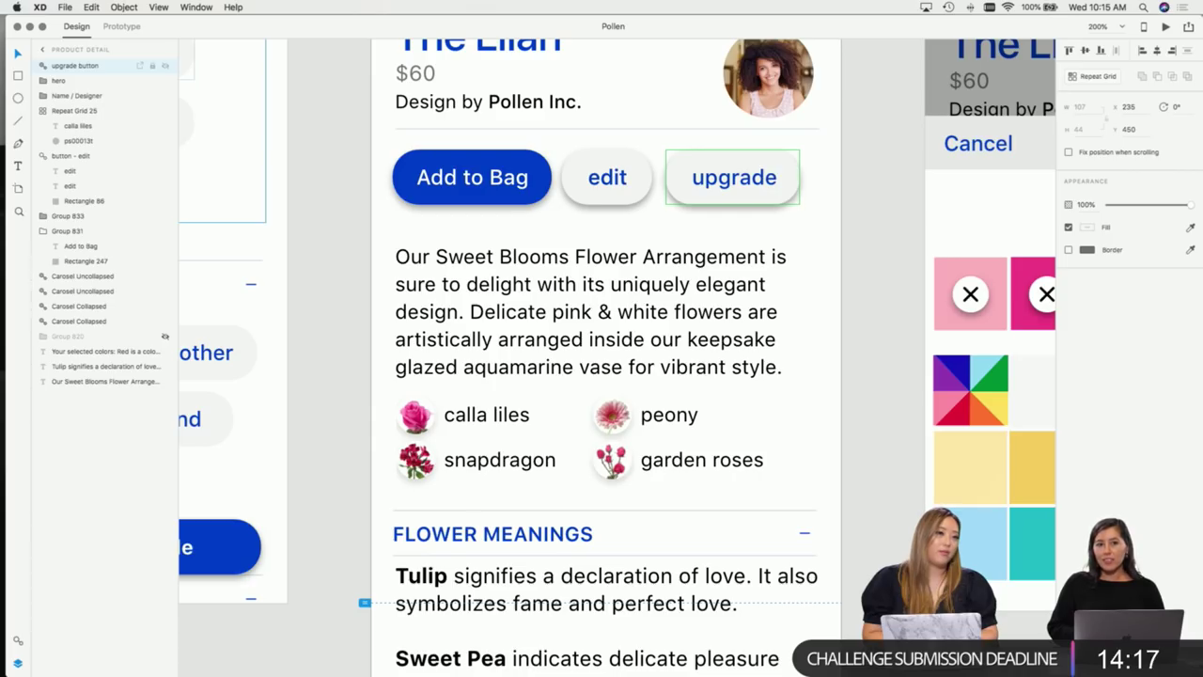
Step: Move the description paragraph and flower list together up to about Y 514, closer to the button row
click(416, 256)
shift+click(652, 414)
drag(652, 413, 648, 397)
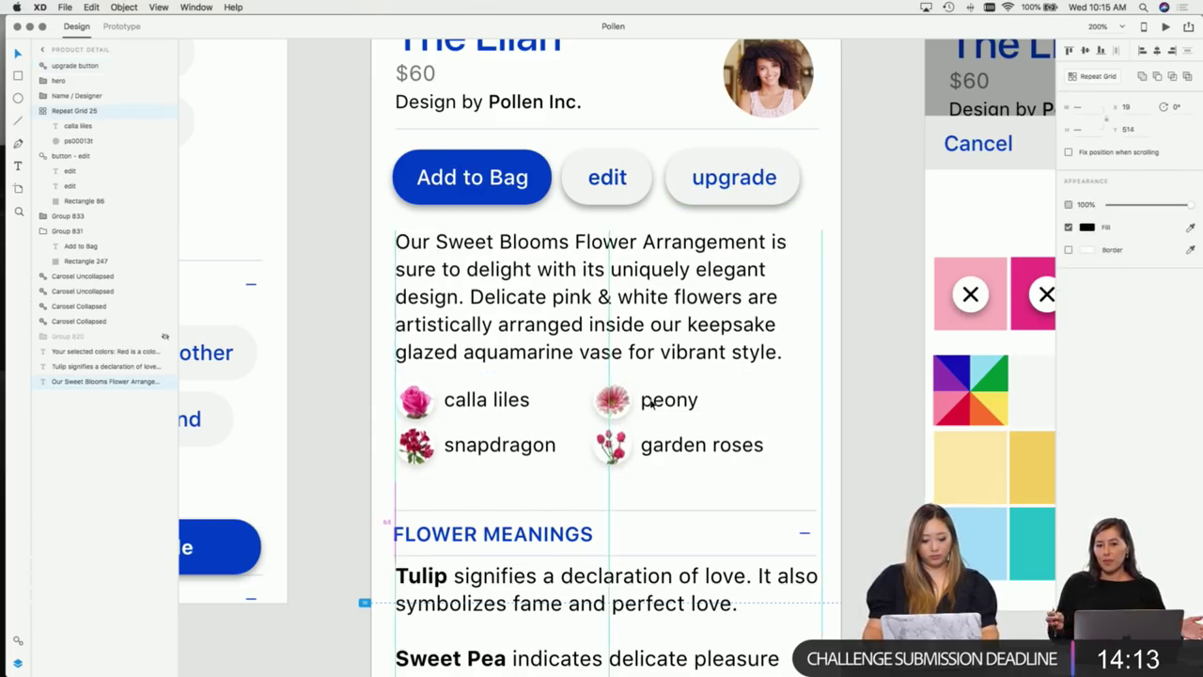
Step: Try removing the drop shadow from the upgrade and edit button backgrounds
click(765, 201)
click(620, 199)
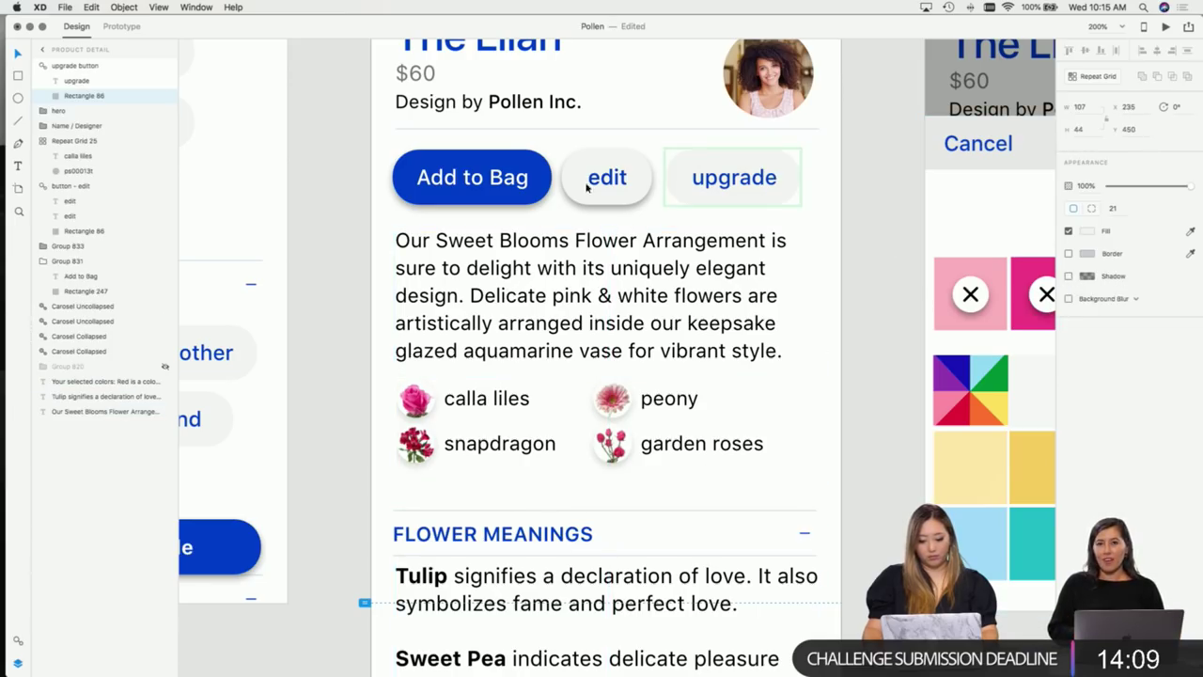
click(1069, 276)
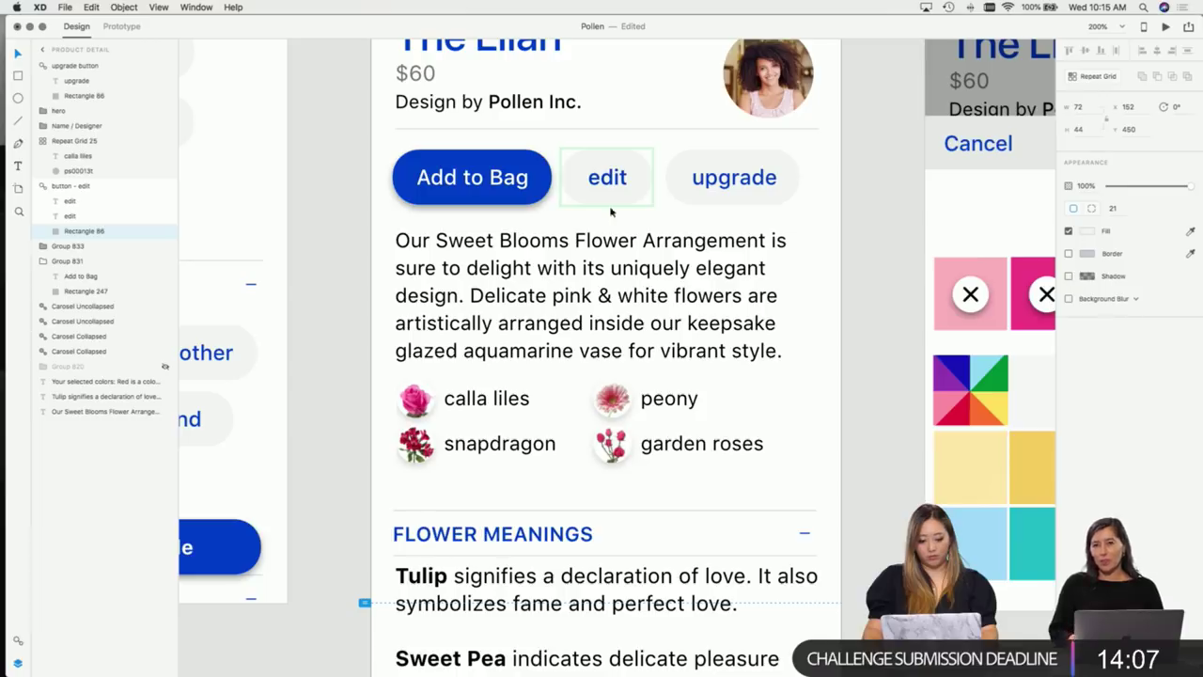
key(super+z)
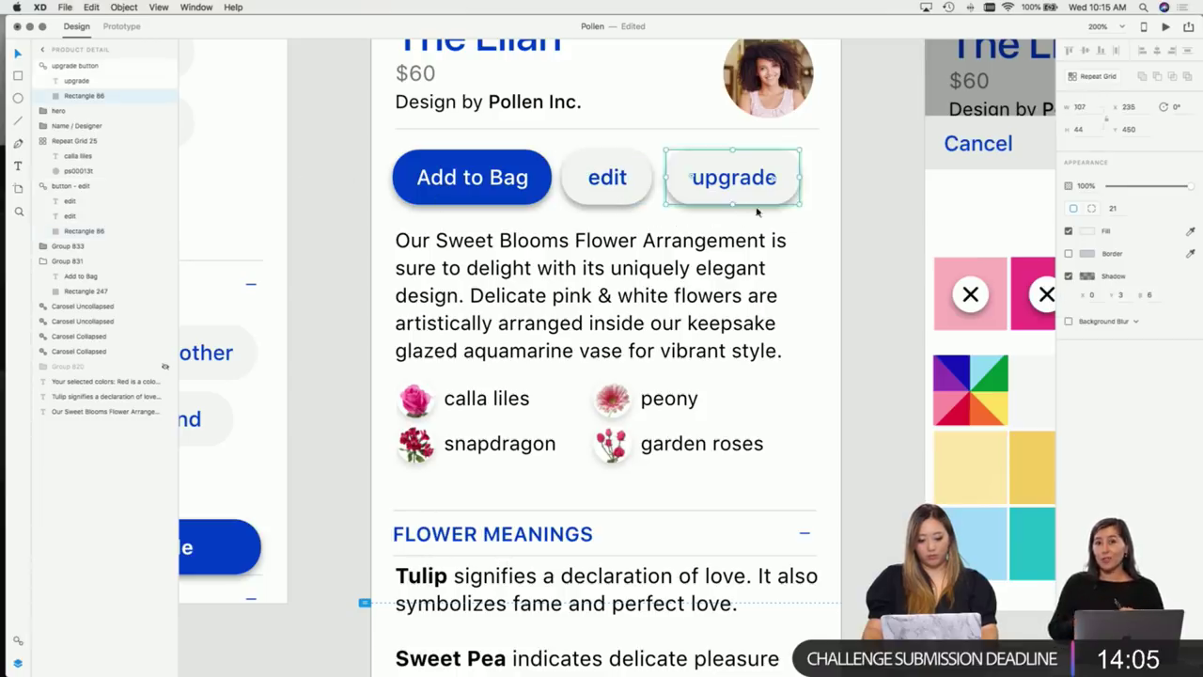
click(861, 242)
key(super+1)
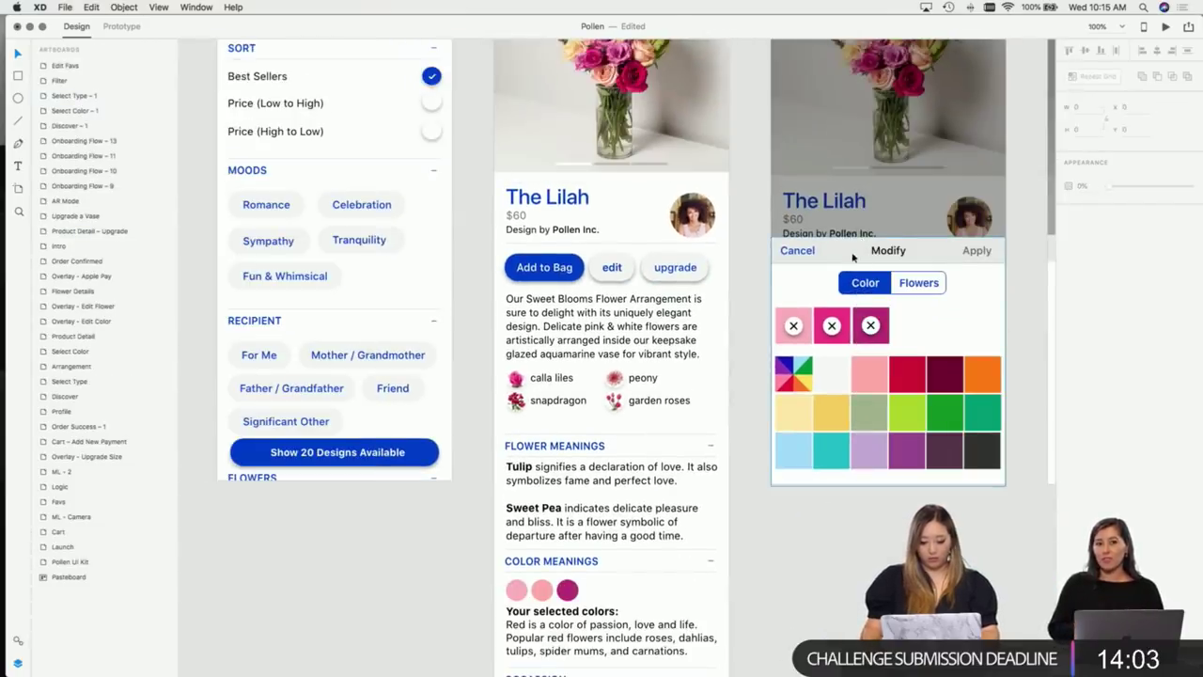
scroll(852, 256, up, 3)
scroll(714, 141, right, 5)
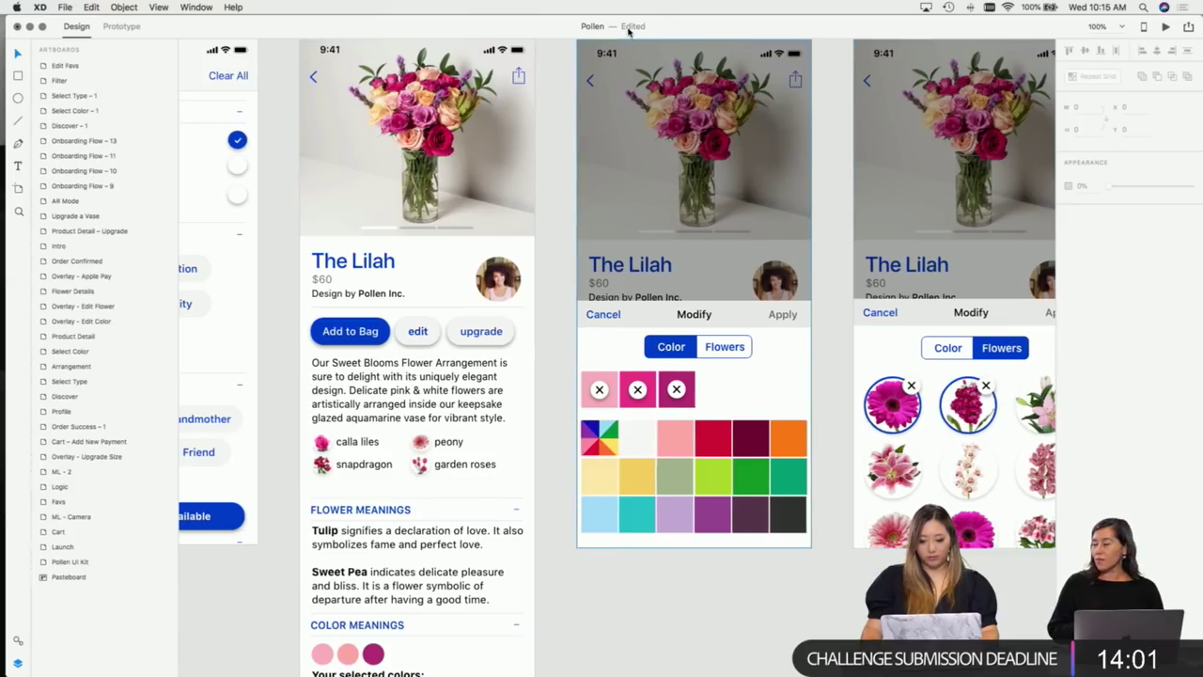
Step: Stack the Overlay - Edit Flower artboard below Overlay - Edit Color, shift the pair away from Product Detail and save
key(super+minus)
click(648, 113)
drag(839, 114, 628, 518)
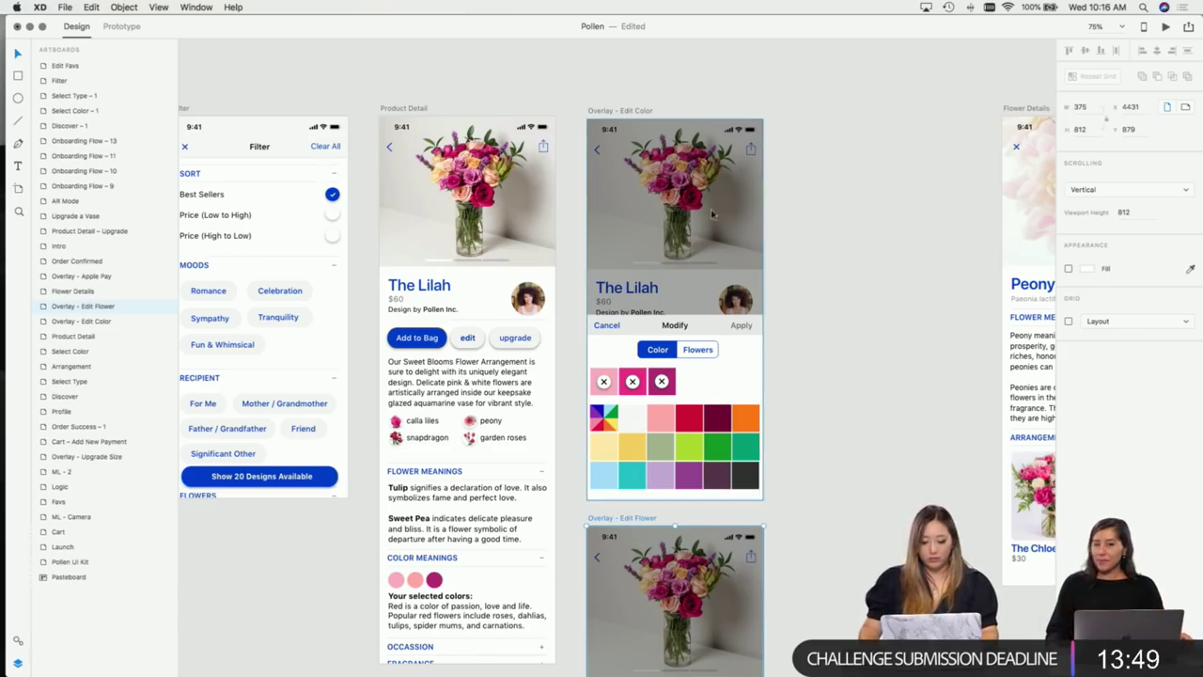
drag(630, 111, 851, 110)
click(626, 212)
key(super+s)
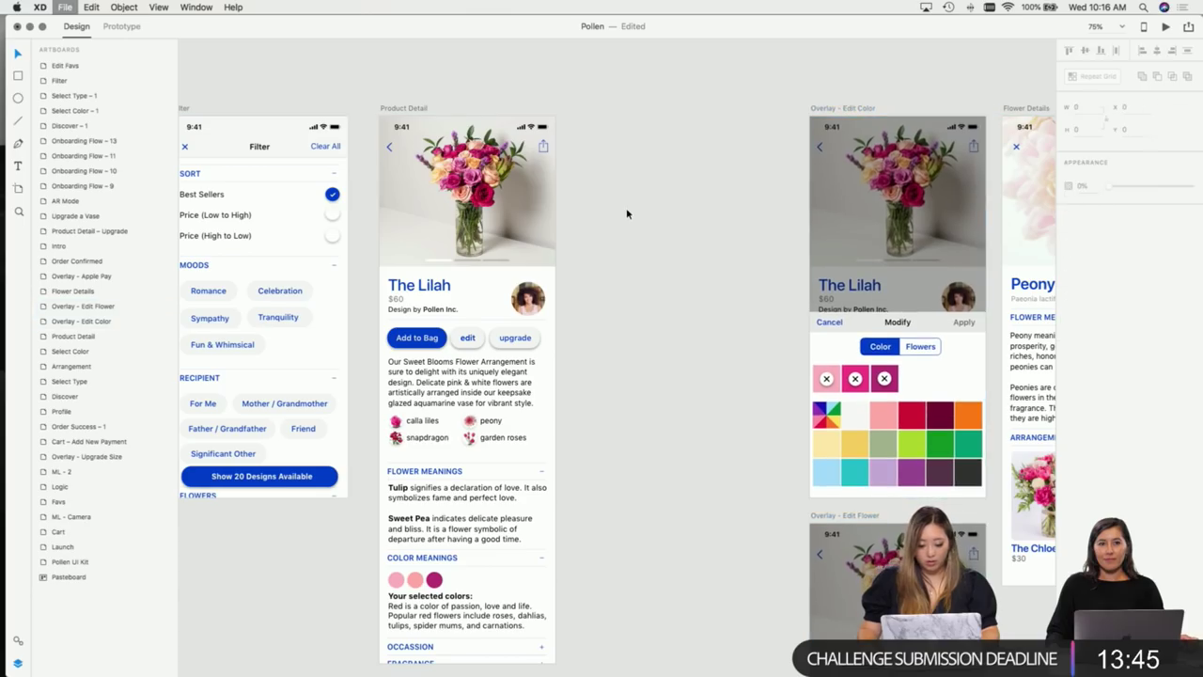
Step: Move the Overlay - Edit Color and Overlay - Edit Flower artboards lower on the canvas, side by side
scroll(639, 205, down, 4)
key(super+minus)
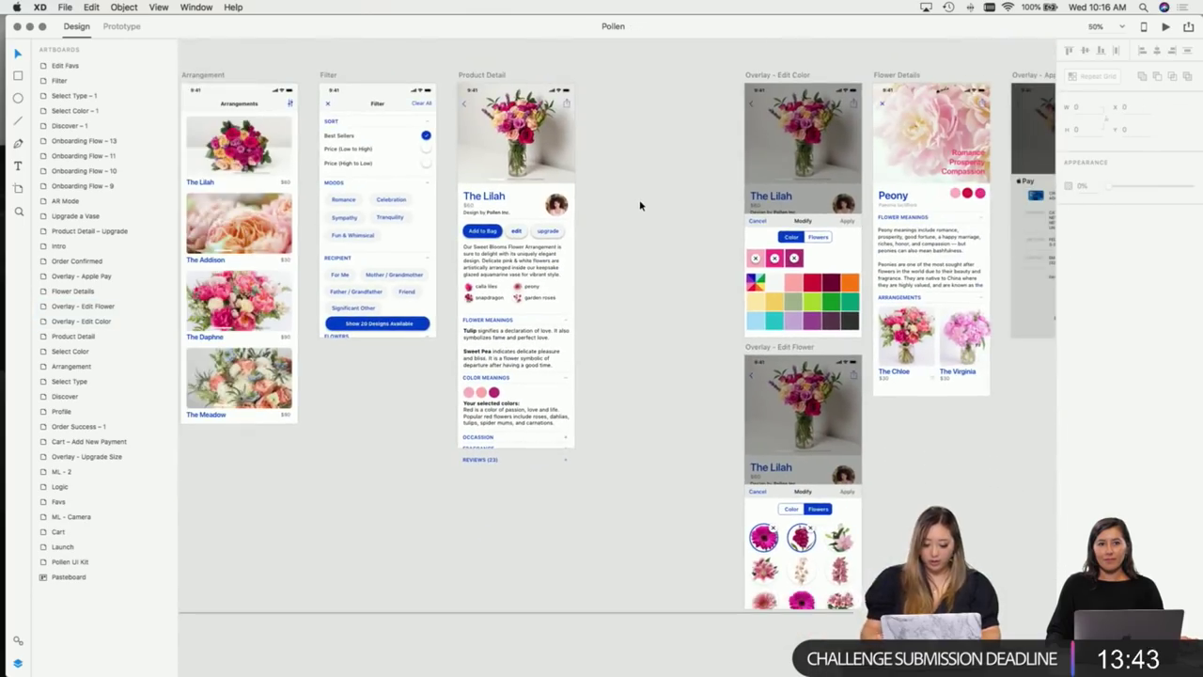
drag(808, 76, 661, 348)
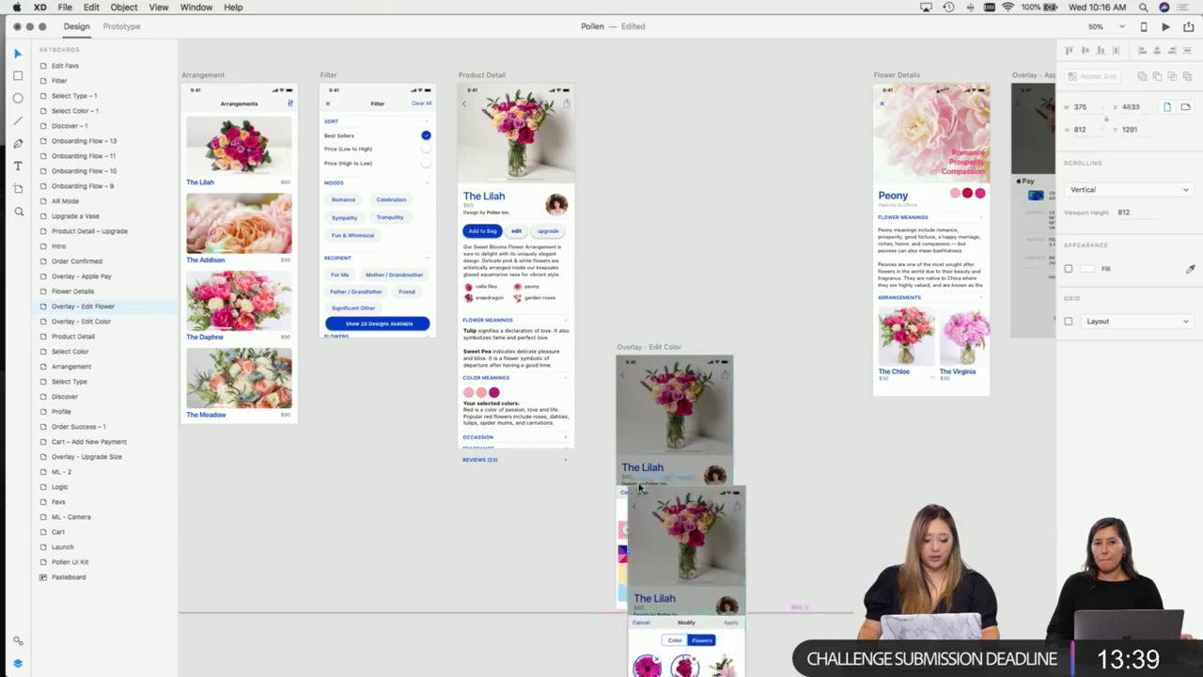
Step: Extend the Product Detail artboard's height to 1264 so it contains the Occassion, Fragrance and Reviews rows
click(482, 75)
drag(515, 448, 518, 475)
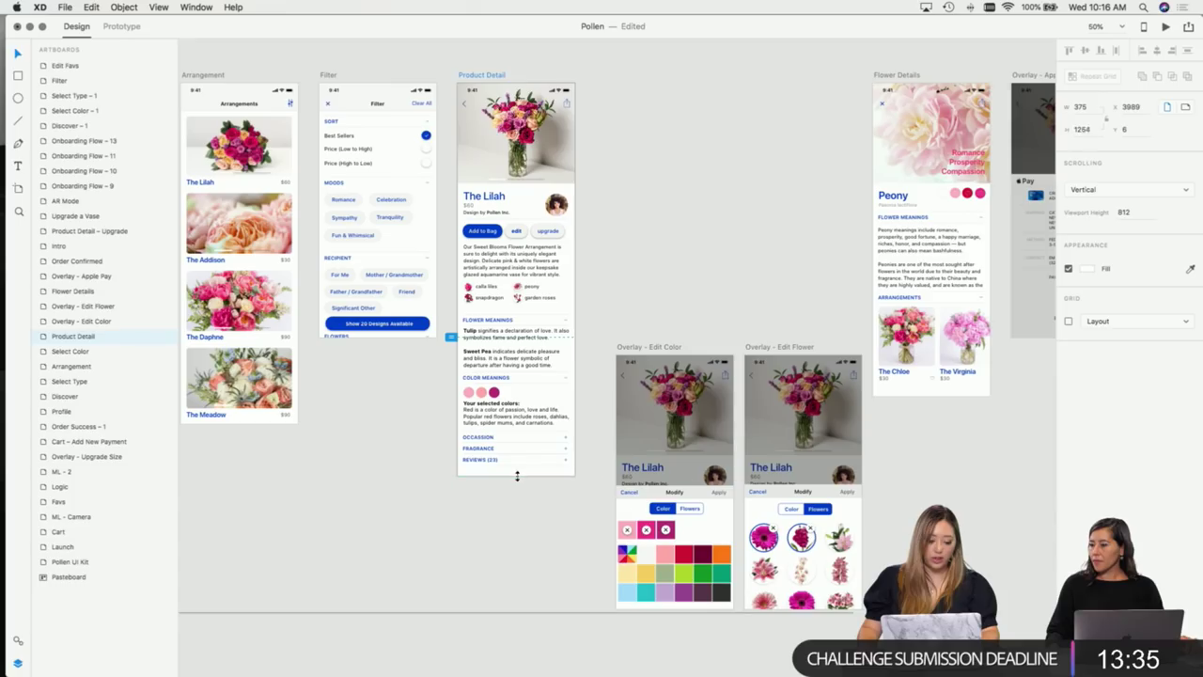
key(Escape)
Step: Move the Overlay - Edit Color and Overlay - Edit Flower artboards together directly beneath Product Detail, at about Y 1340
click(655, 348)
shift+click(773, 349)
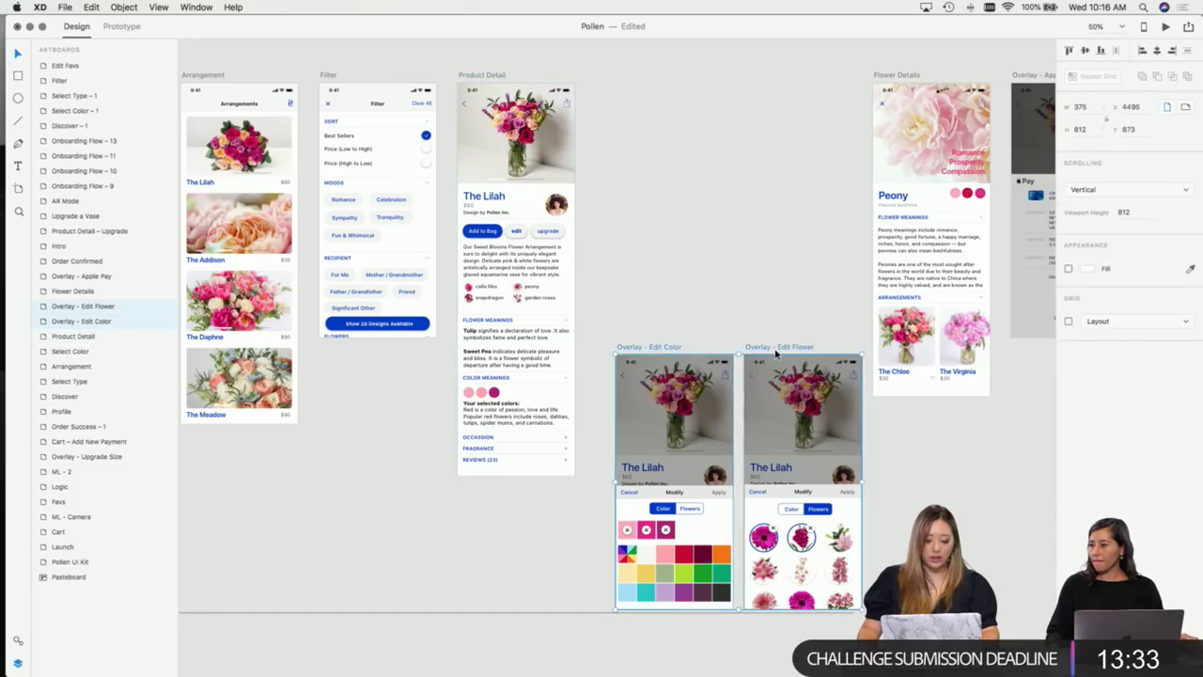
drag(773, 350, 618, 500)
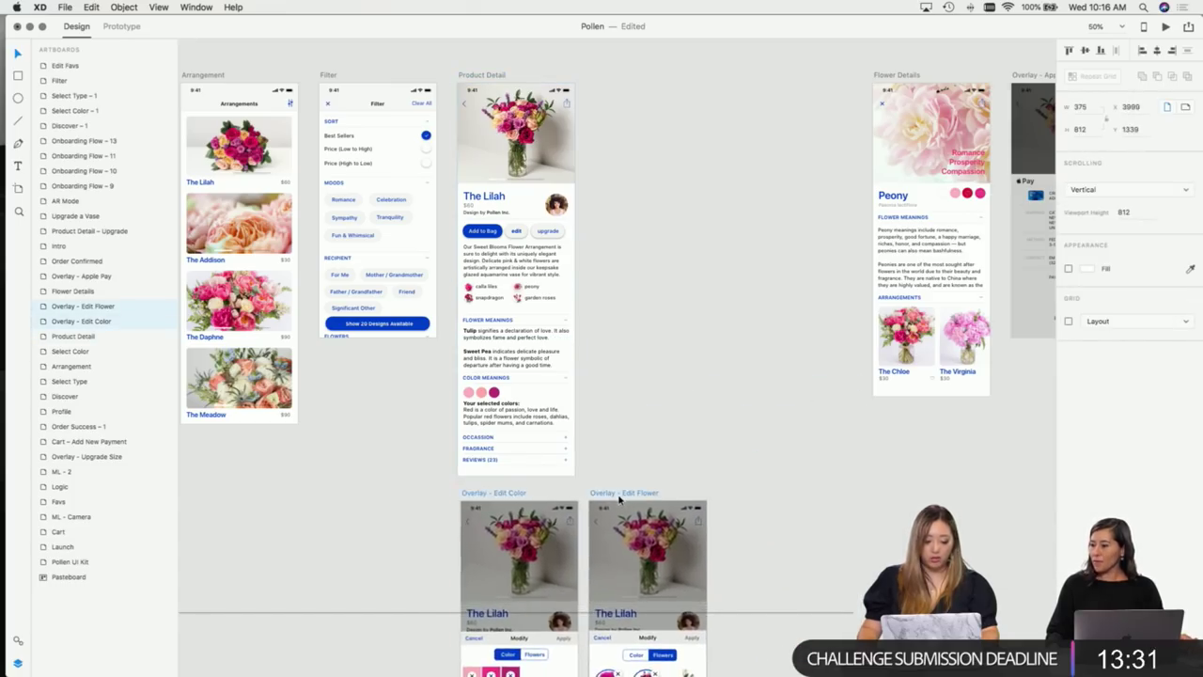
scroll(724, 502, down, 5)
scroll(724, 502, up, 5)
Step: Shift the Flower Details, Overlay - Apple Pay and Order Confirmed artboards farther right to free space beside Product Detail, and save
scroll(720, 499, right, 5)
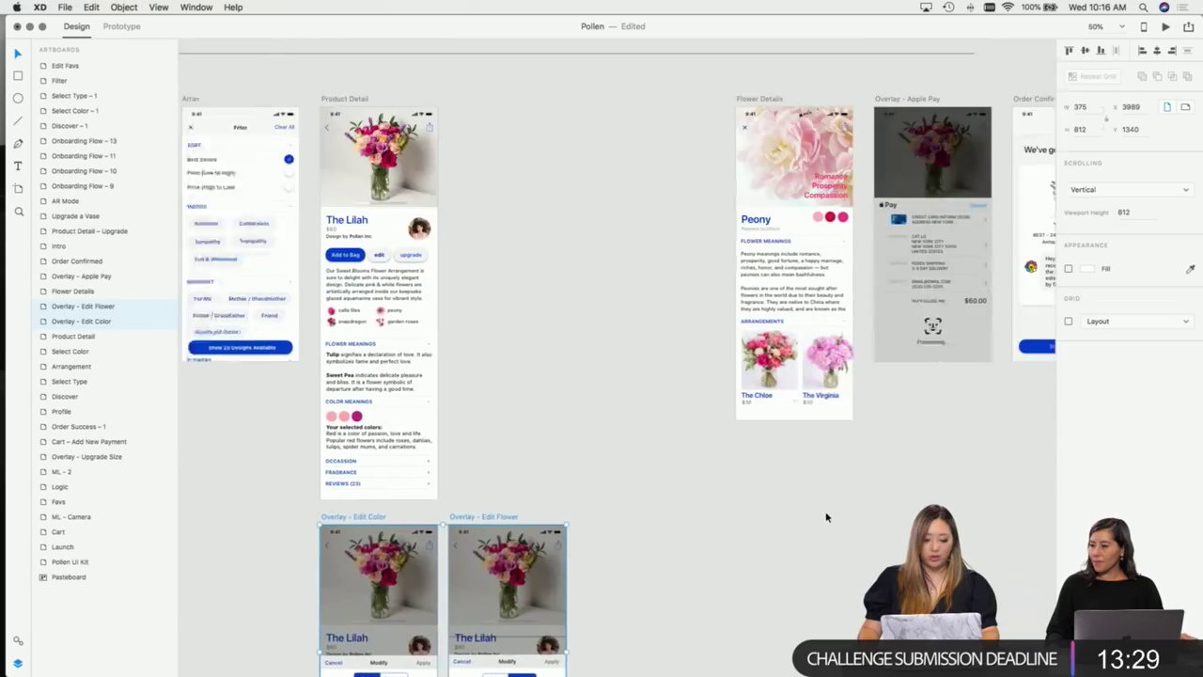
click(645, 97)
shift+click(766, 97)
shift+click(921, 99)
drag(922, 103, 1190, 105)
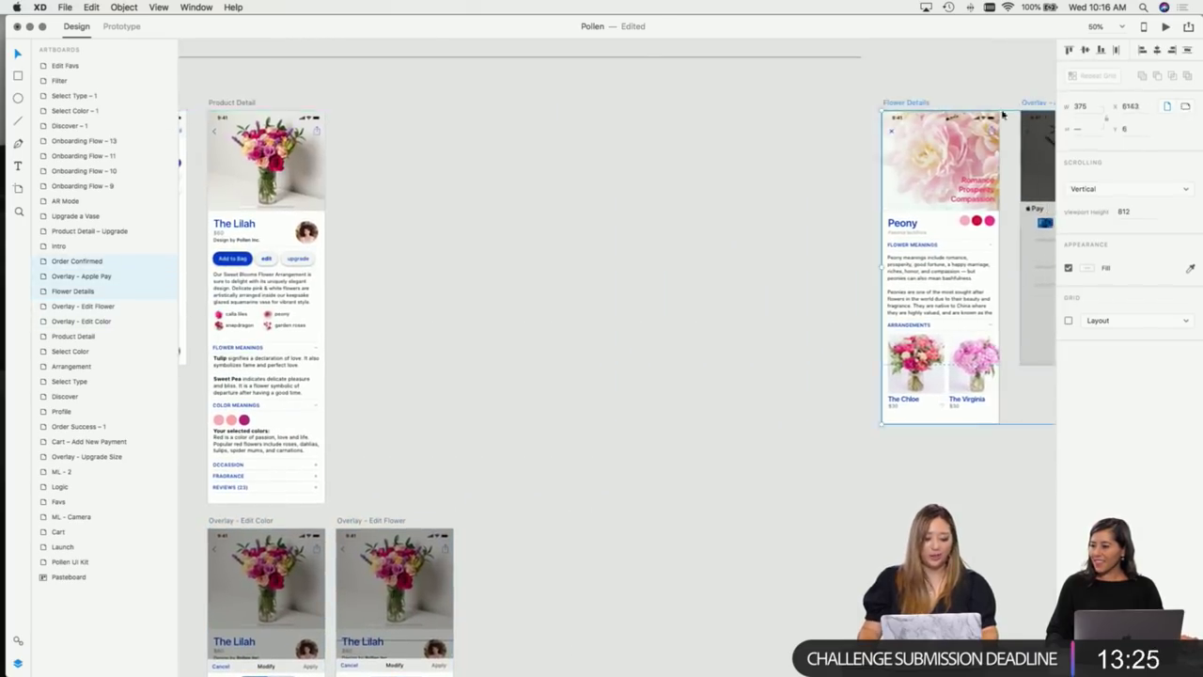
drag(915, 103, 987, 103)
key(cmd+s)
click(721, 240)
Step: Duplicate the Overlay - Edit Color artboard and rename the copy "Overlay - Upgrade"
scroll(723, 242, left, 10)
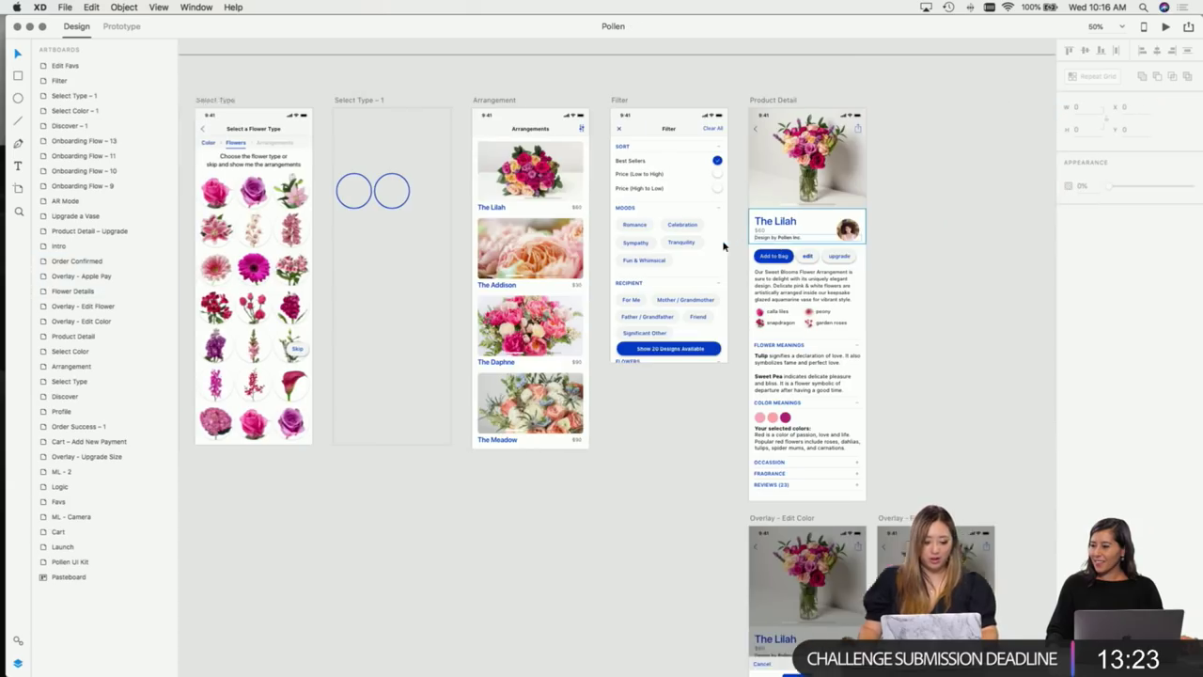
scroll(939, 357, down, 3)
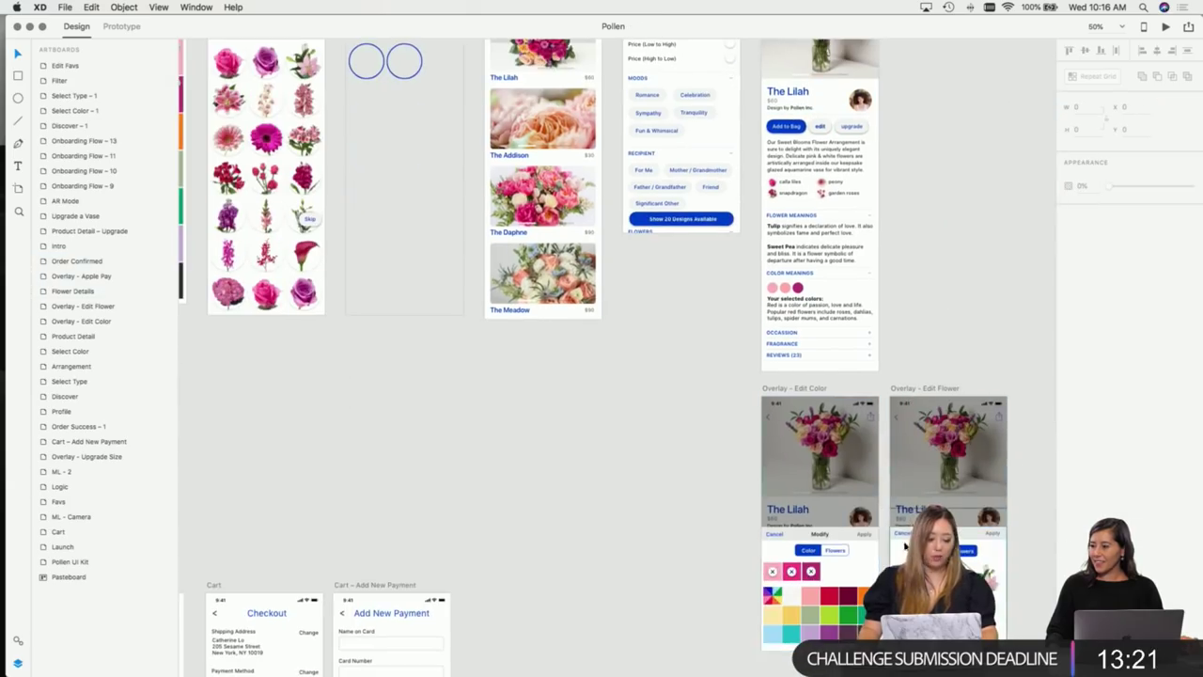
click(814, 388)
key(cmd+d)
scroll(867, 369, right, 10)
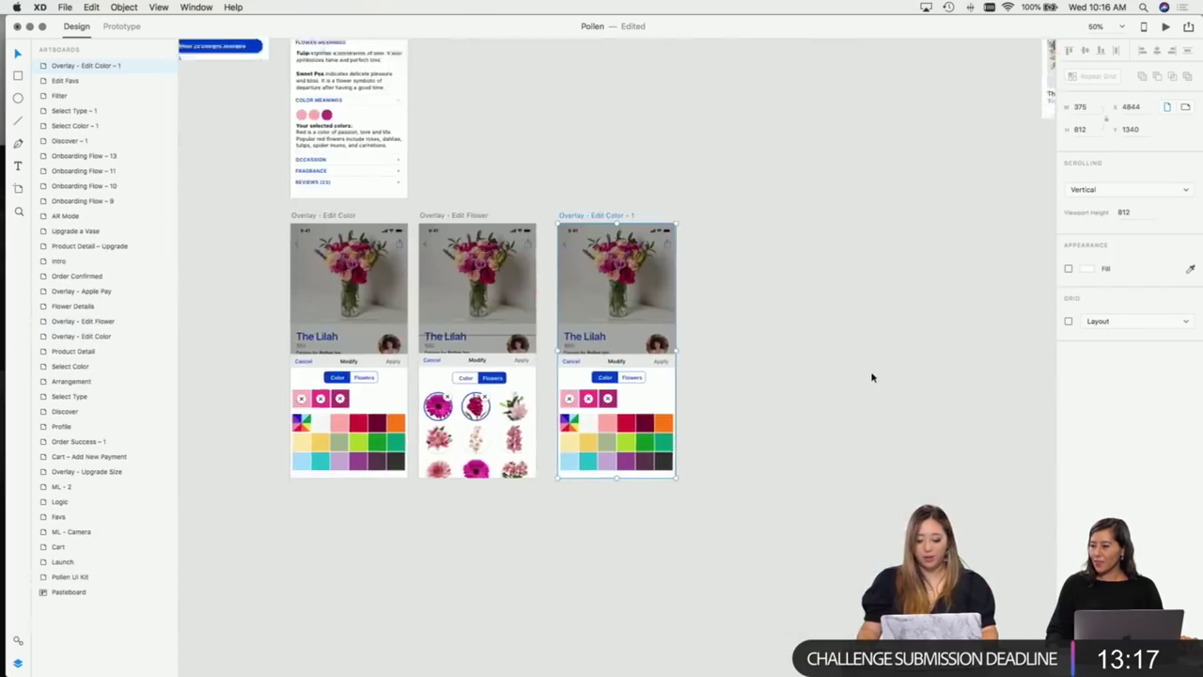
scroll(893, 373, up, 5)
double_click(647, 422)
drag(591, 421, 779, 420)
text(Upgrade)
key(Return)
Step: Move the Overlay - Upgrade artboard up beside Product Detail, to about X 4399, Y 15
drag(646, 420, 436, 68)
key(super+equal)
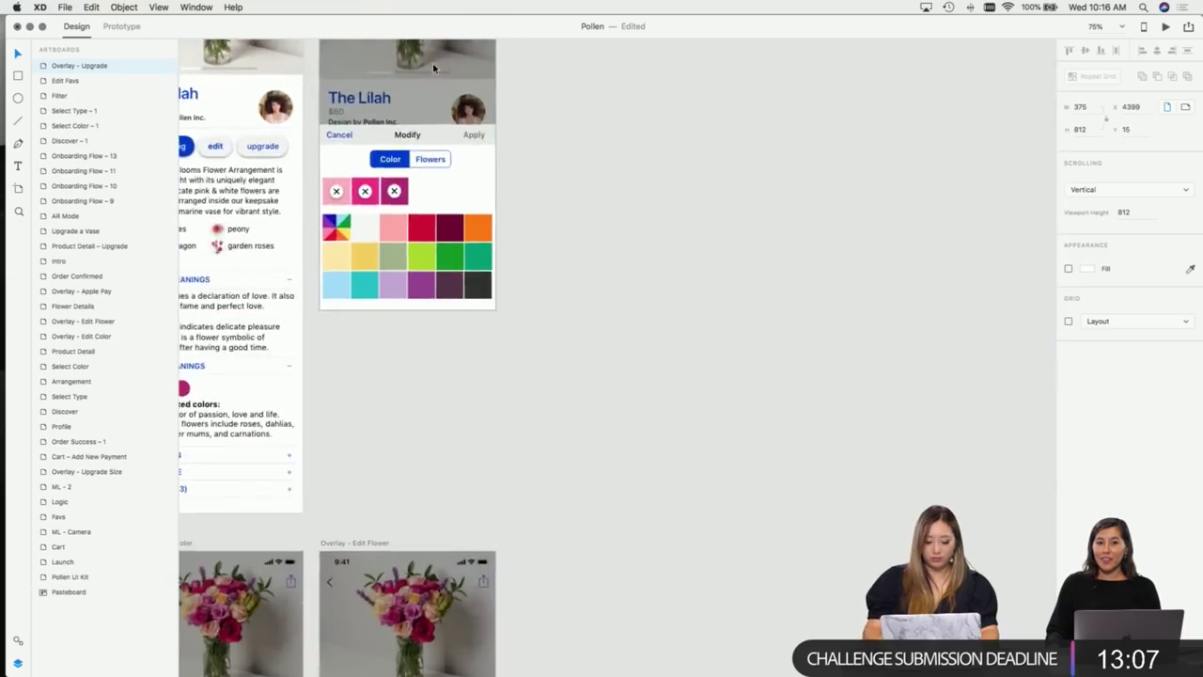
scroll(433, 64, up, 5)
scroll(564, 122, left, 2)
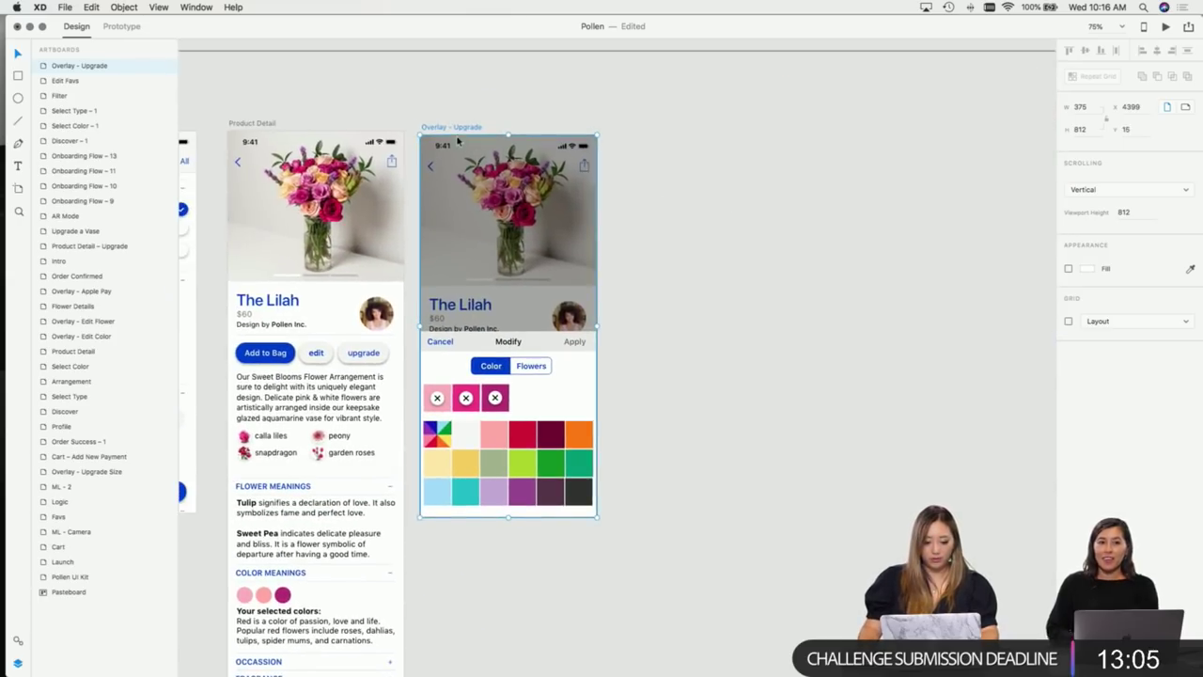
Step: Copy the Overlay Upgrade Size group from the Pollen UI Kit's component library
scroll(461, 143, left, 5)
key(super+minus)
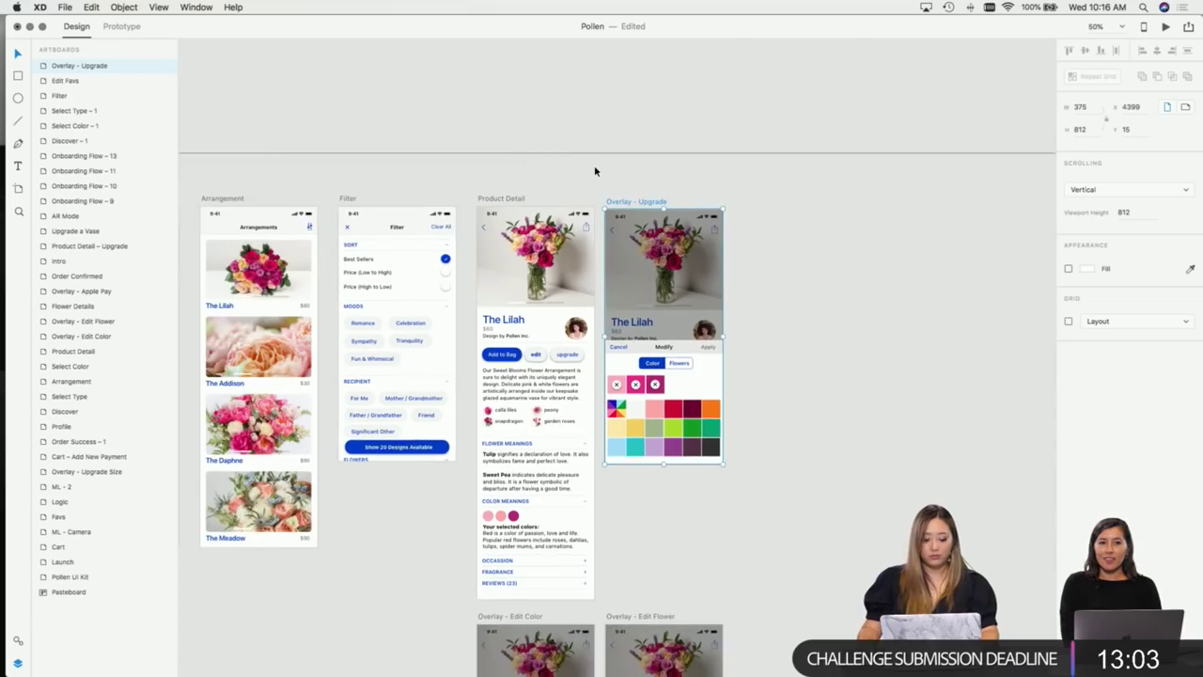
scroll(594, 171, left, 10)
key(super+minus)
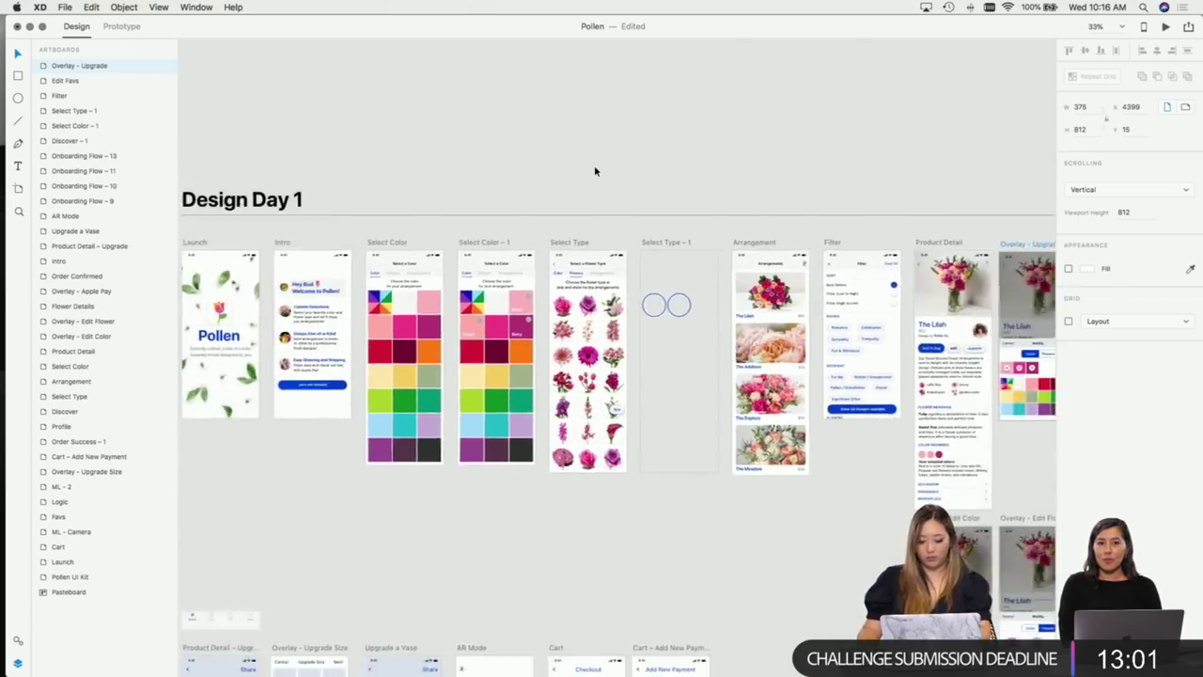
scroll(594, 171, left, 10)
scroll(594, 171, down, 4)
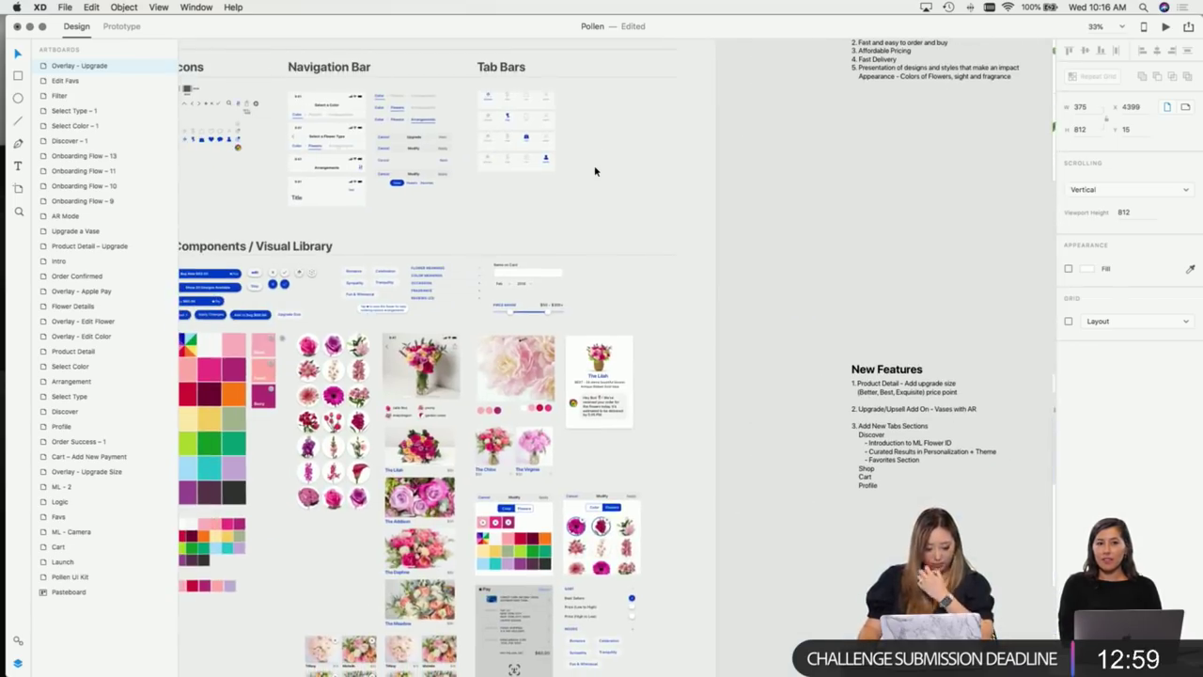
scroll(594, 171, down, 10)
scroll(594, 171, left, 4)
click(460, 529)
Step: Paste the Overlay Upgrade Size group into the Overlay - Upgrade artboard above its Color Overlay group
scroll(825, 350, right, 15)
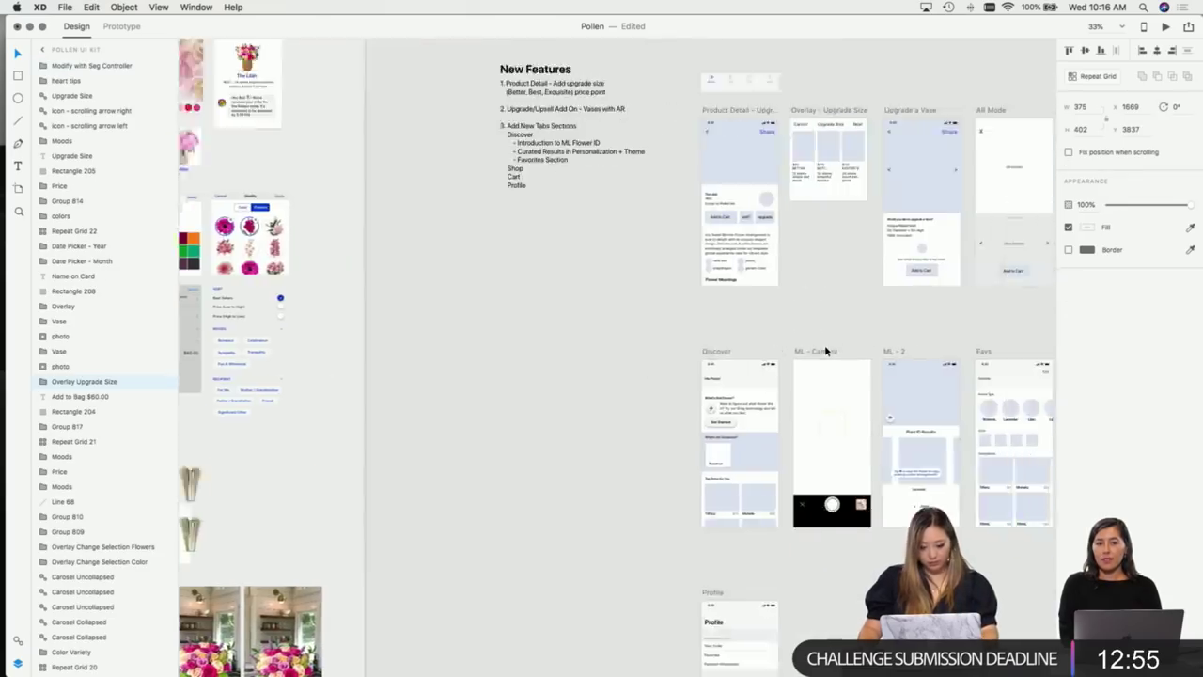
scroll(827, 349, up, 5)
scroll(845, 346, up, 8)
scroll(845, 345, right, 6)
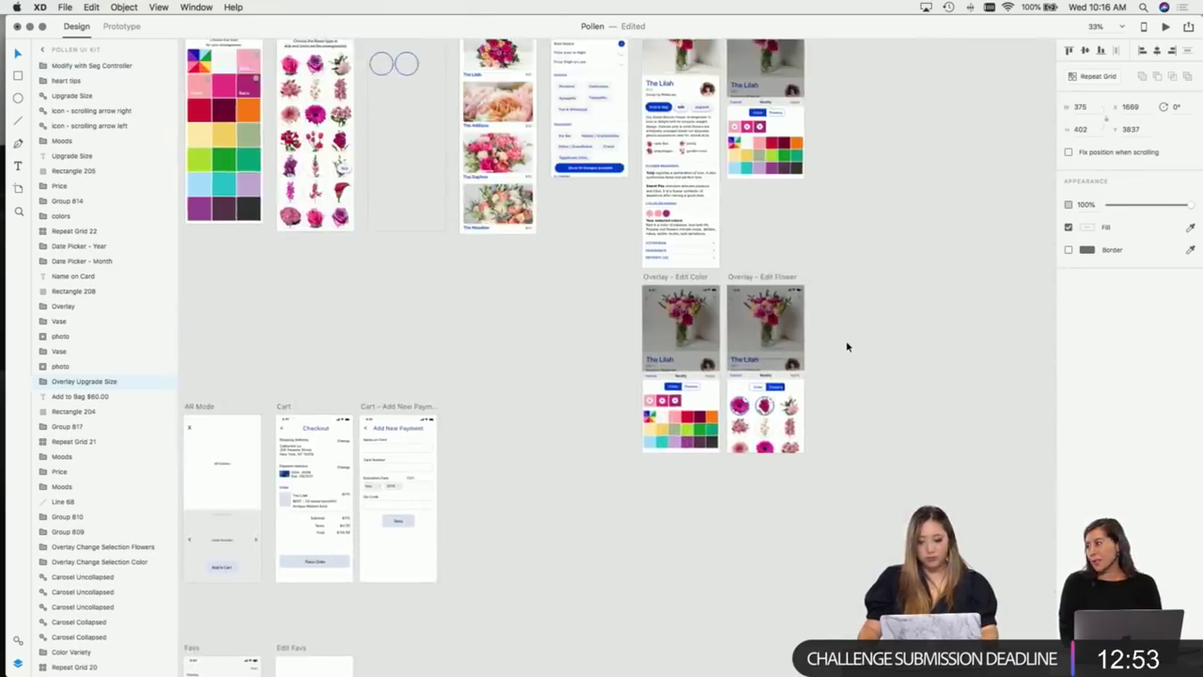
click(661, 310)
scroll(660, 310, up, 6)
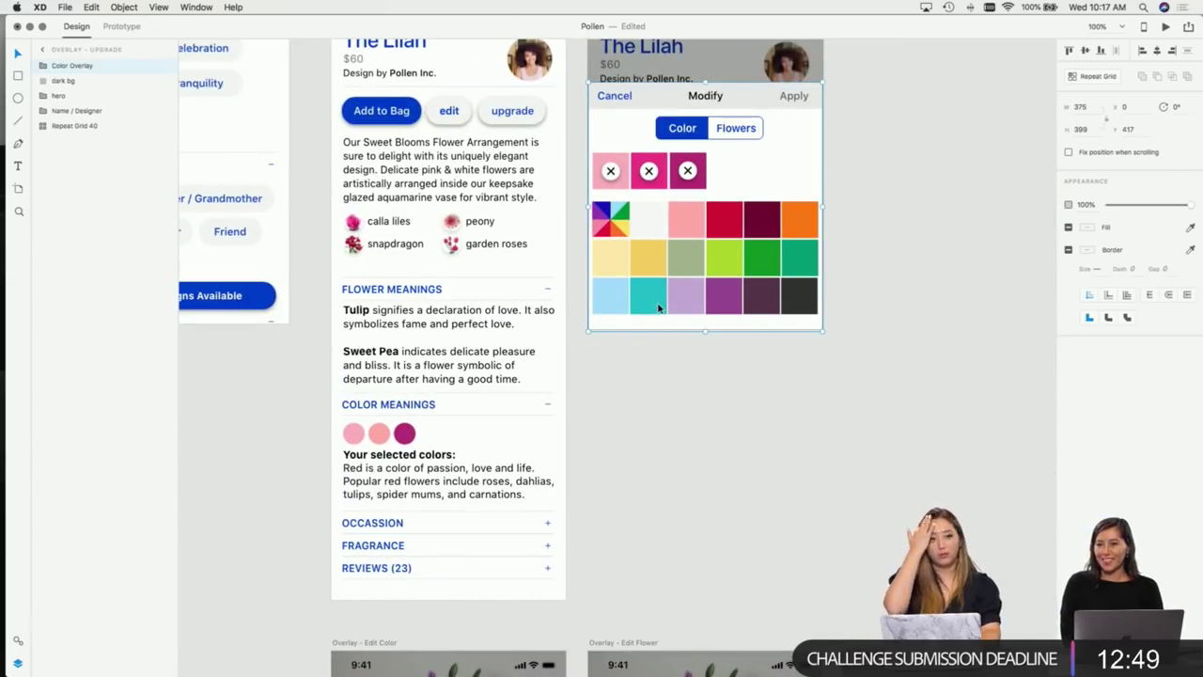
click(77, 86)
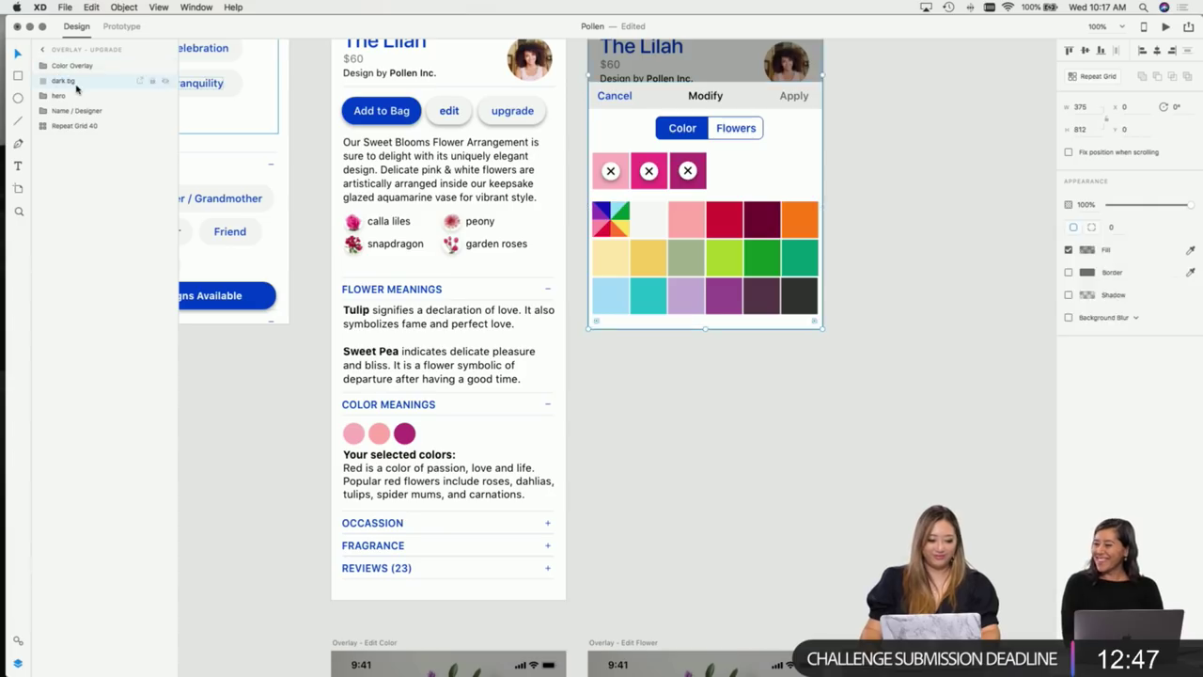
key(super+v)
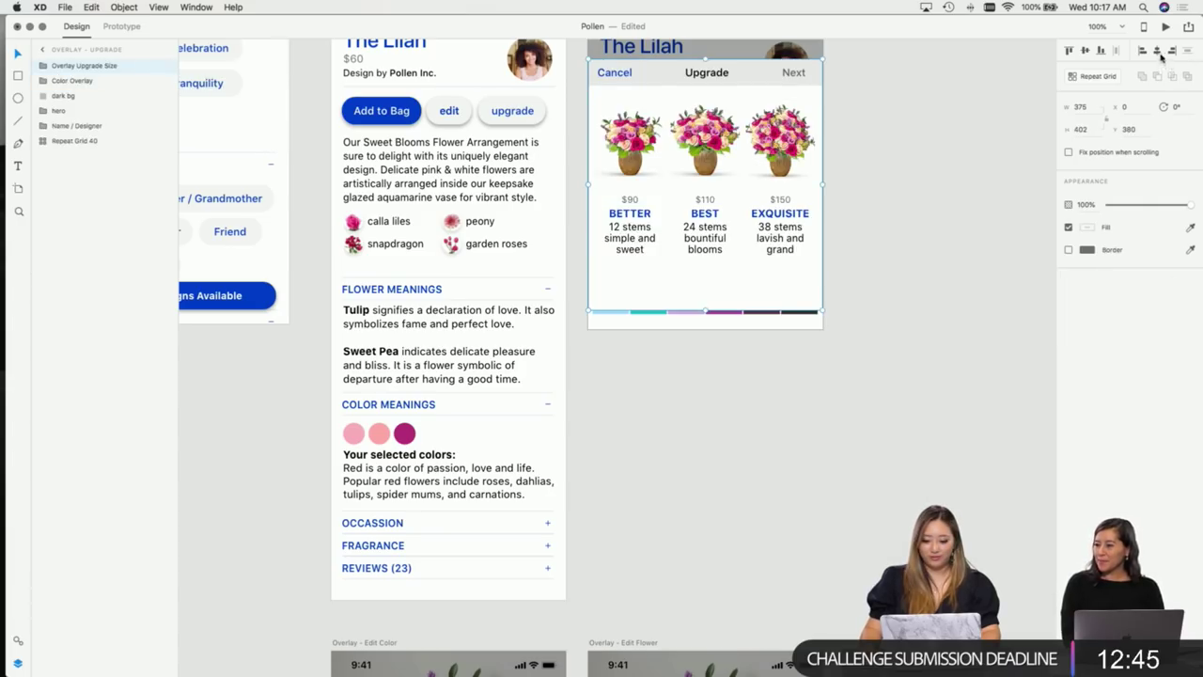
Step: Align the upgrade size panel to the artboard's bottom edge, delete the Color Overlay group beneath it and save
click(1101, 53)
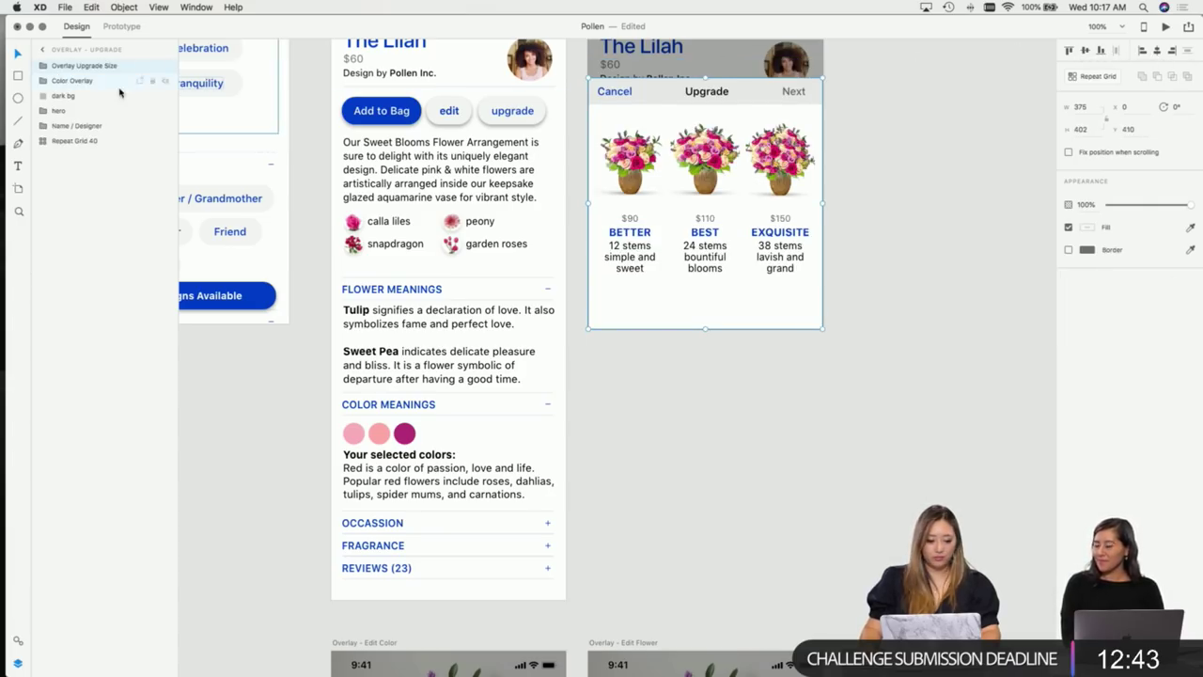
key(super+s)
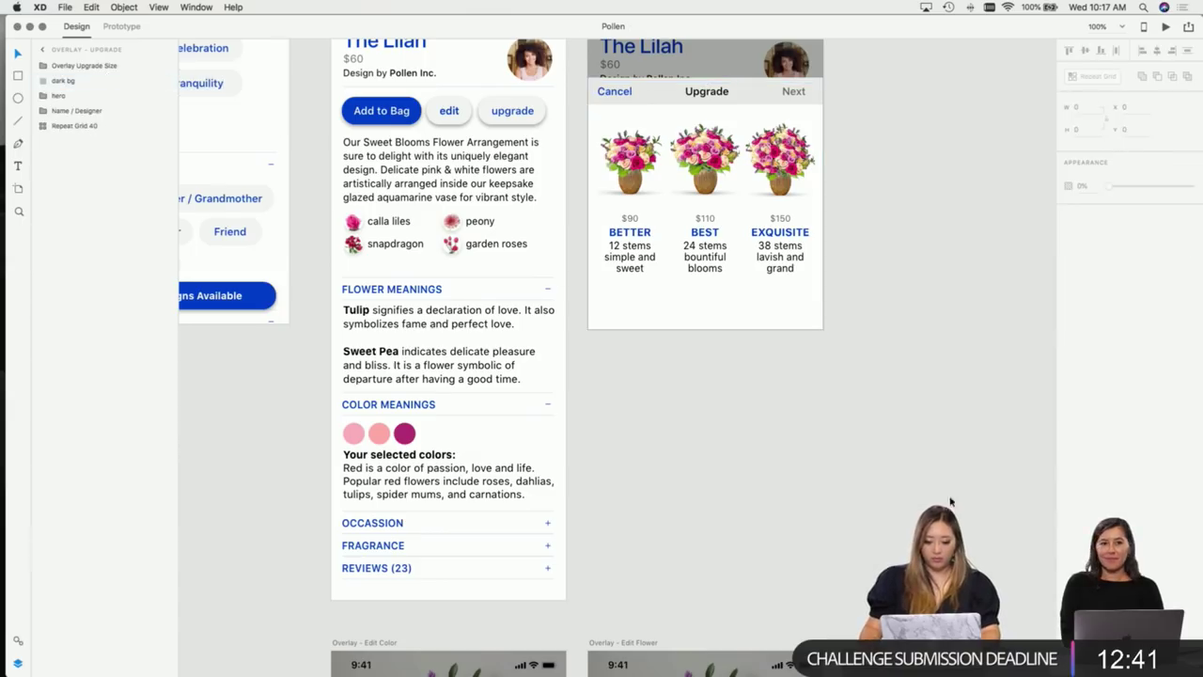
click(927, 493)
Step: Examine the Better, Best and Exquisite options on the Overlay - Upgrade artboard up close
scroll(927, 494, up, 5)
scroll(927, 499, up, 5)
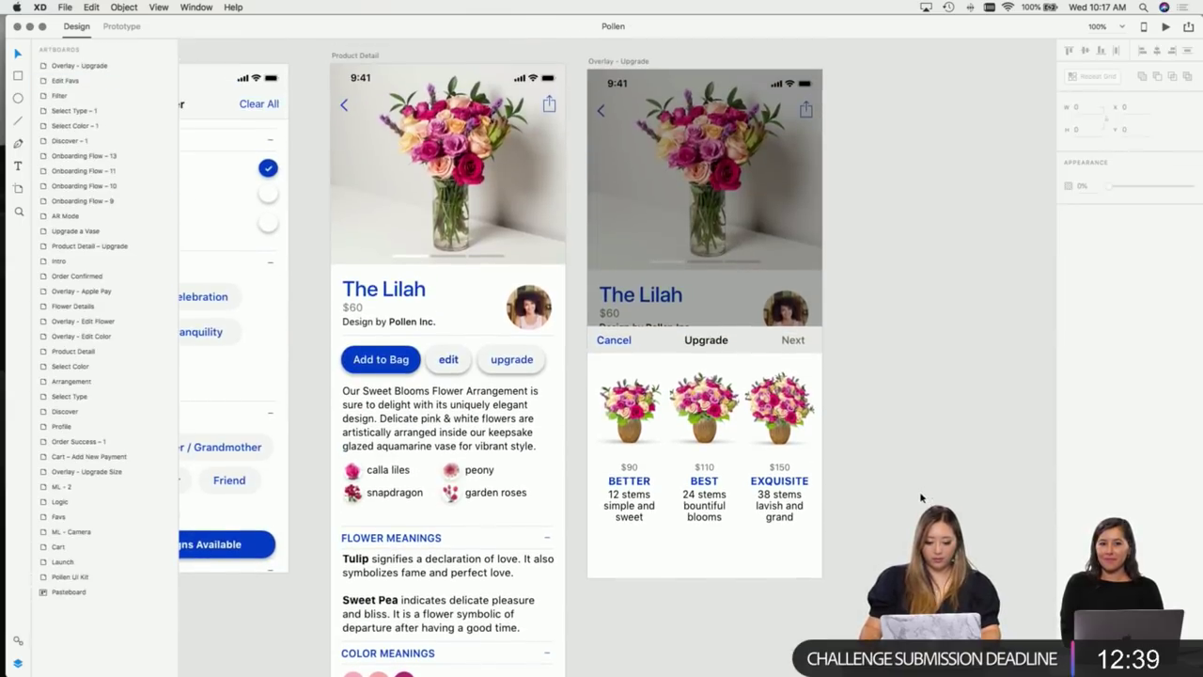
scroll(670, 435, up, 5)
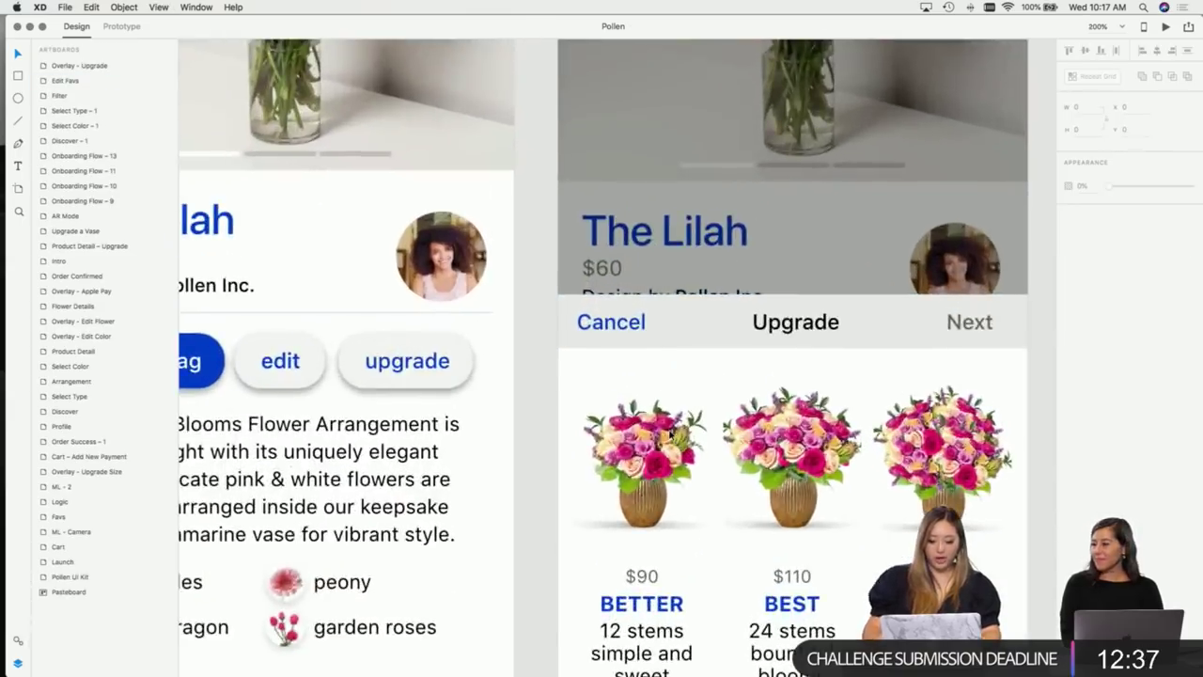
scroll(810, 607, down, 15)
scroll(810, 606, up, 5)
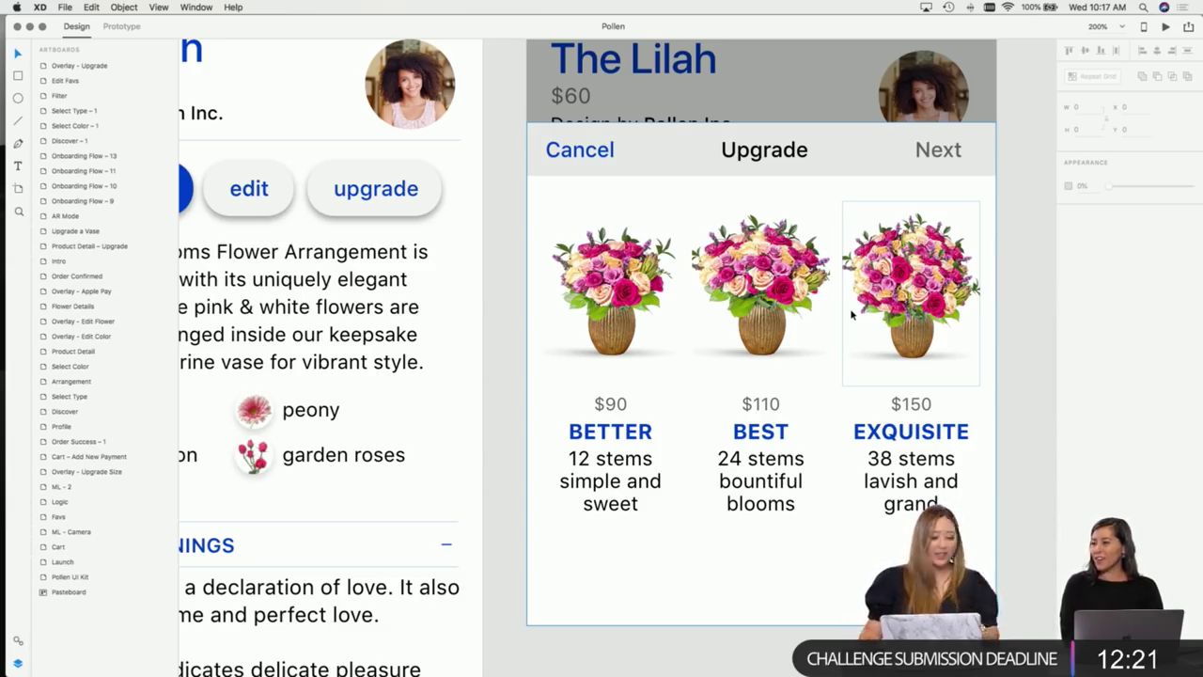
Step: Switch to Finder and open the _images folder inside the Adobe xD project's _assets folder
key(super+Tab)
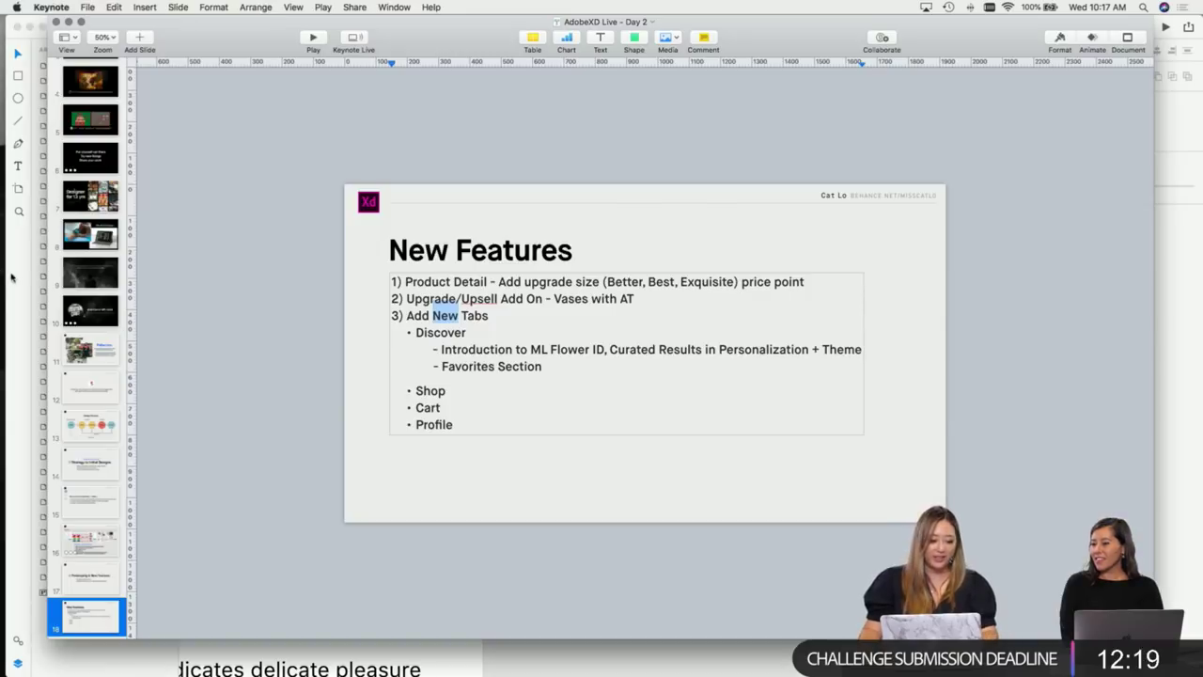
key(super+Tab)
mouse_move(4, 274)
click(28, 246)
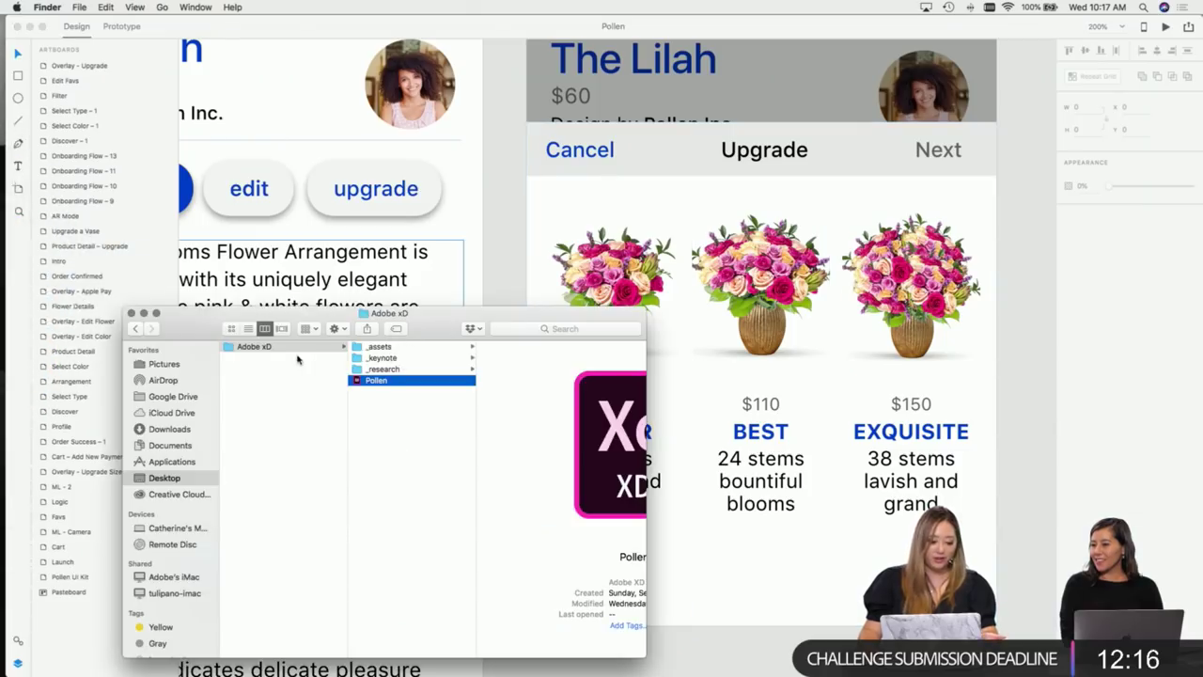
click(405, 350)
click(531, 358)
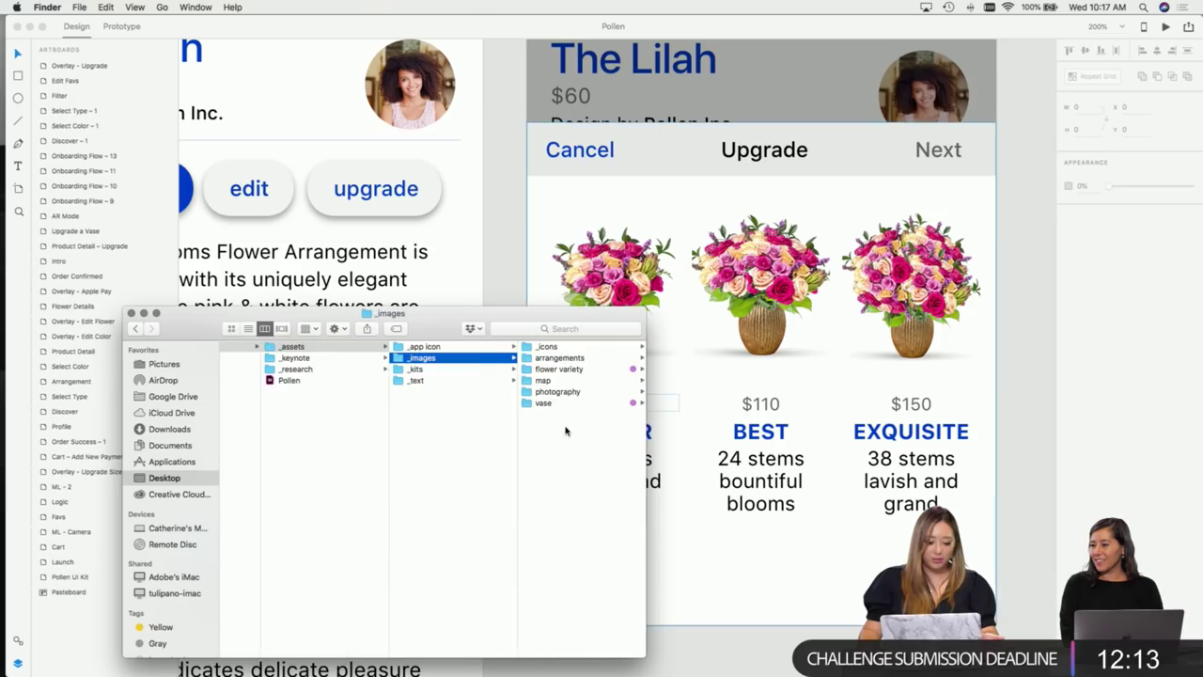
Step: Open the close up folder within flower variety and move the Finder window down clear of the bouquet images
click(602, 369)
click(602, 358)
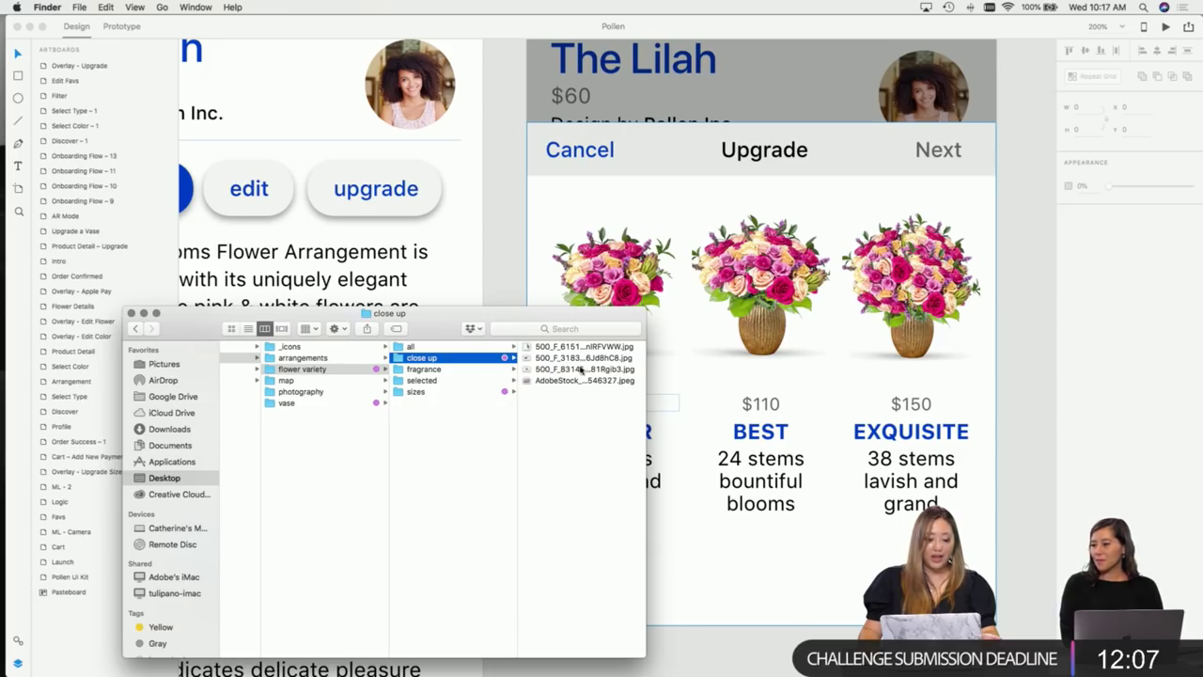
drag(553, 322, 543, 391)
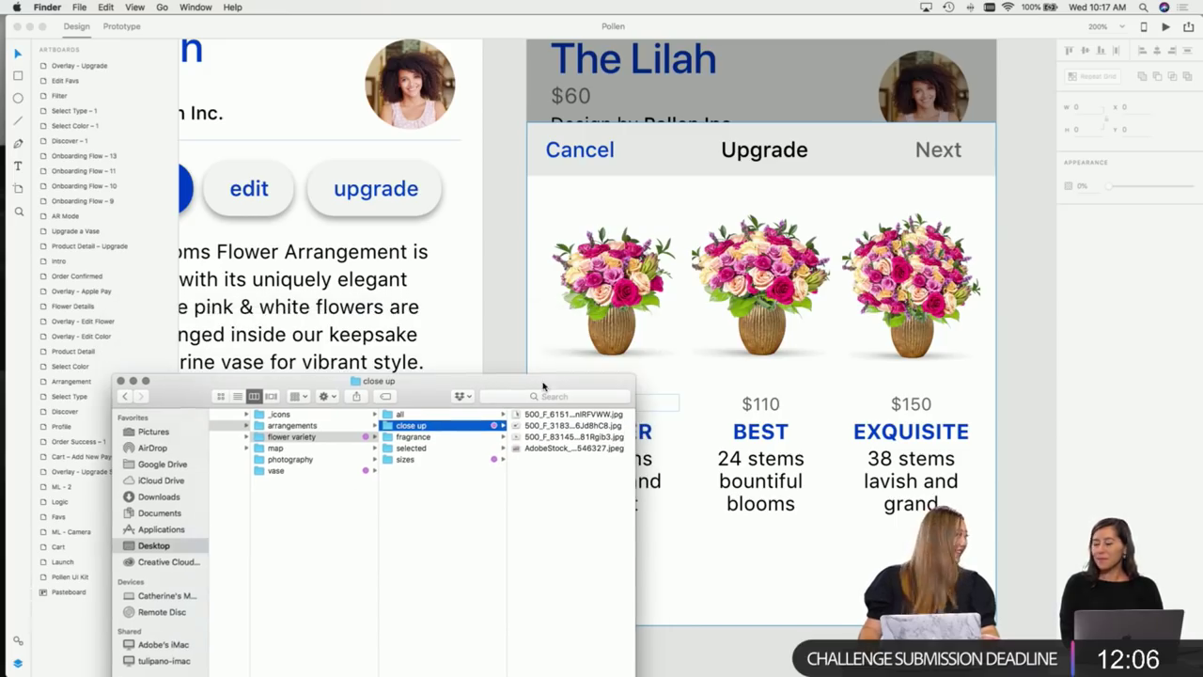
Step: Look through the vase image folder, previewing House.jpg and selecting vase_composite.psd
click(326, 478)
click(432, 427)
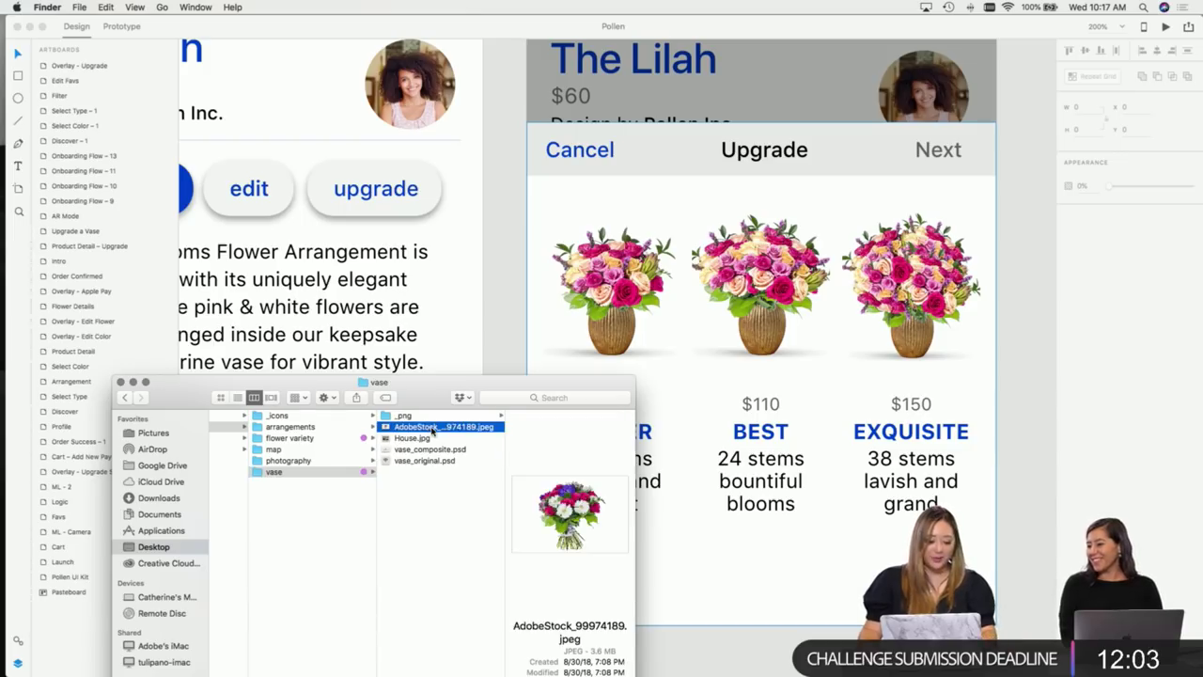
key(space)
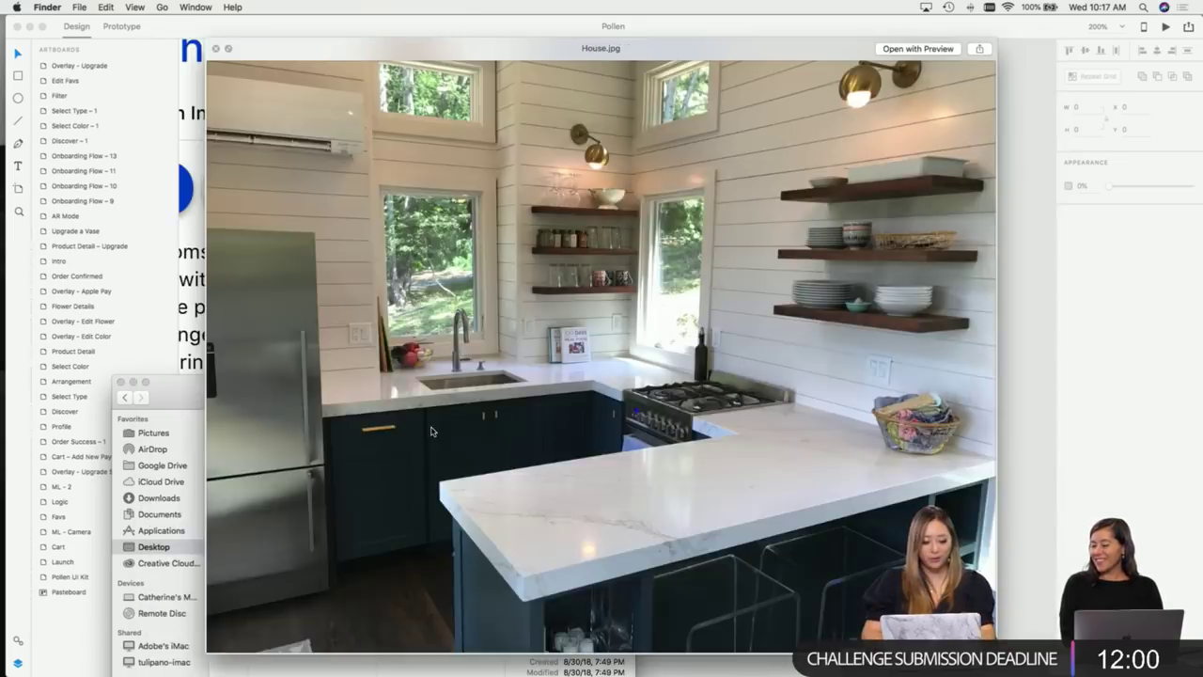
key(space)
drag(431, 426, 432, 431)
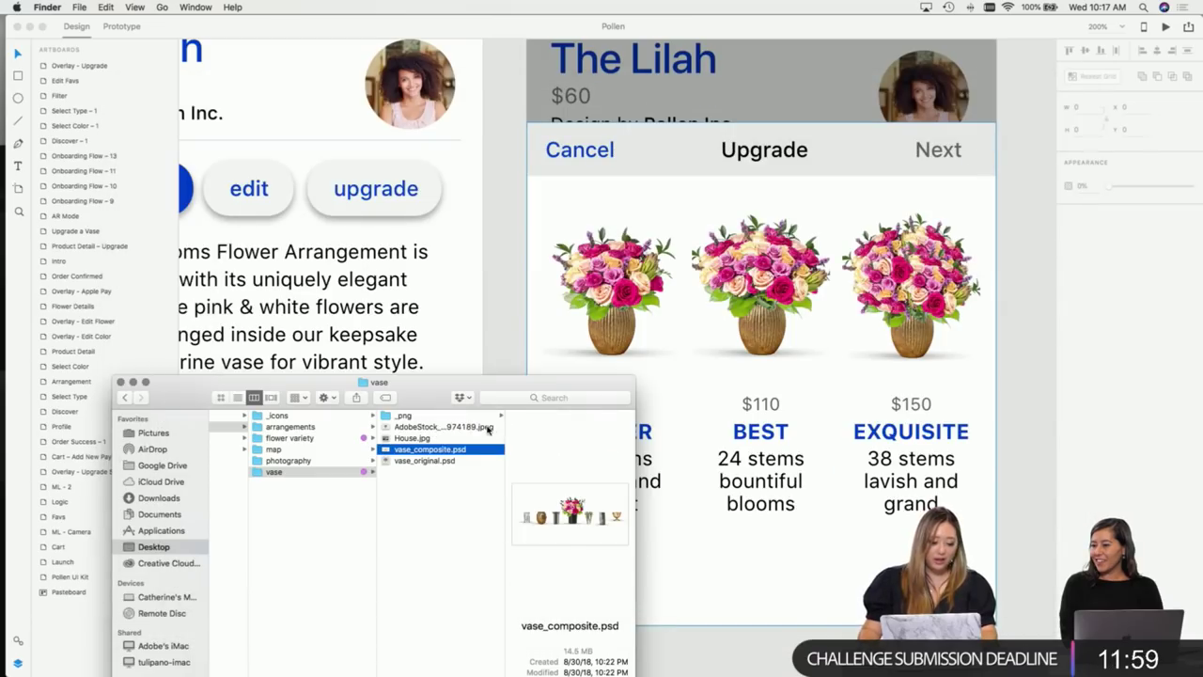
Step: Preview the AdobeStock bouquet JPEG in the vase folder, then return to the Pollen document in Adobe XD
click(442, 426)
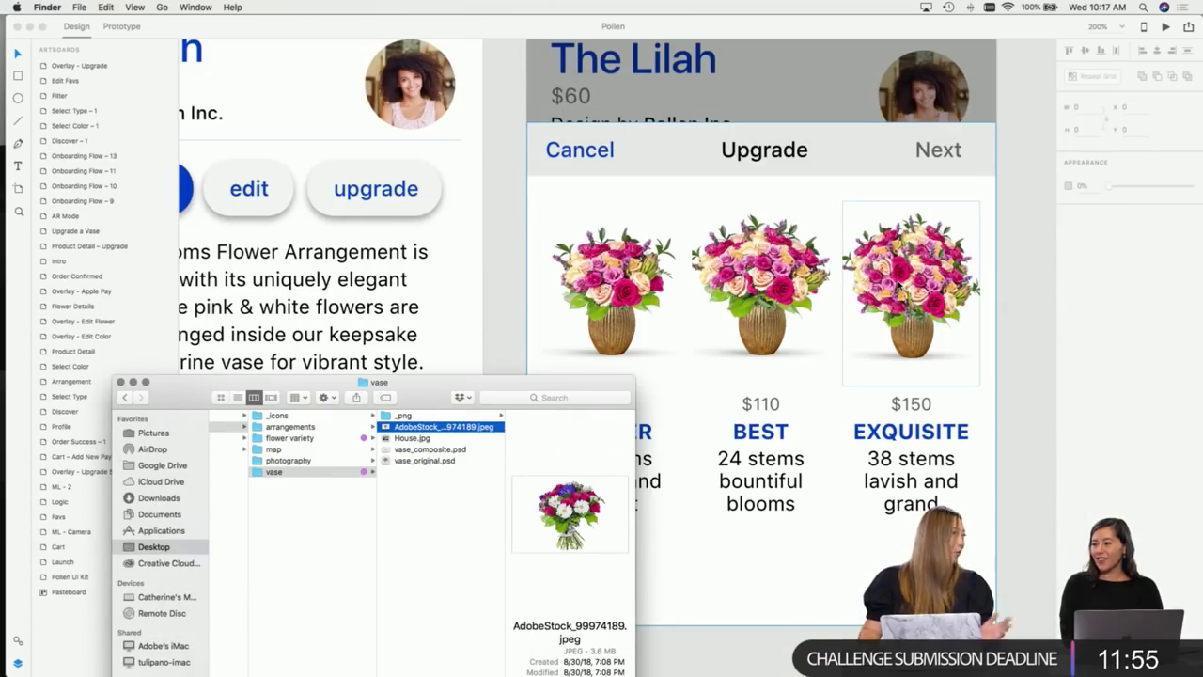
click(899, 287)
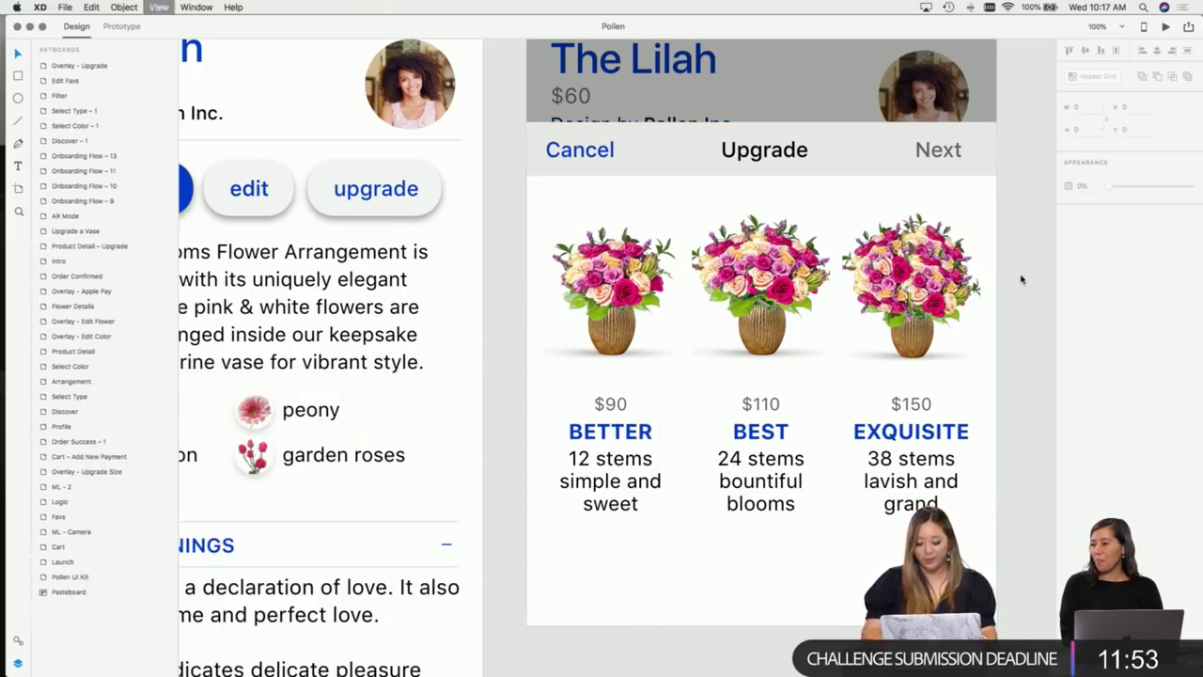
key(super+1)
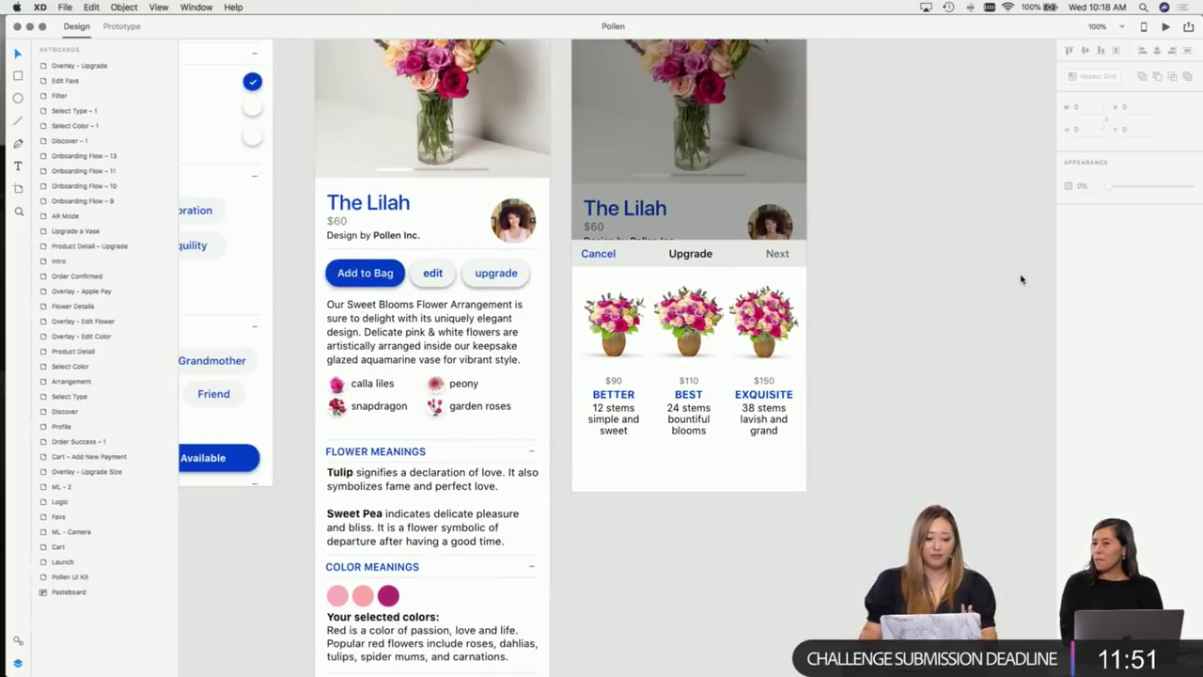
Step: Duplicate the Overlay - Upgrade artboard beside the original and rename the copy Overlay - Selected
scroll(1021, 279, up, 1)
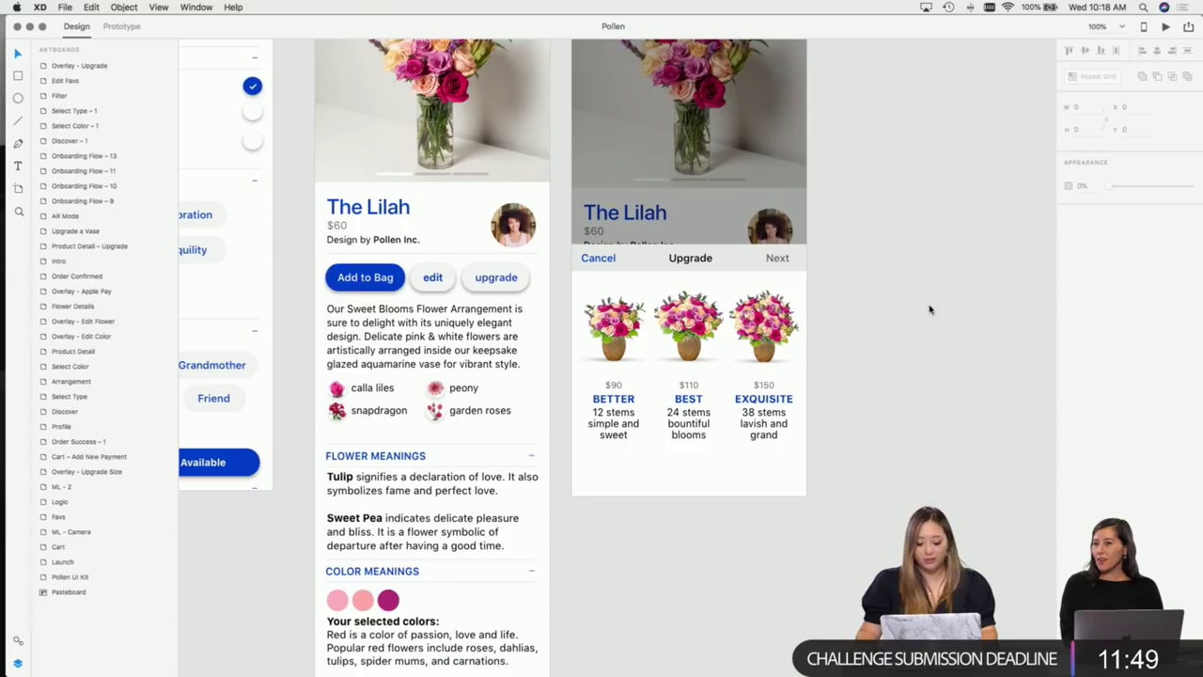
scroll(929, 309, up, 5)
key(super+minus)
scroll(925, 322, up, 4)
scroll(824, 336, down, 5)
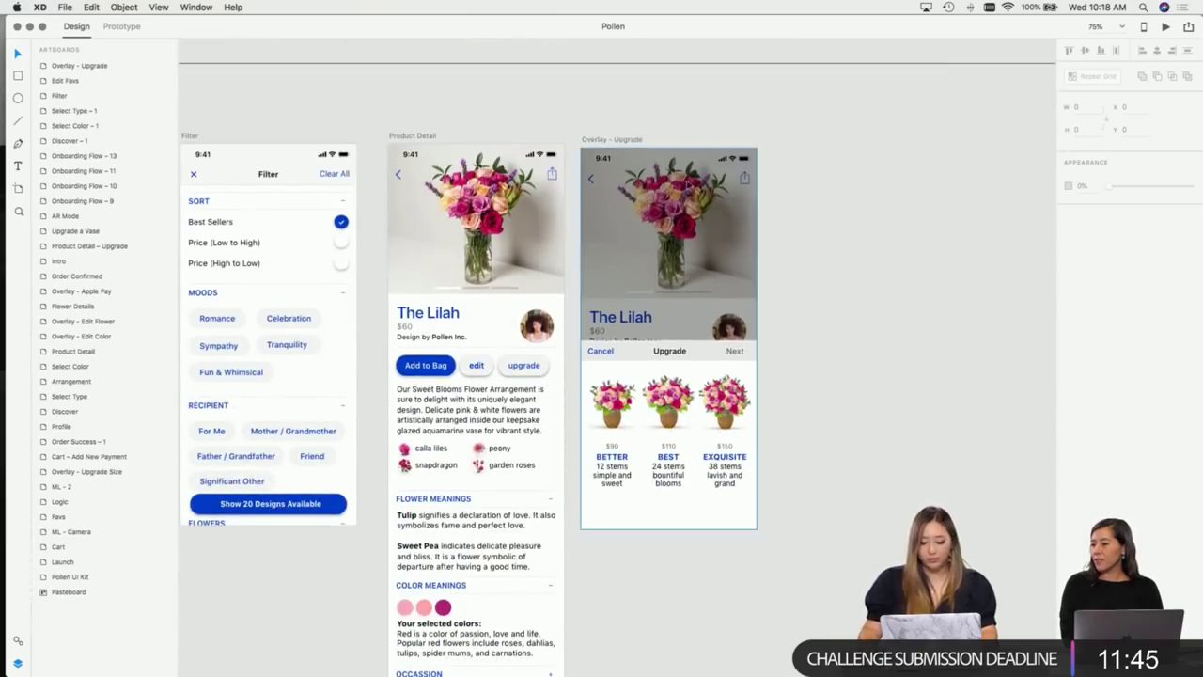
drag(620, 140, 917, 145)
double_click(813, 135)
text(Slielected)
key(Return)
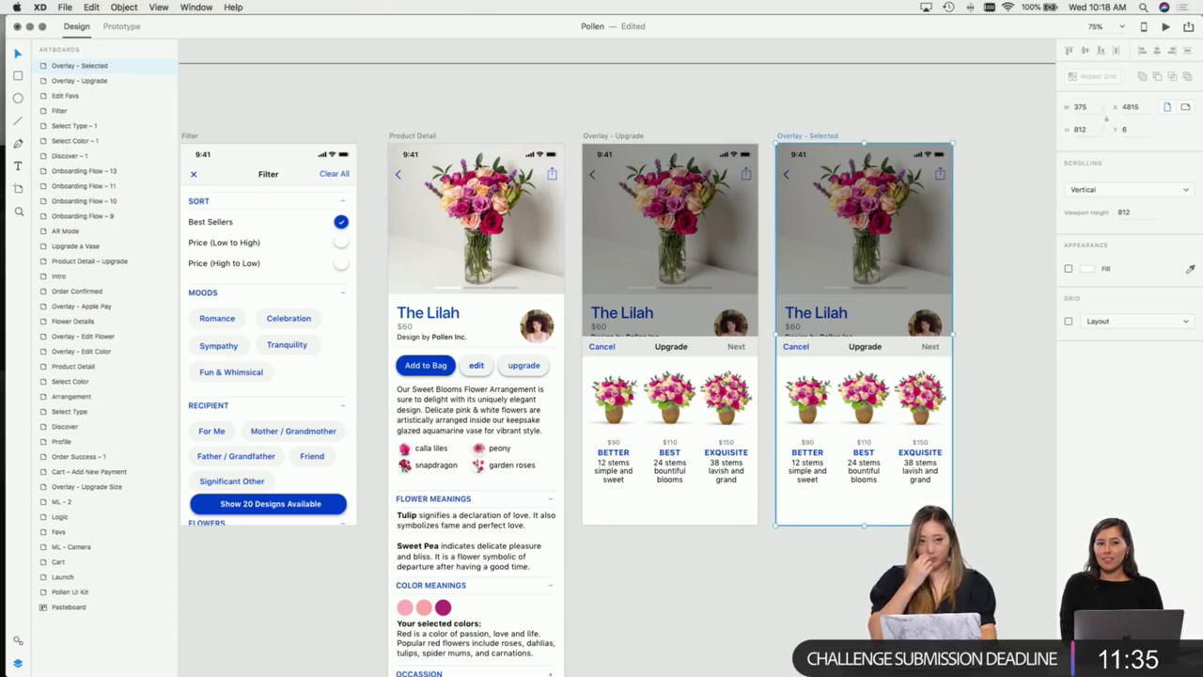
Step: Draw a rectangle about 131 by 283 over the Best option on the Overlay - Selected artboard
key(super+equal)
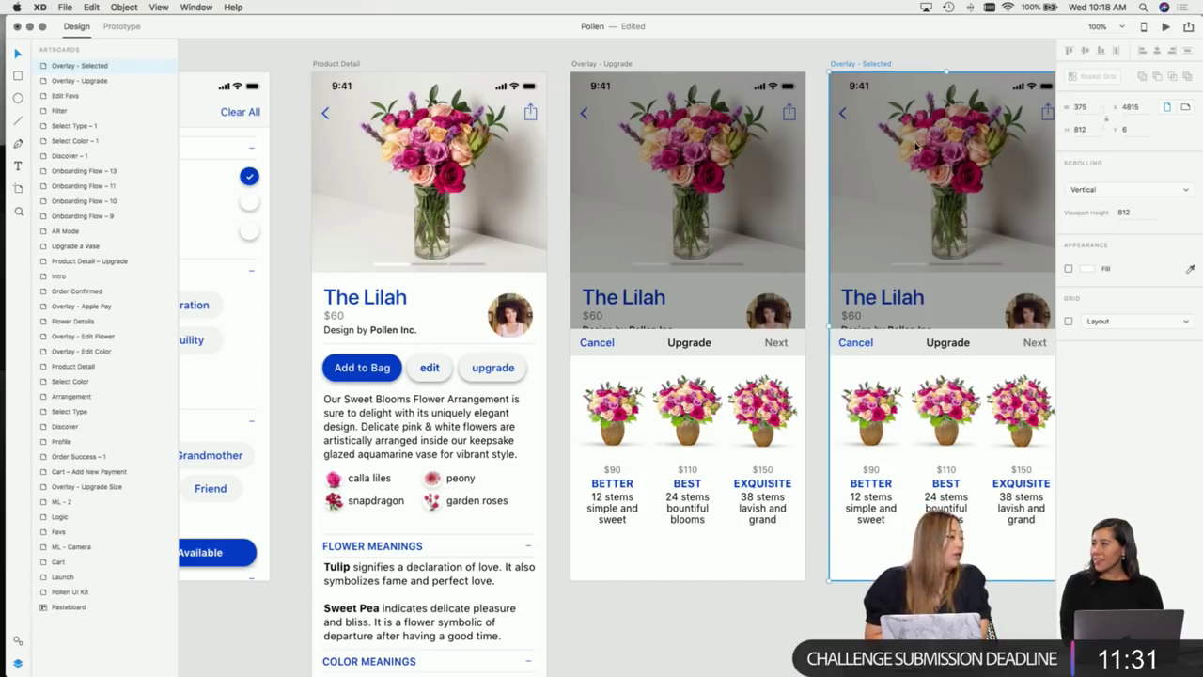
scroll(940, 150, right, 5)
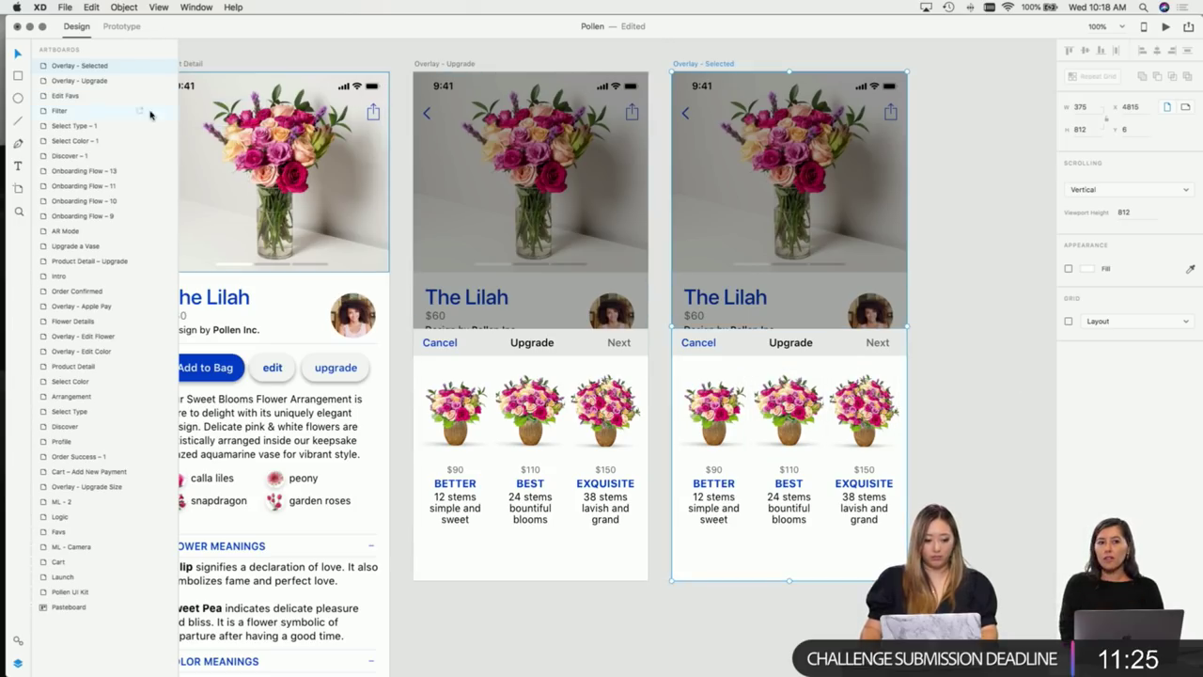
mouse_move(750, 365)
mouse_down()
mouse_move(795, 498)
mouse_move(831, 542)
mouse_up()
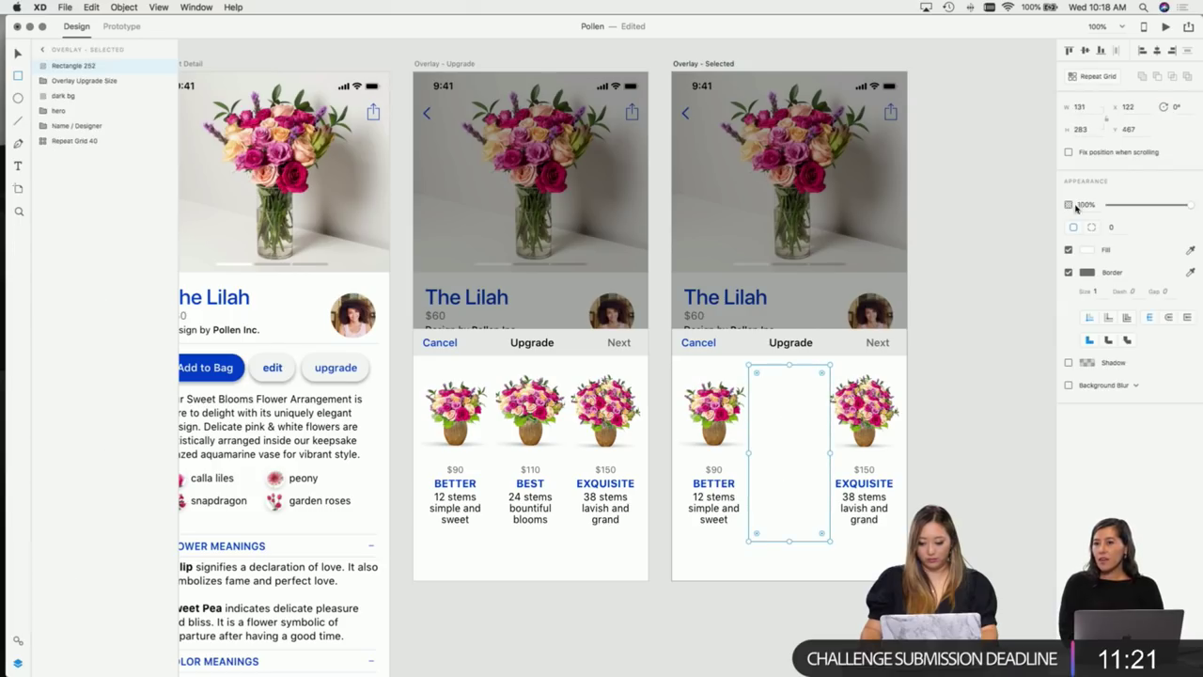
Step: Remove the rectangle's fill, colour its border the saved blue #003DC8 and set its corner radius to 4
click(1068, 273)
click(1088, 273)
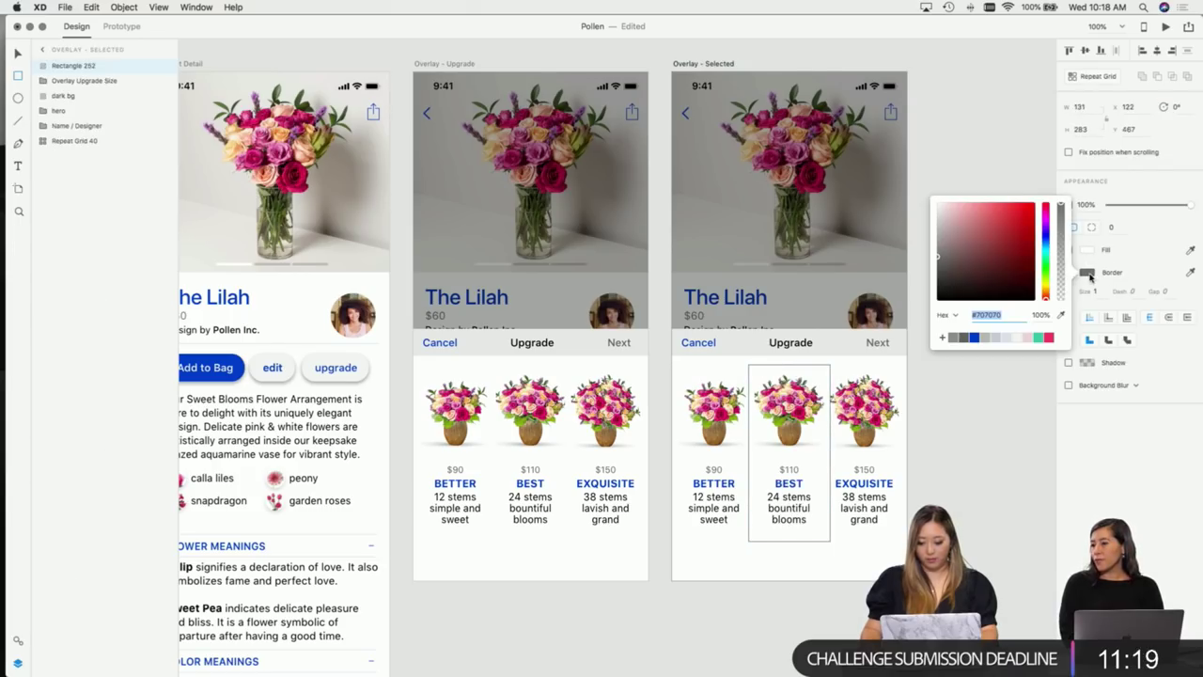
click(978, 338)
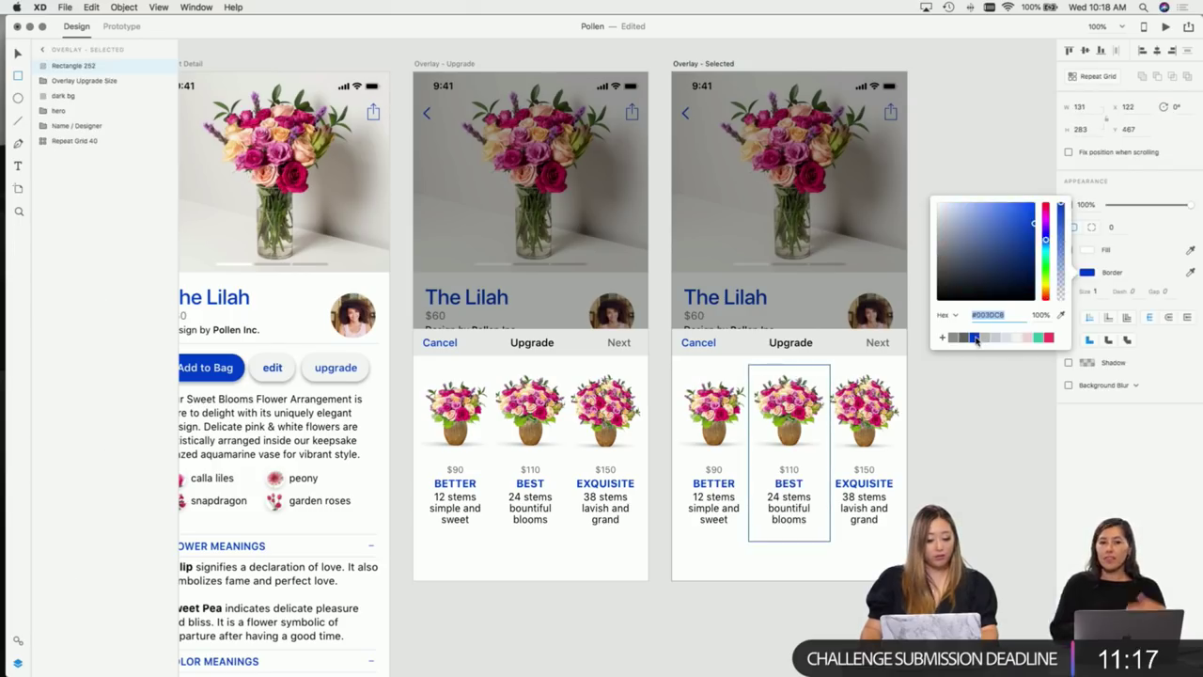
click(1092, 226)
text(4)
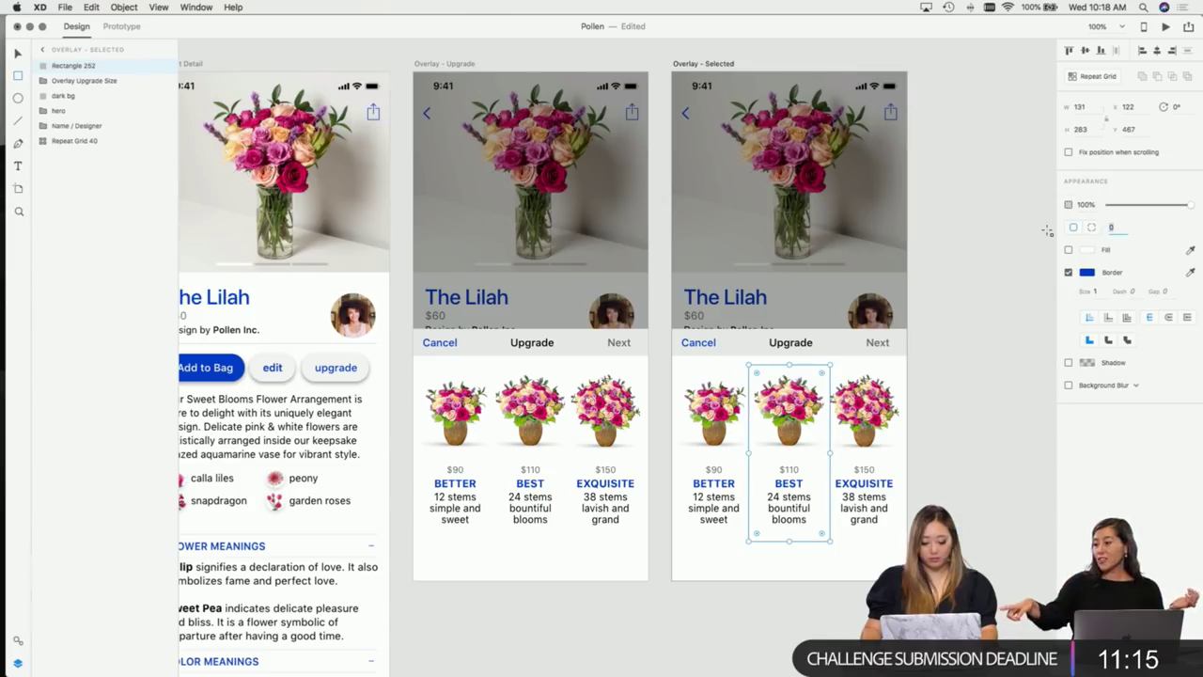
key(Return)
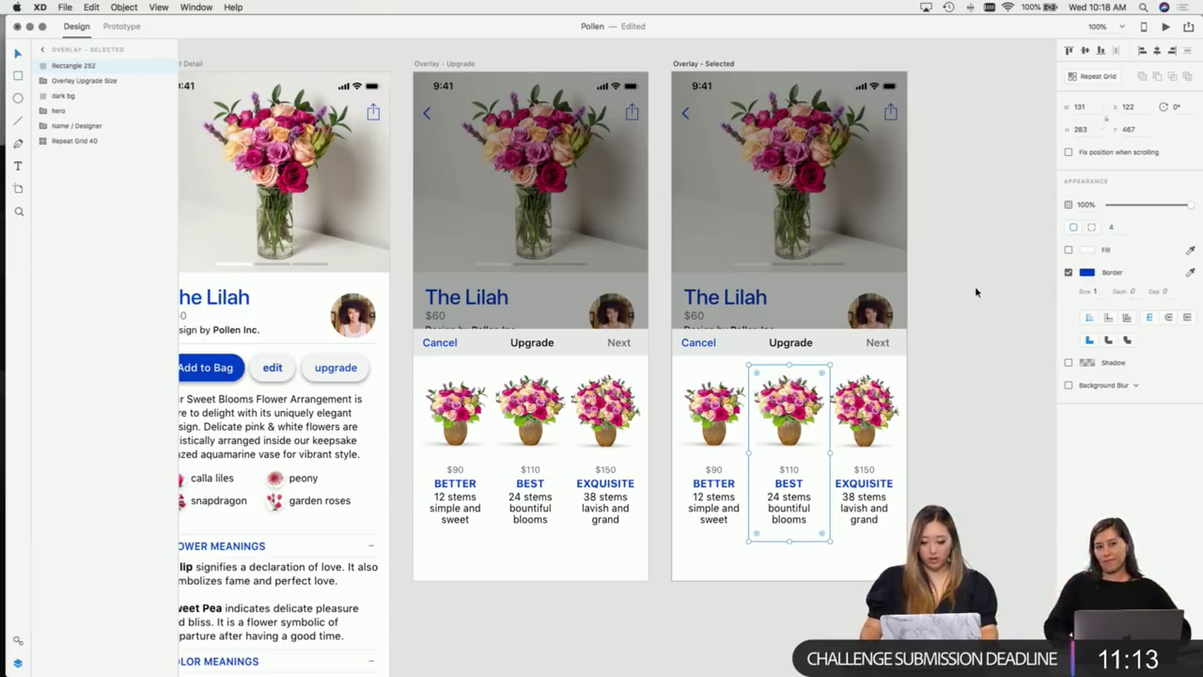
click(975, 286)
Step: Shift the blue outline around the Best option up to Y 464 and narrow its width to 129
key(super+equal)
scroll(975, 292, down, 3)
scroll(976, 293, right, 5)
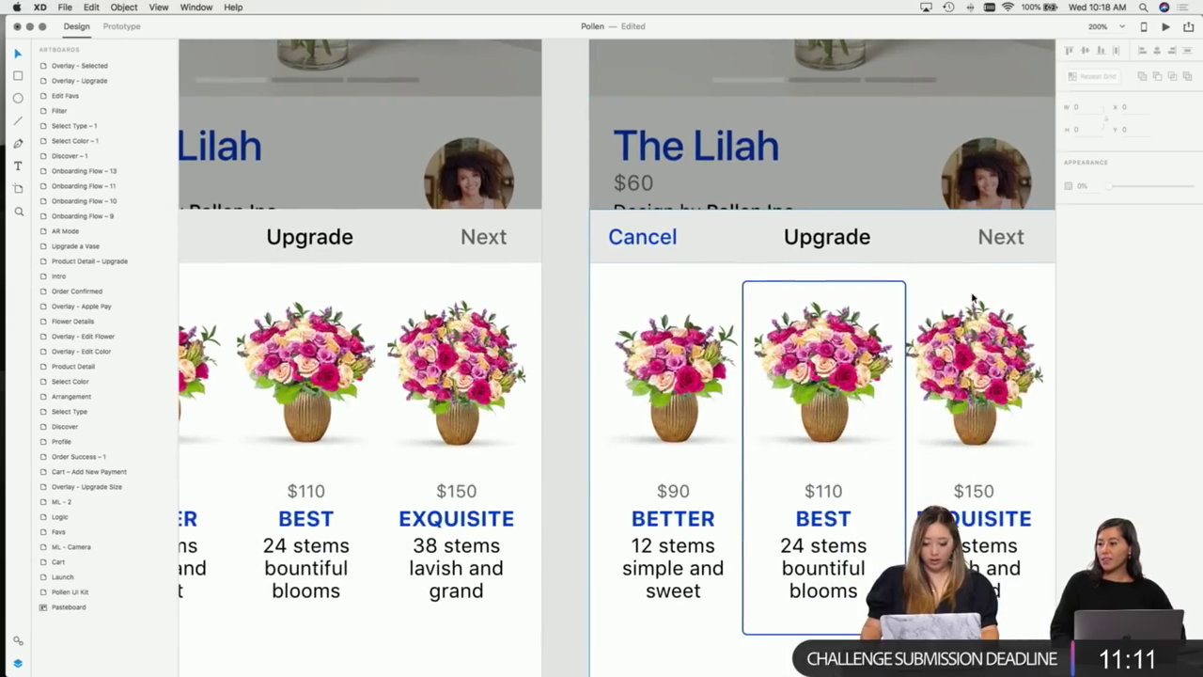
click(902, 402)
key(Left)
key(Left)
key(Left)
key(Up)
key(Up)
key(Up)
drag(903, 454, 901, 453)
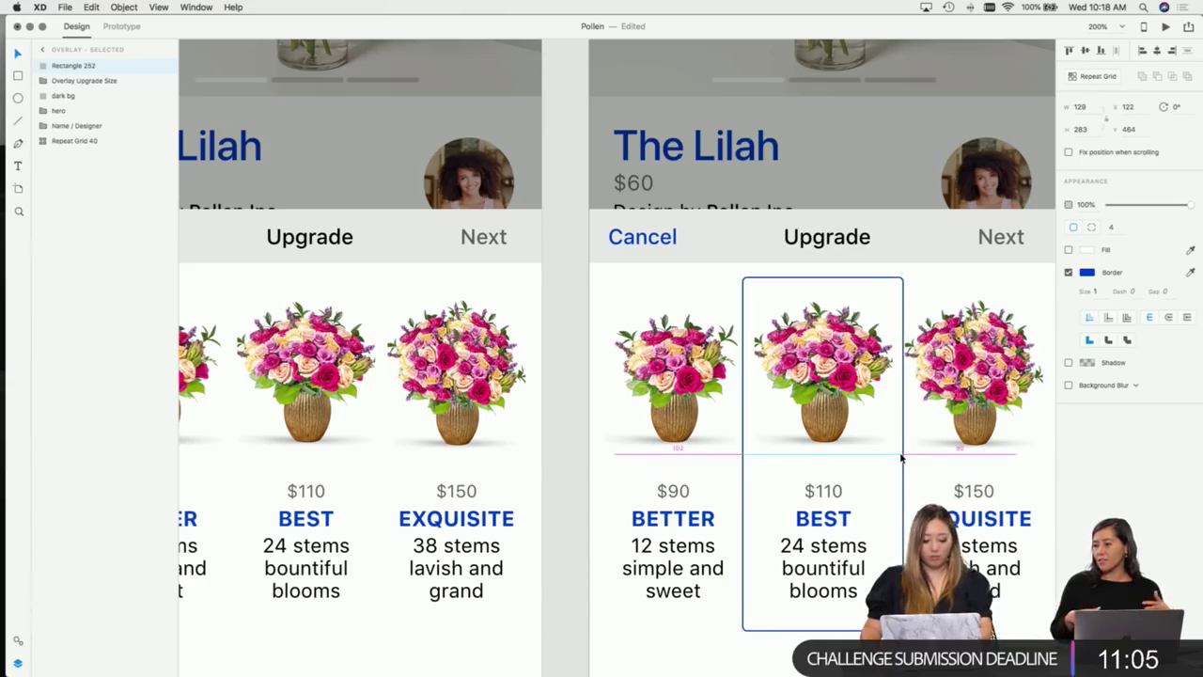
Step: Deselect the outline and save the Pollen document
key(super+minus)
key(super+minus)
key(super+minus)
click(900, 458)
key(super+s)
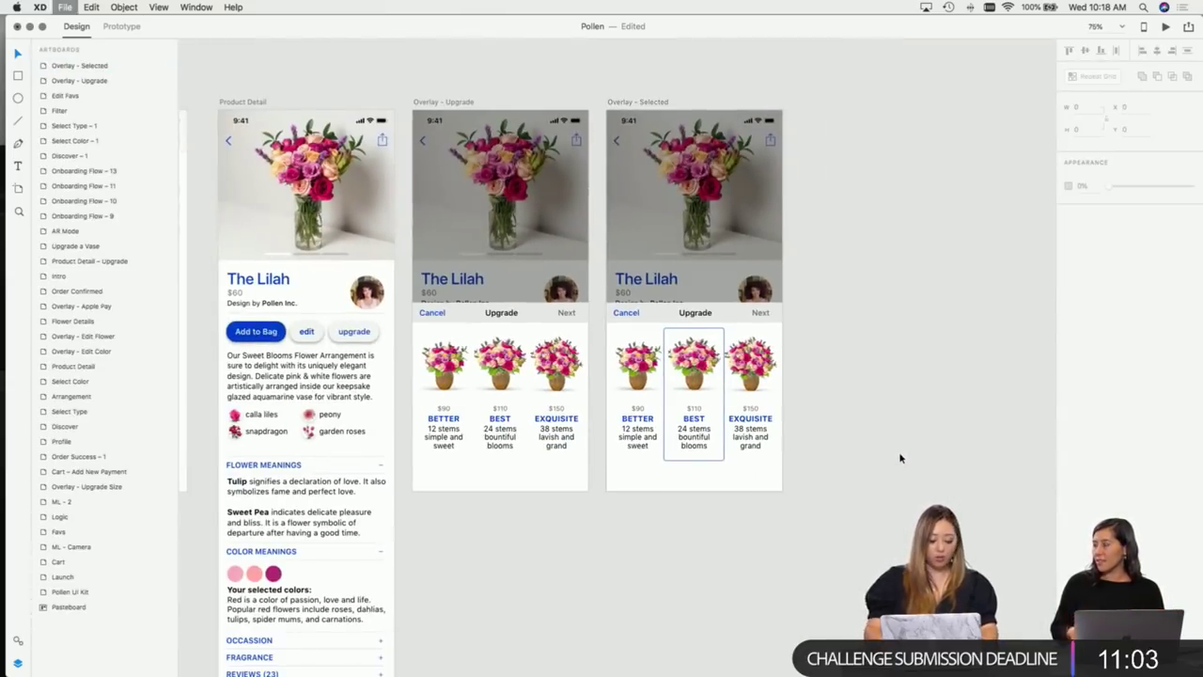
Step: Delete the Overlay - Upgrade Size wireframe artboard from the New Features row
key(super+minus)
key(super+minus)
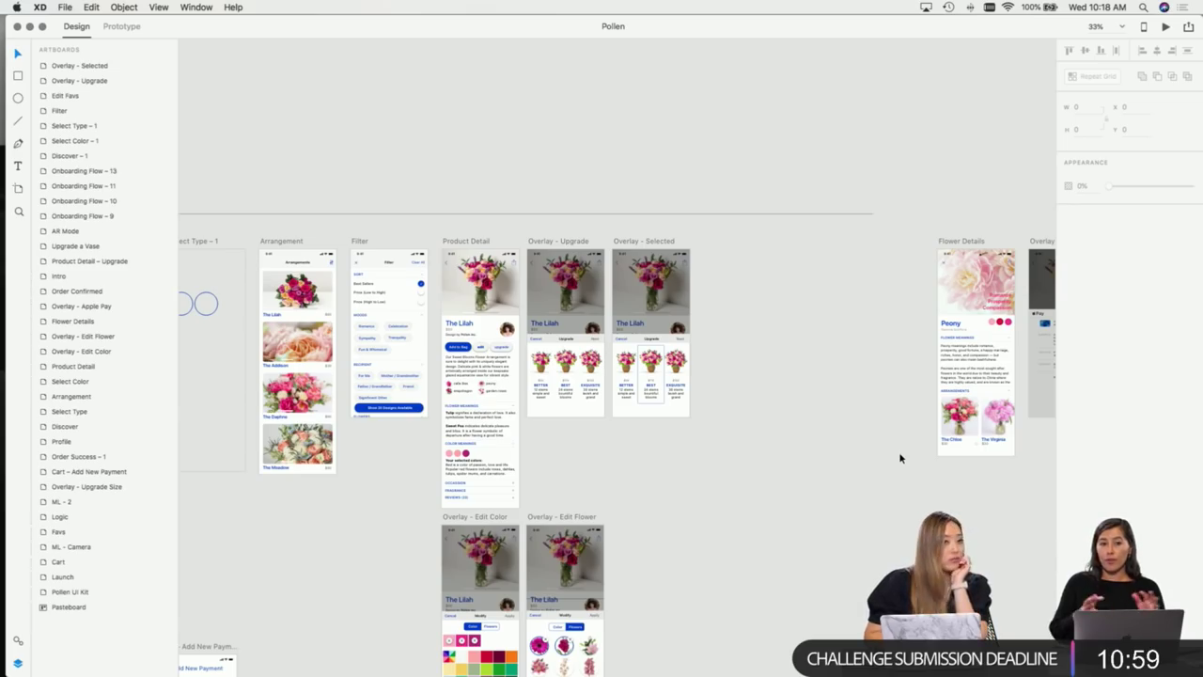
scroll(899, 457, left, 10)
scroll(899, 458, down, 4)
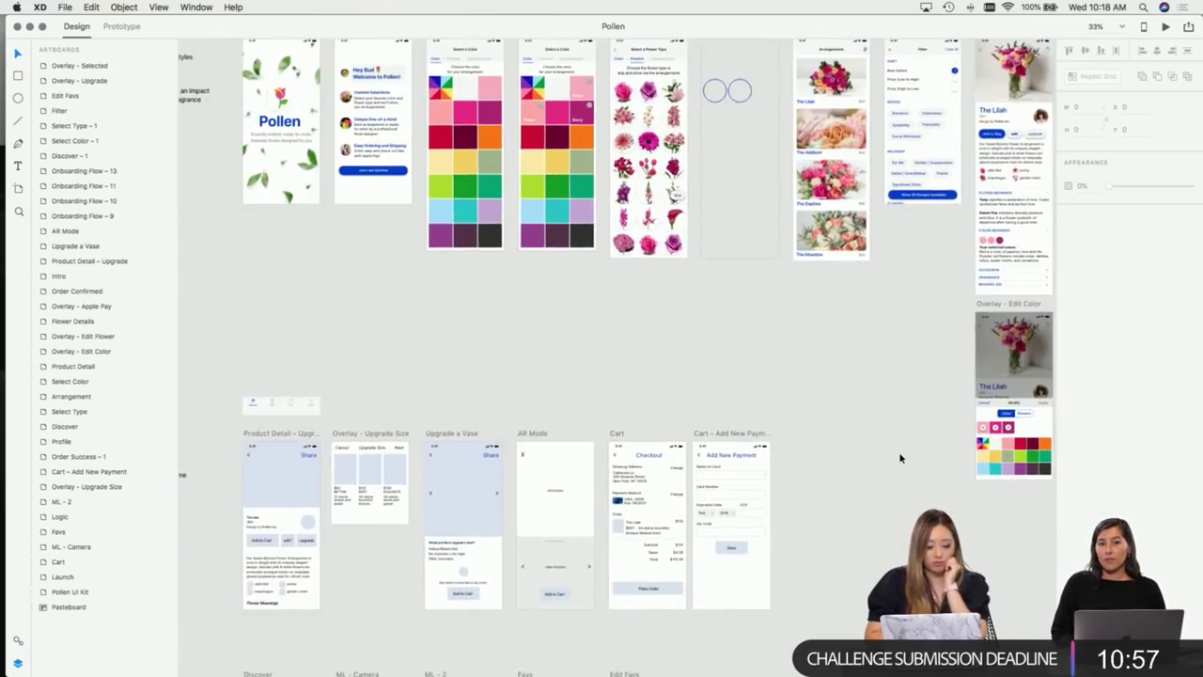
scroll(900, 457, left, 5)
click(584, 440)
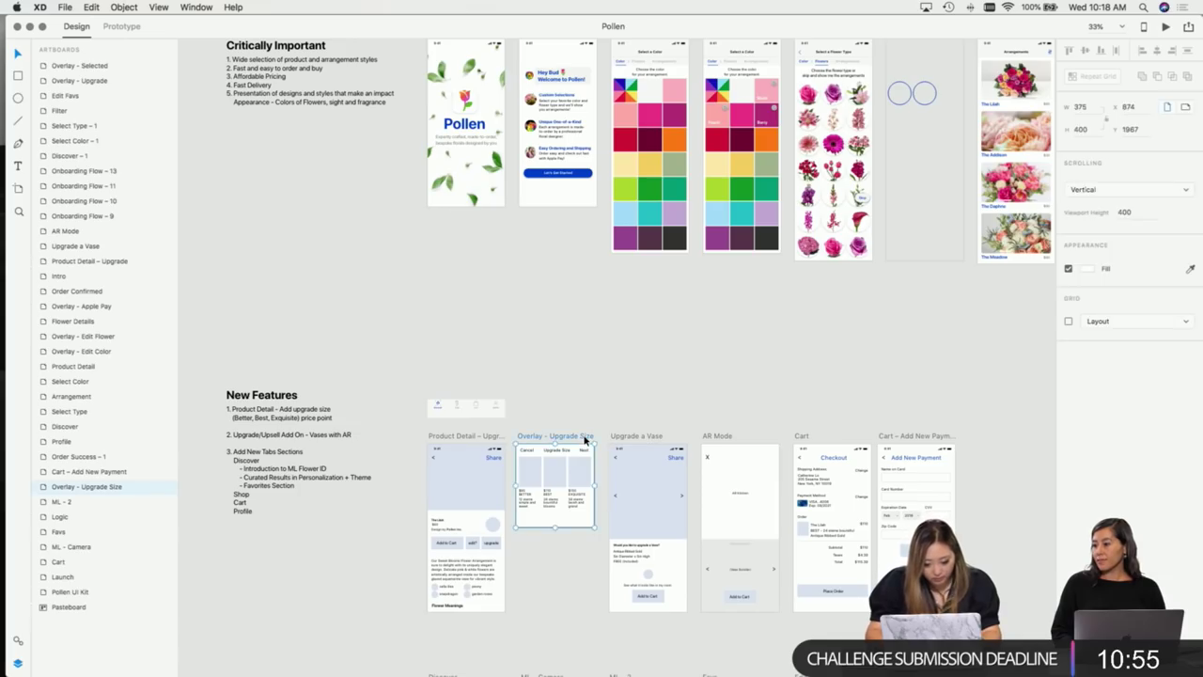
key(Delete)
Step: Move the Cart and Cart – Add New Payment artboards down below the row with Favs and Edit Favs
scroll(583, 440, down, 2)
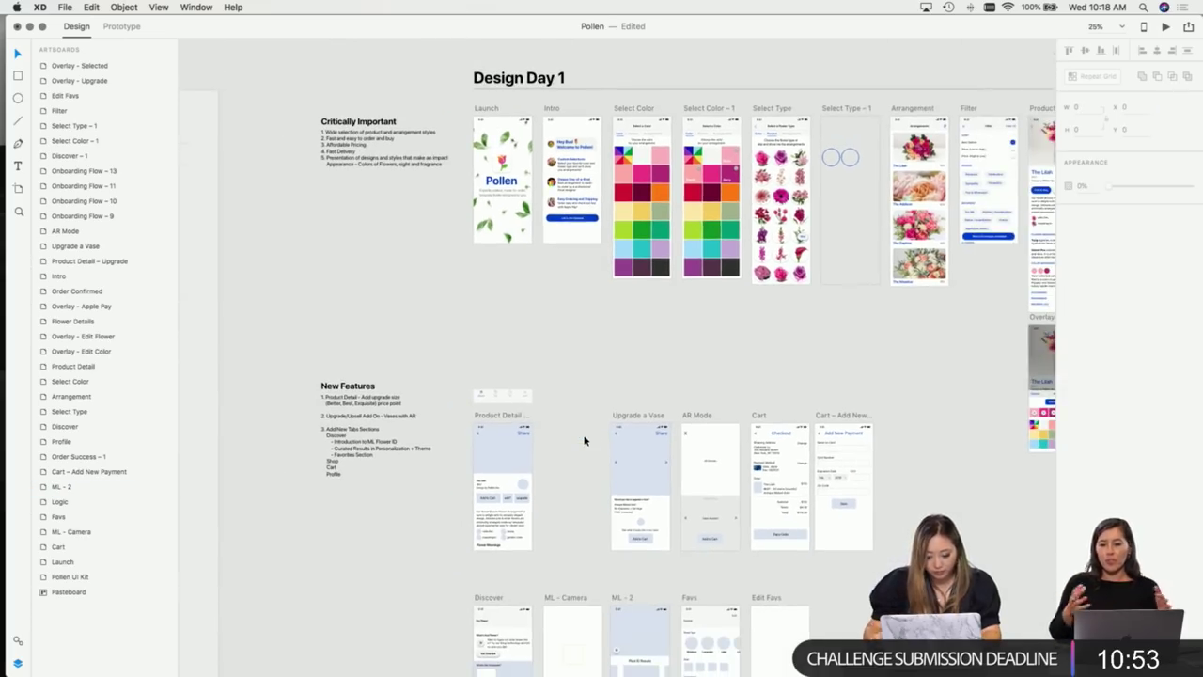
scroll(611, 433, right, 5)
click(475, 417)
shift+click(533, 420)
scroll(573, 418, right, 4)
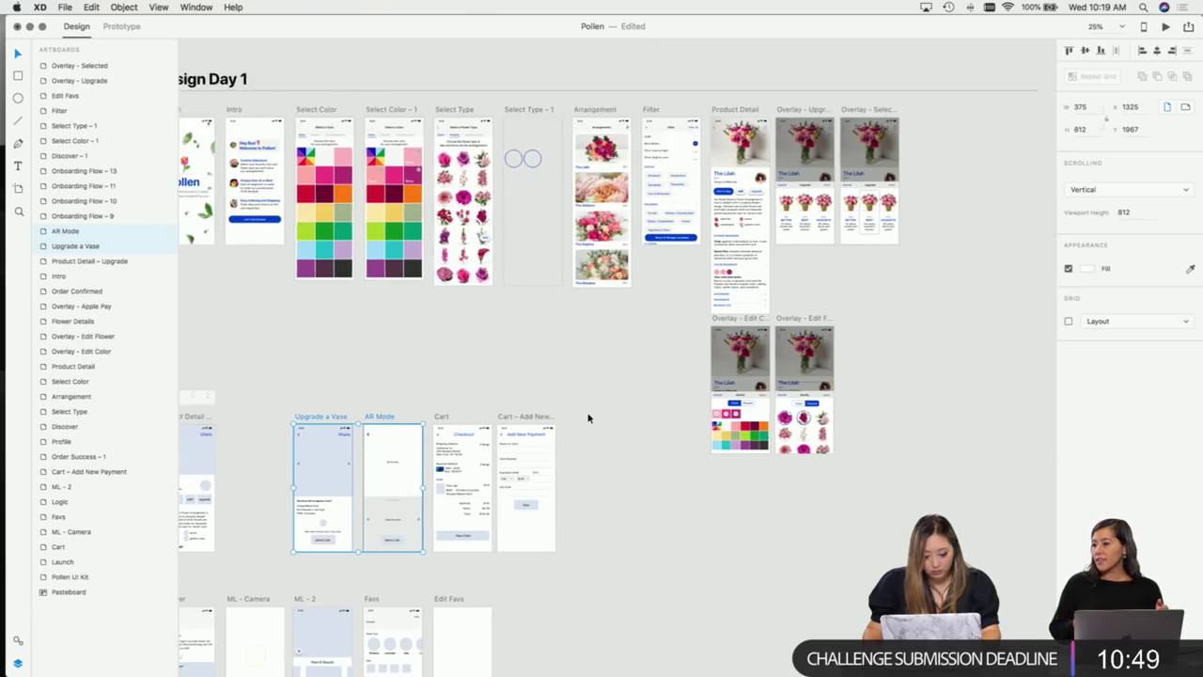
scroll(589, 417, down, 3)
click(439, 319)
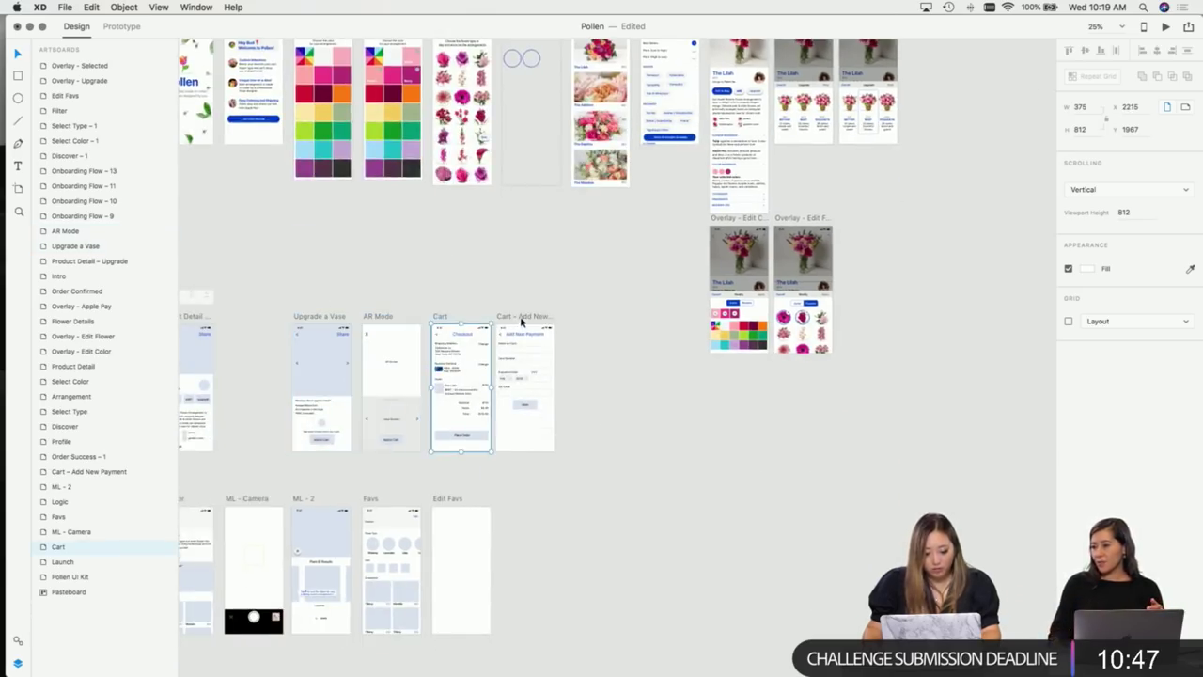
shift+click(520, 322)
drag(521, 321, 524, 653)
Step: Move the Upgrade a Vase and AR Mode artboards up into the Design Day 1 row beside Overlay - Selected
click(363, 326)
shift+click(327, 318)
drag(327, 319, 943, 64)
scroll(943, 109, up, 2)
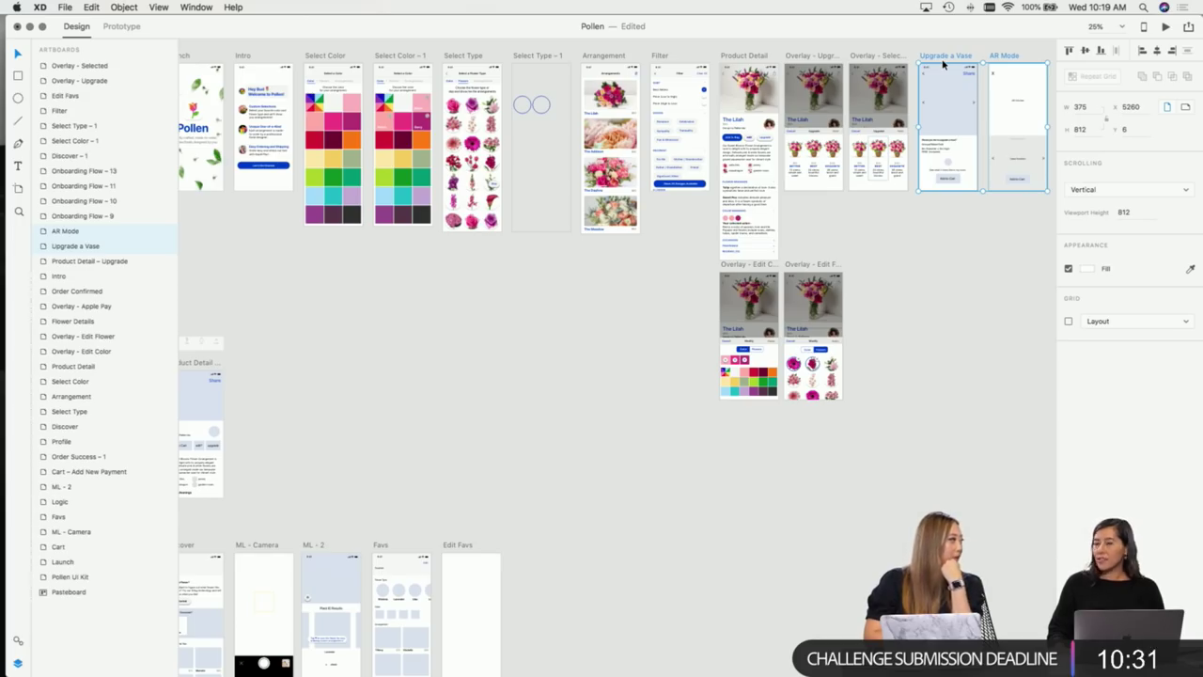
Step: Shift Upgrade a Vase to X 5257 and AR Mode to X 5699, then save the document
scroll(943, 64, up, 5)
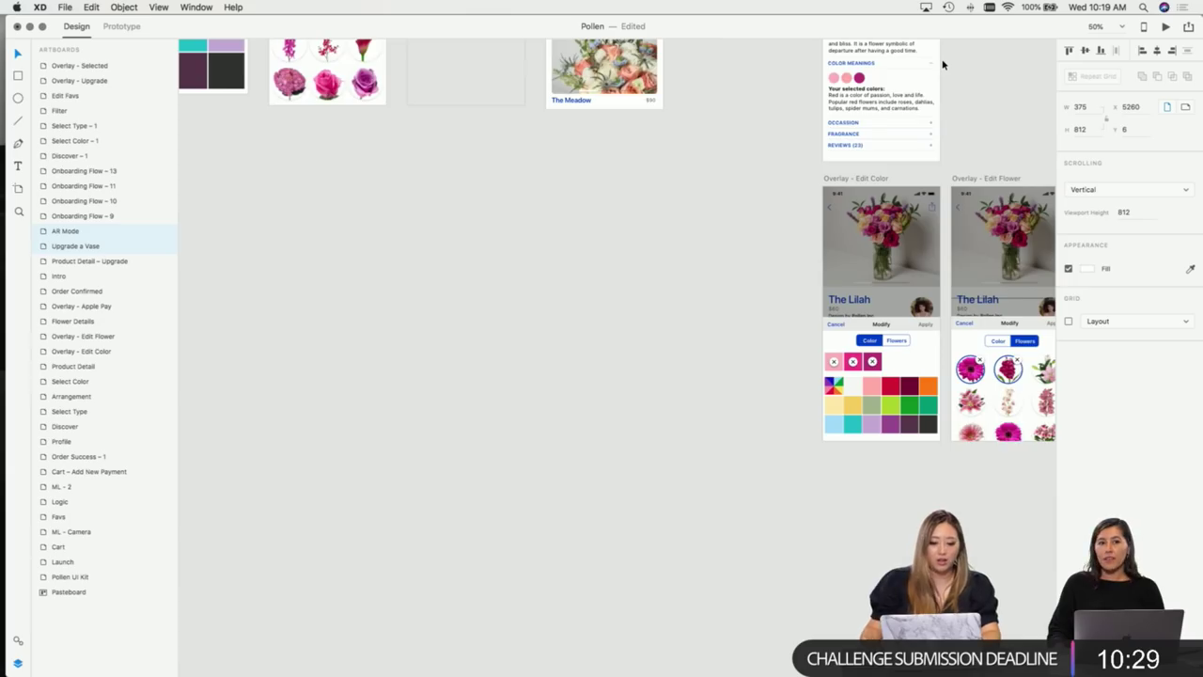
scroll(883, 276, up, 5)
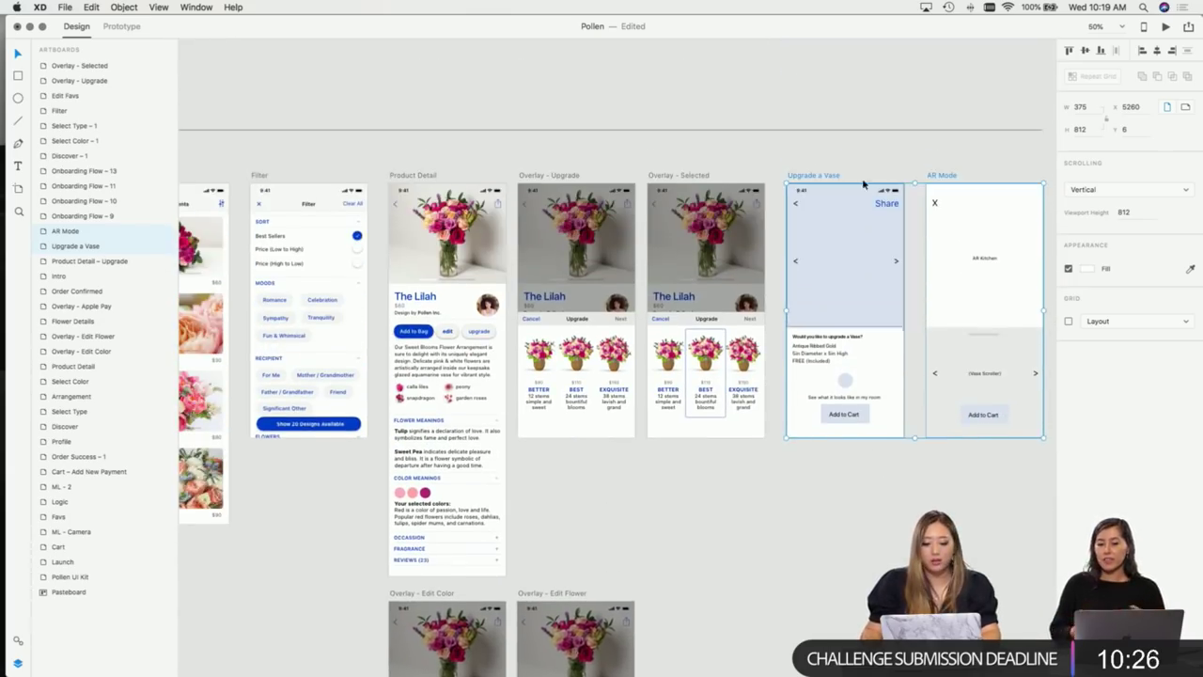
drag(864, 184, 820, 177)
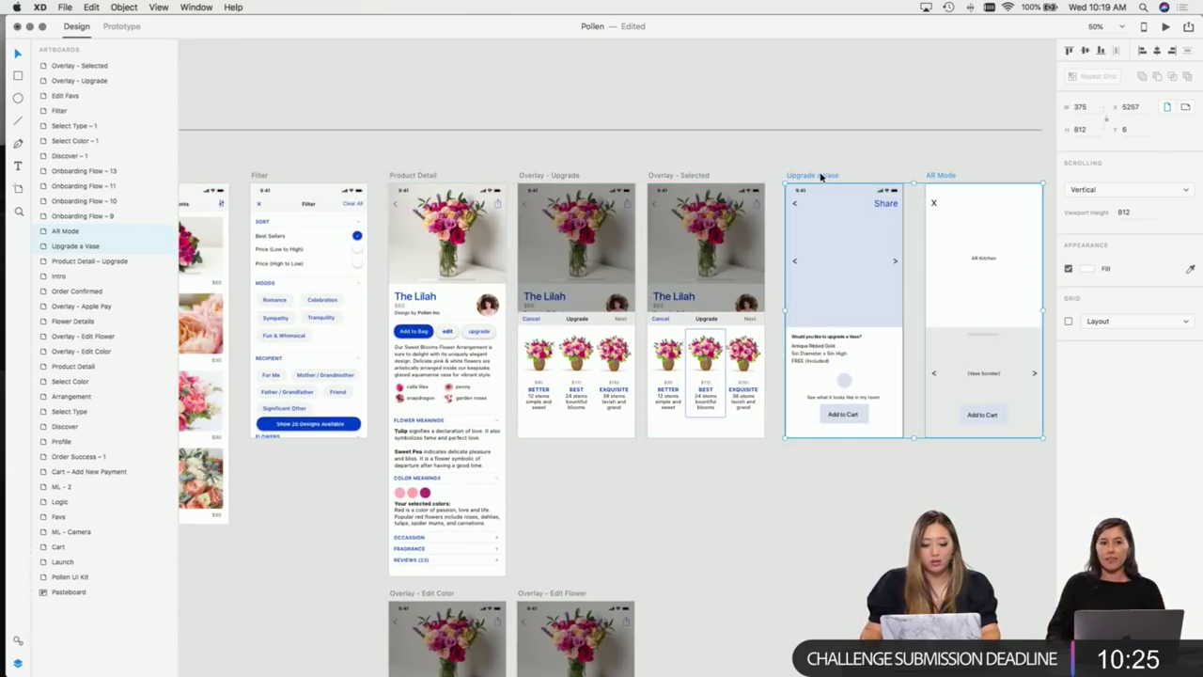
click(916, 168)
click(943, 179)
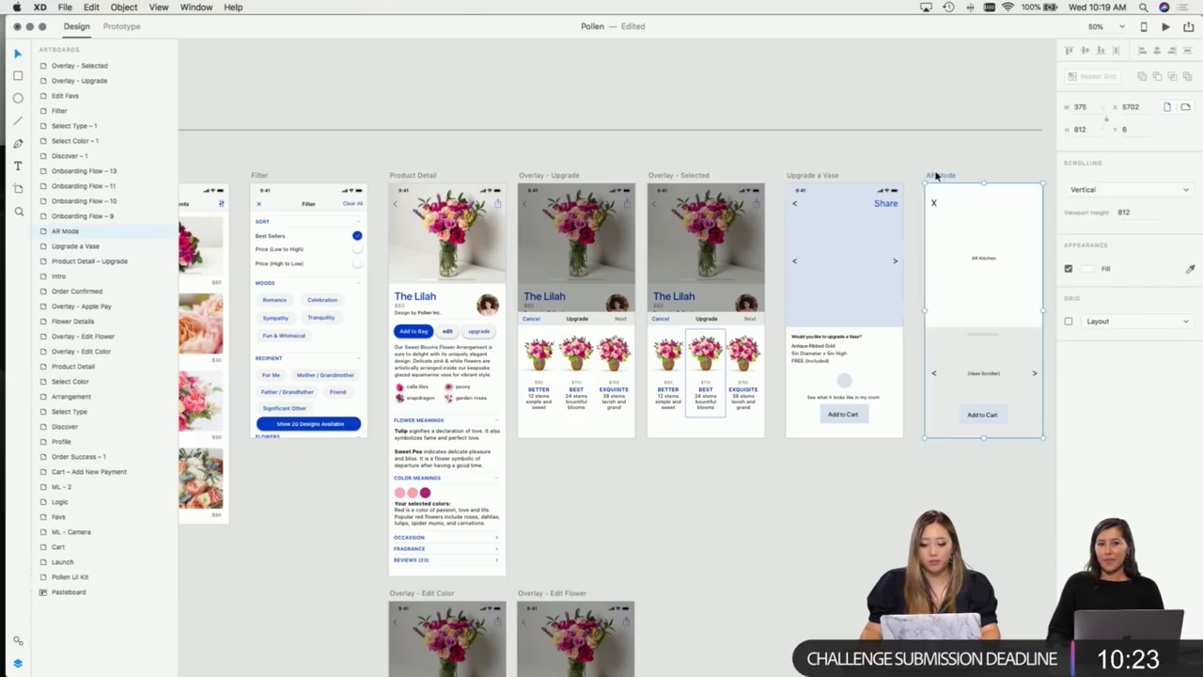
key(super+s)
Step: Switch to Finder, move its window up and open the sizes folder inside flower variety
key(super+Tab)
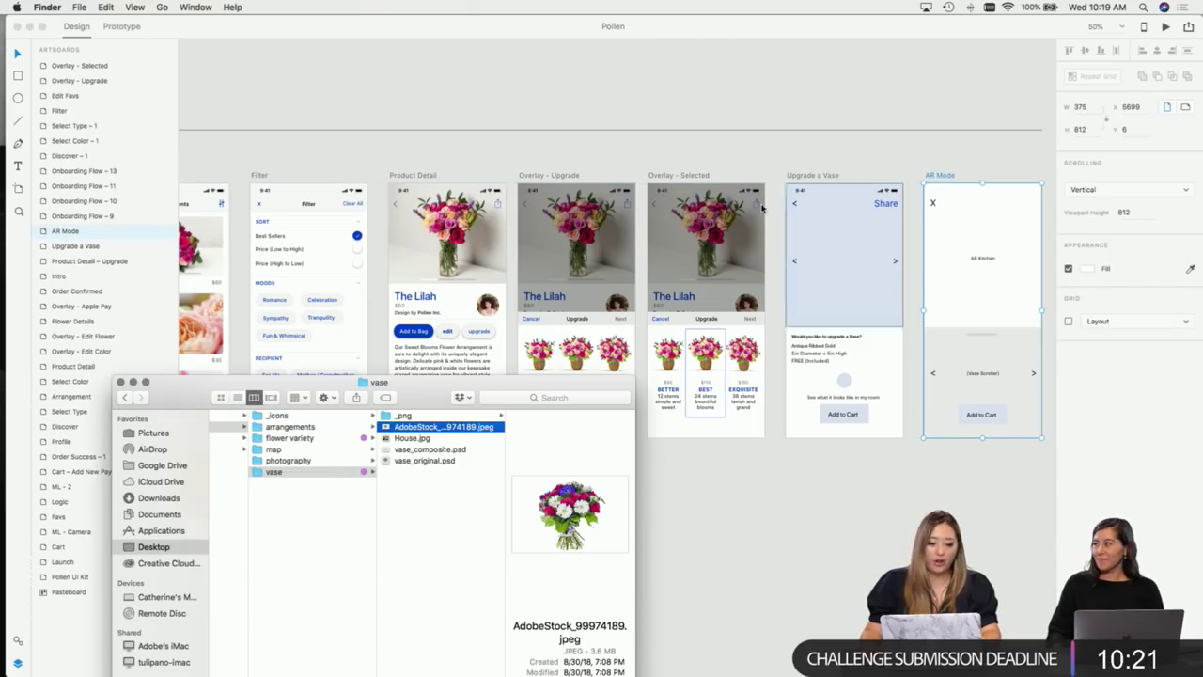
drag(430, 395, 440, 286)
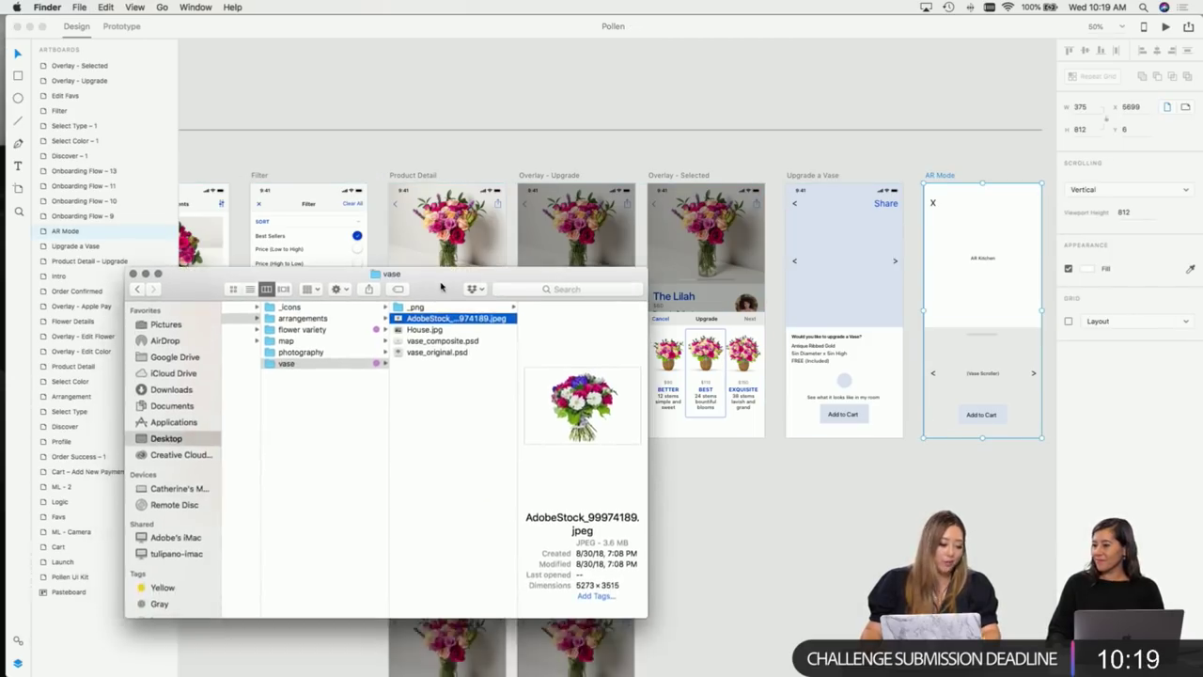
click(373, 330)
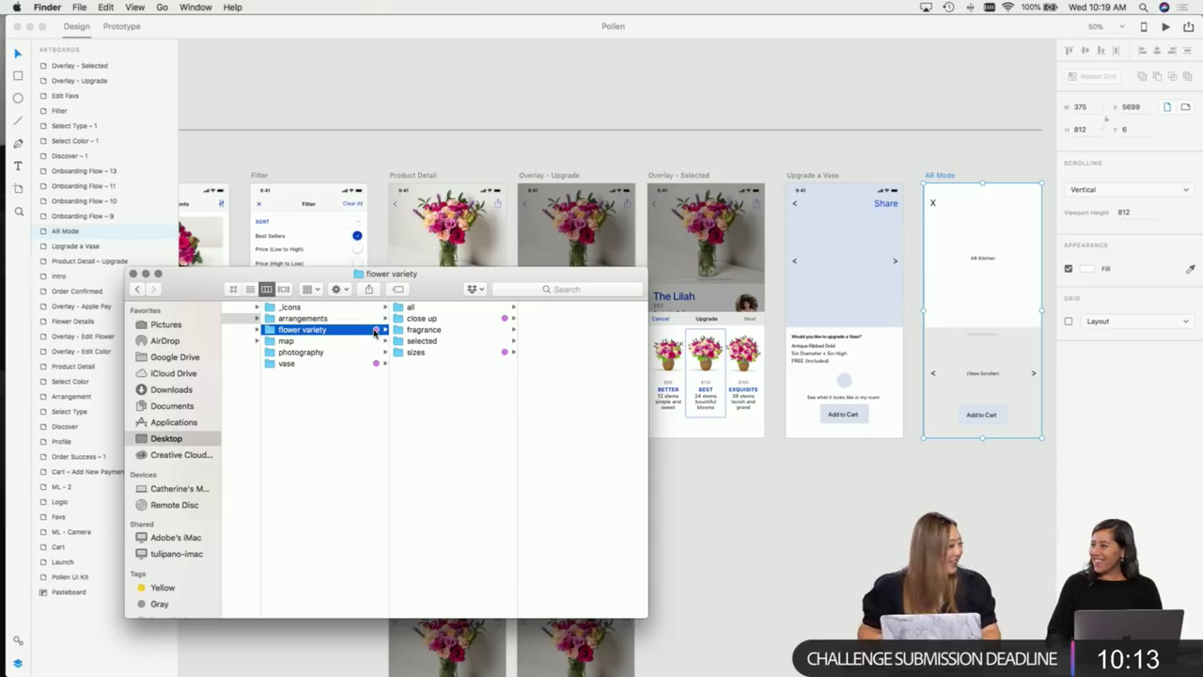
click(464, 353)
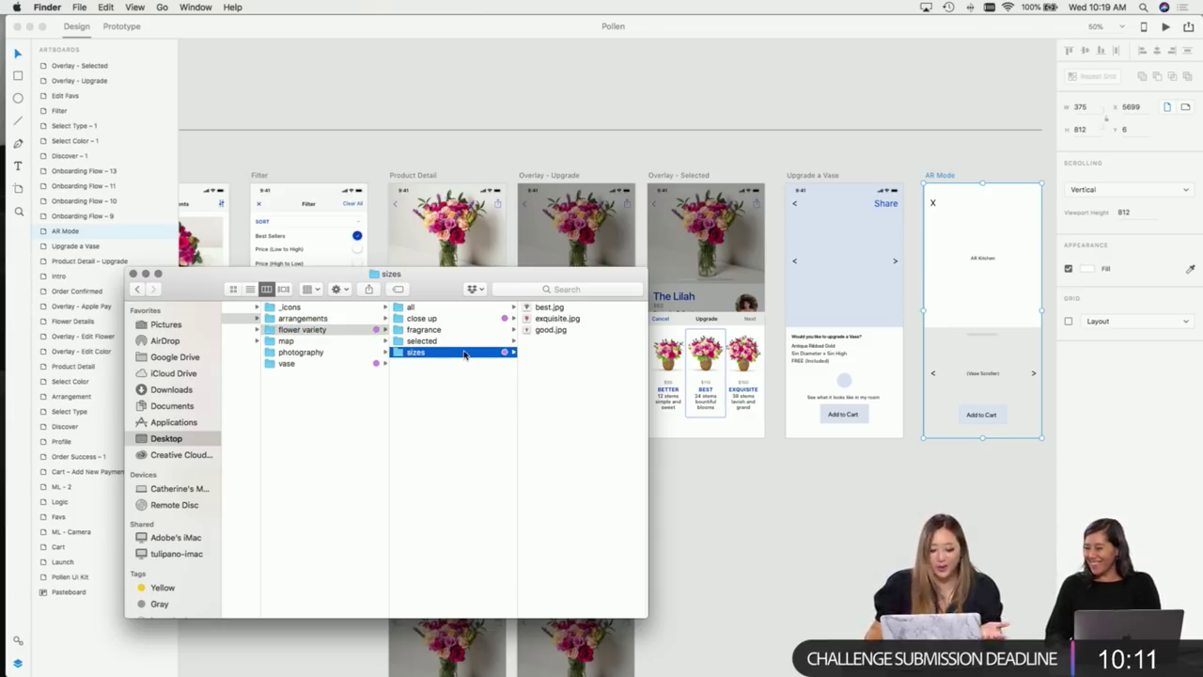